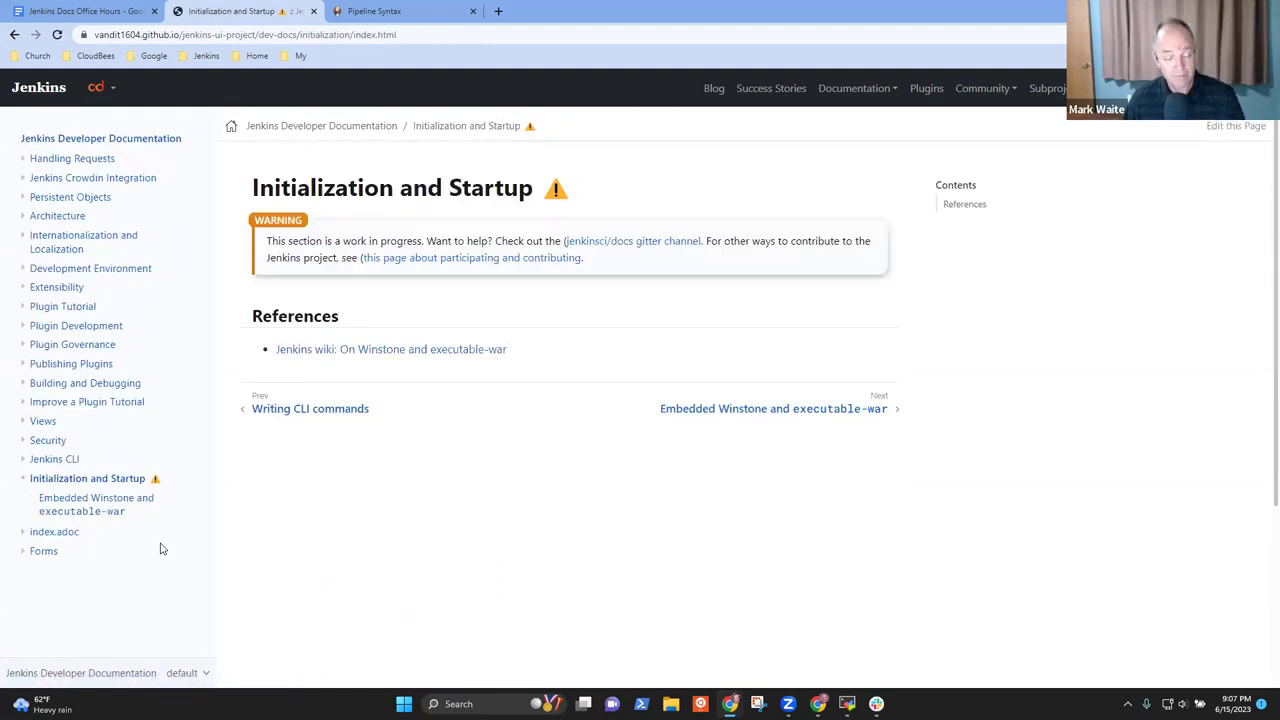
Browse the Developer Documentation start page and its Check Out link, returning to Initialization and Startup
left_click(340, 132)
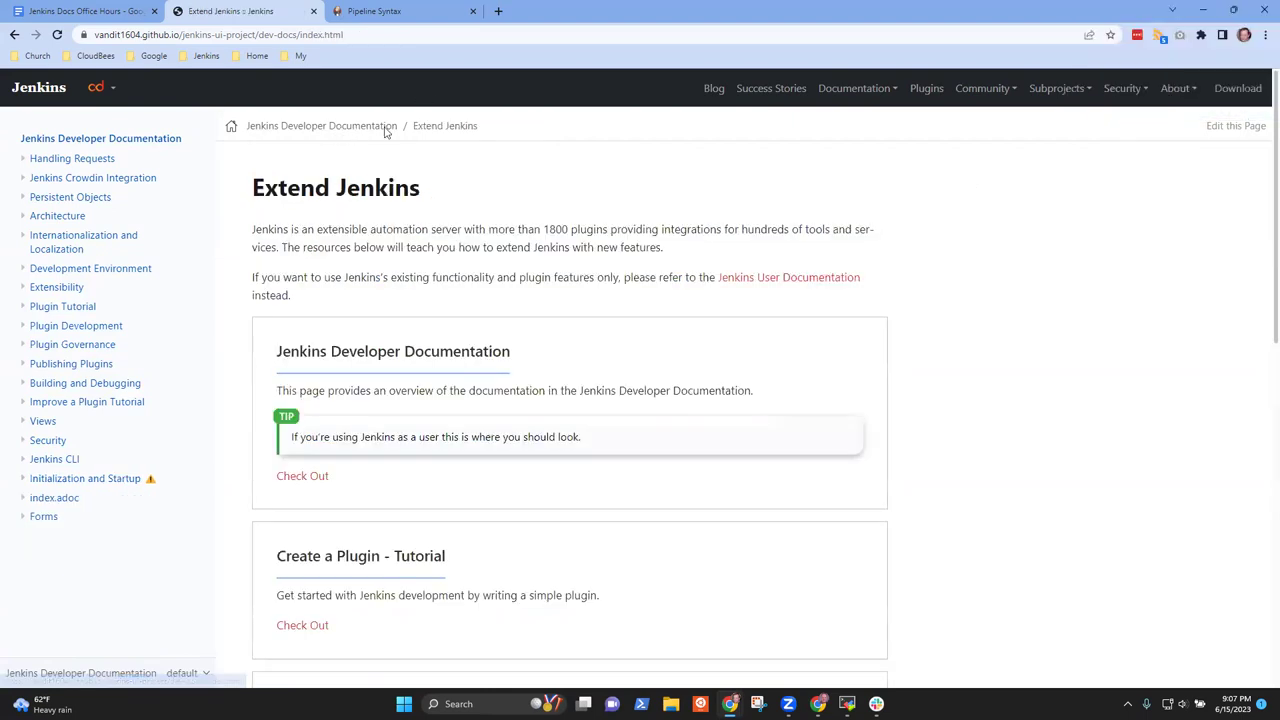
left_click(1237, 127)
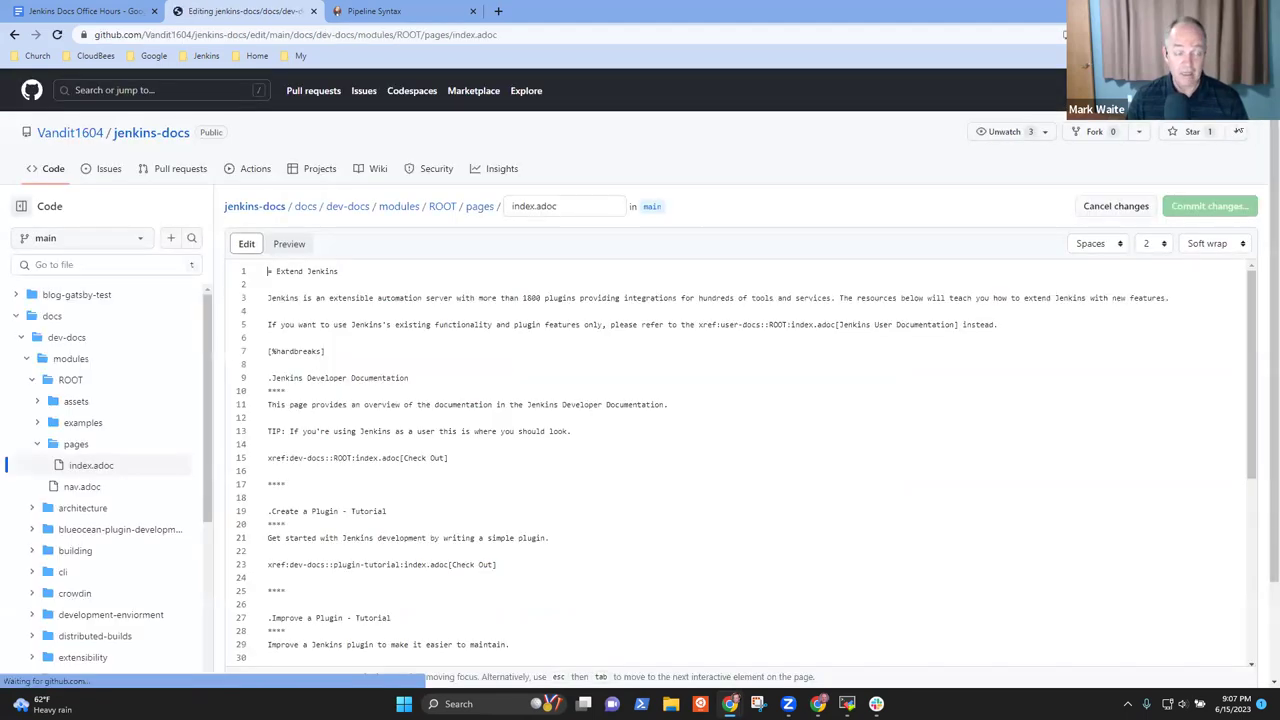
left_click(14, 34)
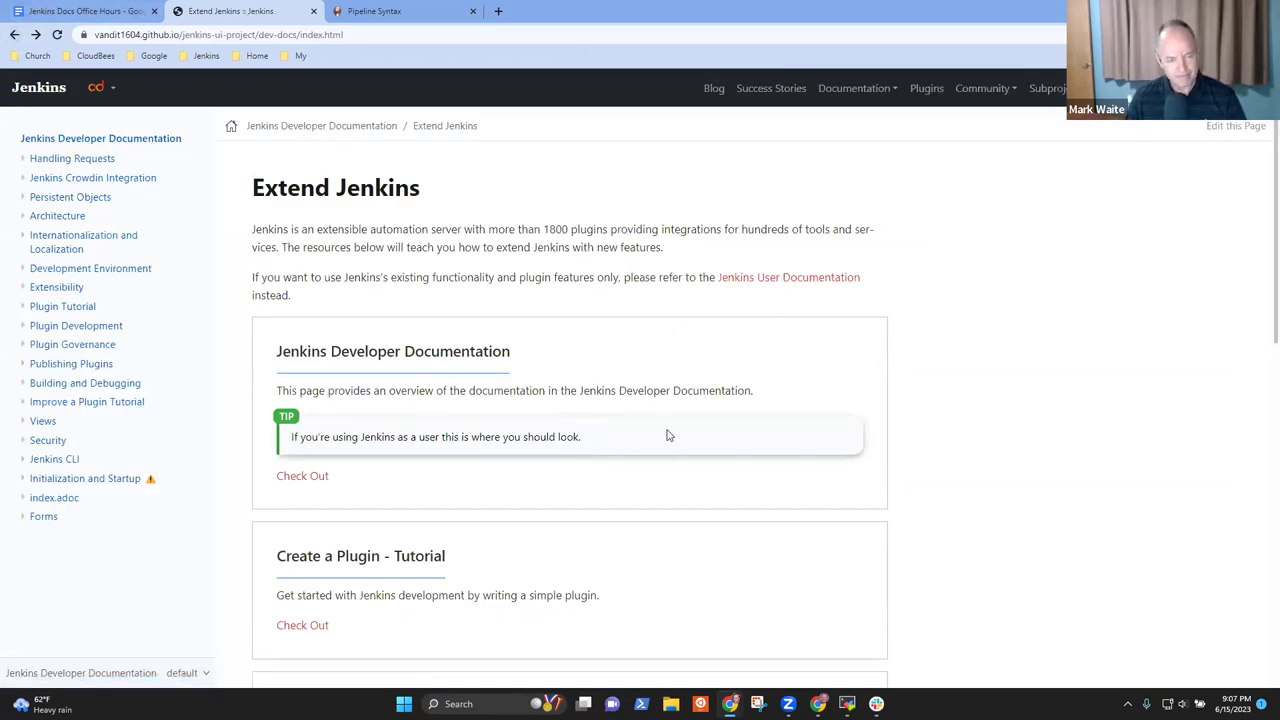
left_click(296, 478)
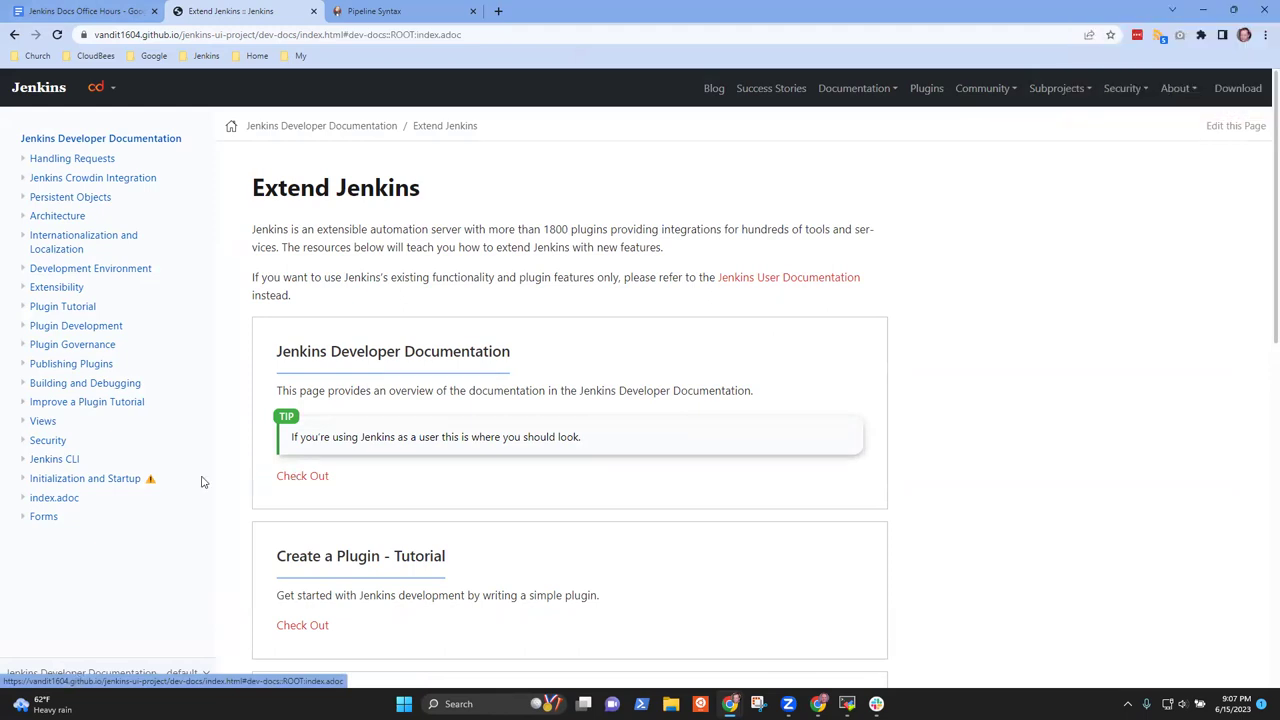
left_click(14, 35)
left_click(14, 35)
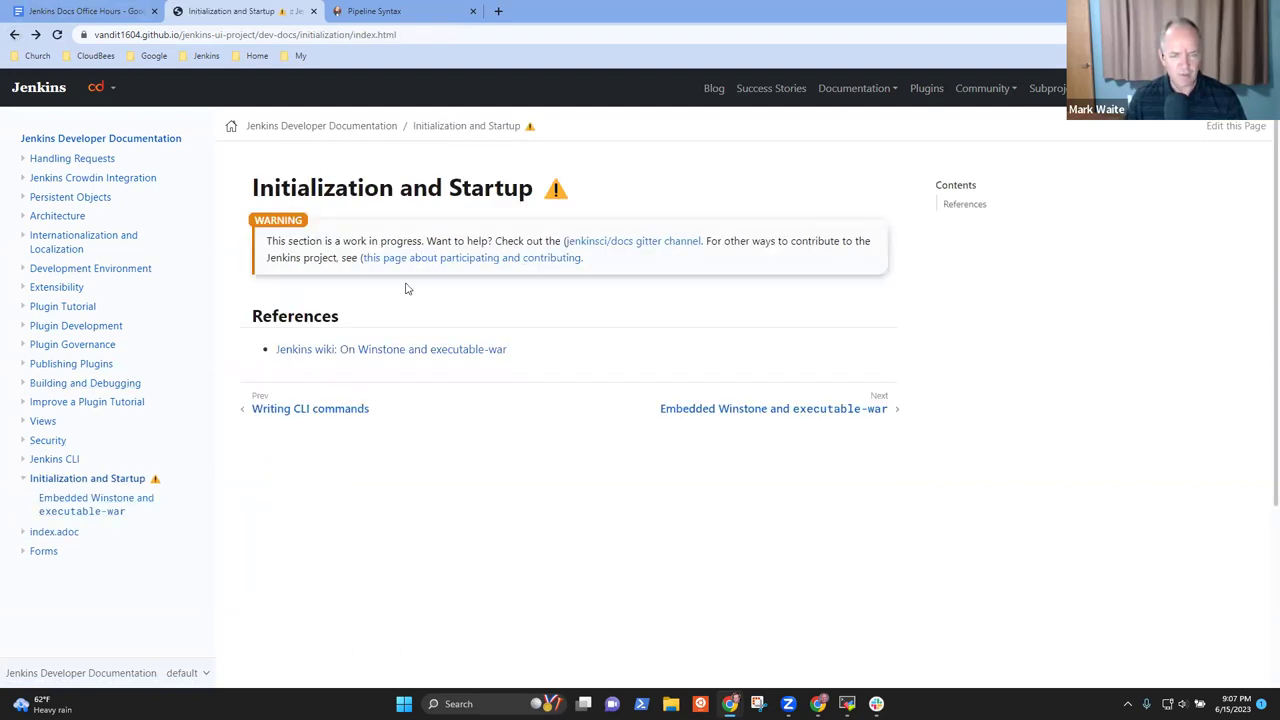
Open Internationalization and Localization, jump to References, and highlight the 'References:' heading's colon
left_click(96, 244)
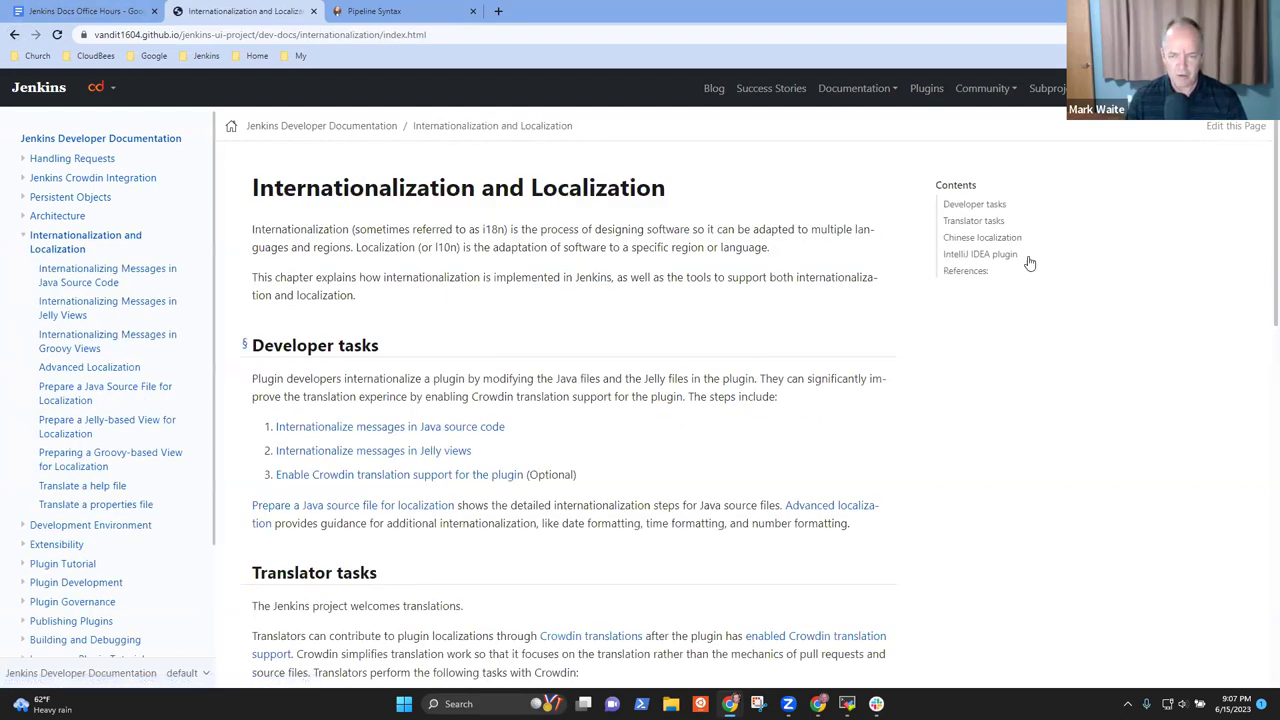
left_click(975, 277)
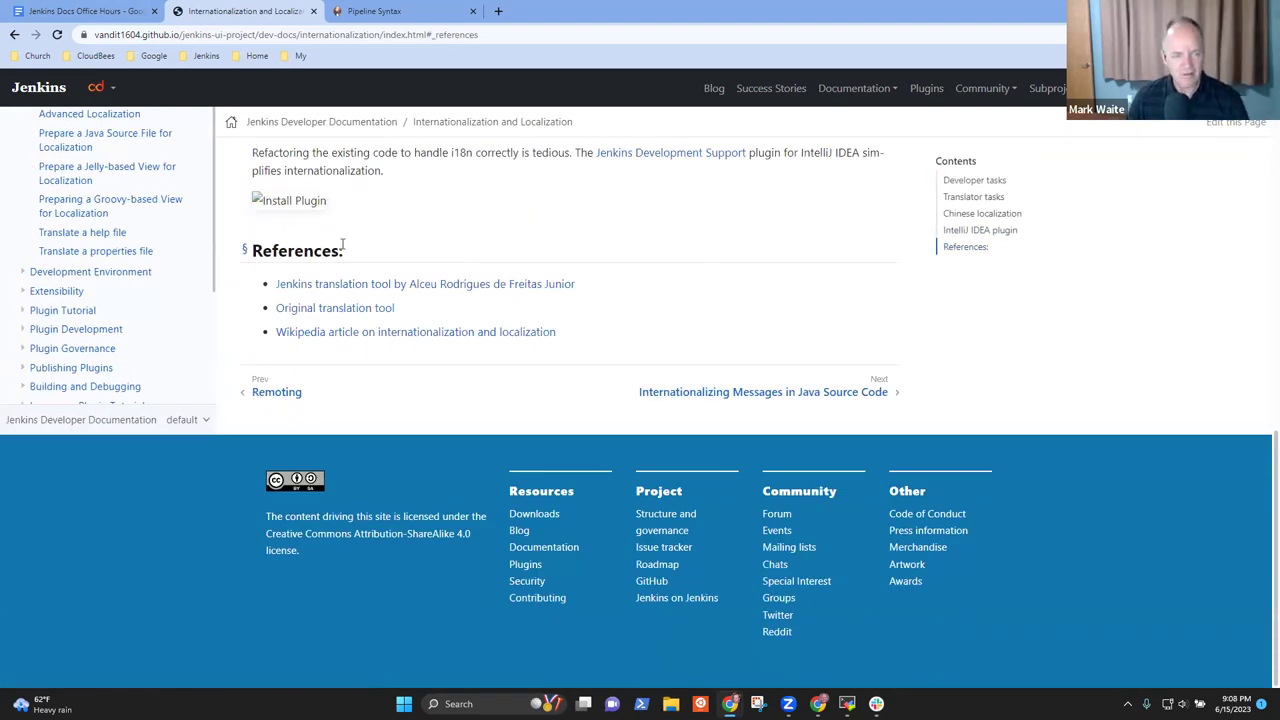
left_click_drag(348, 261, 246, 253)
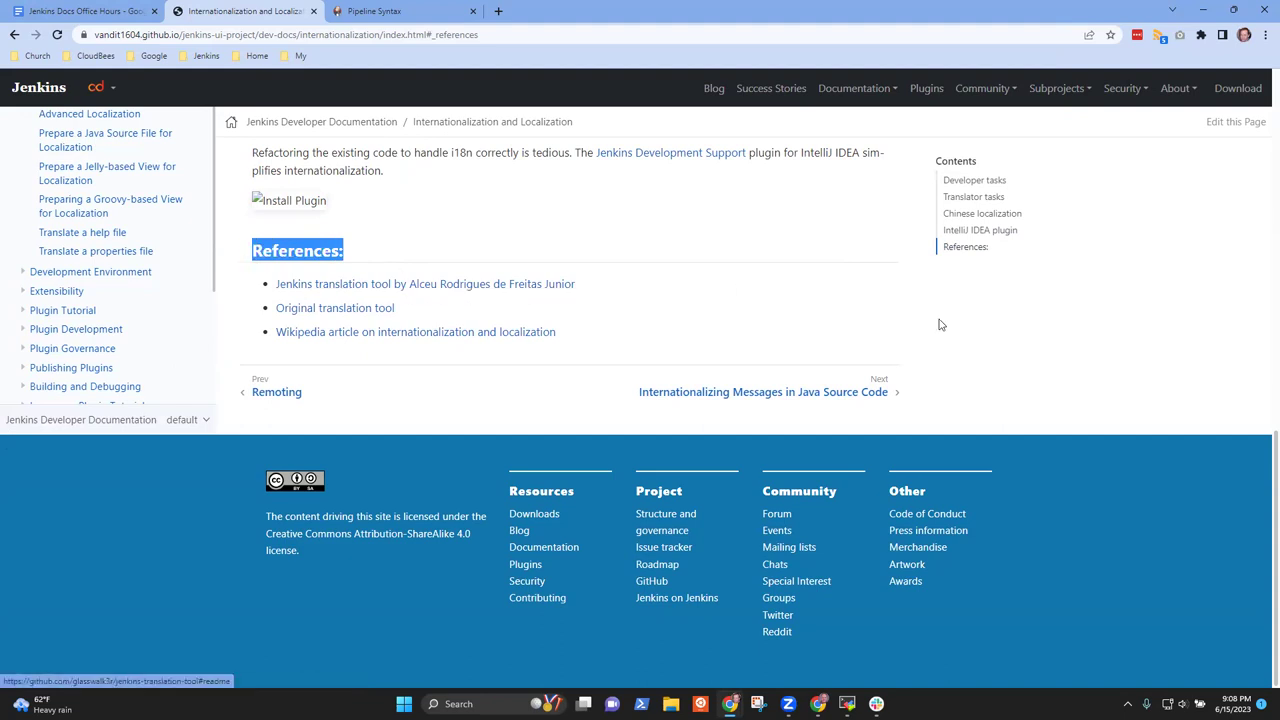
scroll(1100, 340, "up", 2)
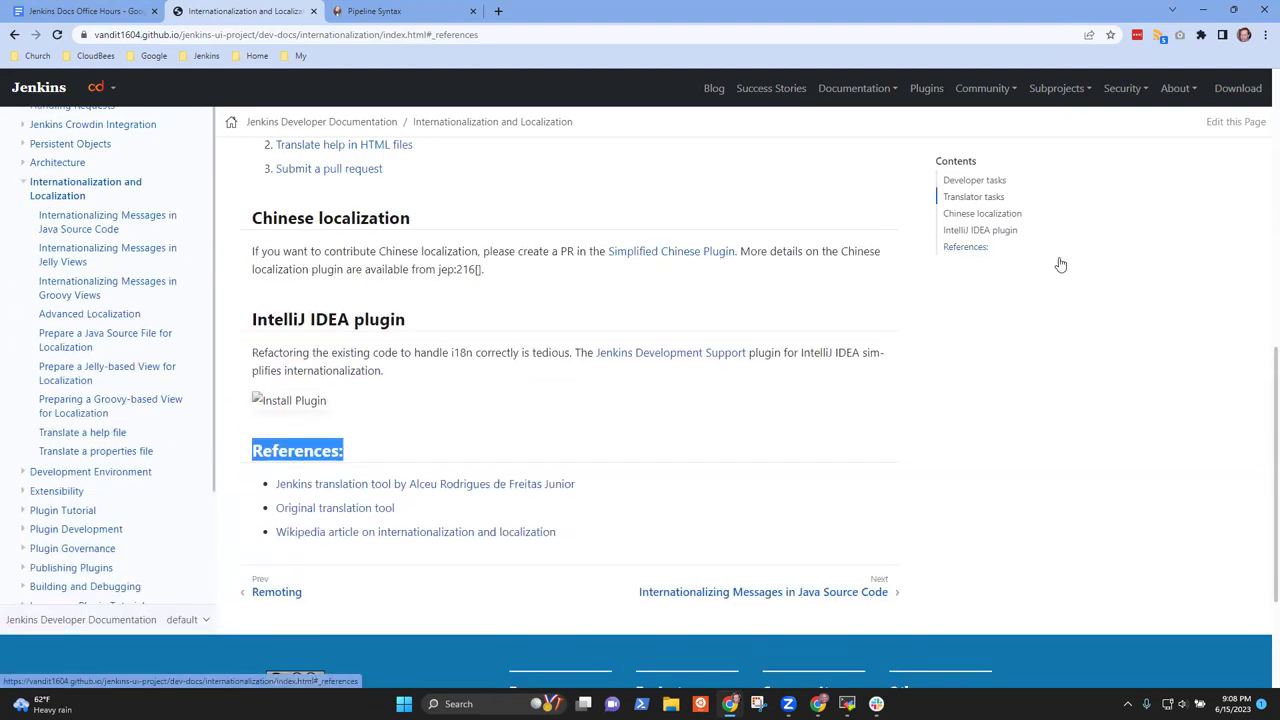
scroll(1060, 263, "down", 2)
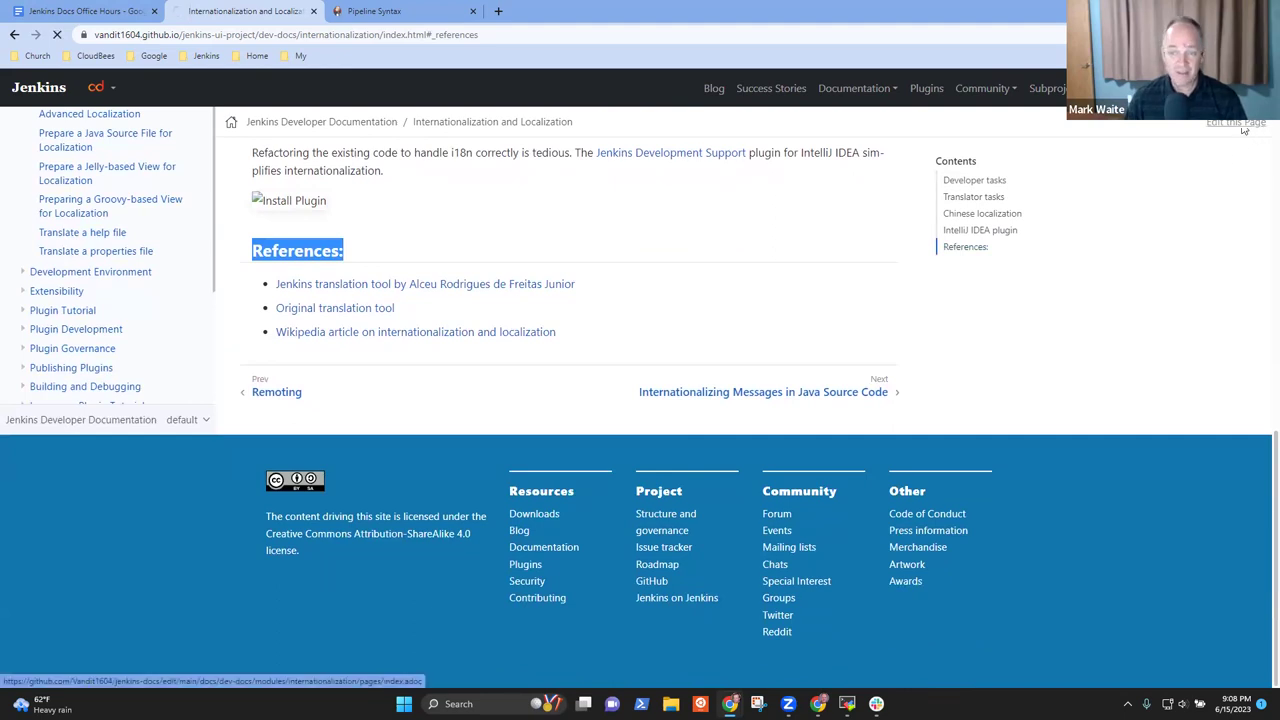
left_click(1241, 128)
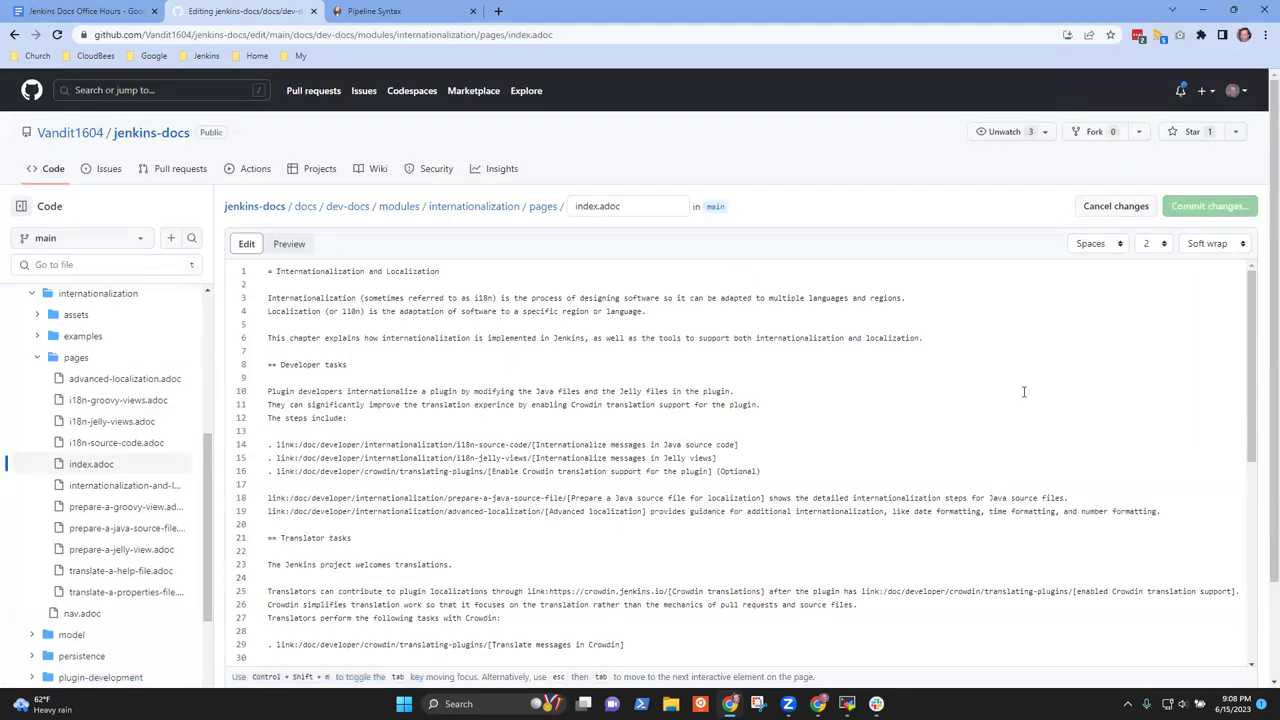
Delete the trailing colon from the '== References' heading in the GitHub editor
scroll(1247, 336, "down", 5)
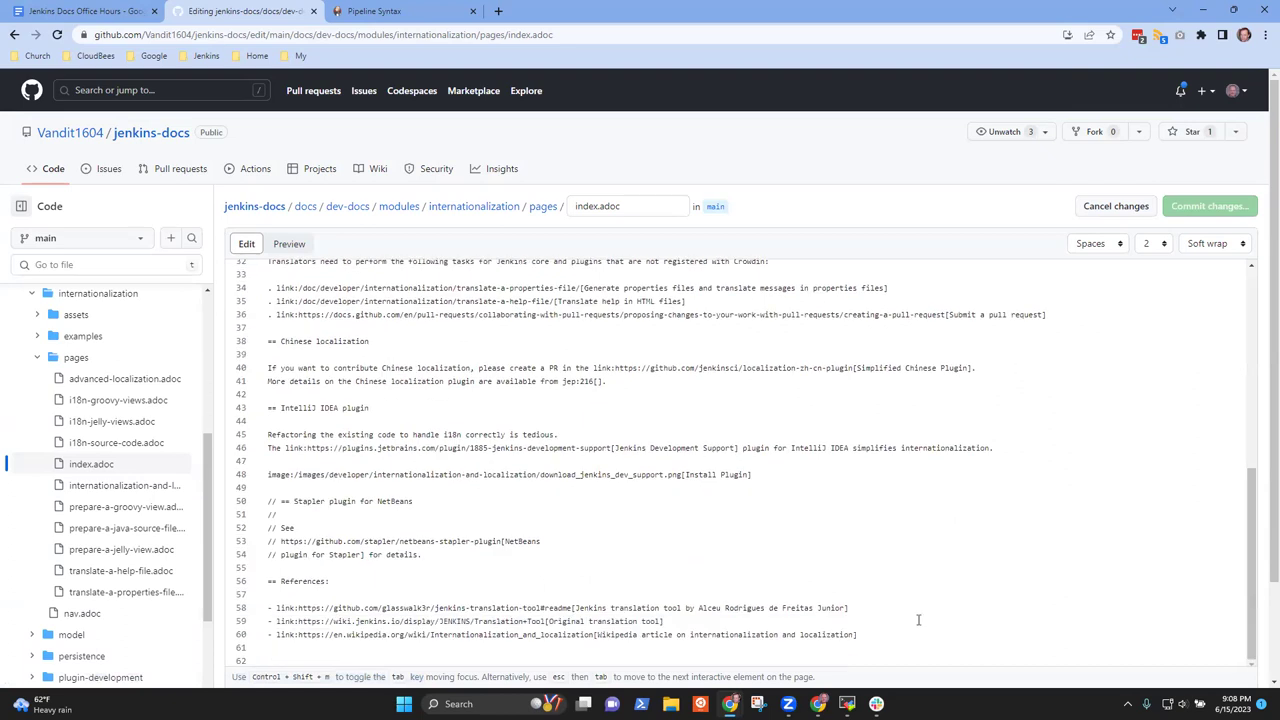
left_click(360, 588)
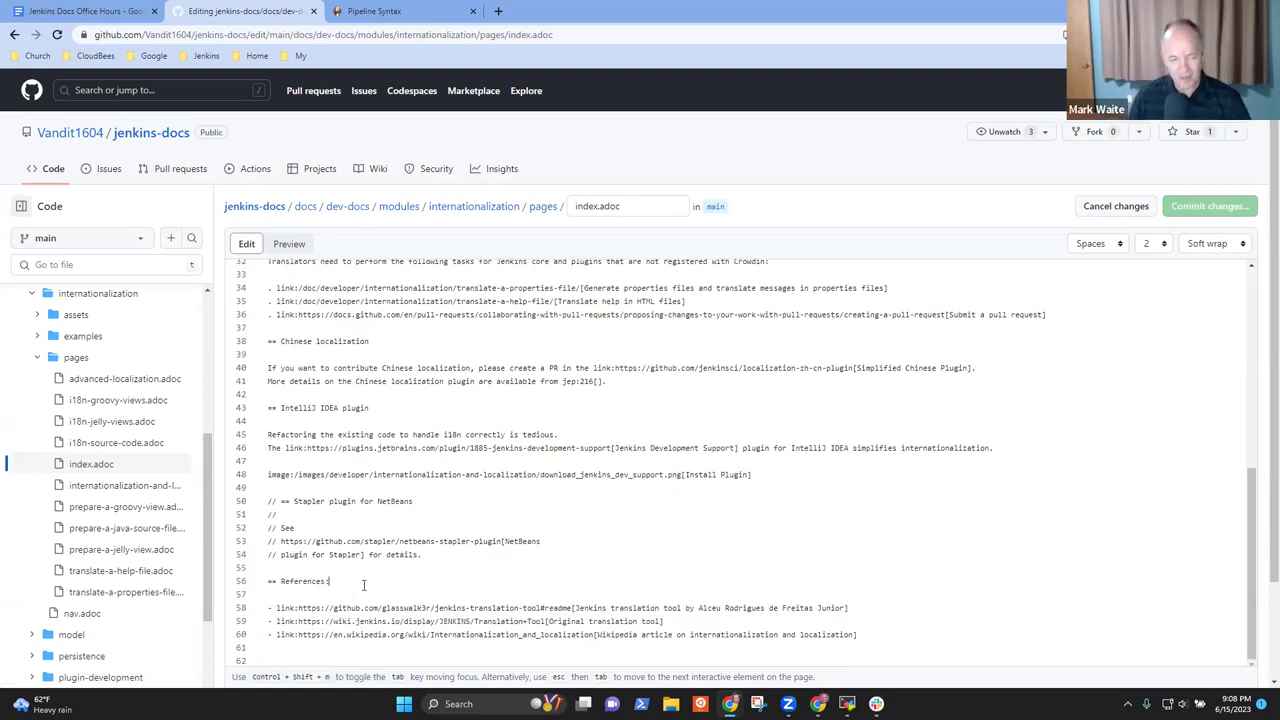
key("BackSpace")
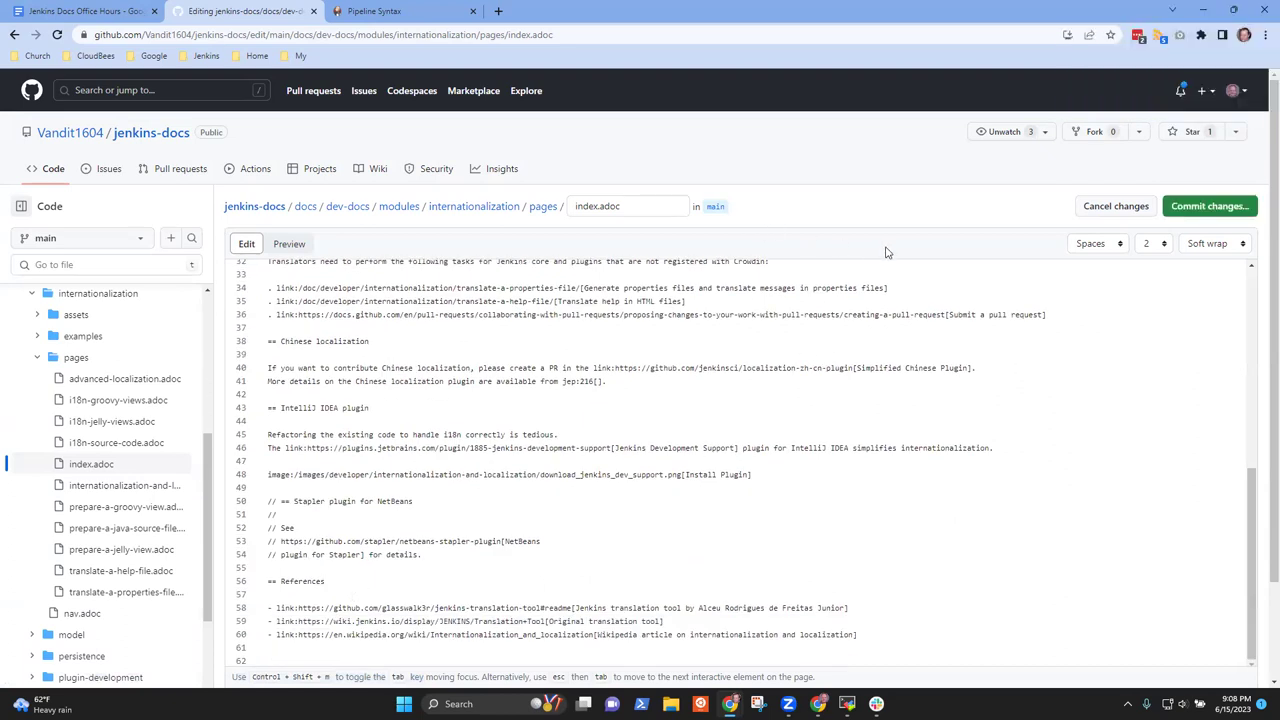
Set the commit message 'Remove trailing ':' from heading' with an extended description explaining the change
left_click(1224, 210)
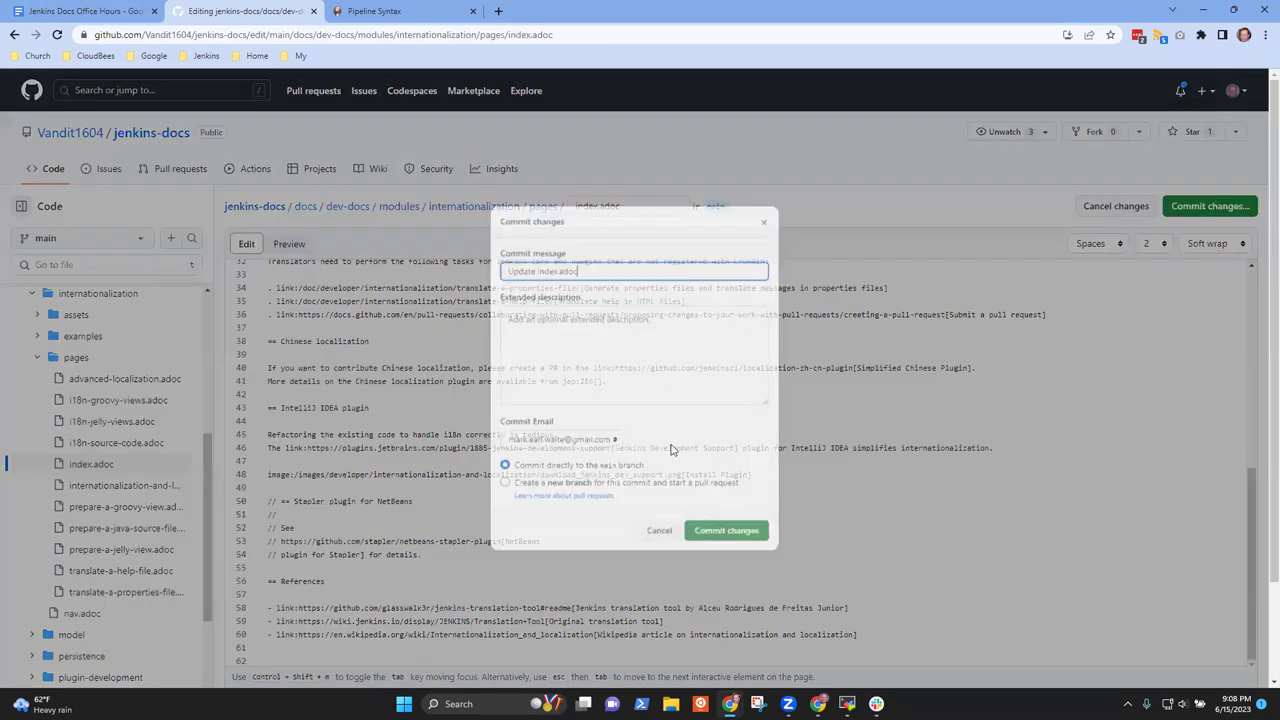
left_click_drag(590, 260, 378, 245)
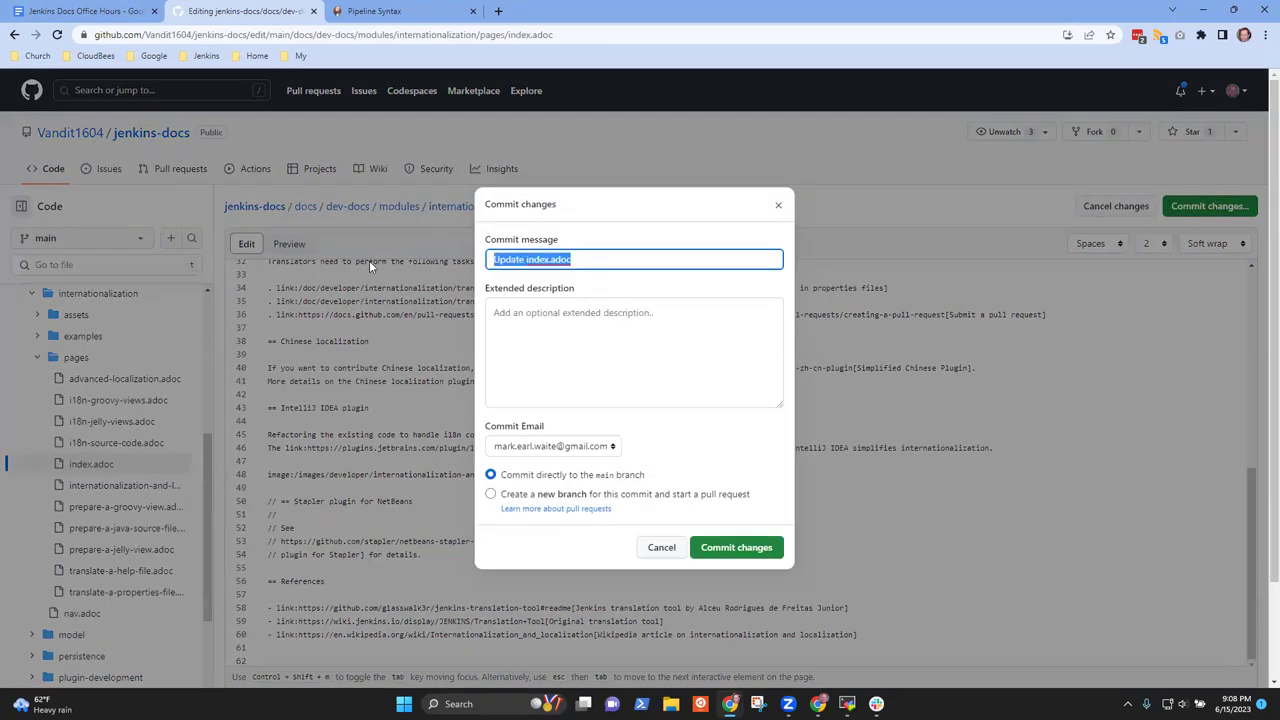
type("Remove trailing ':' from heading")
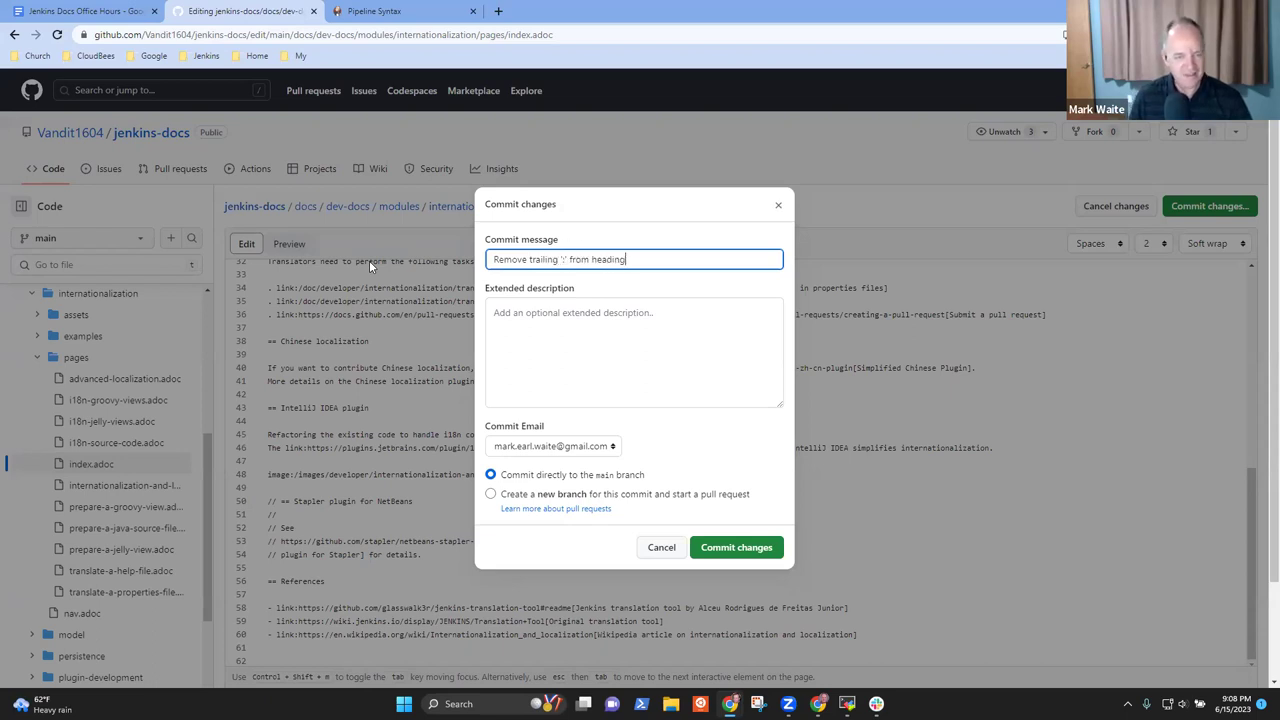
left_click(558, 316)
type("Mark Waite doesn't like the trailin")
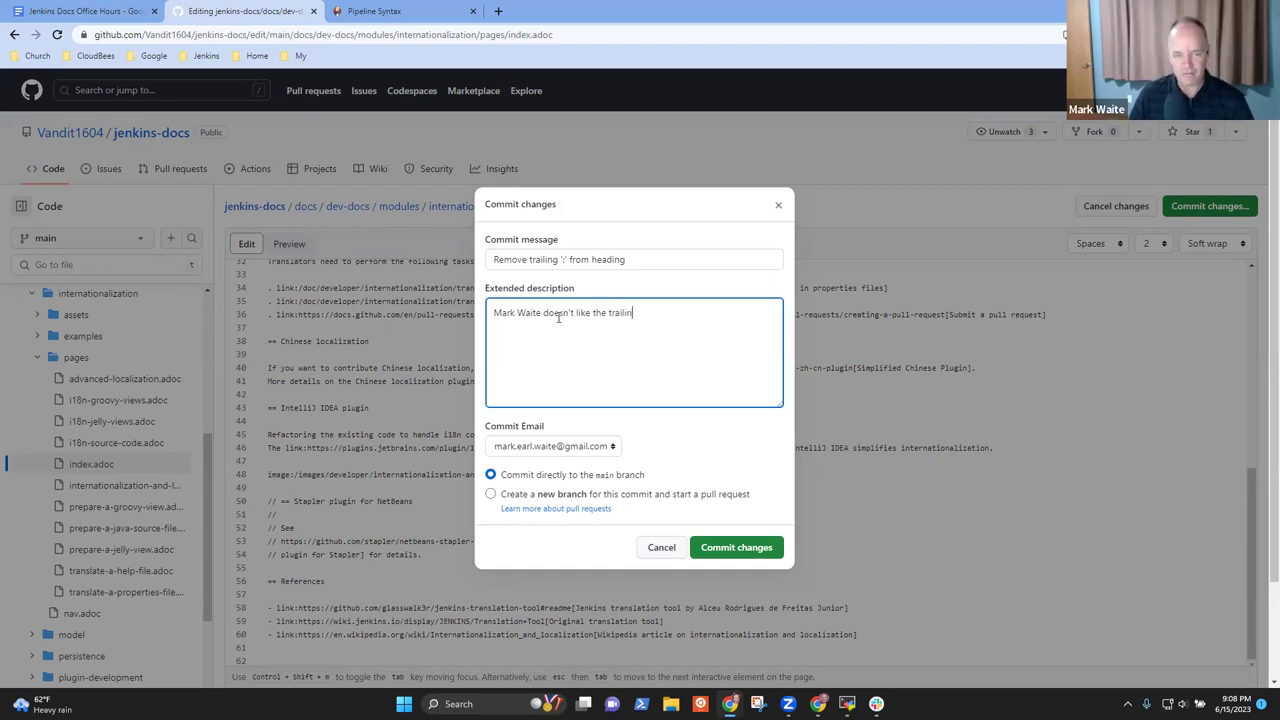
type("g colon  ")
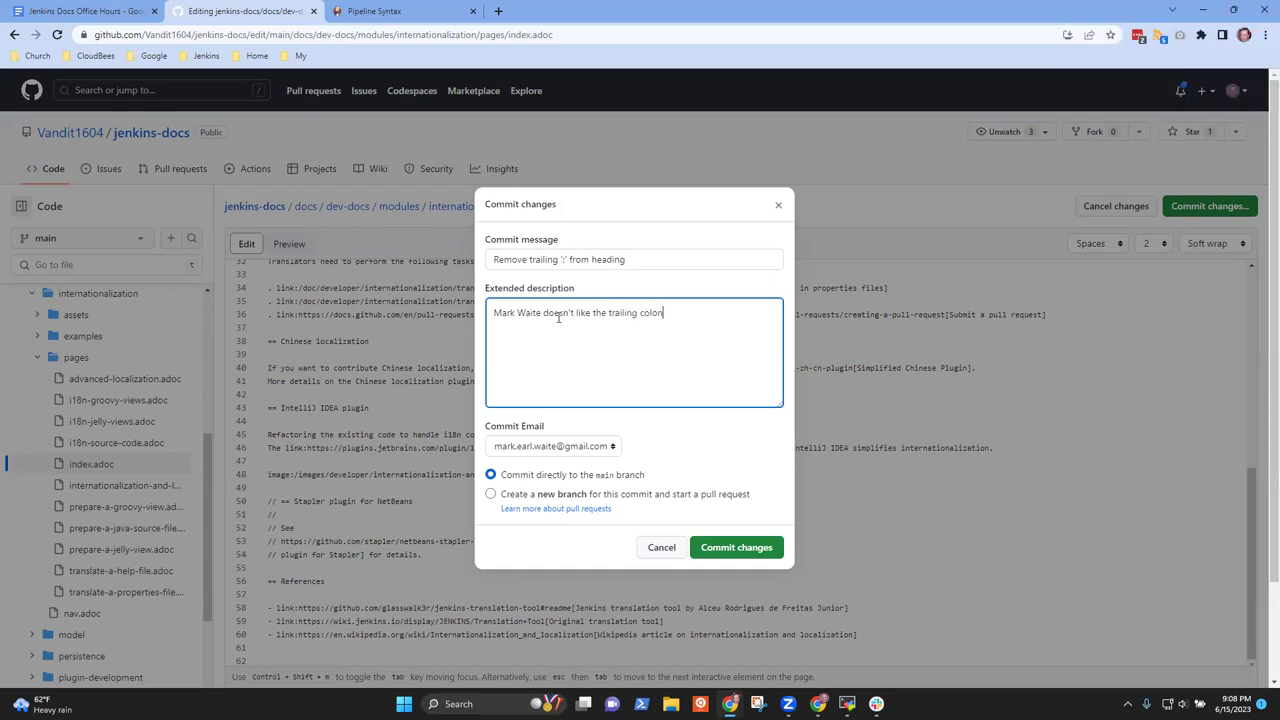
type("Op")
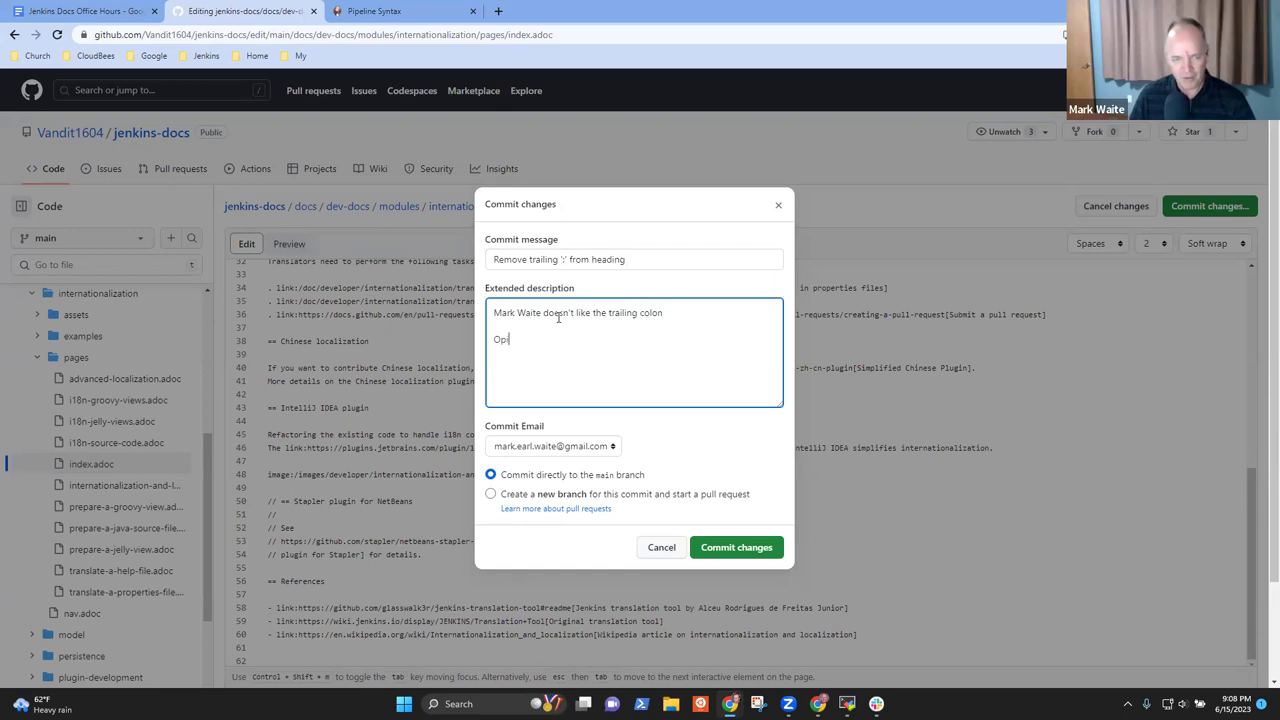
type("inion mode off...")
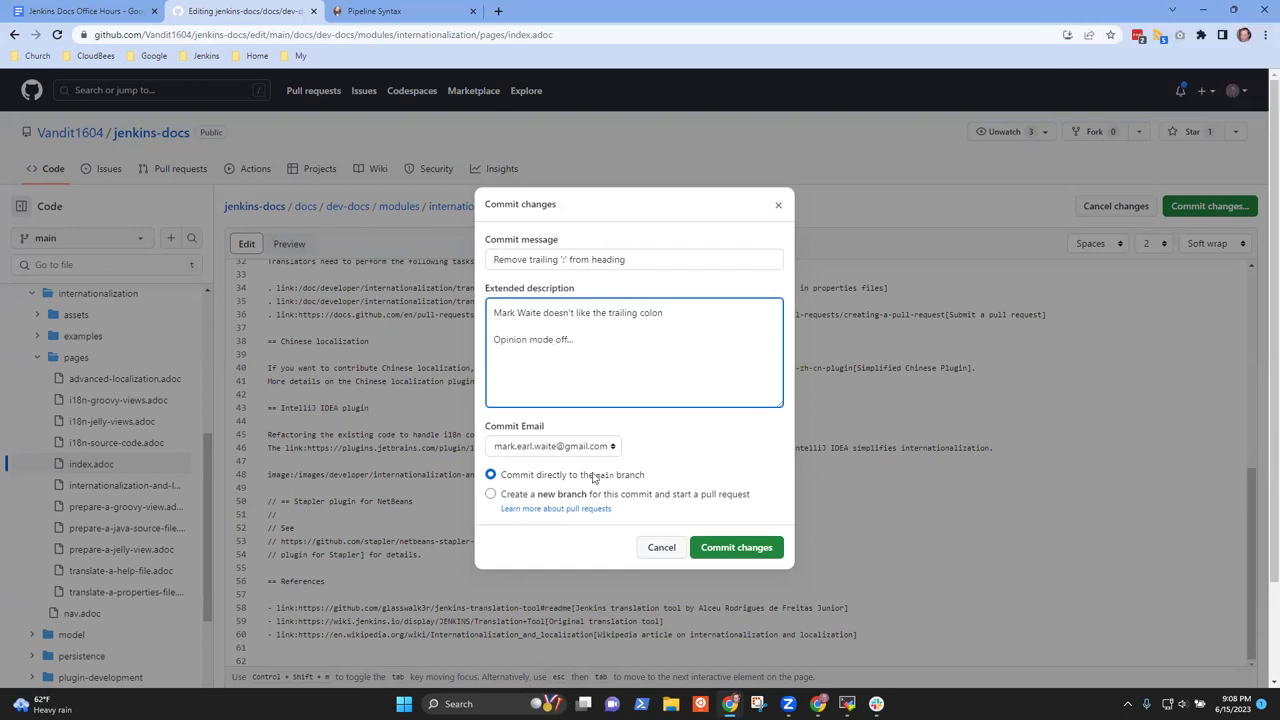
Commit to a new branch named remove-trailing-colon and propose the change
left_click(490, 494)
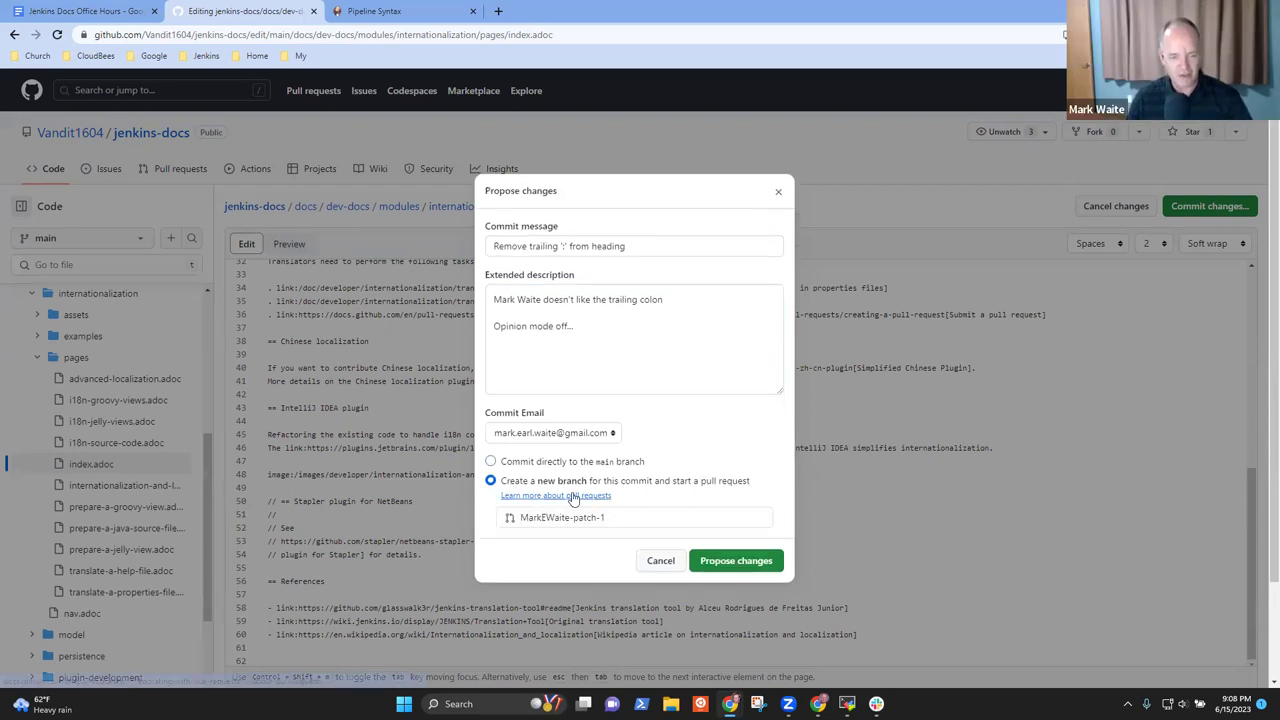
left_click(621, 521)
key("ctrl+shift+Left")
key("ctrl+shift+Left")
key("ctrl+shift+Left")
key("ctrl+shift+Left")
key("ctrl+shift+Left")
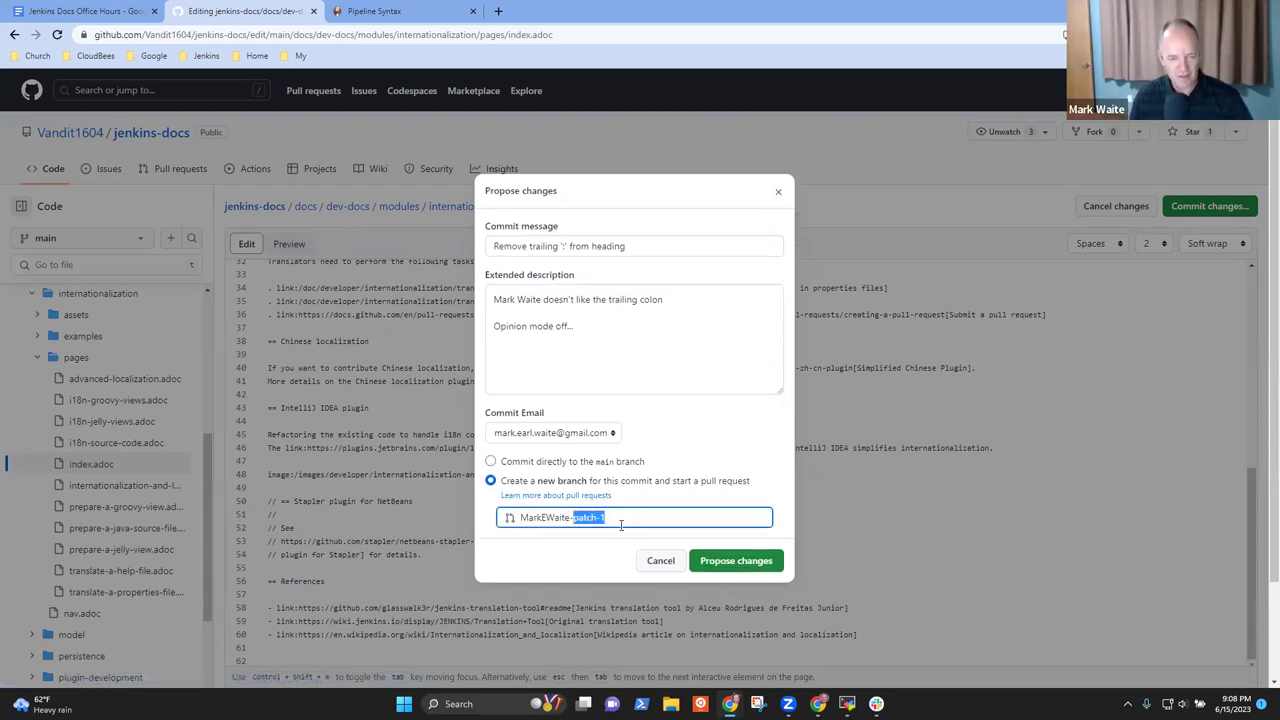
type("remove-trailing-")
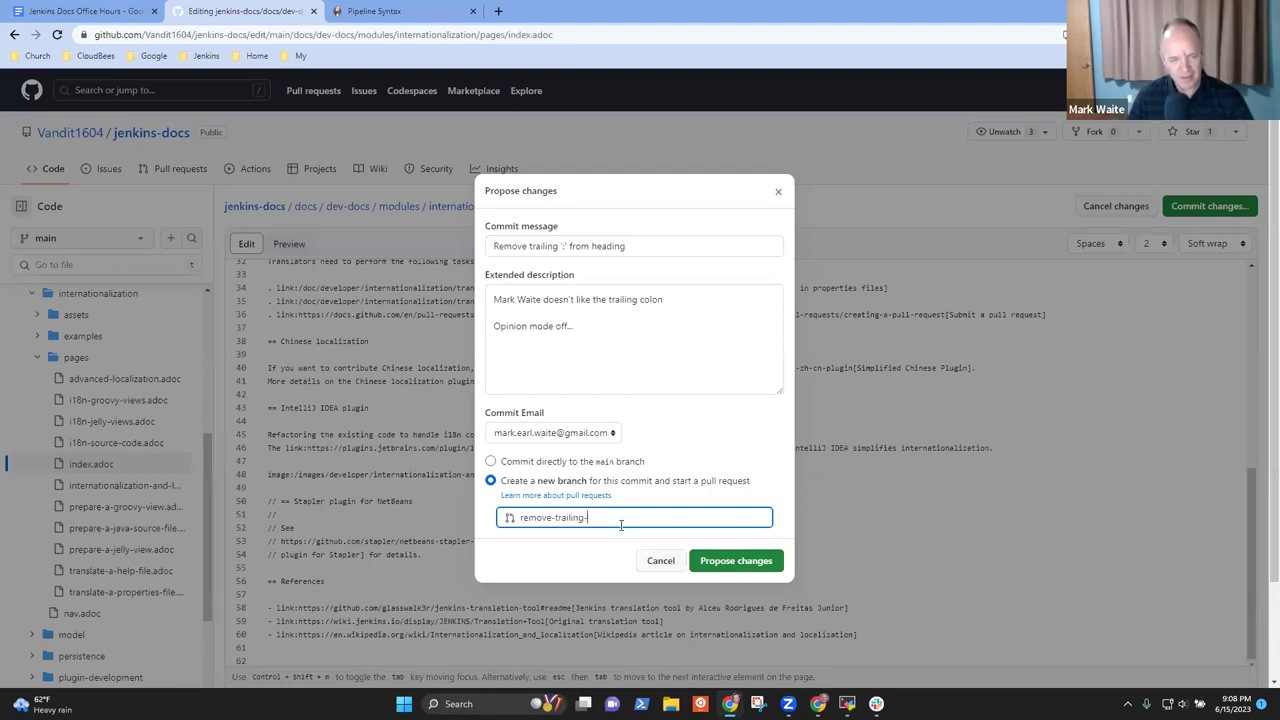
type("colon")
left_click(743, 564)
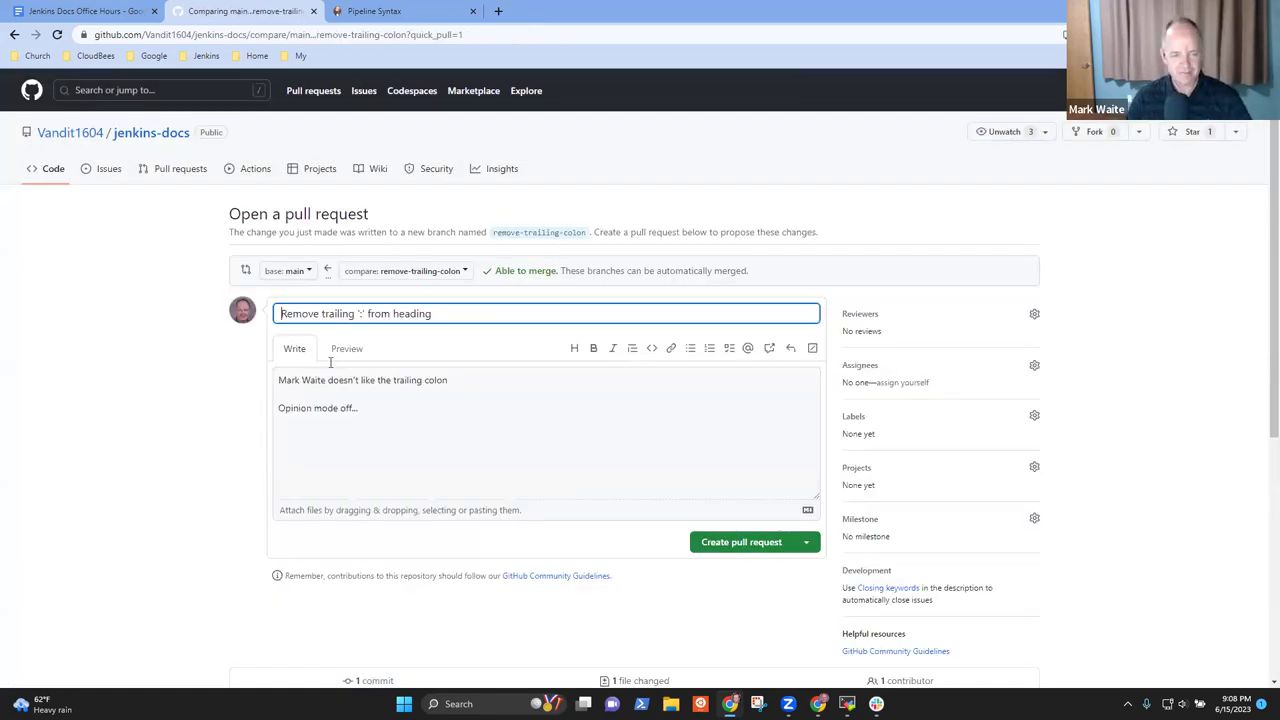
Create the pull request, then browse the repository's branch and tag lists
left_click(766, 545)
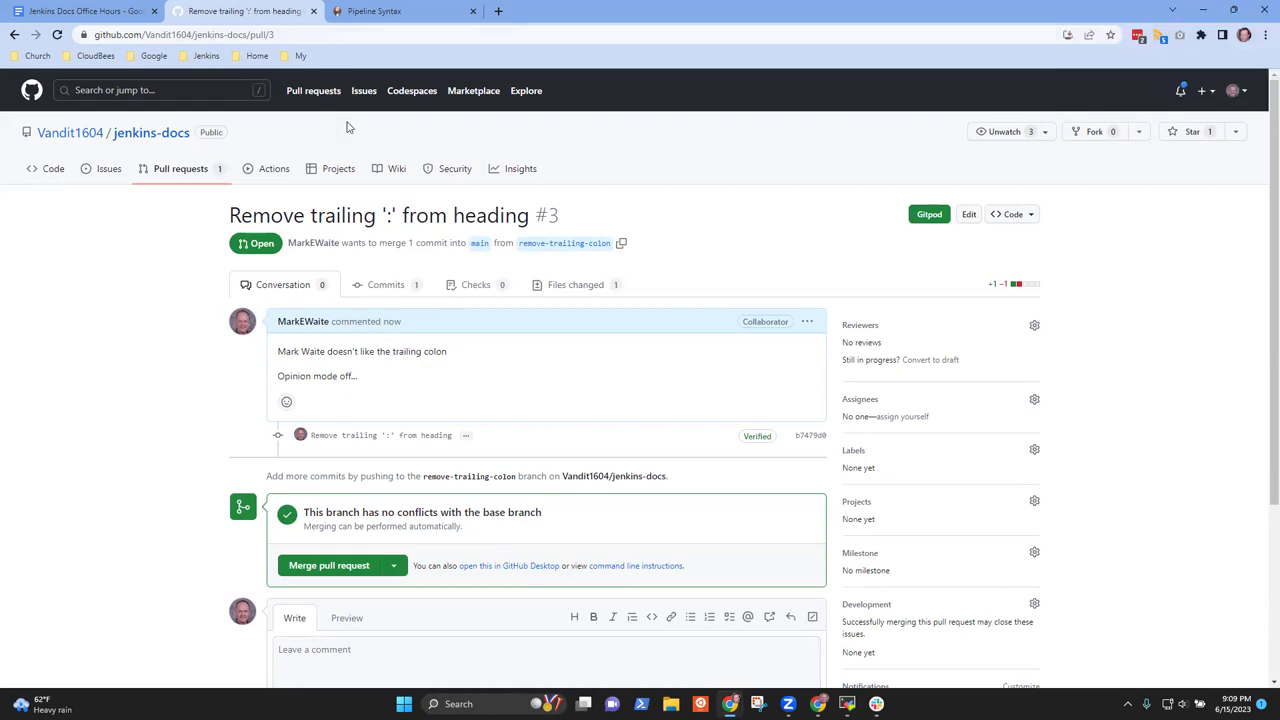
left_click(38, 174)
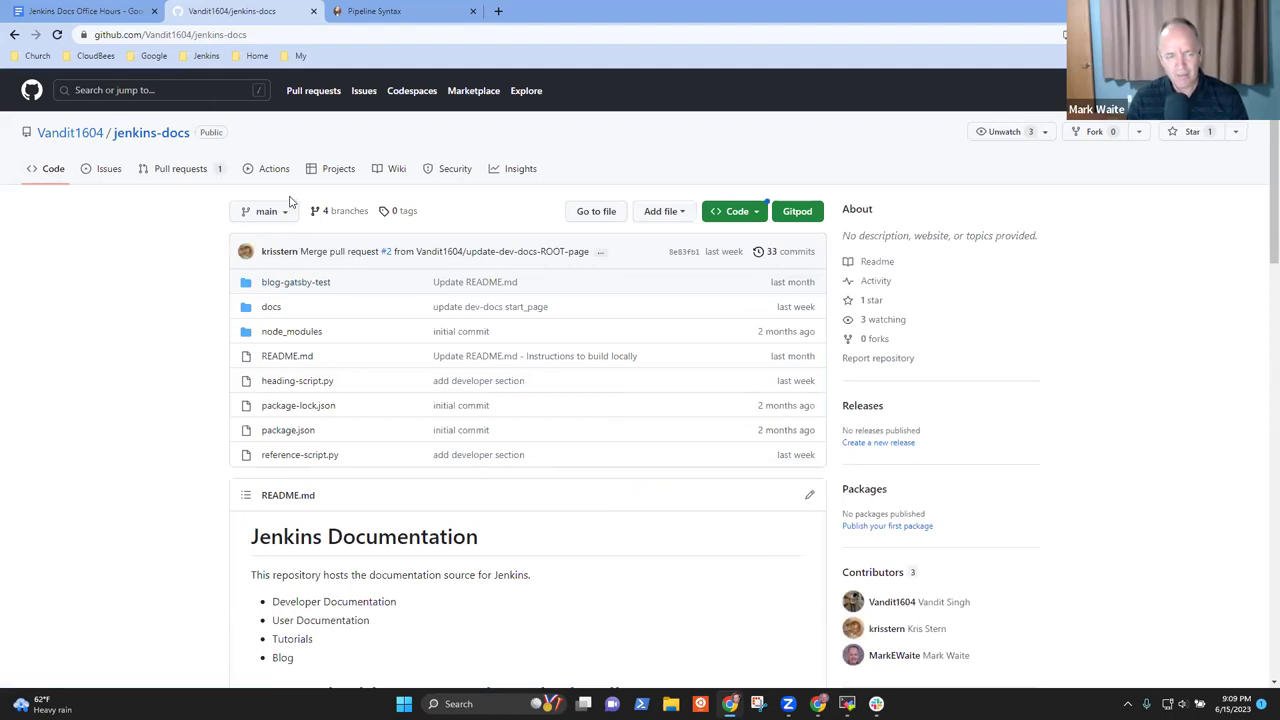
left_click(282, 212)
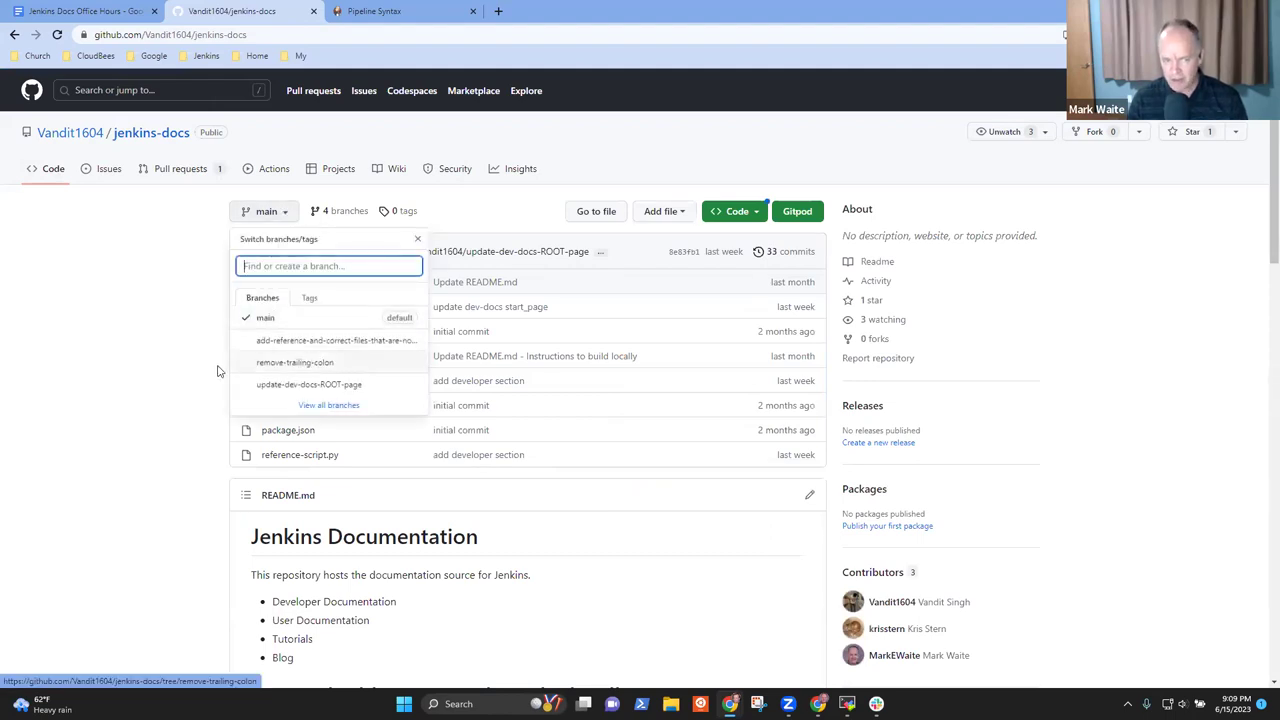
left_click(311, 297)
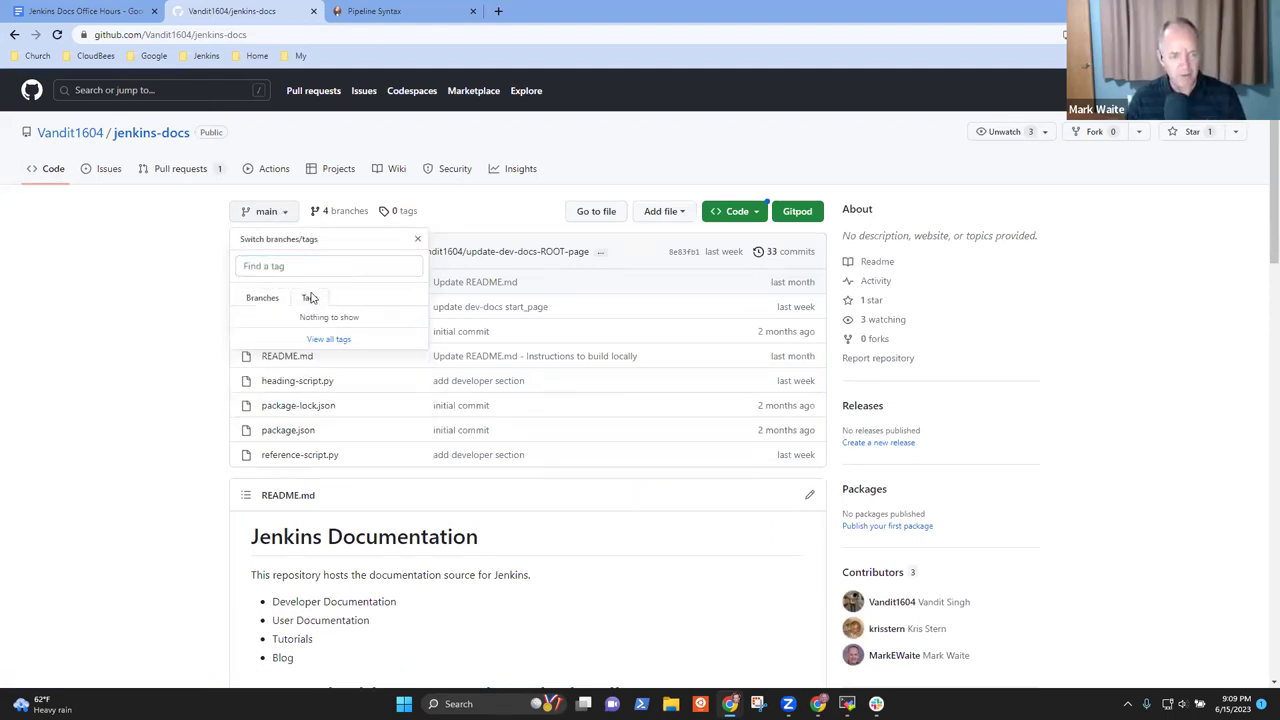
left_click(274, 303)
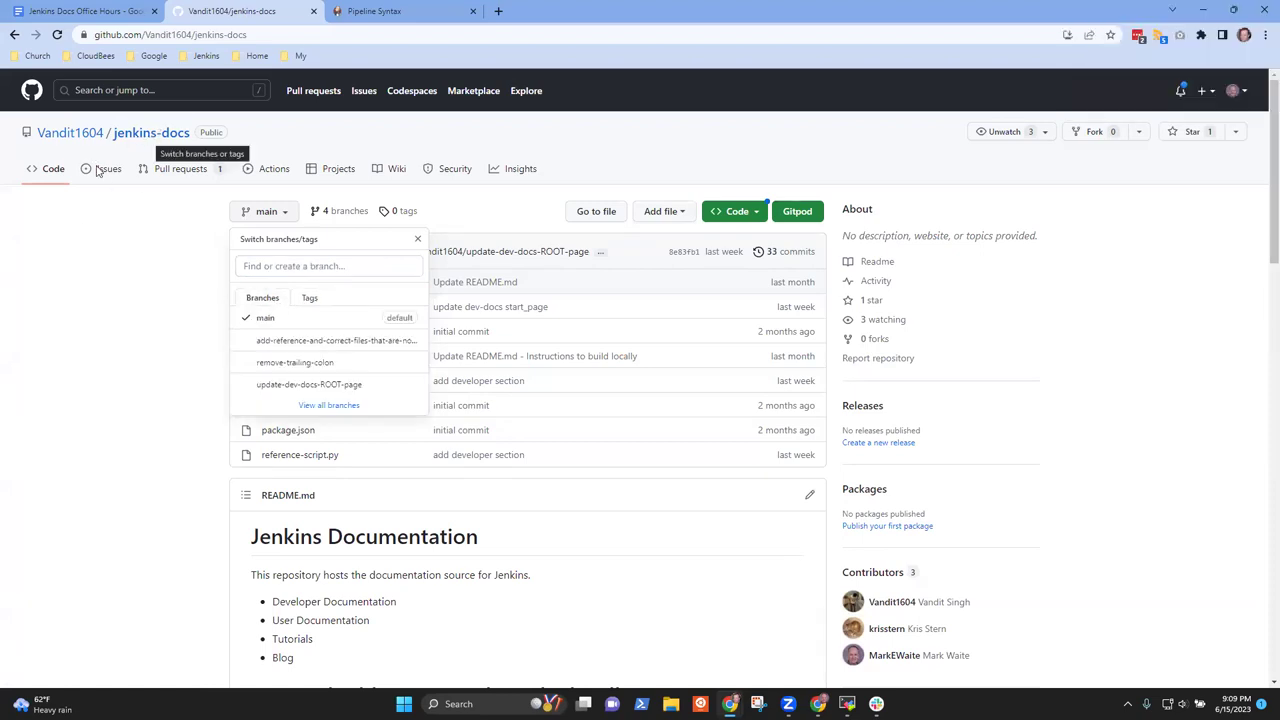
Return to the Initialization and Startup preview page, then to the User Documentation home
right_click(16, 37)
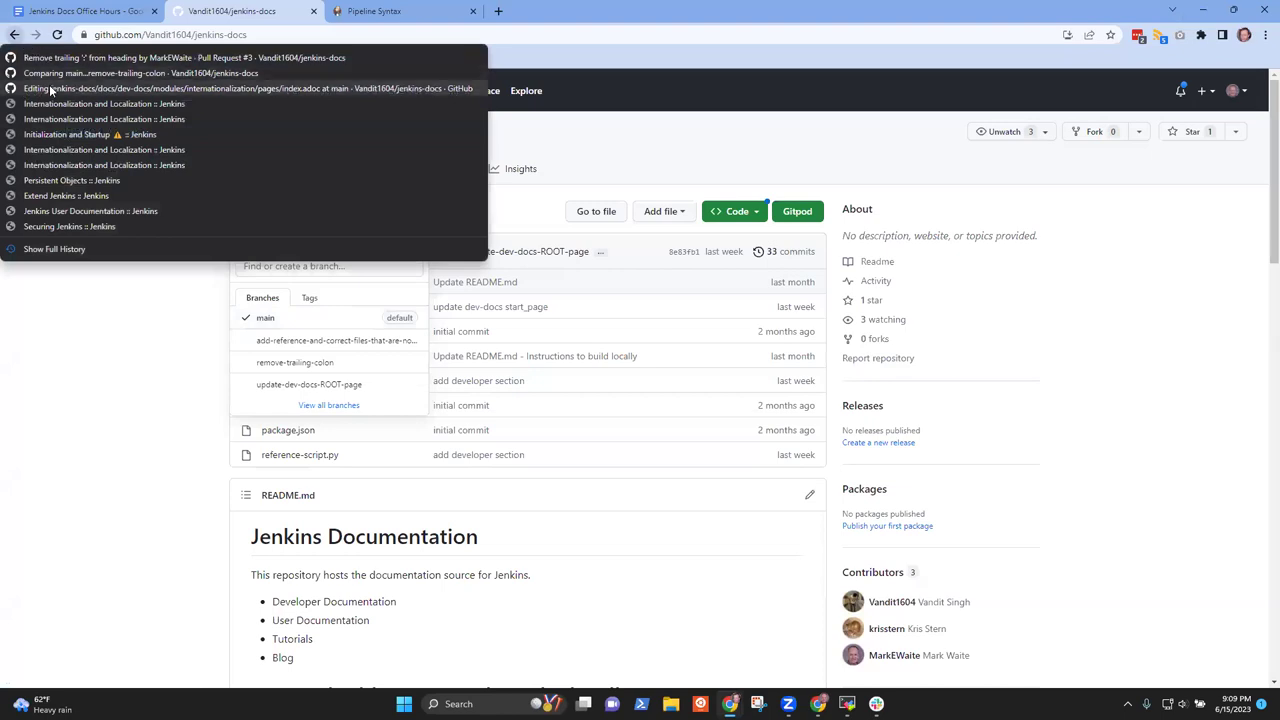
left_click(70, 135)
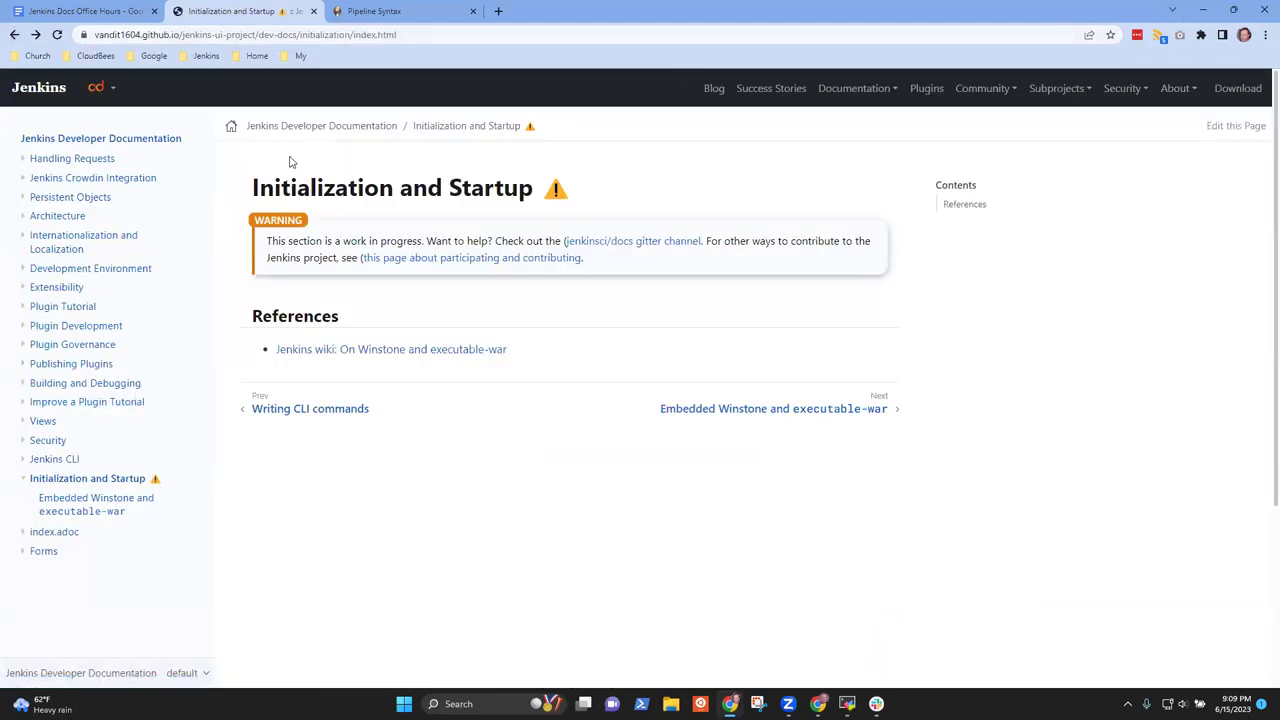
left_click(229, 128)
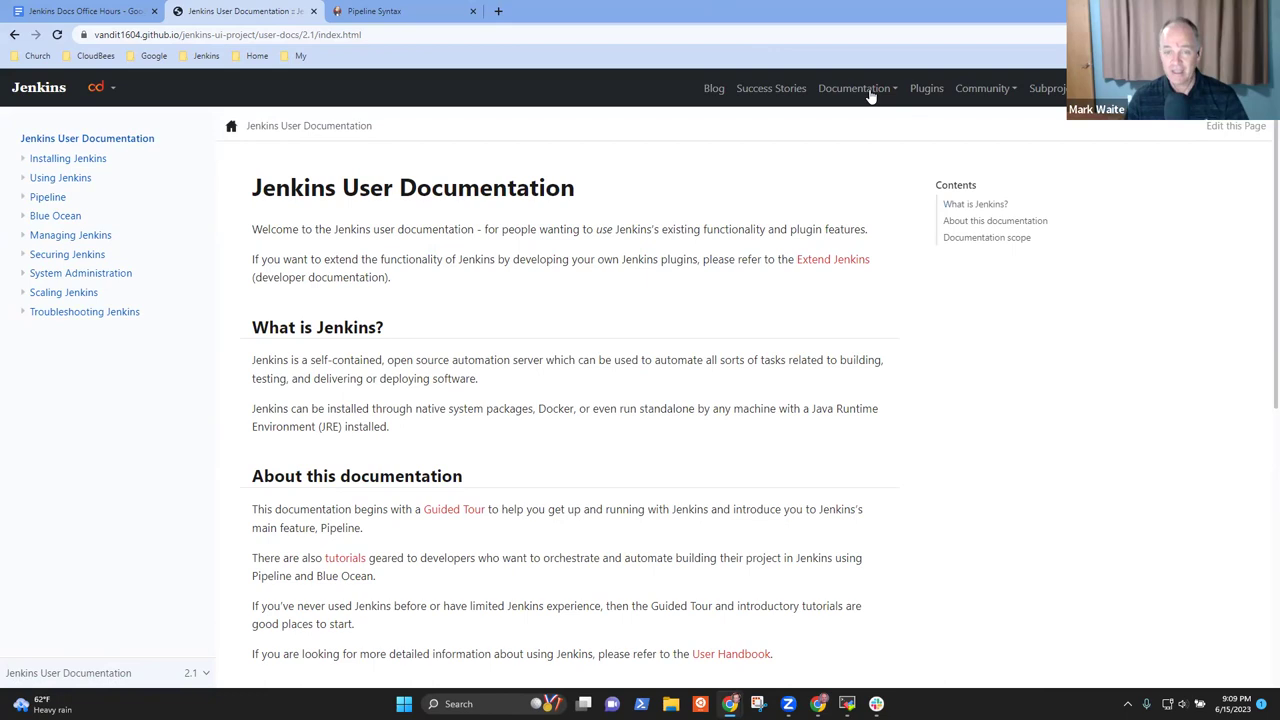
Check the Download and About > Roadmap pages in the preview, returning from each missing page
left_click(1225, 88)
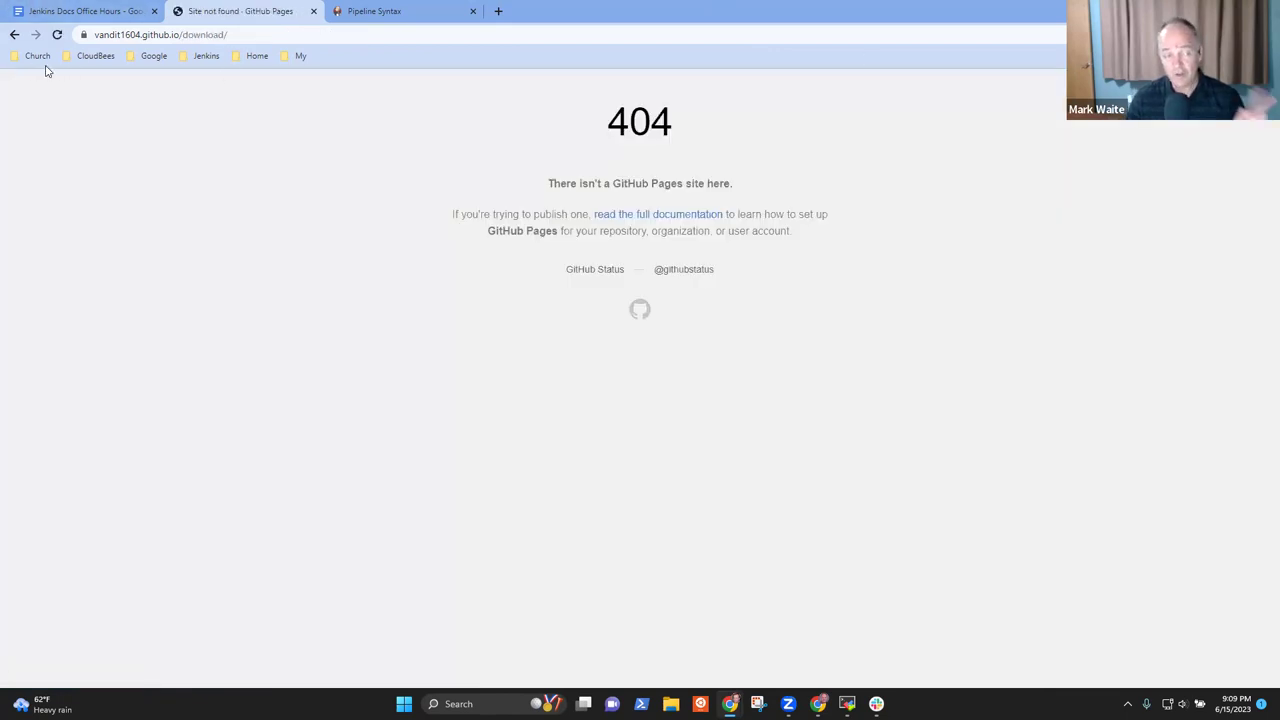
left_click(15, 36)
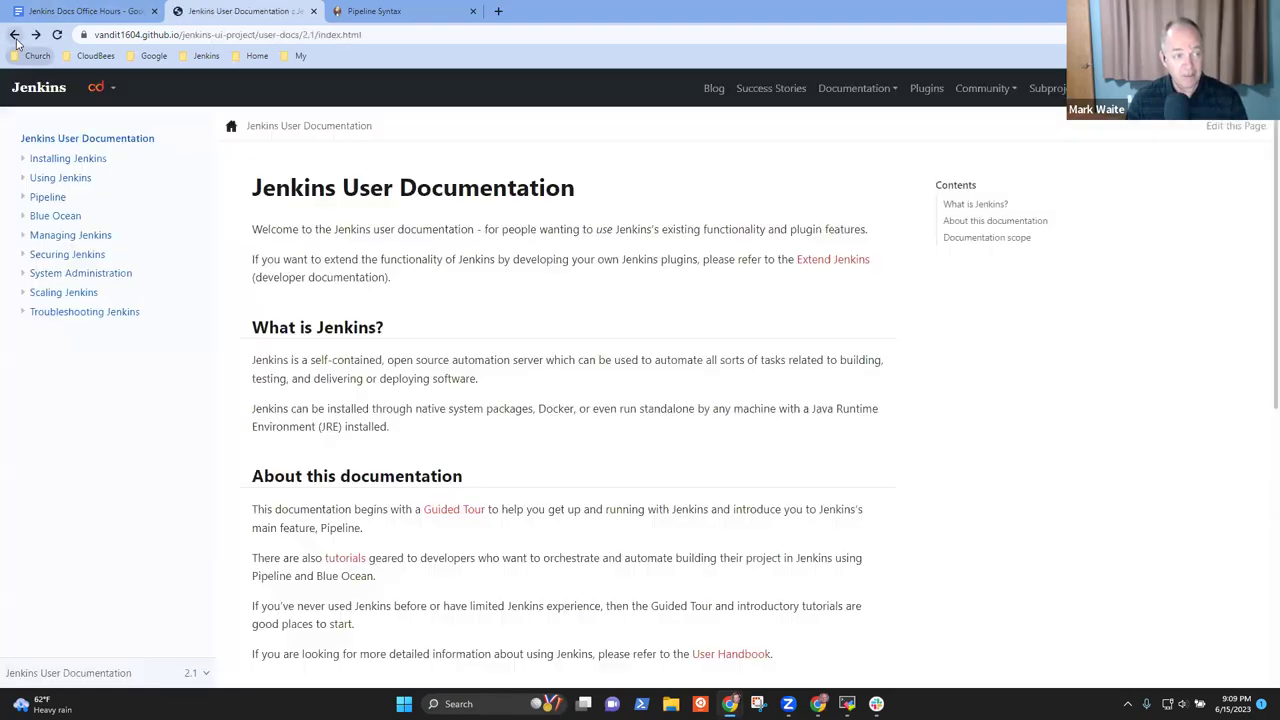
mouse_move(1190, 88)
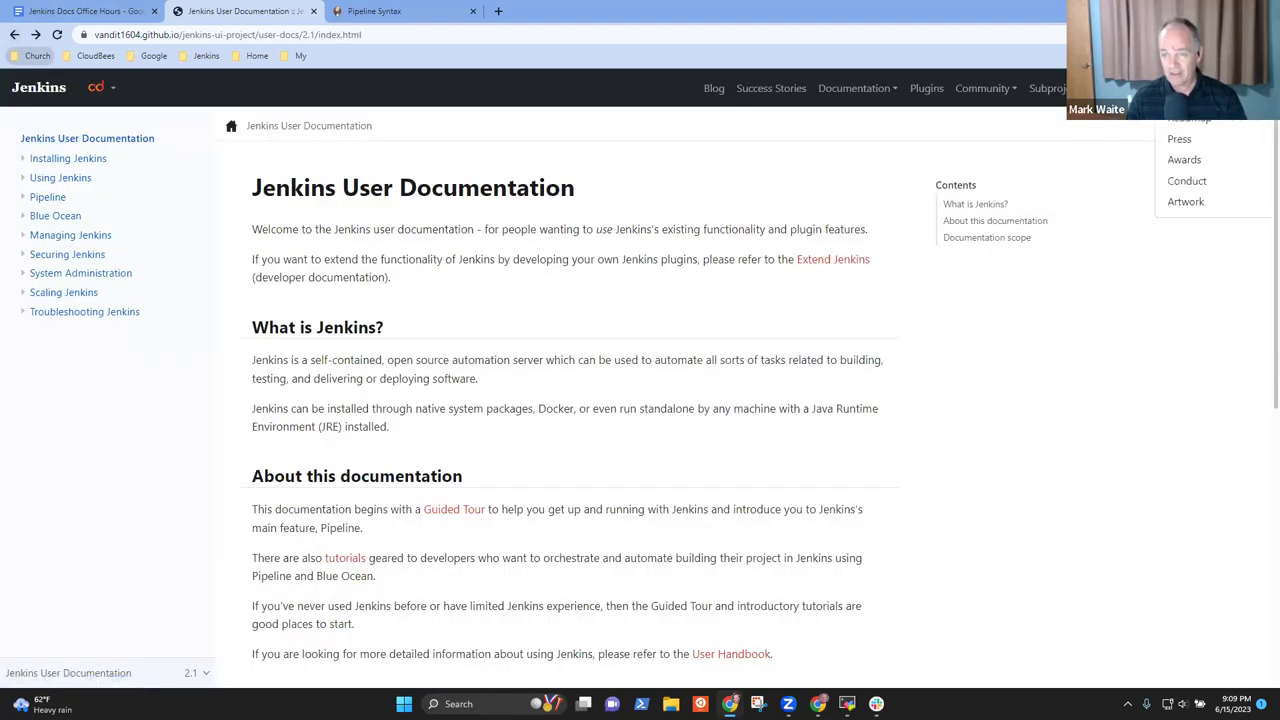
left_click(1182, 120)
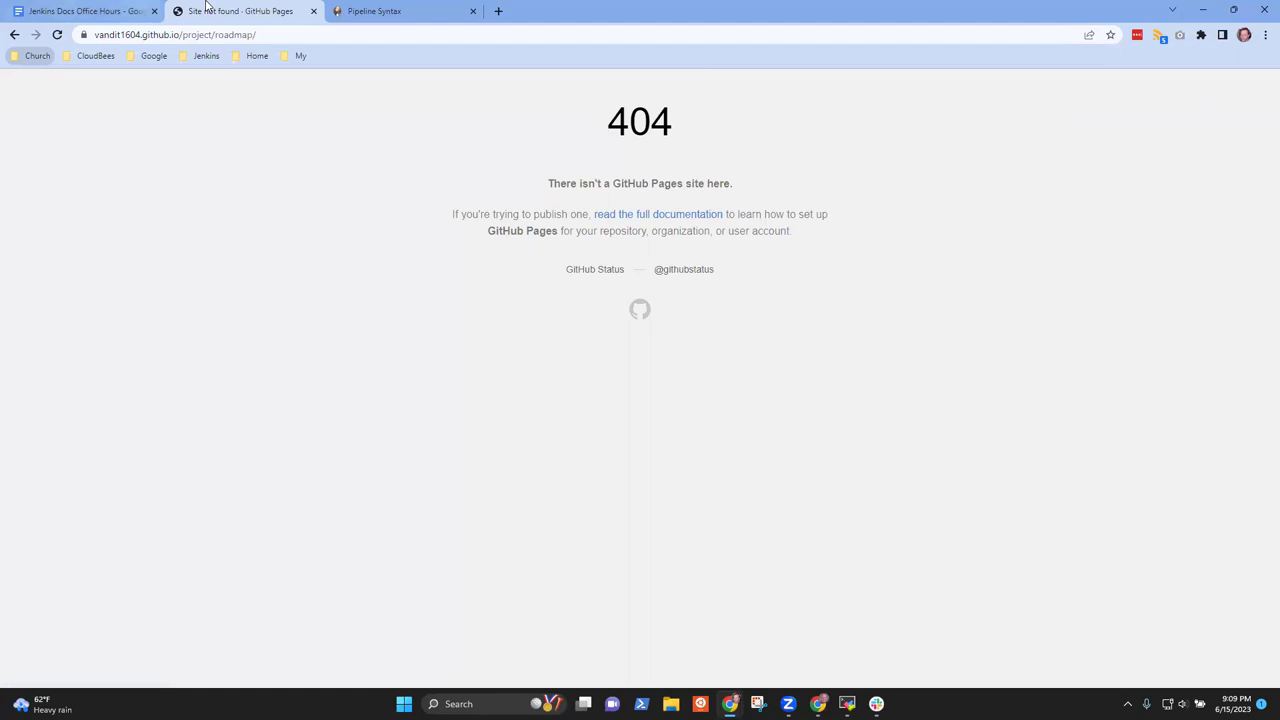
left_click(14, 35)
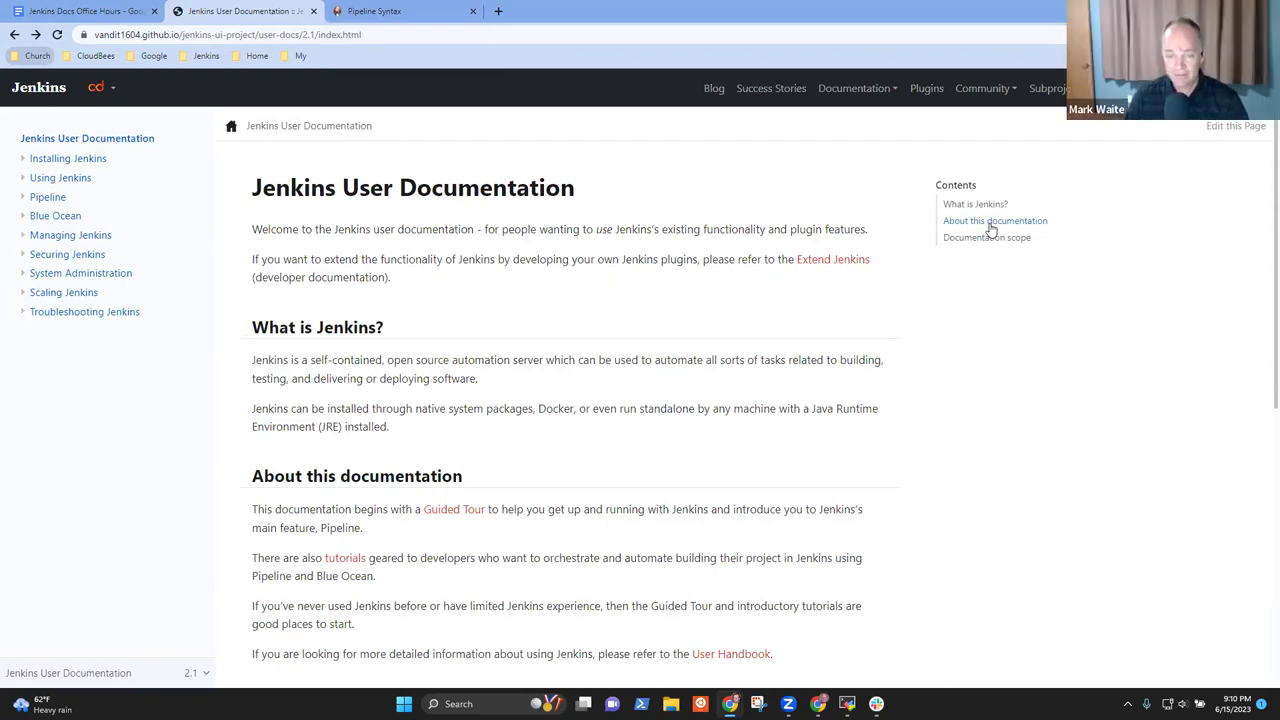
Visit Using Jenkins, Troubleshooting Jenkins and Scaling Jenkins on Kubernetes, then return home
left_click(56, 178)
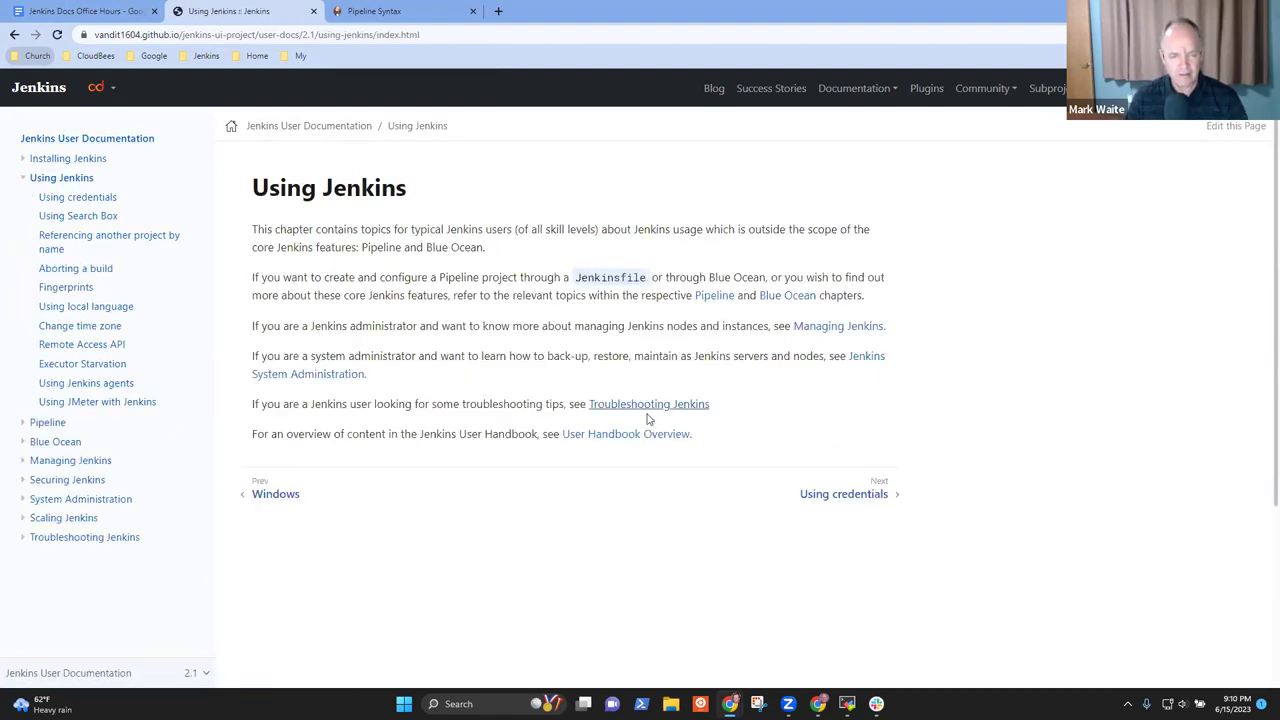
left_click(654, 408)
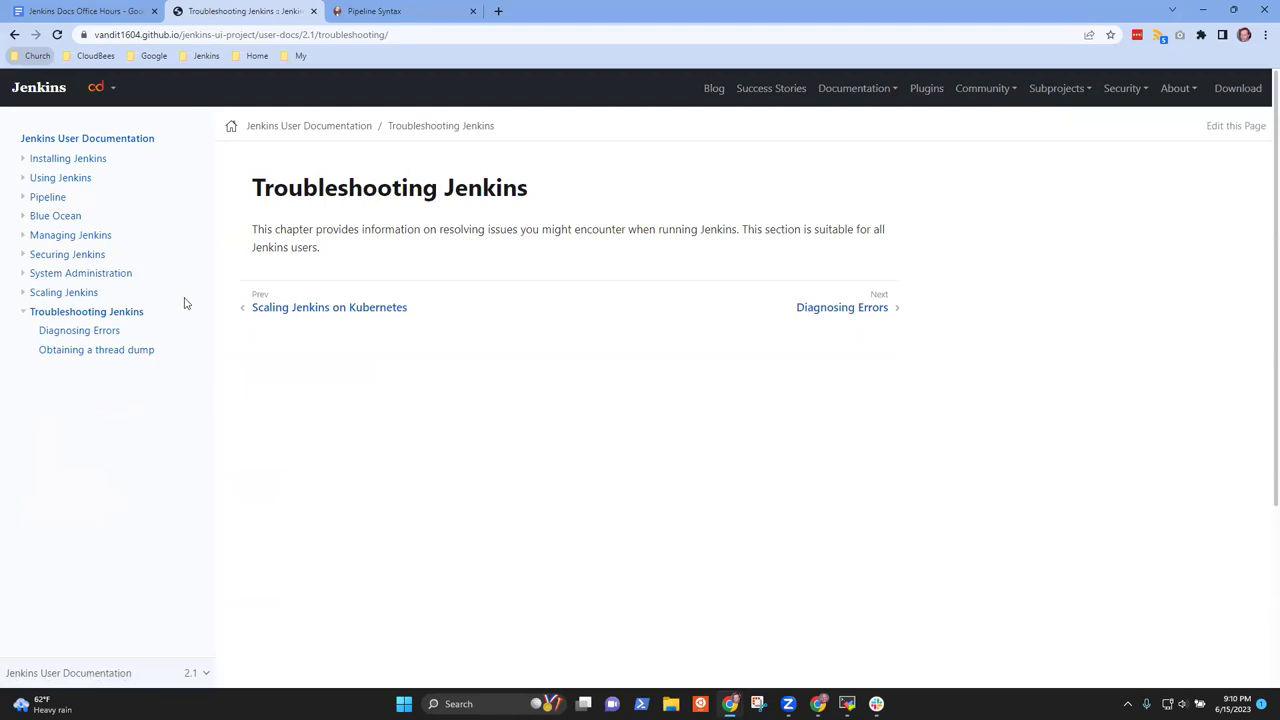
left_click(322, 306)
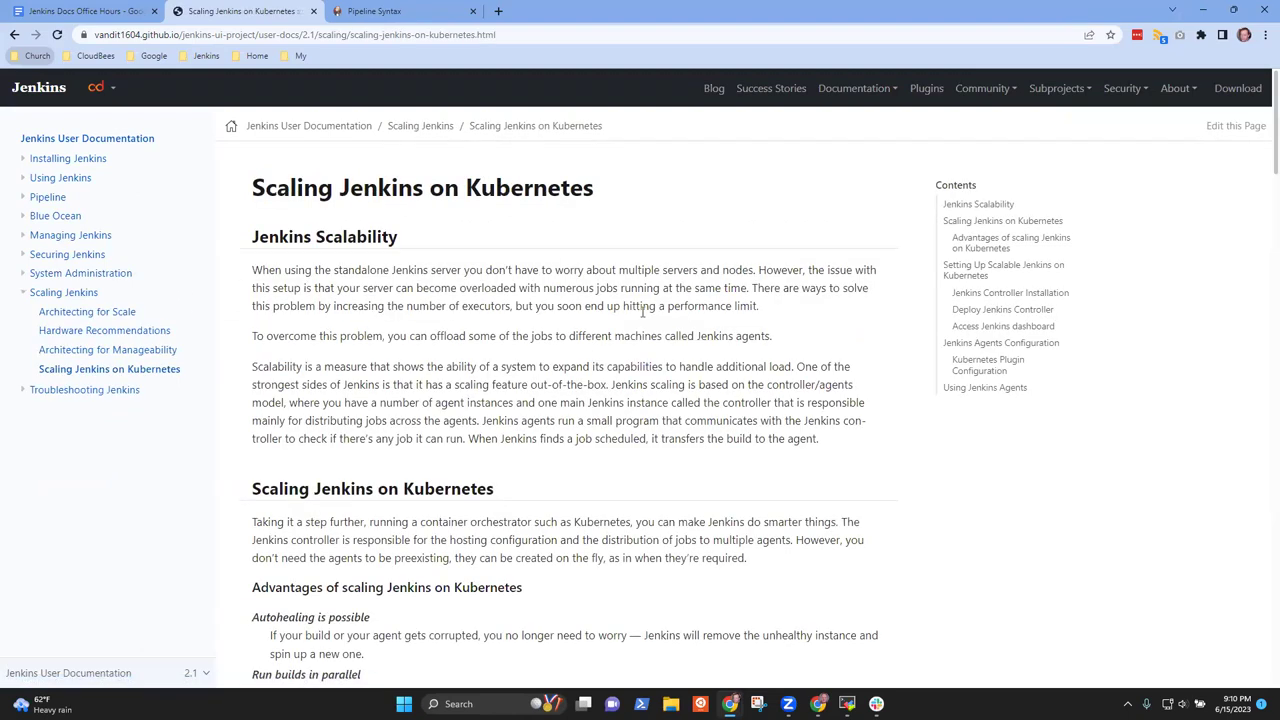
left_click(255, 129)
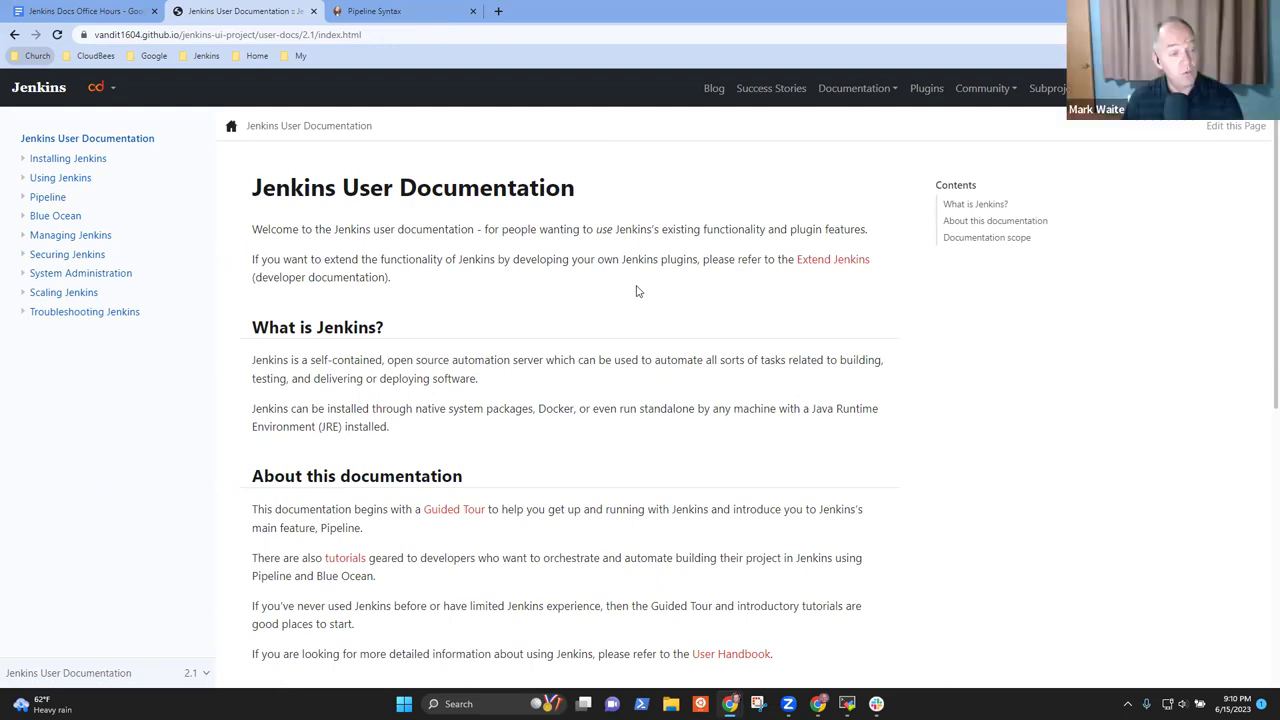
Select the preview site's base address, then test the Guided Tour, tutorials and User Handbook links
left_click(172, 36)
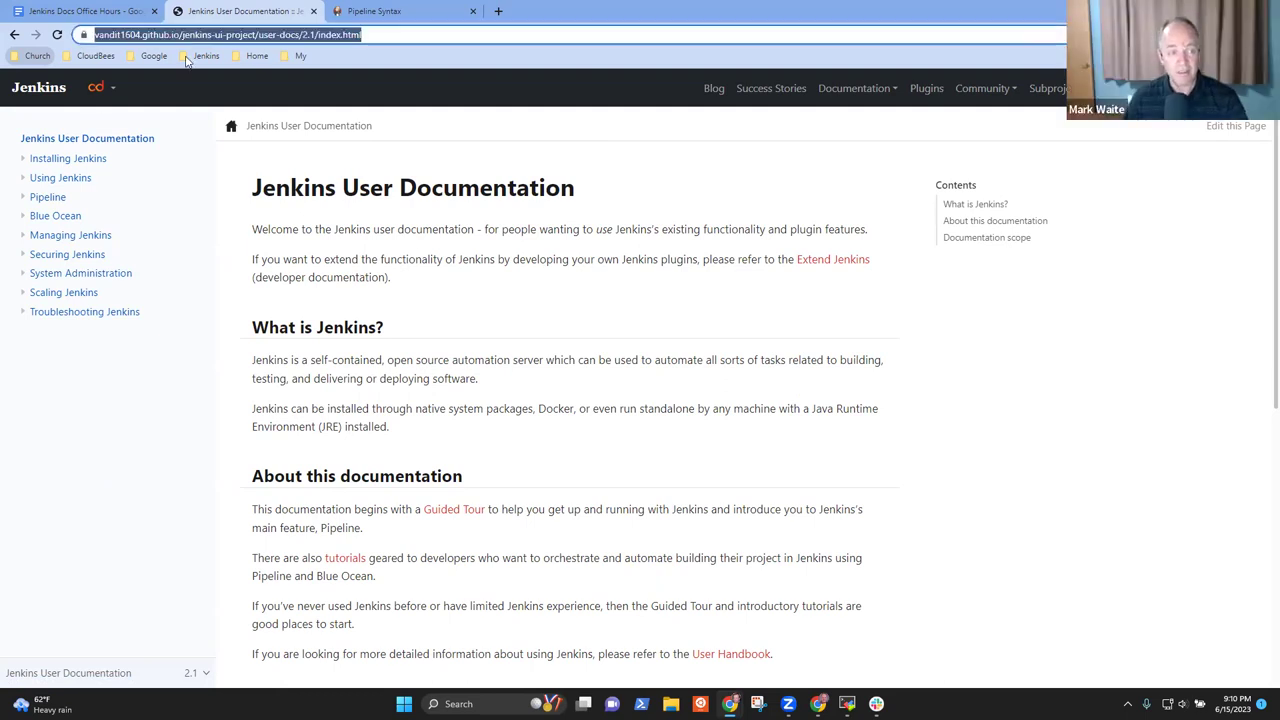
key("ctrl+shift+Right")
key("ctrl+shift+Right")
key("ctrl+shift+Right")
key("ctrl+shift+Right")
key("ctrl+shift+Right")
key("ctrl+shift+Right")
key("ctrl+shift+Right")
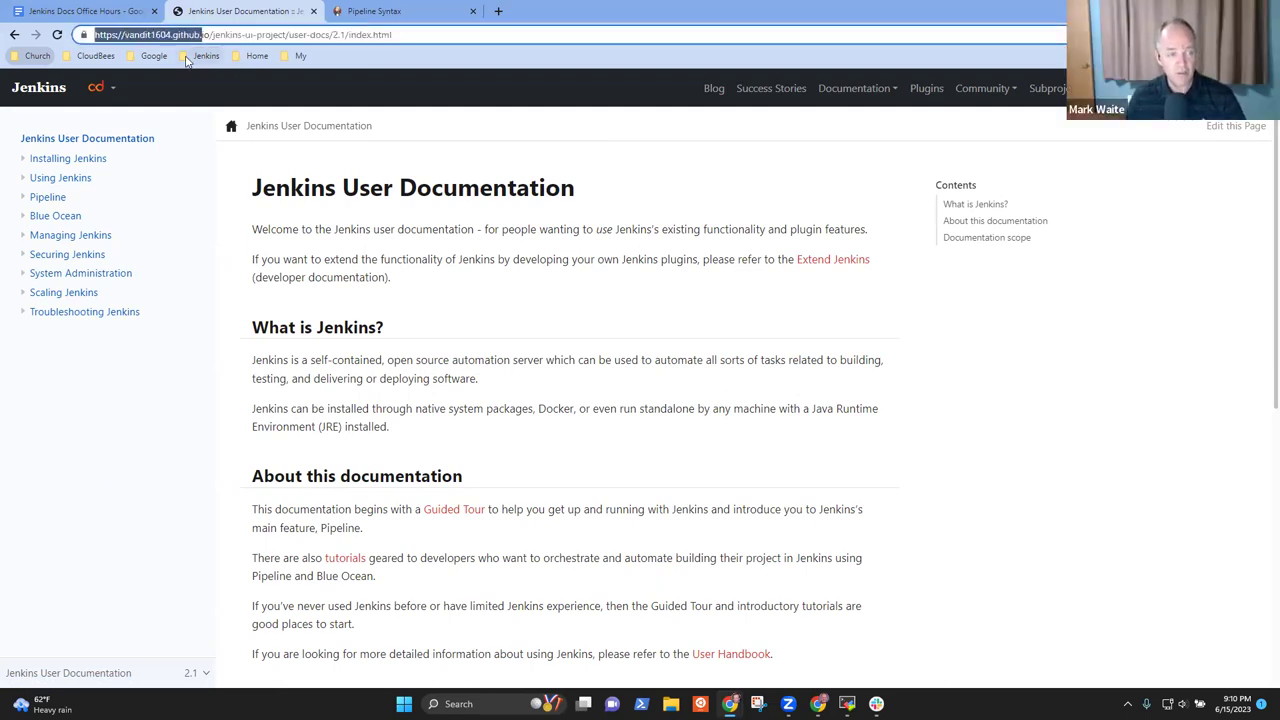
key("ctrl+shift+Left")
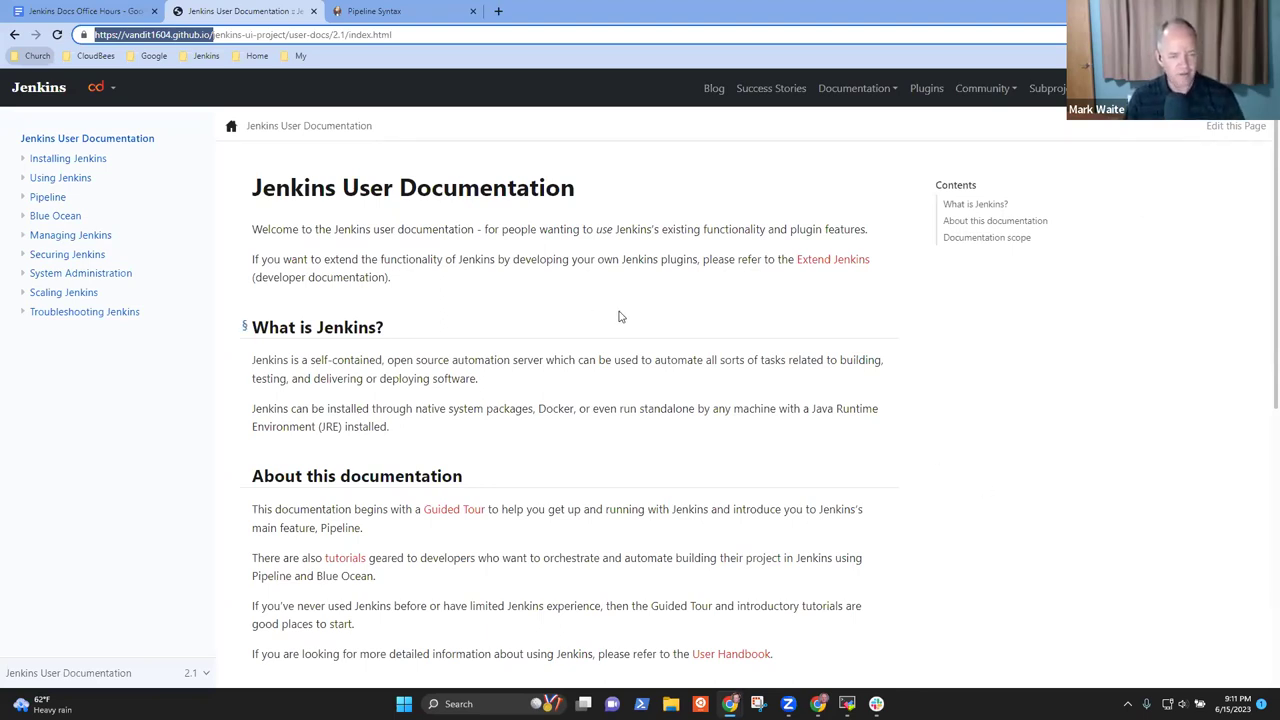
left_click(455, 511)
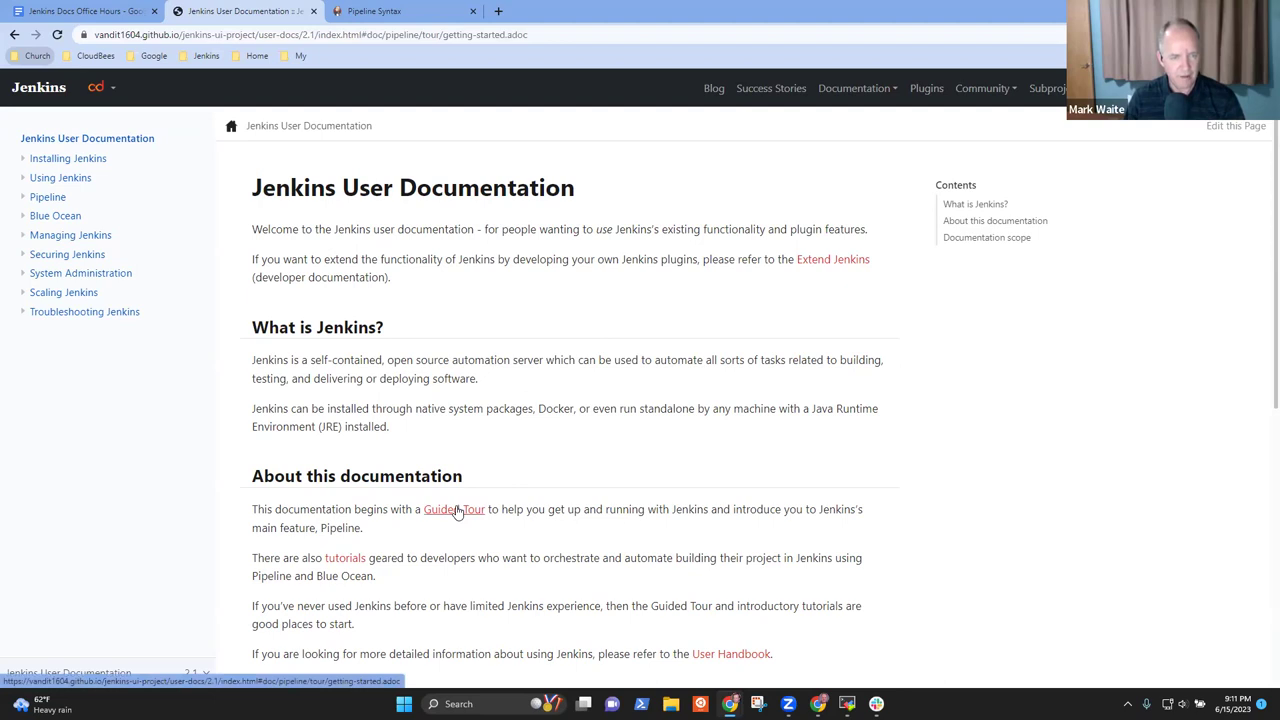
left_click(350, 561)
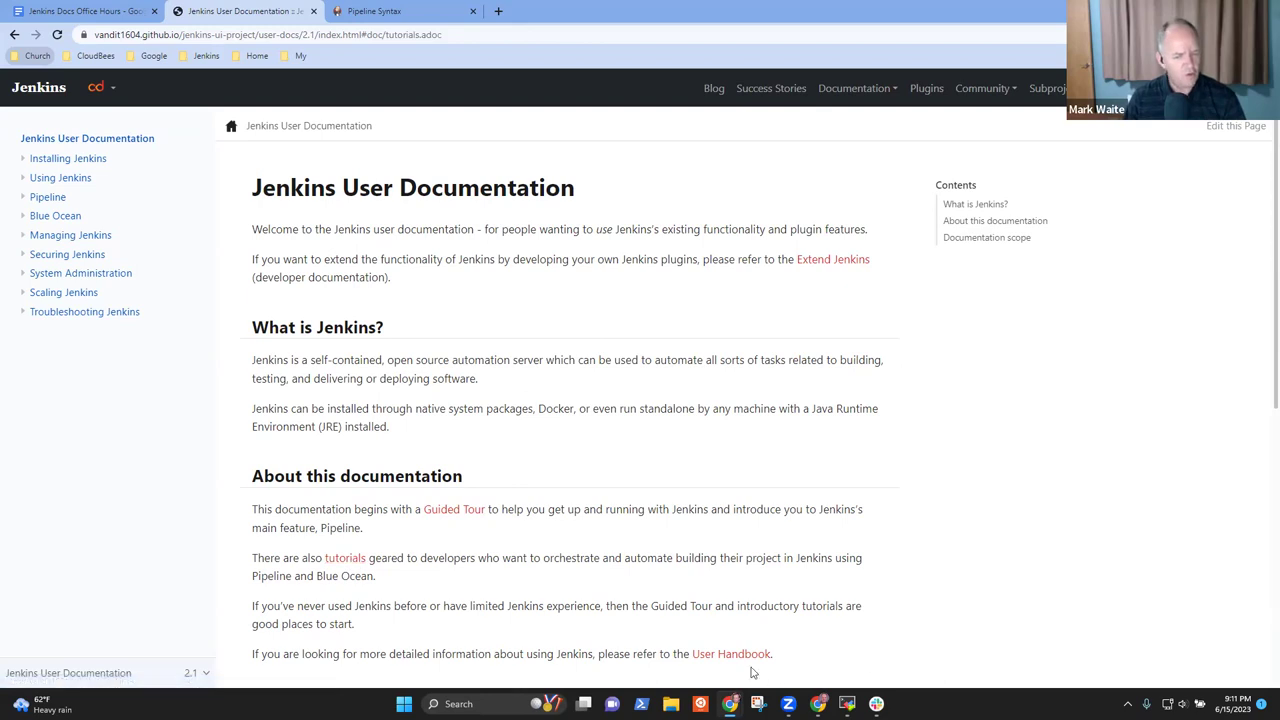
left_click(721, 655)
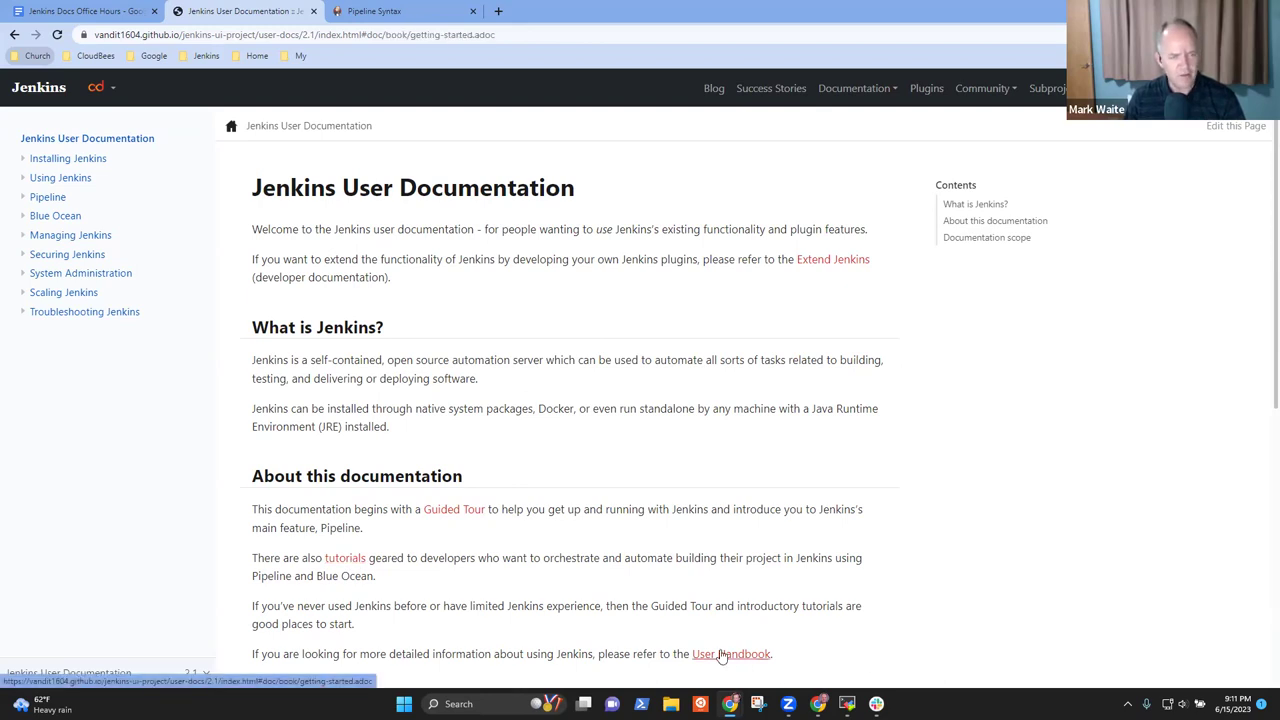
Highlight the footer's unresolved include::partials$_feedback-footer.html[] message, then open the page source on GitHub
scroll(566, 417, "down", 3)
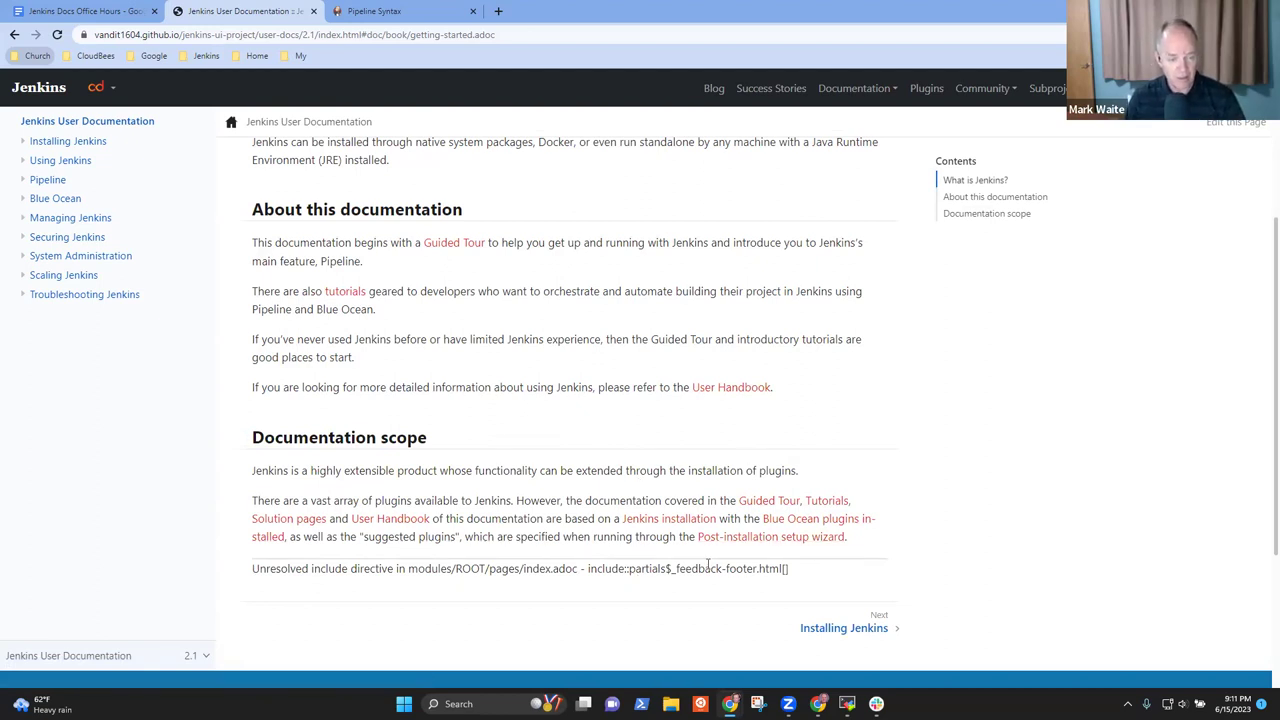
left_click_drag(811, 576, 252, 566)
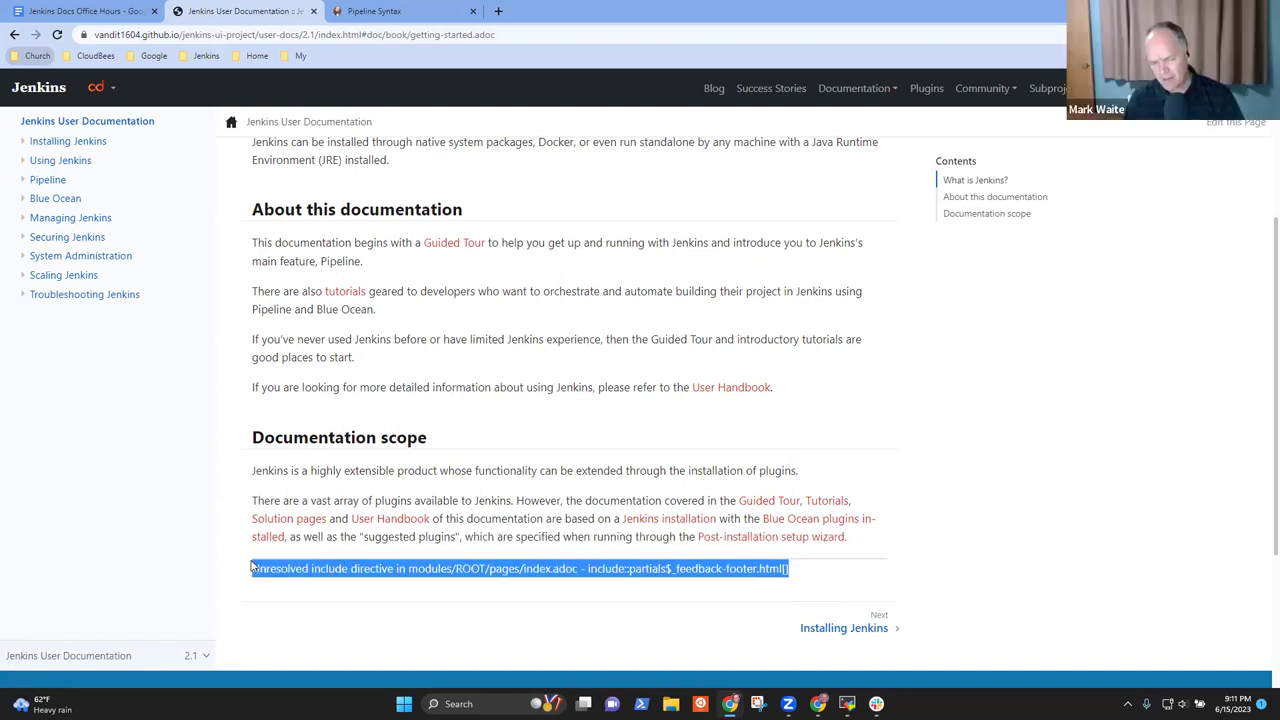
left_click(808, 578)
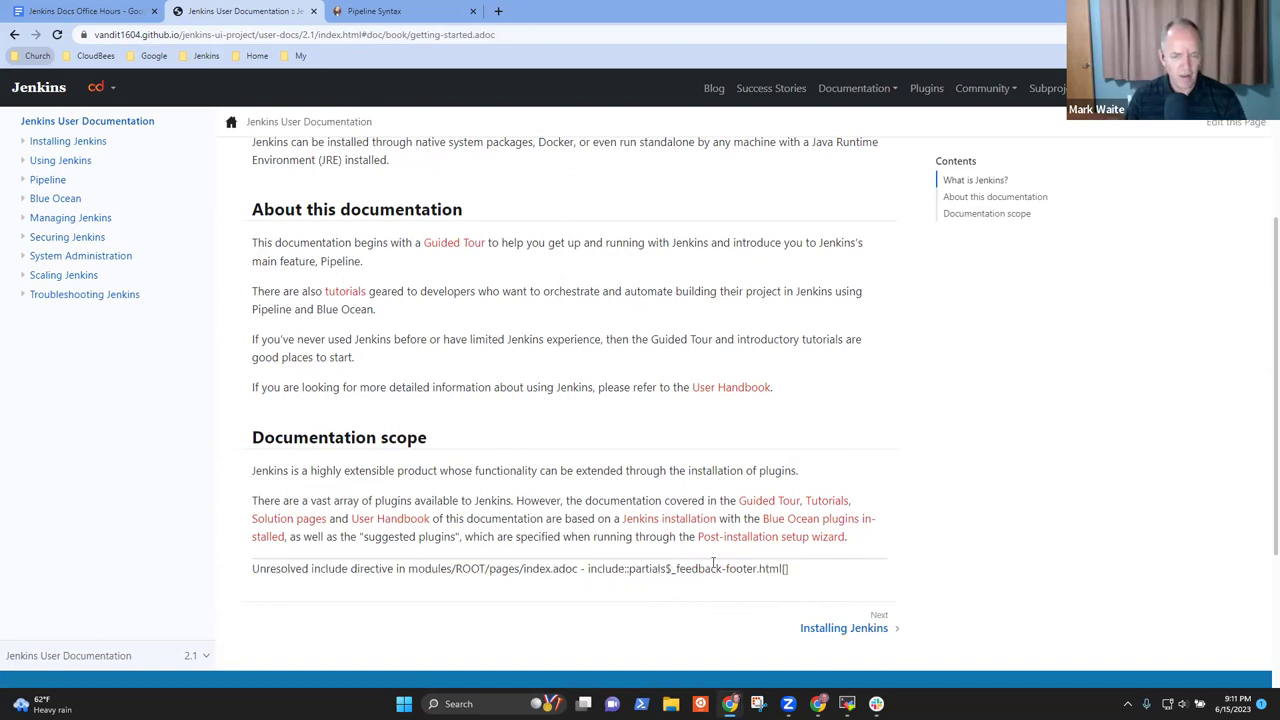
left_click_drag(589, 568, 792, 577)
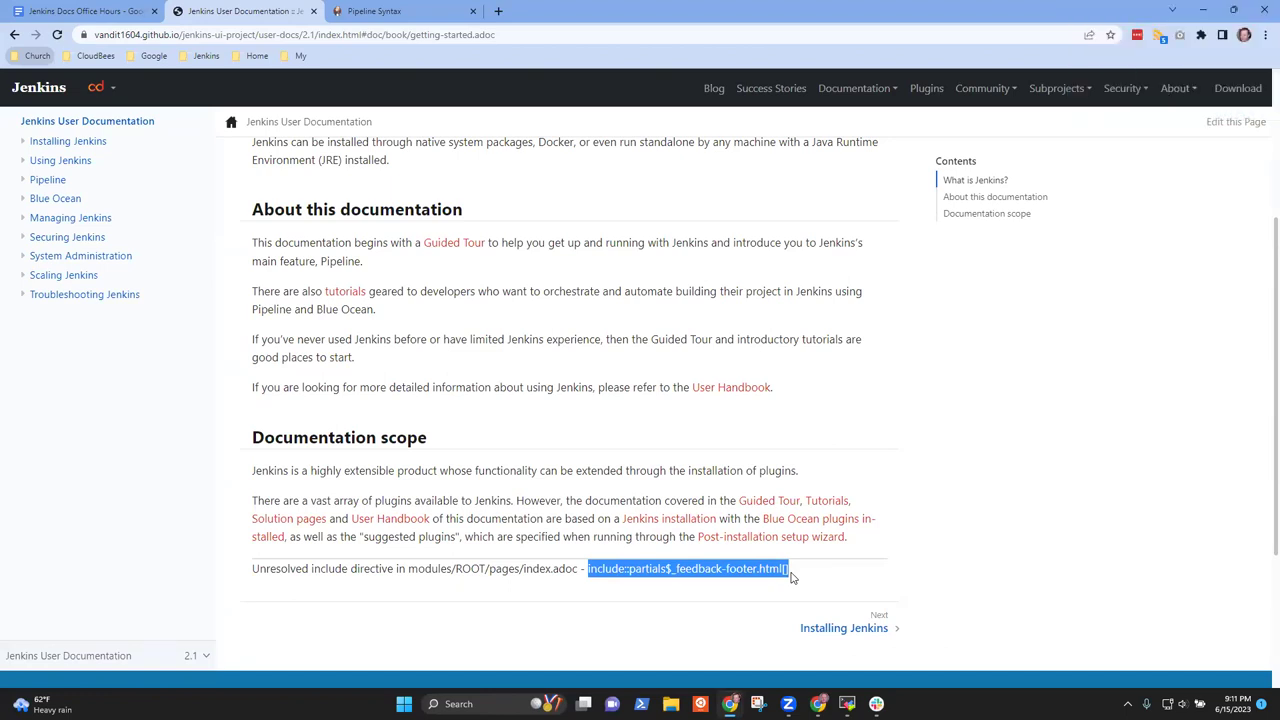
left_click(792, 577)
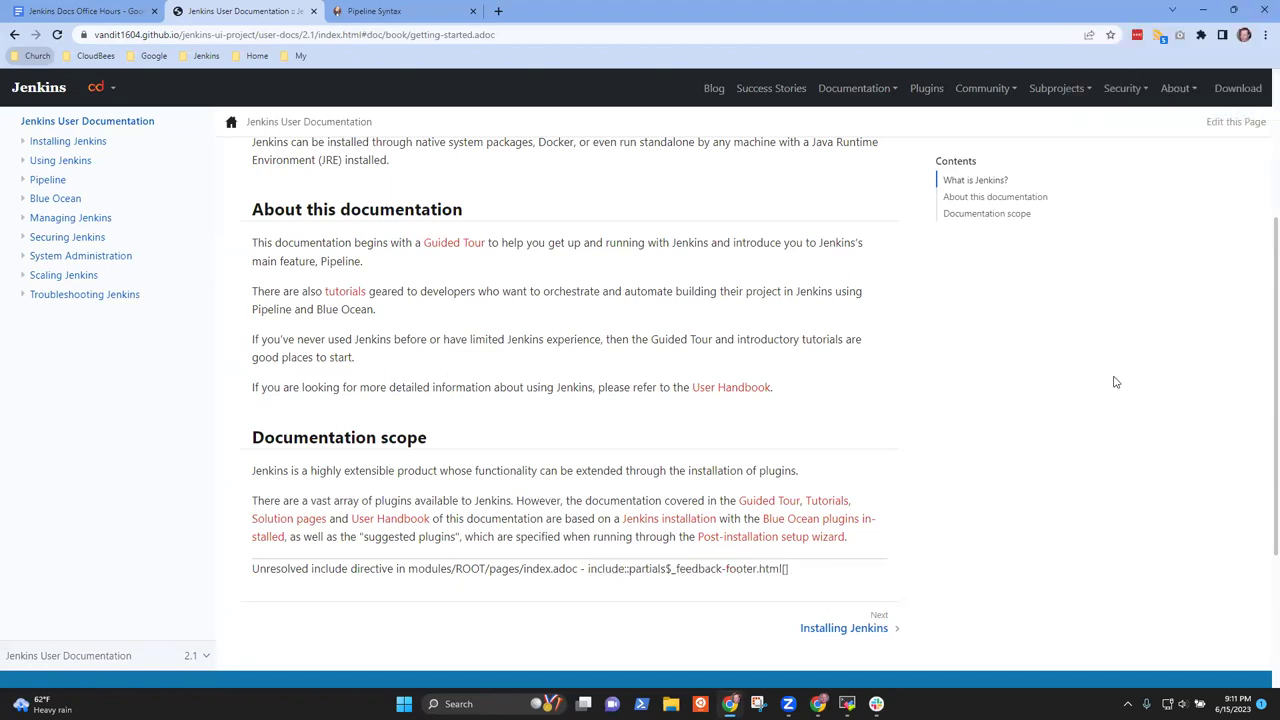
scroll(1225, 166, "up", 3)
left_click(1232, 127)
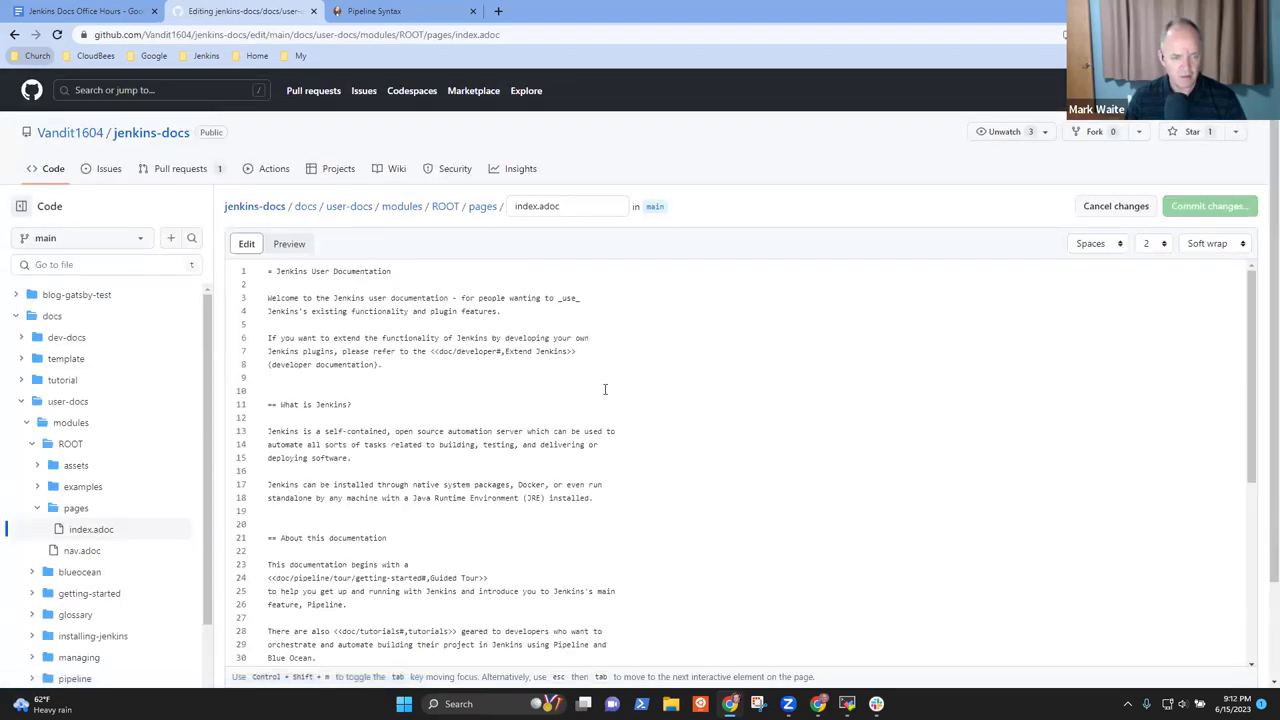
Search index.adoc for the partials include, select the directive on line 55, then return to the preview
key("ctrl+f")
type("path")
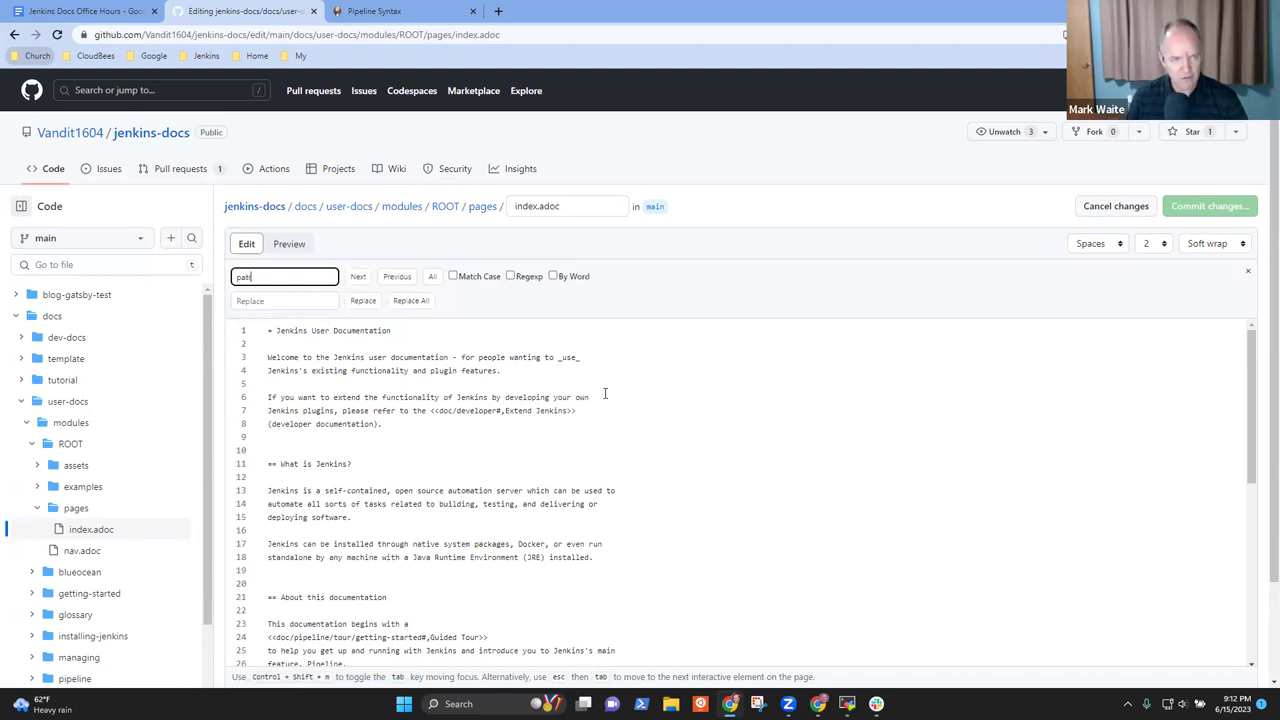
type("tial")
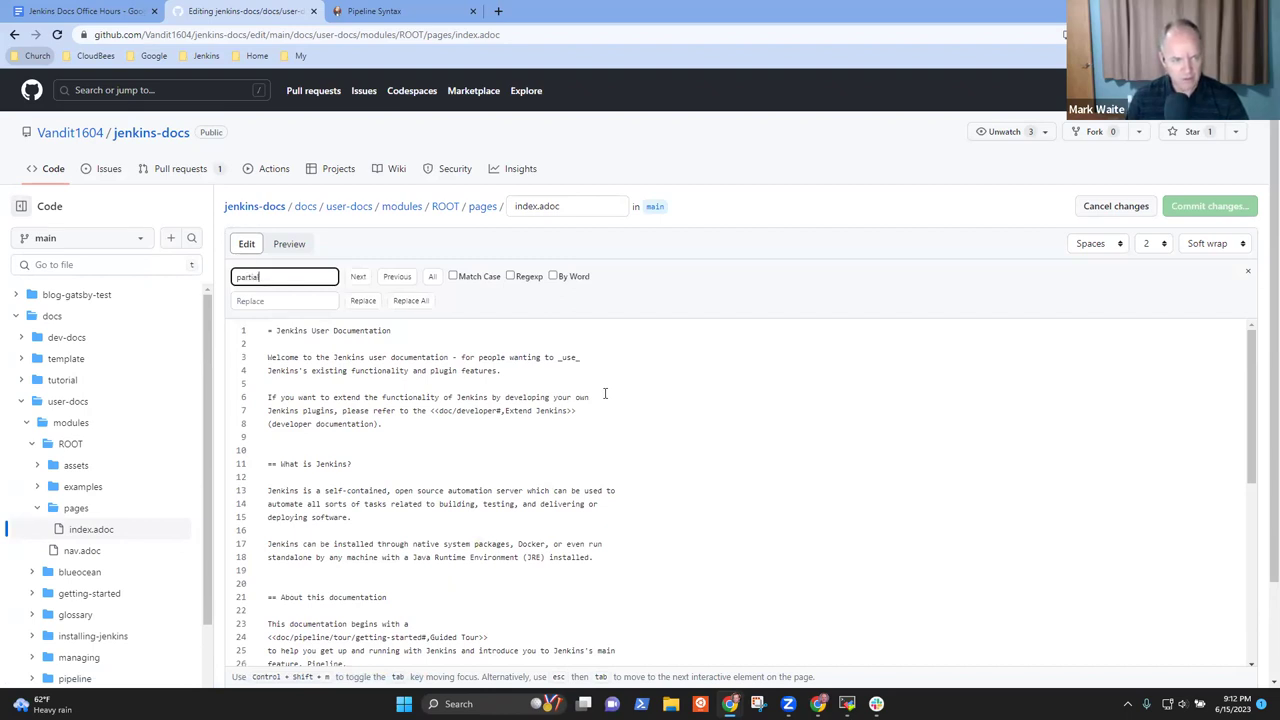
type("s")
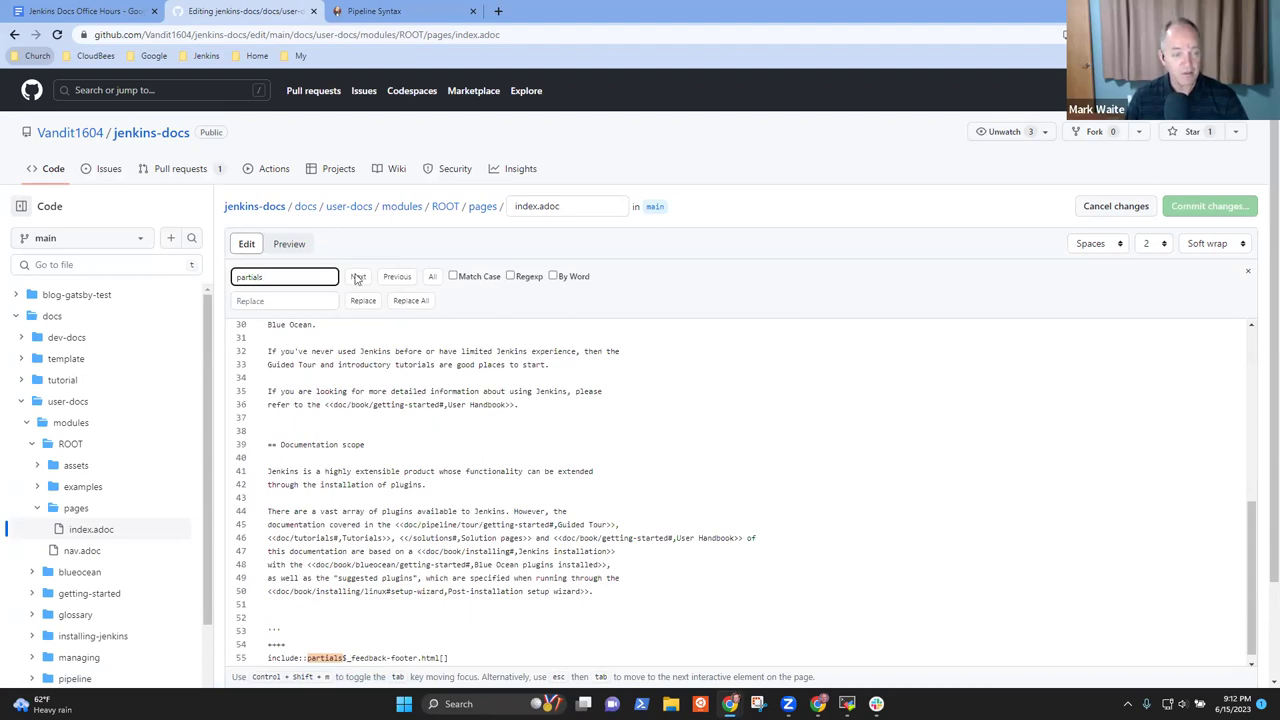
left_click(967, 478)
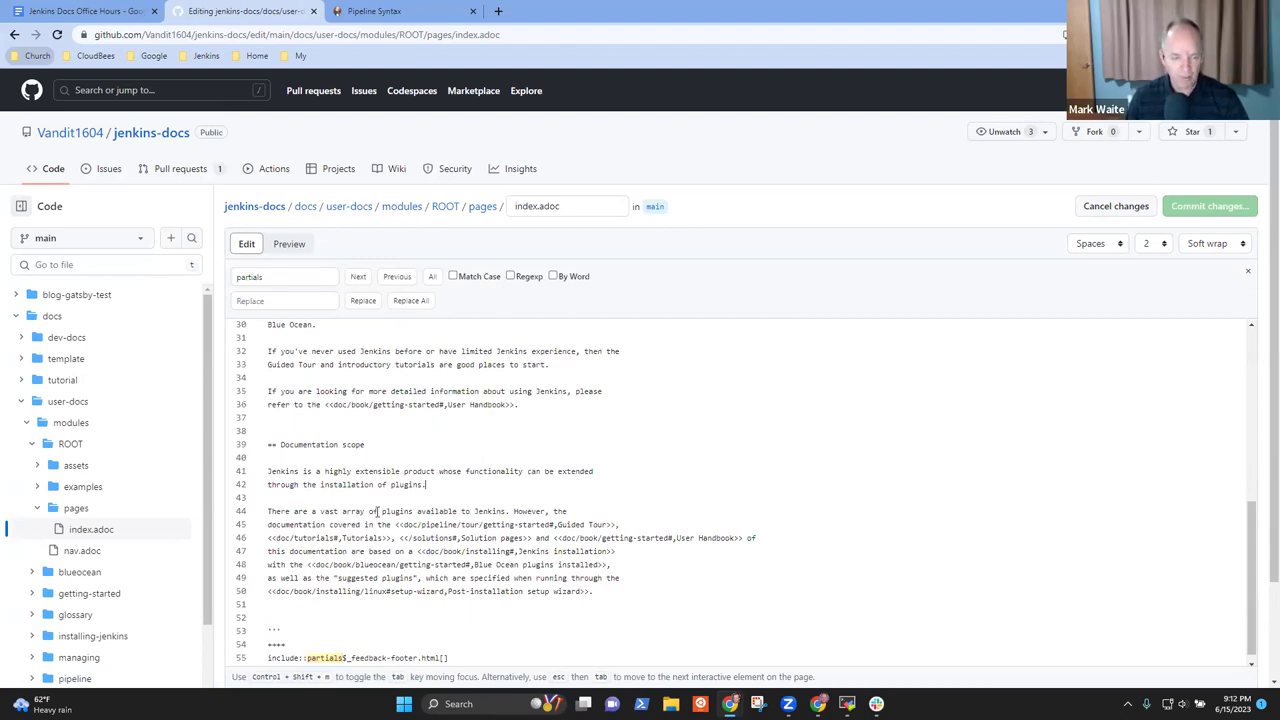
scroll(467, 605, "down", 1)
left_click(469, 651)
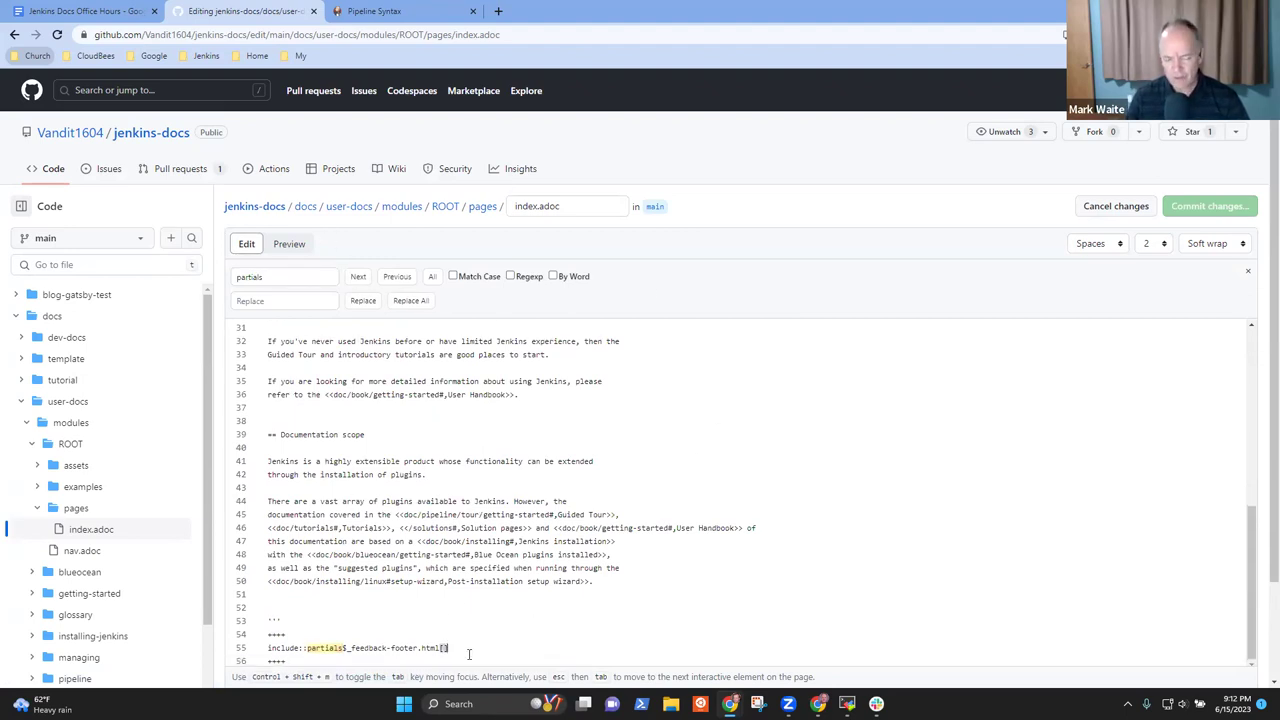
key("shift+Home")
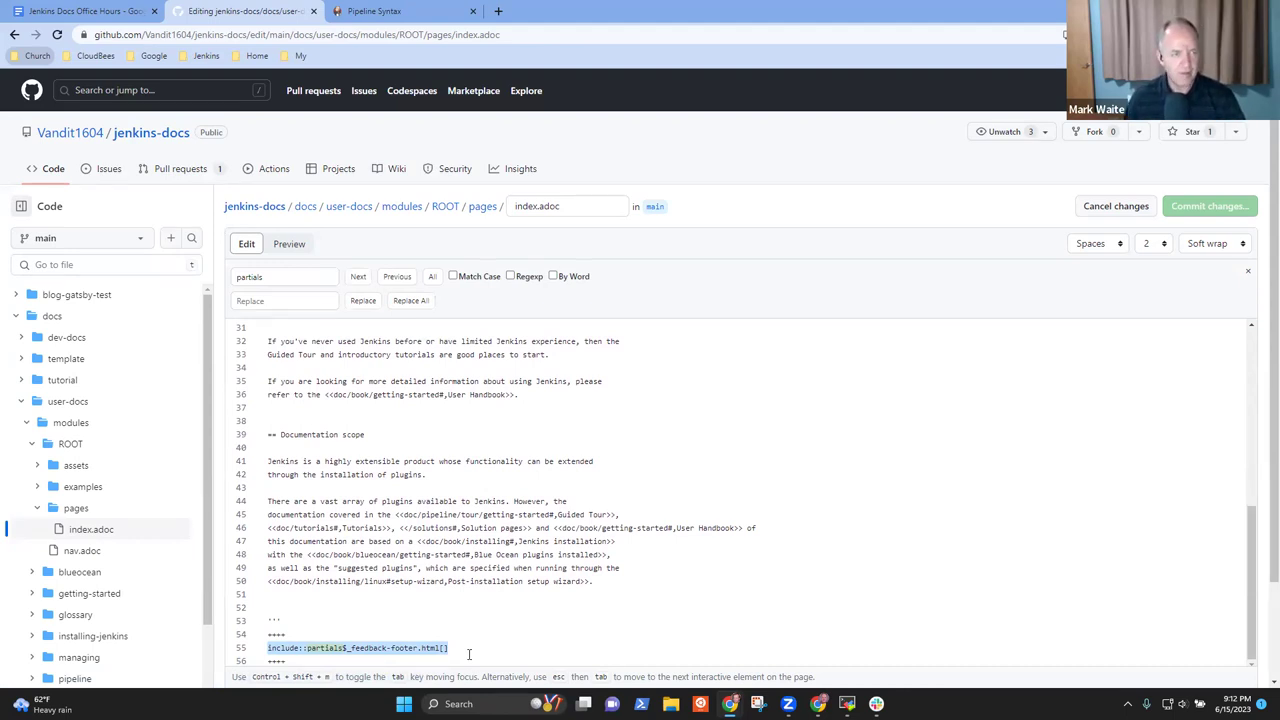
left_click(14, 35)
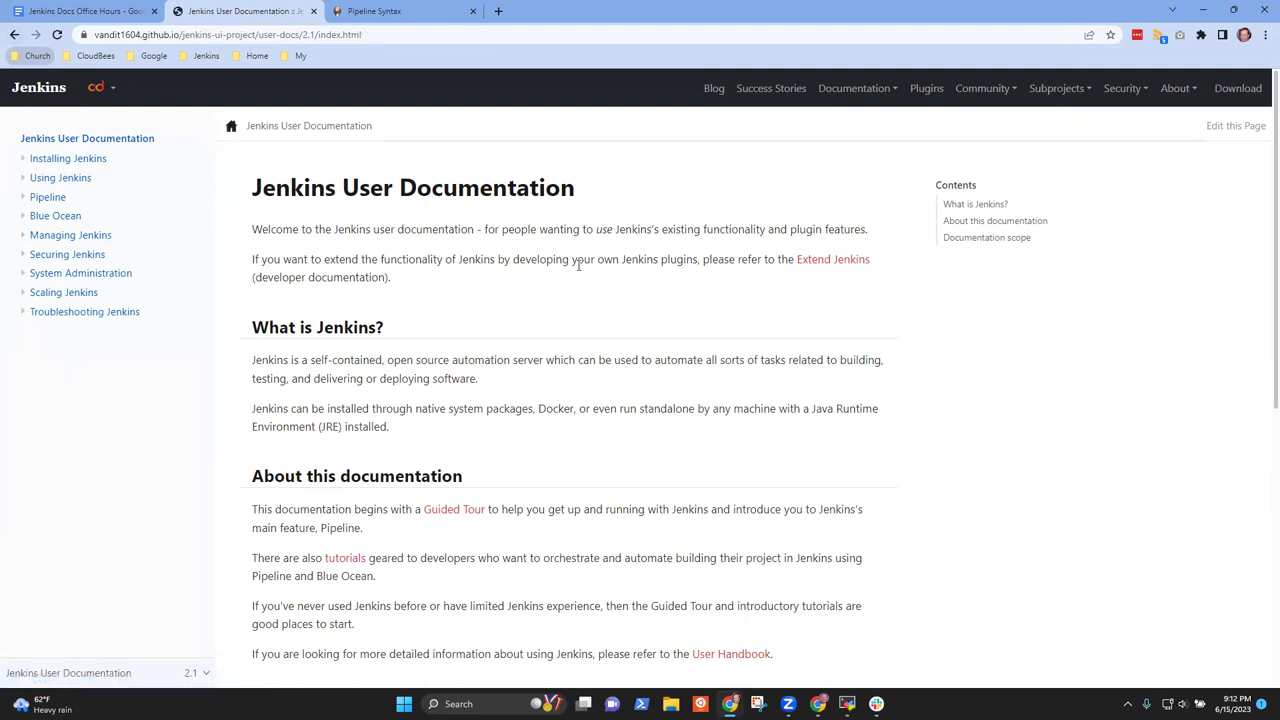
Open Troubleshooting > Diagnosing Errors and highlight 'many different reasons:' and OutOfMemoryError
left_click(68, 315)
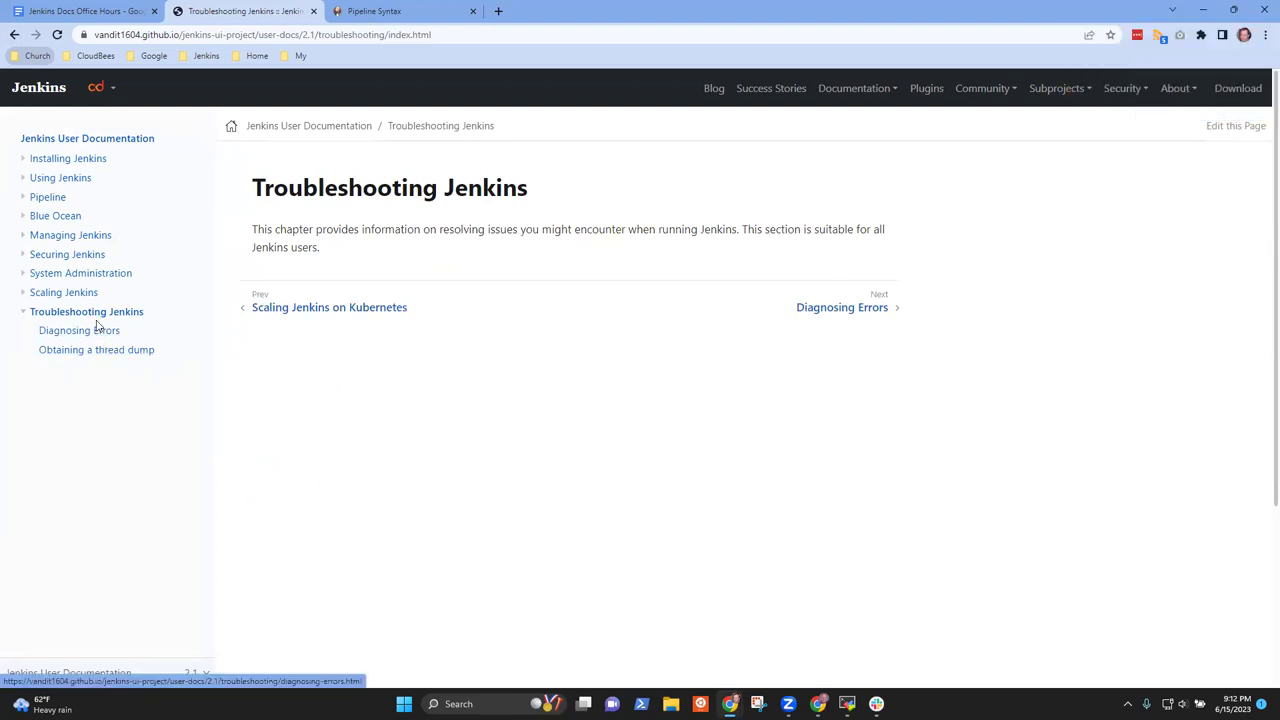
left_click(99, 334)
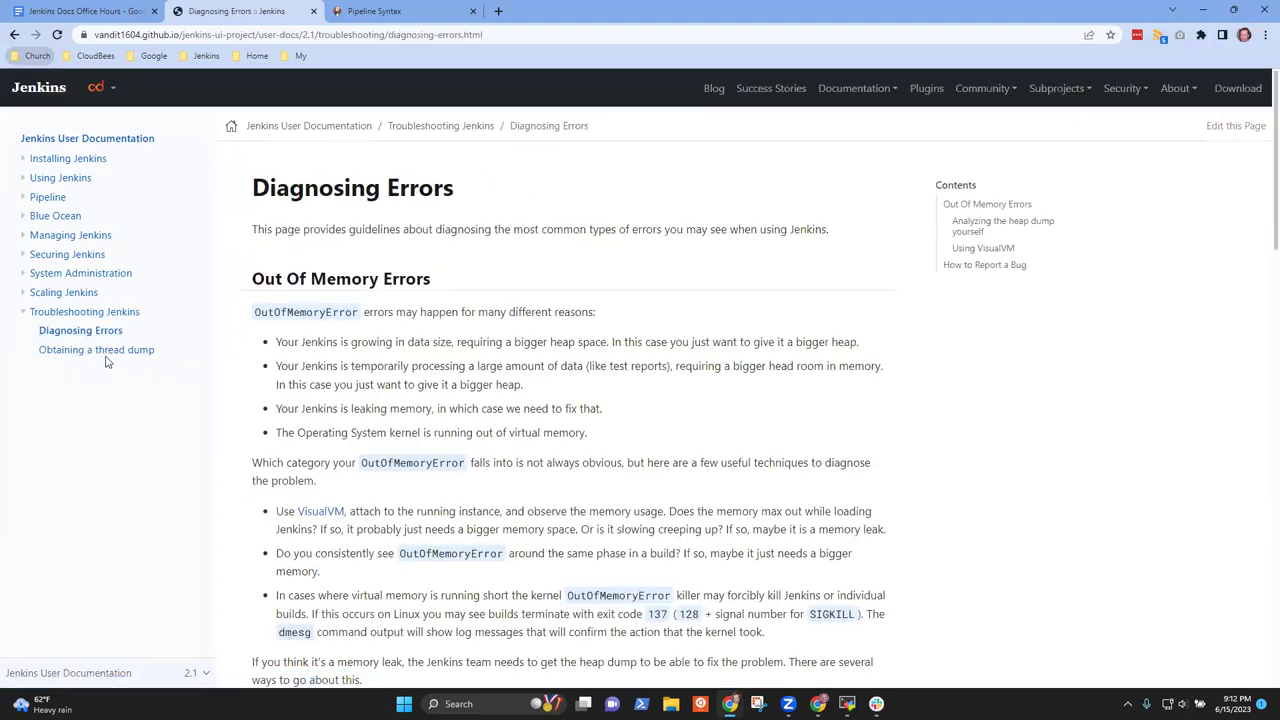
left_click_drag(597, 313, 240, 311)
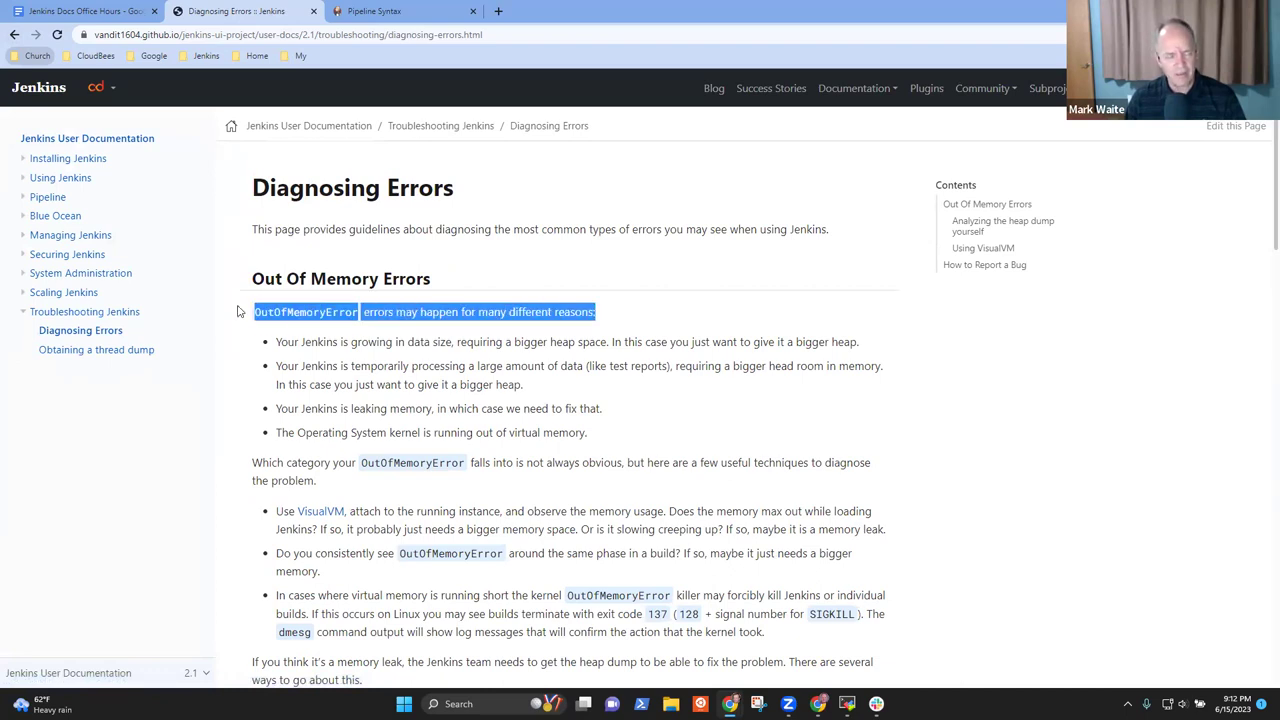
left_click(481, 366)
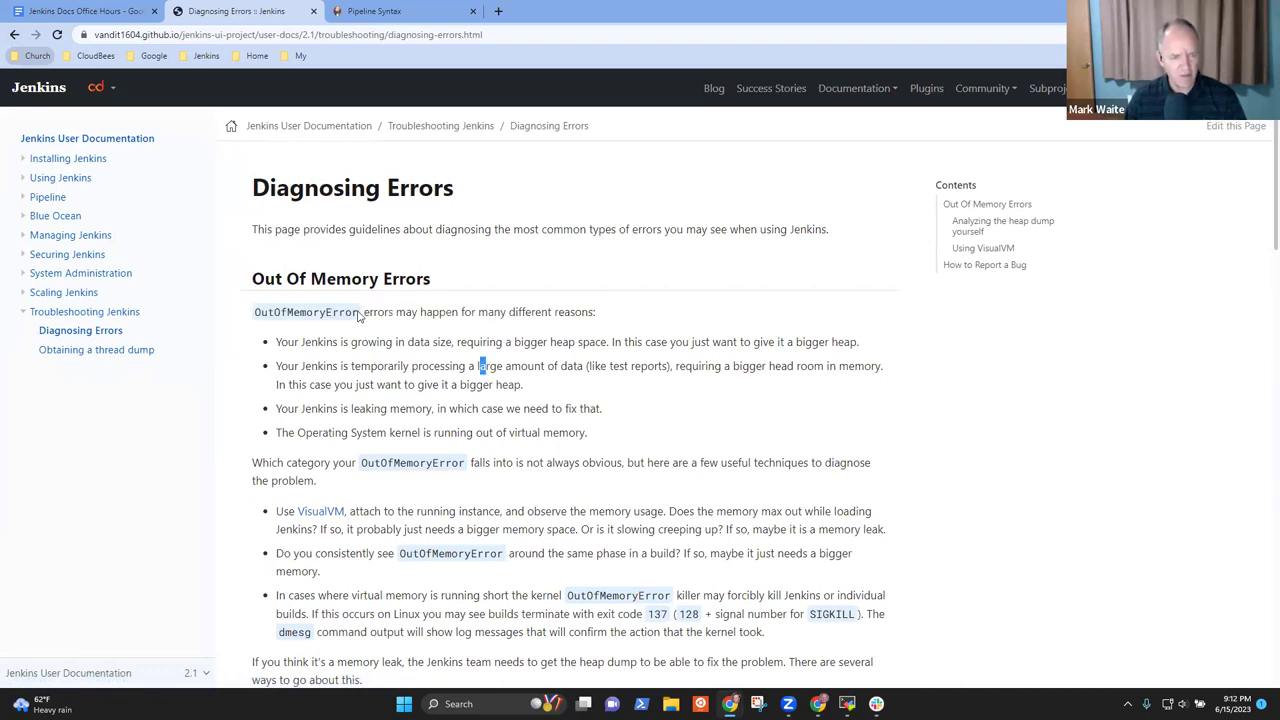
left_click_drag(252, 313, 360, 314)
left_click(605, 322)
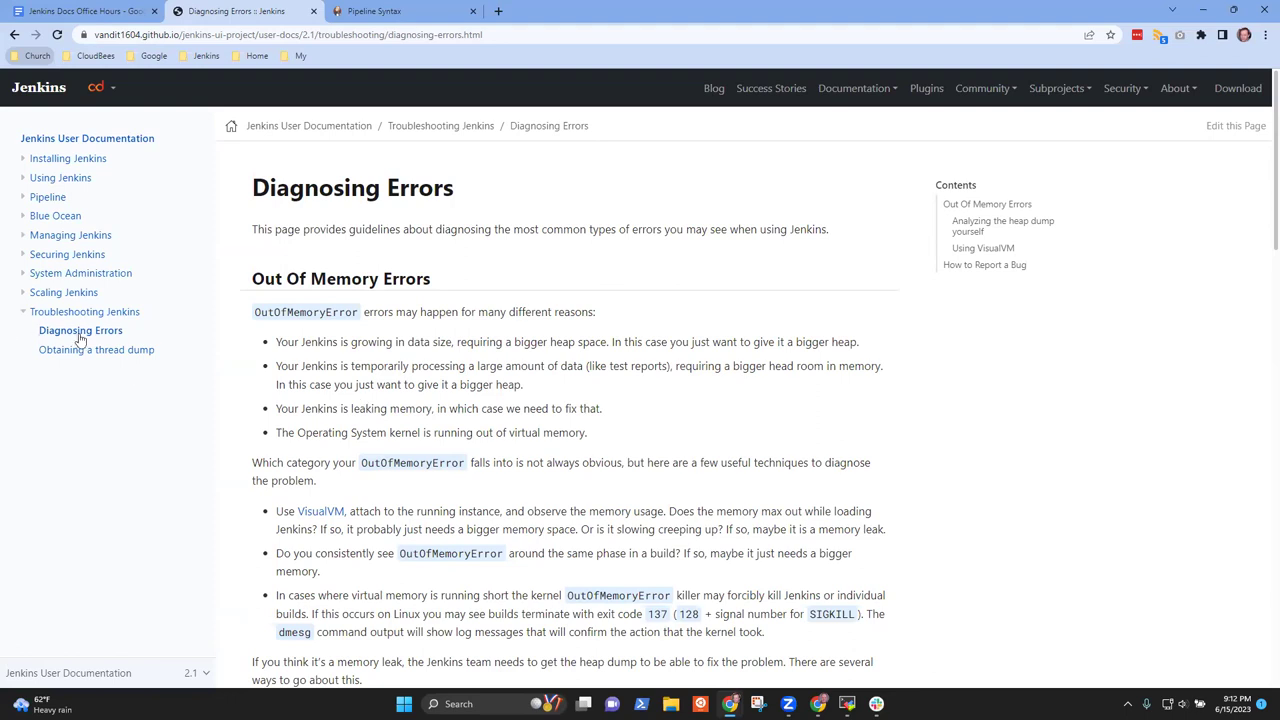
scroll(705, 462, "down", 5)
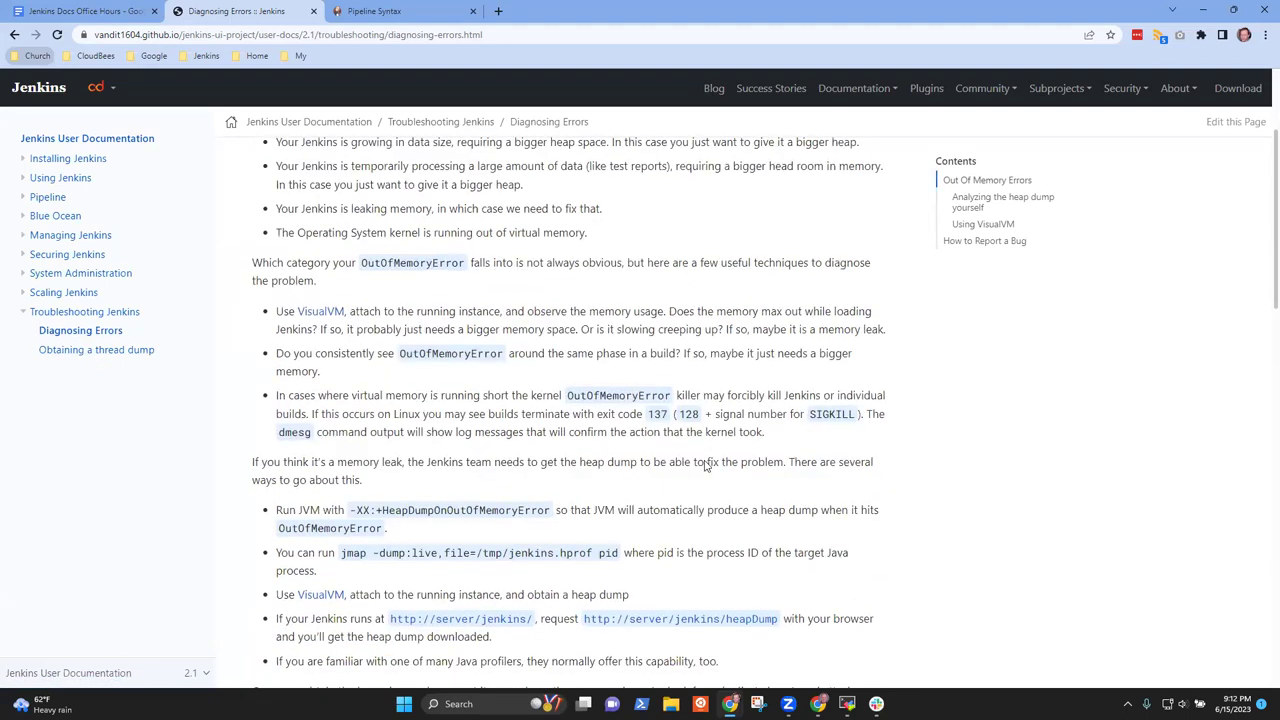
scroll(711, 466, "up", 3)
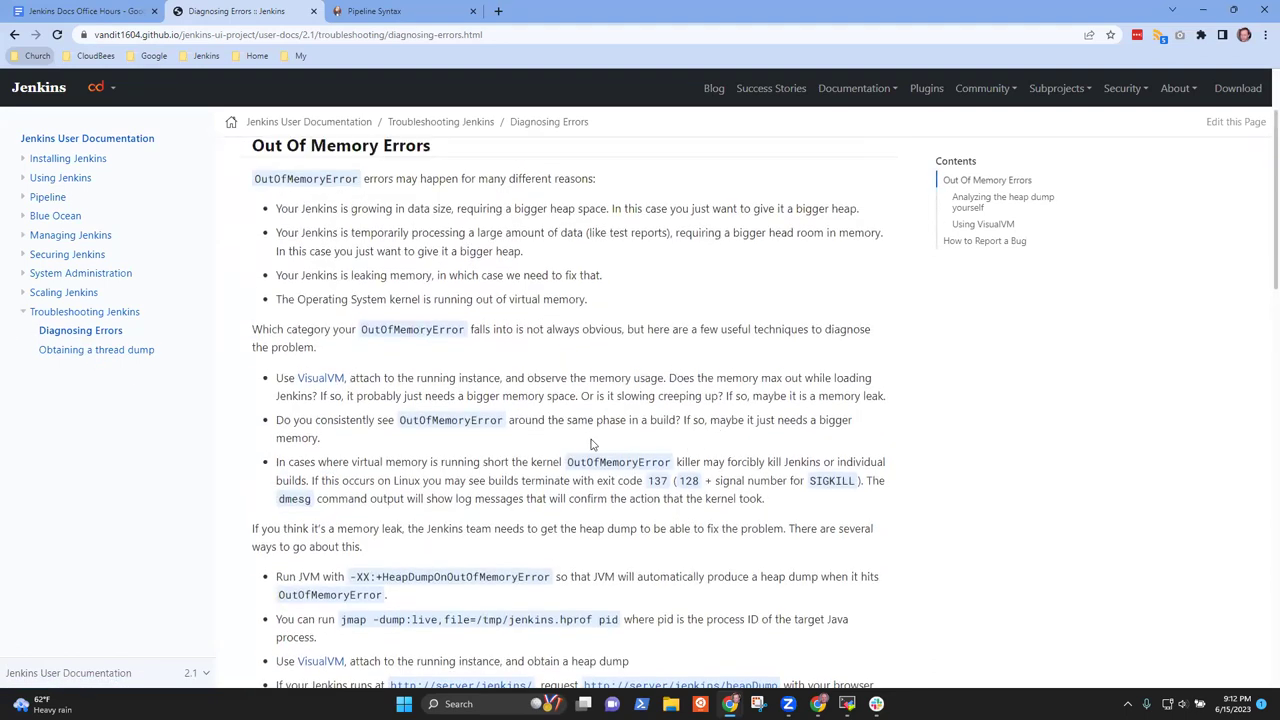
Check the Obtaining a thread dump article and the VisualVM home page link, returning to Diagnosing Errors
left_click(112, 354)
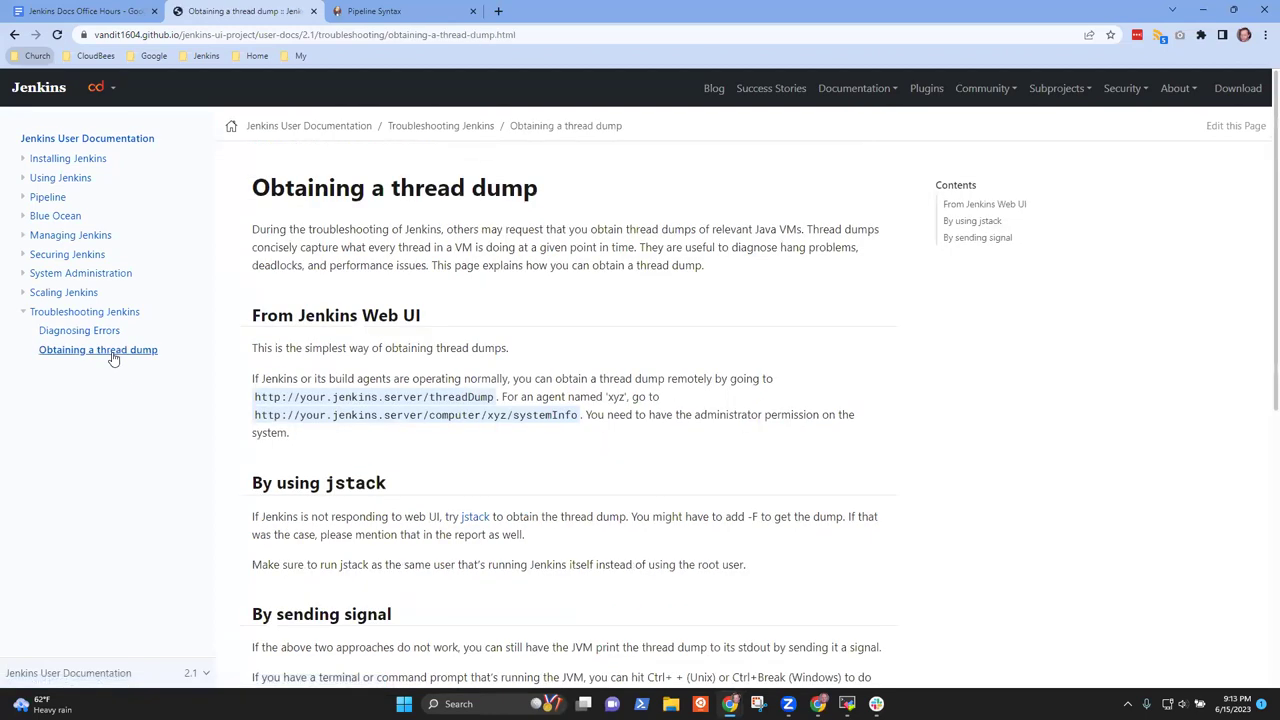
left_click(68, 333)
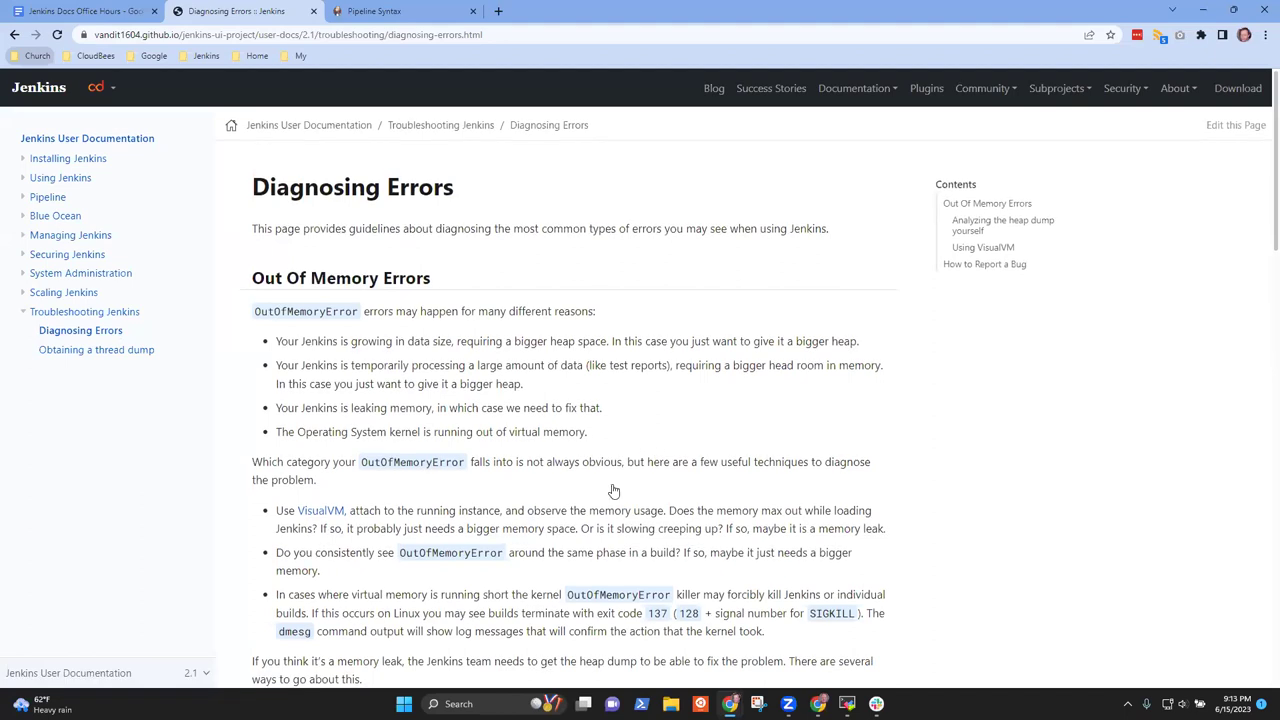
scroll(614, 491, "down", 8)
scroll(665, 470, "up", 5)
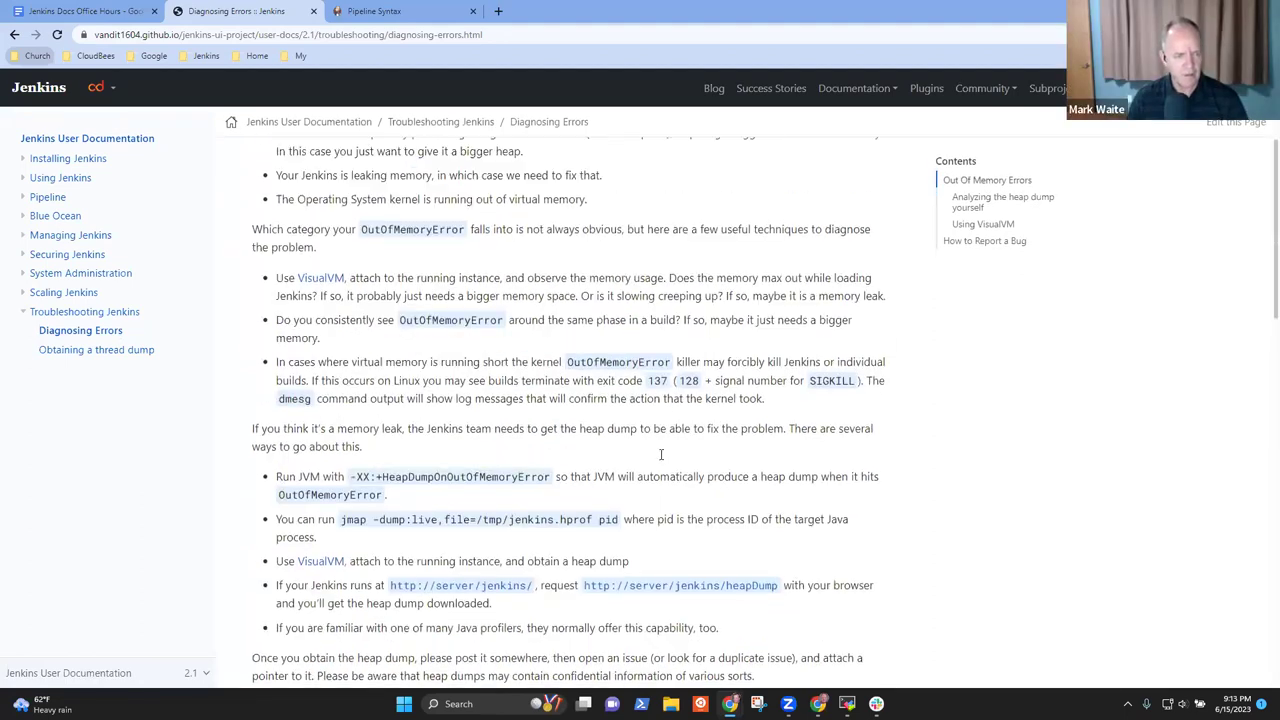
scroll(294, 443, "up", 2)
left_click(317, 449)
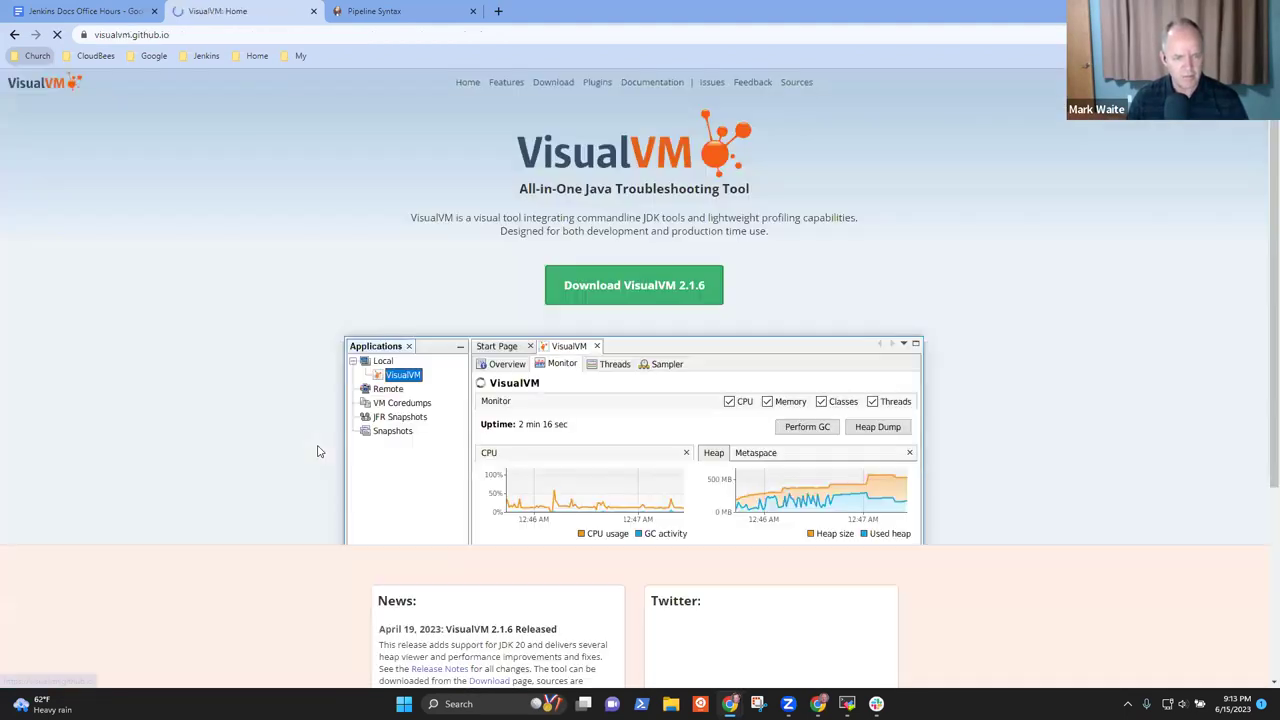
key("alt+Left")
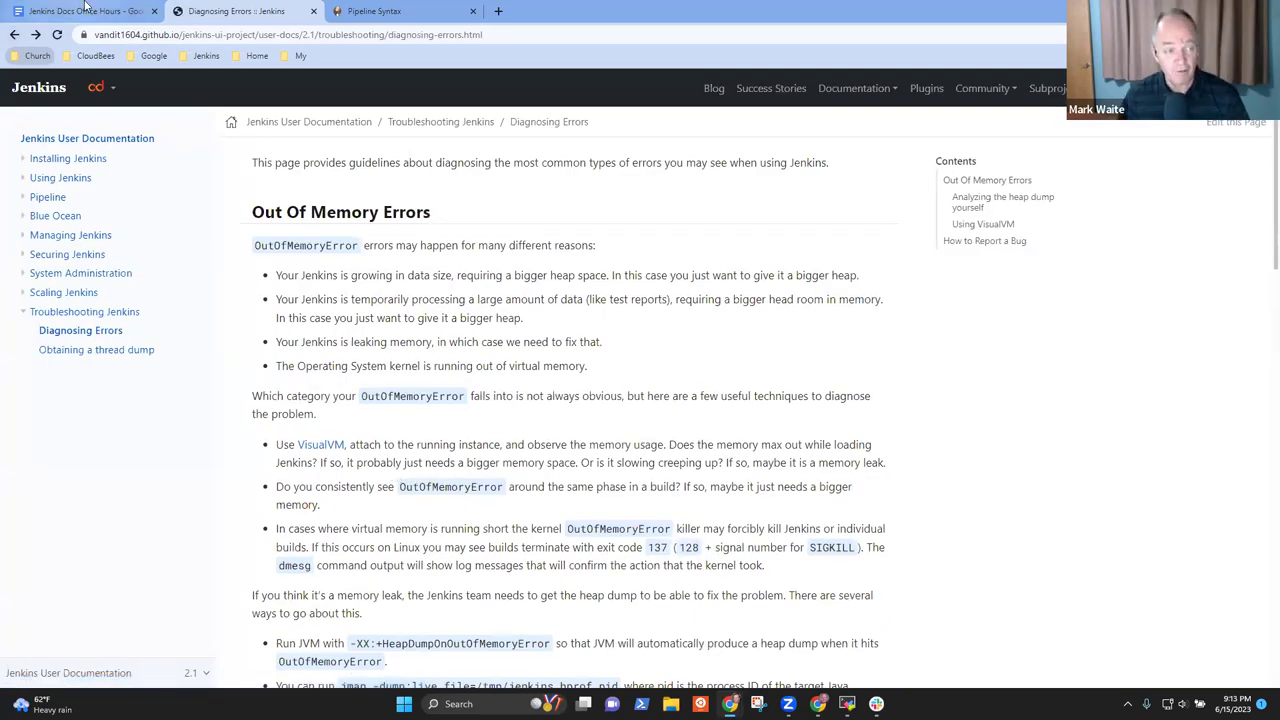
Go to the documentation home page and select its web address
left_click(307, 34)
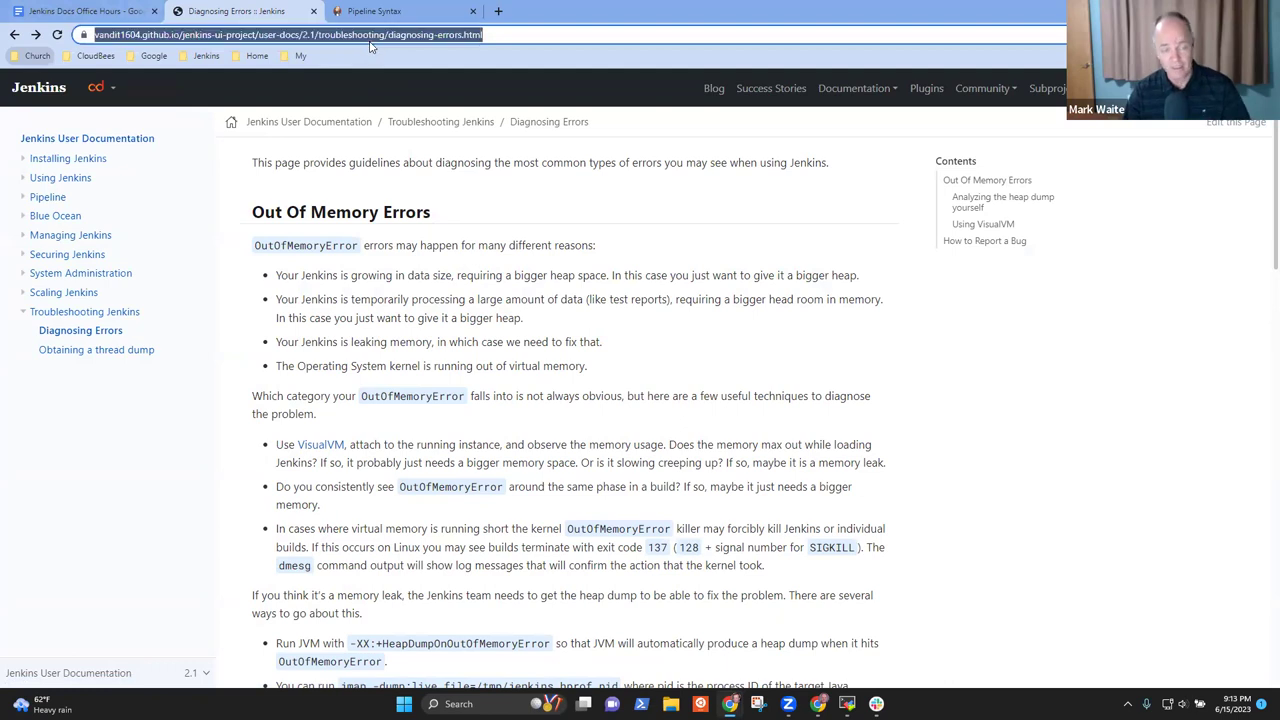
left_click(231, 124)
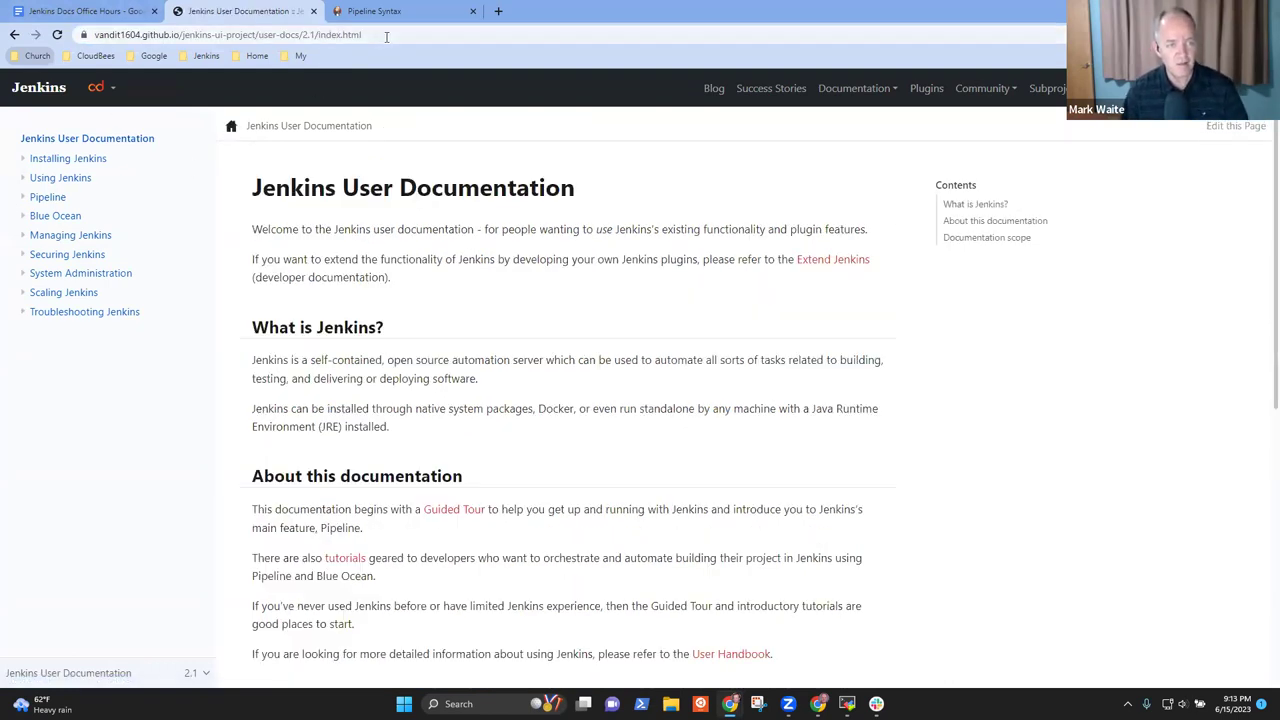
left_click(386, 36)
Link 'preview site' to the pasted address, trimmed of user-docs/2.1/index.html to the site root
left_click(90, 11)
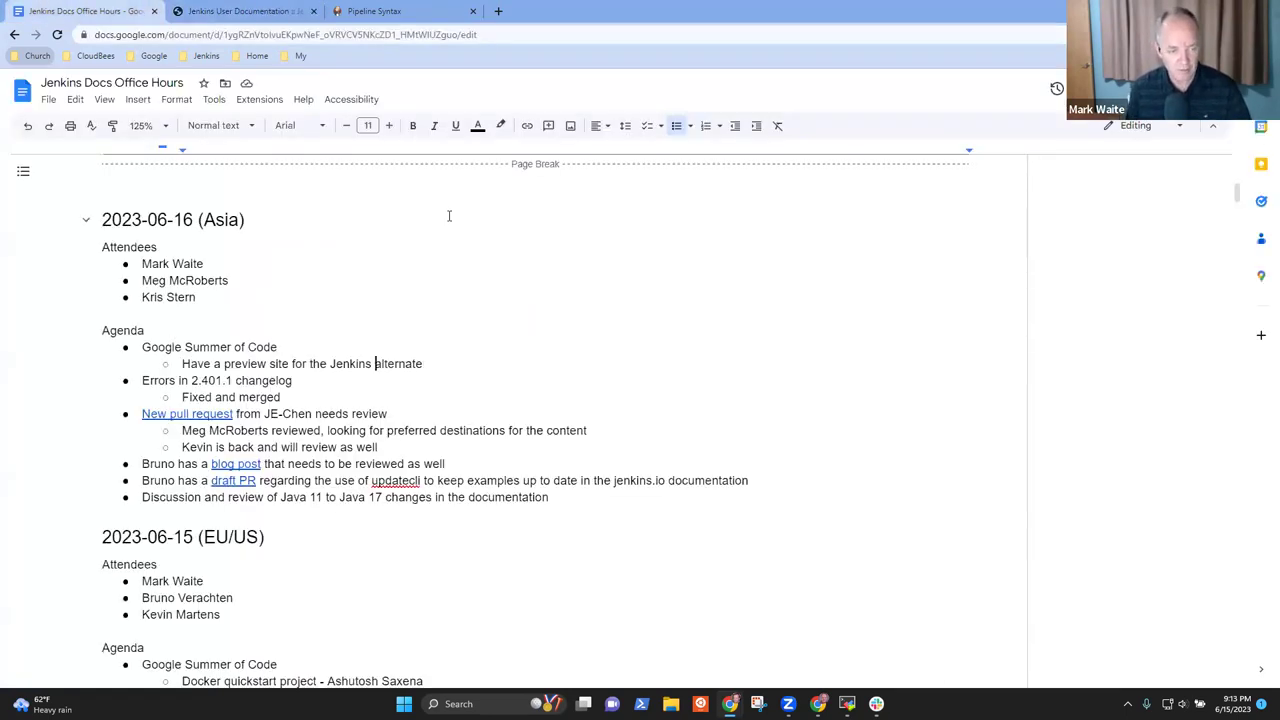
key("ctrl+shift+Left")
key("ctrl+shift+Left")
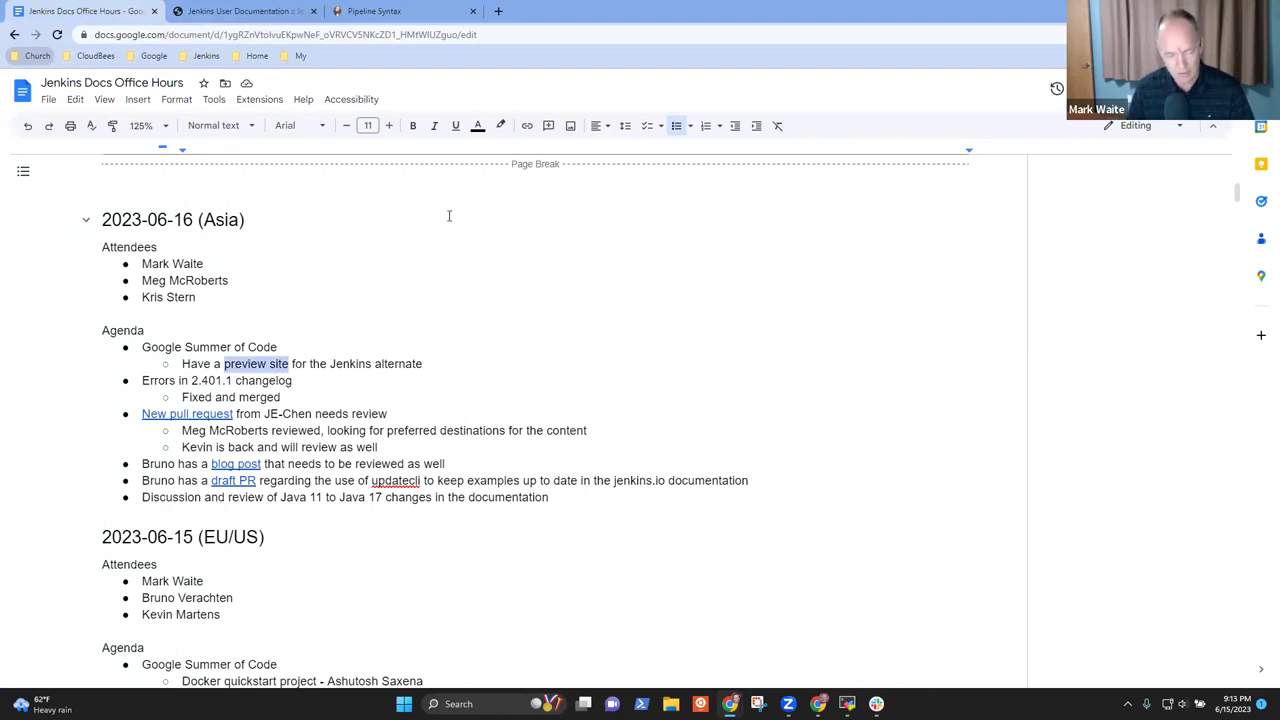
key("ctrl+k")
key("ctrl+v")
key("ctrl+shift+Left")
key("ctrl+shift+Left")
key("ctrl+shift+Left")
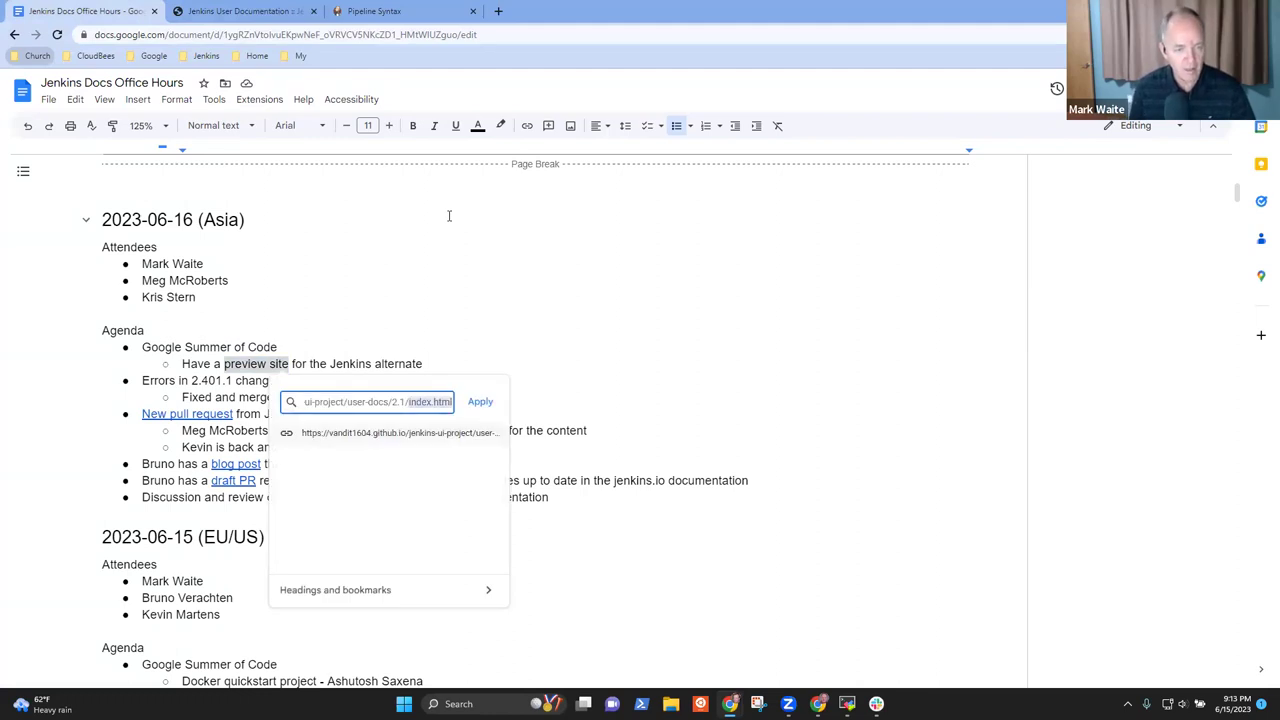
key("BackSpace")
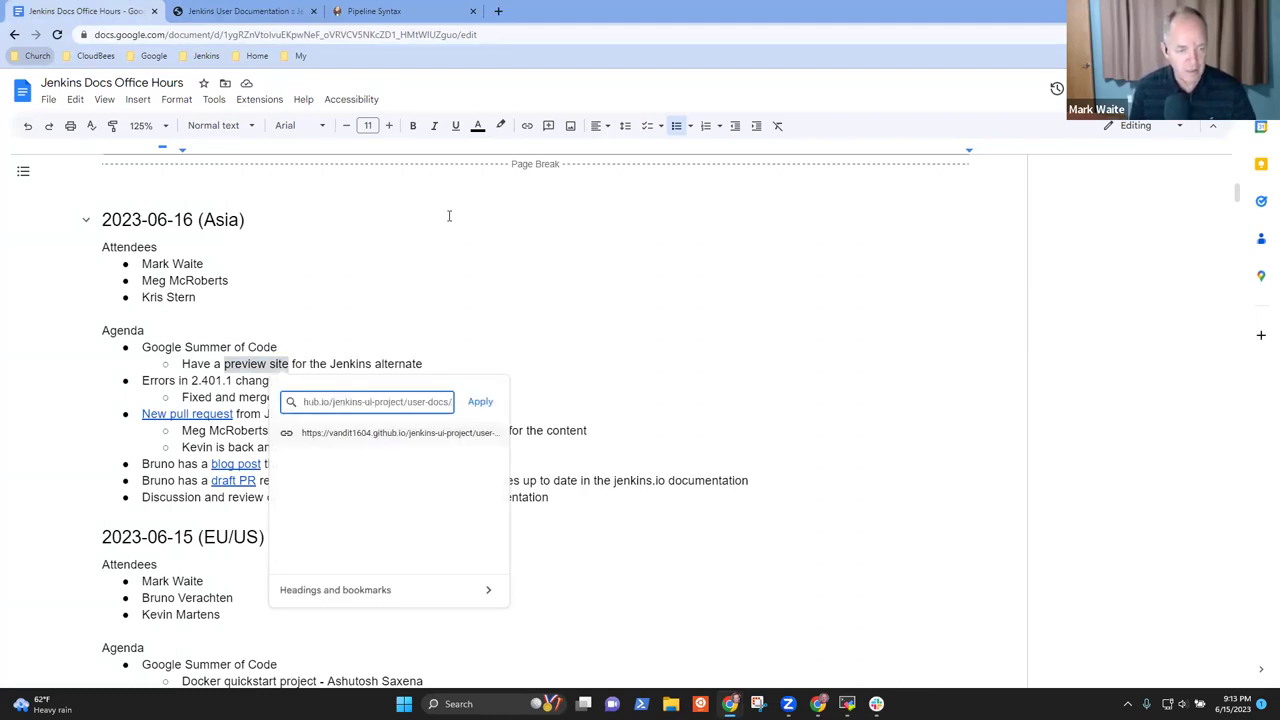
key("ctrl+shift+Left")
key("ctrl+shift+Left")
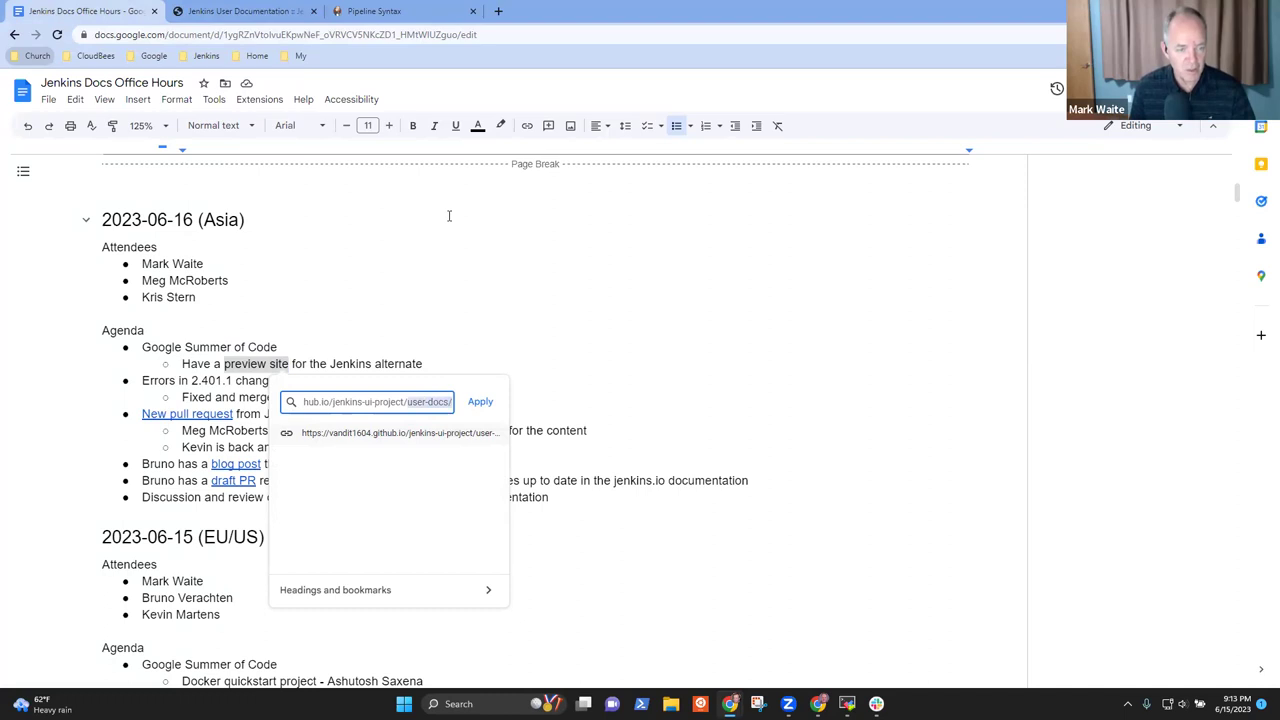
key("BackSpace")
key("shift+Home")
key("ctrl+c")
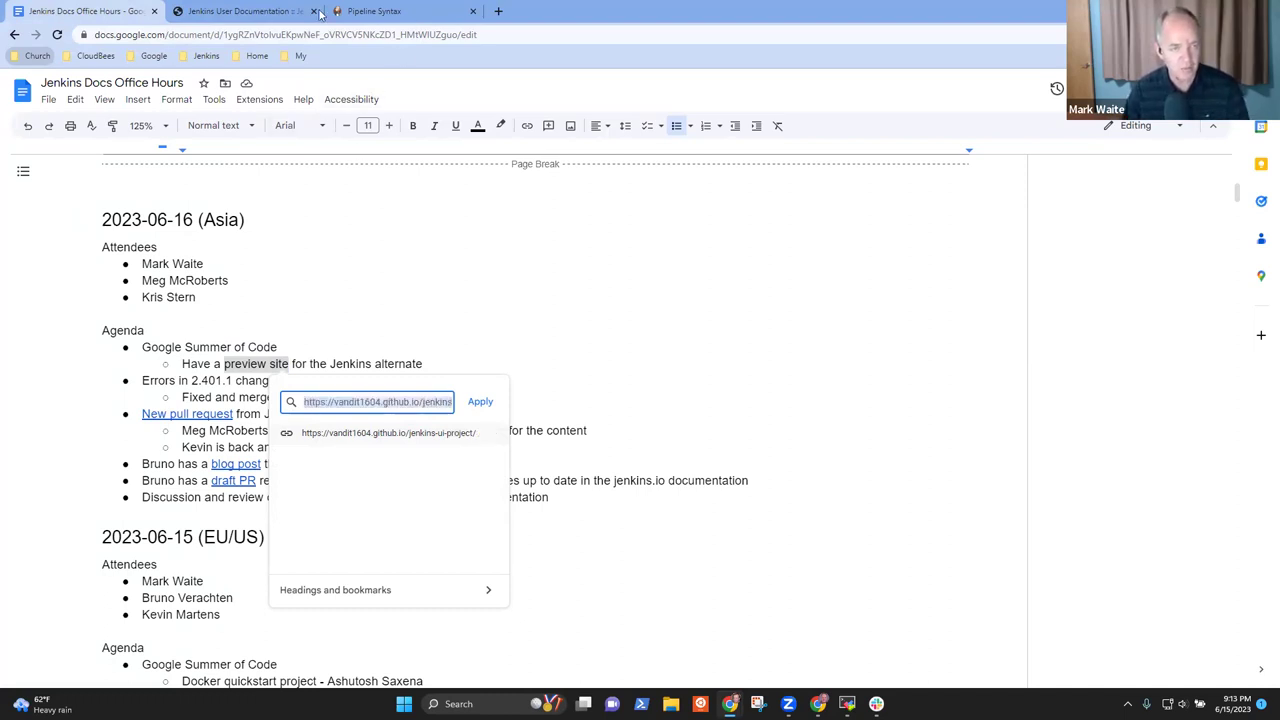
Load the trimmed preview site address in another tab to confirm it works
left_click(380, 12)
left_click(244, 36)
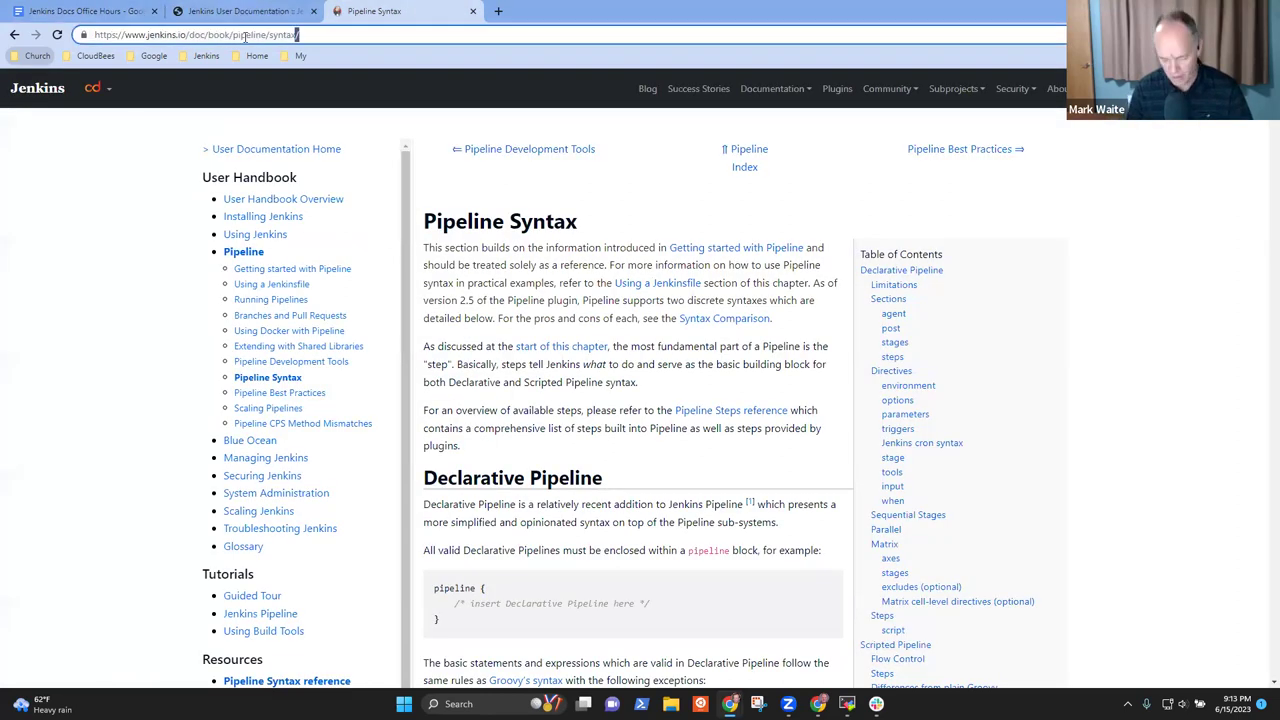
key("ctrl+v")
key("Return")
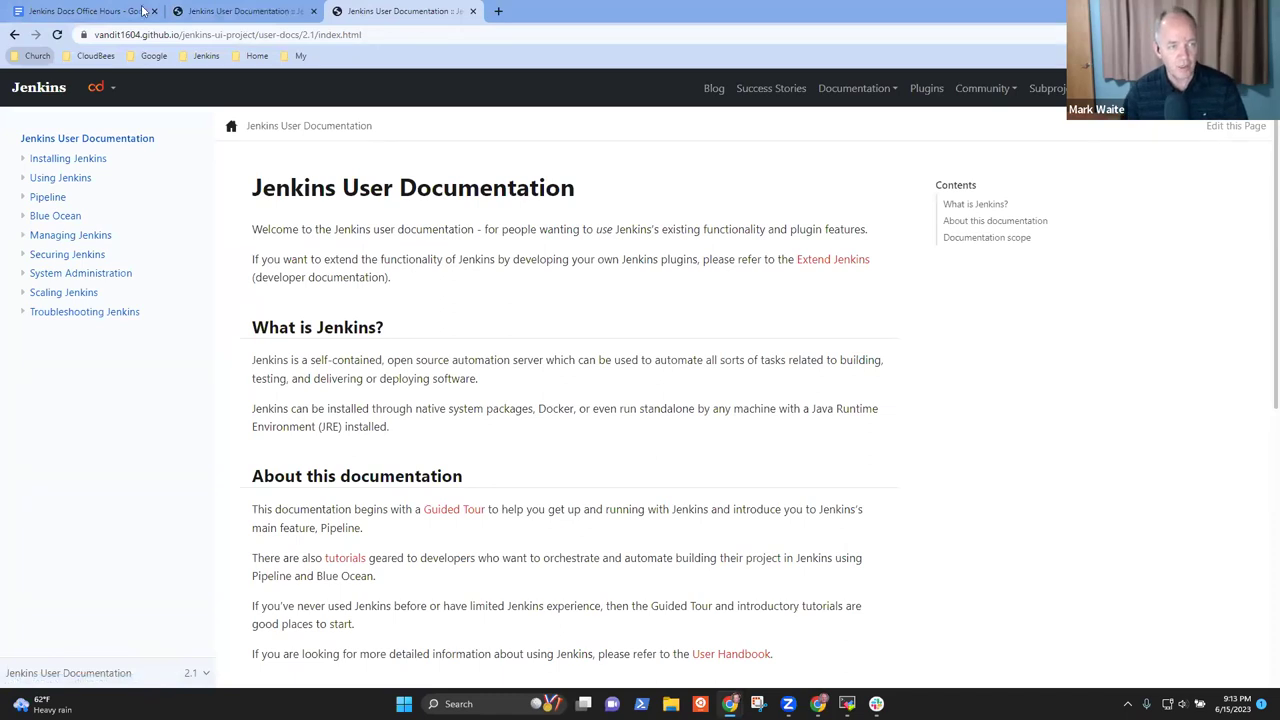
key("ctrl+l")
Back in the Office Hours document, apply the link to 'preview site'
left_click(60, 10)
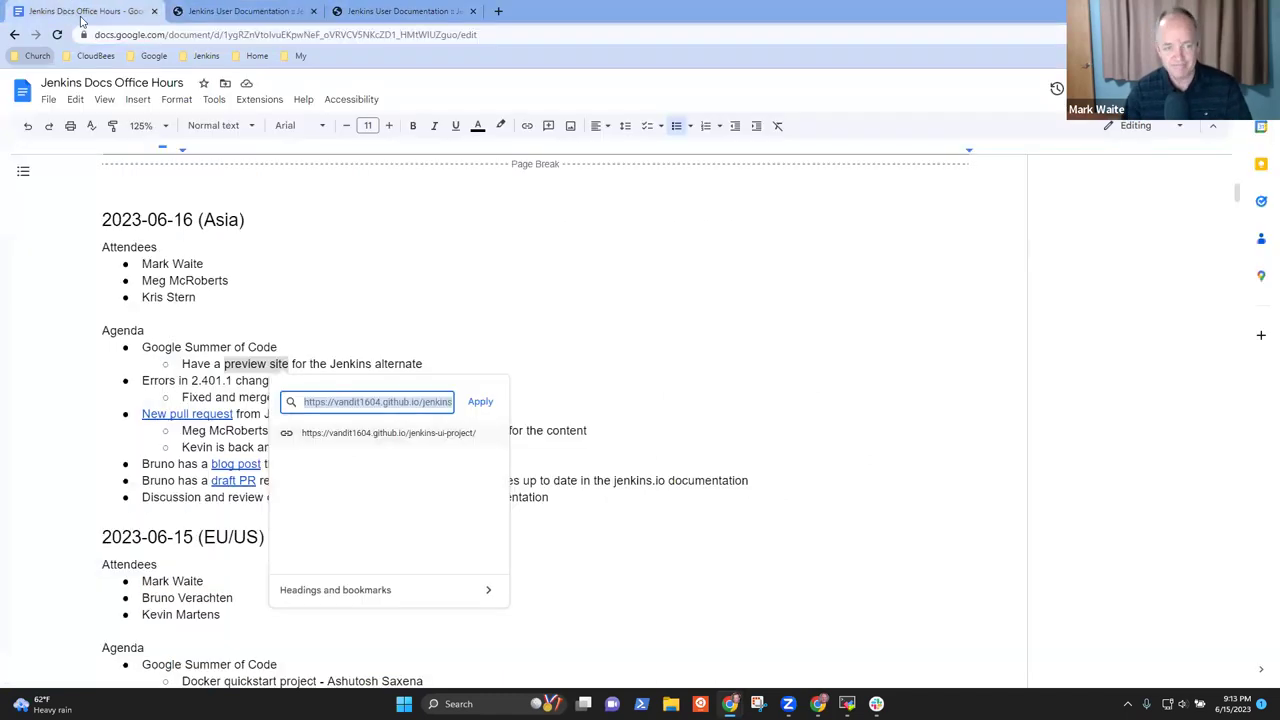
left_click(479, 402)
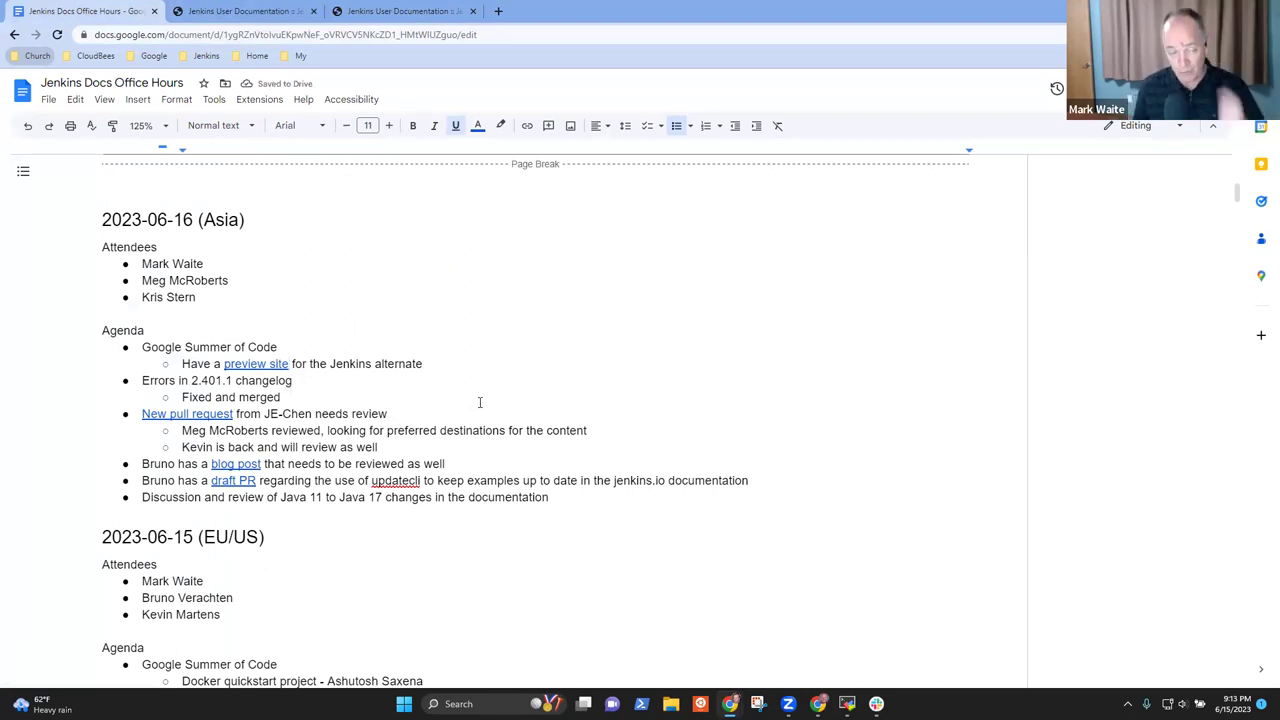
key("End")
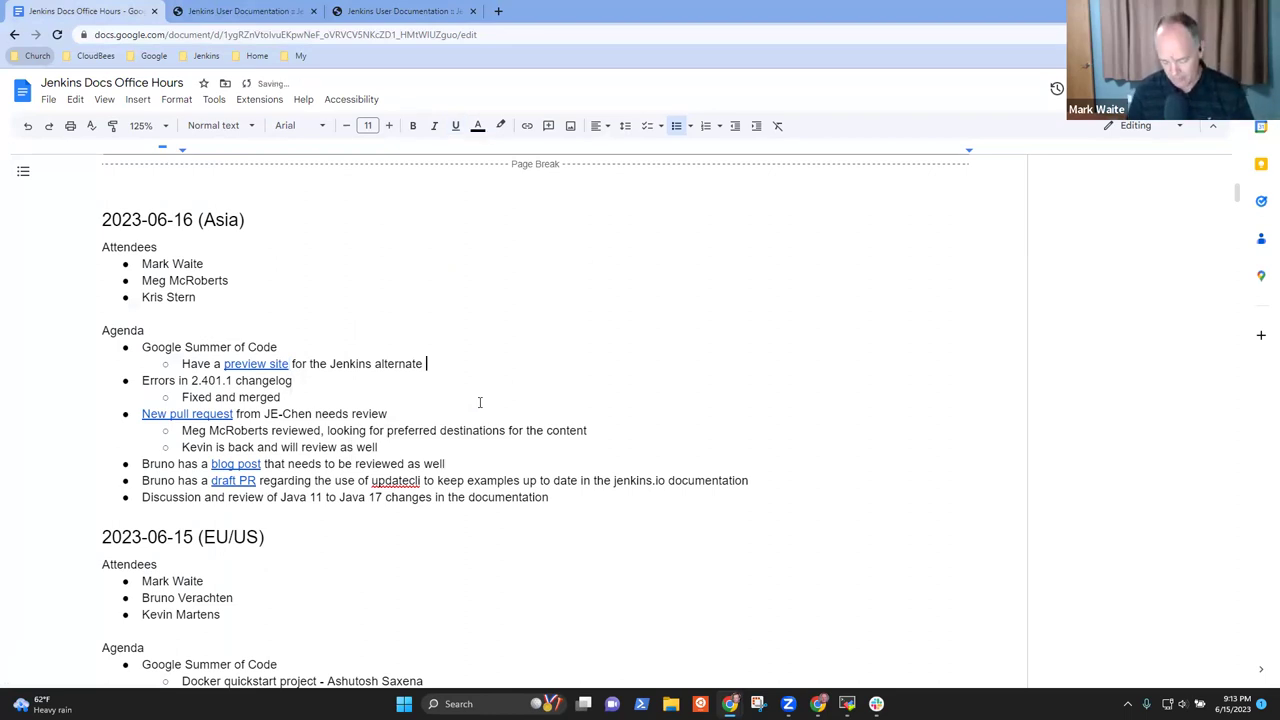
Finish the line with 'generator project' and add a 'Docker compose project with' sub-item naming the contributor
type("generator ")
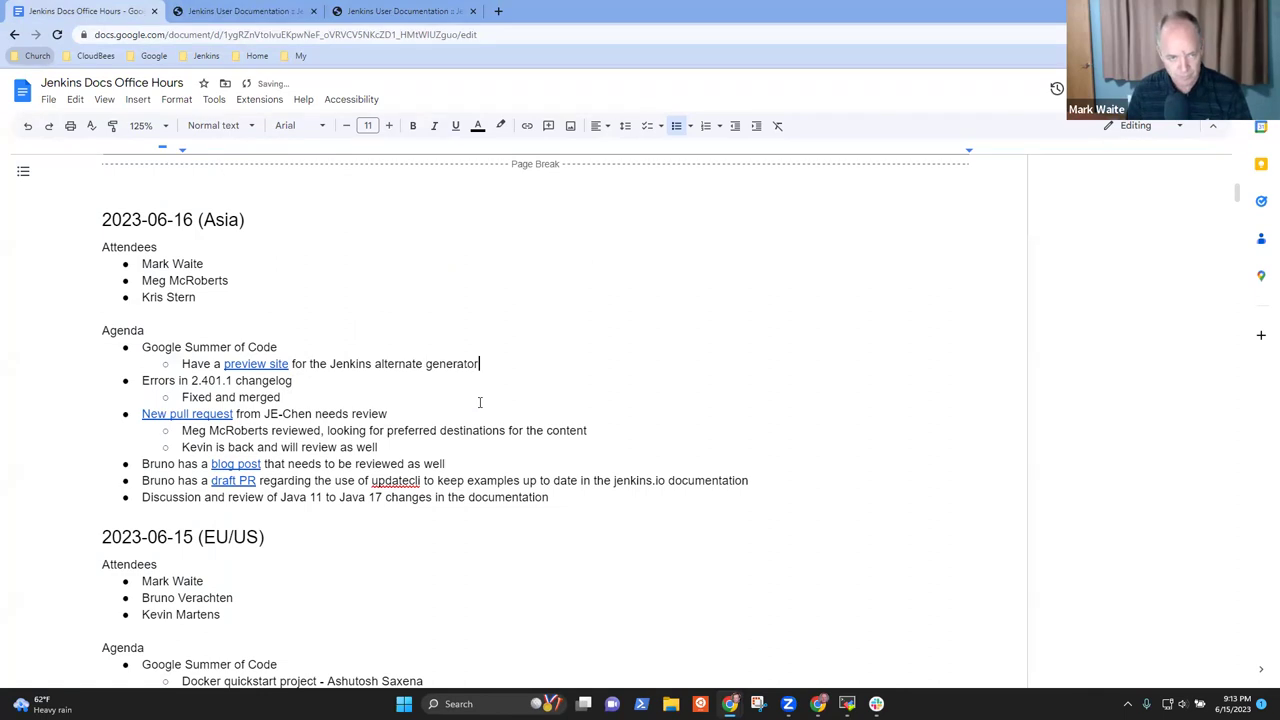
type("project")
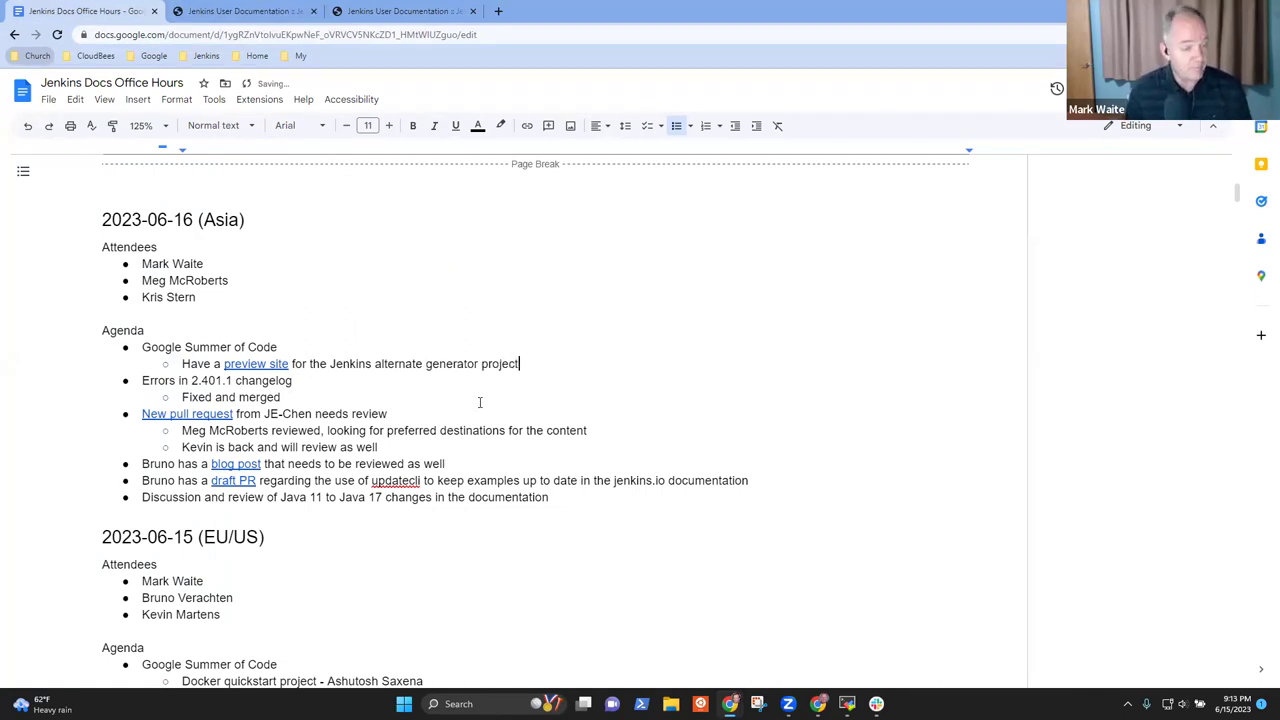
key("Return")
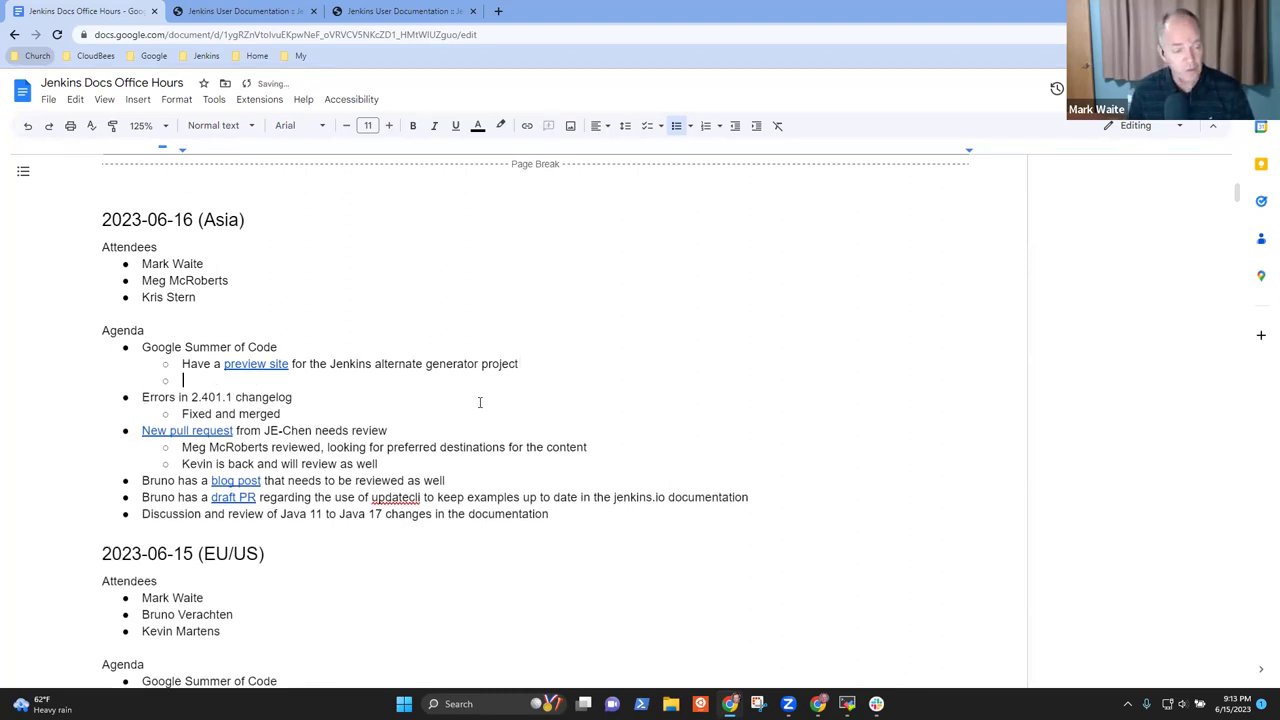
type("Docker")
key("ctrl+BackSpace")
type("Docker com")
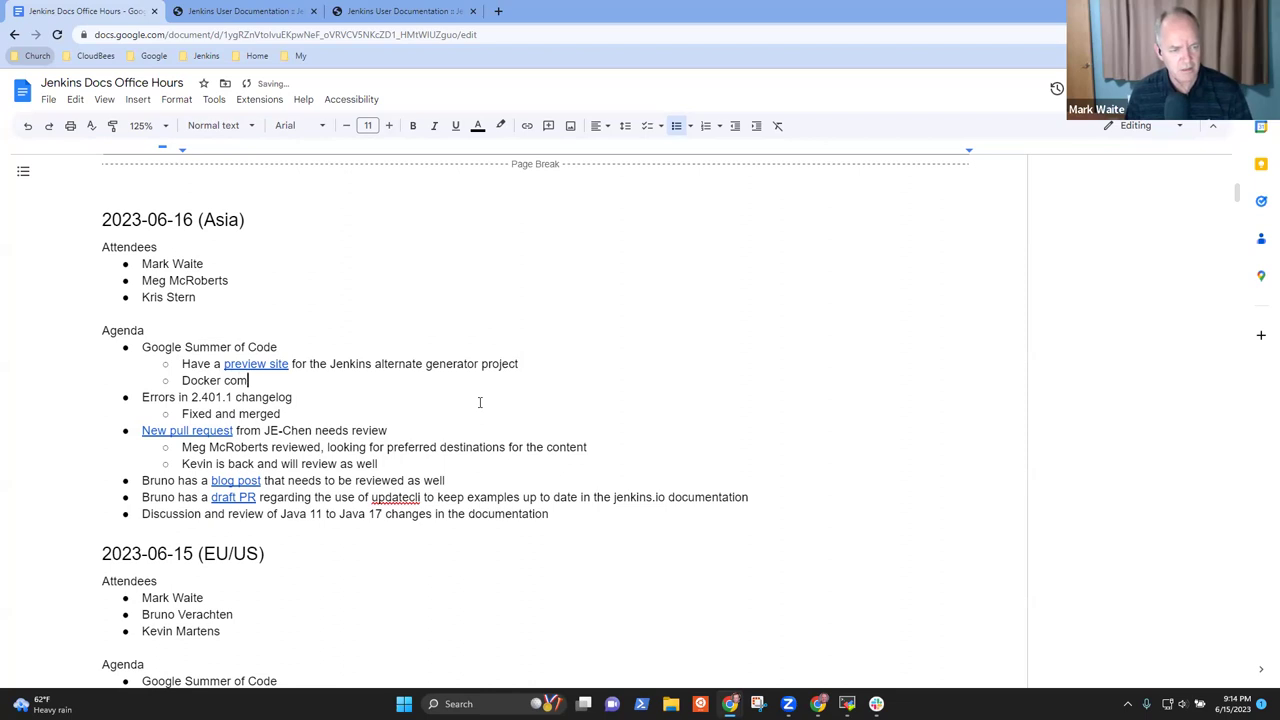
type("pose project Wit")
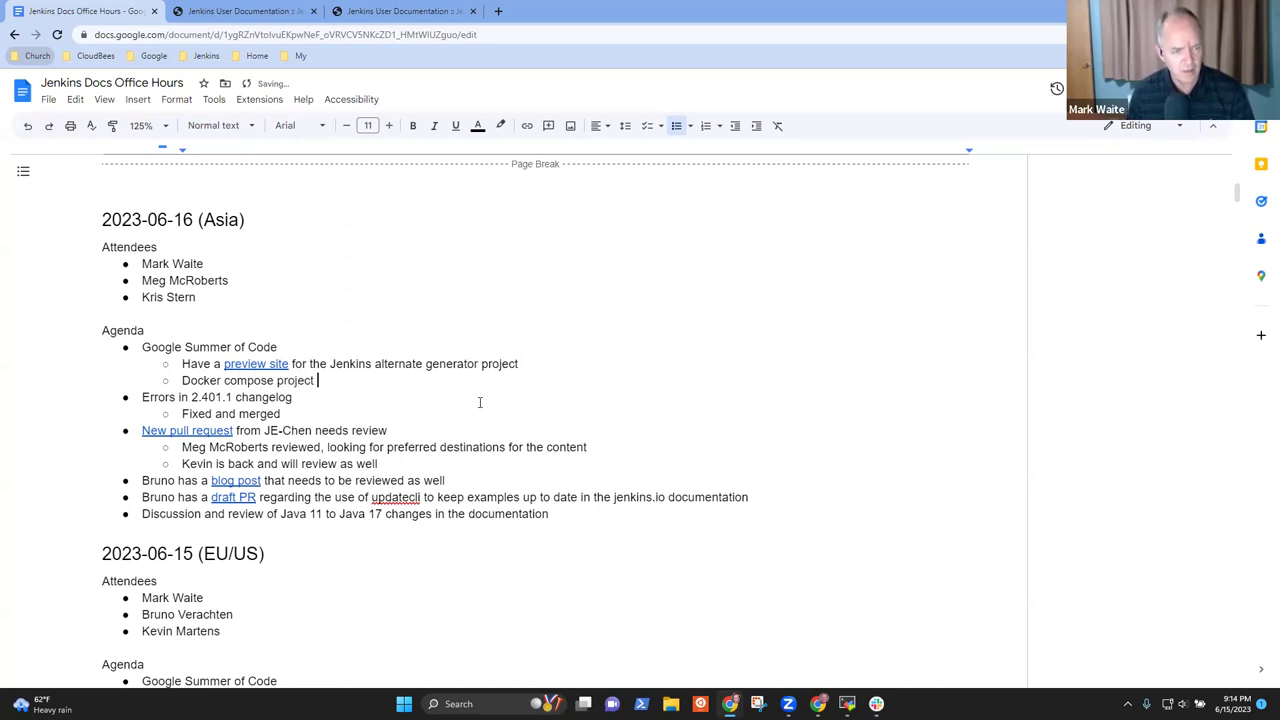
key("BackSpace")
key("BackSpace")
type("w")
key("BackSpace")
key("BackSpace")
type("with")
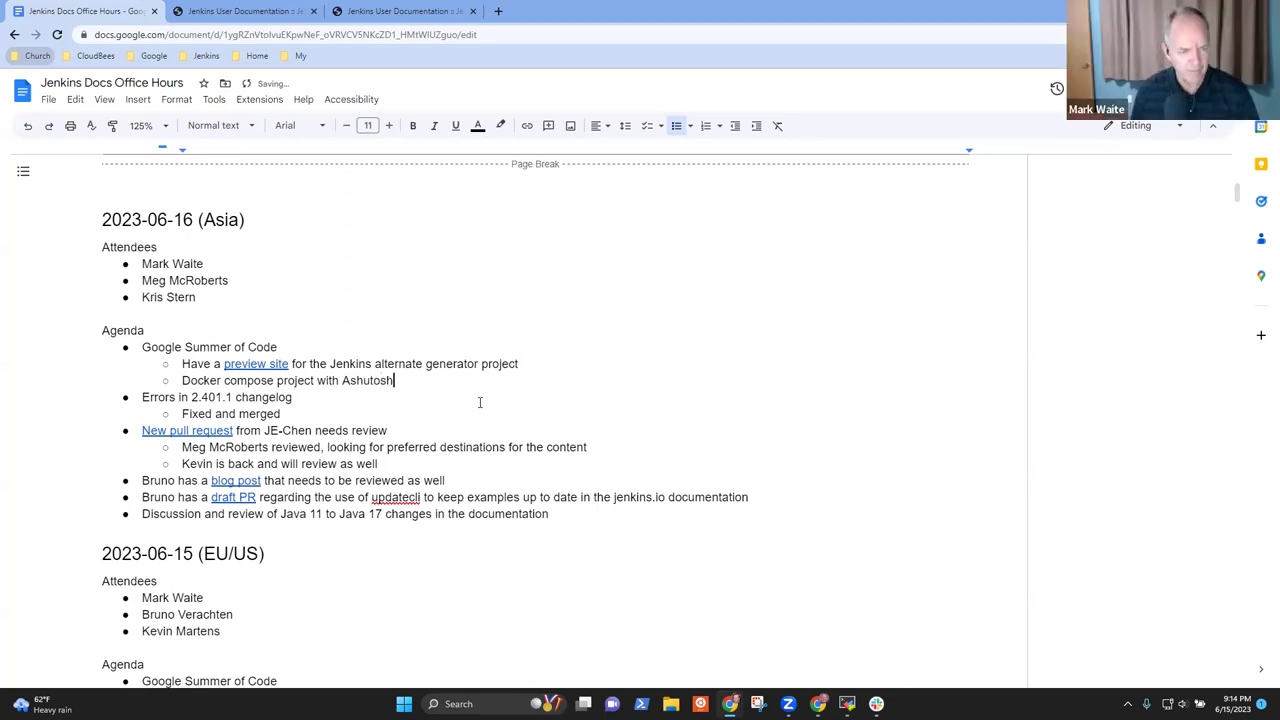
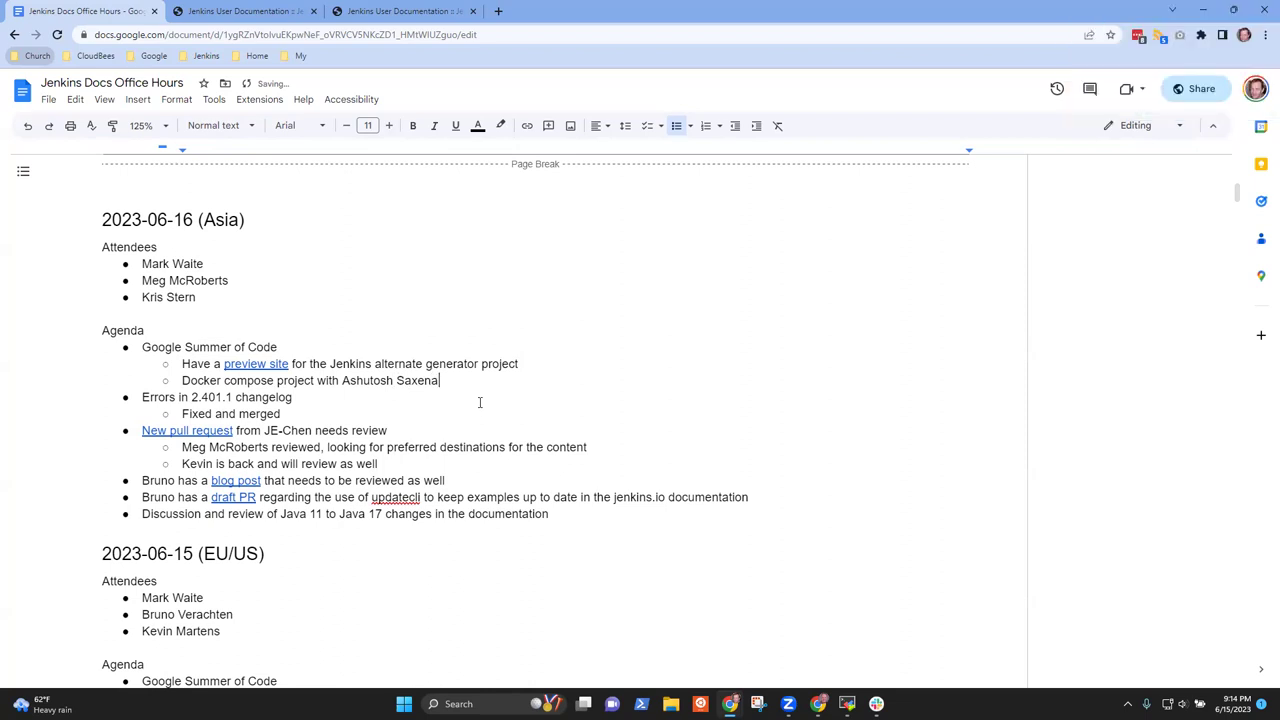
Add a nested note about working on samples under the Docker compose item
key("Return")
key("Tab")
type("Working on some jobs that he can")
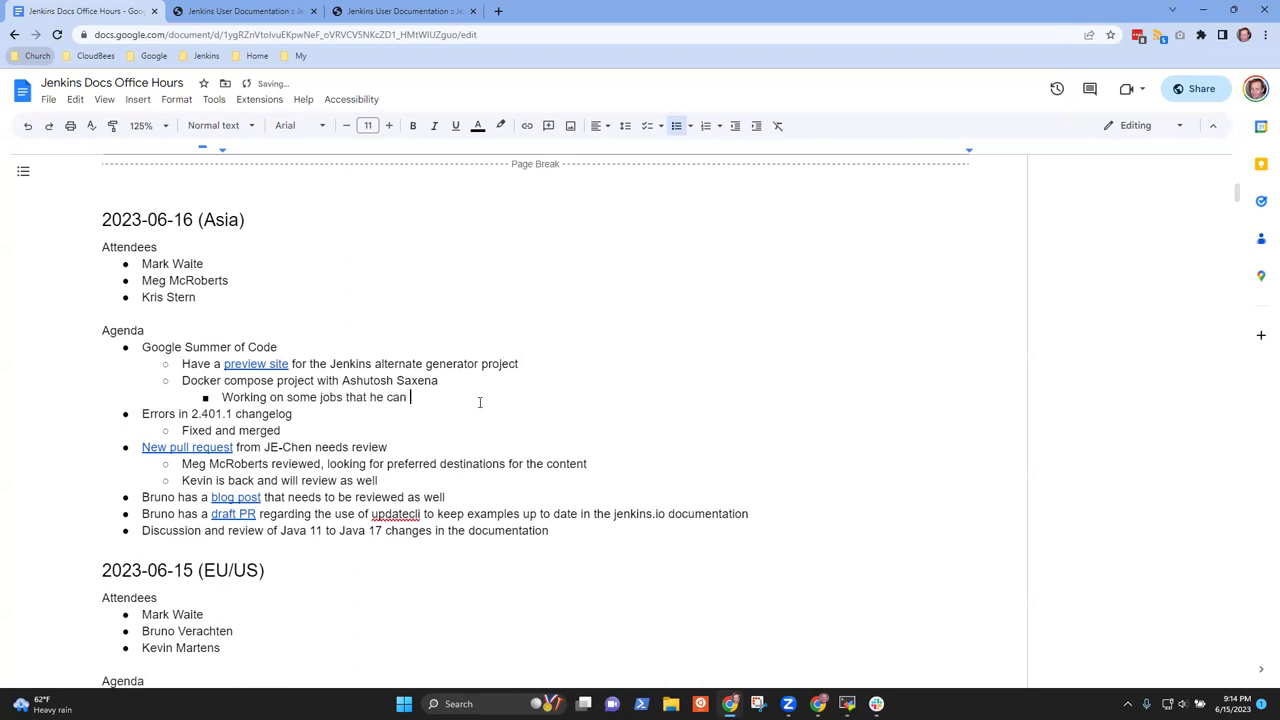
type("mple")
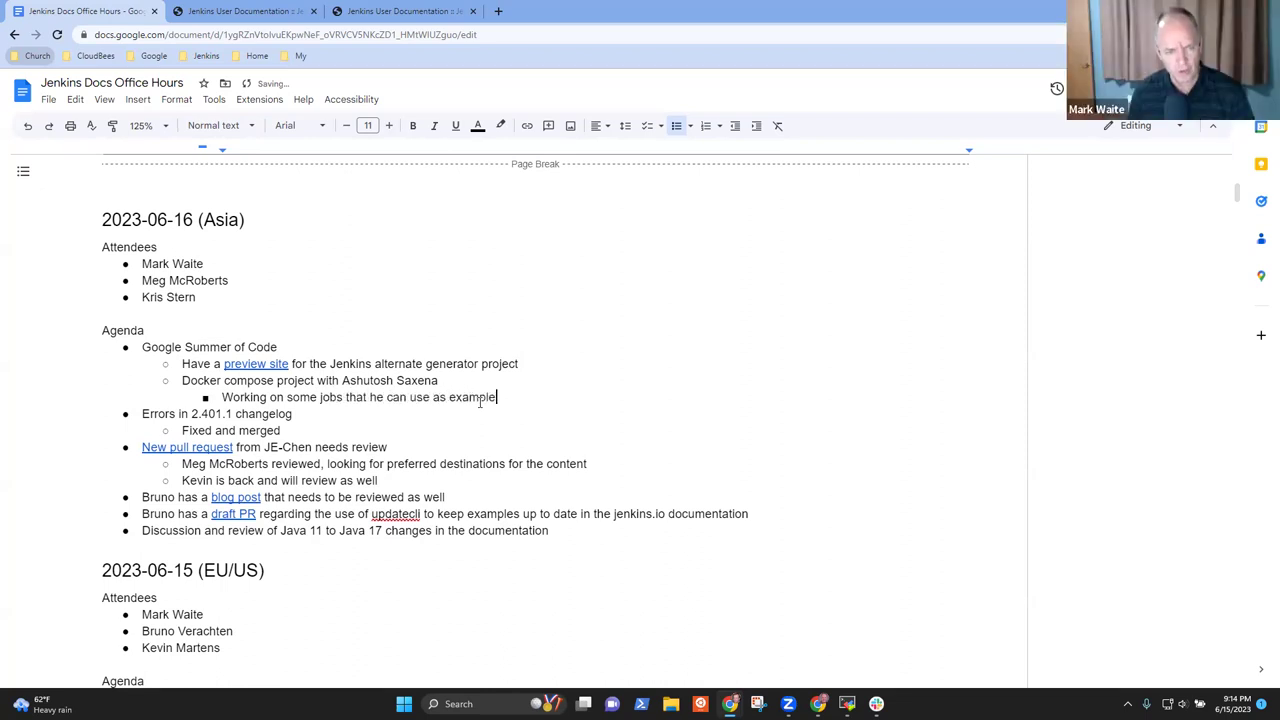
type("s")
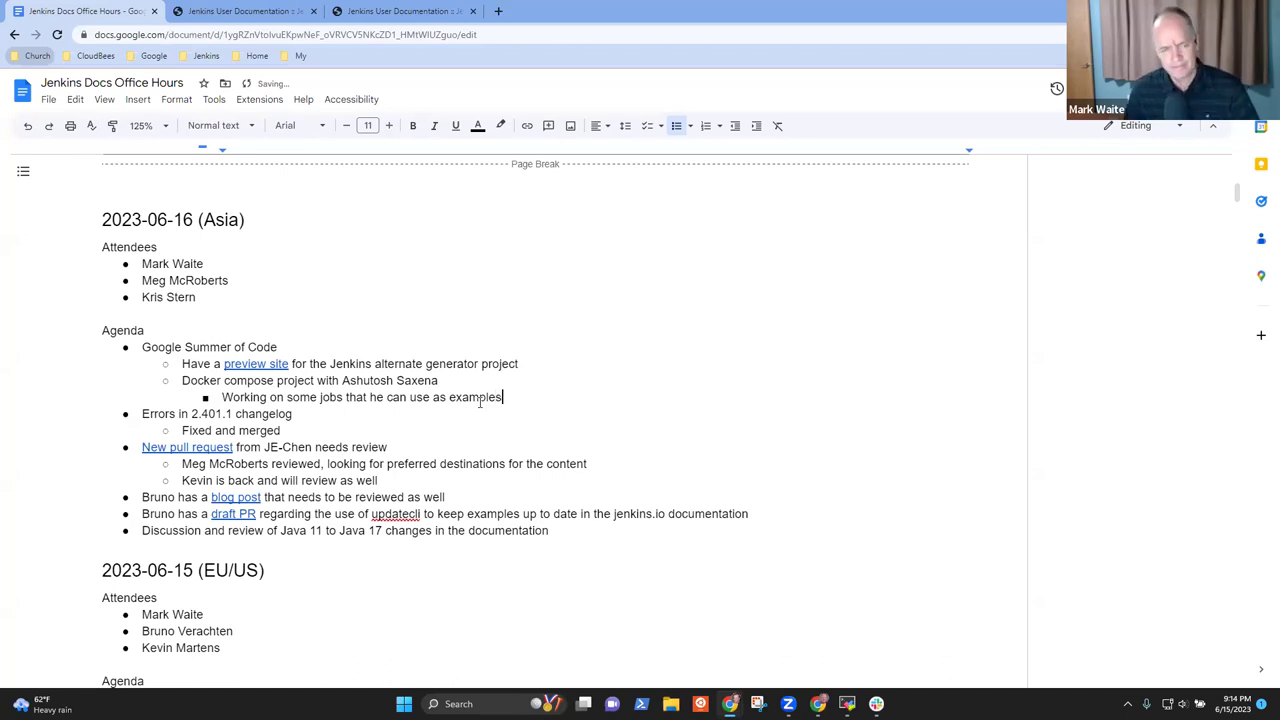
Add the sub-item 'GitLab Plugin Modernization (paused for quizzes at University)'
key("Return")
type("GitLab")
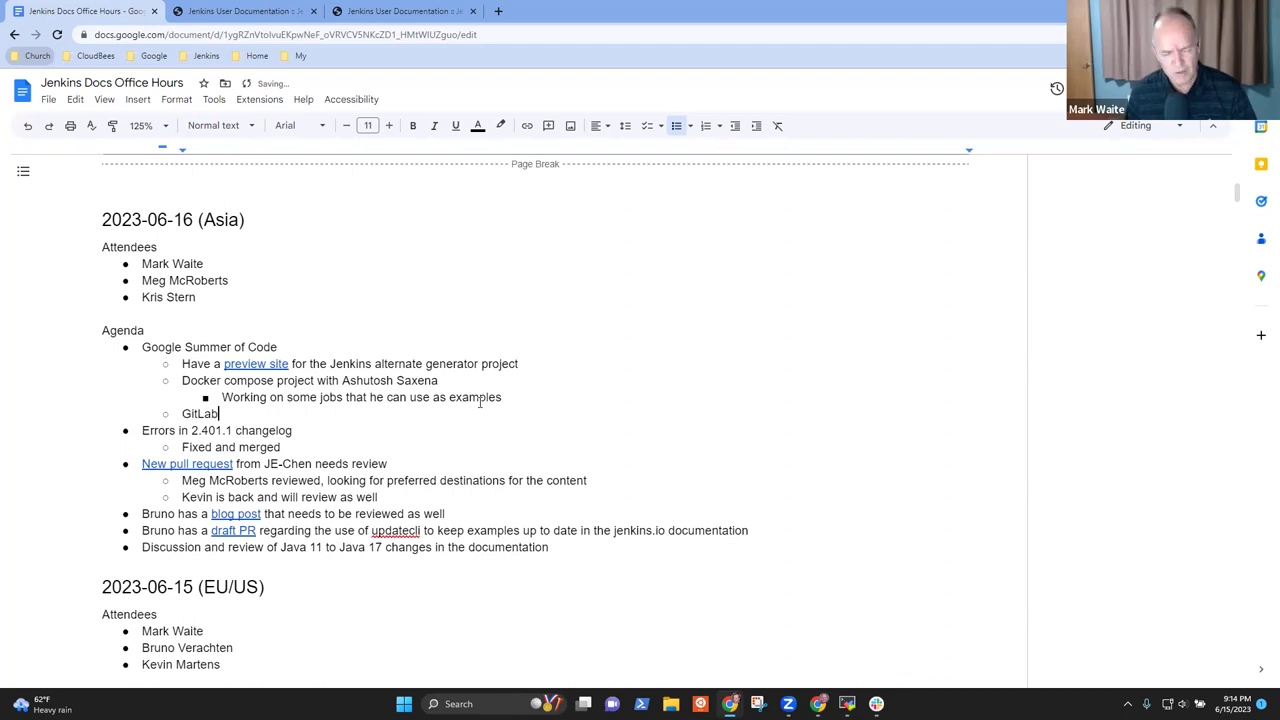
type(" Plugi")
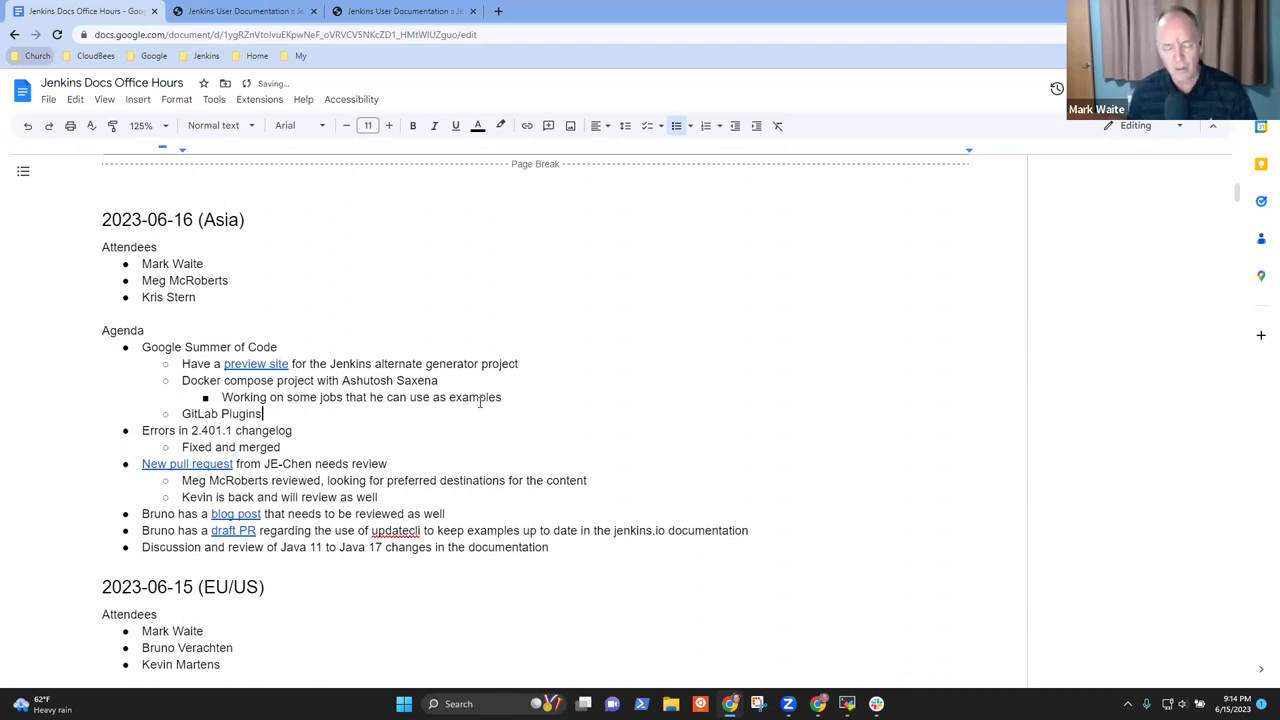
type("n Modernizati")
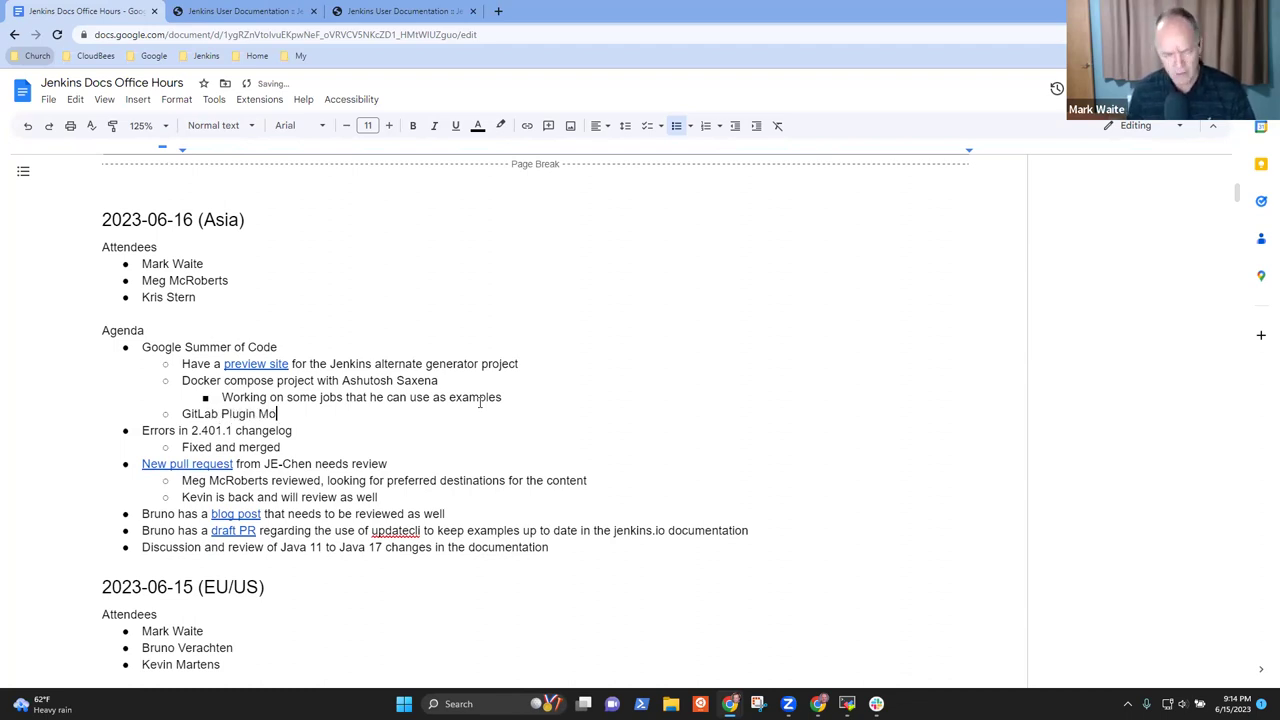
type("on (usage")
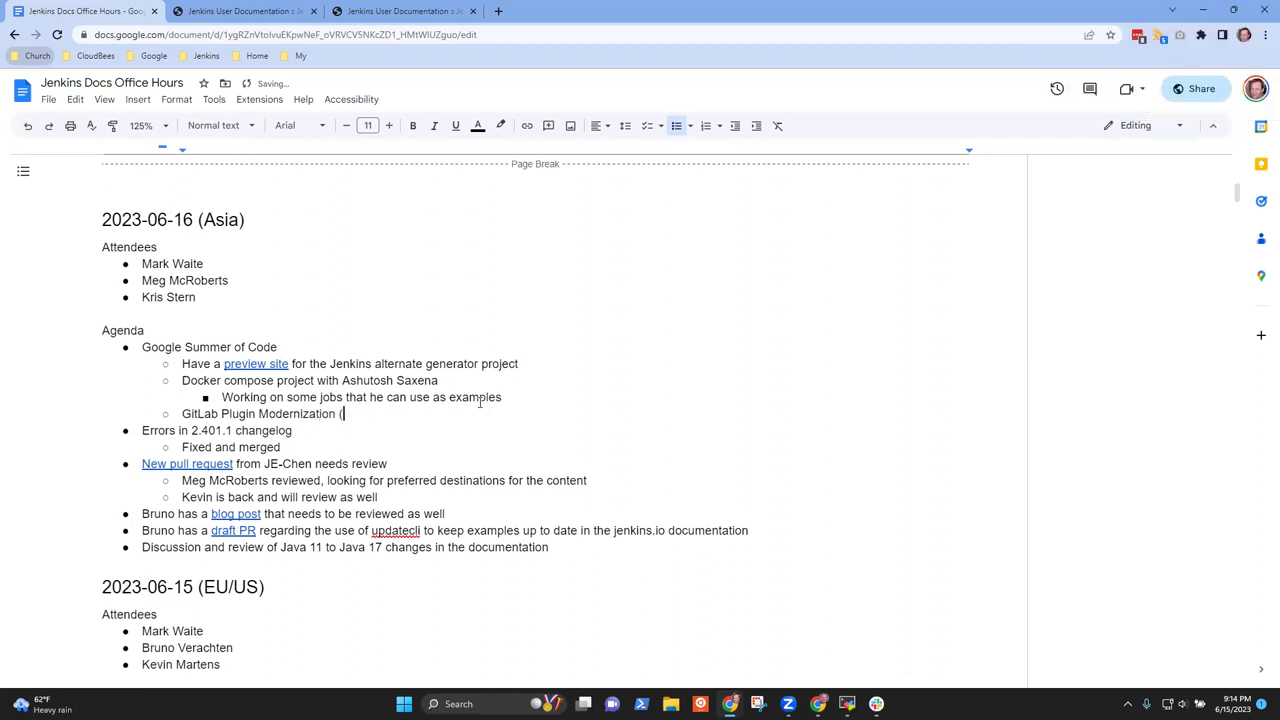
type("paused")
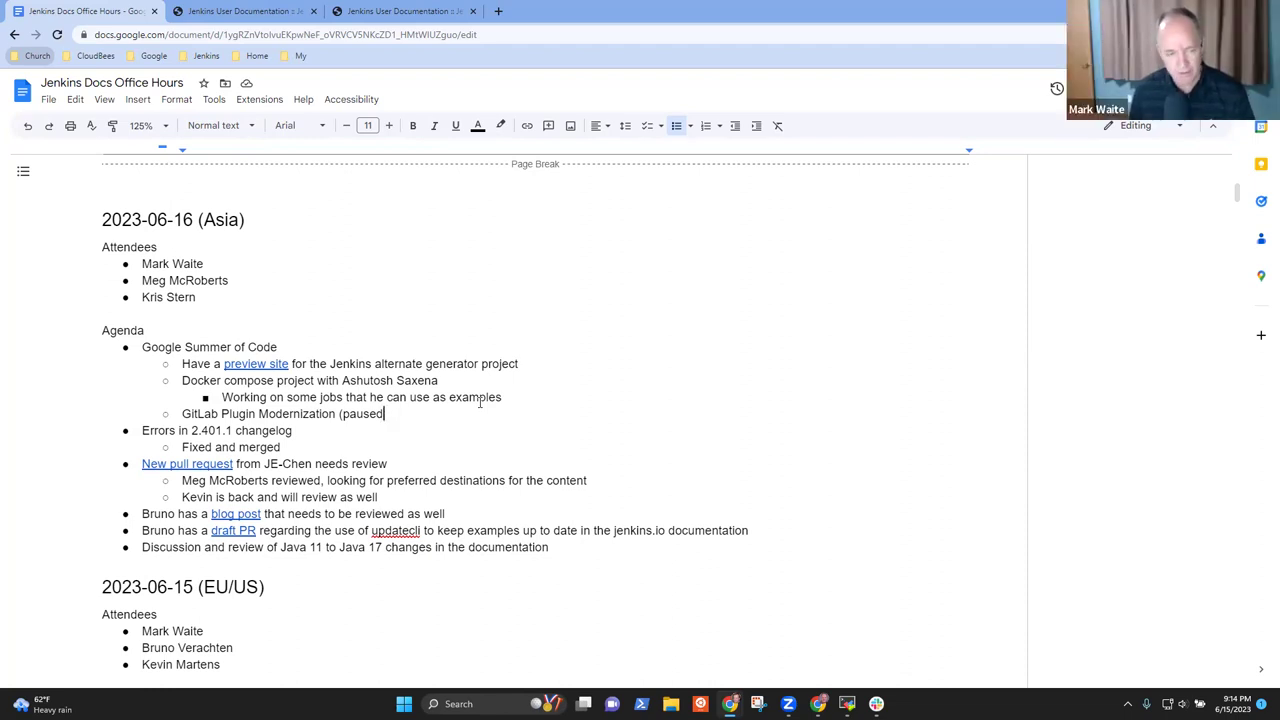
type("for qu")
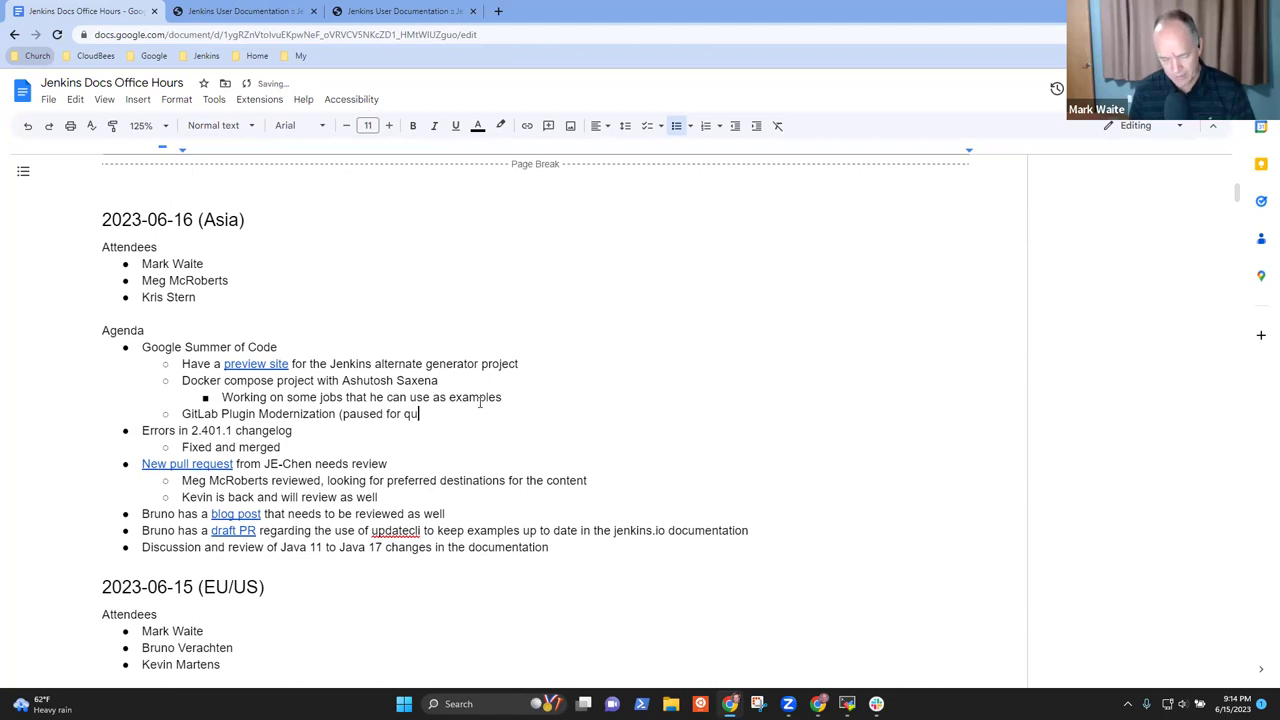
type("izzes at UYn")
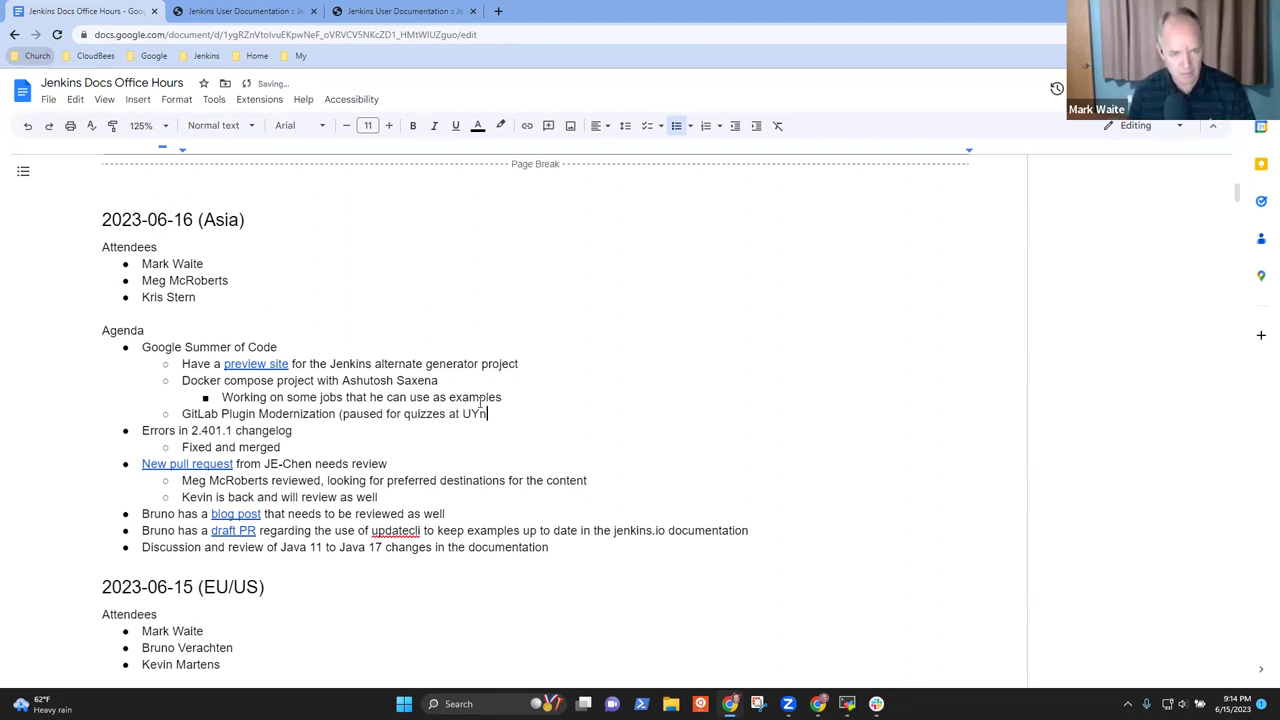
type("bni")
key("BackSpace")
type("nbi")
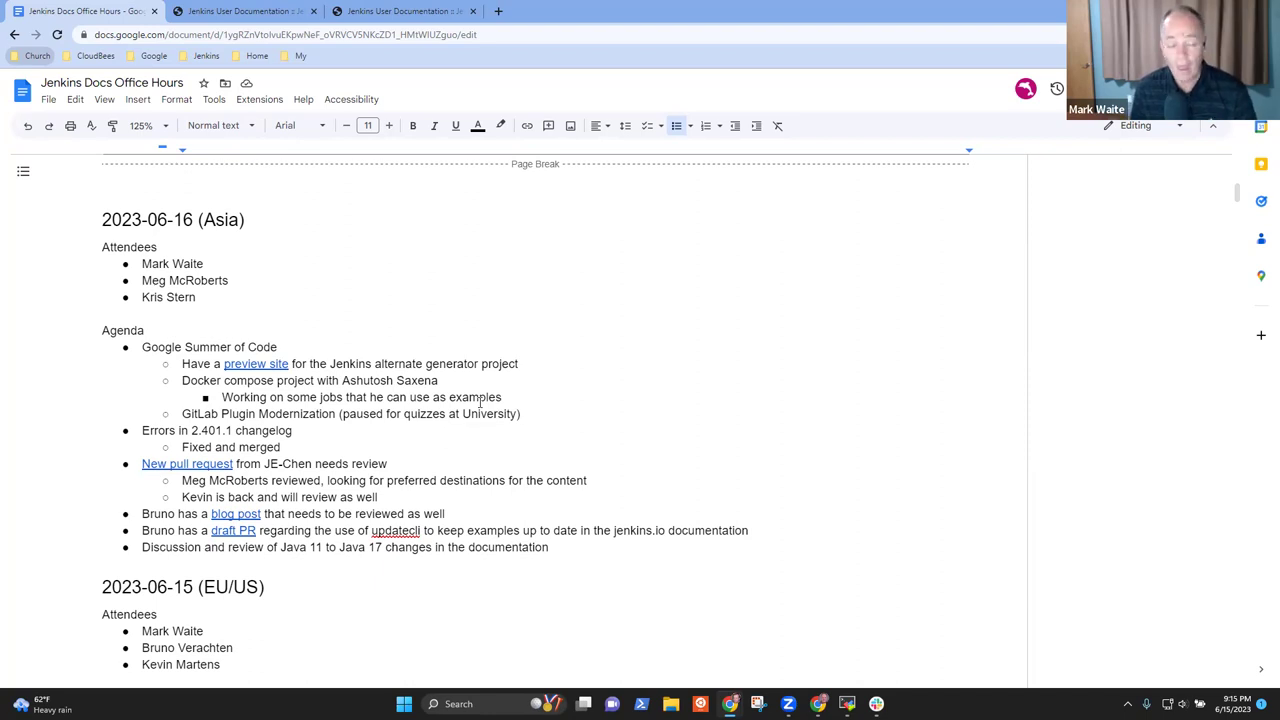
Review the Summer of Code, Errors in 2.401.1 changelog and Fixed and merged lines, then show the New pull request link
key("Up")
key("Up")
key("Down")
key("shift+End")
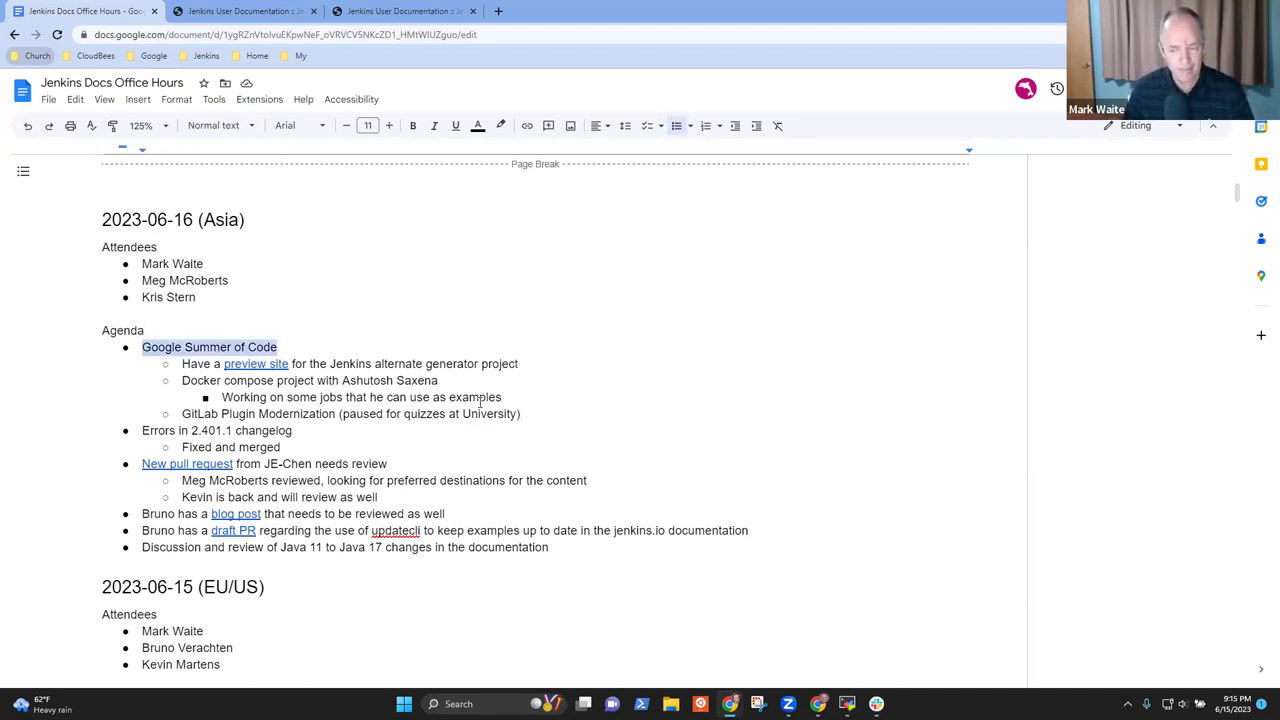
key("Down")
key("Down")
key("Down")
key("Down")
key("Down")
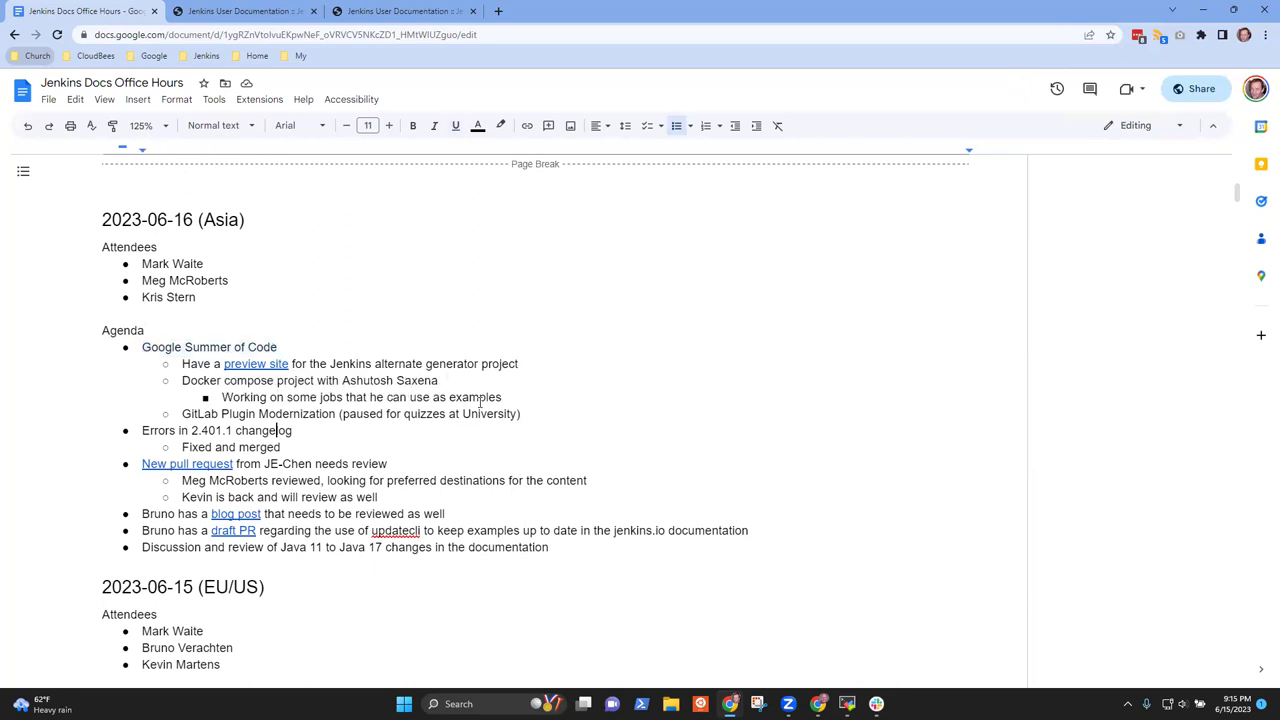
key("shift+End")
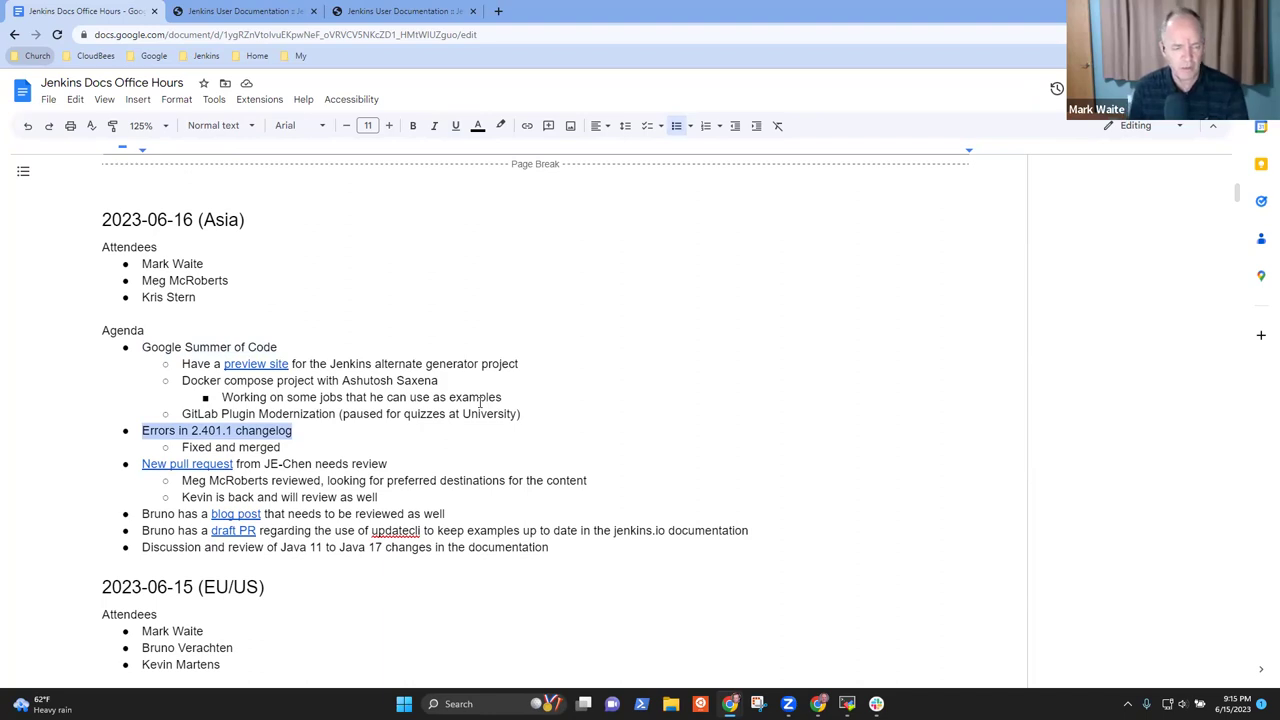
key("Down")
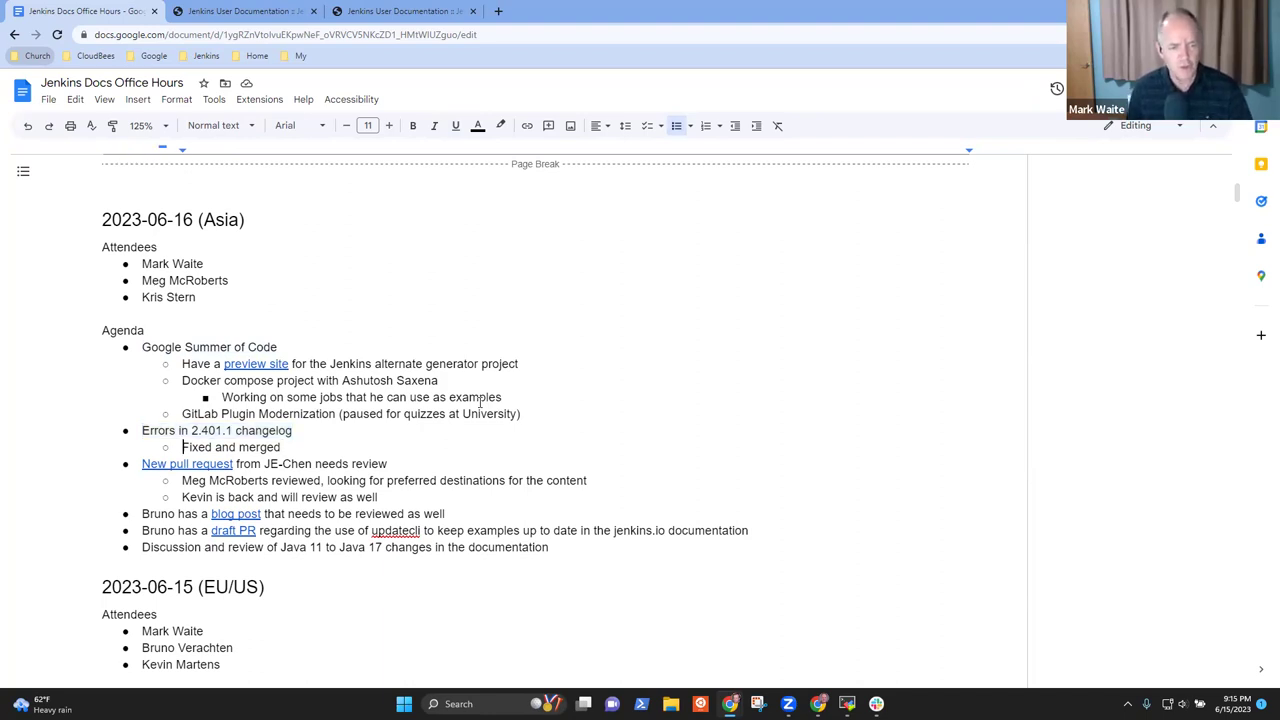
key("shift+End")
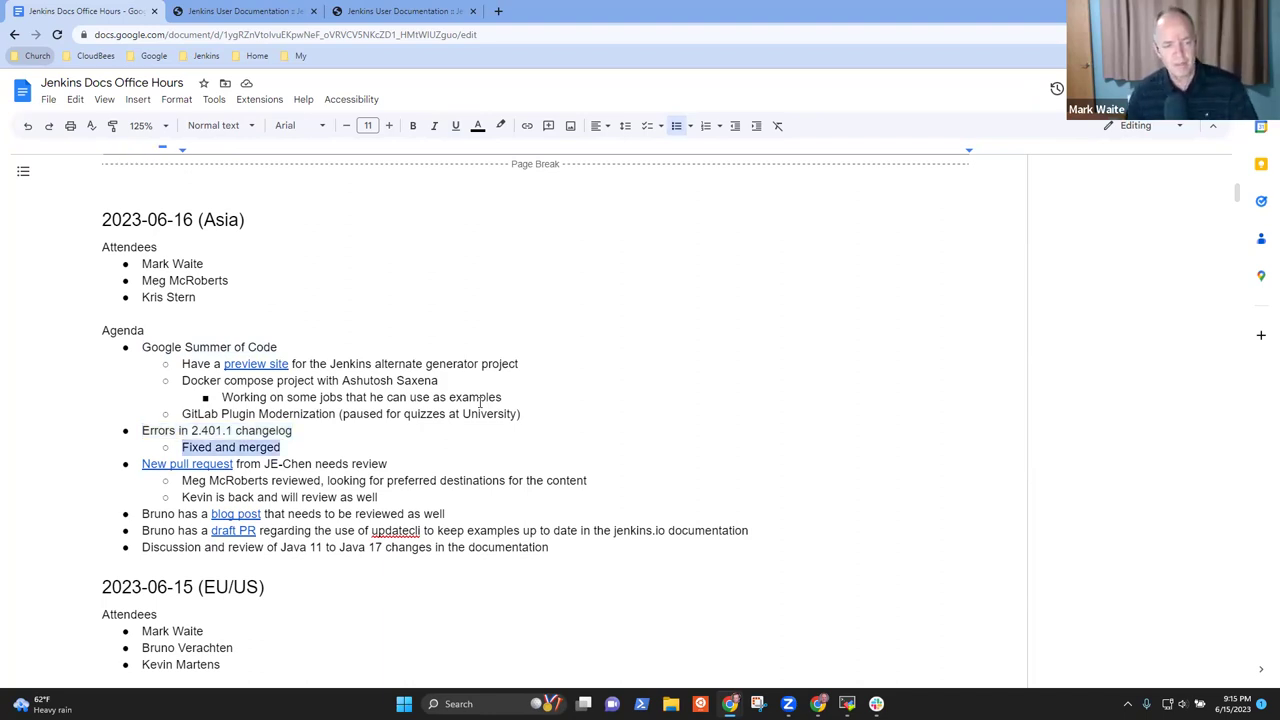
left_click(292, 443)
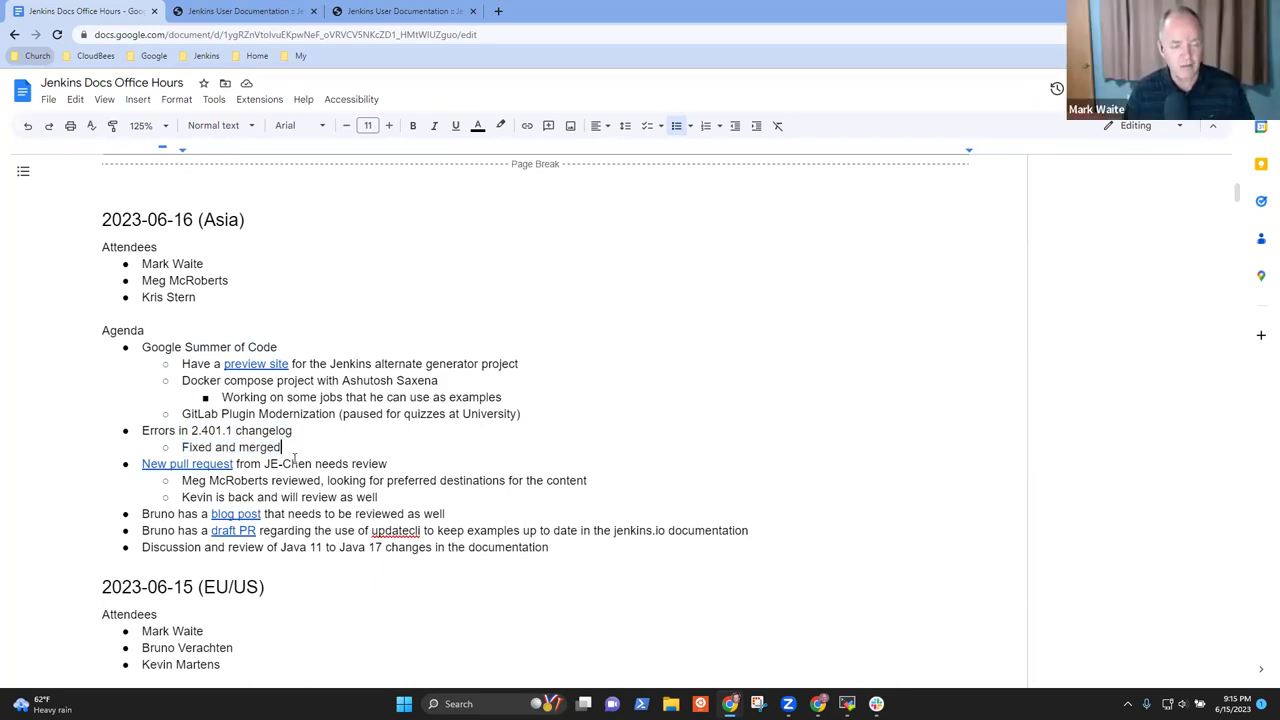
left_click(190, 463)
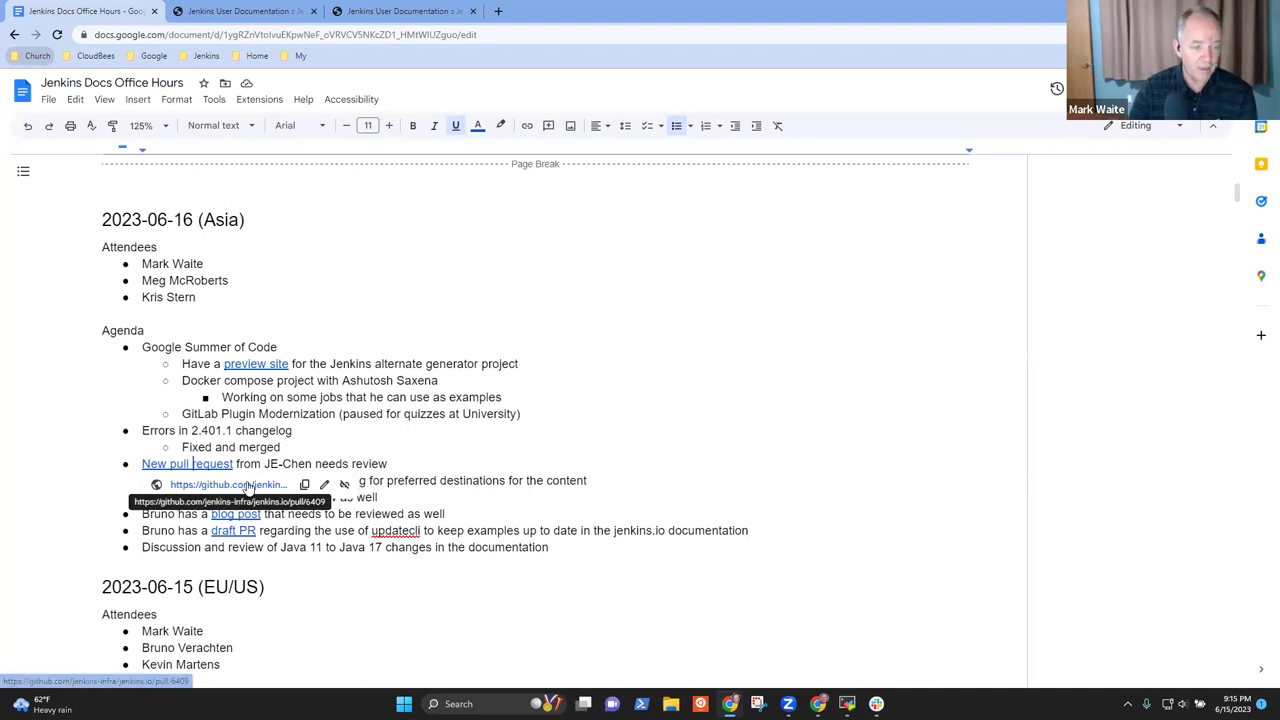
Open pull request #6409 from the link and scroll its conversation down to the latest review comments
left_click(228, 484)
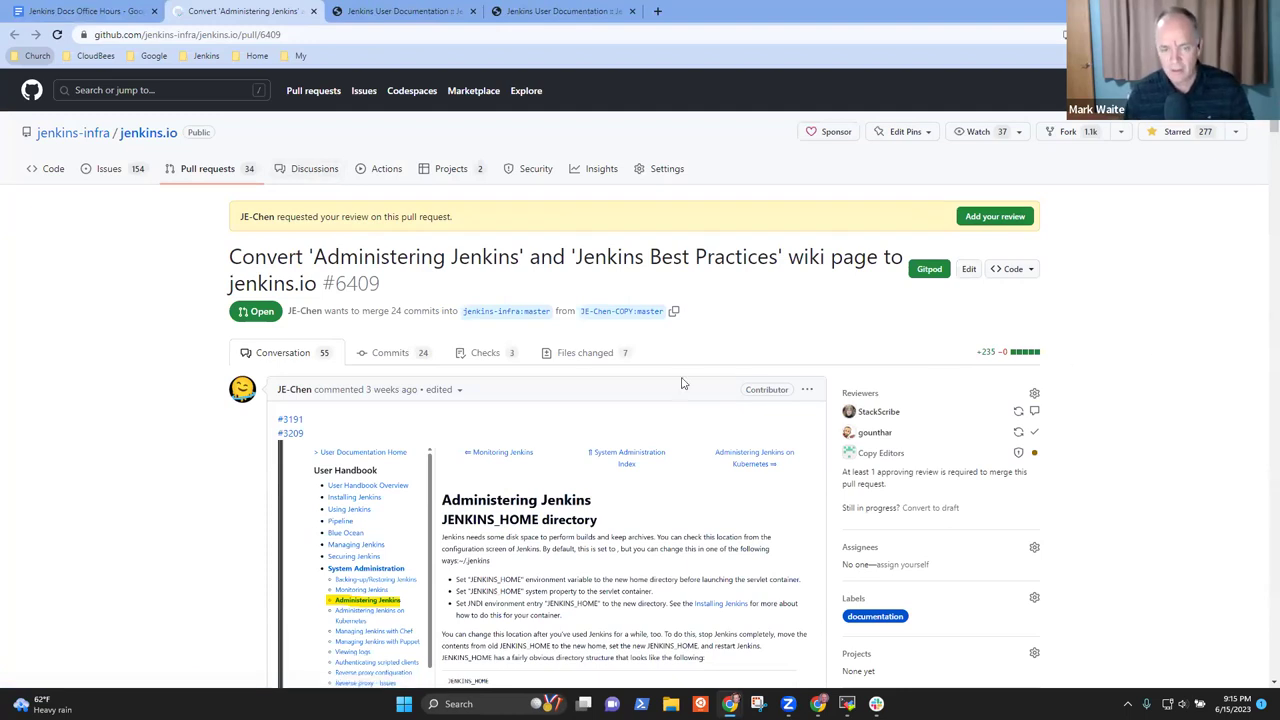
scroll(570, 380, "down", 15)
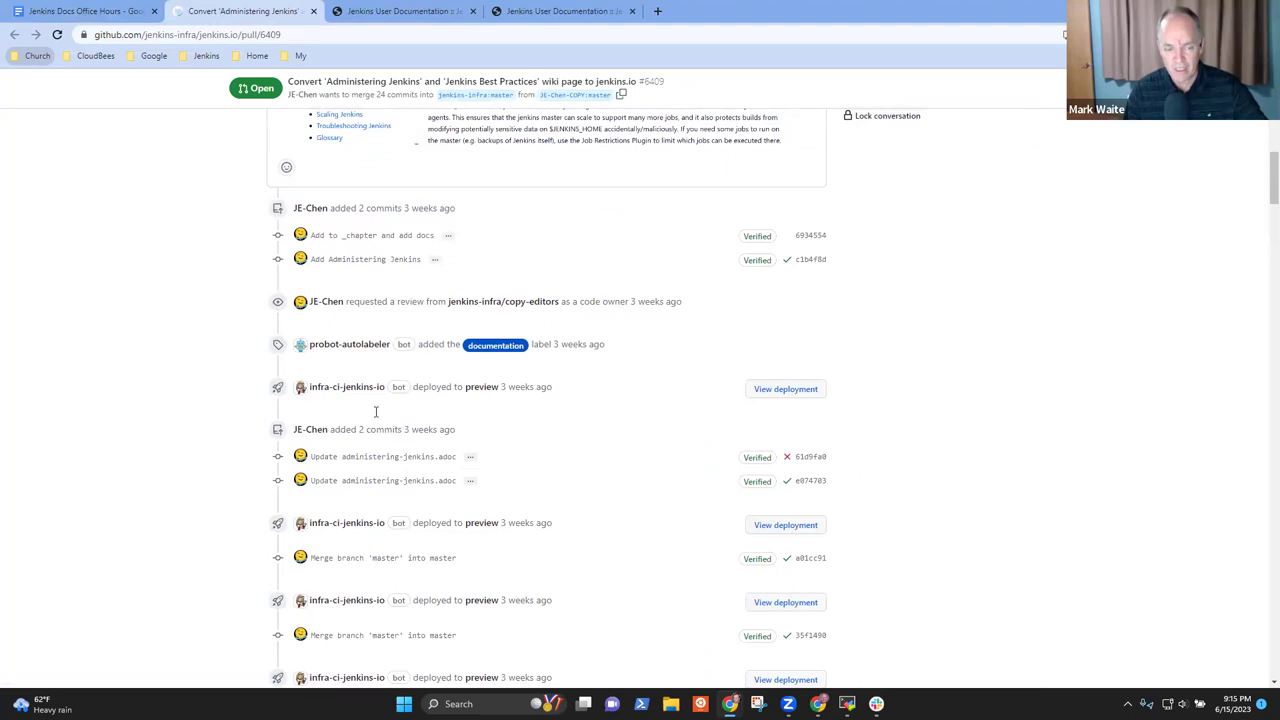
scroll(420, 415, "down", 1)
scroll(457, 420, "down", 6)
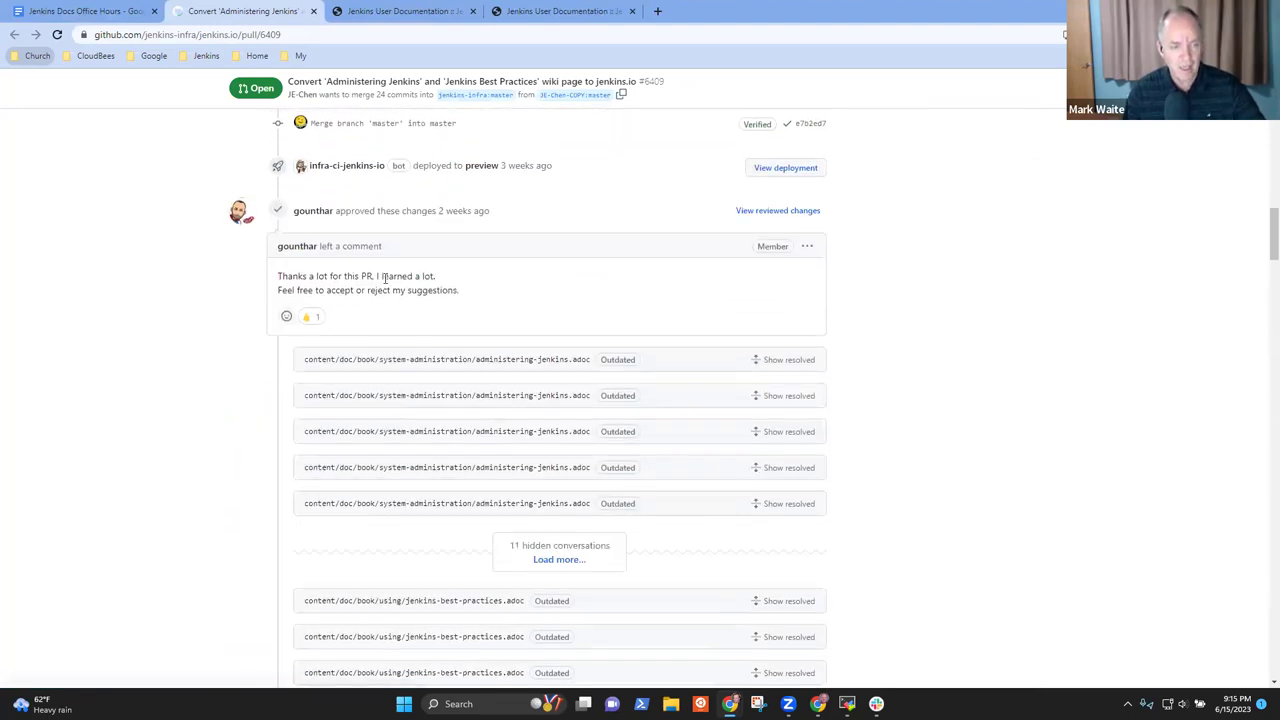
scroll(600, 346, "down", 10)
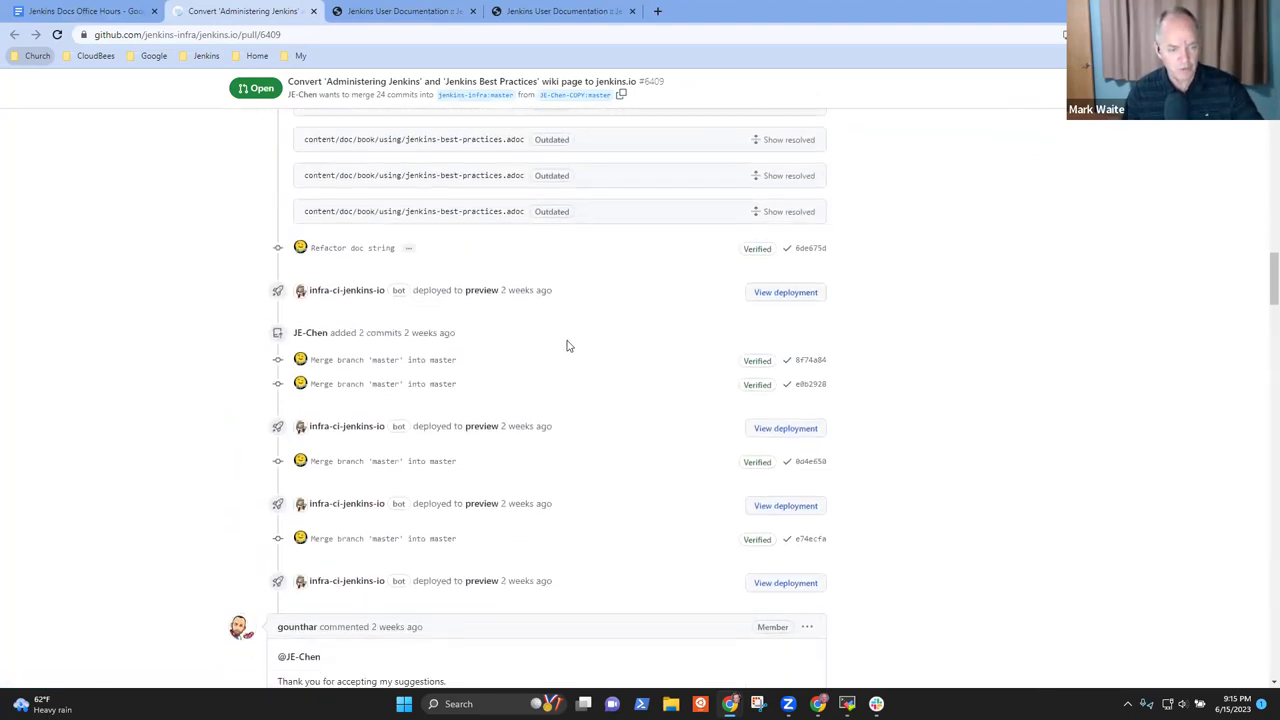
scroll(590, 347, "down", 5)
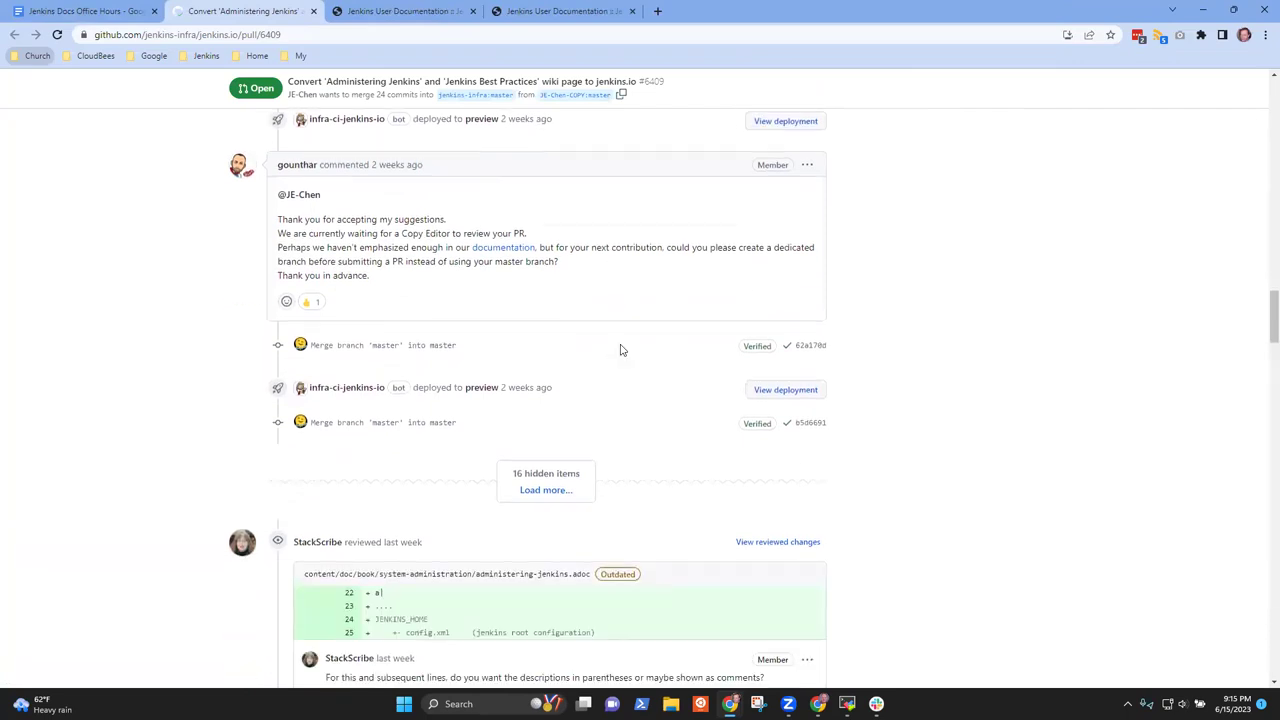
scroll(630, 351, "down", 4)
scroll(711, 346, "up", 3)
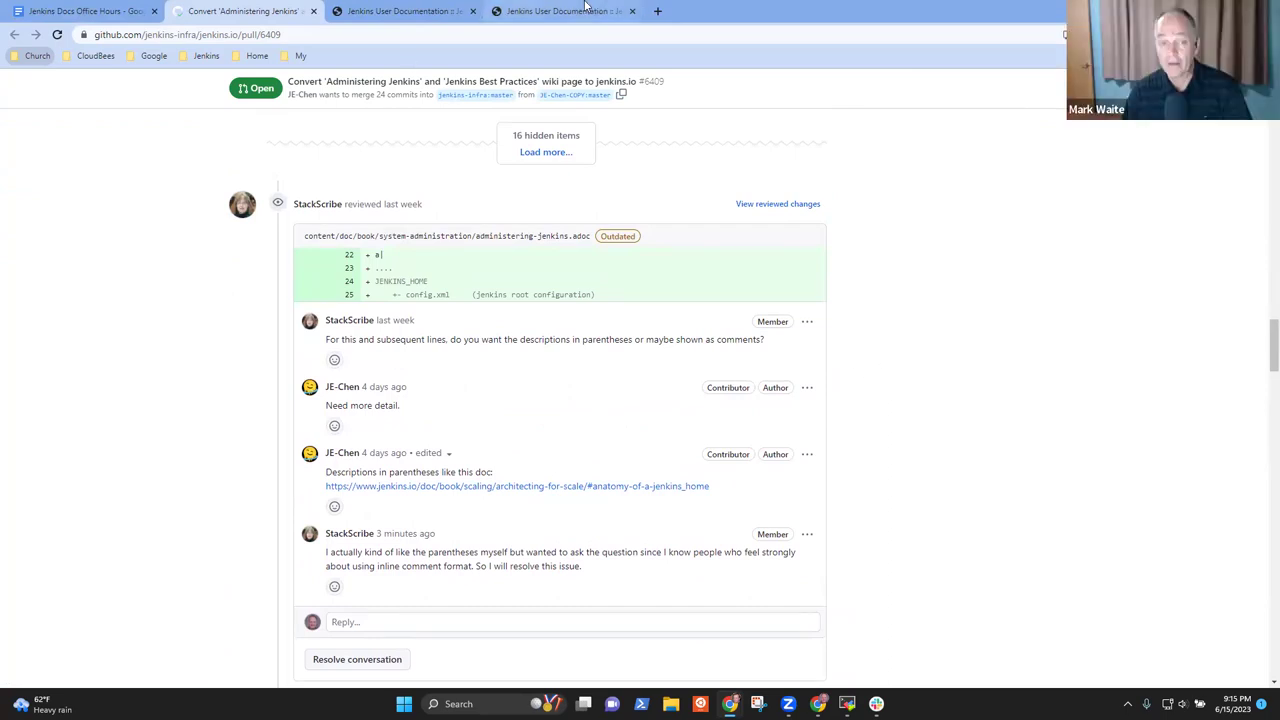
Reach jenkins.io from the Jenkins bookmarks in a new tab and open the top docs result for 'm'
left_click(656, 12)
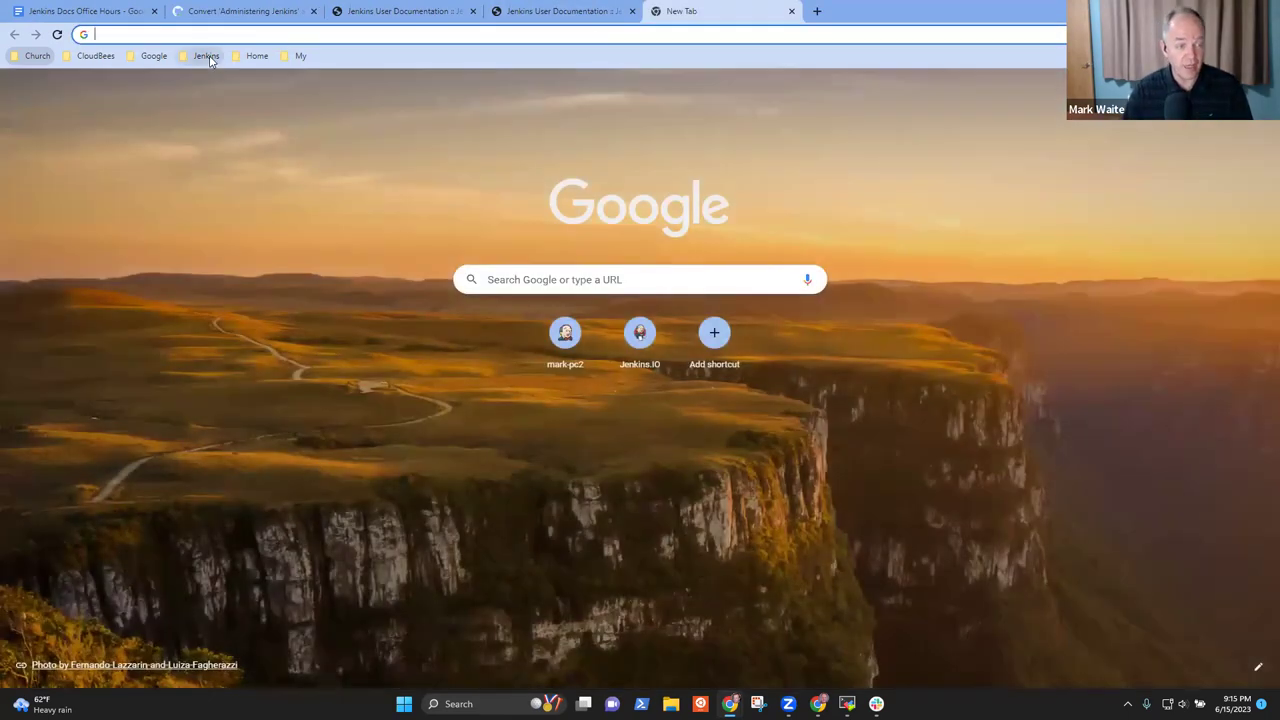
left_click(206, 55)
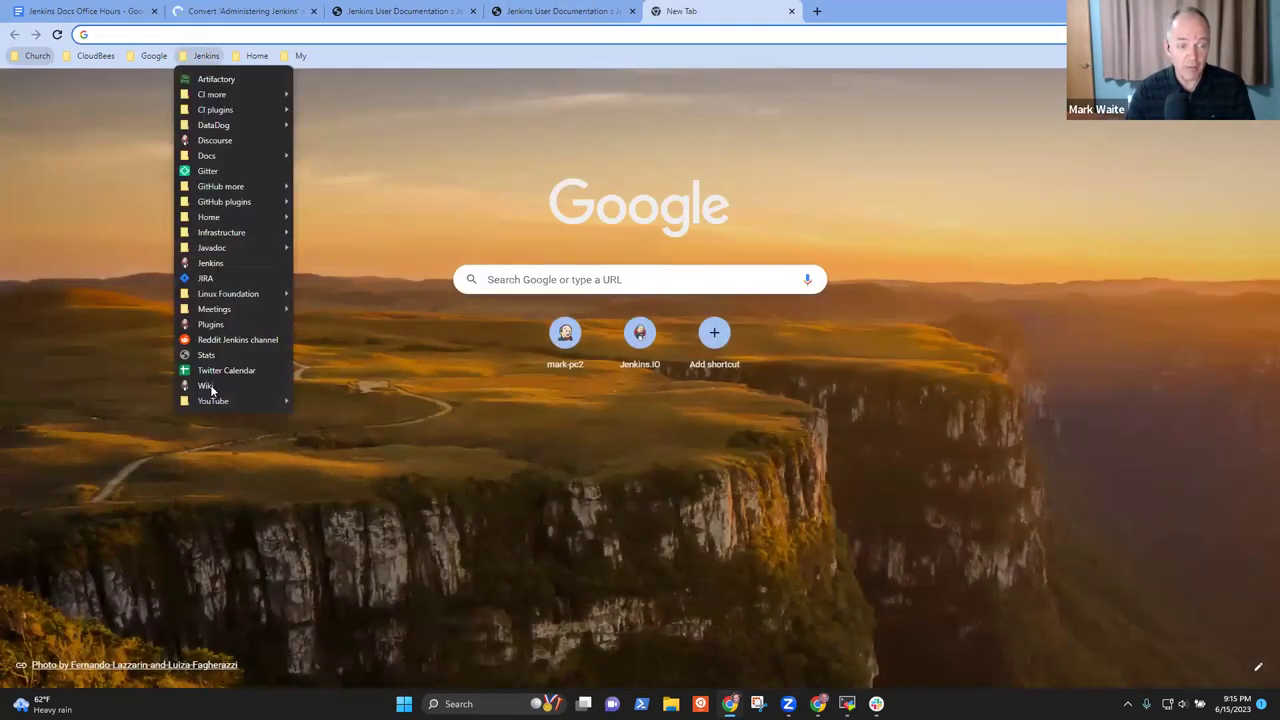
left_click(210, 263)
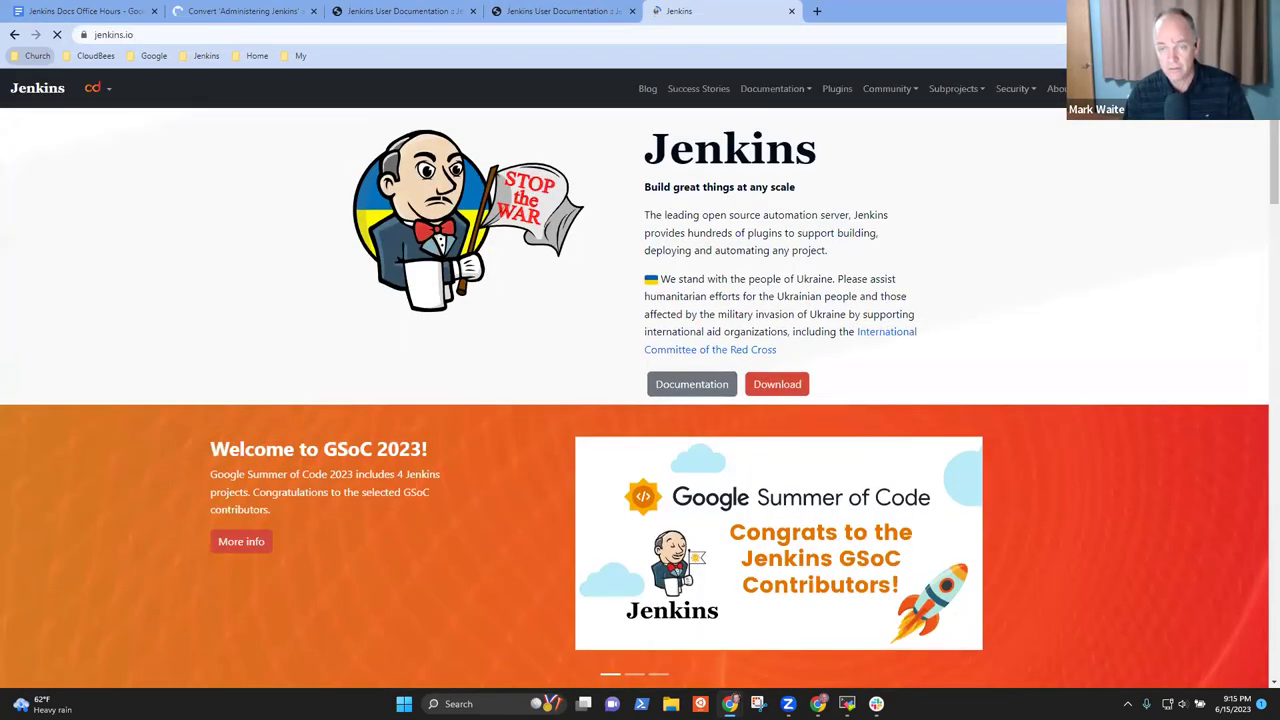
left_click(1195, 90)
type("m")
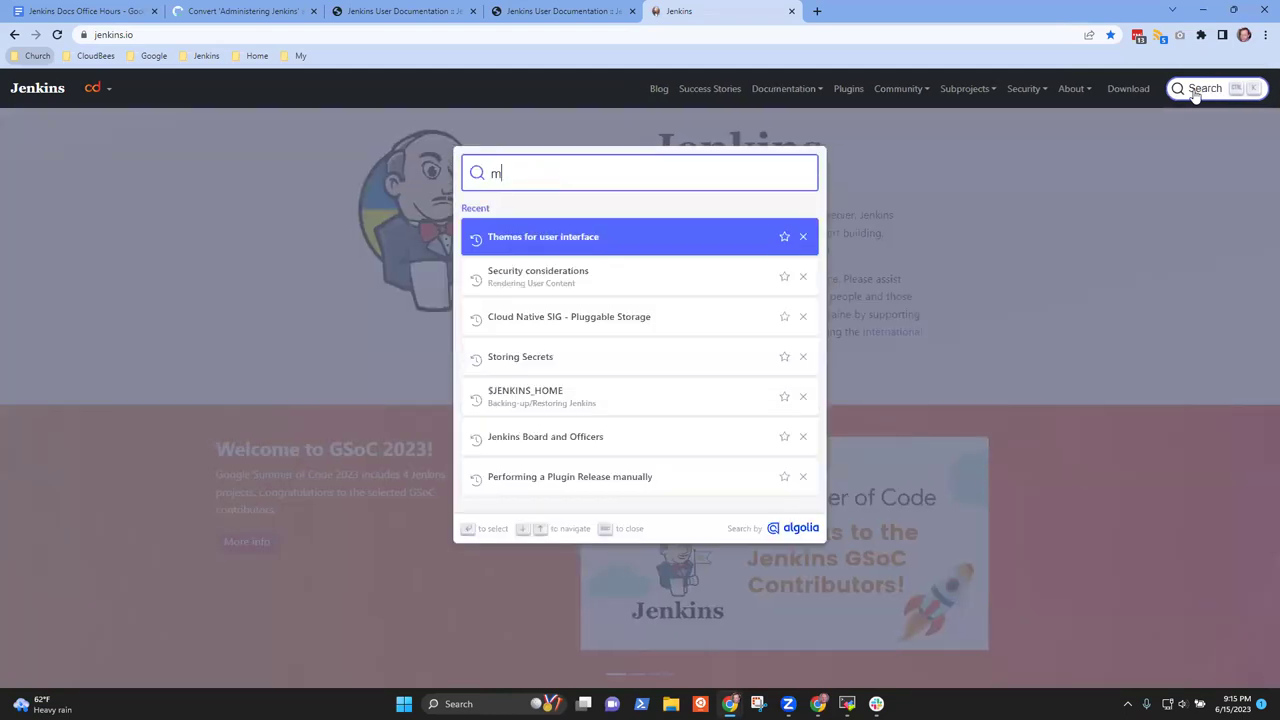
key("Return")
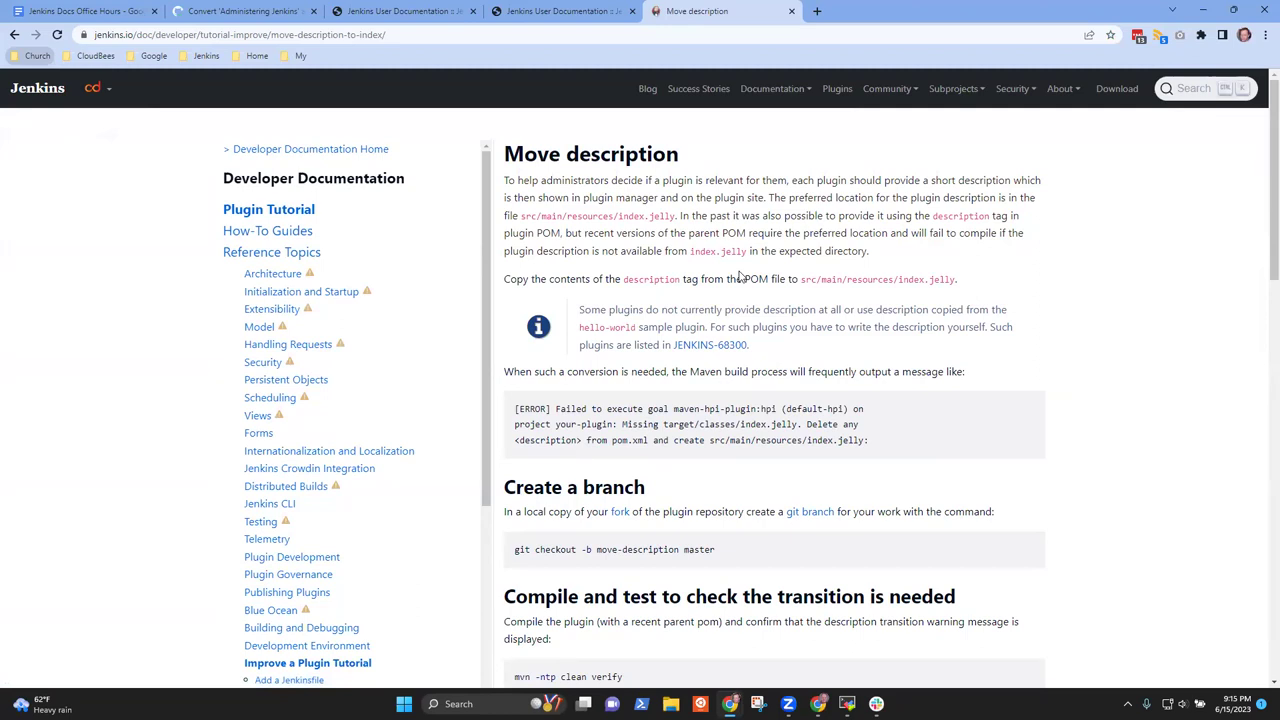
Search the docs for 'move' and open the Move description tutorial page
left_click(1177, 90)
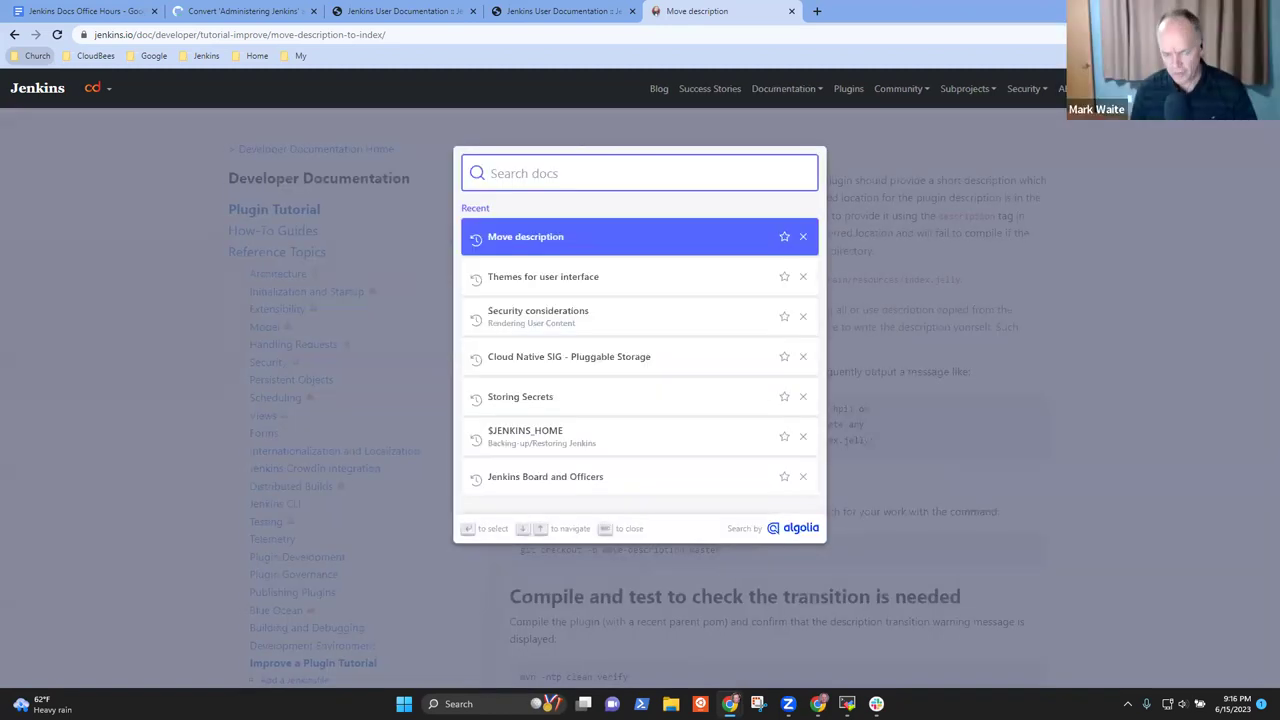
type("move")
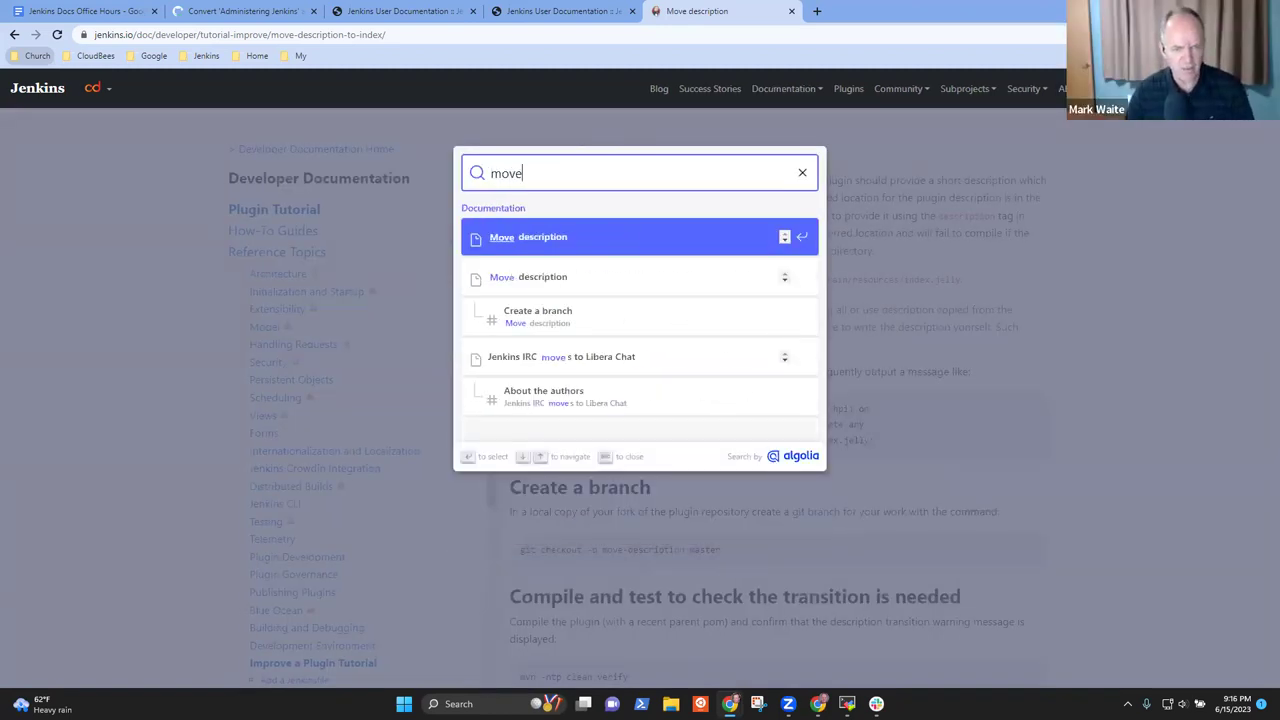
key("Down")
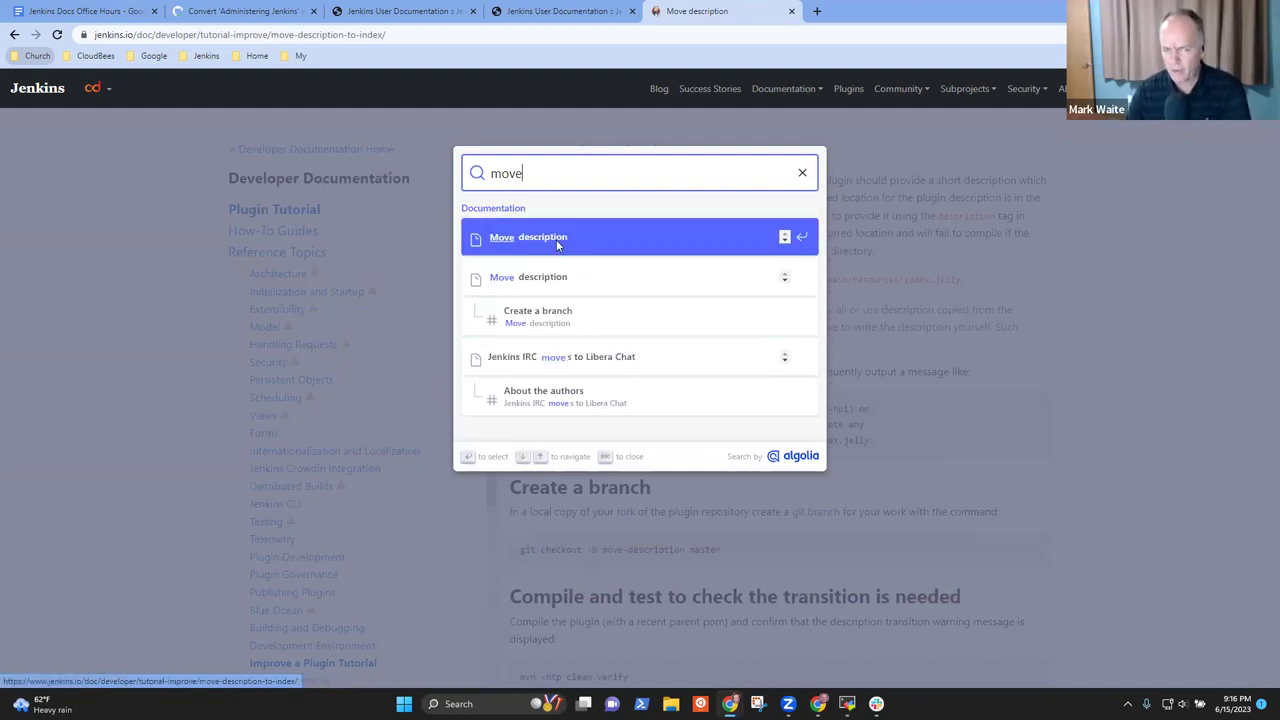
left_click(556, 240)
scroll(881, 354, "down", 3)
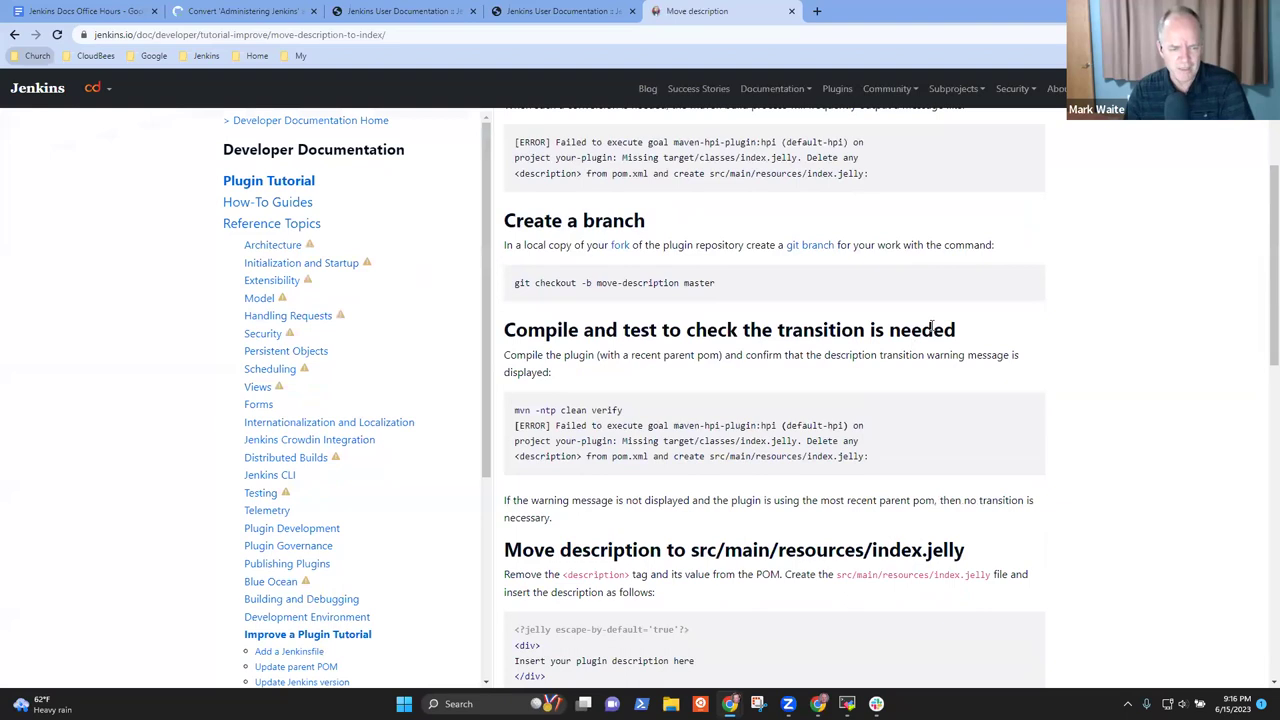
scroll(1160, 202, "up", 3)
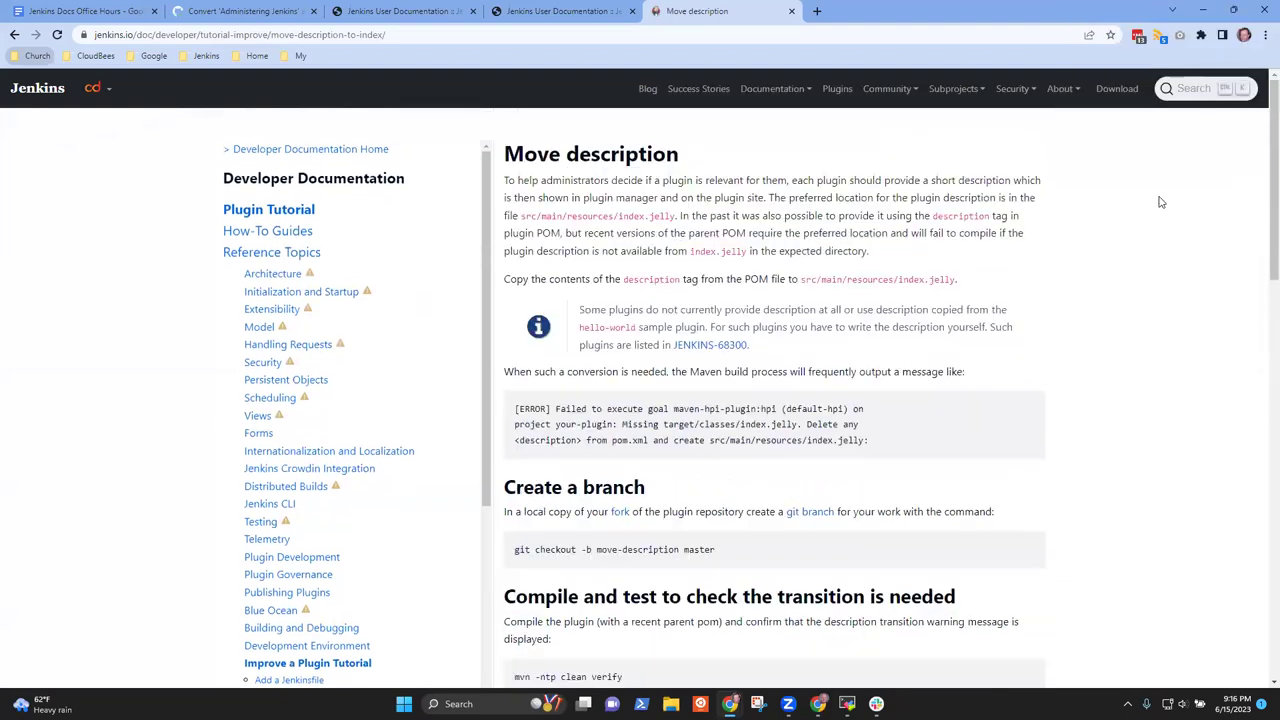
Search 'move' again, then clear and dismiss the docs search, staying on Move description
left_click(1188, 90)
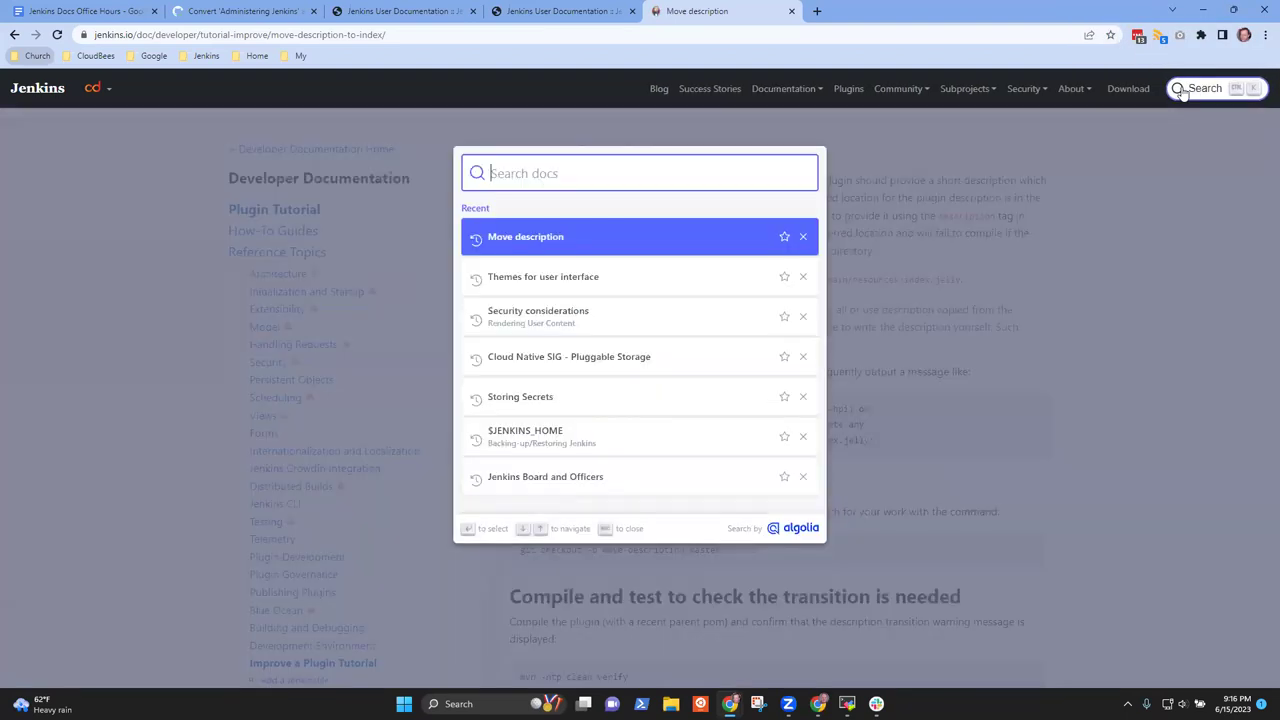
type("move")
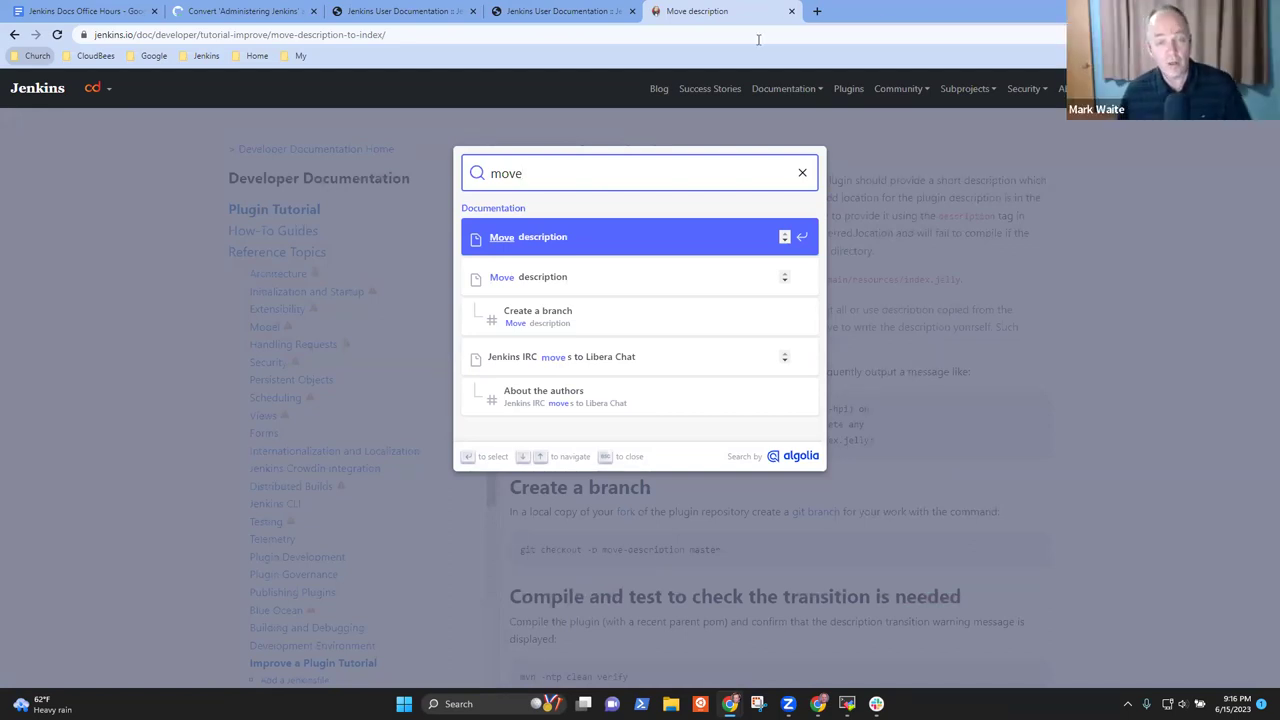
double_click(820, 22)
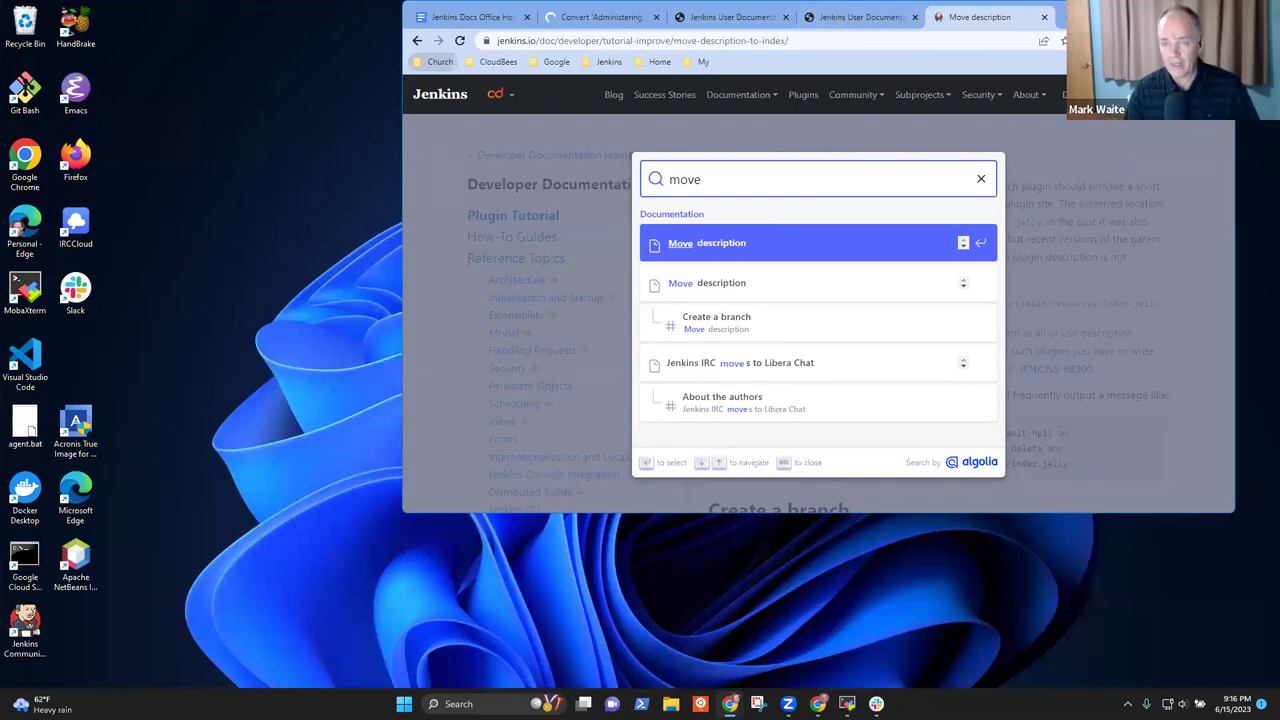
key("super+Up")
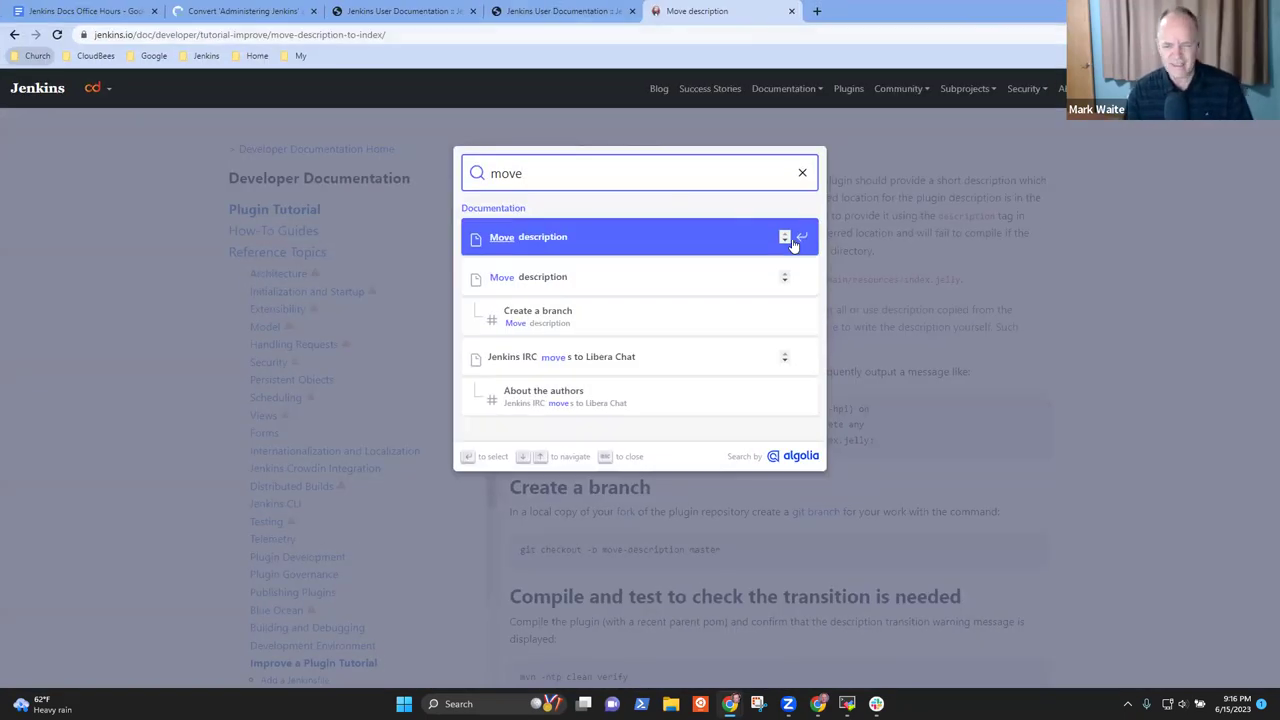
left_click(802, 173)
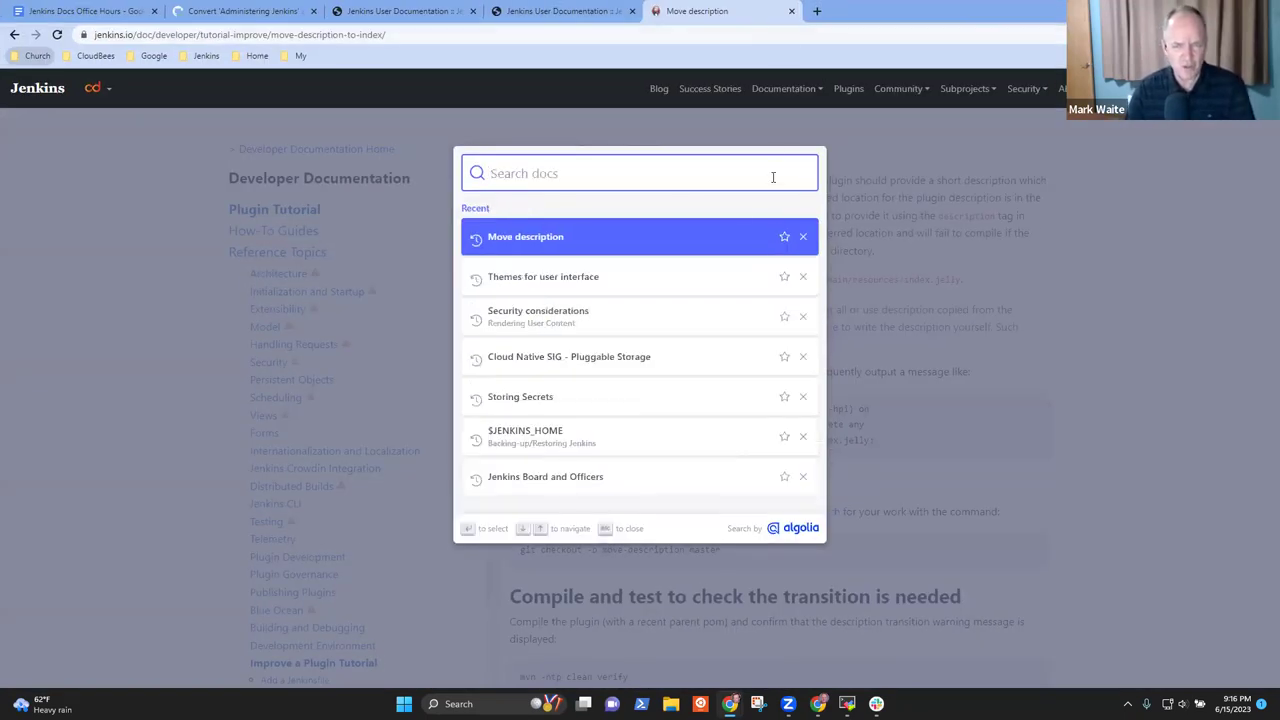
key("Down")
key("Up")
key("Up")
key("Down")
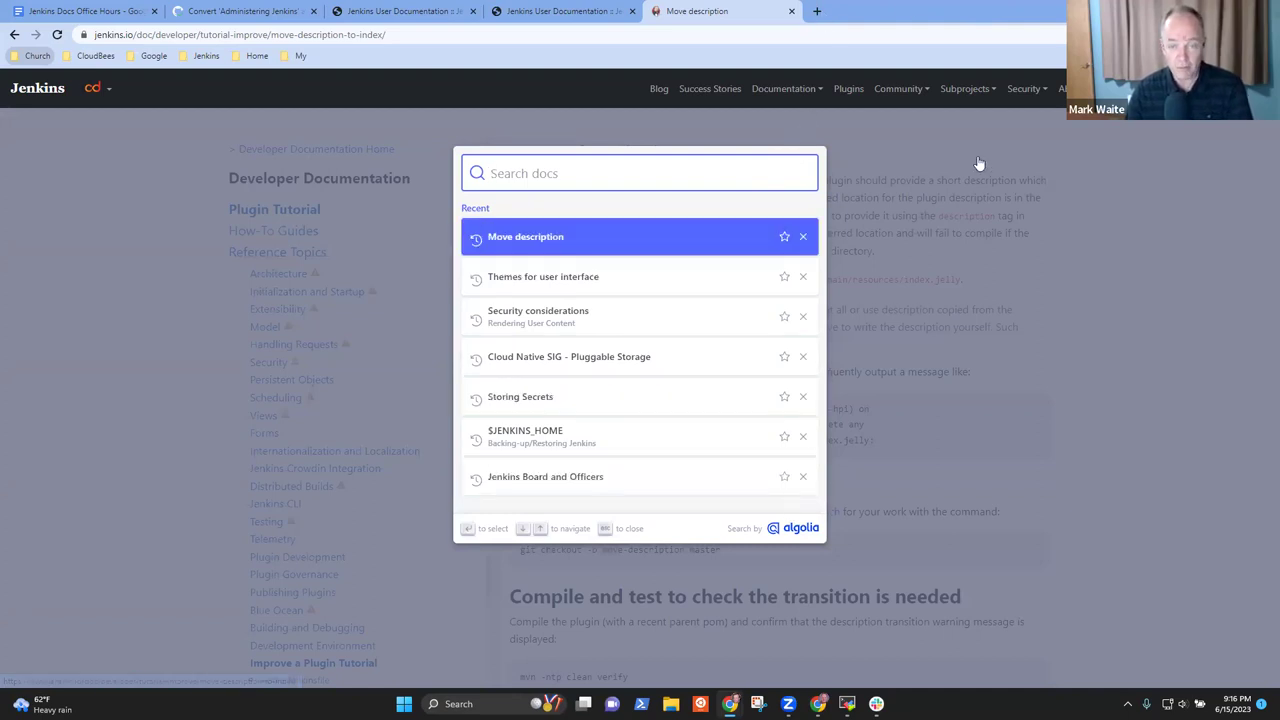
key("Escape")
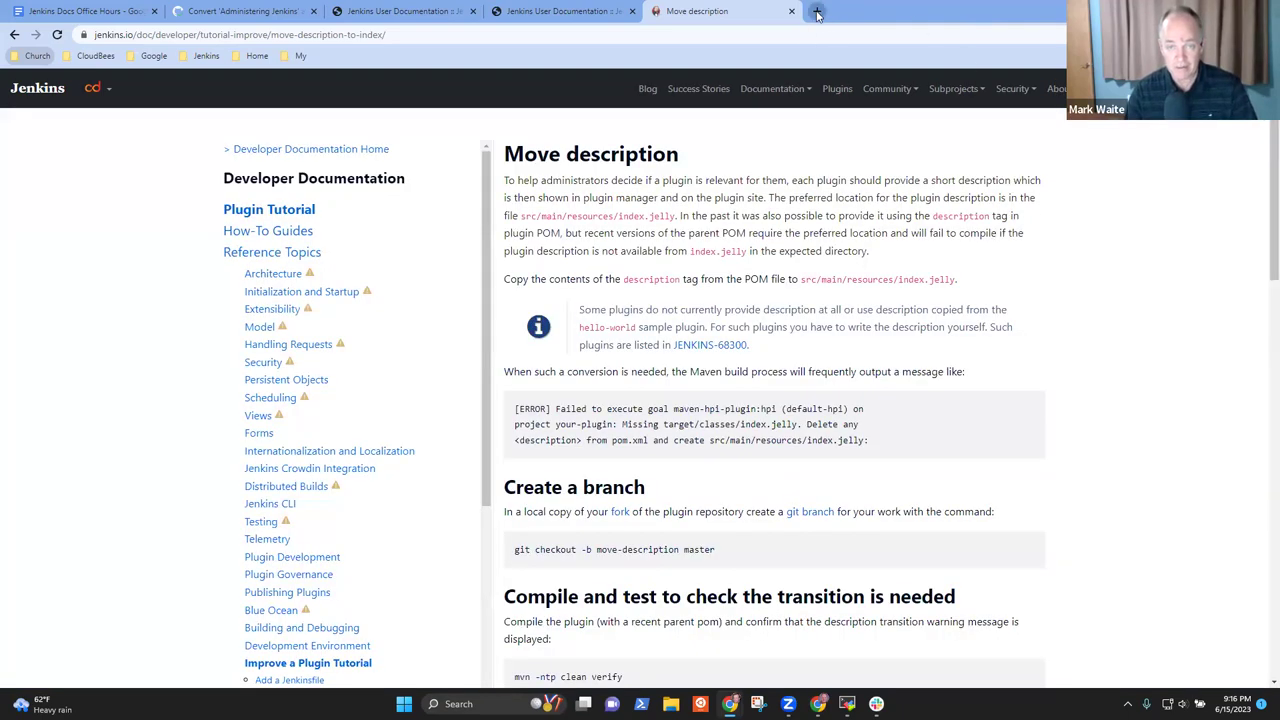
left_click(816, 13)
Search Google for 'Jenkins job move or copy'
type("jenkins")
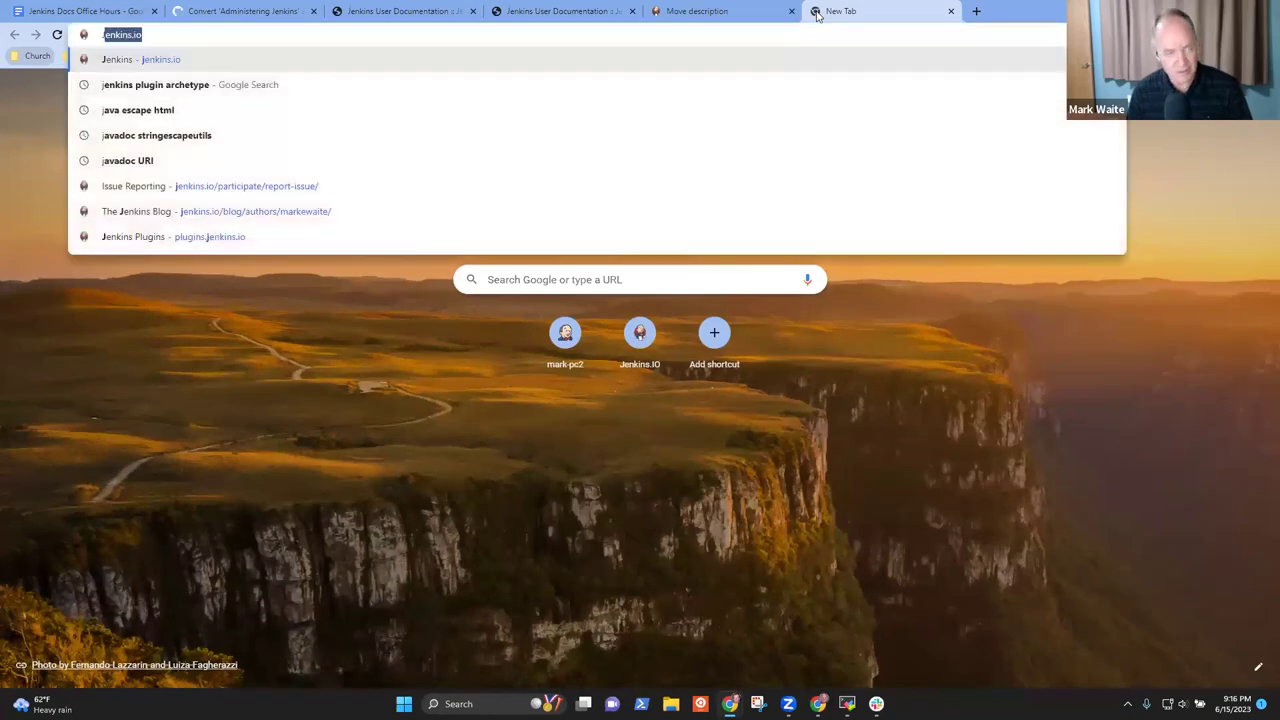
key("Escape")
type("Jenkins job ")
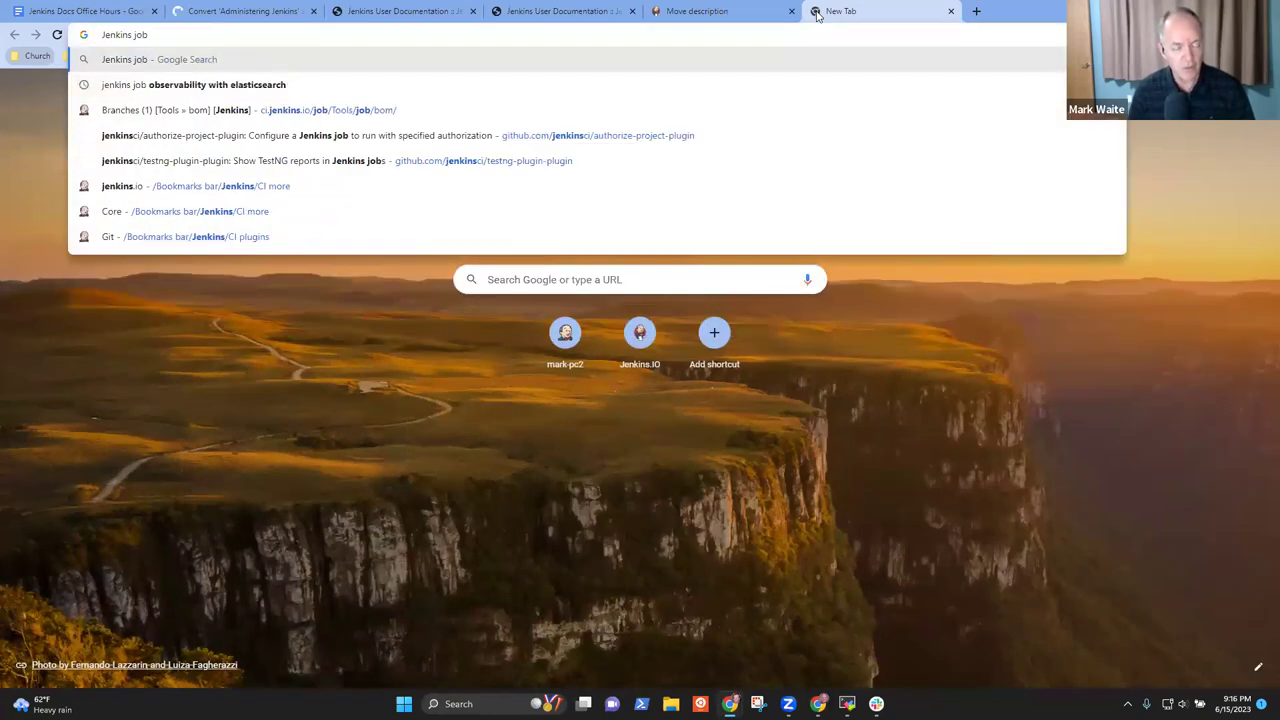
type("move or copy")
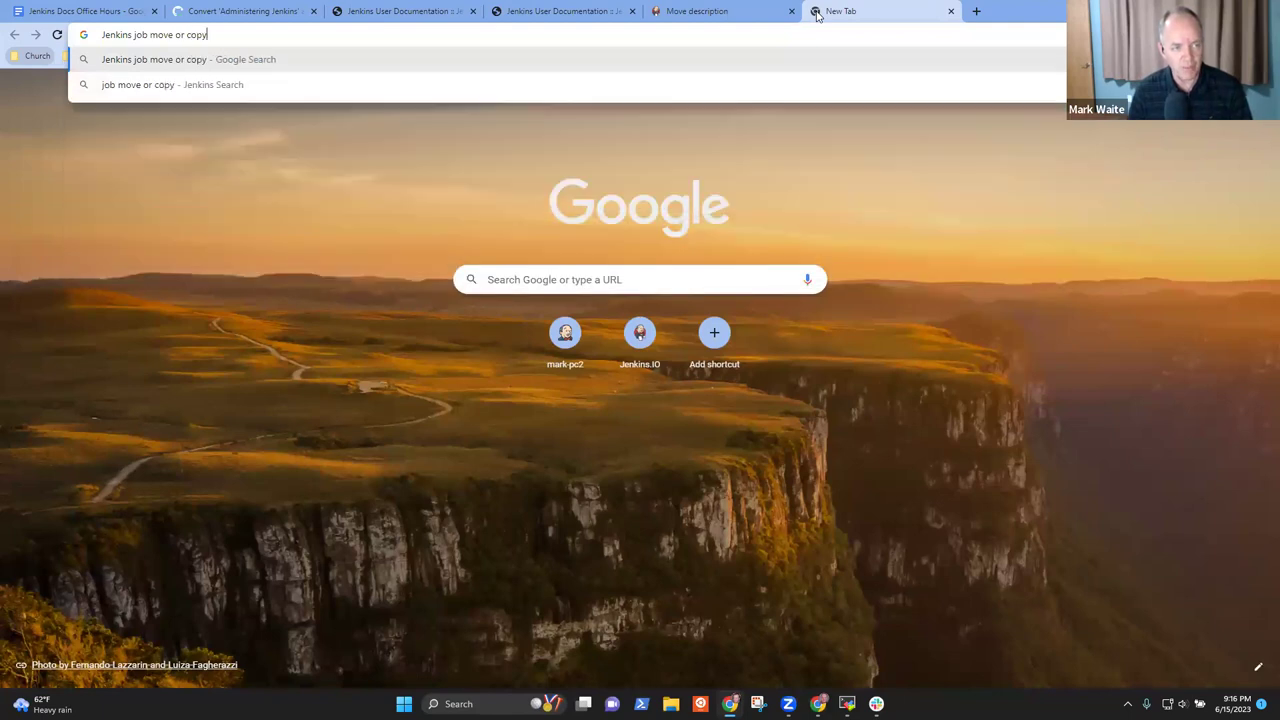
key("Return")
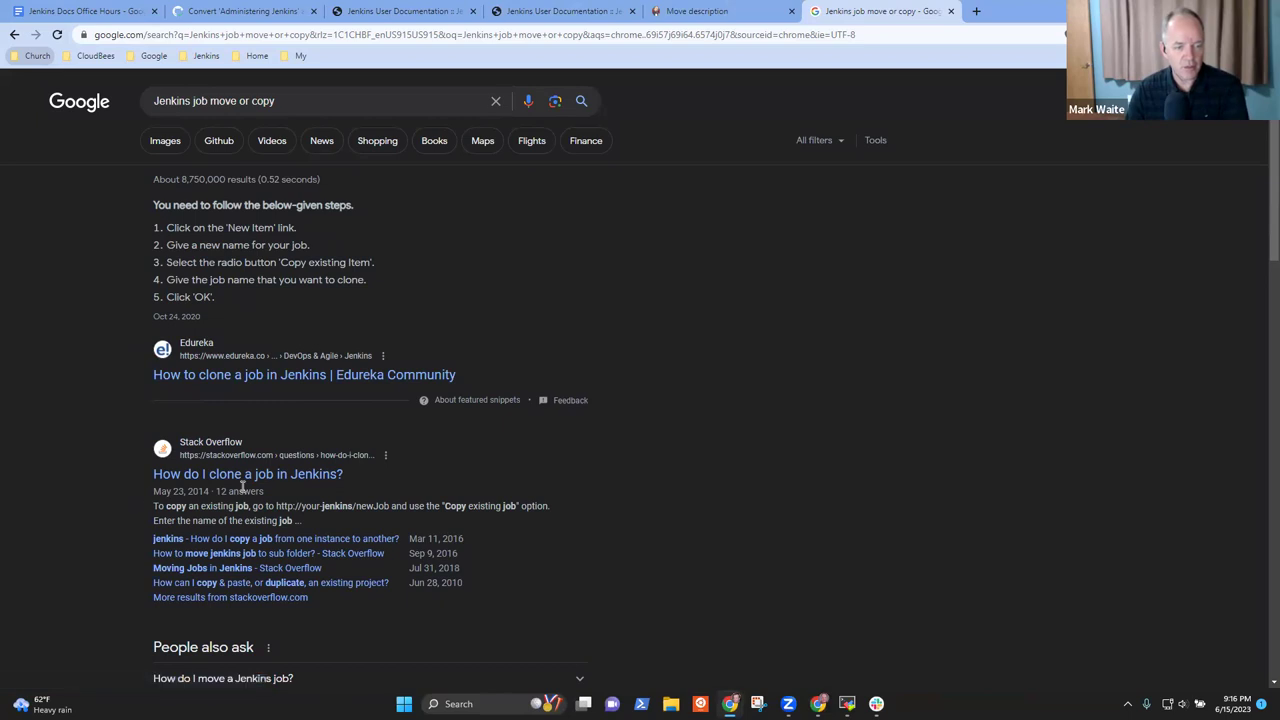
scroll(388, 455, "down", 3)
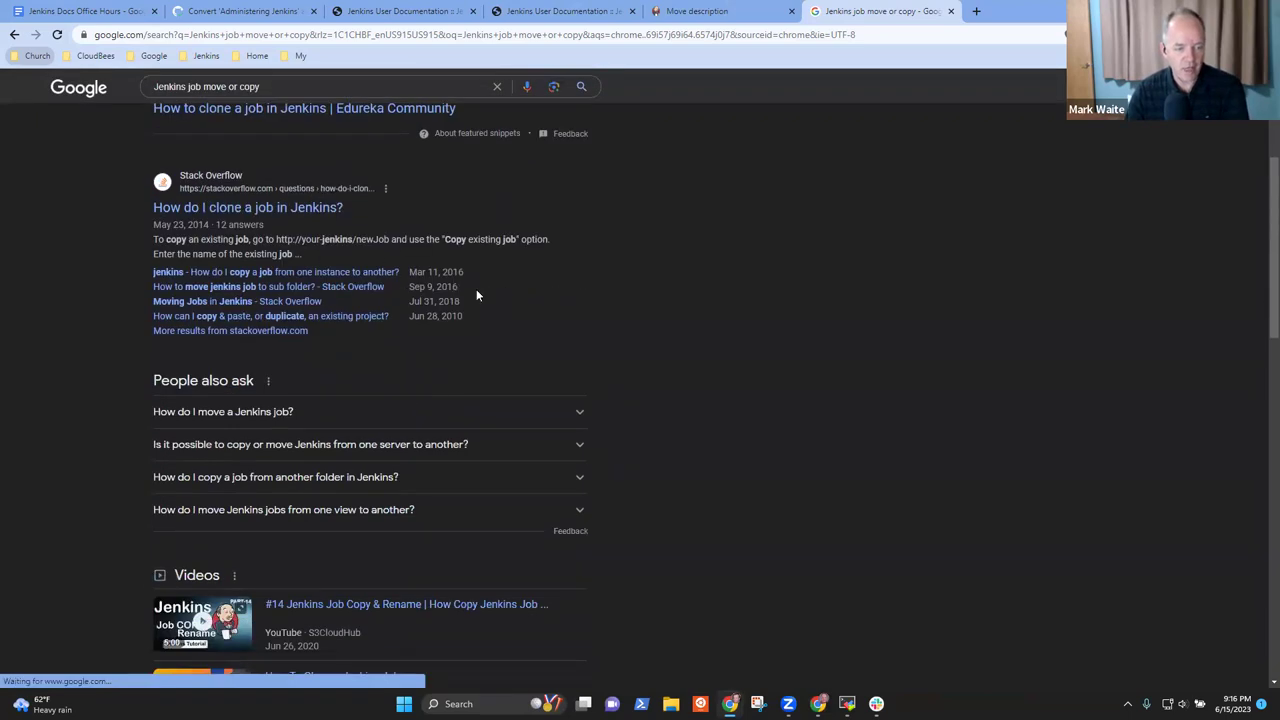
scroll(485, 310, "down", 2)
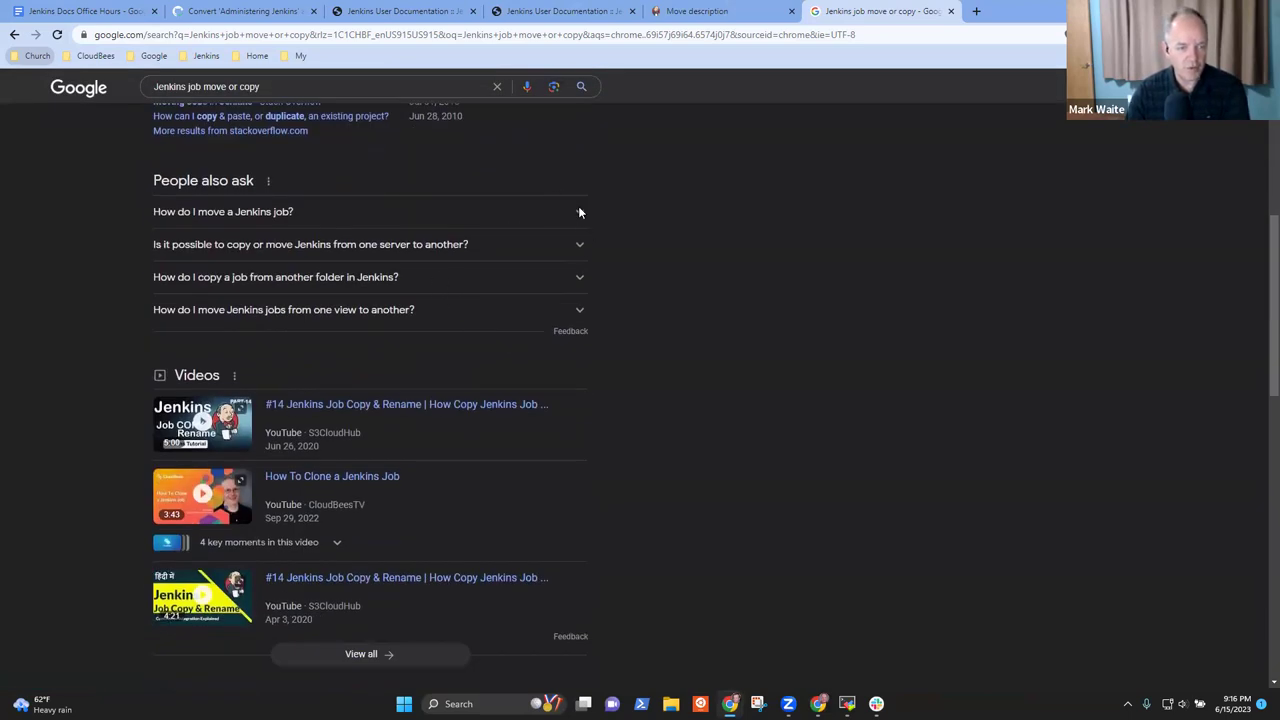
Expand the 'How do I move a Jenkins job?' answer and read through it
left_click(578, 210)
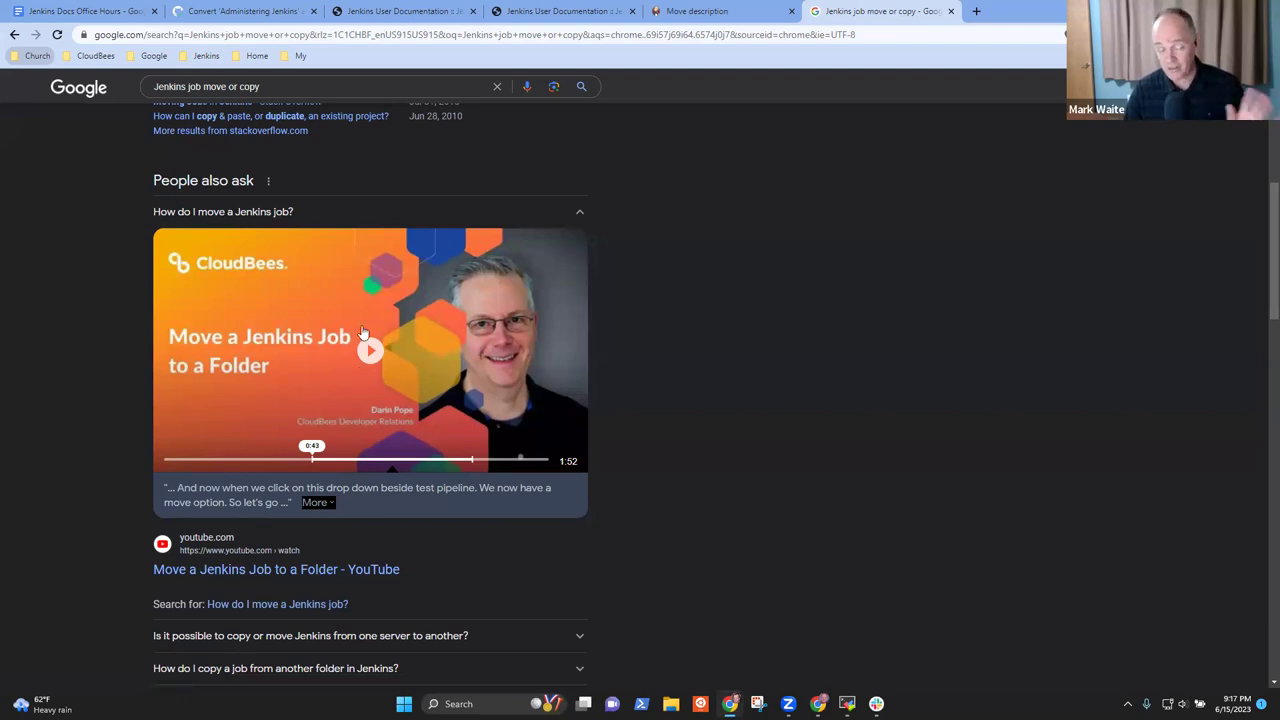
scroll(470, 380, "down", 4)
scroll(490, 380, "up", 2)
scroll(490, 398, "down", 1)
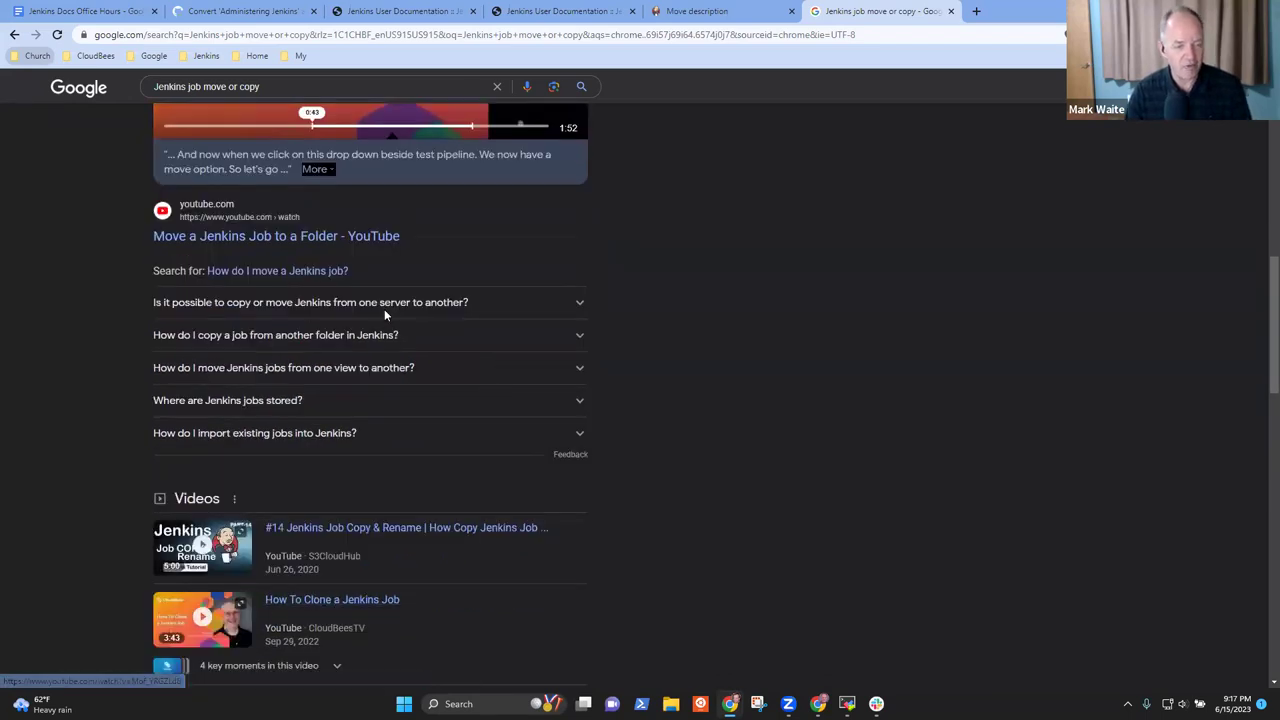
scroll(385, 310, "up", 3)
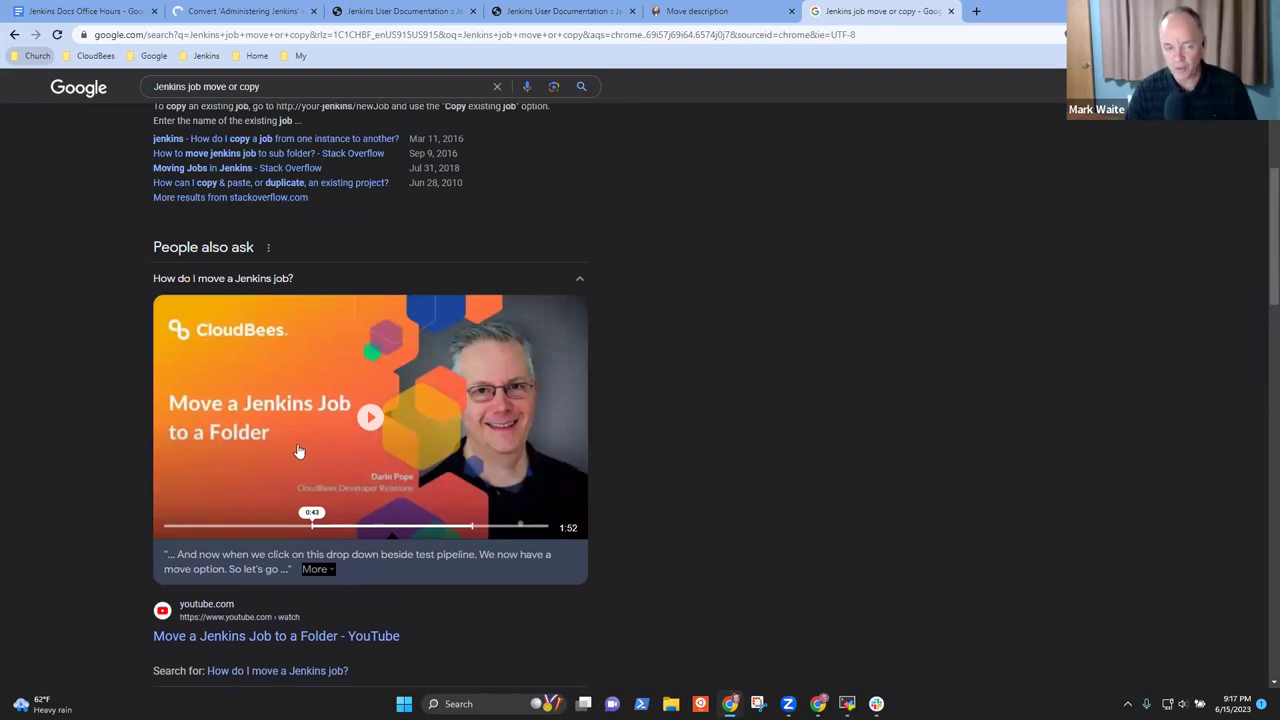
scroll(415, 445, "down", 3)
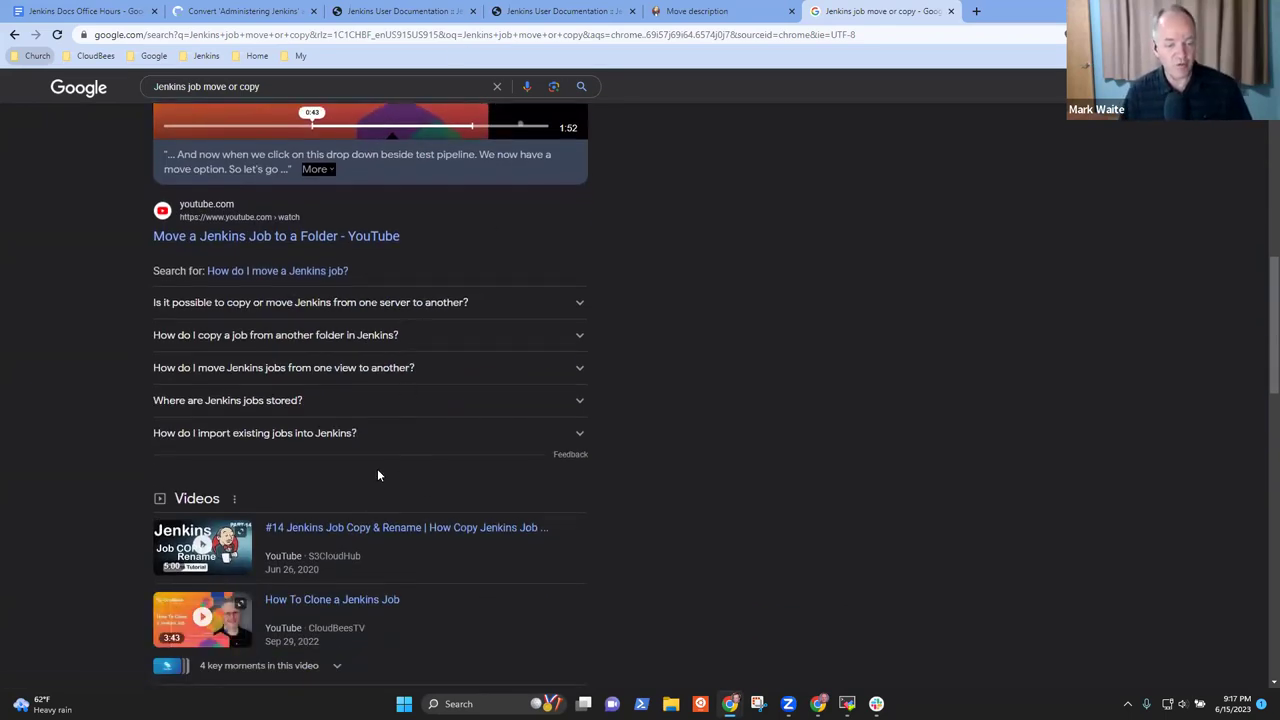
scroll(377, 470, "up", 2)
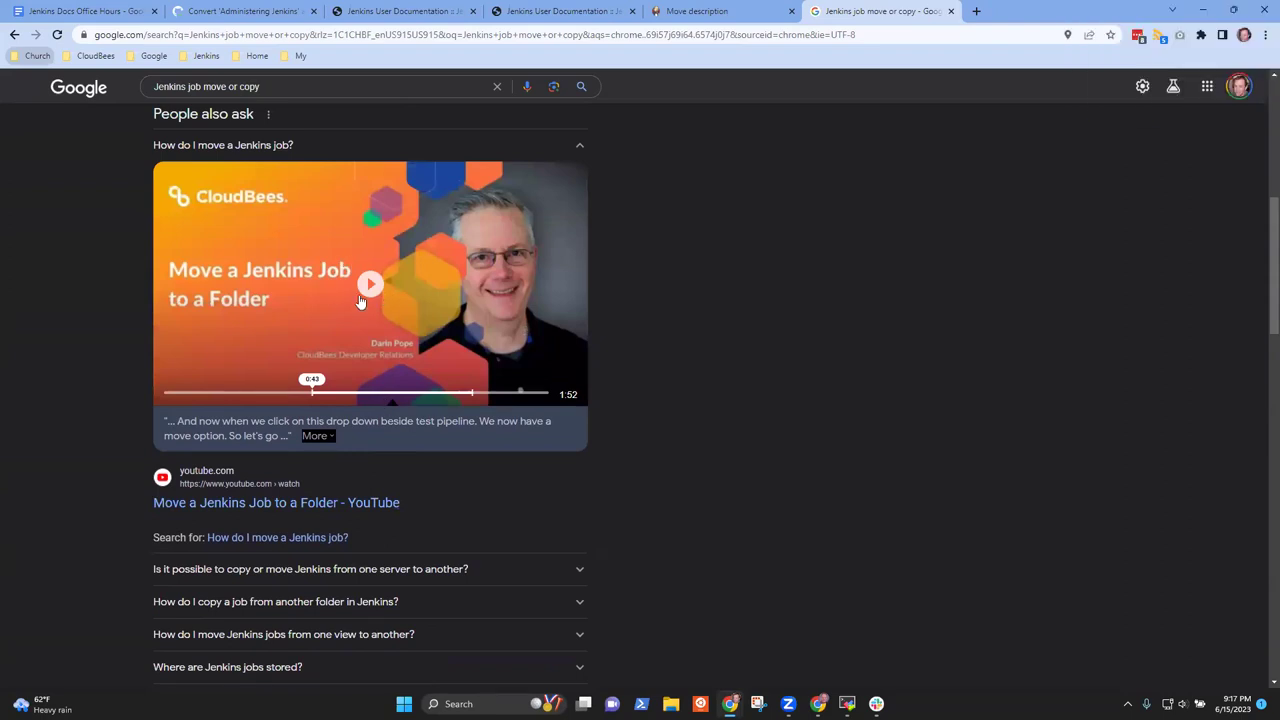
Play the Move a Jenkins Job to a Folder video, pause it, and copy its URL
right_click(354, 294)
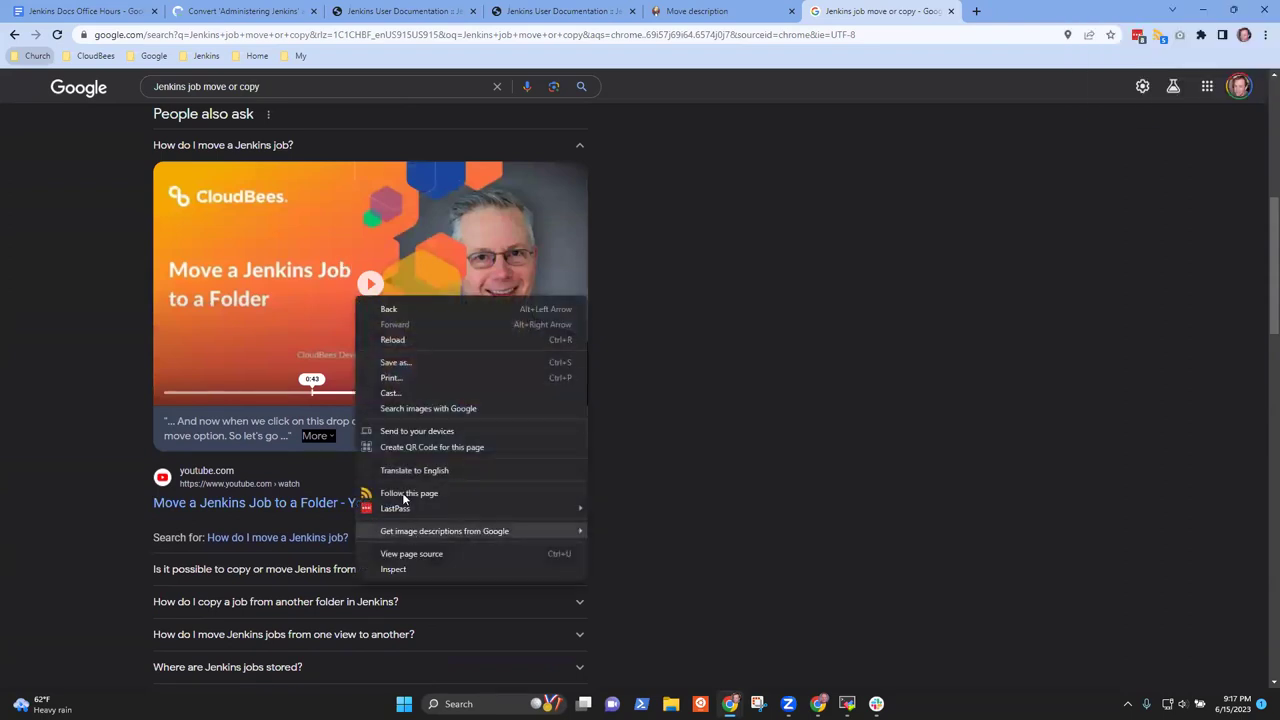
left_click(788, 315)
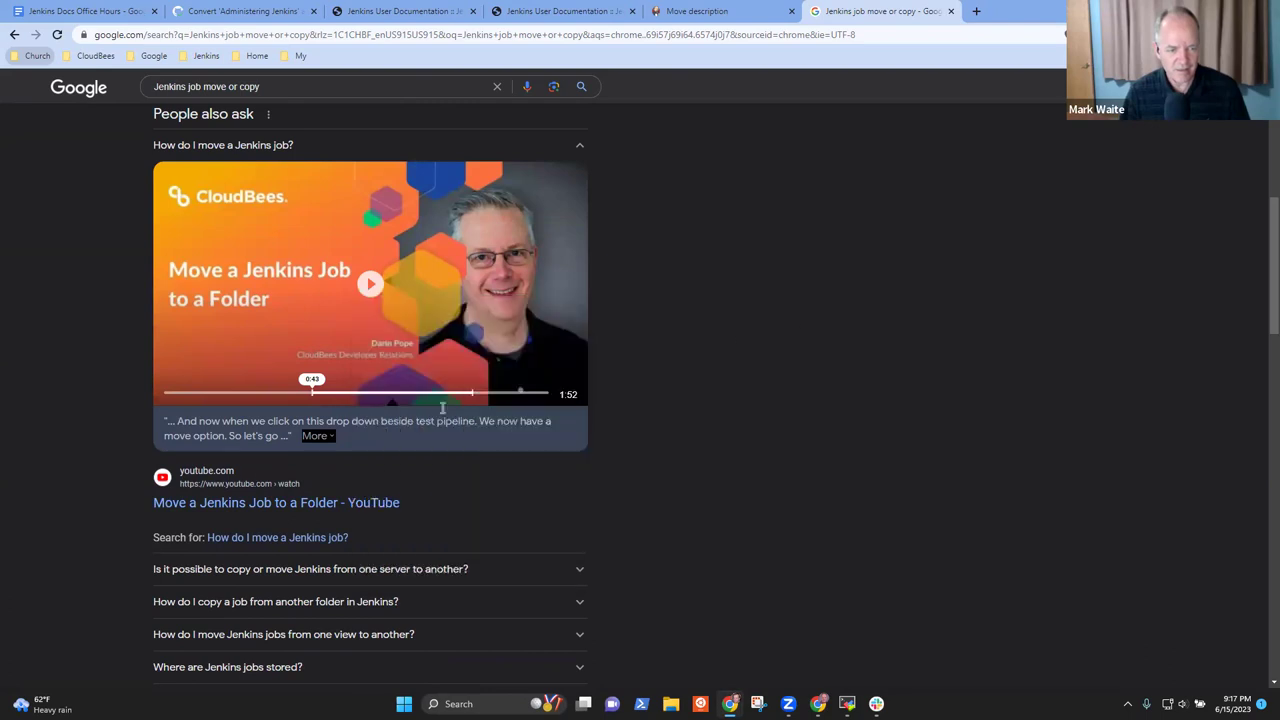
left_click(367, 296)
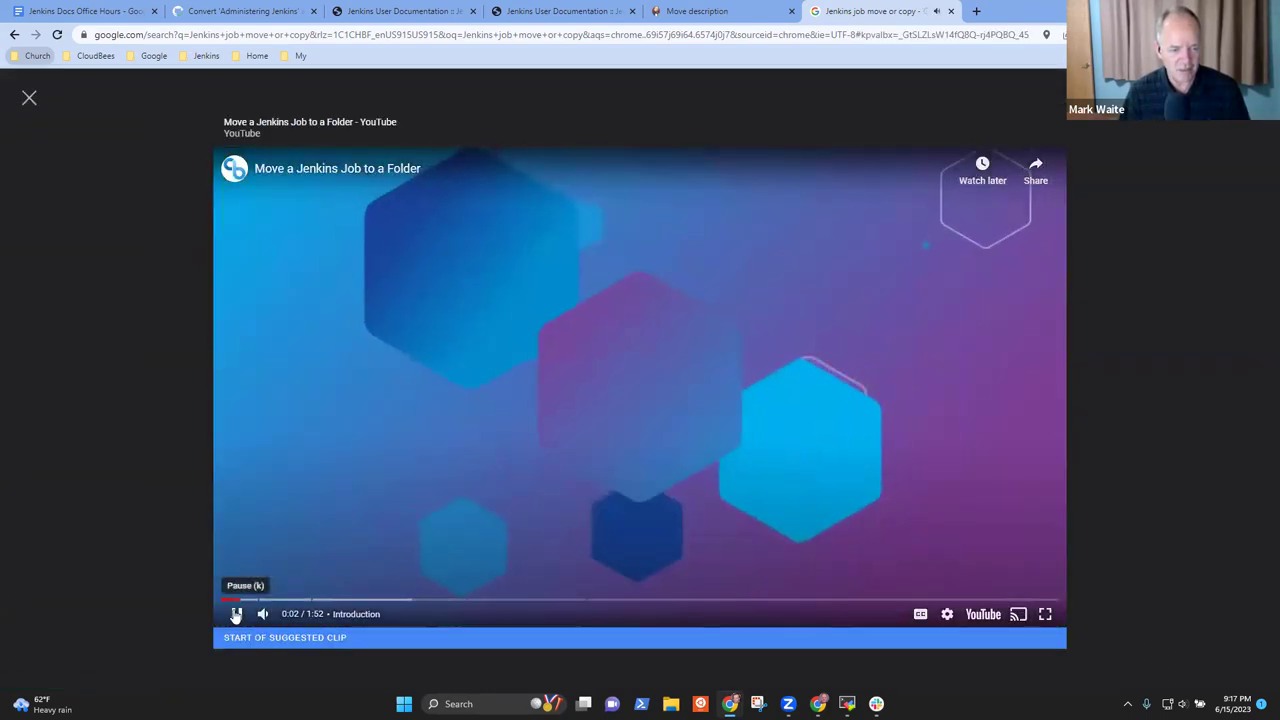
left_click(237, 614)
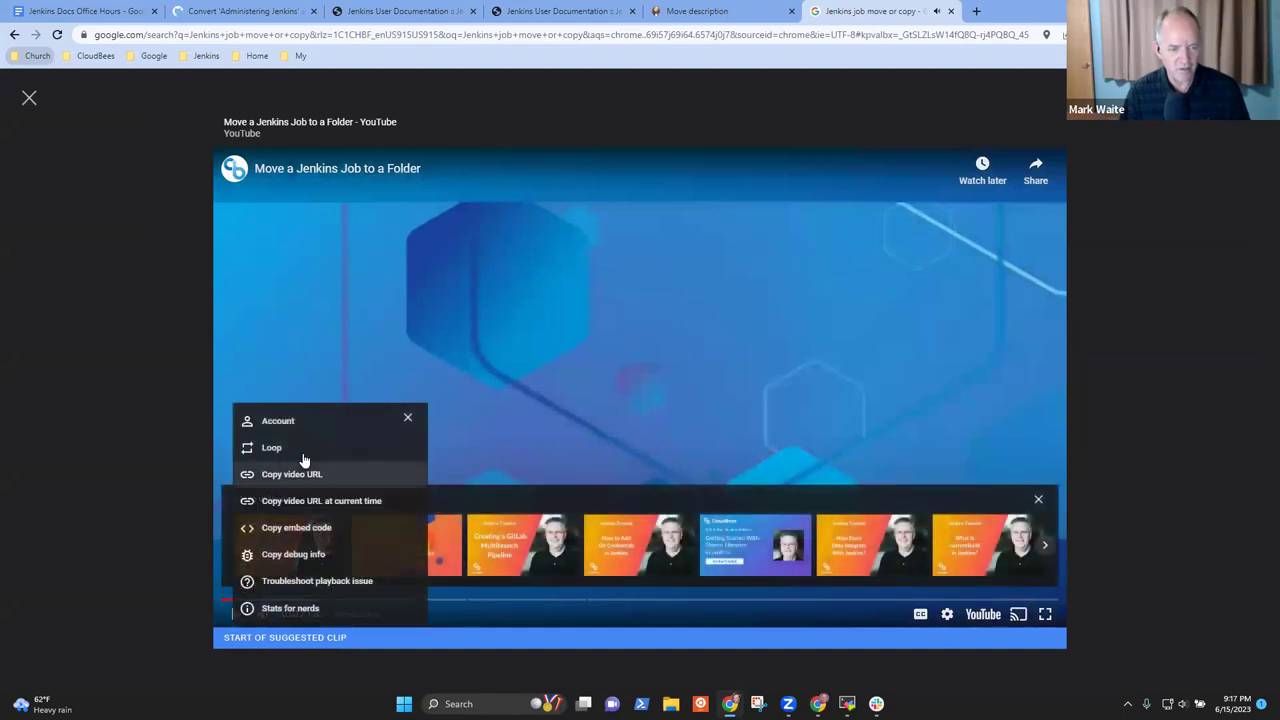
left_click(288, 474)
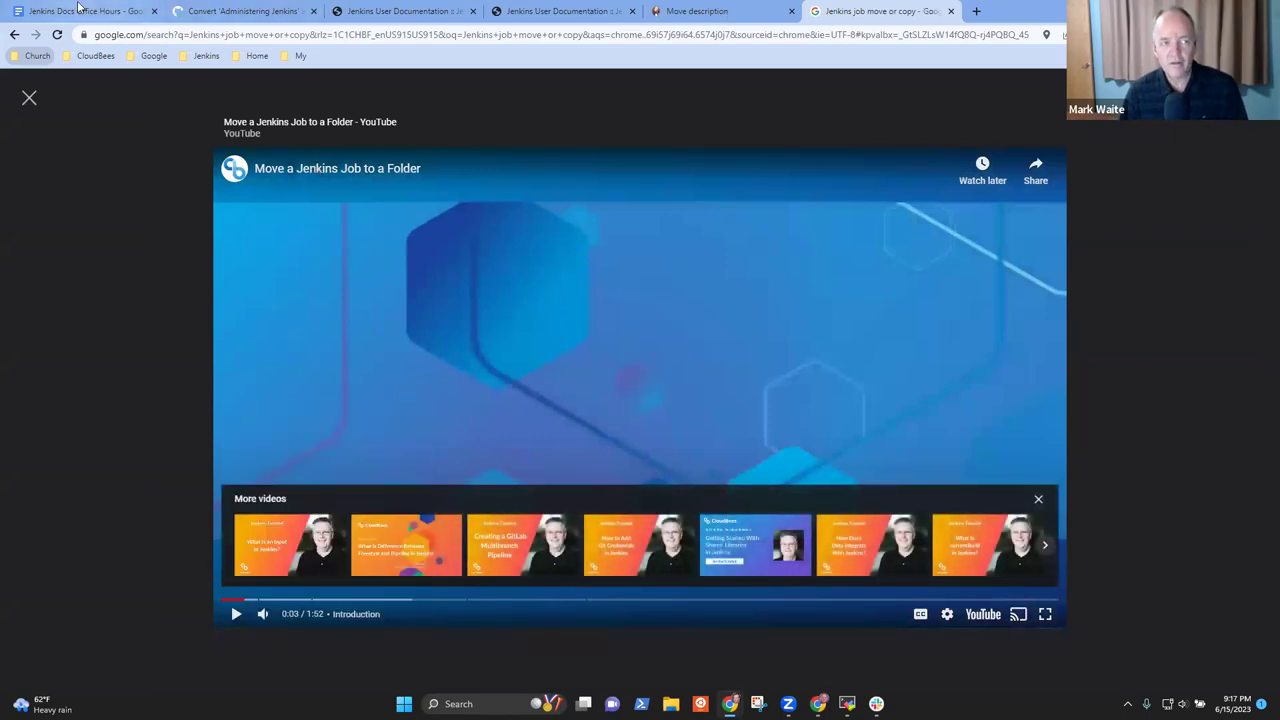
left_click(138, 14)
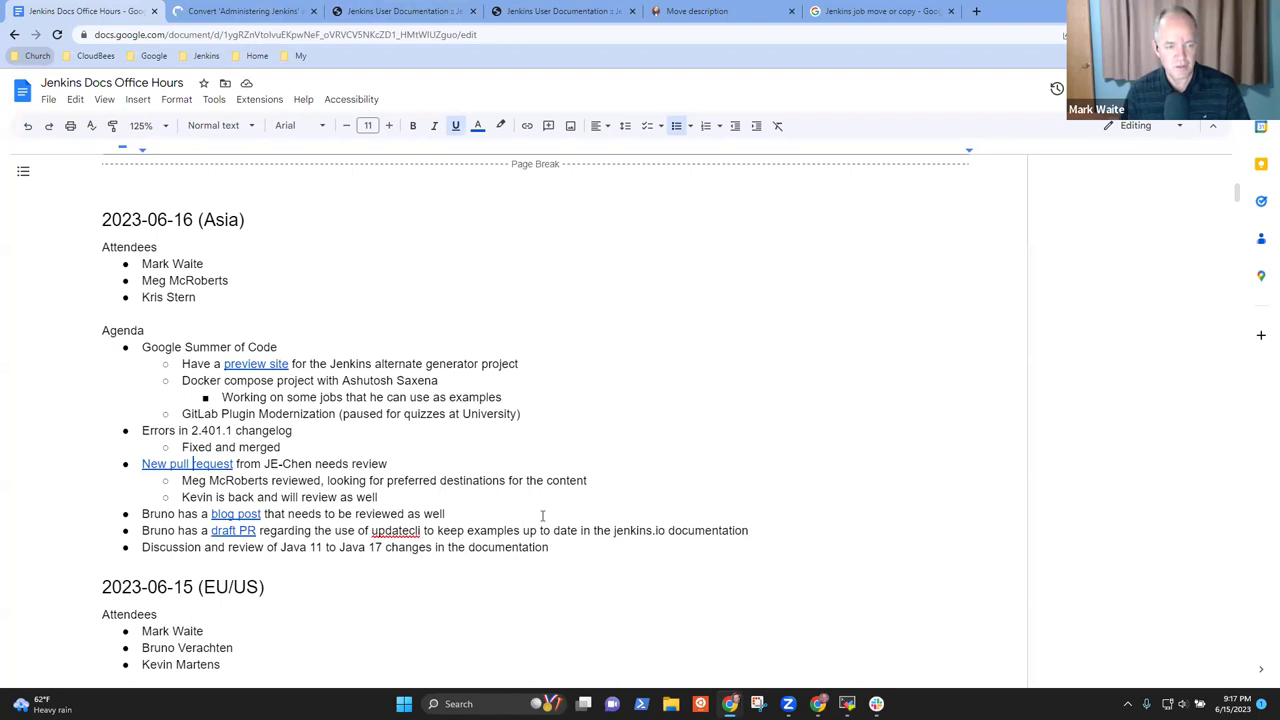
Add an indented sub-bullet 'Copy video available from' plus the video author's name under the review note
key("Return")
key("Tab")
type("Copy / move")
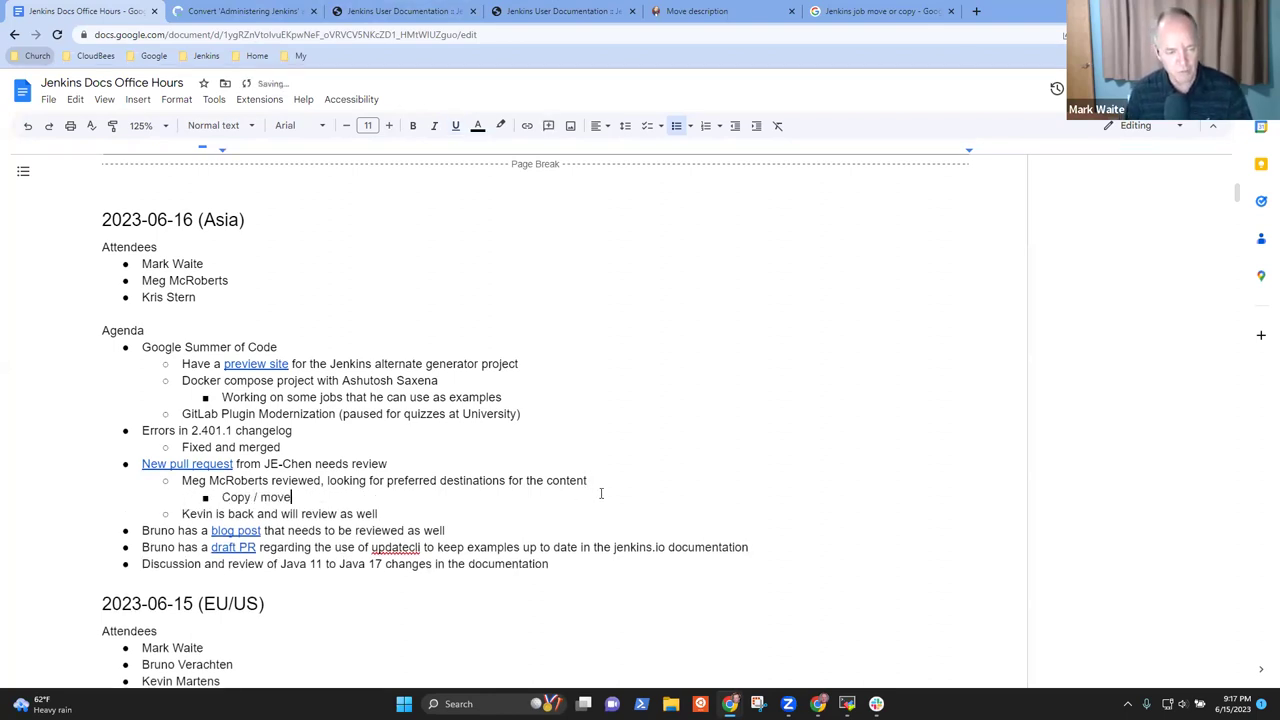
key("BackSpace")
key("BackSpace")
key("BackSpace")
key("BackSpace")
key("BackSpace")
key("BackSpace")
key("BackSpace")
type("video availab")
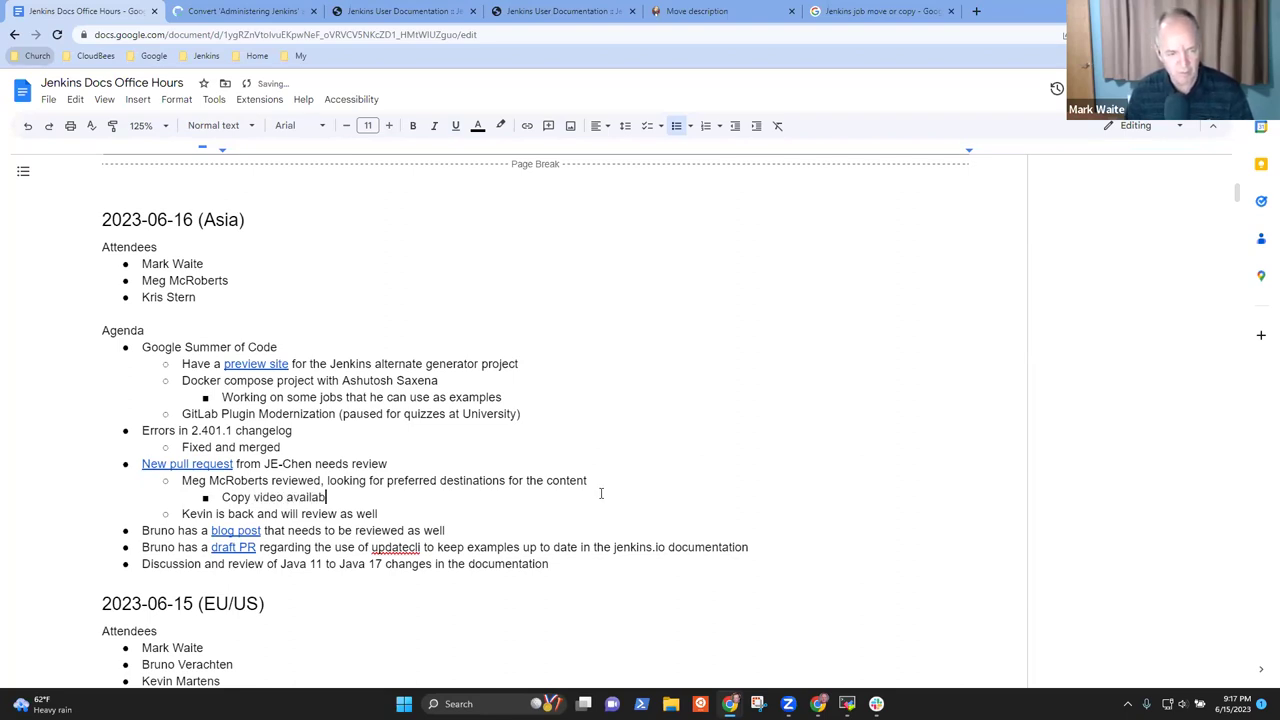
type("le from Dai")
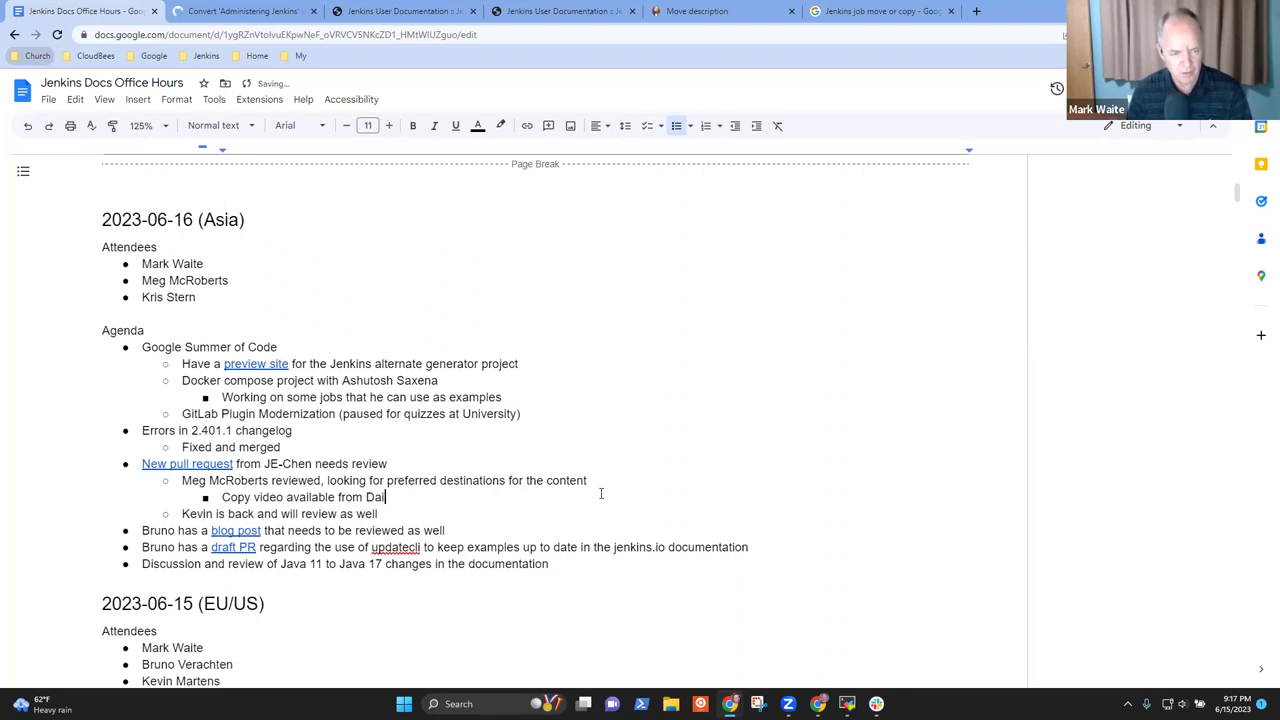
key("BackSpace")
type("rin Pope")
Add a 'Move video available from' bullet crediting the author, with the YouTube link pasted
key("Return")
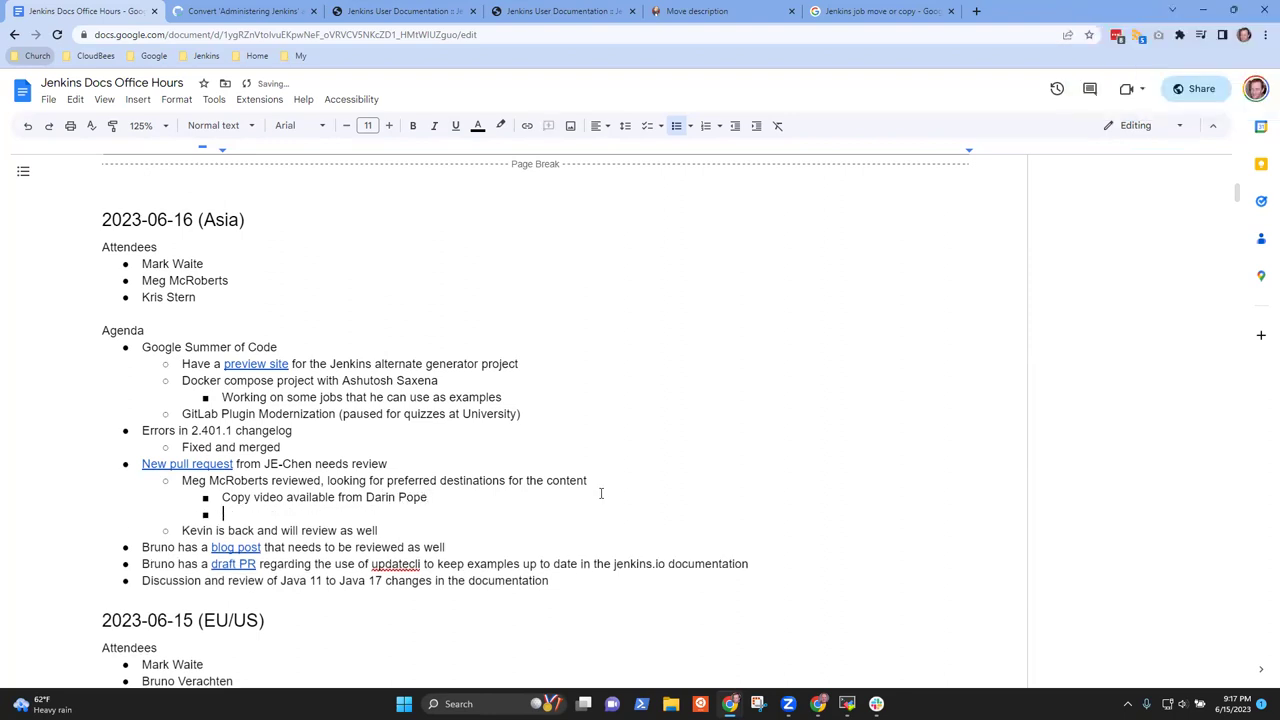
type("Move video availabl")
key("BackSpace")
key("BackSpace")
key("BackSpace")
key("BackSpace")
type("ailable from Darin")
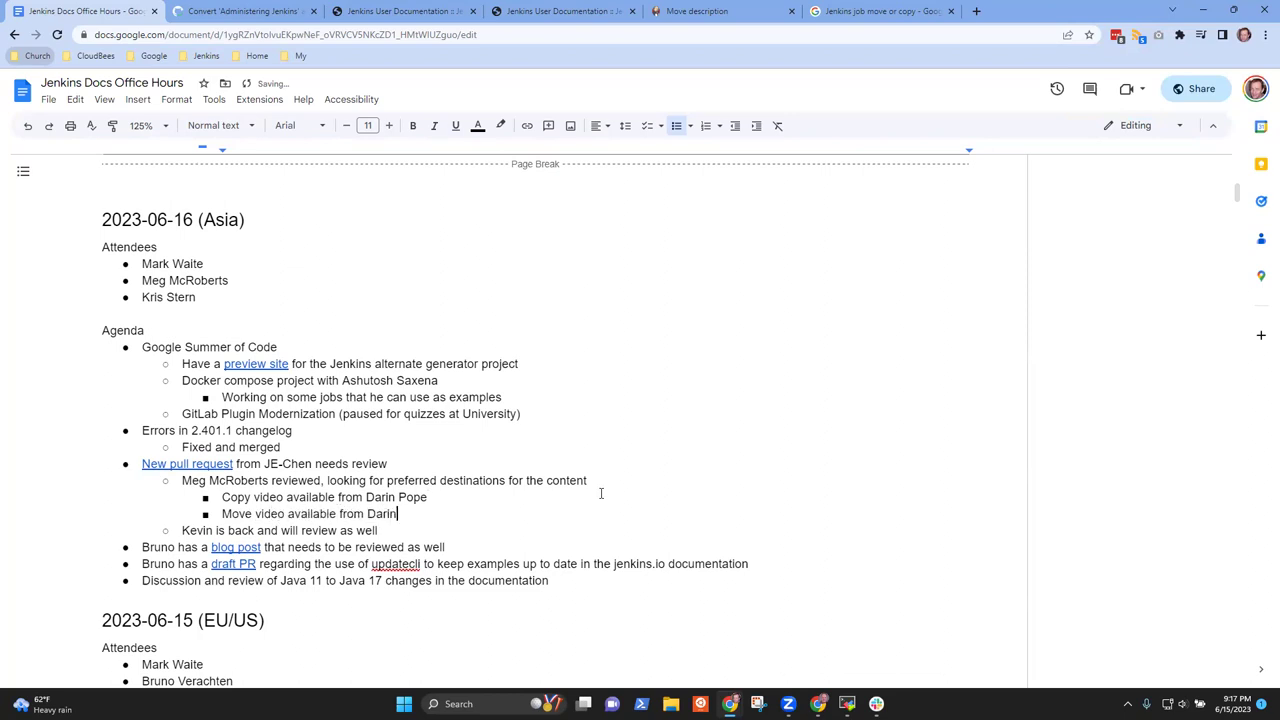
type(" Pope -")
key("ctrl+v")
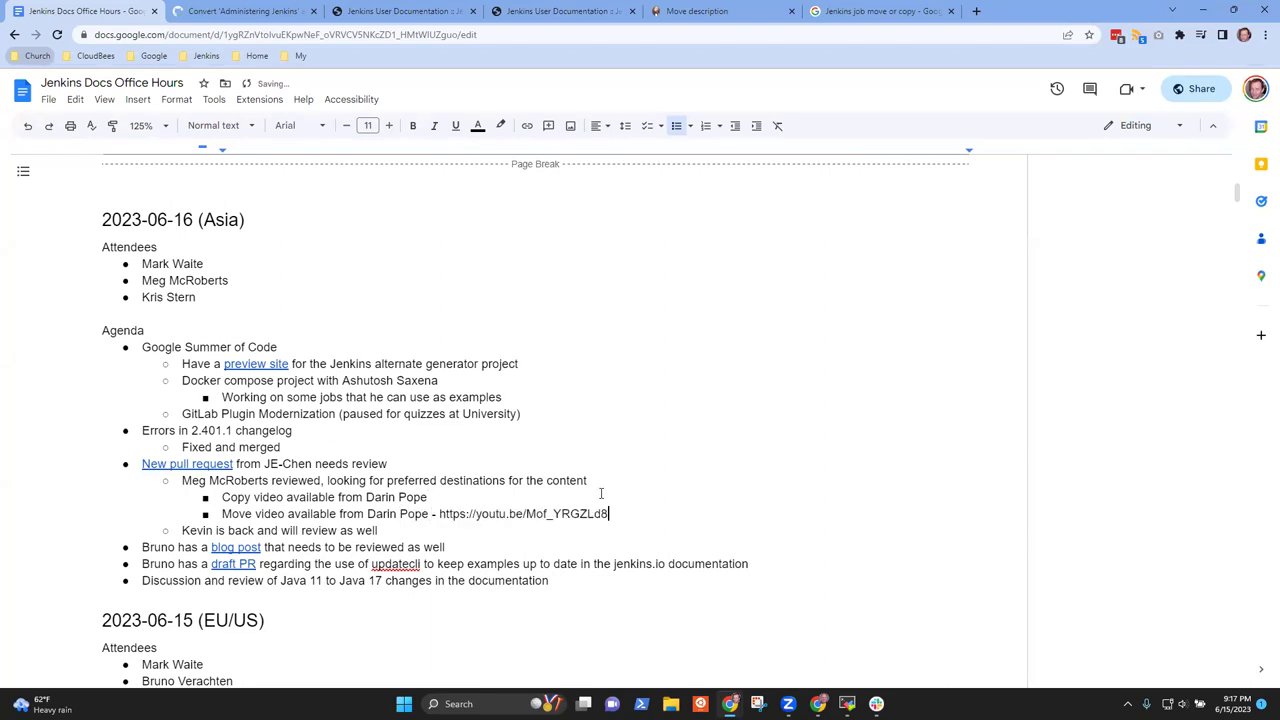
left_click(880, 11)
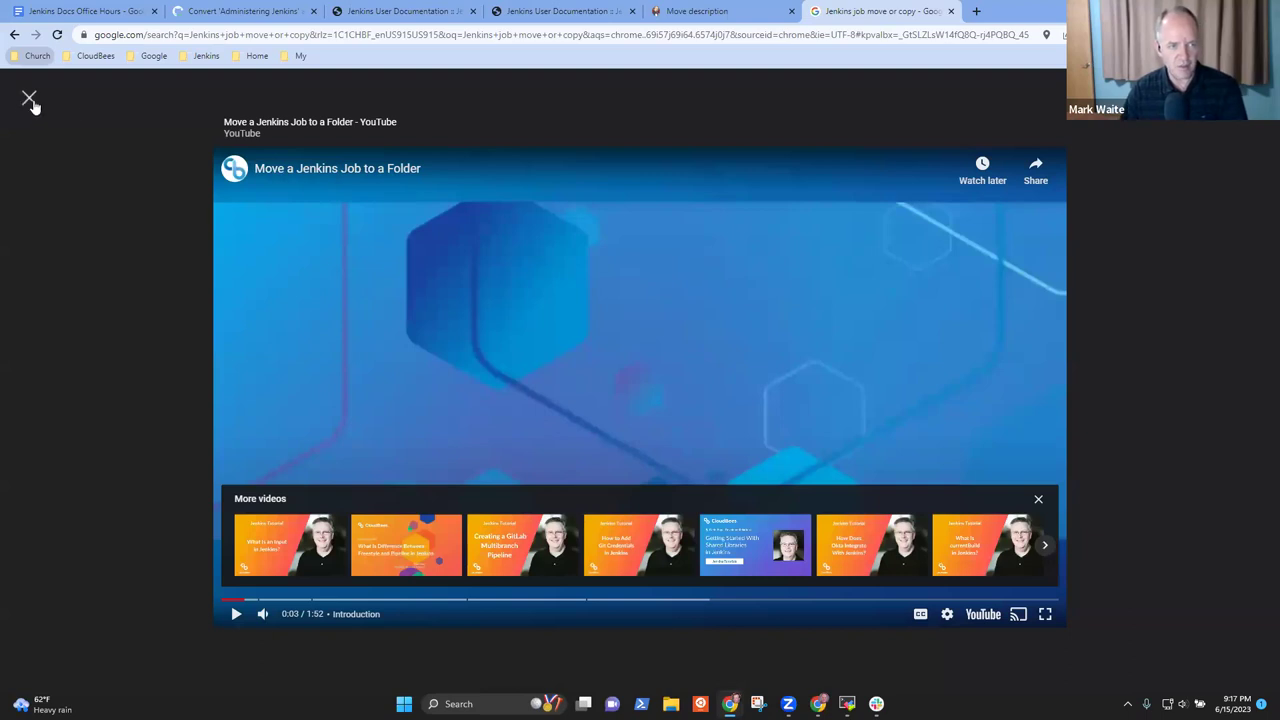
Open the How To Clone a Jenkins Job video, pause it, and copy its link
left_click(30, 98)
scroll(507, 375, "down", 4)
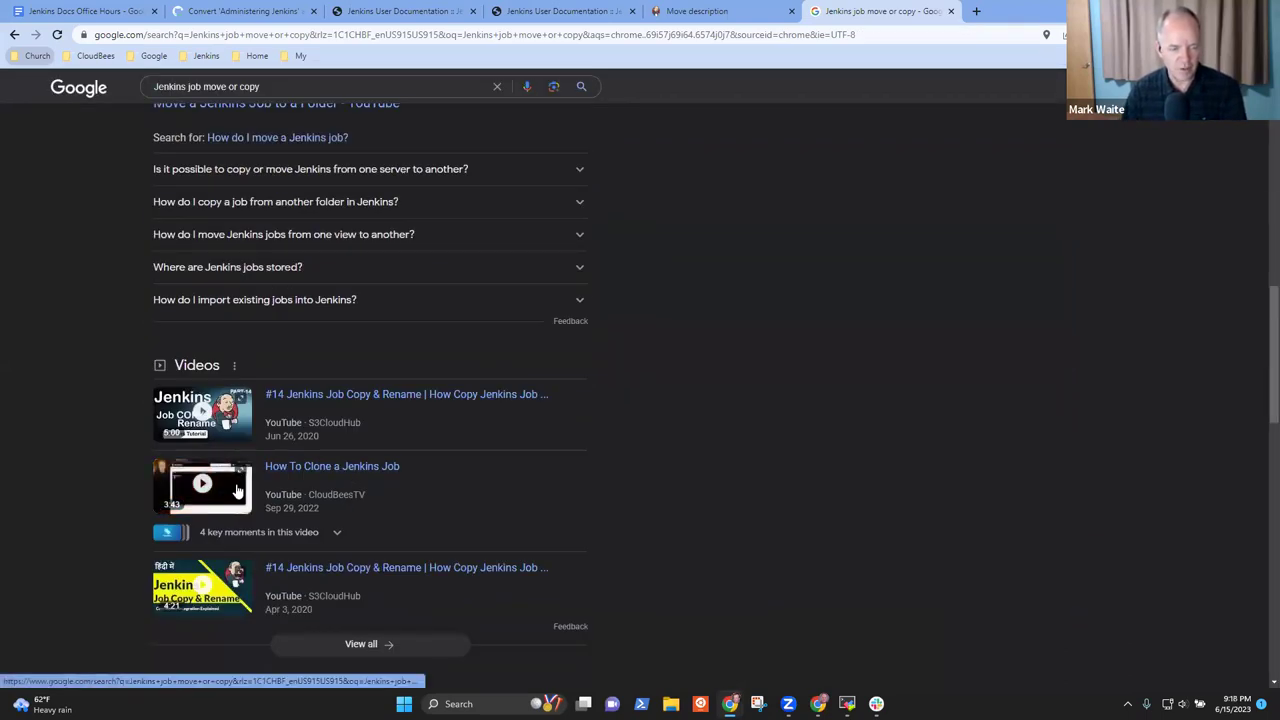
left_click(369, 466)
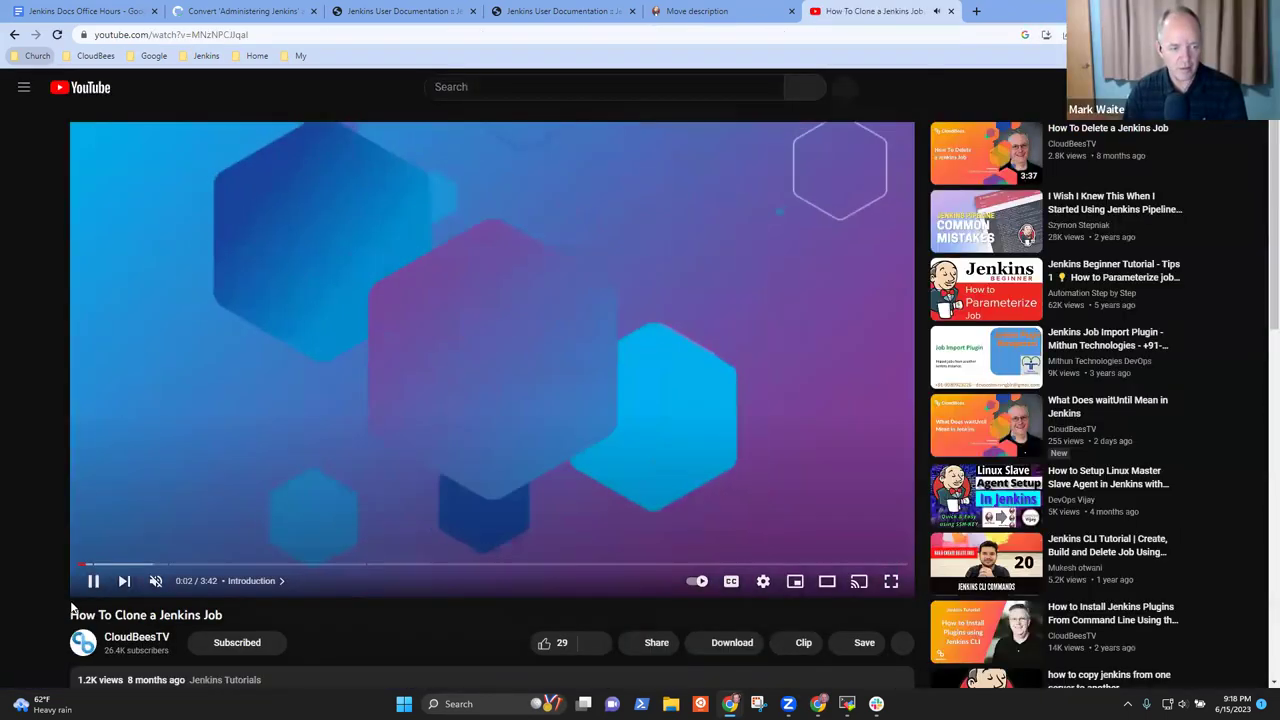
left_click(92, 580)
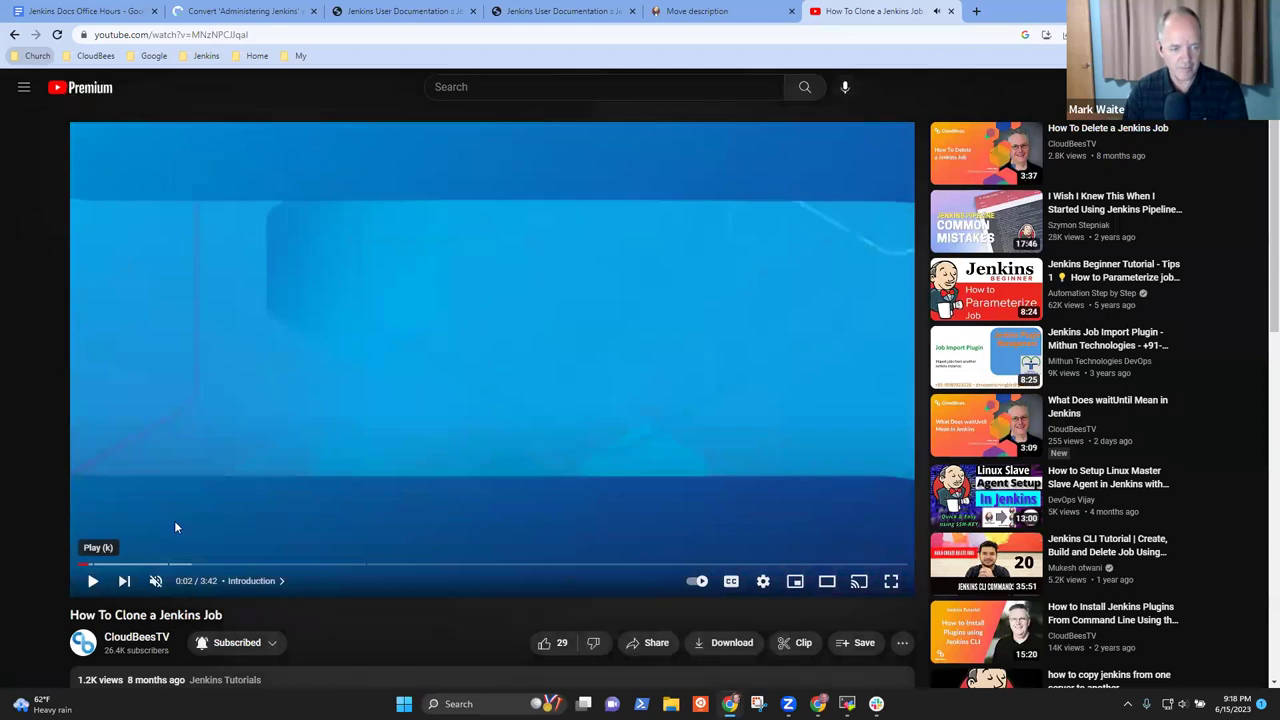
right_click(90, 580)
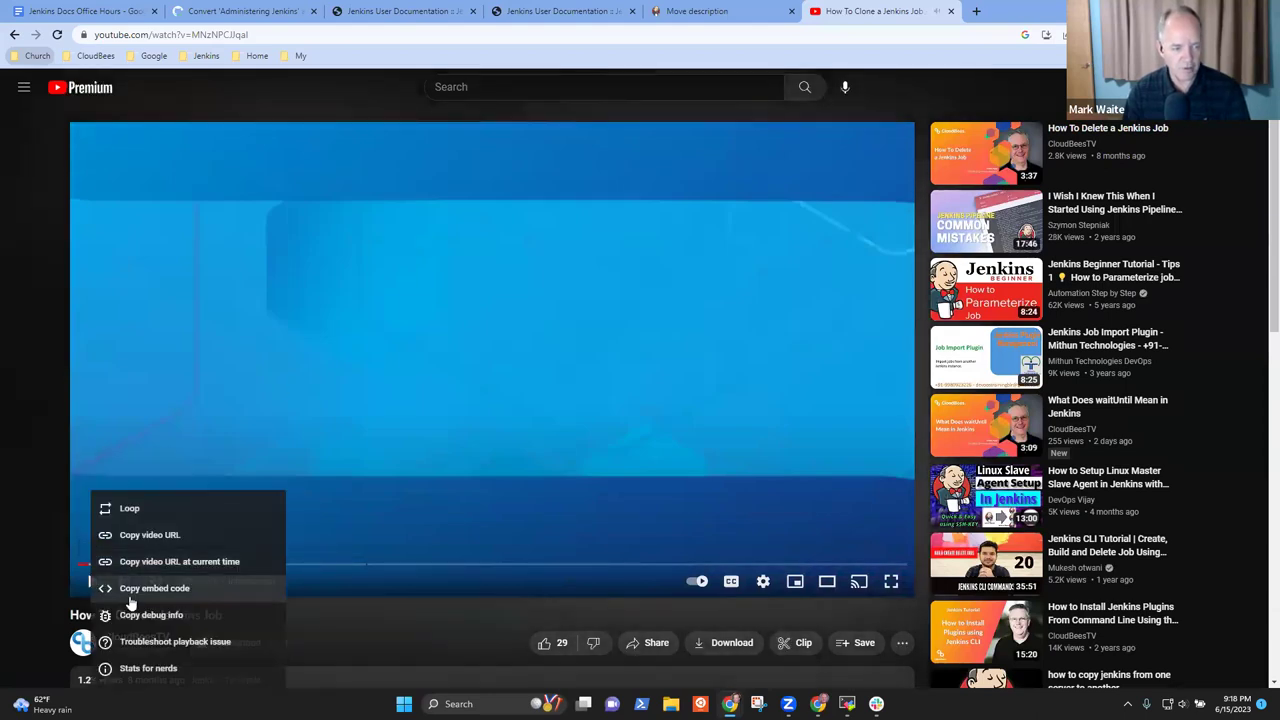
left_click(134, 531)
Cycle through the open tabs, ending on the Jenkins User Documentation 2.1 preview
left_click(670, 8)
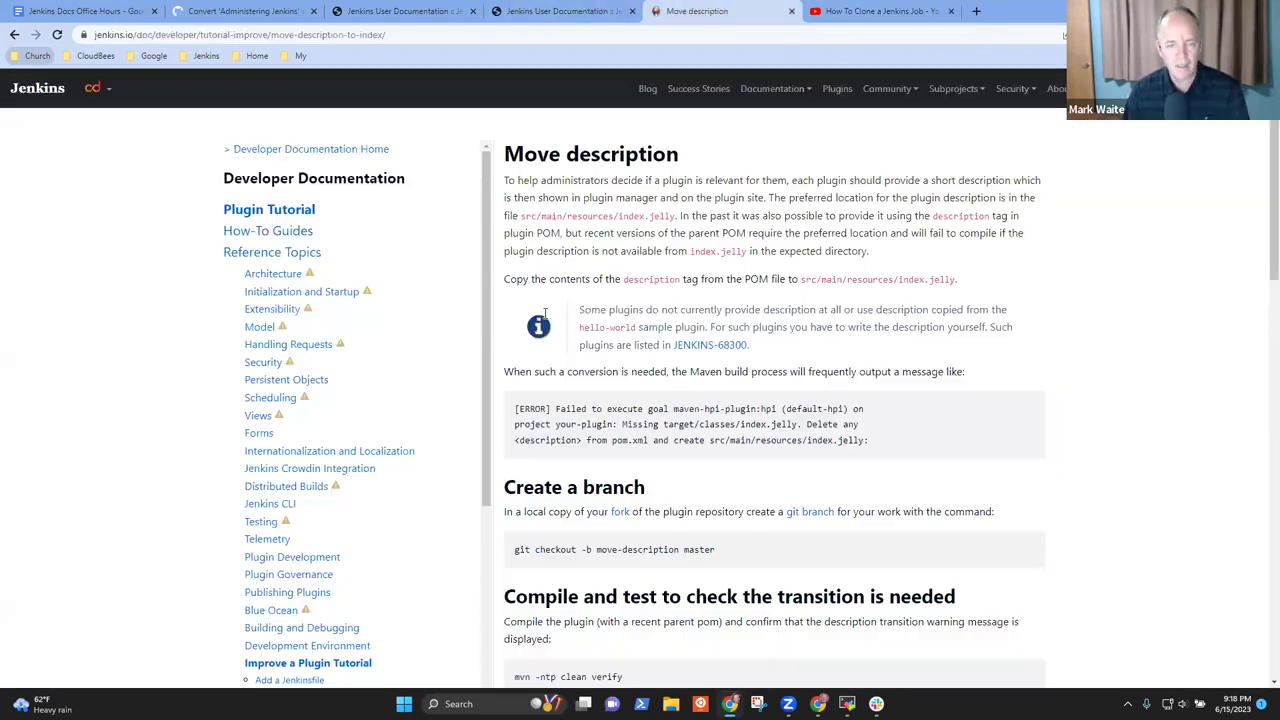
left_click(234, 12)
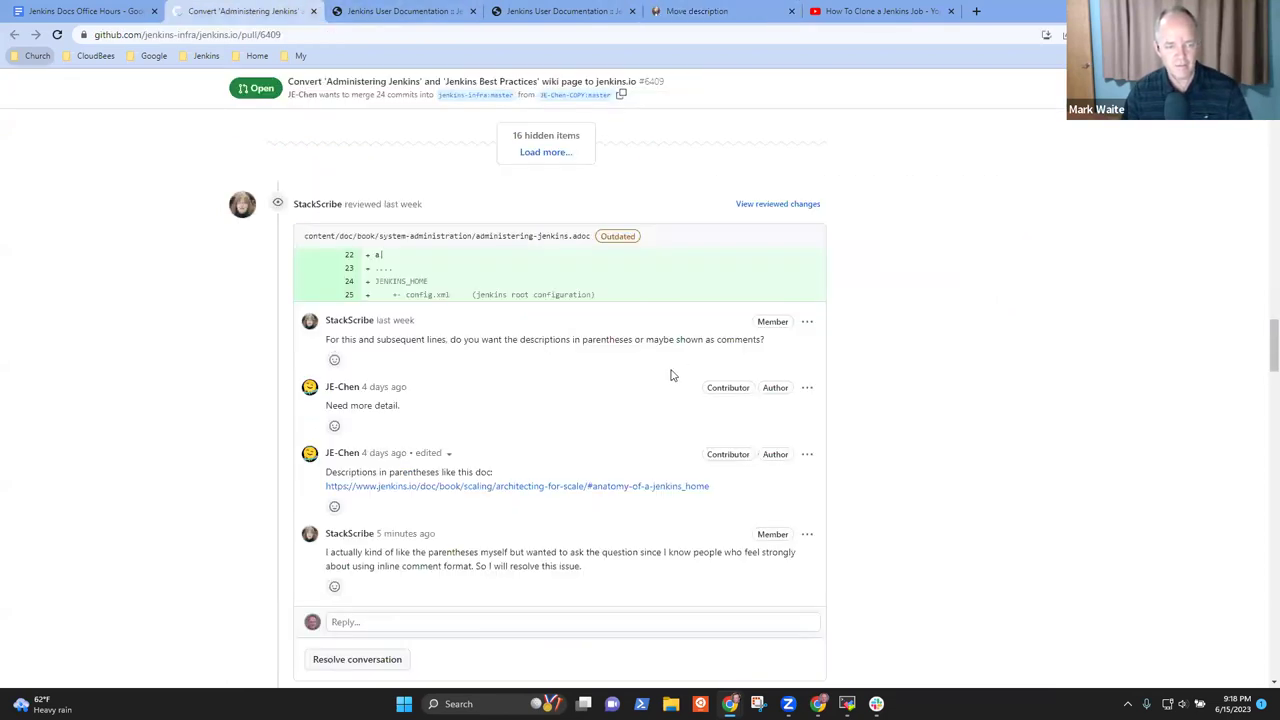
left_click(878, 14)
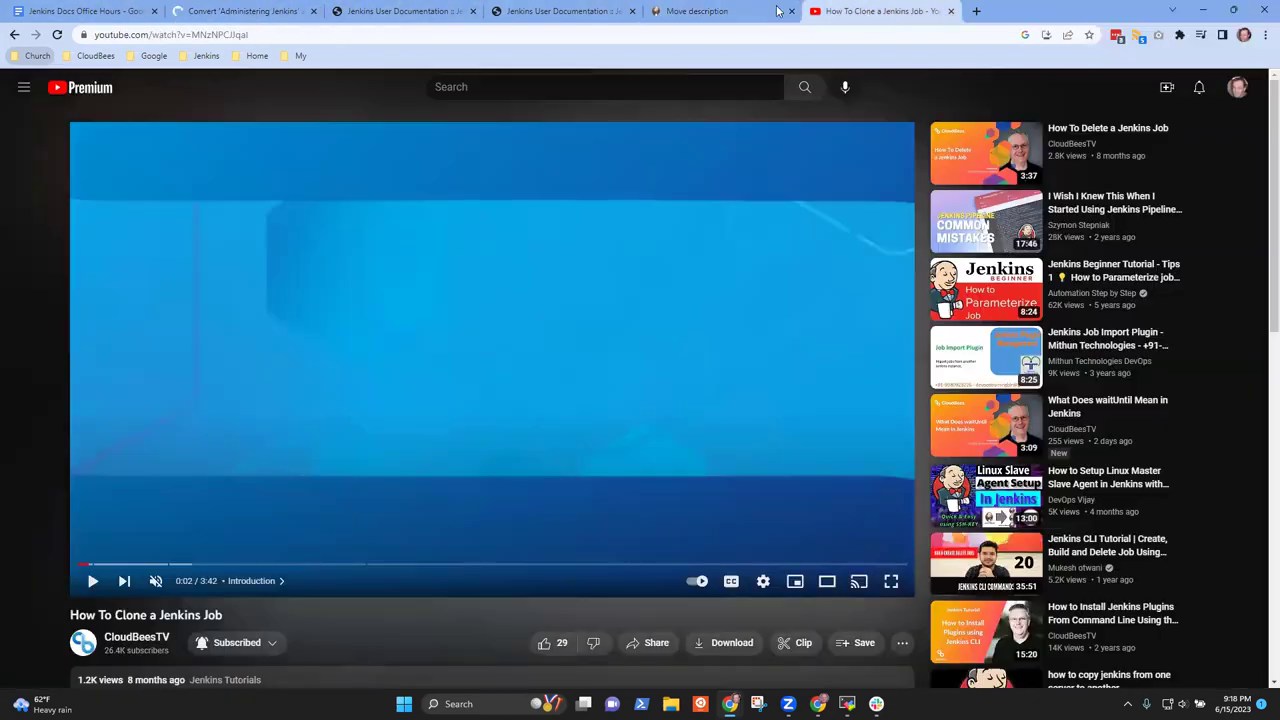
left_click(728, 11)
left_click(552, 14)
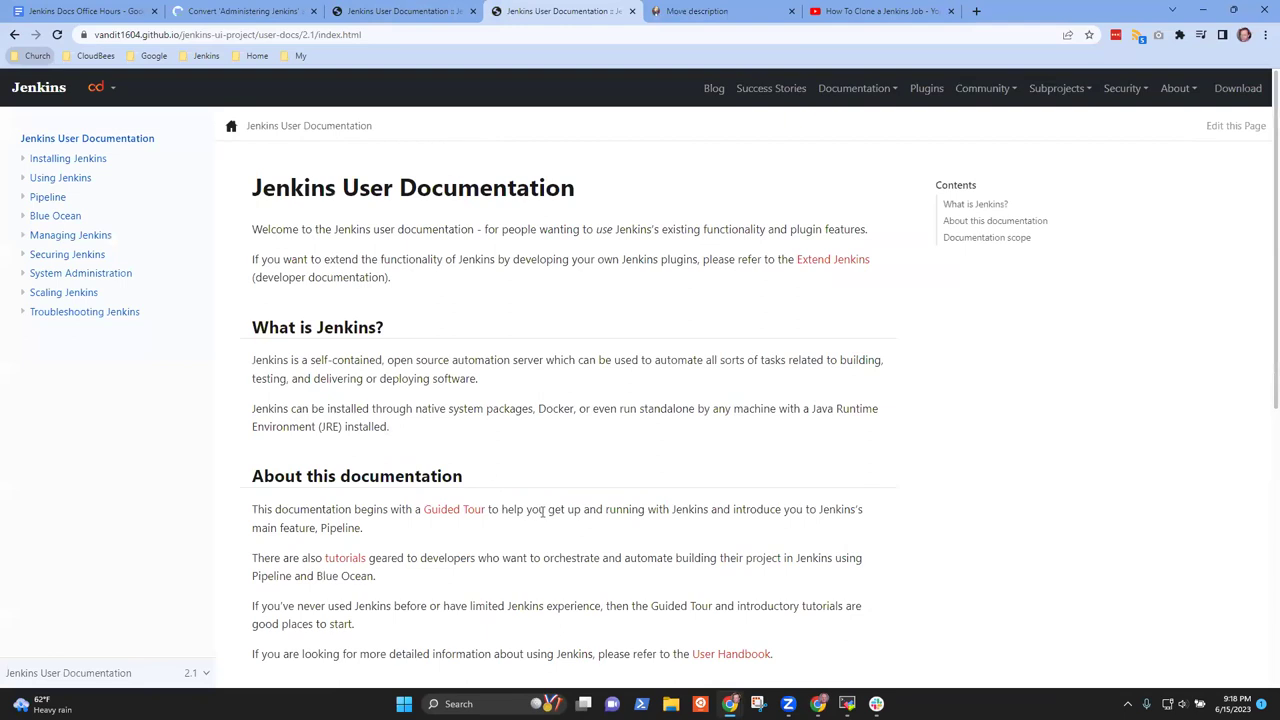
Paste the clone-job video link after ' - ' on the Copy video line of the notes
left_click(100, 11)
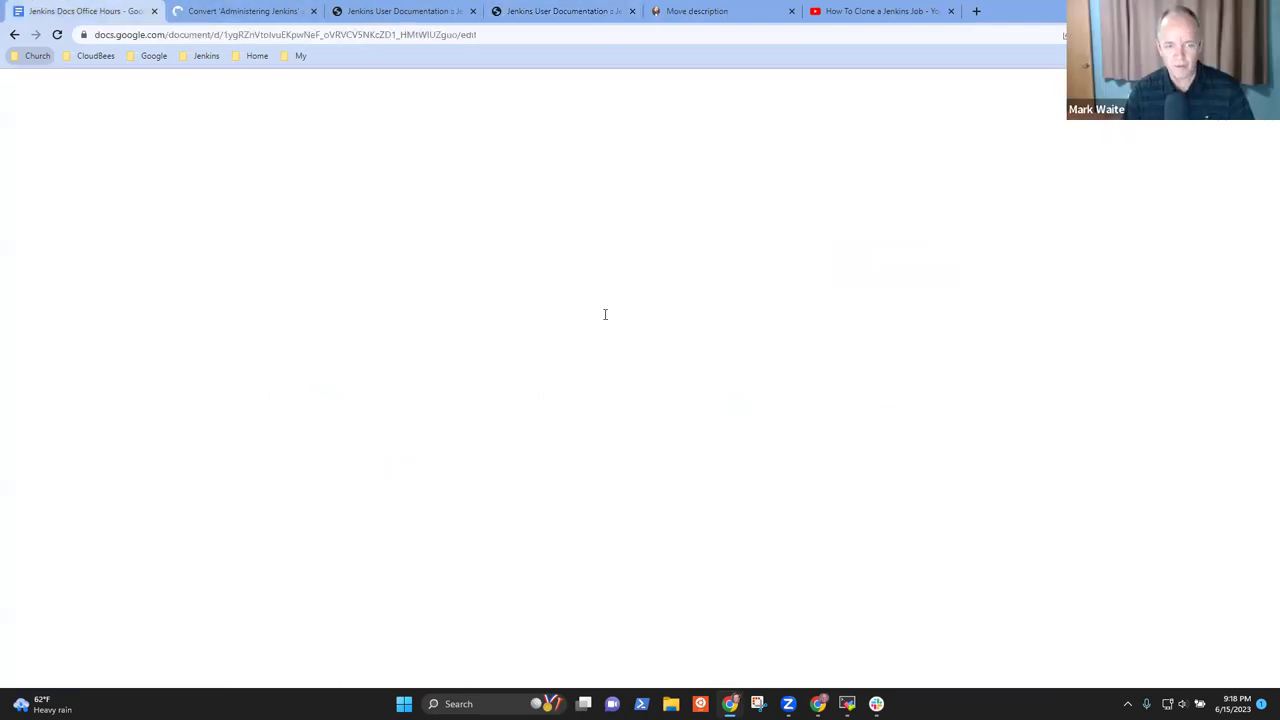
type("-")
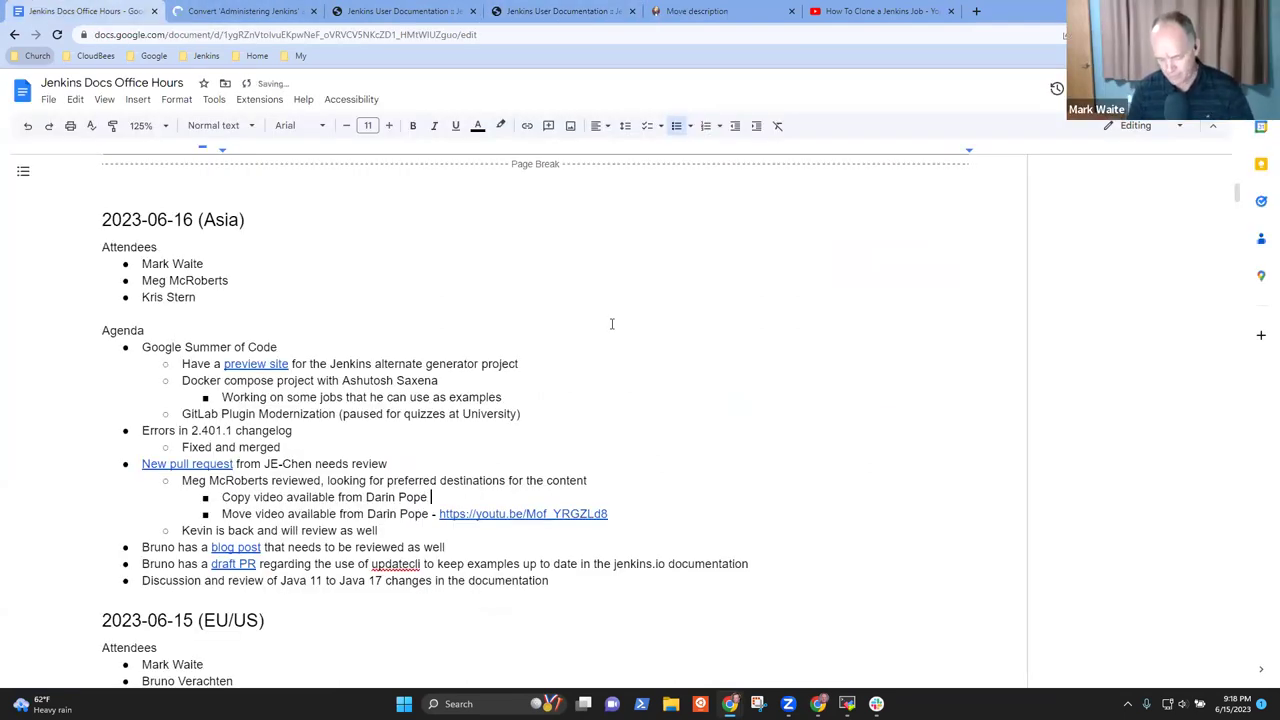
key("ctrl+v")
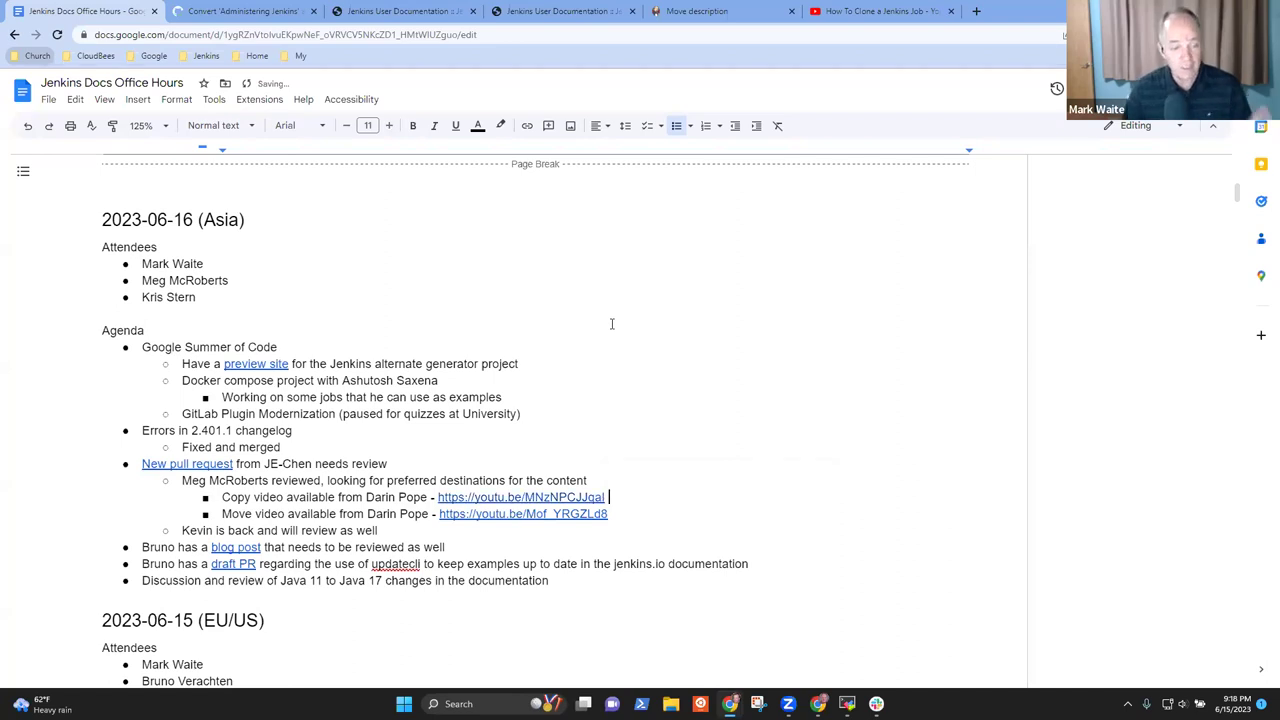
left_click(240, 12)
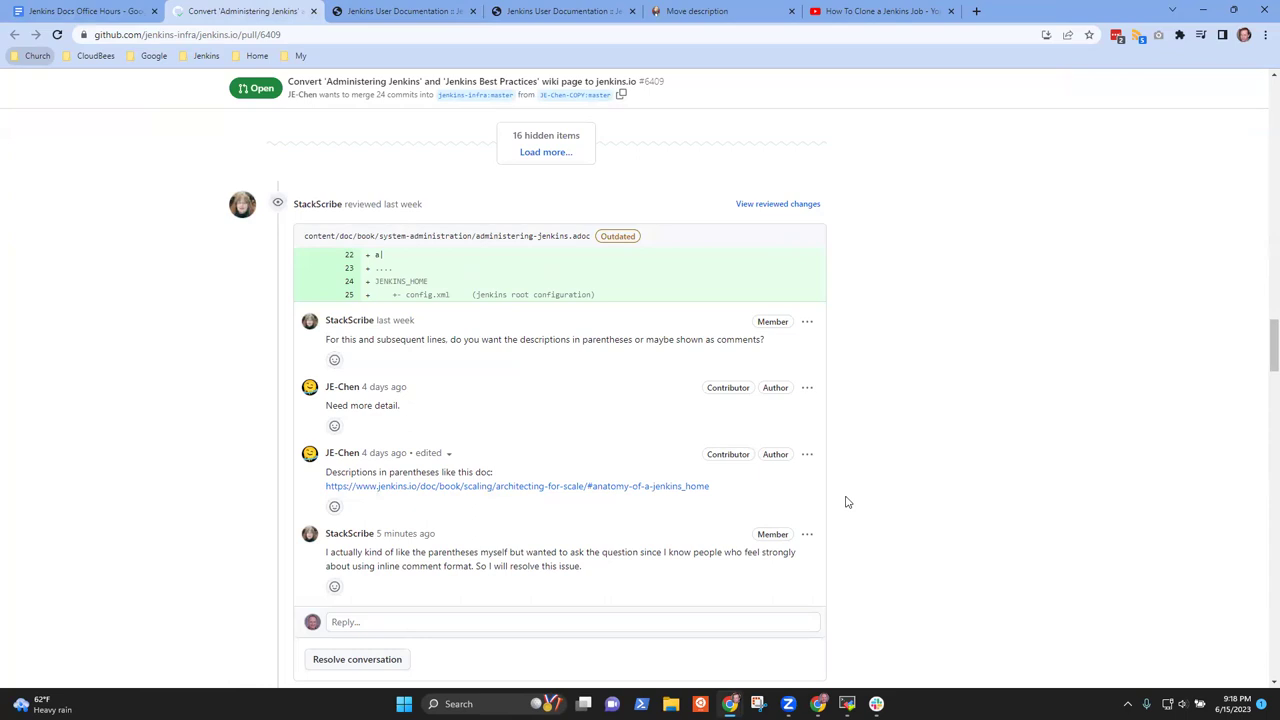
scroll(850, 505, "down", 1)
scroll(883, 520, "down", 5)
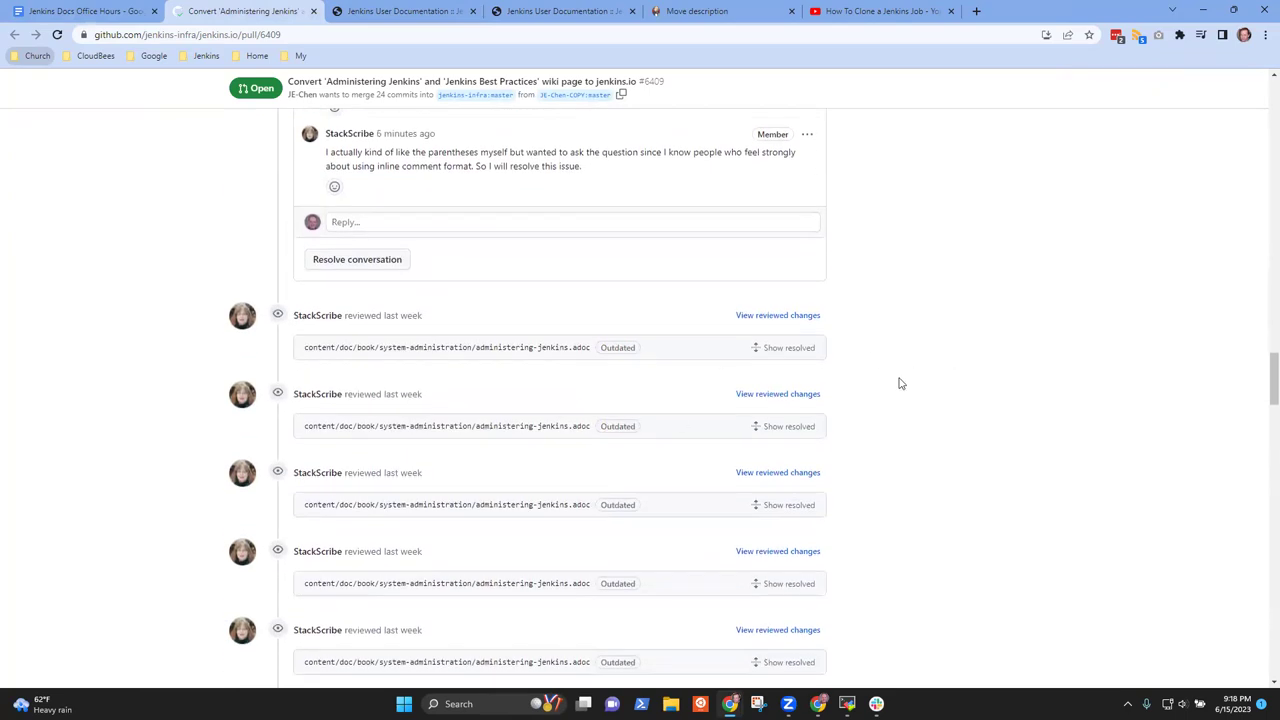
scroll(930, 380, "down", 4)
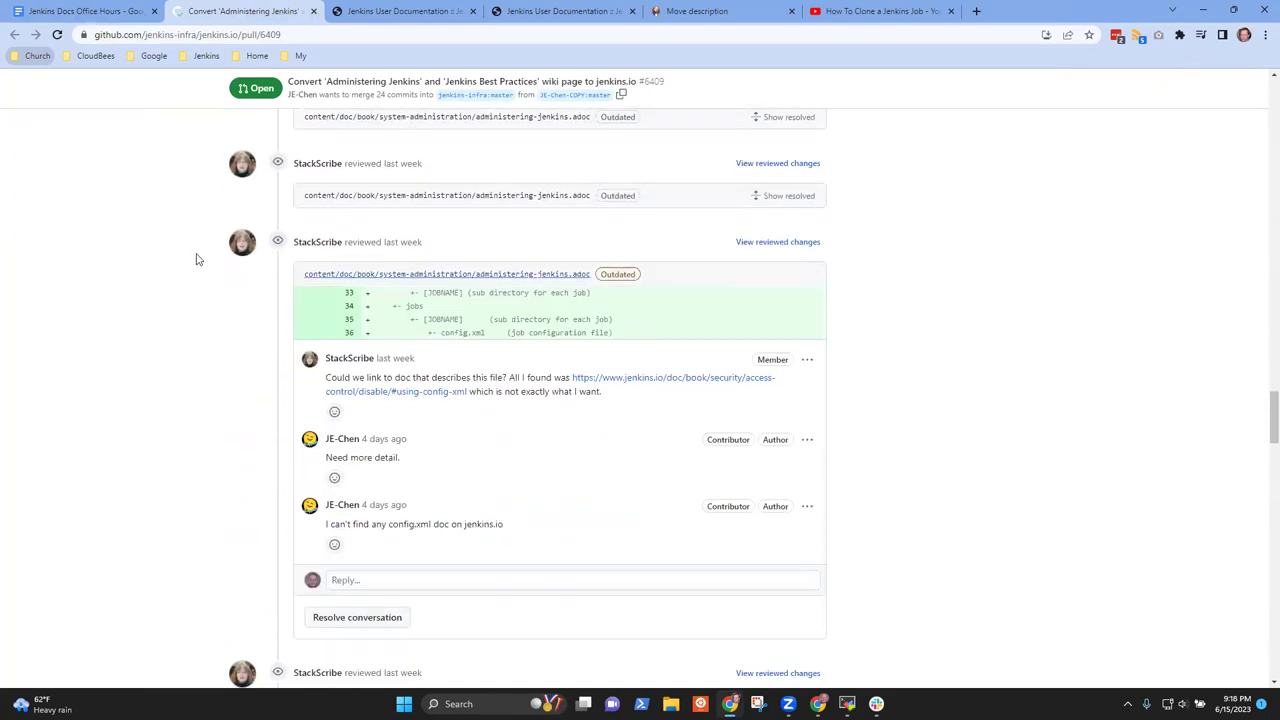
scroll(524, 330, "down", 7)
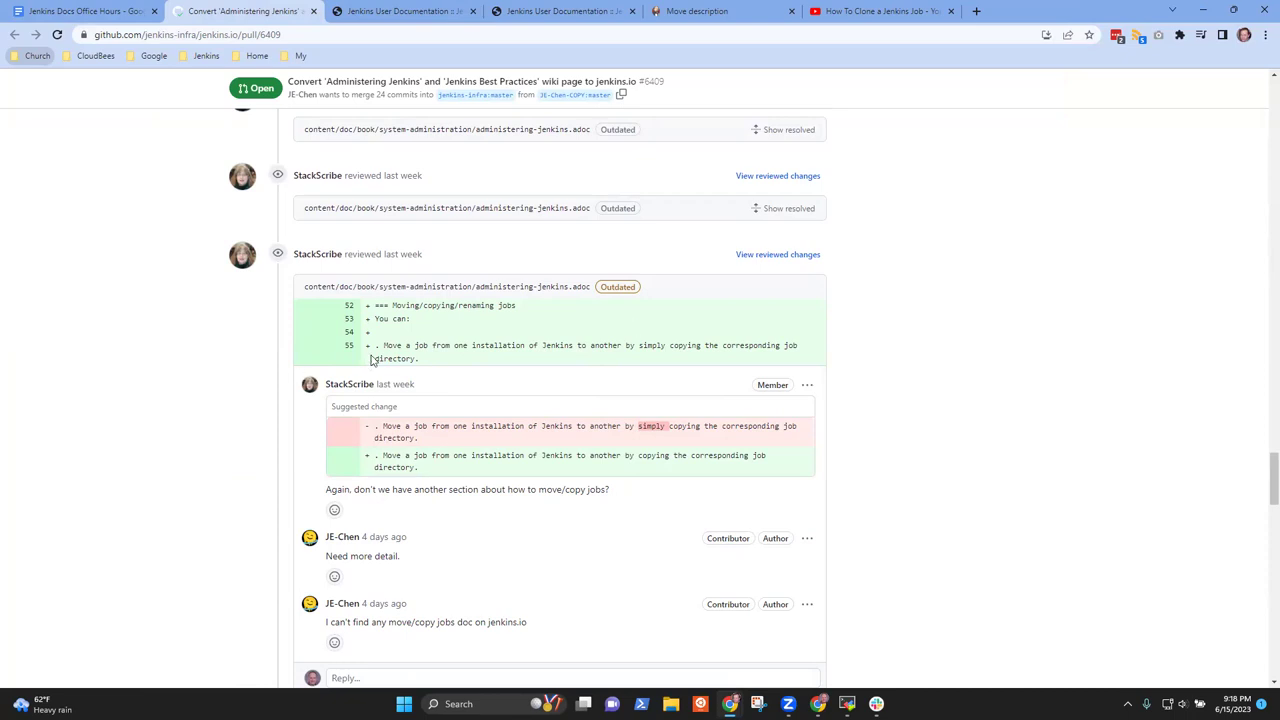
scroll(370, 350, "down", 2)
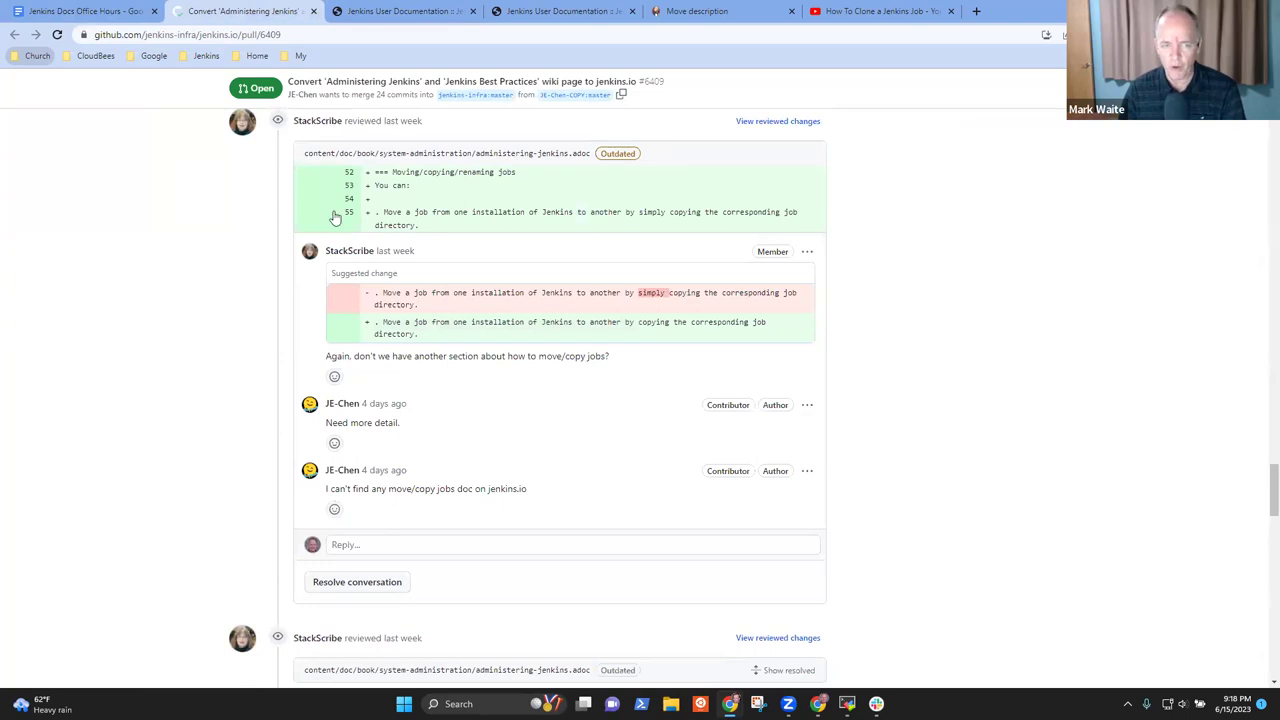
left_click_drag(416, 228, 374, 217)
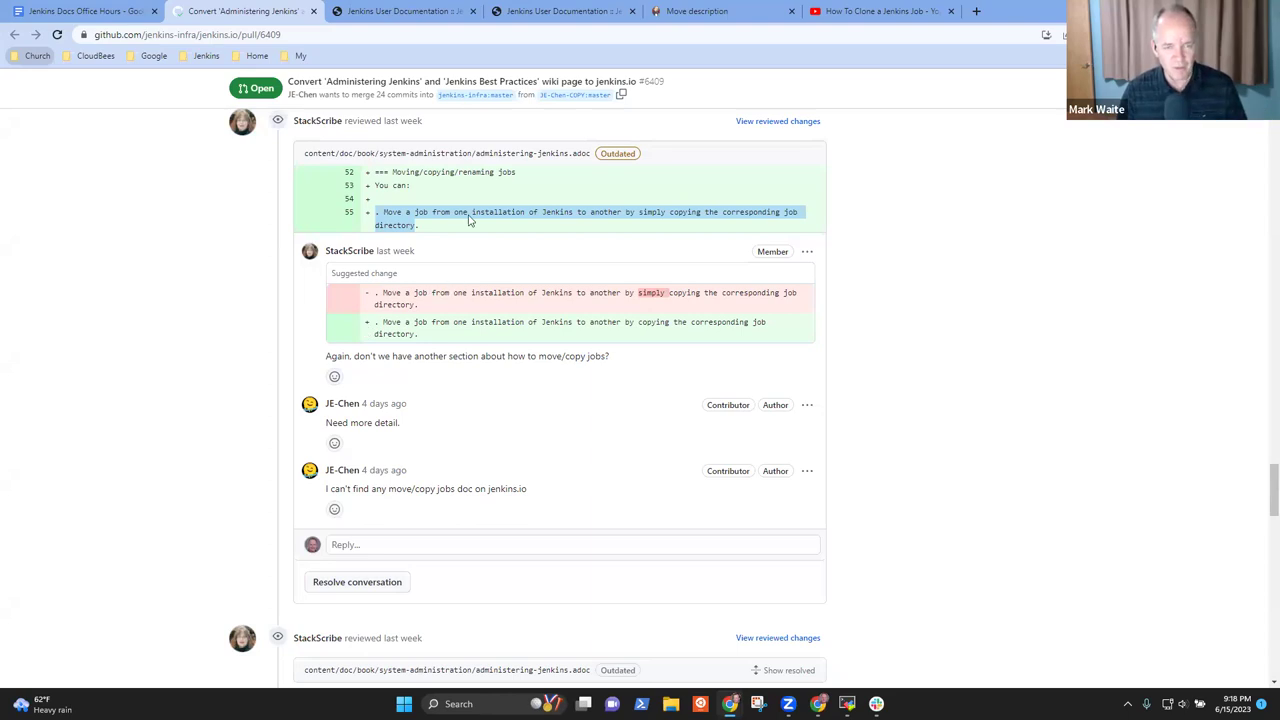
left_click(411, 240)
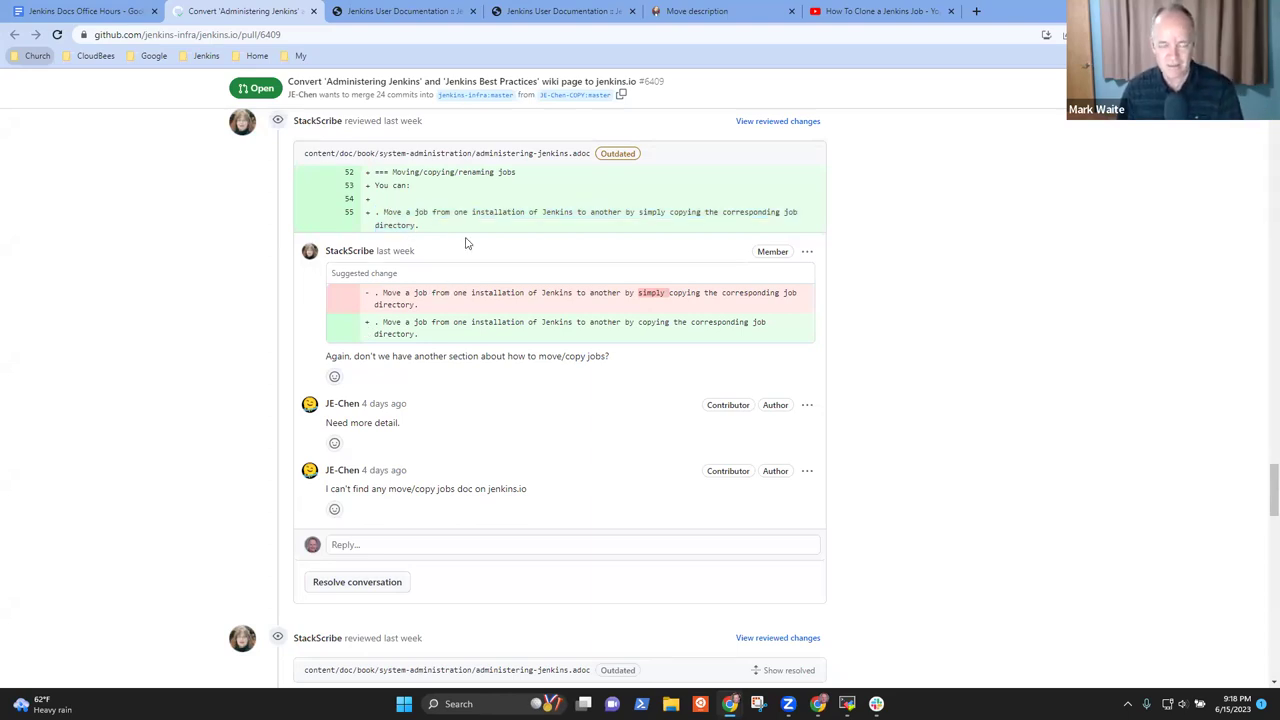
left_click_drag(423, 237, 350, 212)
left_click(415, 225)
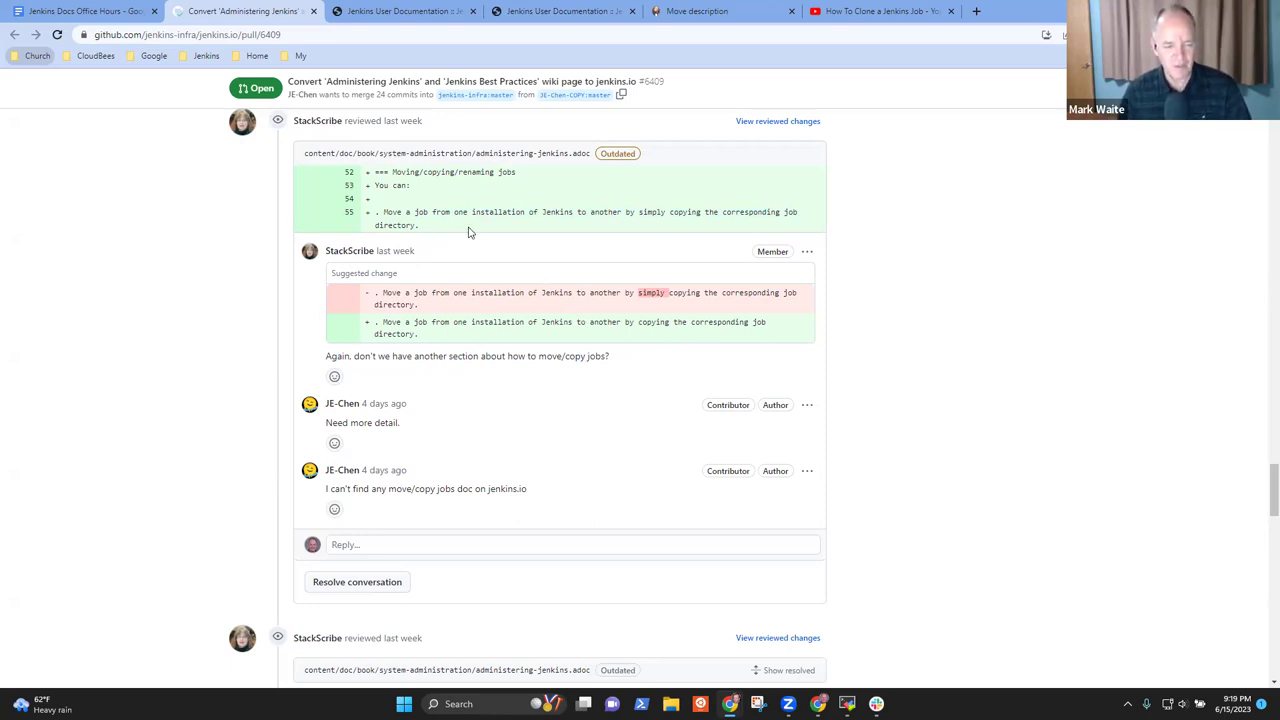
scroll(469, 271, "up", 2)
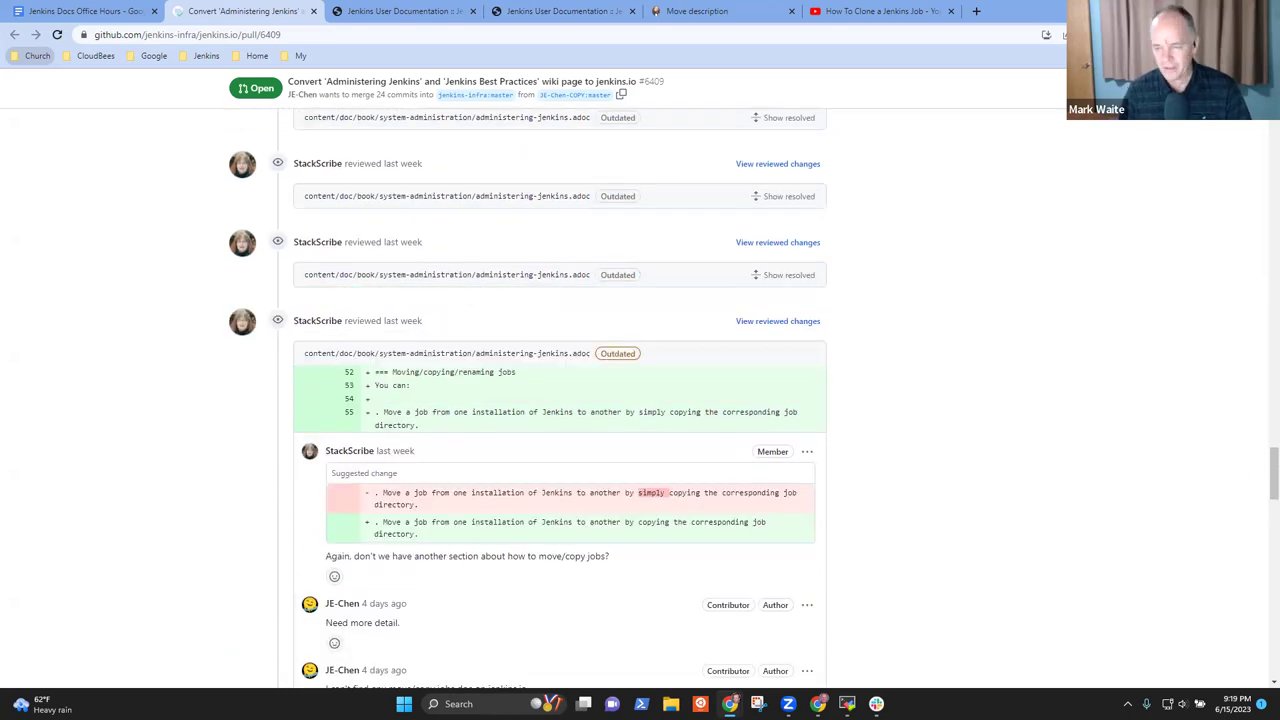
left_click_drag(1262, 480, 1252, 135)
scroll(423, 480, "up", 2)
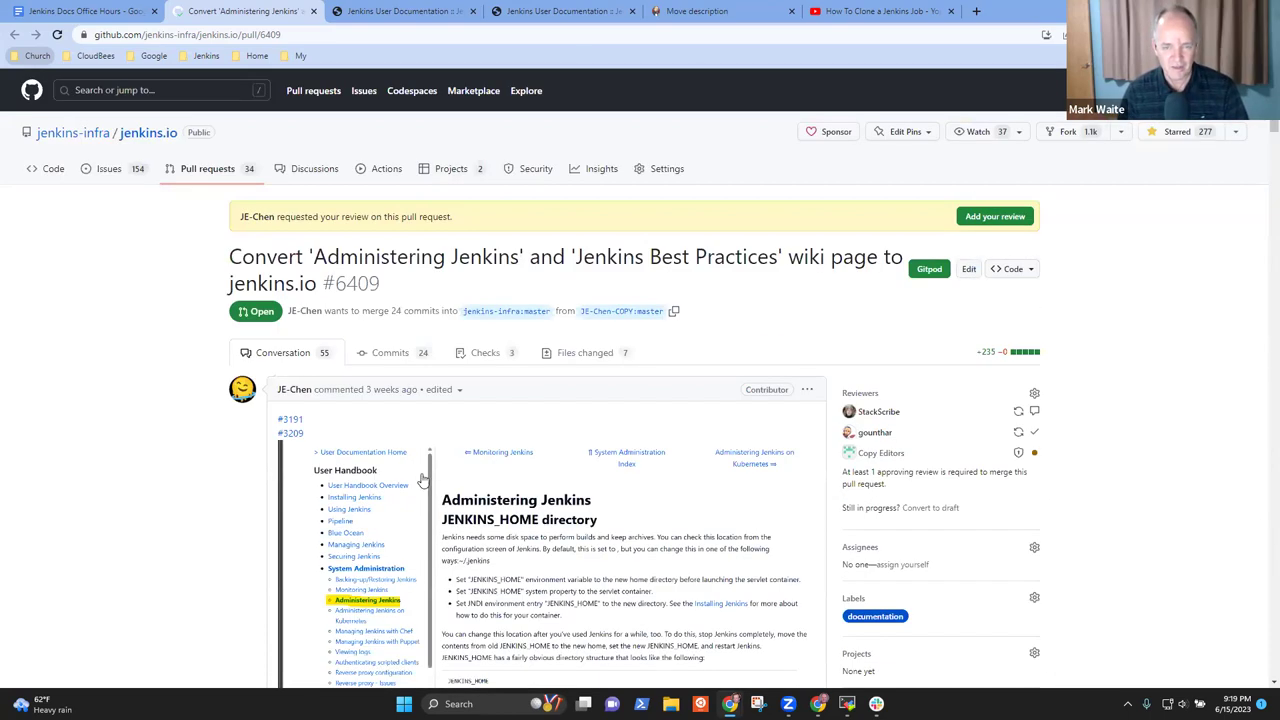
In the changed files, find 'copying' and start a suggestion comment on the Moving/copying/renaming jobs heading
left_click(576, 355)
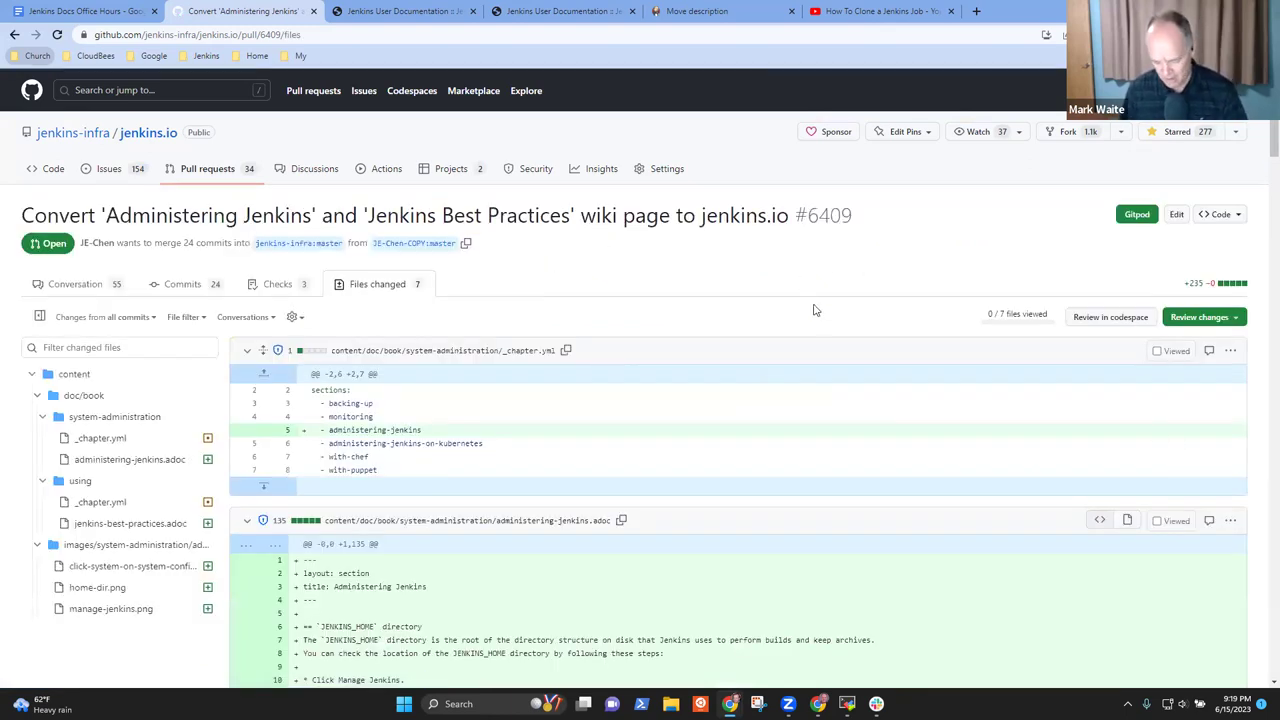
key("ctrl+f")
type("copying")
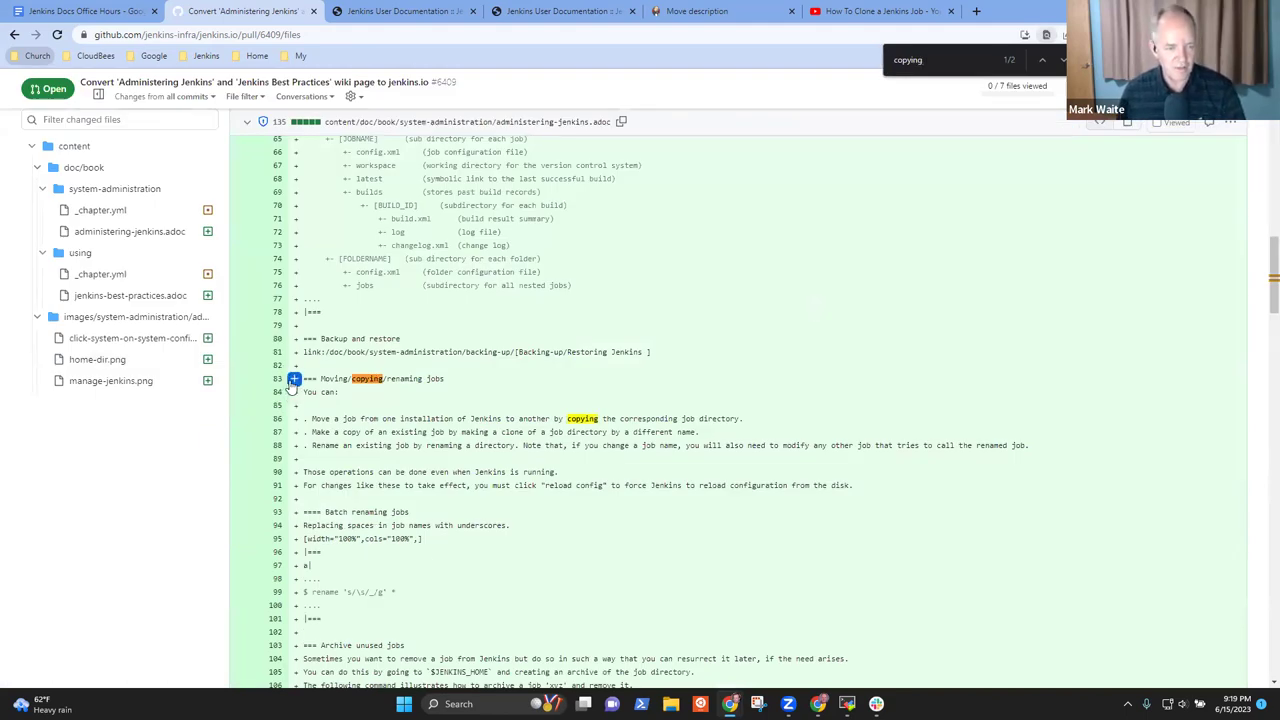
left_click(293, 380)
left_click(470, 408)
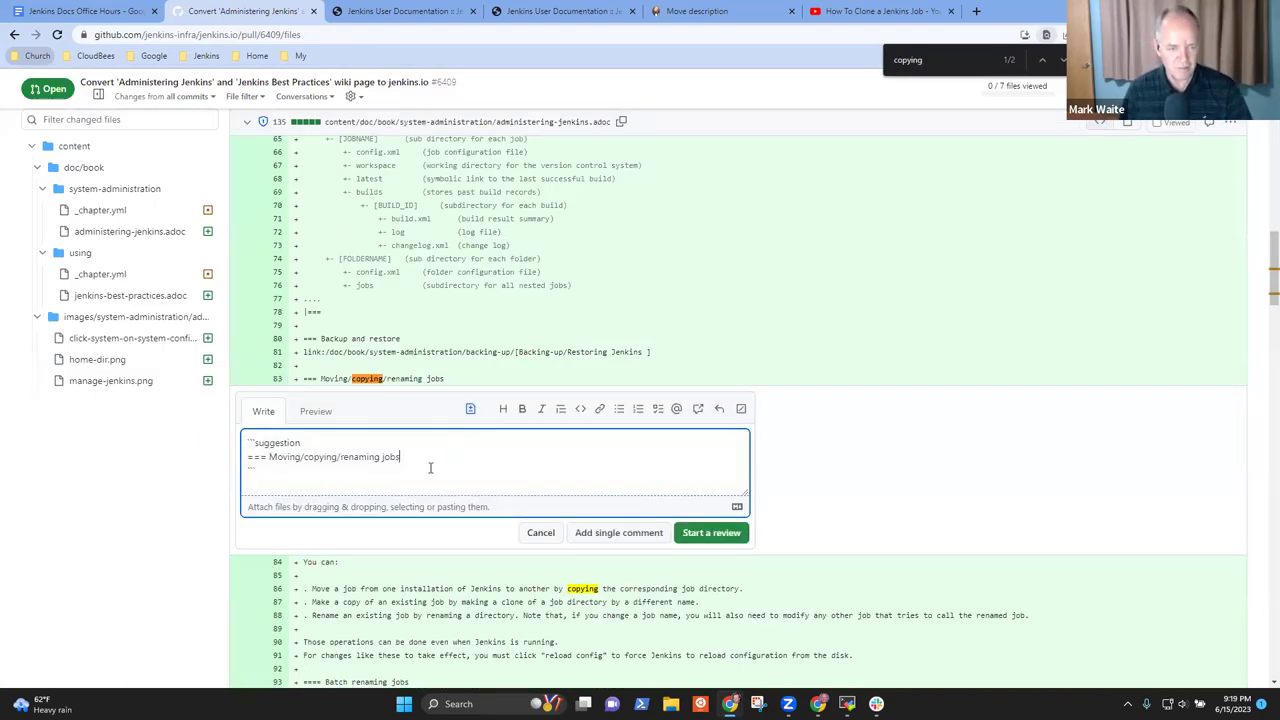
Write 'Needs to split into 3 distinct sections. one each for move, copy, and rename.'
key("Return")
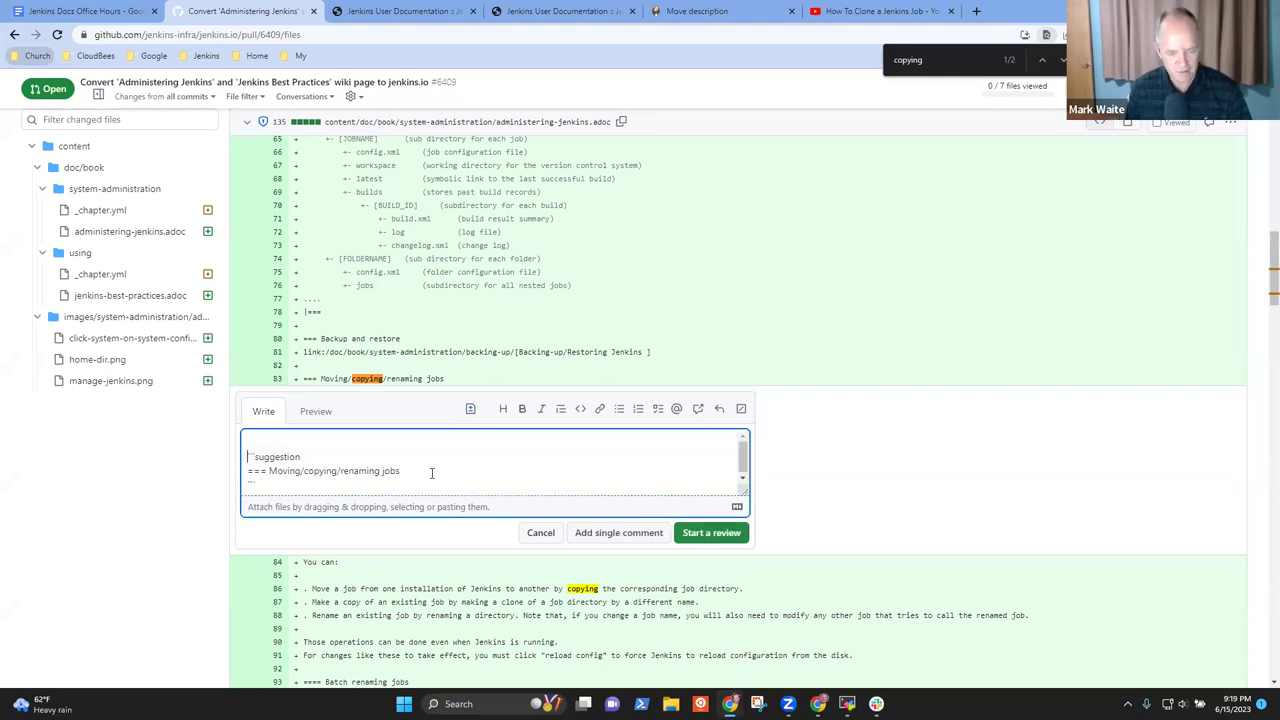
type("Needs")
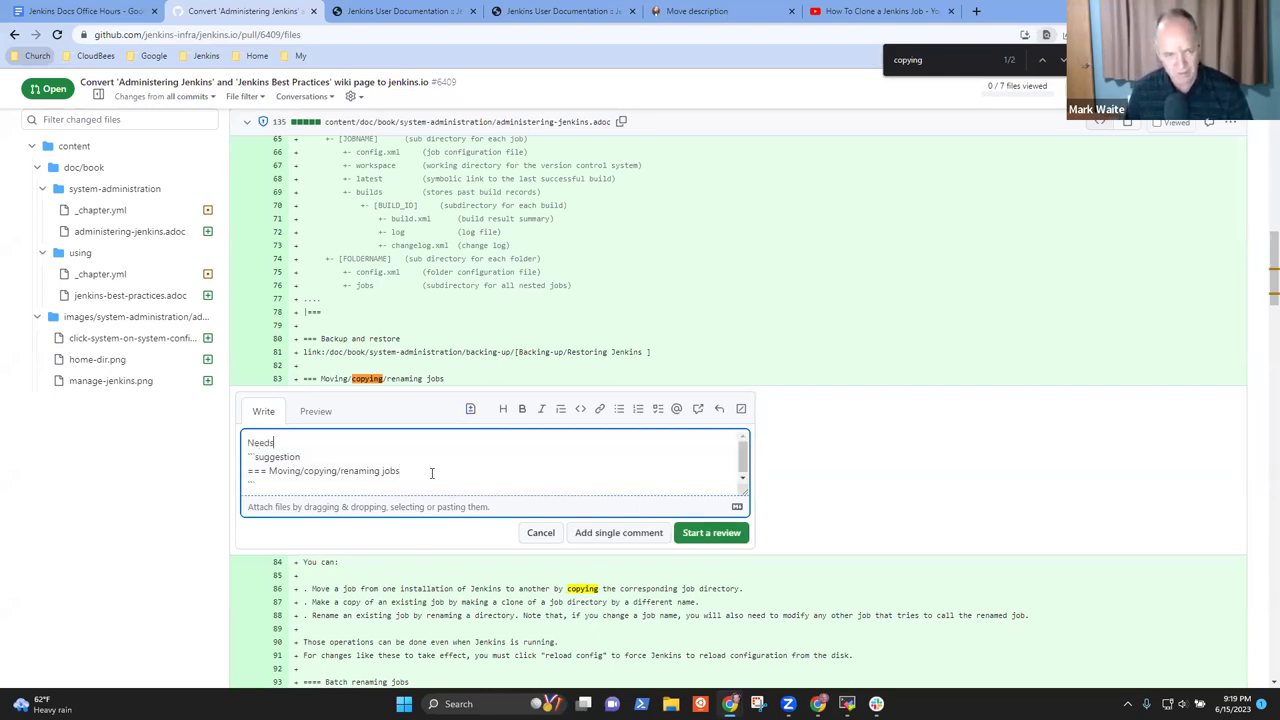
type(" to split into")
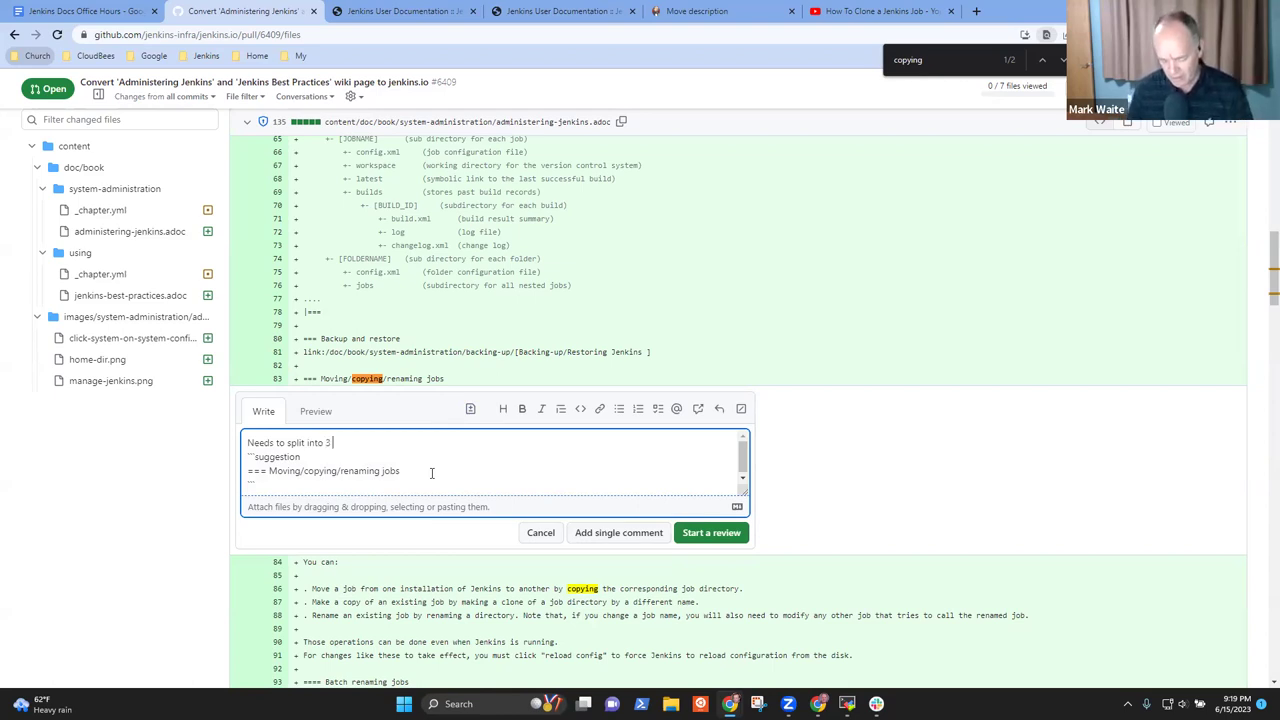
type("3 distinct")
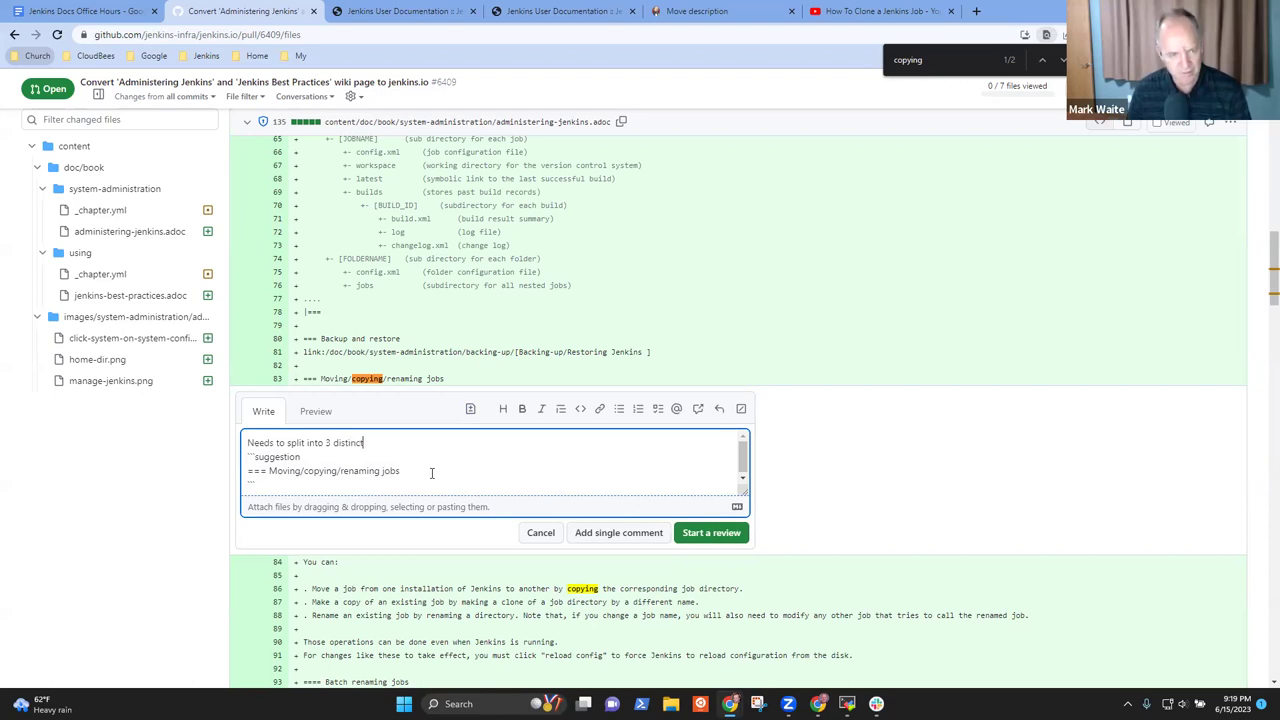
type(" sections. one each for move, copy, and ren")
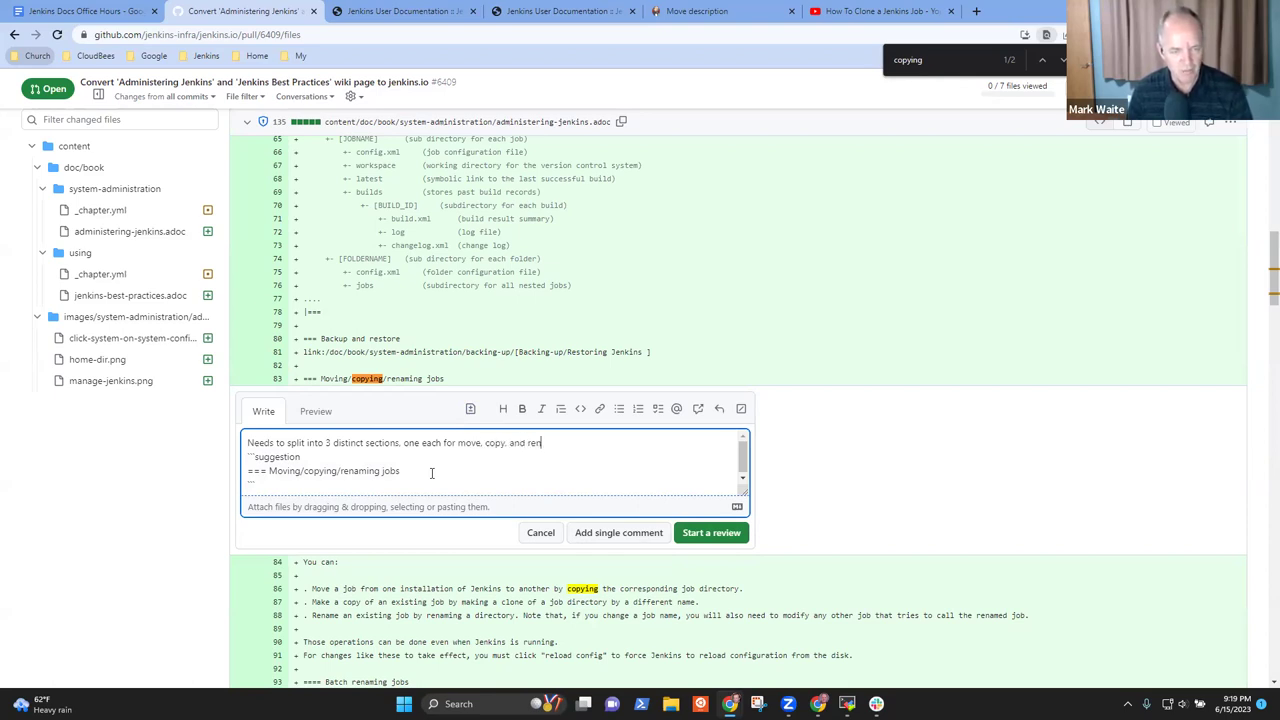
type("ame.")
Add a paragraph asking to describe each section and briefly embed videos, ending with a colon
key("Return")
key("Return")
type("Embd")
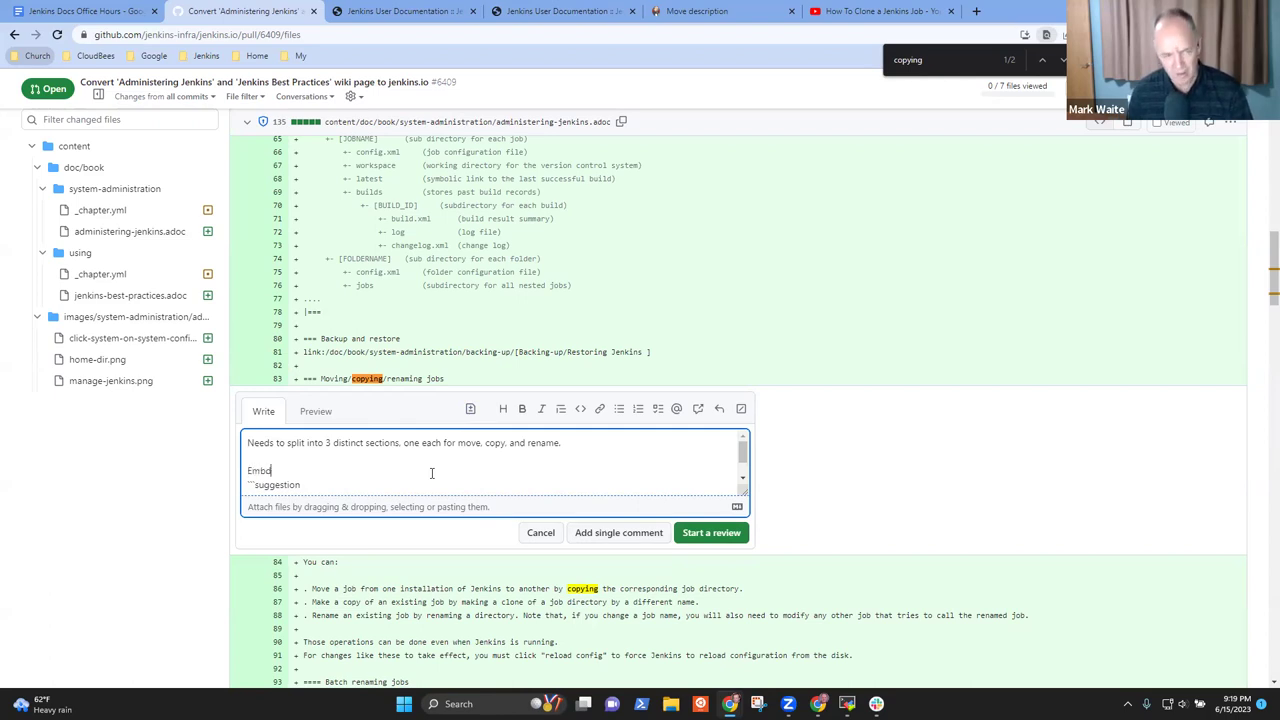
key("BackSpace")
key("BackSpace")
key("BackSpace")
key("BackSpace")
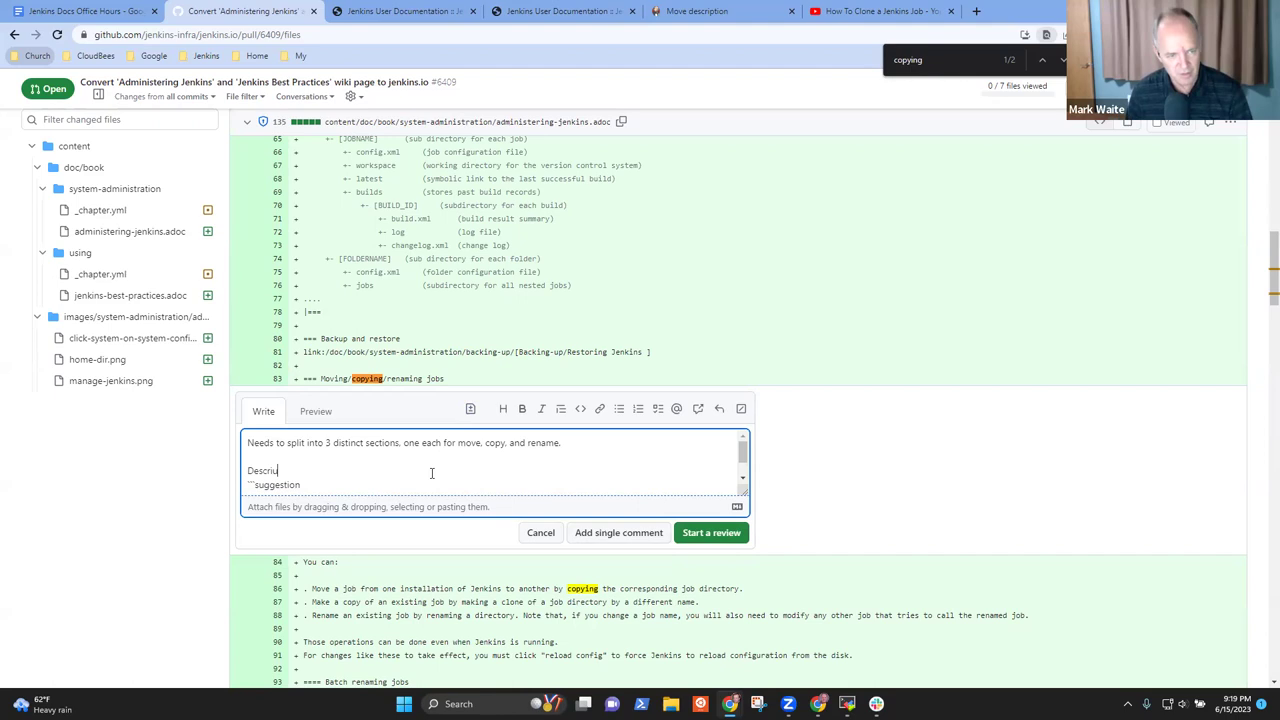
type("Describe each")
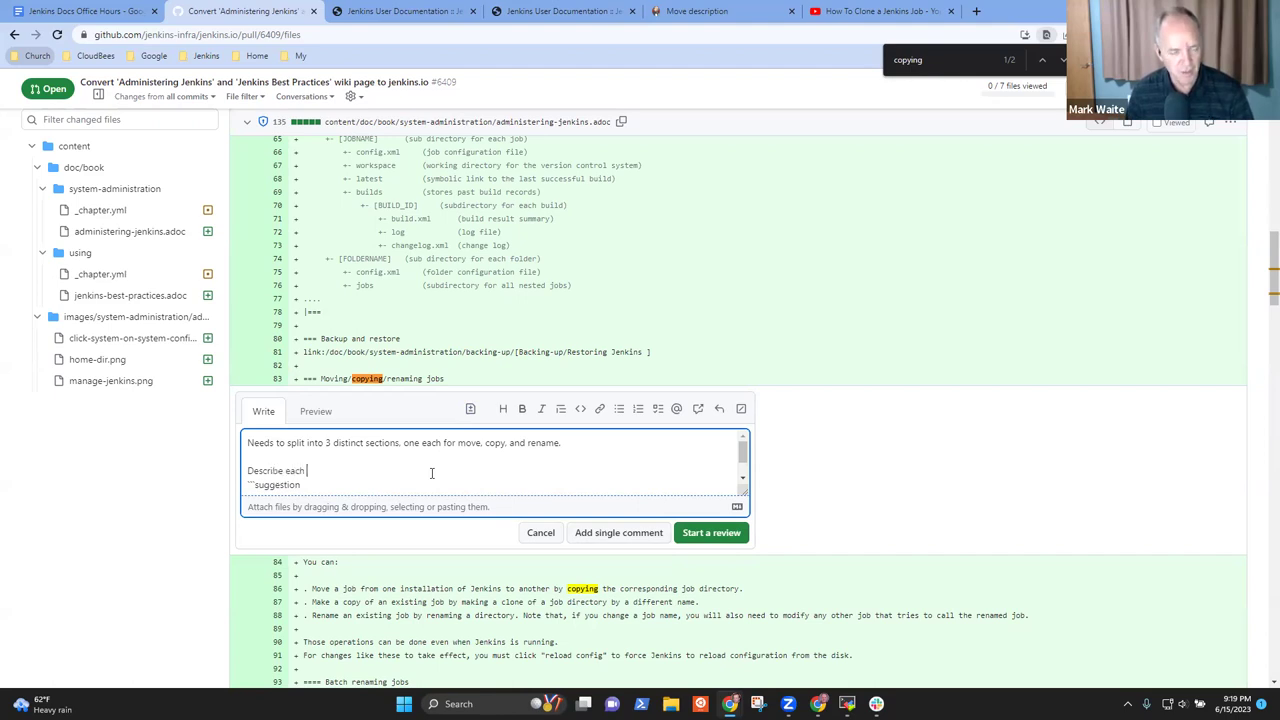
type(" and embed")
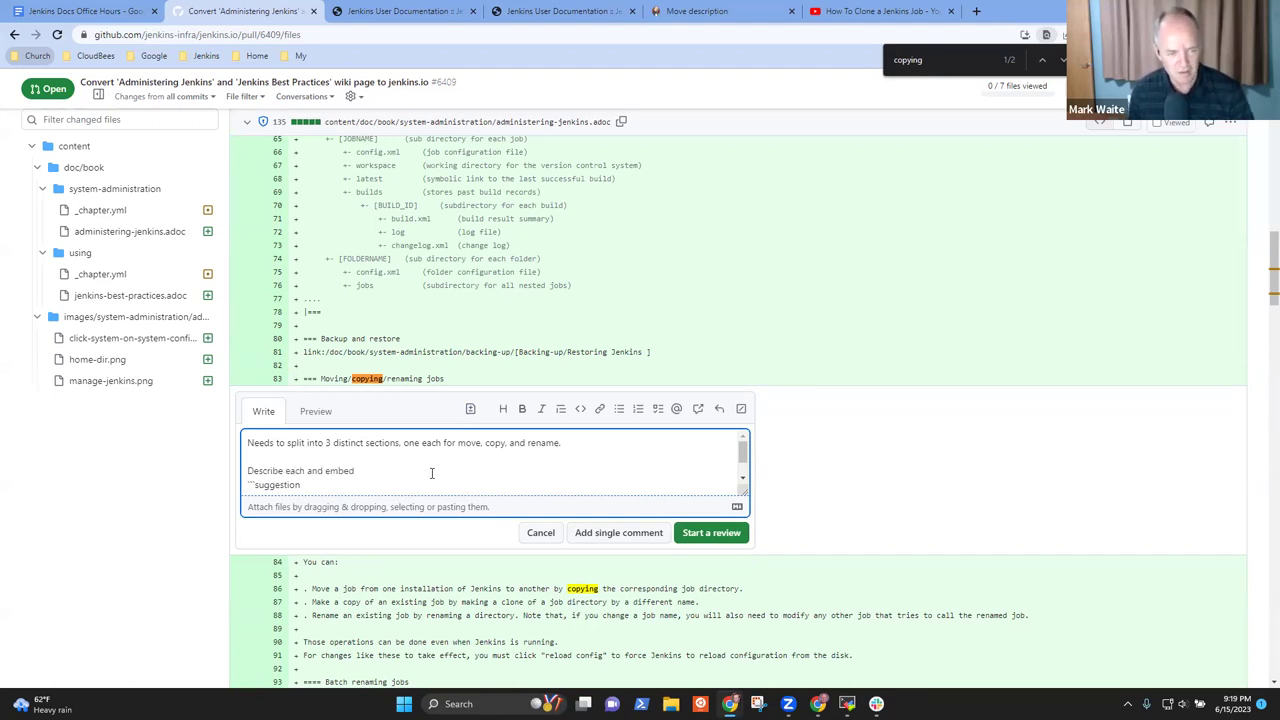
type("briefly")
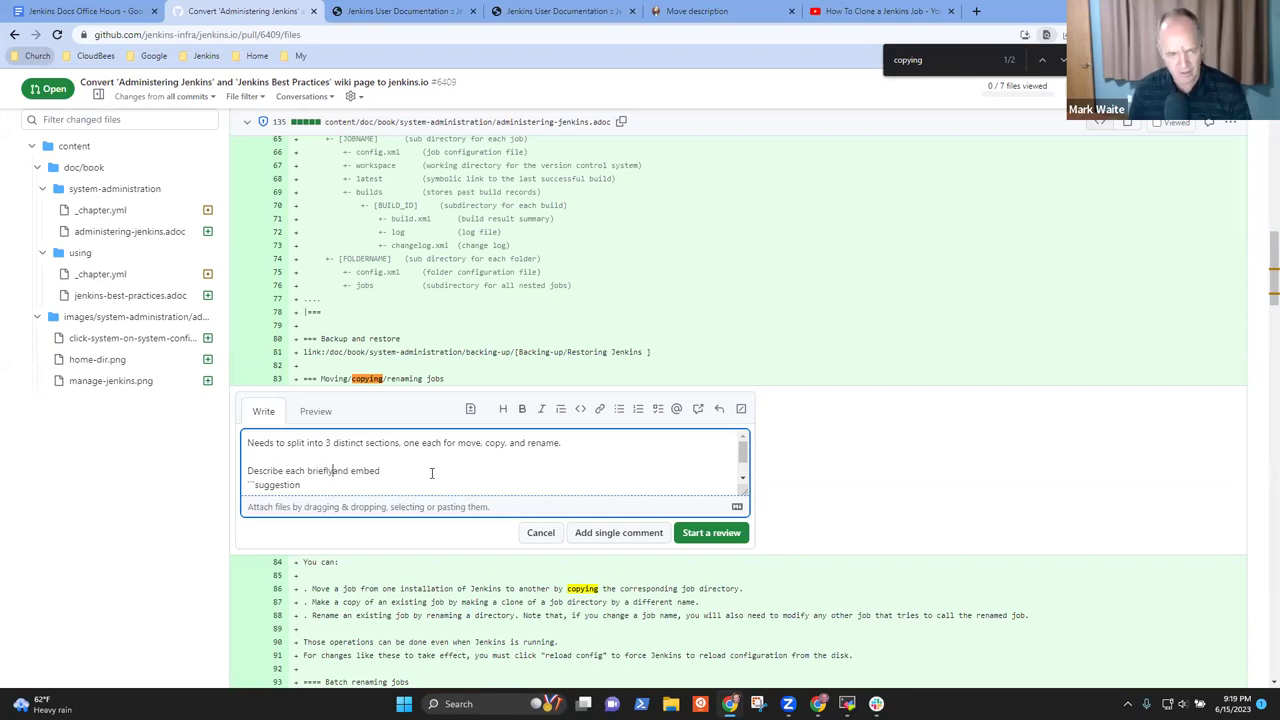
key("Delete")
key("End")
type("a")
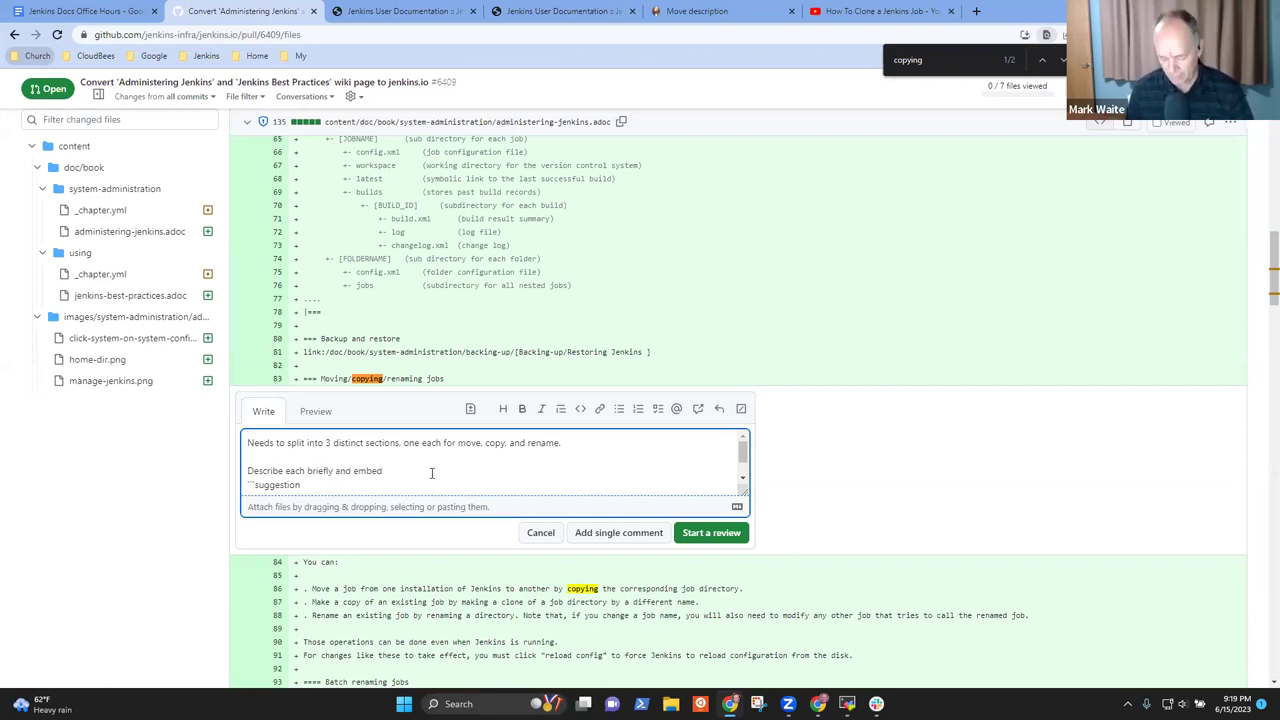
type("an")
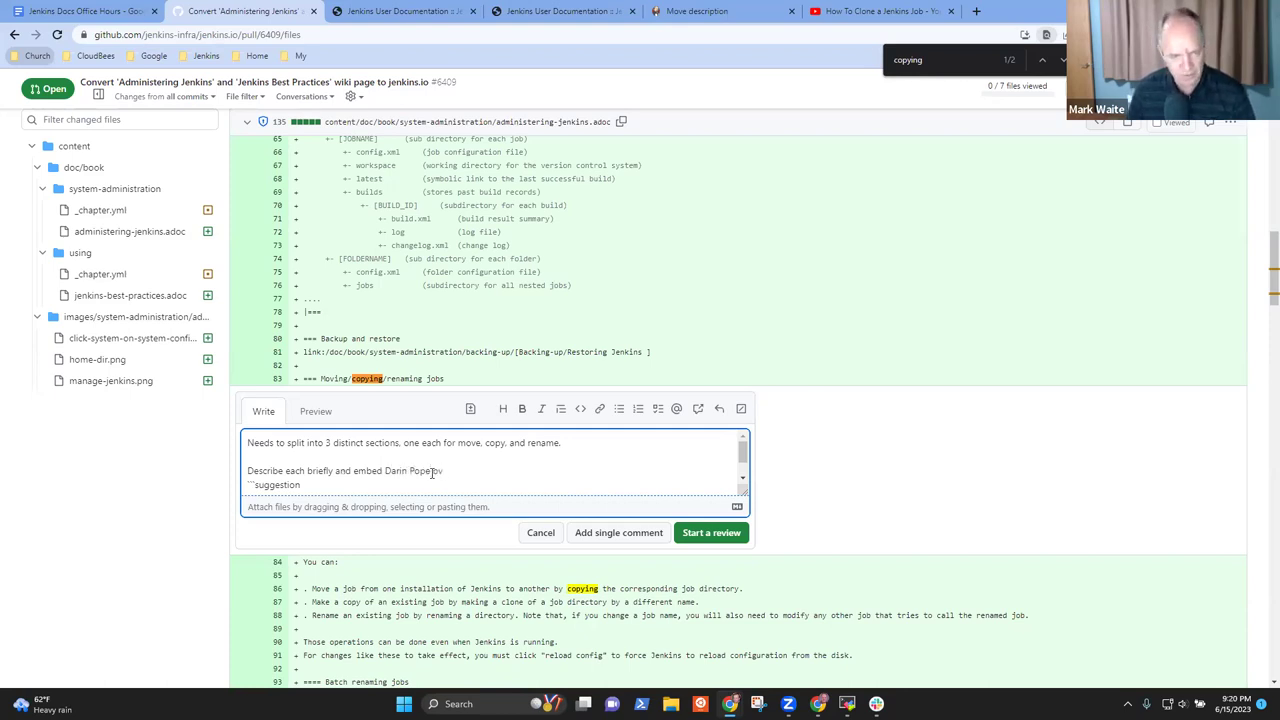
type(":")
key("Return")
key("Return")
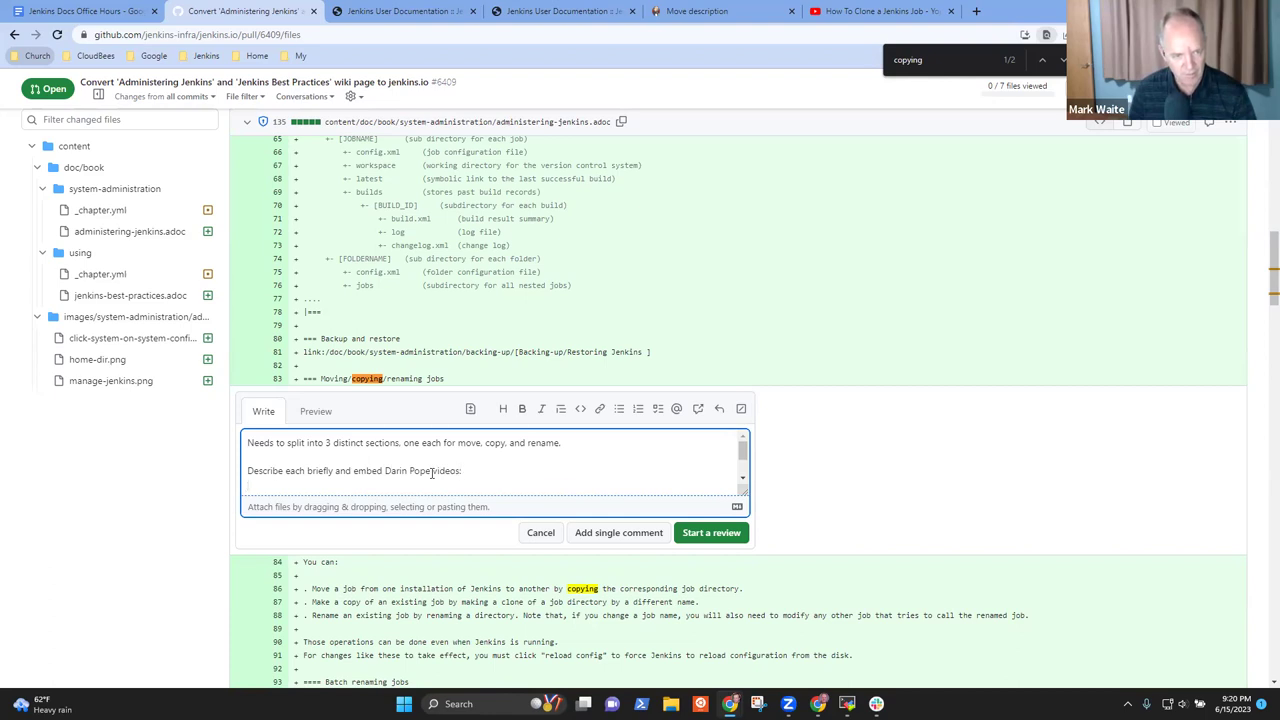
Delete the leftover suggestion block from the comment
key("Down")
key("Down")
key("Down")
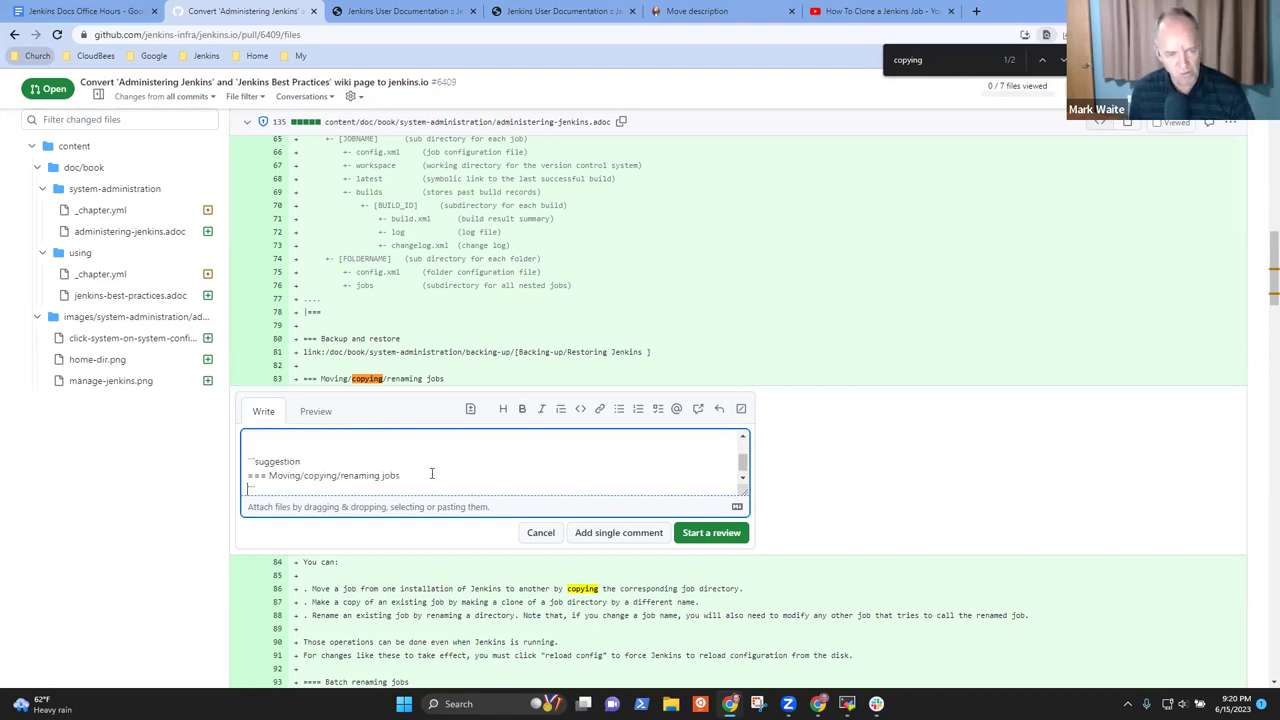
key("shift+Up")
key("shift+Up")
key("shift+Up")
key("BackSpace")
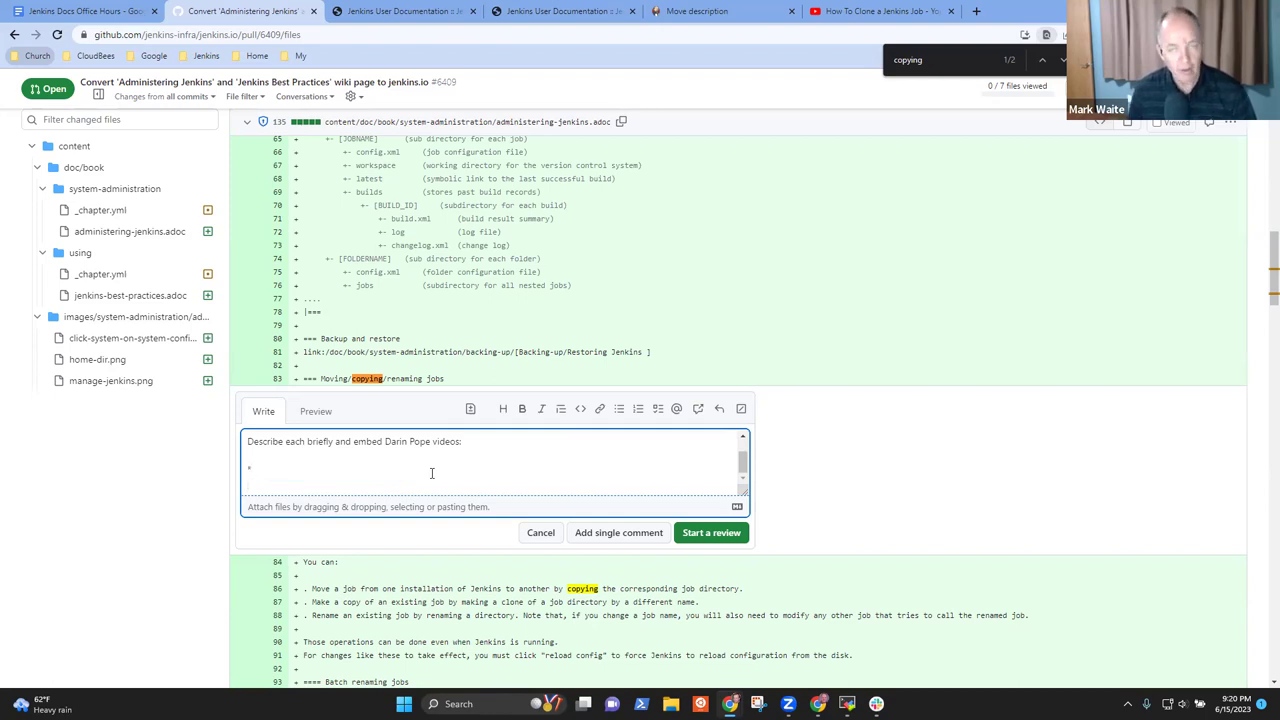
Add list items 'Copy a job -' with the pasted clone video link and 'Move a job -'
left_click(881, 14)
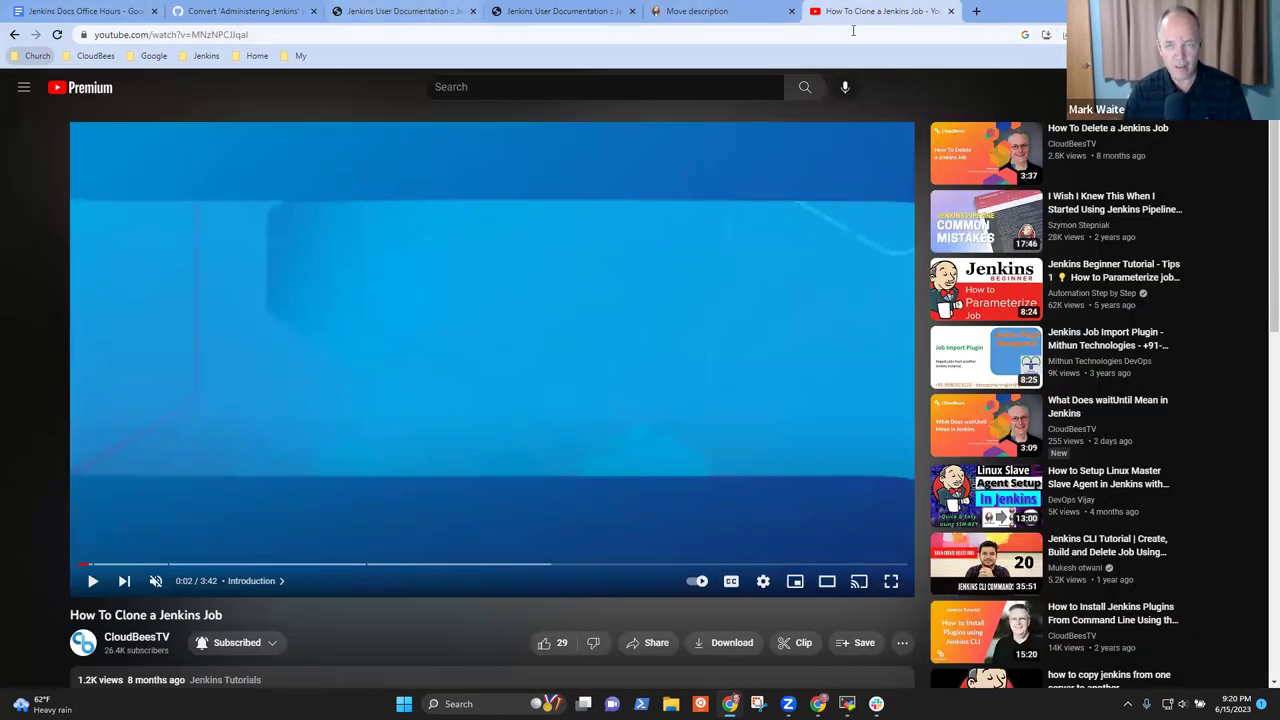
left_click(245, 11)
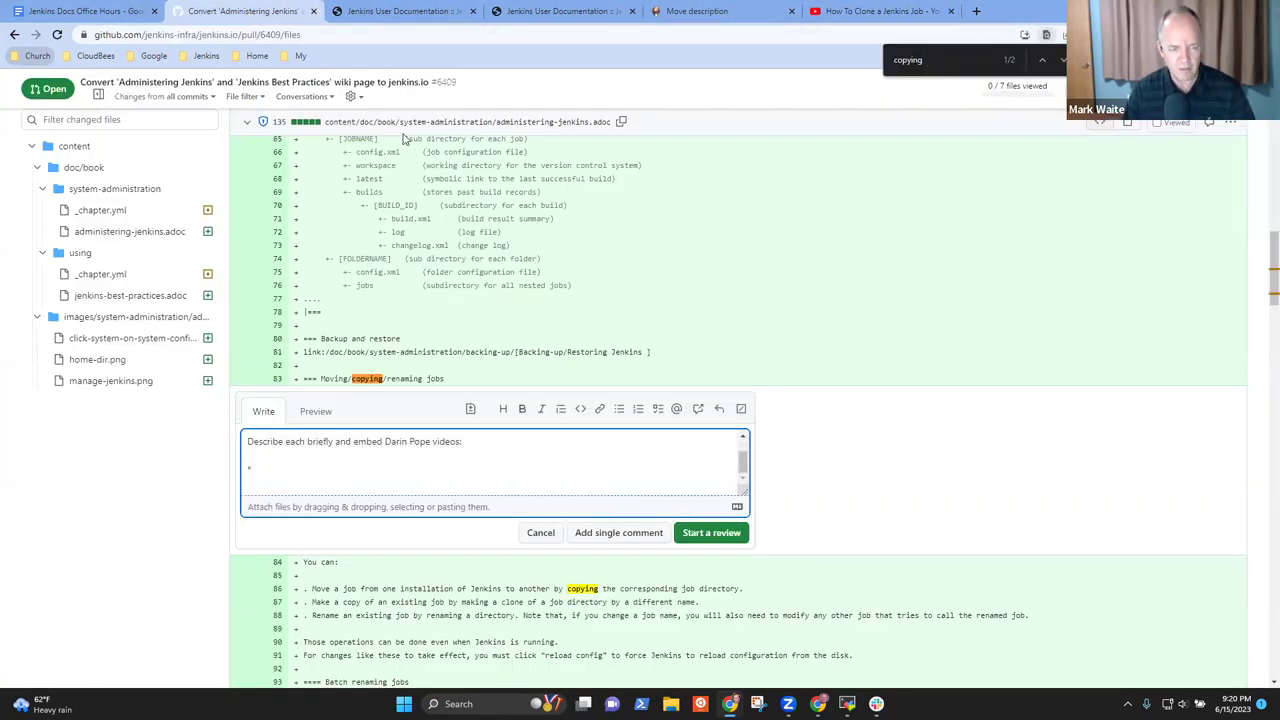
type("Copy a ")
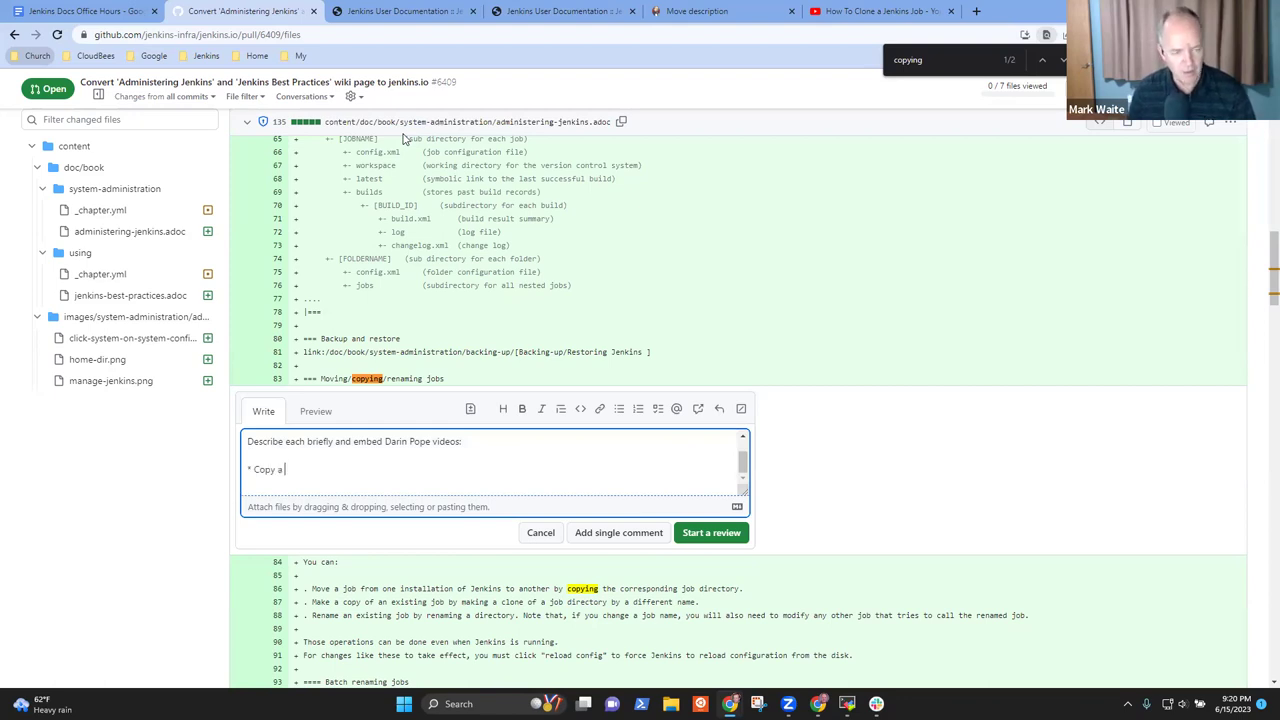
type("job -")
type("https://youtu.be/MNzNPCJJqaI")
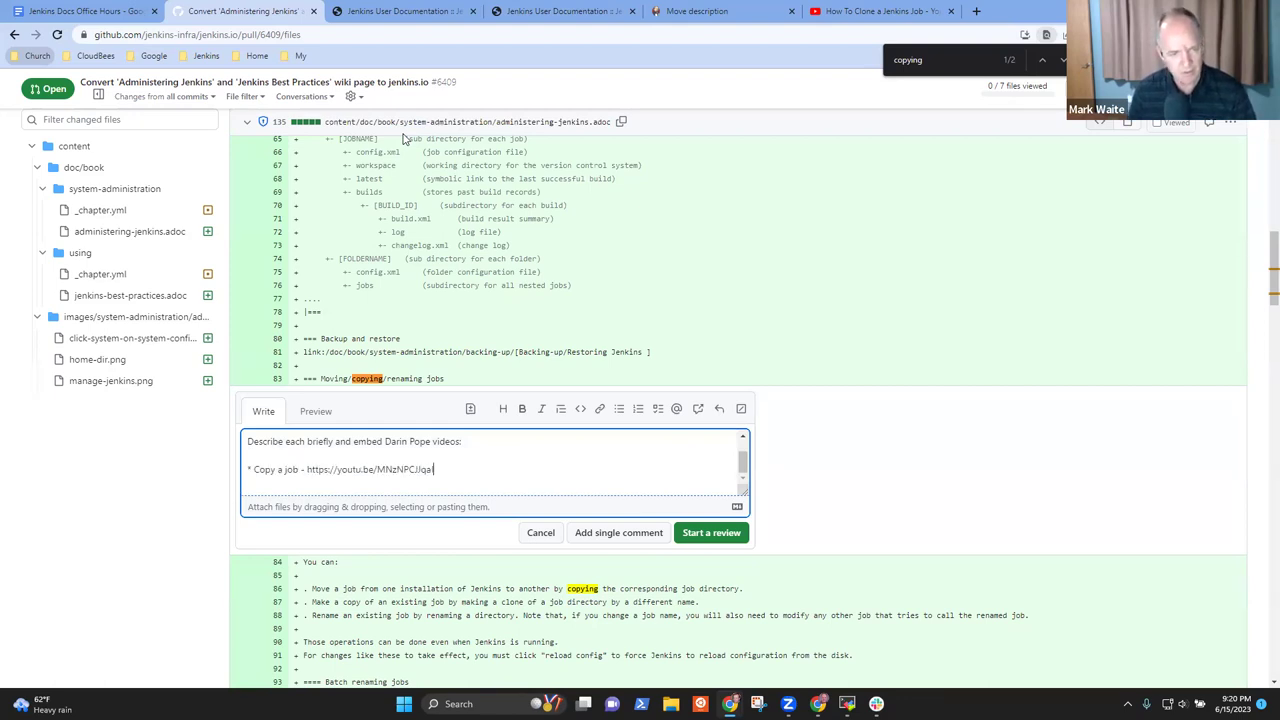
key("Return")
type("Move a job -")
left_click(880, 11)
left_click(14, 34)
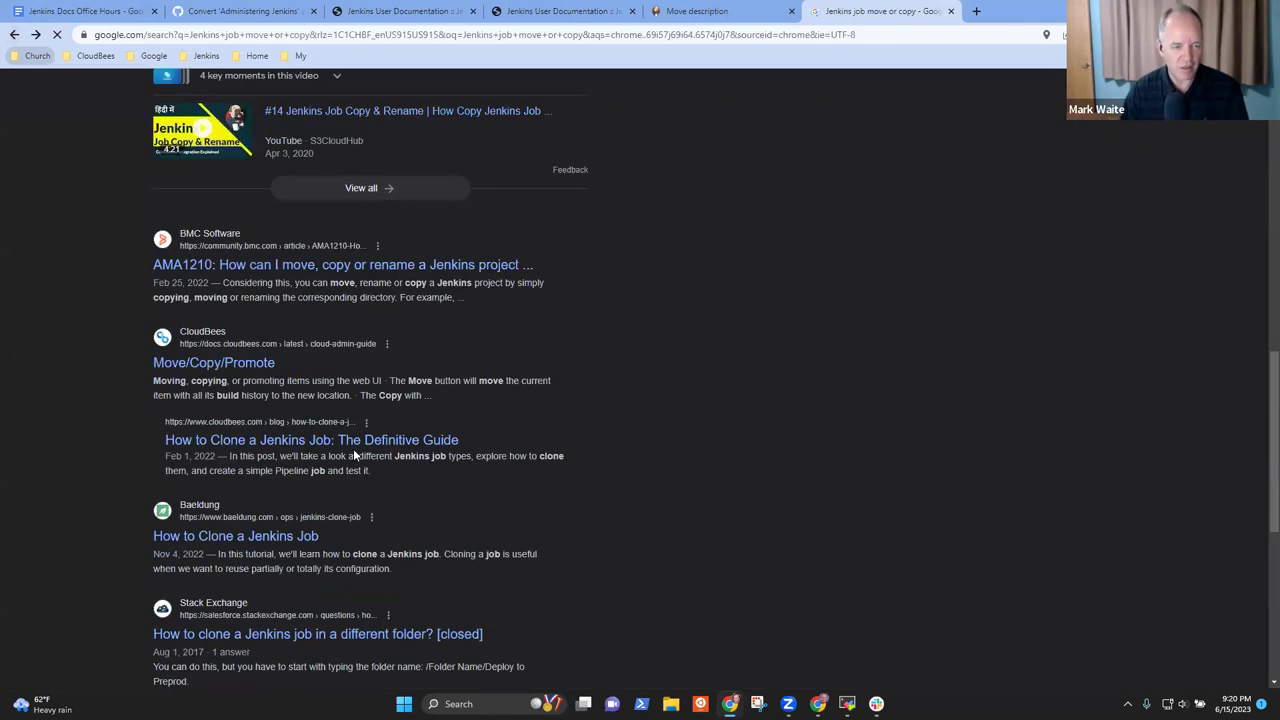
Expand 'How do I move a Jenkins job?', play the Move a Jenkins Job to a Folder video, and copy its URL
scroll(353, 448, "up", 9)
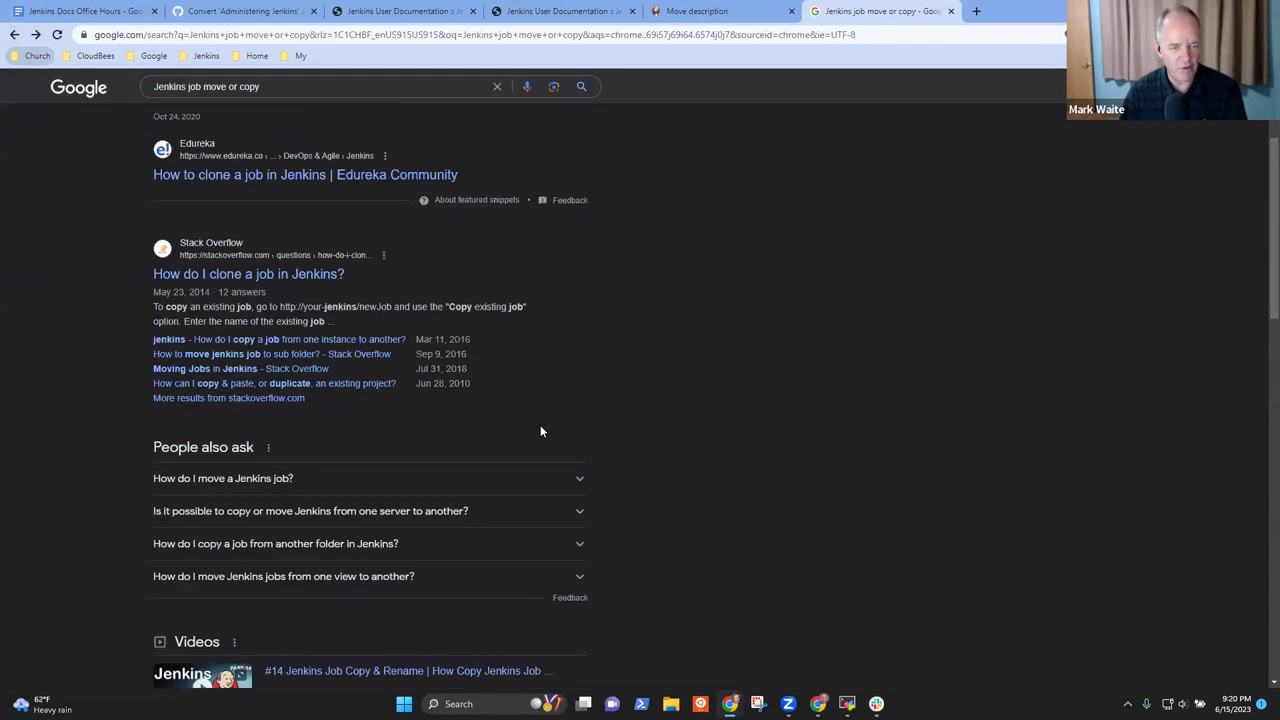
scroll(530, 410, "up", 2)
scroll(638, 480, "down", 1)
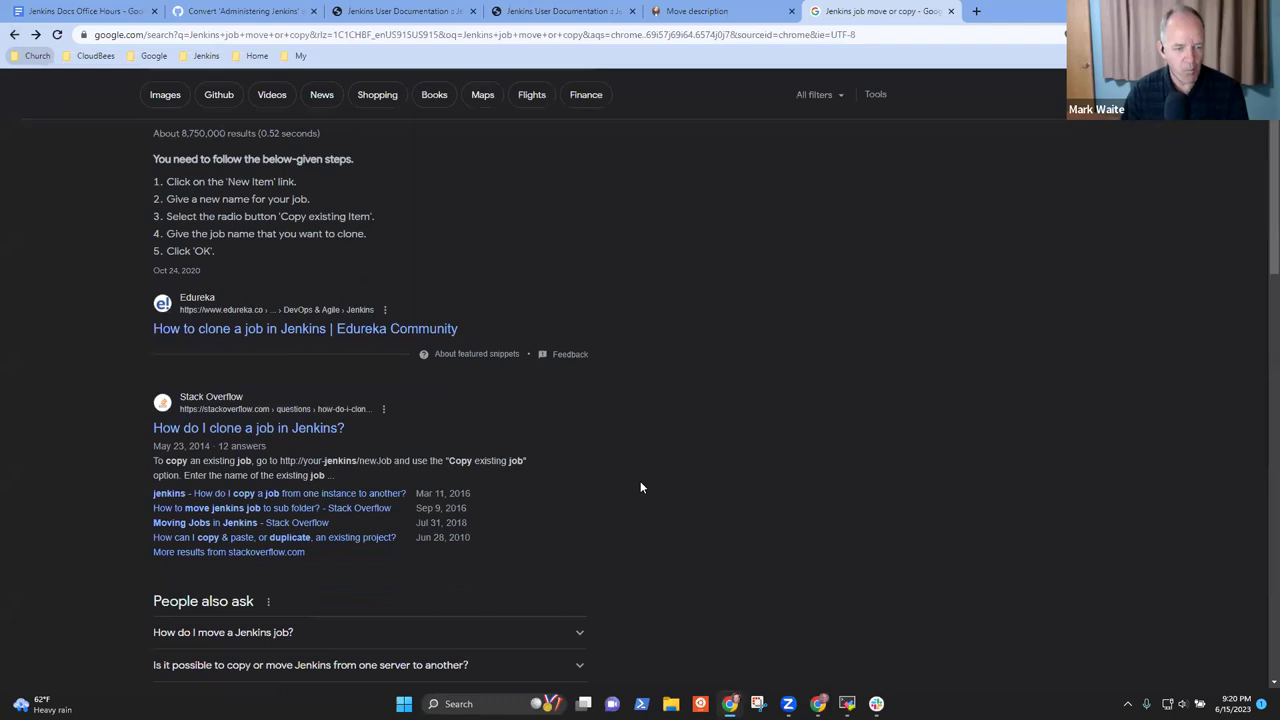
scroll(641, 487, "down", 3)
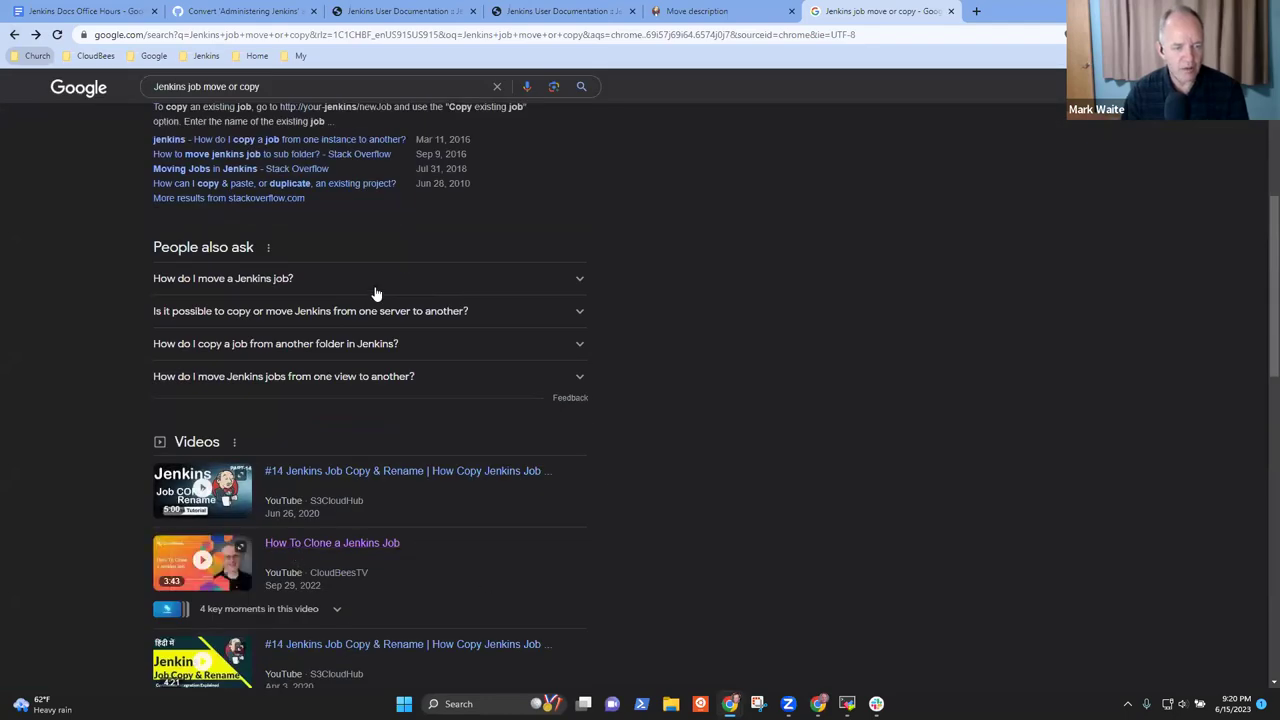
left_click(580, 279)
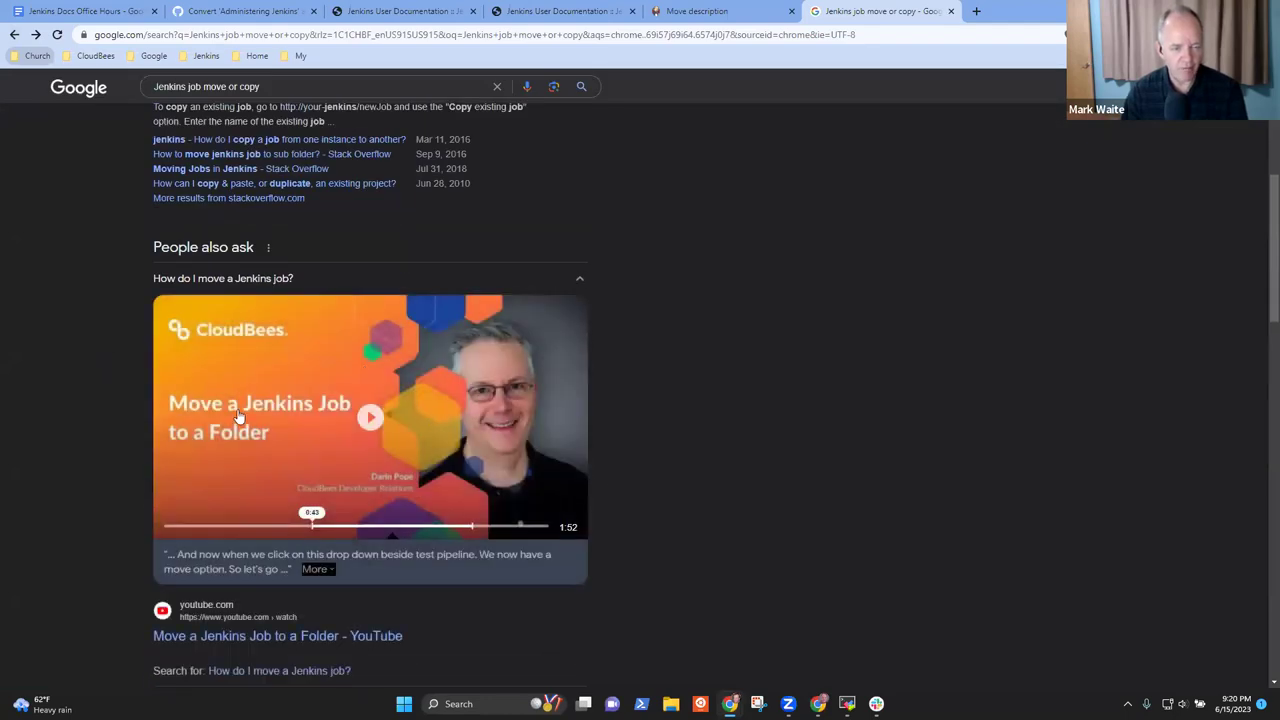
left_click(371, 417)
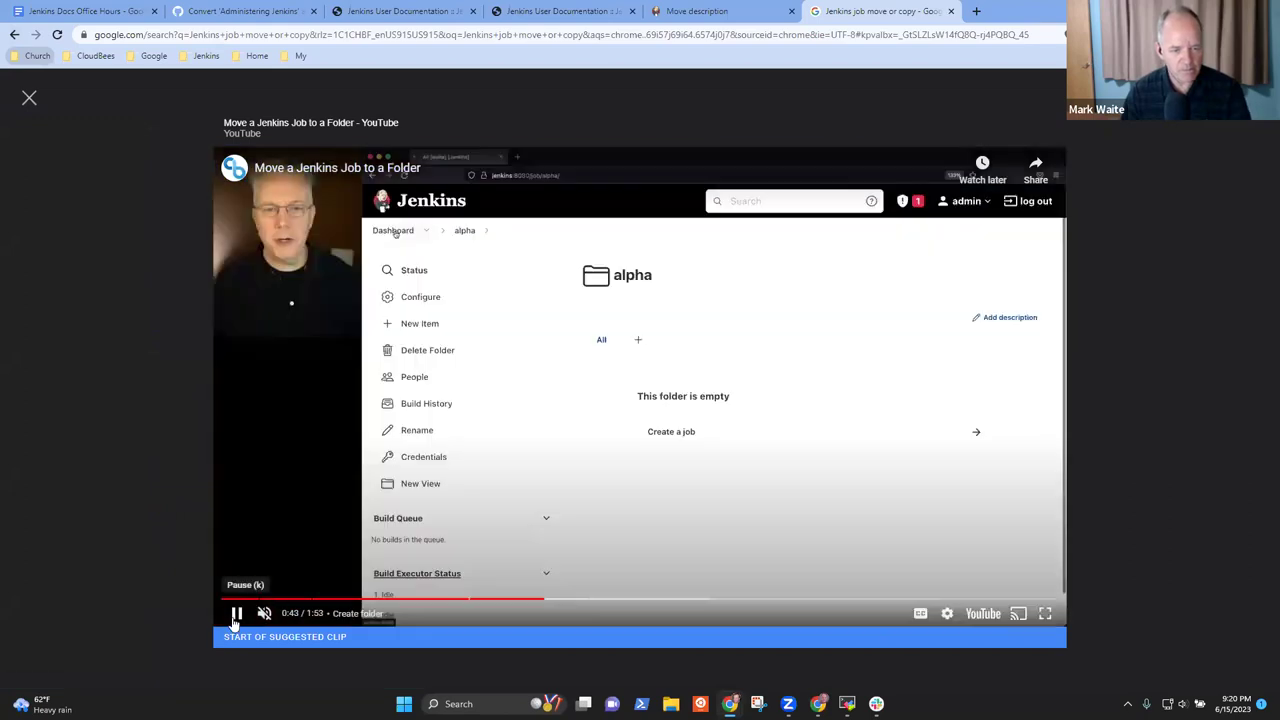
left_click(237, 613)
right_click(237, 610)
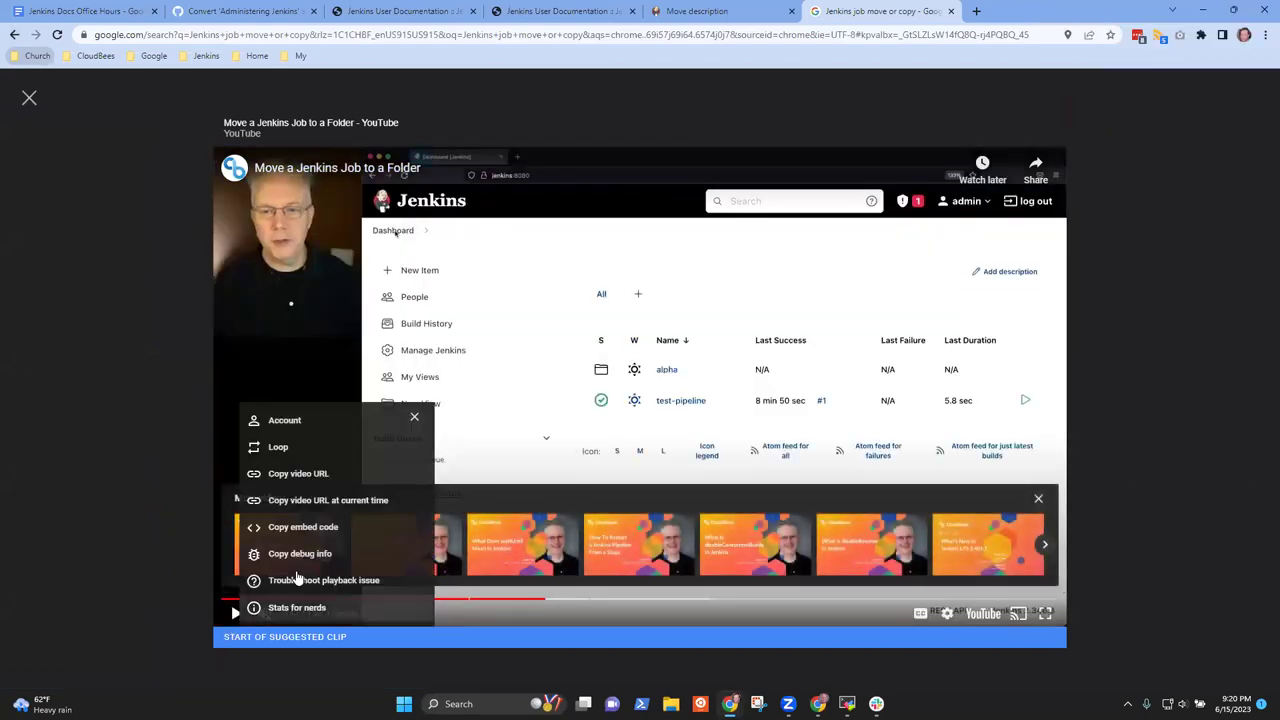
left_click(288, 473)
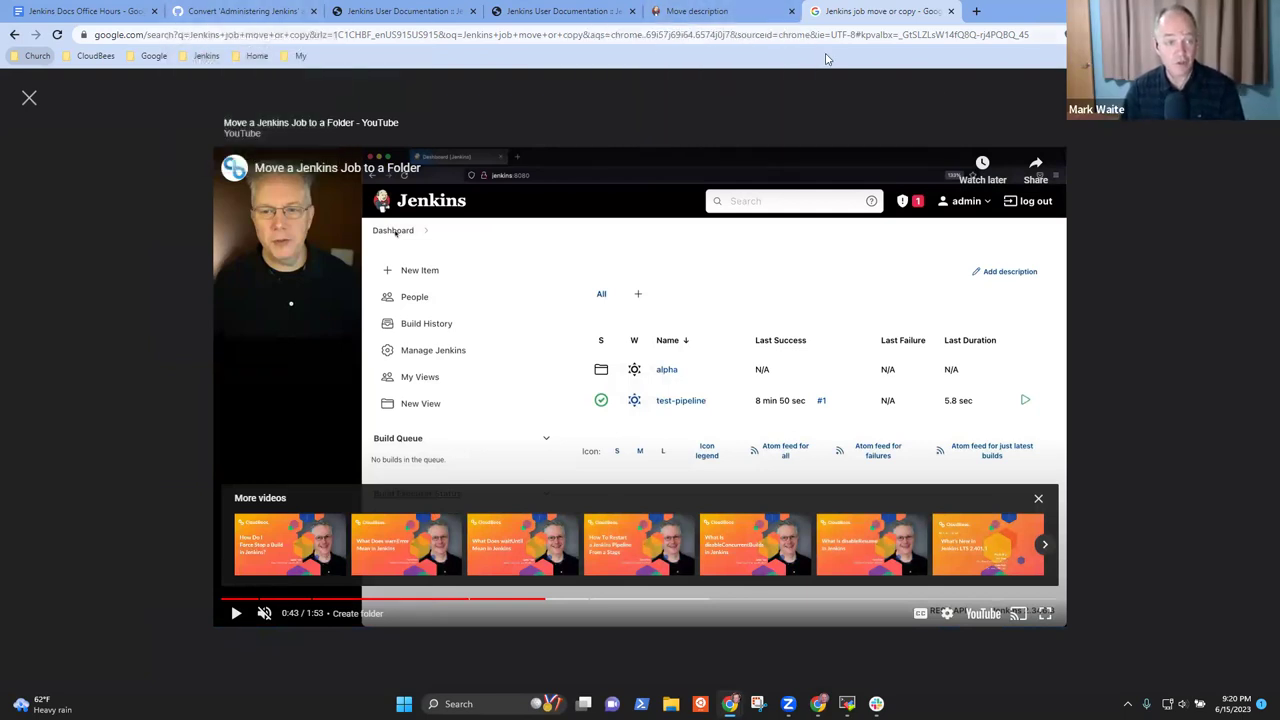
left_click(290, 12)
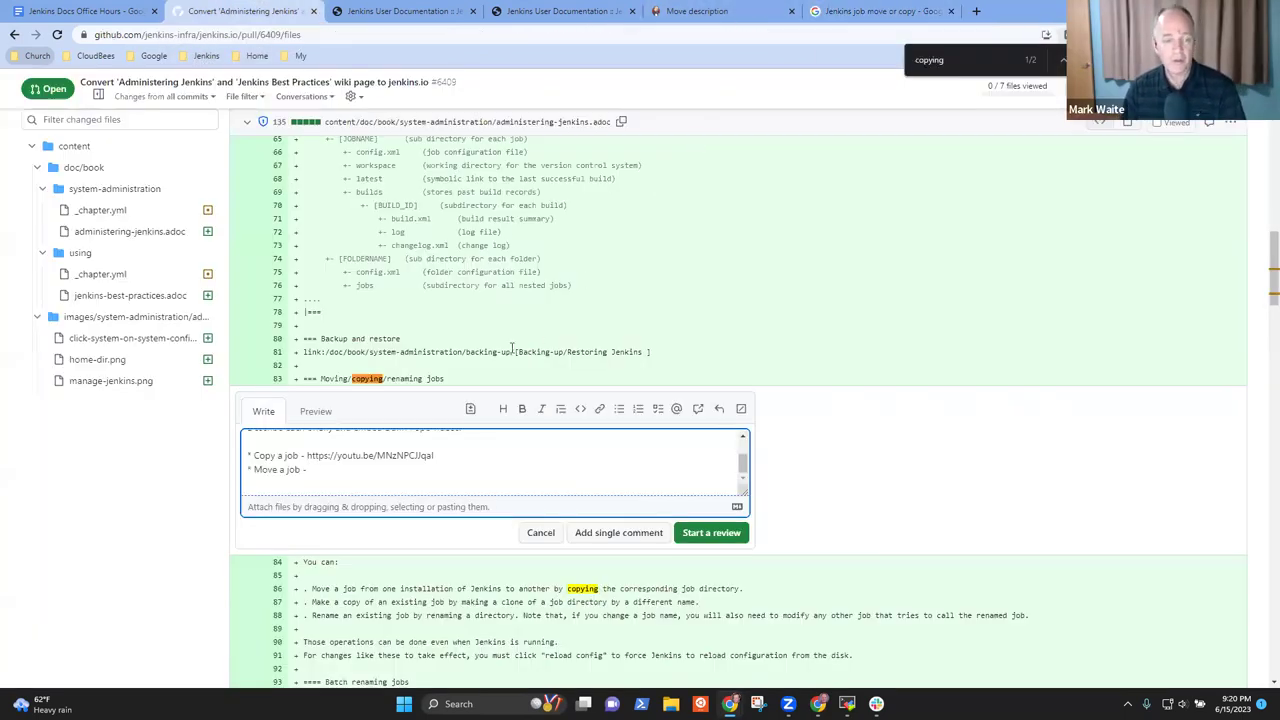
Paste the move-job video link after 'Move a job -' and add a 'Rename a job -' item
type("https://youtu.be/Mof_YRGZLd8")
key("Return")
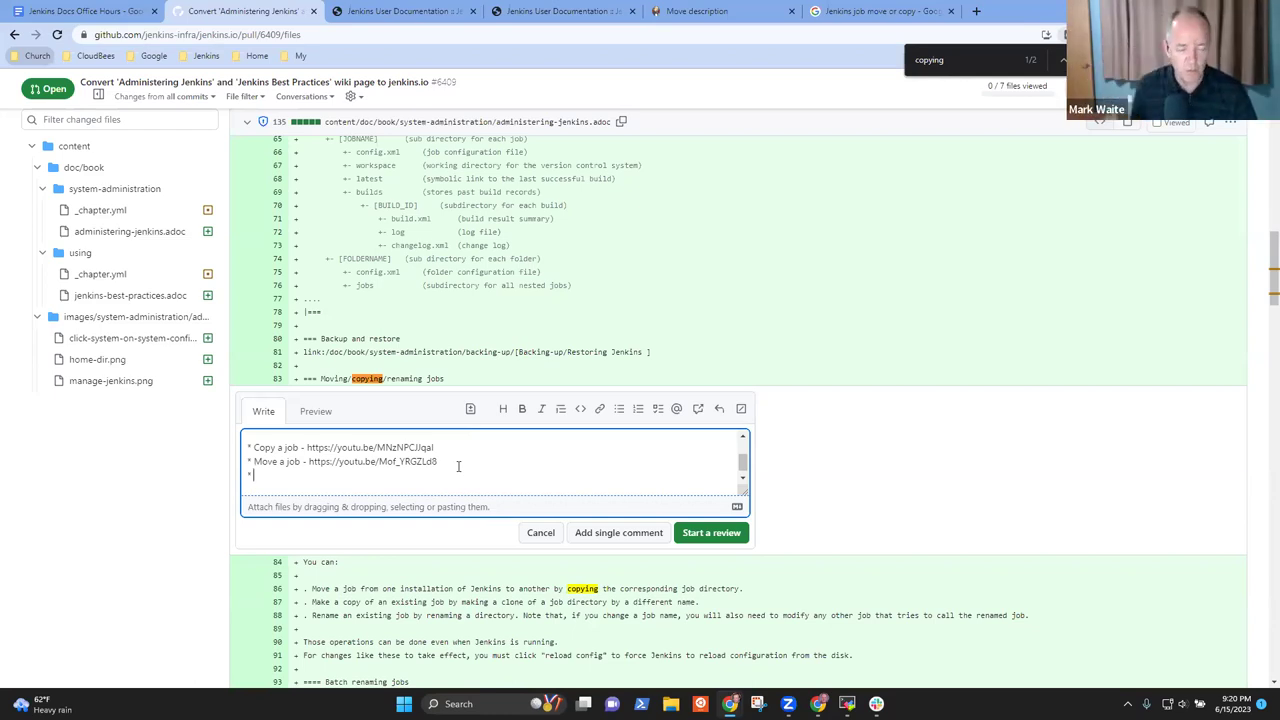
type("Rena")
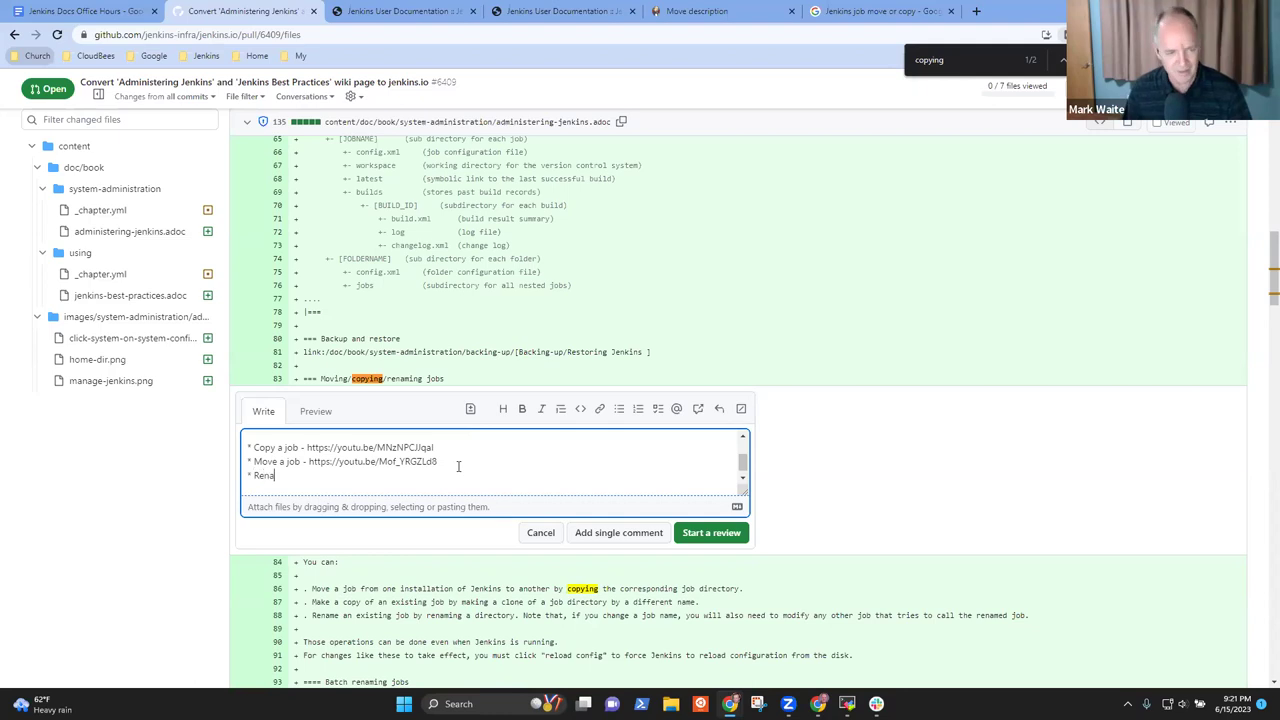
type("me a job")
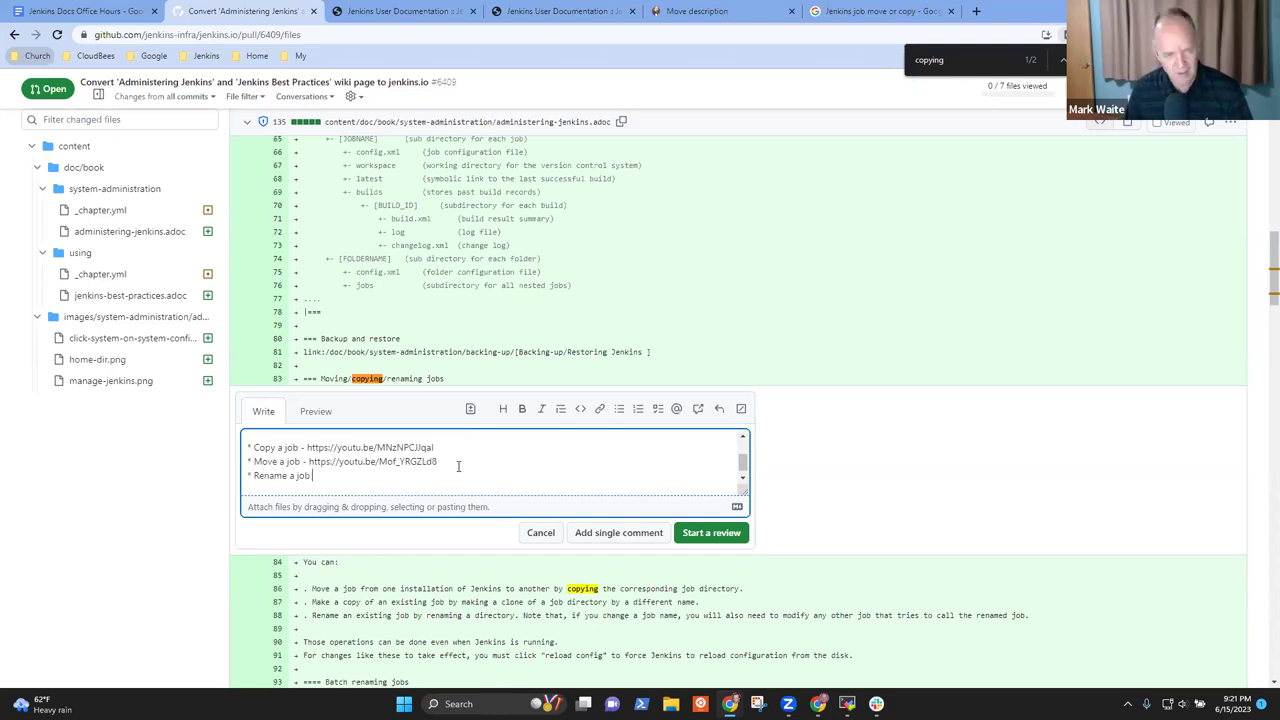
type(" -")
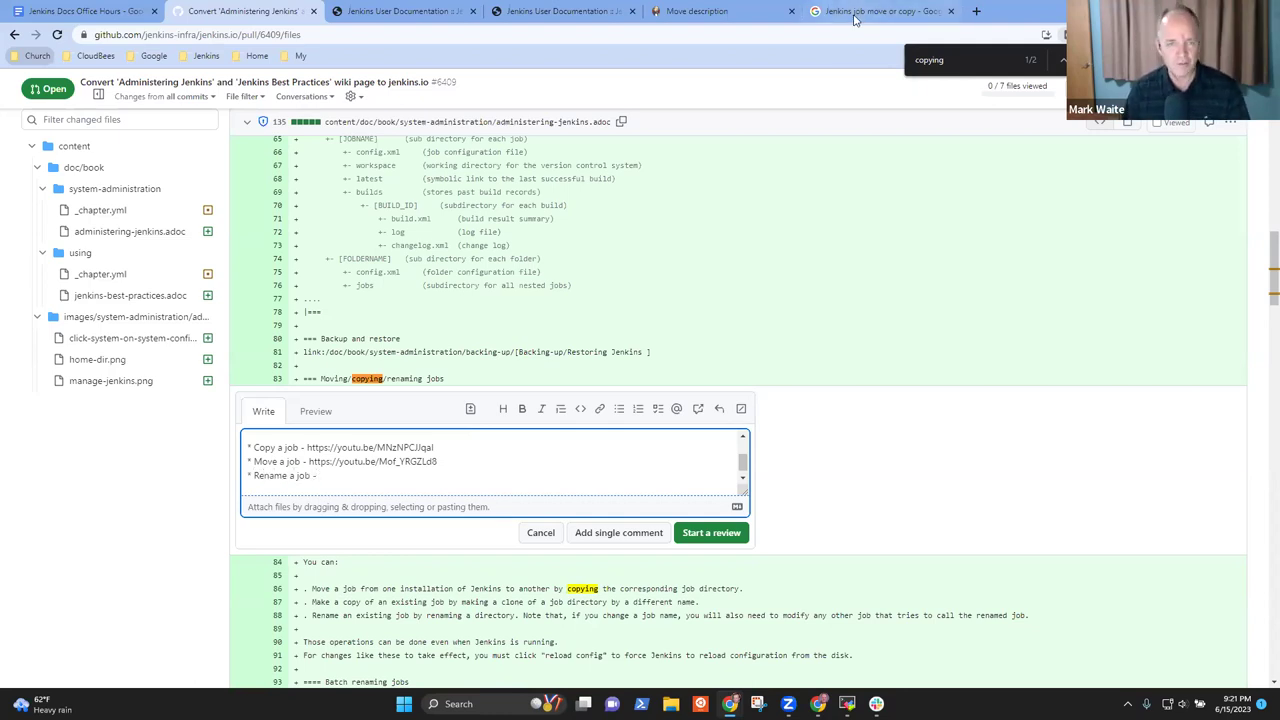
left_click(860, 11)
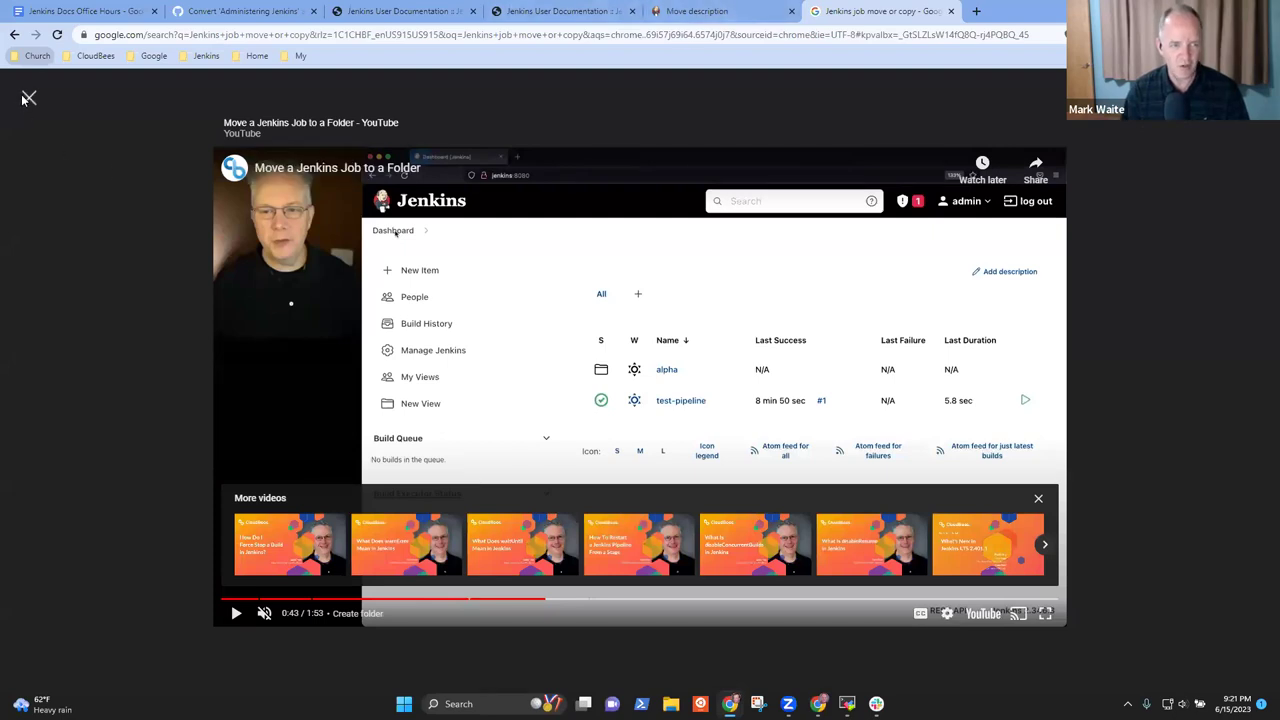
Search Google for 'Jenkins job rename' and expand the 'Can a Jenkins job be renamed?' answer
left_click(29, 97)
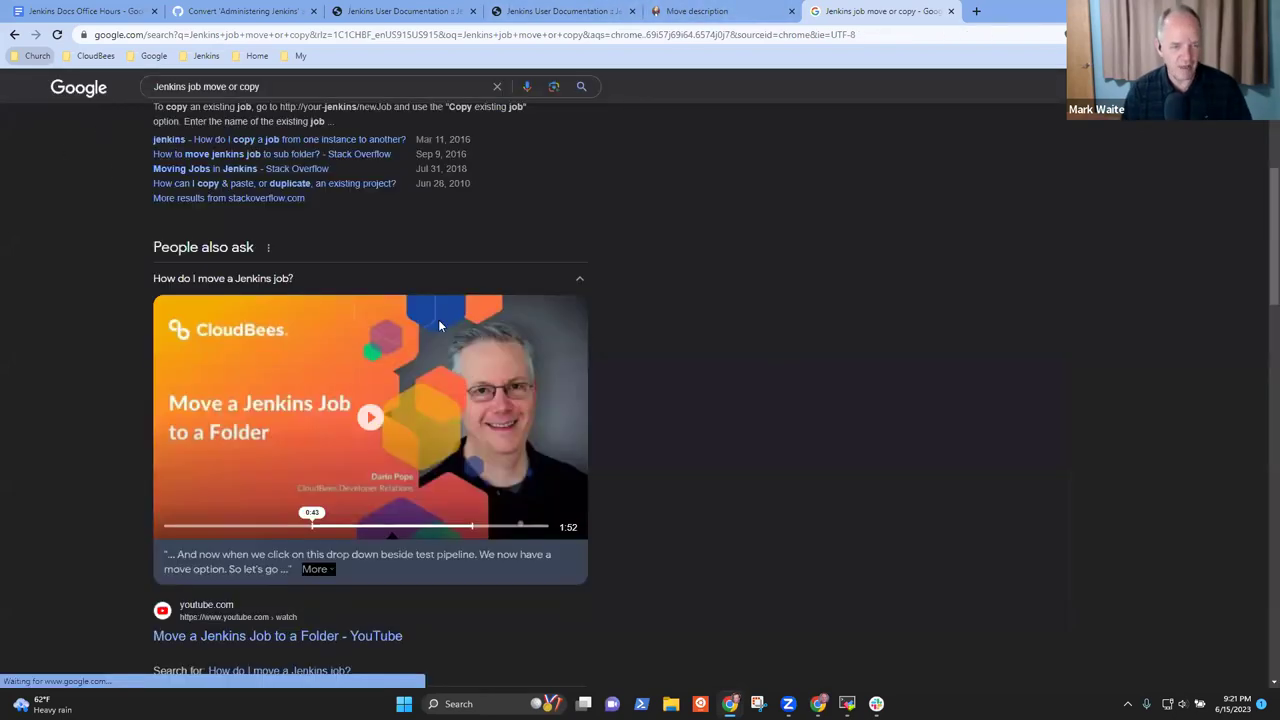
left_click(317, 88)
key("ctrl+shift+Left")
key("ctrl+shift+Left")
key("ctrl+shift+Left")
type("rename")
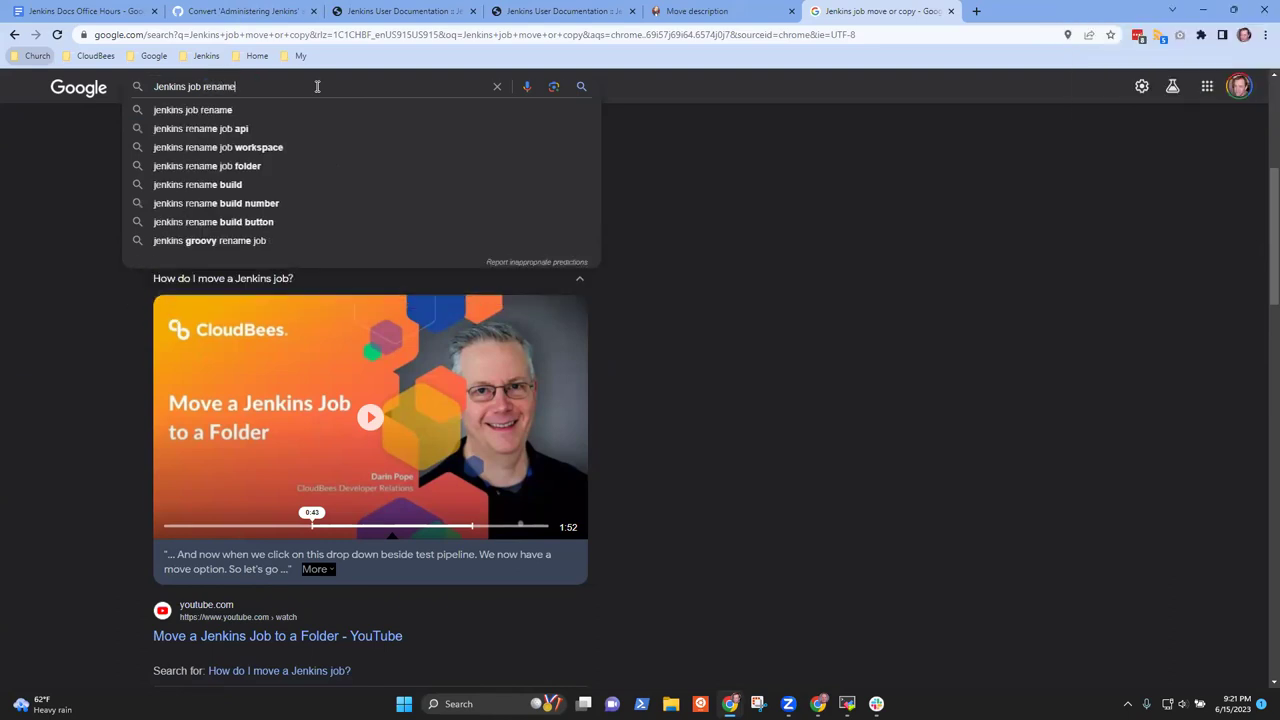
key("Return")
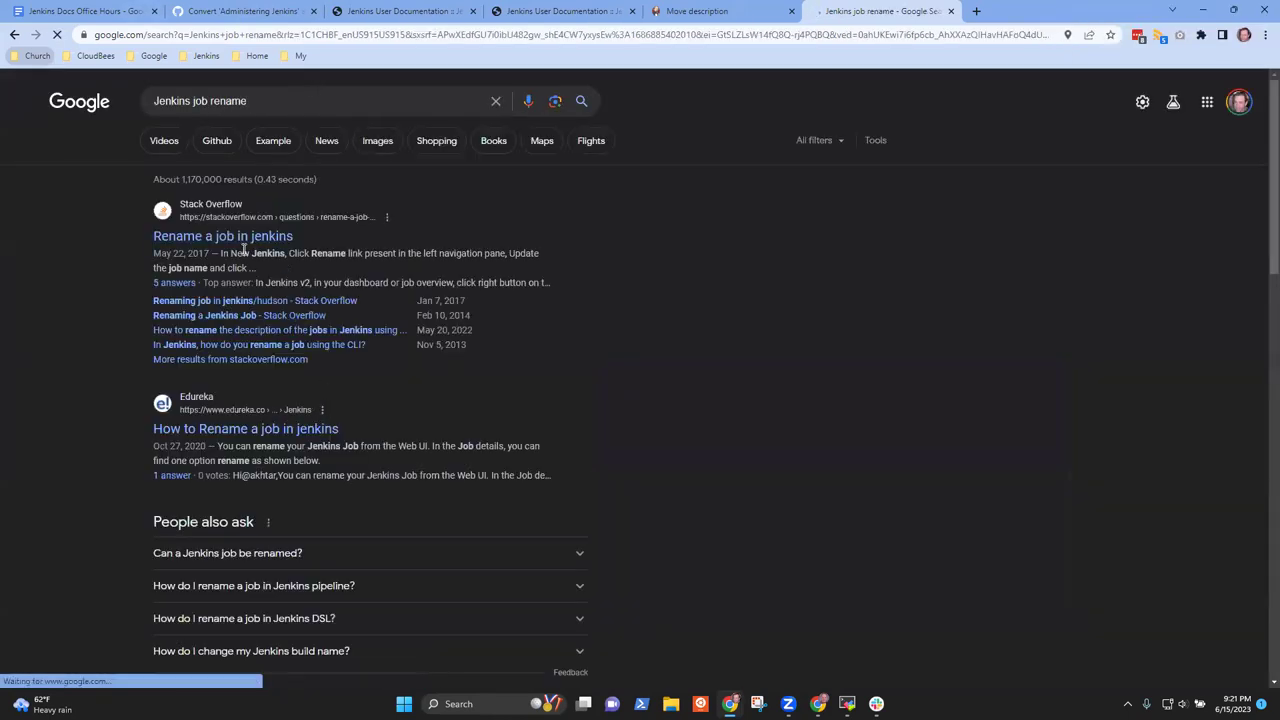
scroll(530, 358, "down", 2)
left_click(300, 354)
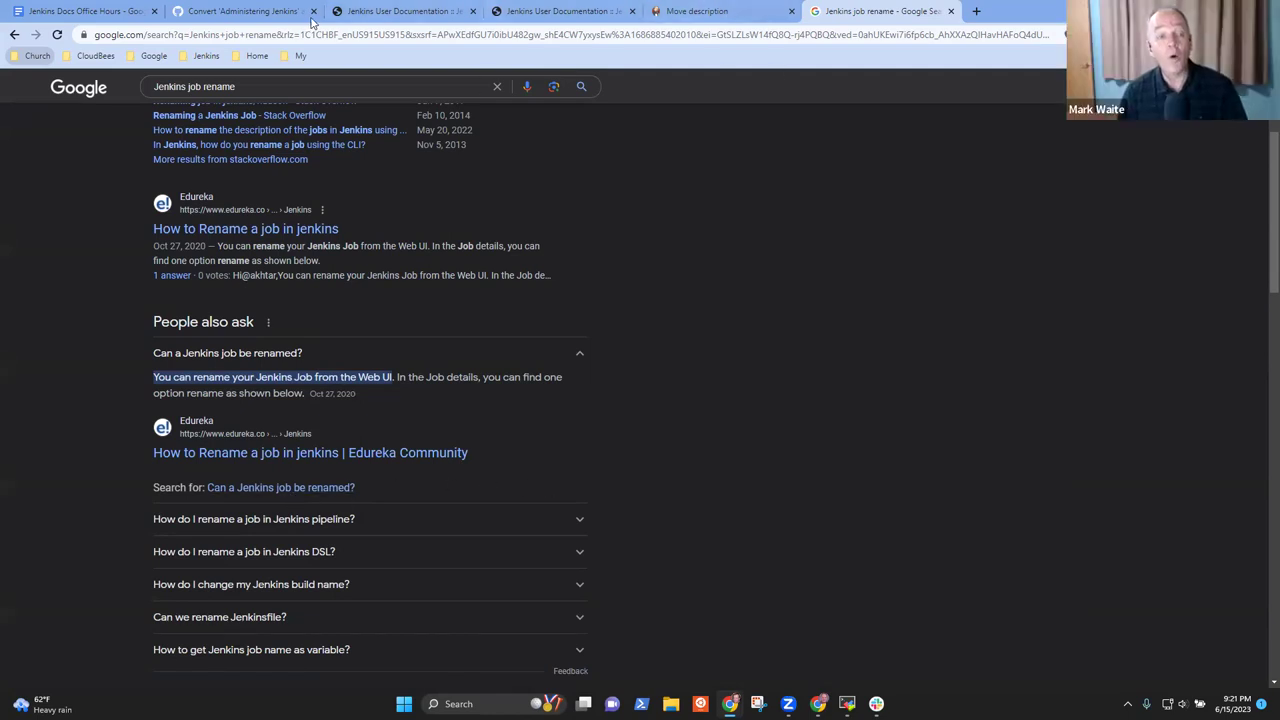
left_click(250, 11)
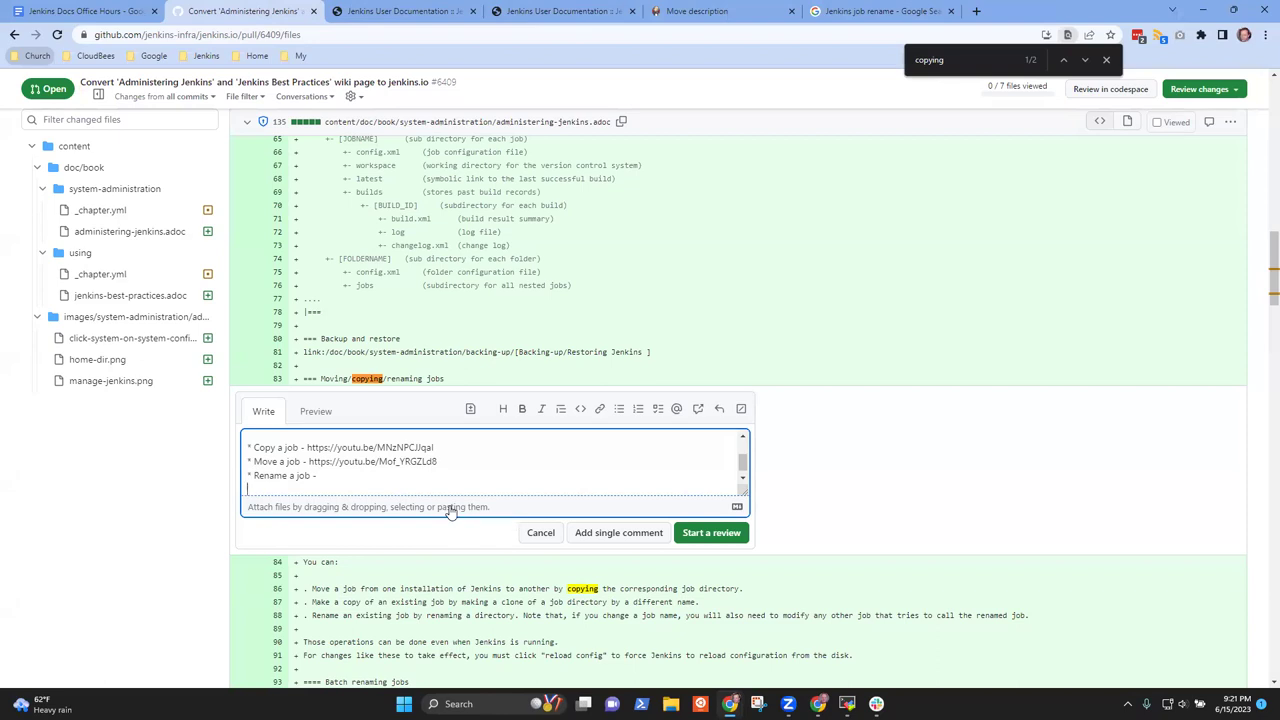
End the comment's first sentence with 'and rename a job.' and start an @-mention
key("ctrl+Home")
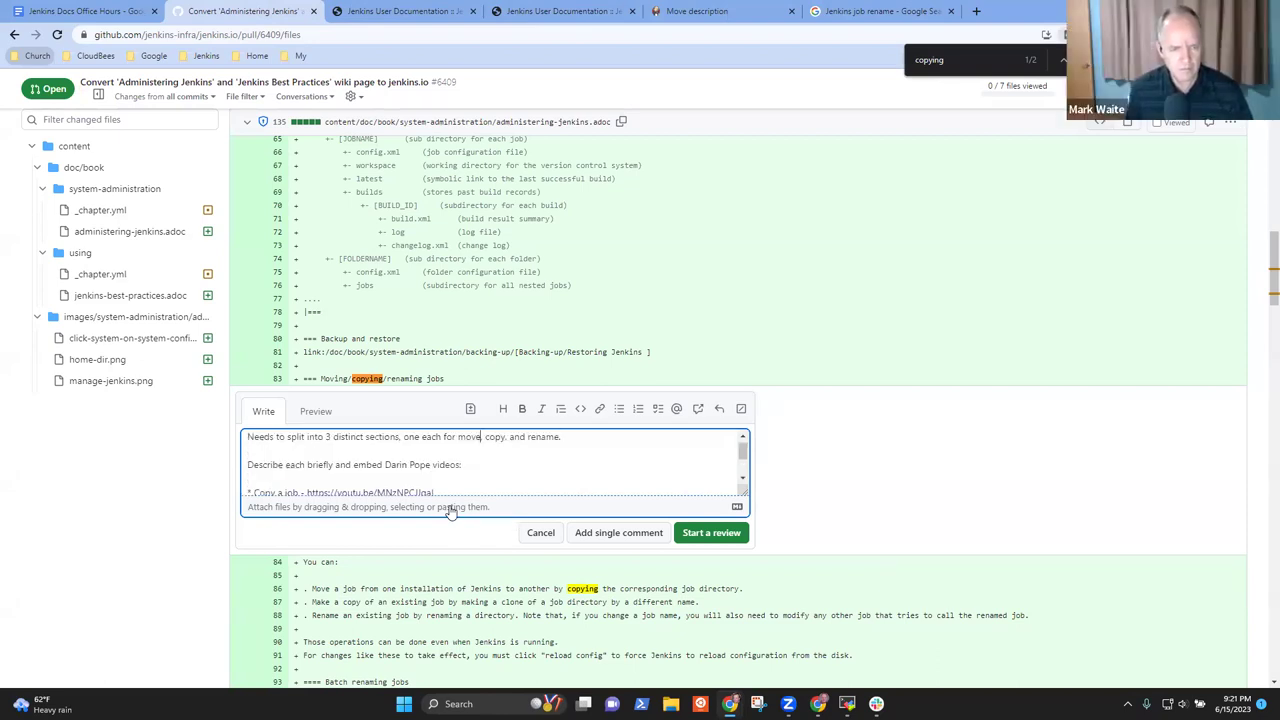
key("BackSpace")
type("a job")
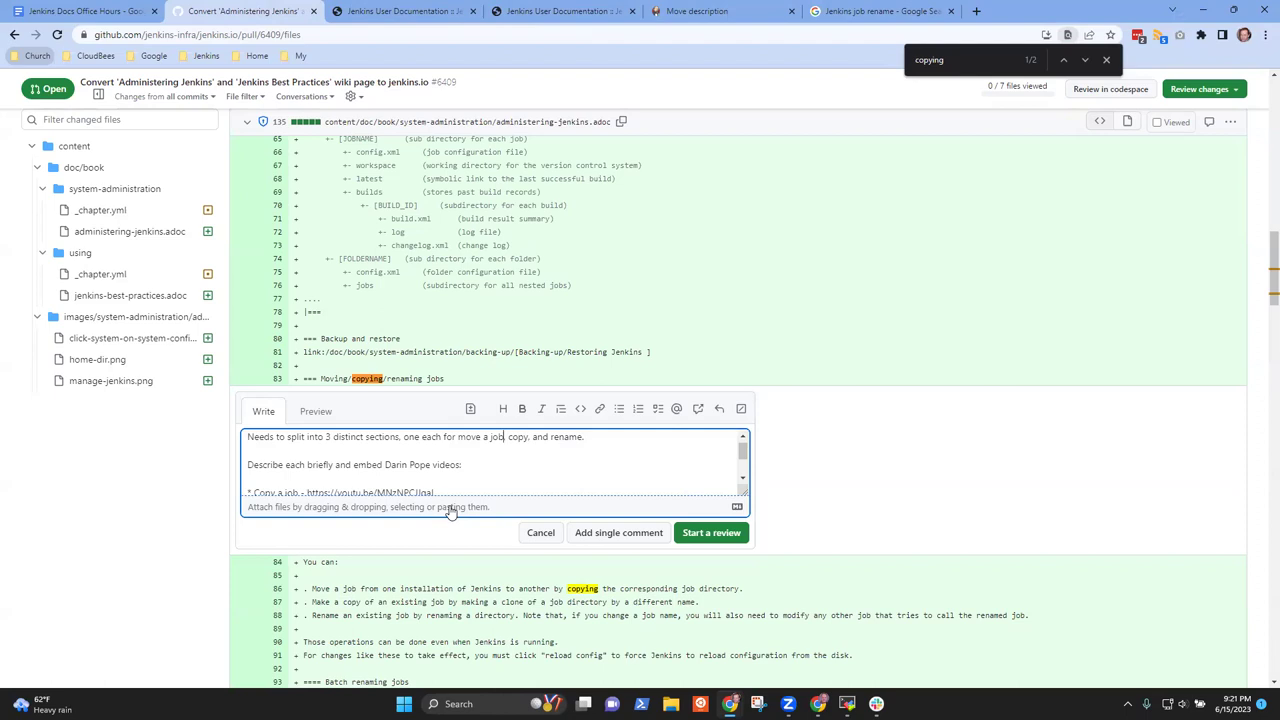
type(",")
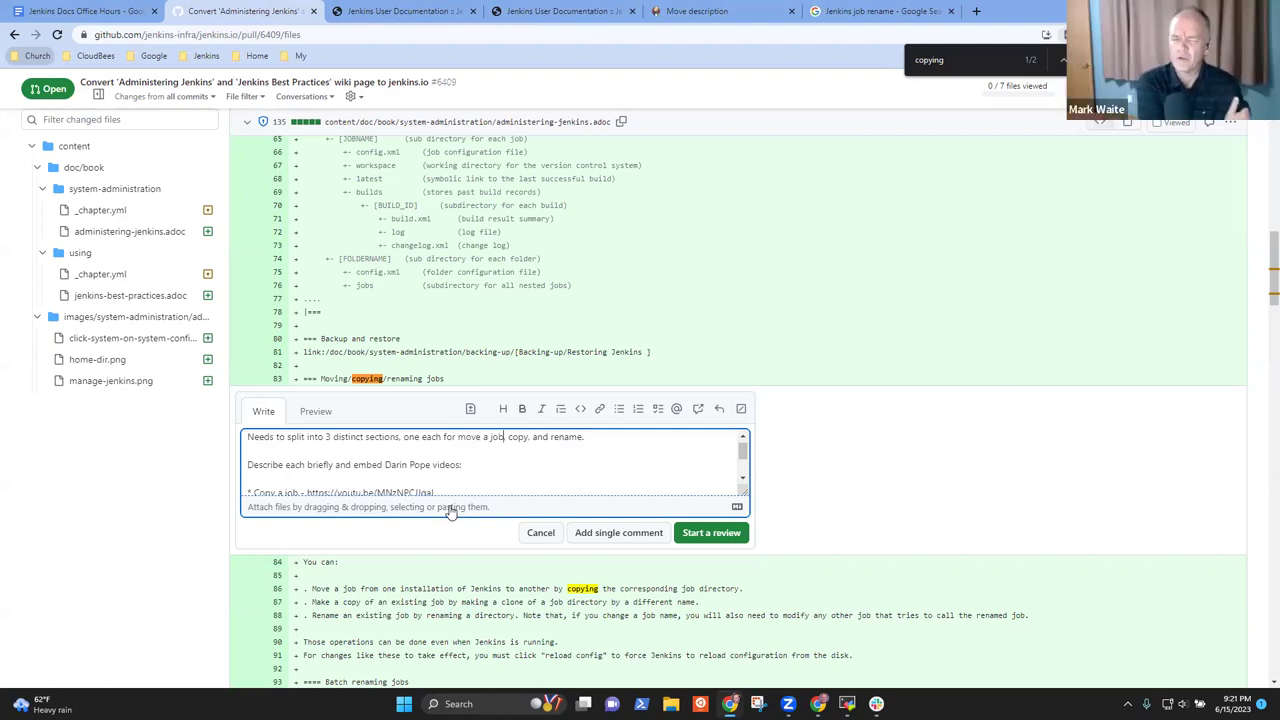
key("BackSpace")
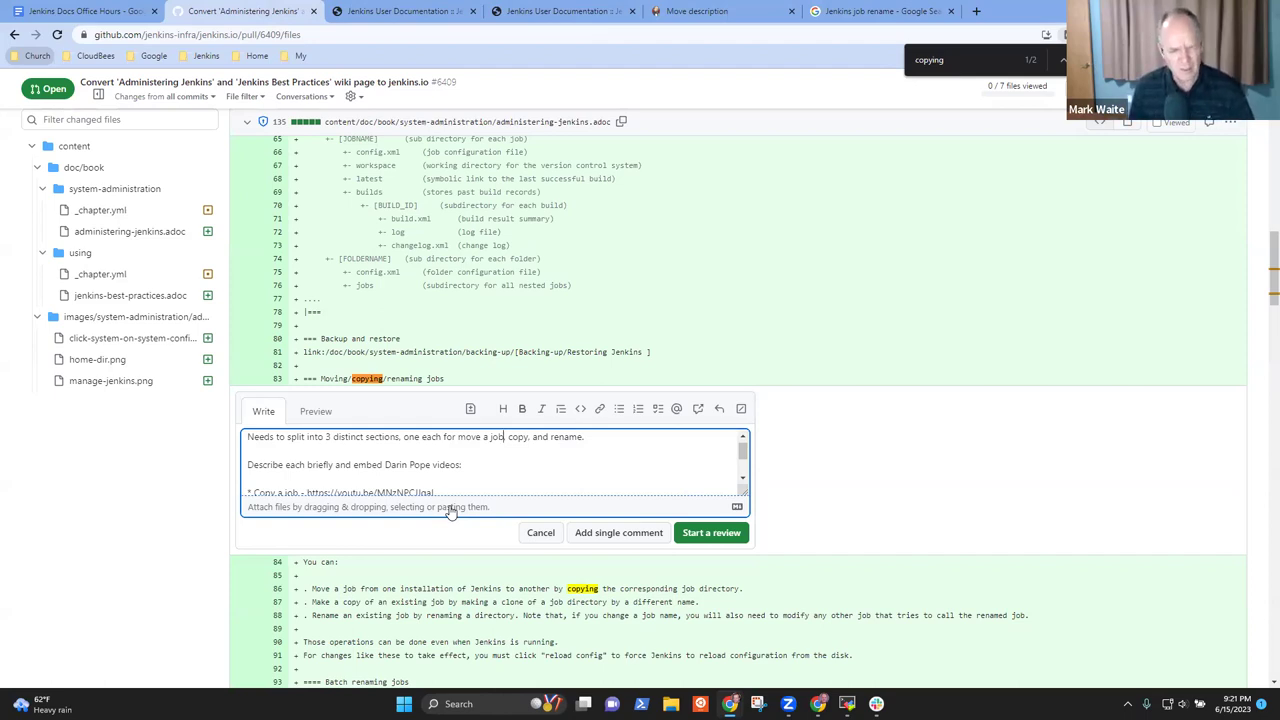
type("a job,")
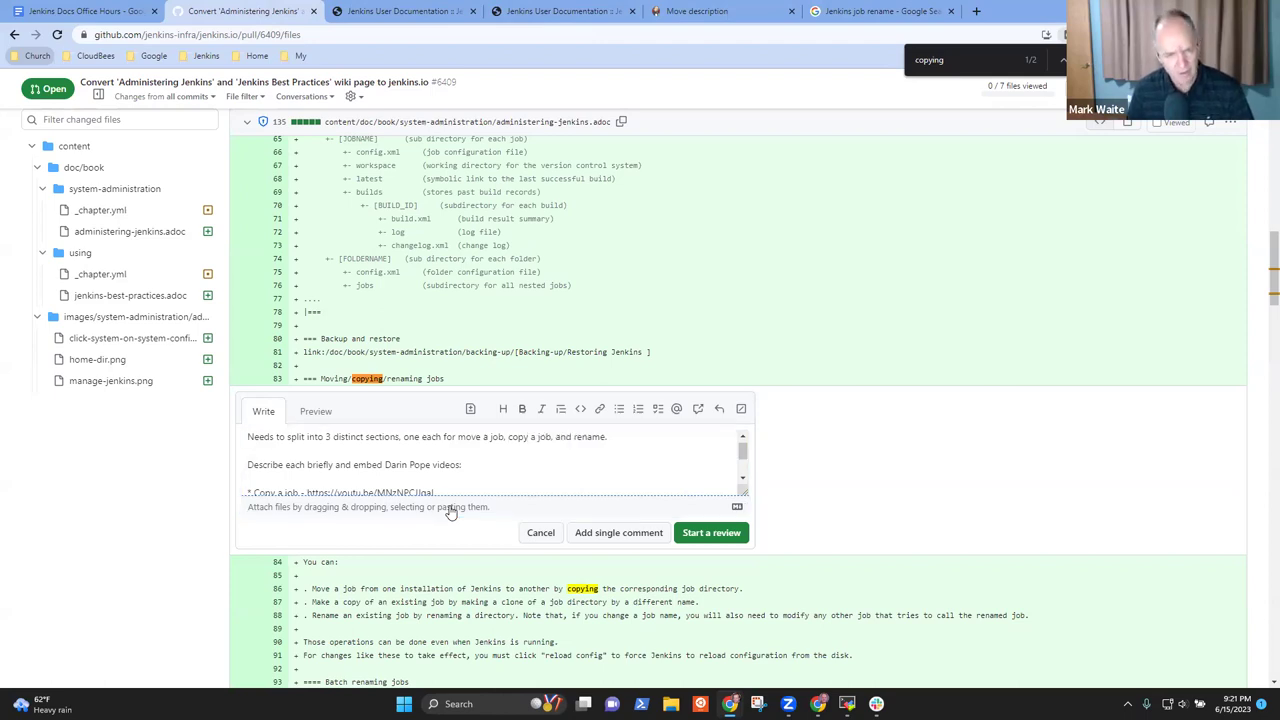
left_click(653, 448)
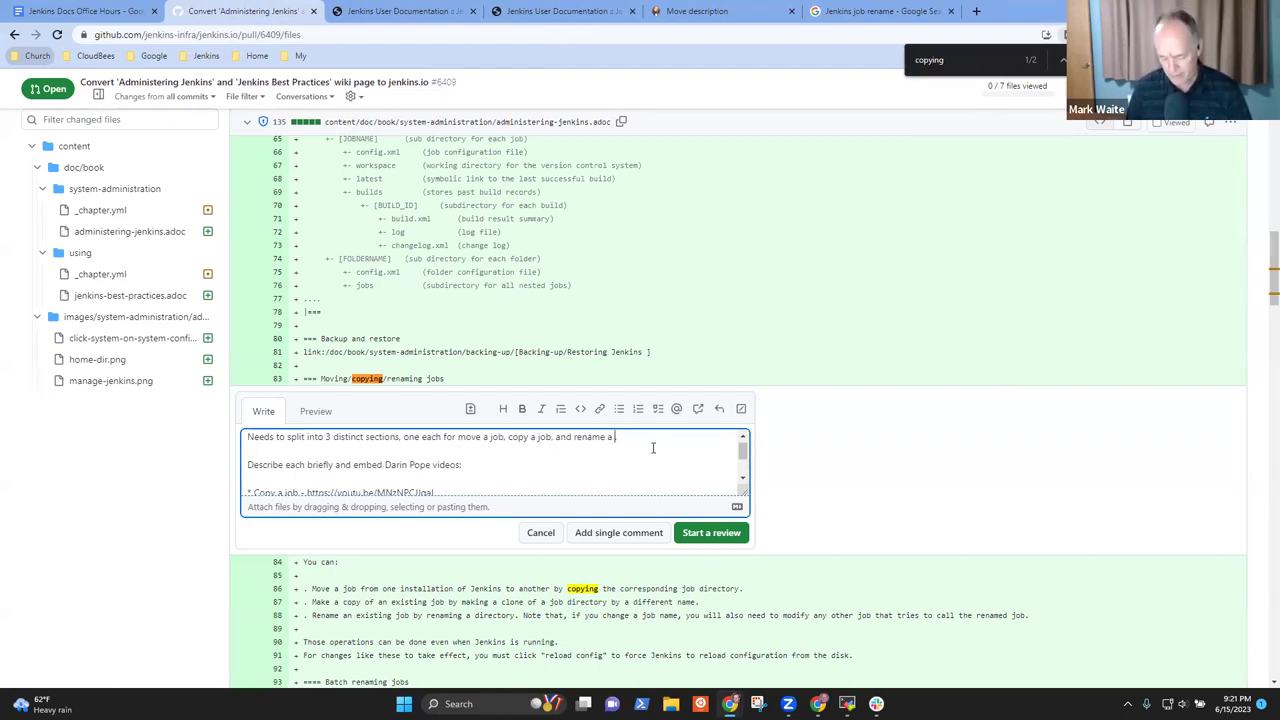
type("job.  Me")
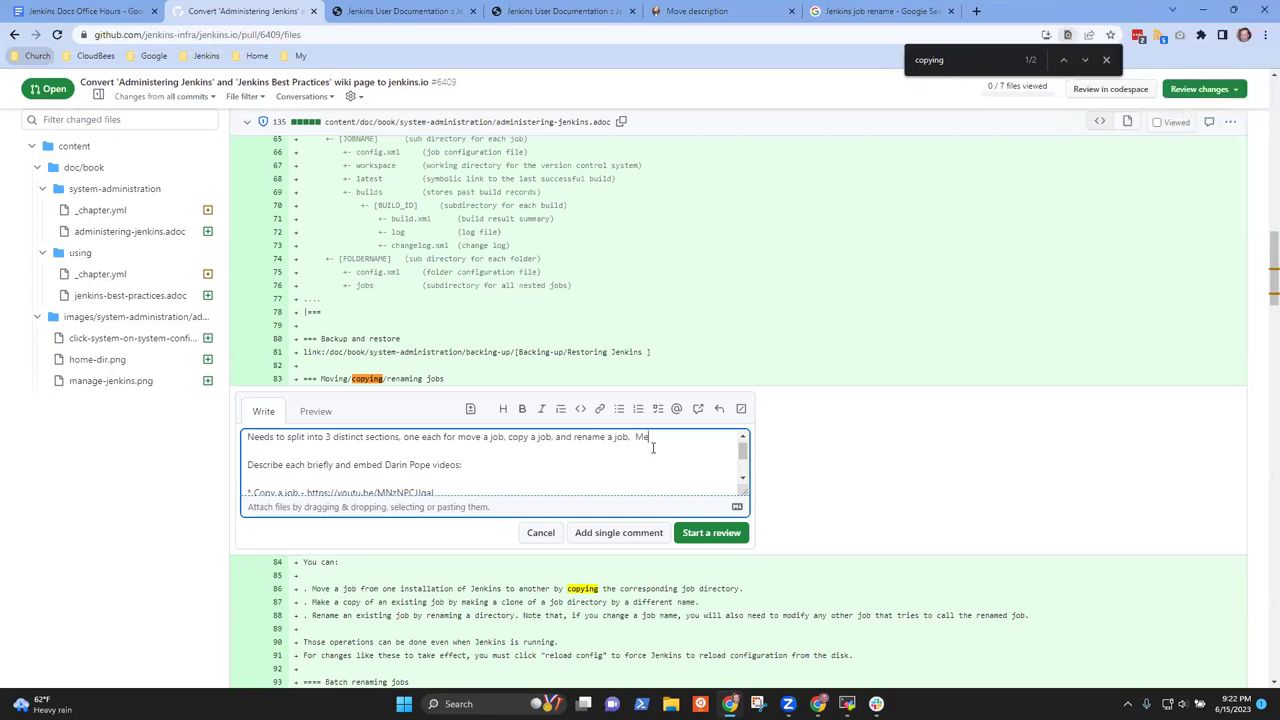
key("BackSpace")
key("BackSpace")
type("@AS")
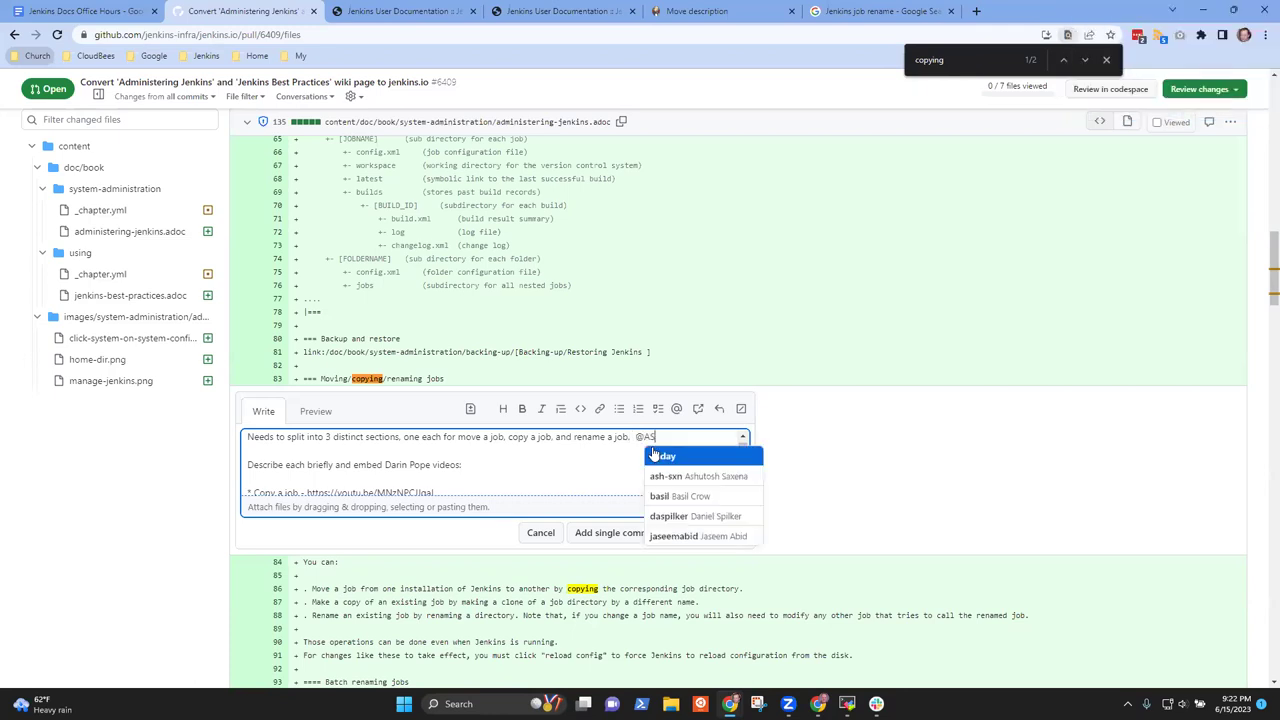
Mention the concerned reviewer and begin 'is concerned that we may need'
key("BackSpace")
key("BackSpace")
type("Stacksc")
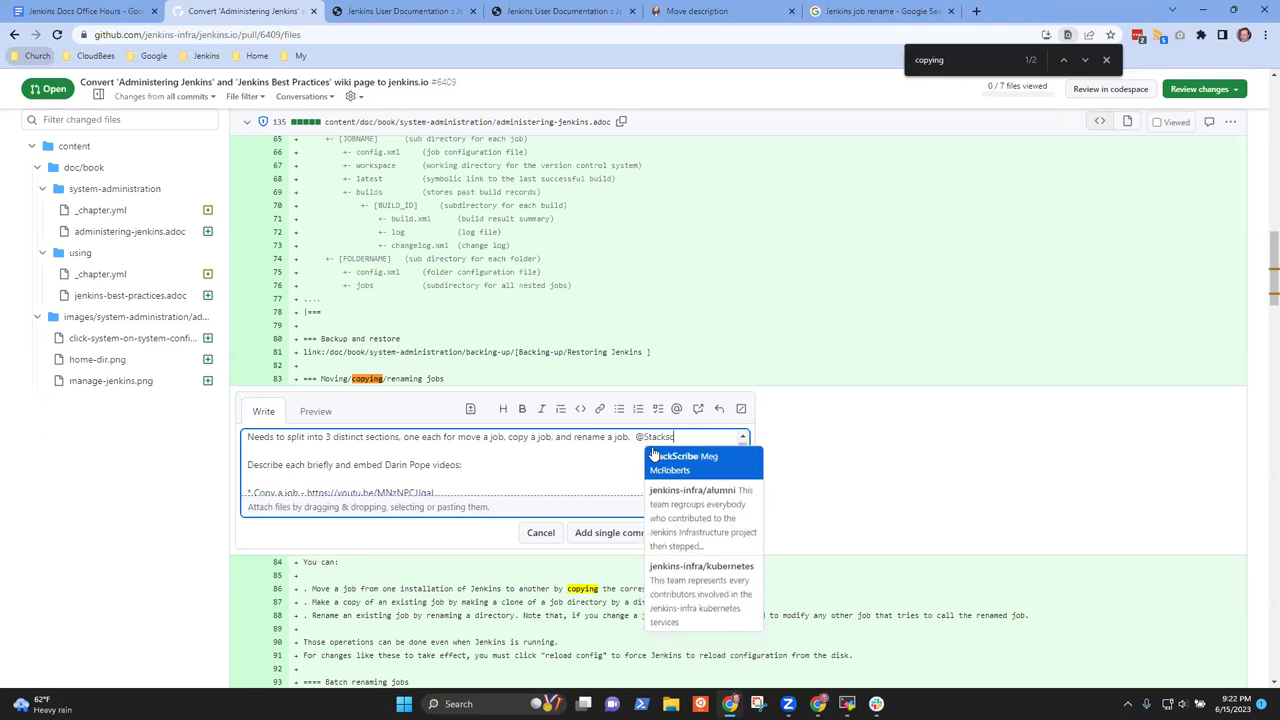
left_click(653, 456)
type("is")
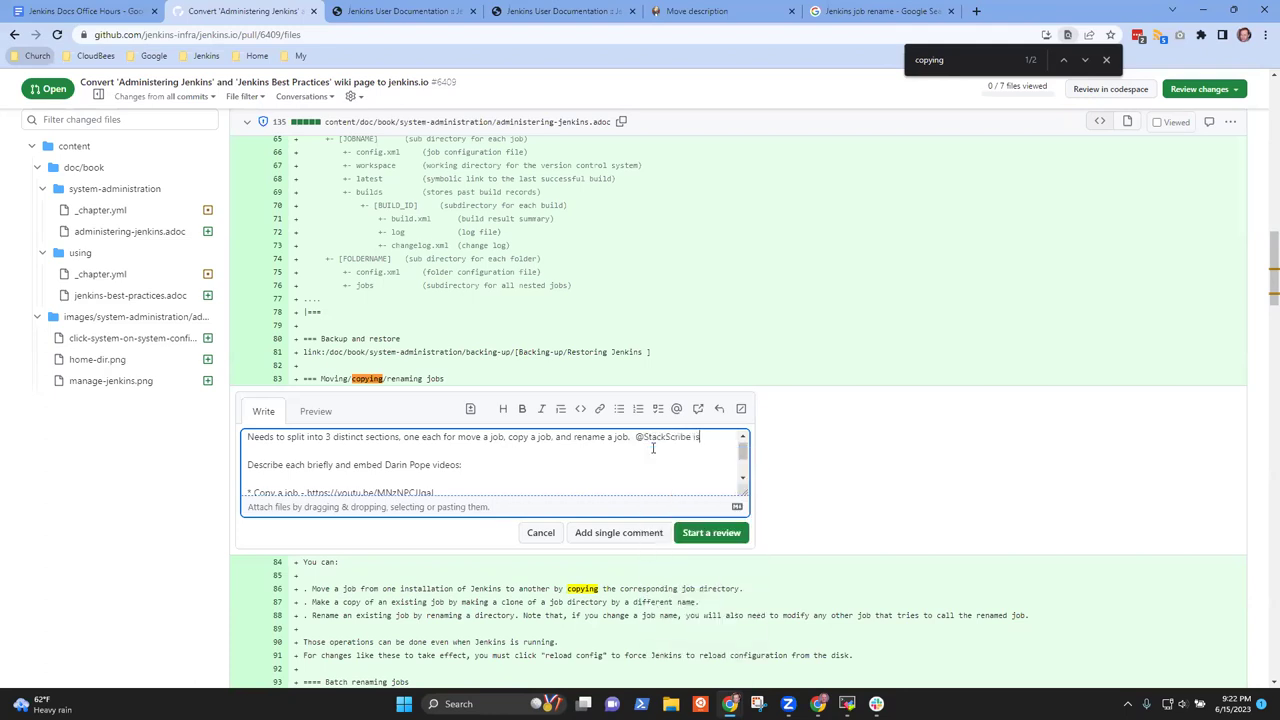
type(" concerned that w")
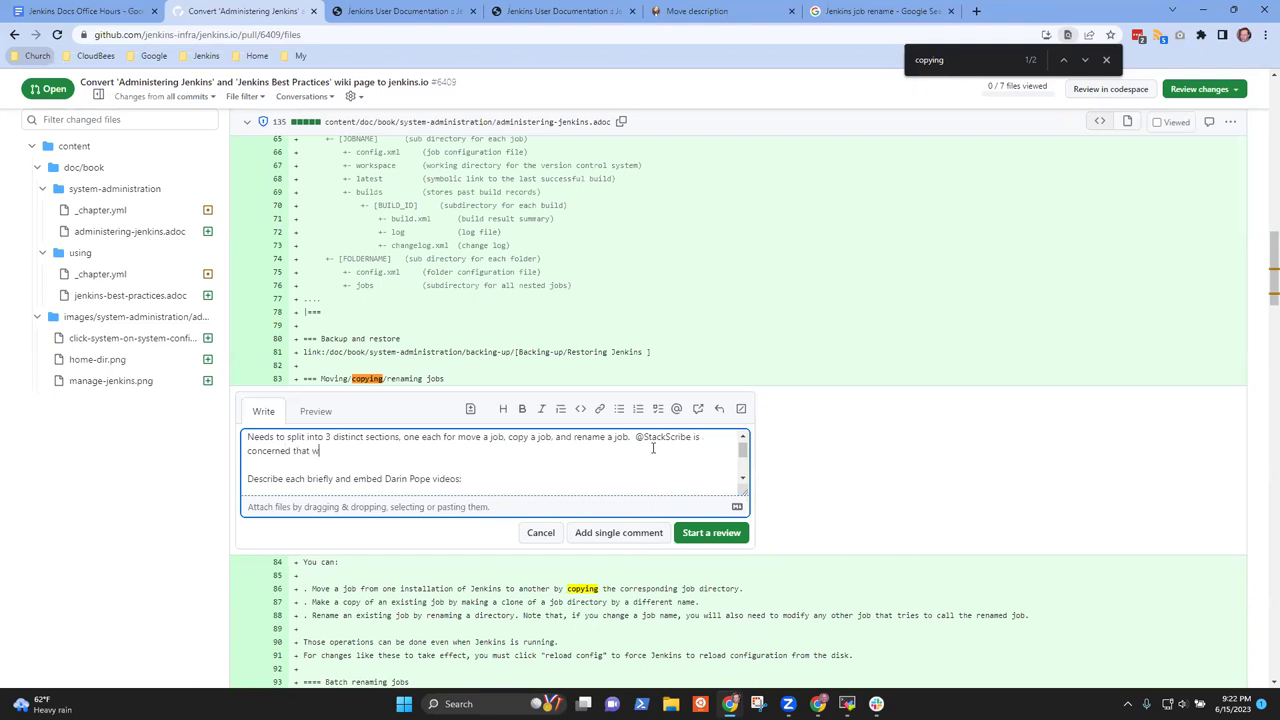
type("e may ne  Describe")
Suggest a broader title like 'Move a job or Pipeline' or an early note on scope
key("BackSpace")
key("BackSpace")
type("need ")
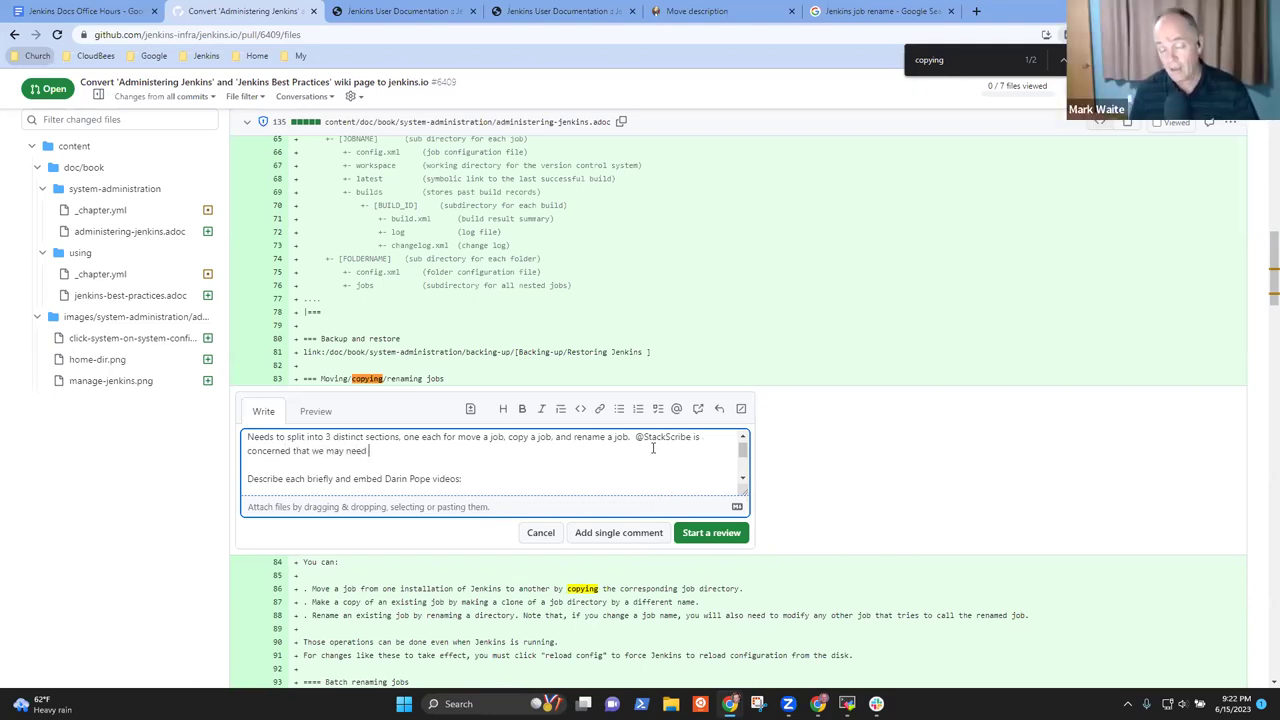
type("either ascript")
key("BackSpace")
key("BackSpace")
key("BackSpace")
key("BackSpace")
key("BackSpace")
key("BackSpace")
type("broader title (like '")
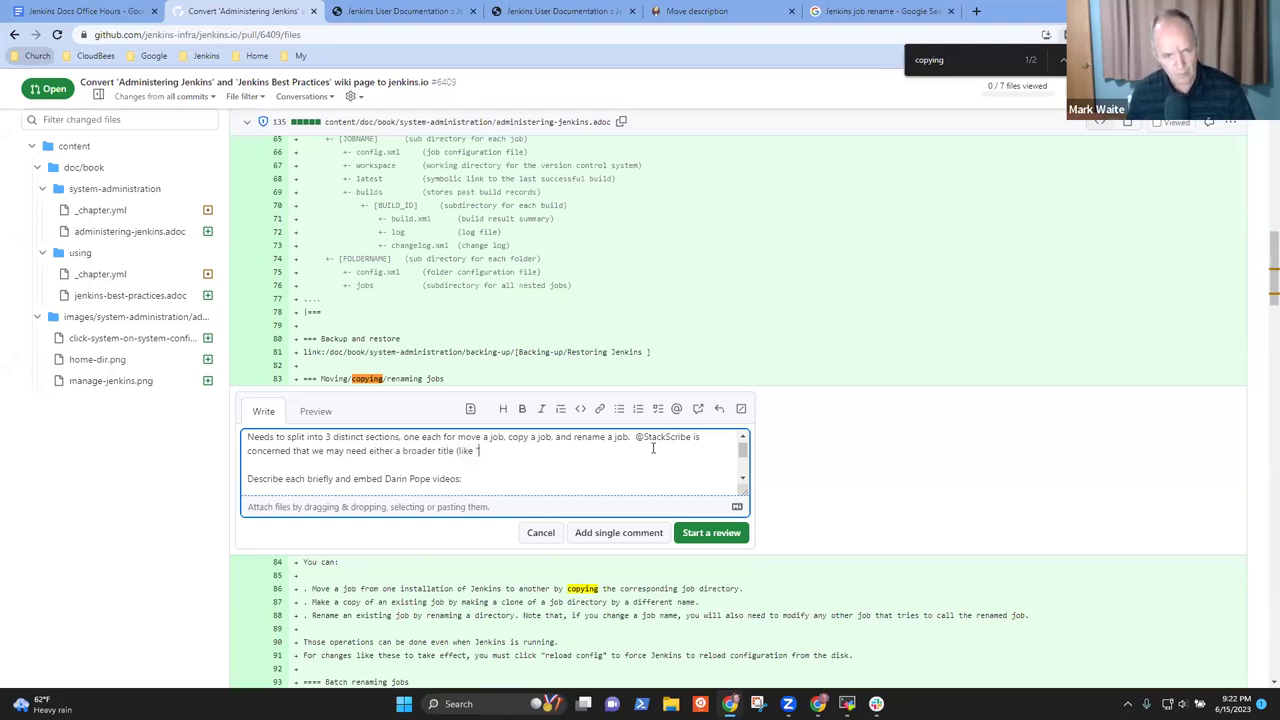
type("Move a")
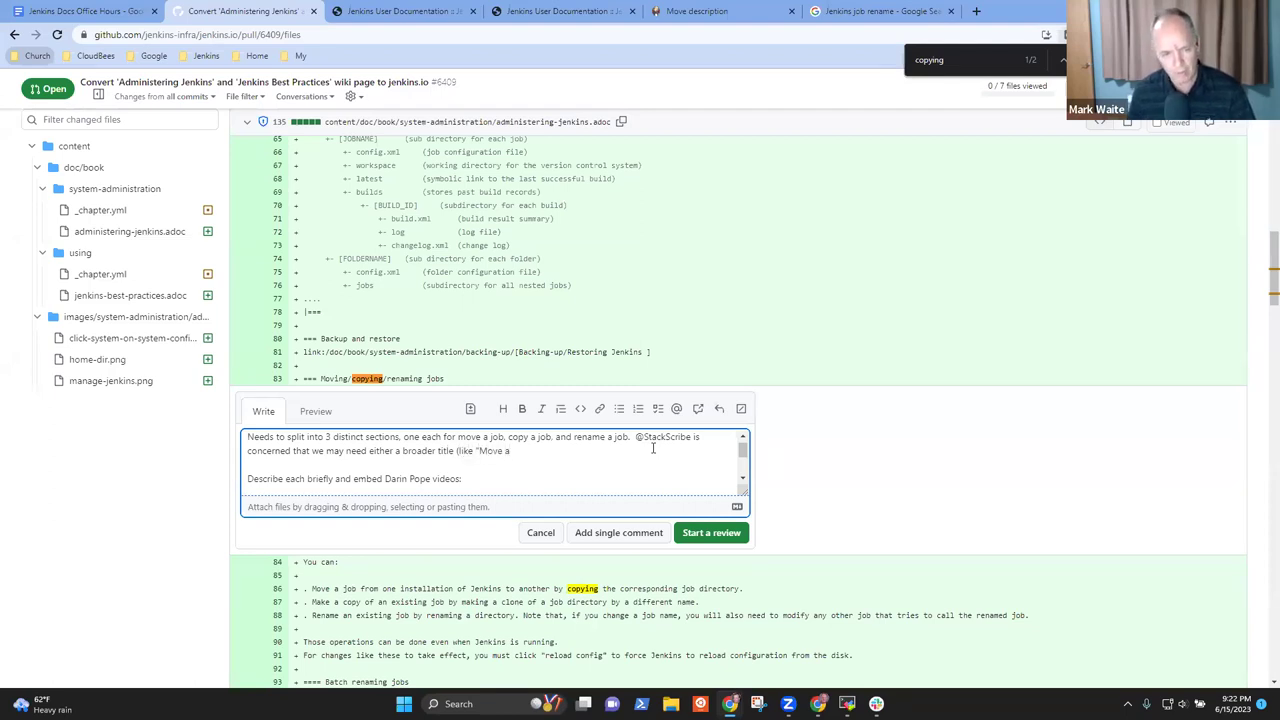
type(" job or Pi")
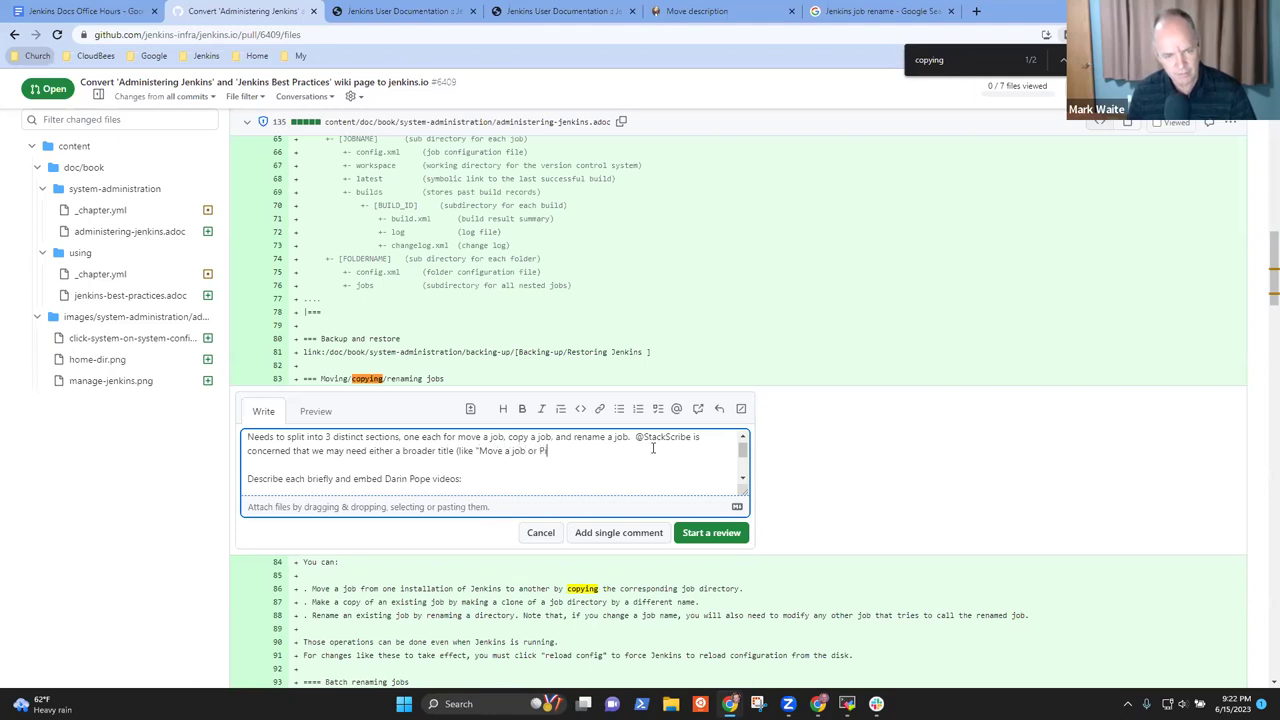
type("peline")
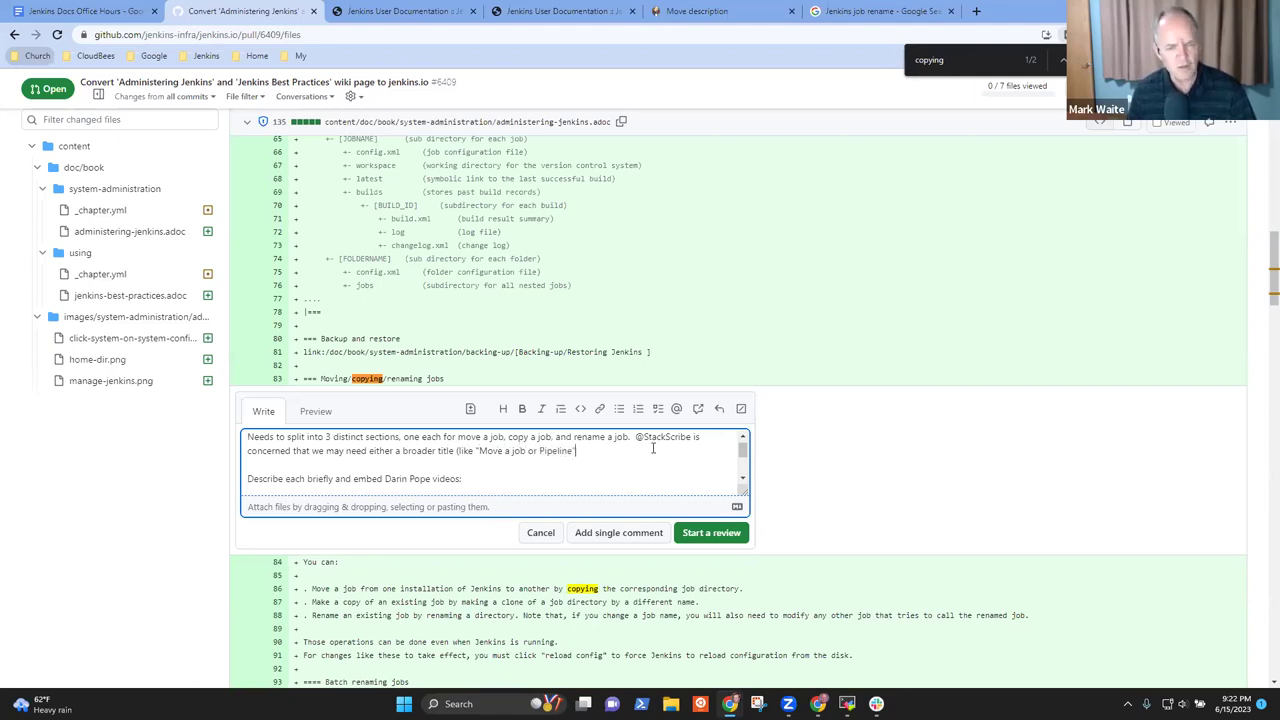
type("\") o")
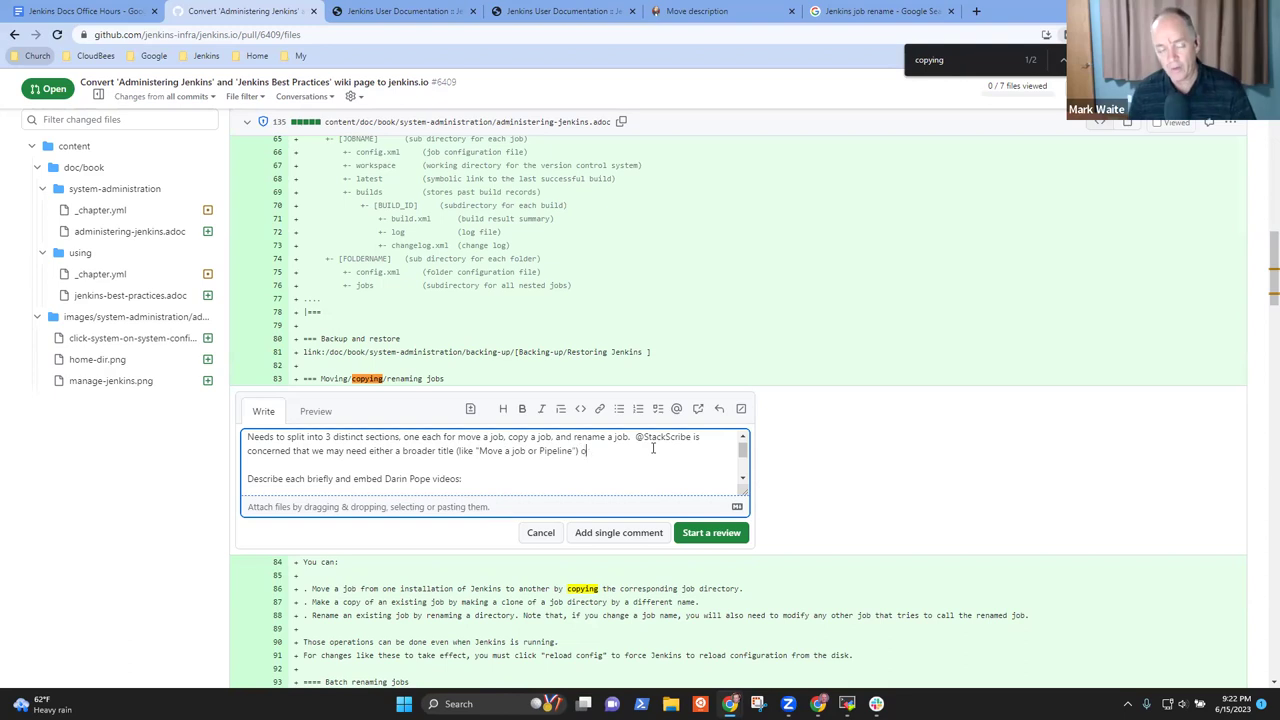
type("r include every")
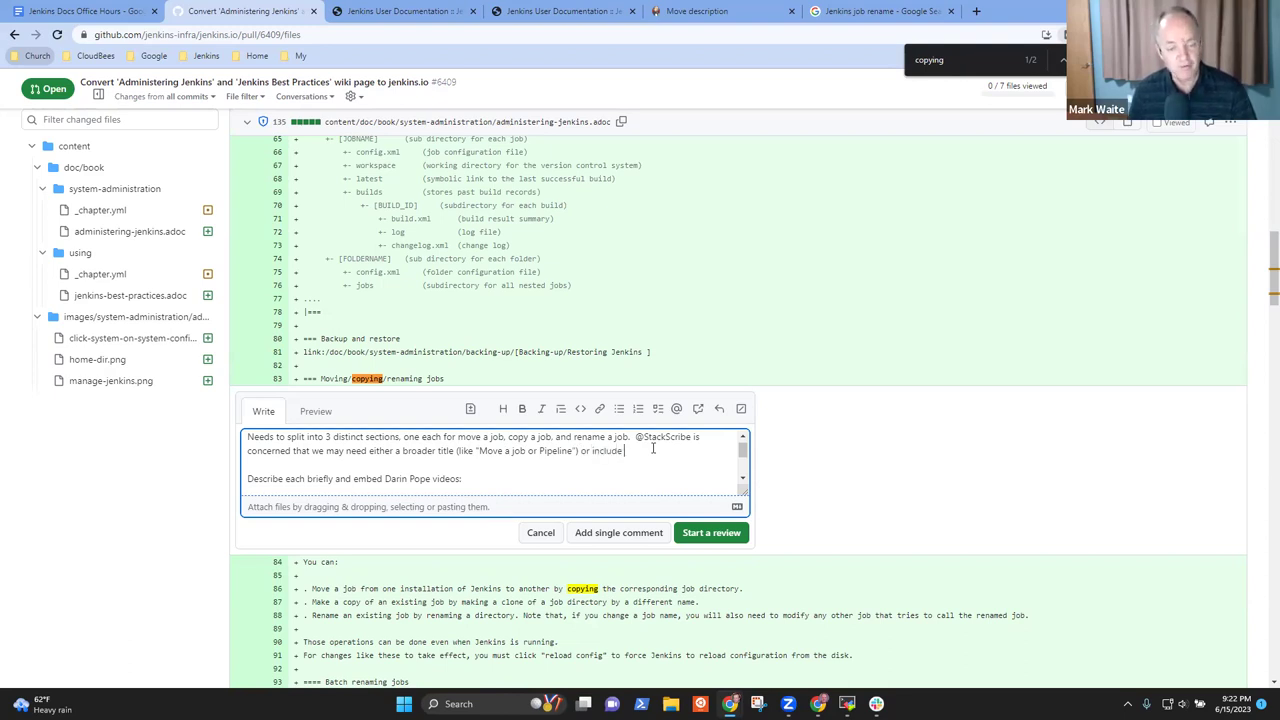
key("BackSpace")
key("BackSpace")
key("BackSpace")
key("BackSpace")
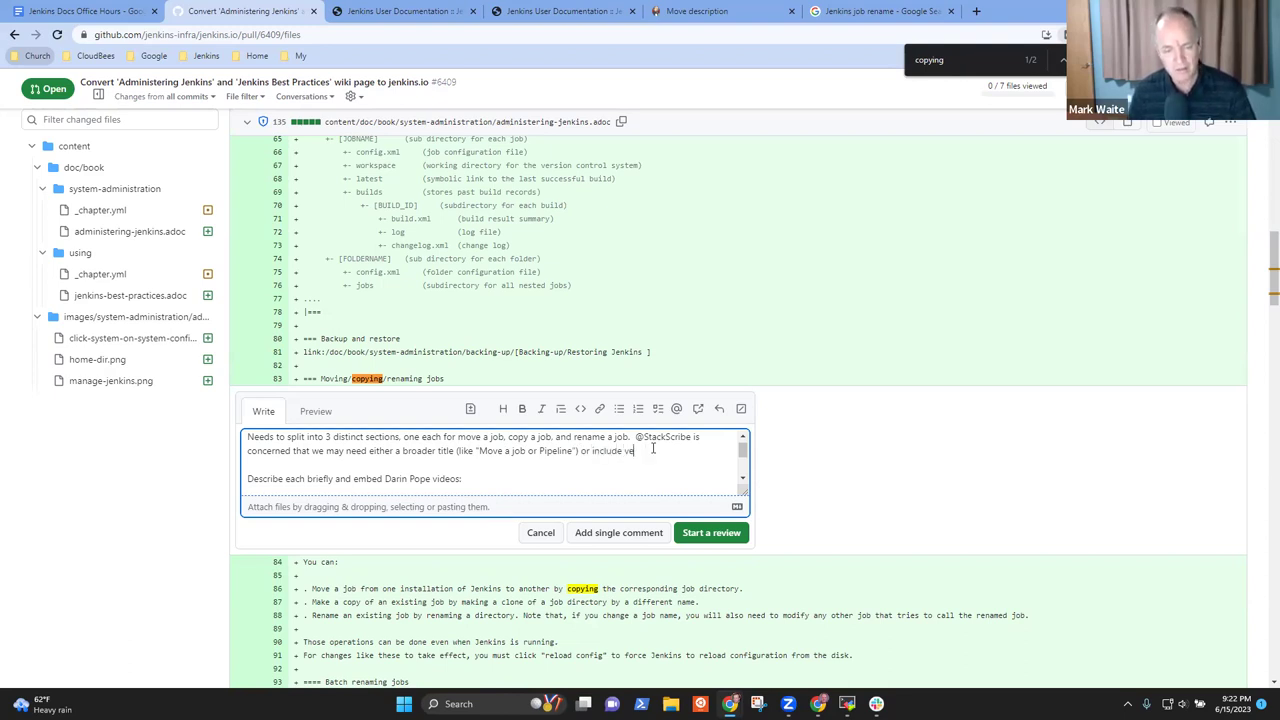
type("early in the test")
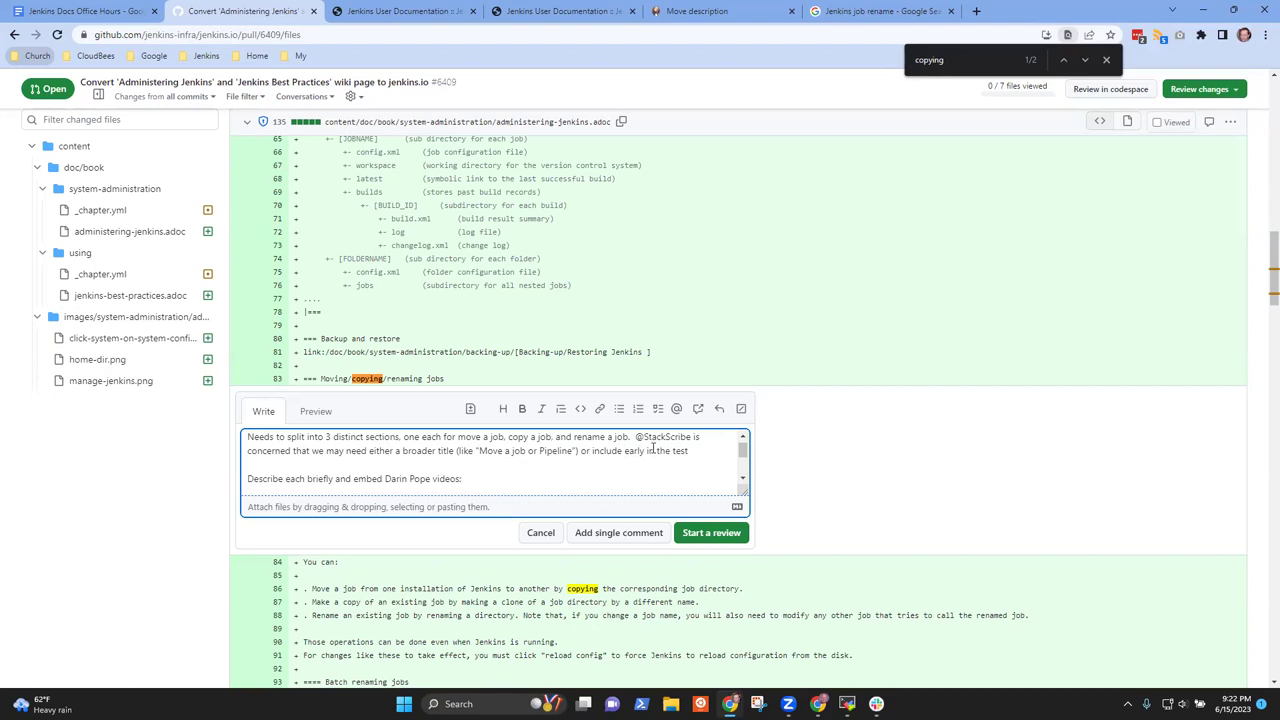
key("BackSpace")
key("BackSpace")
type("xt that this applies top")
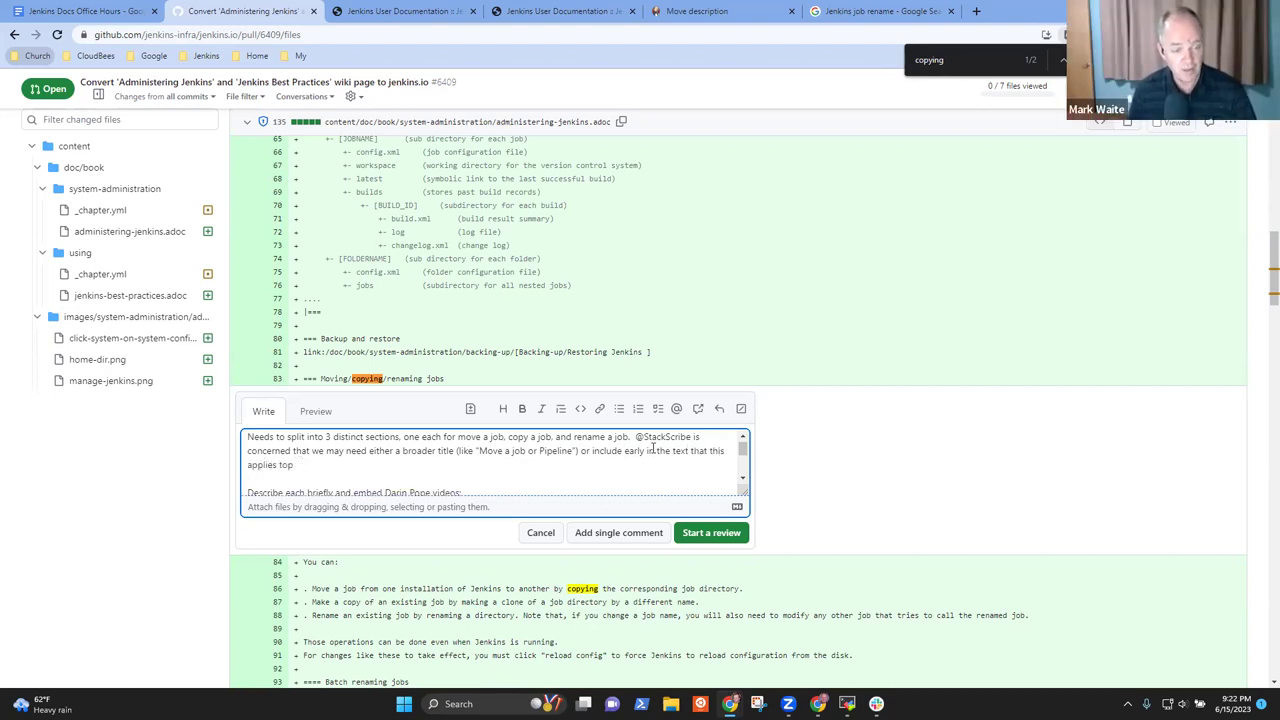
key("BackSpace")
type(" Freestly")
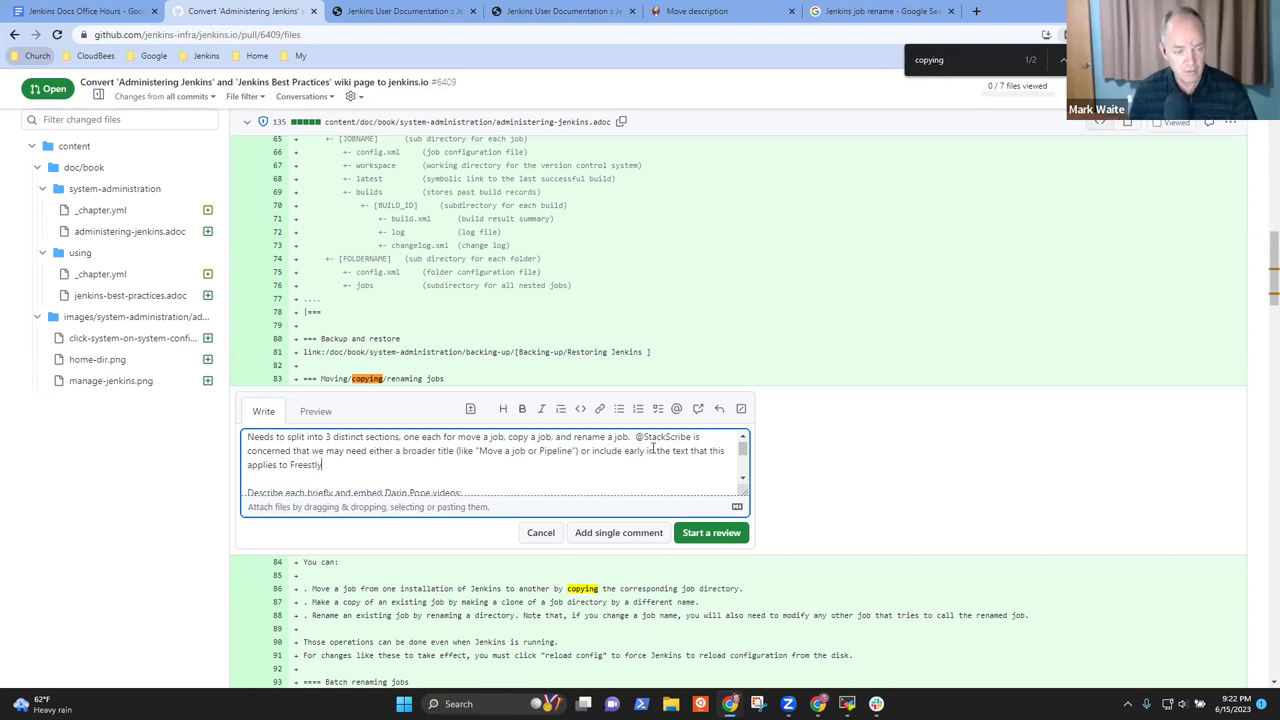
key("BackSpace")
key("BackSpace")
type("yle, Pipeline, and")
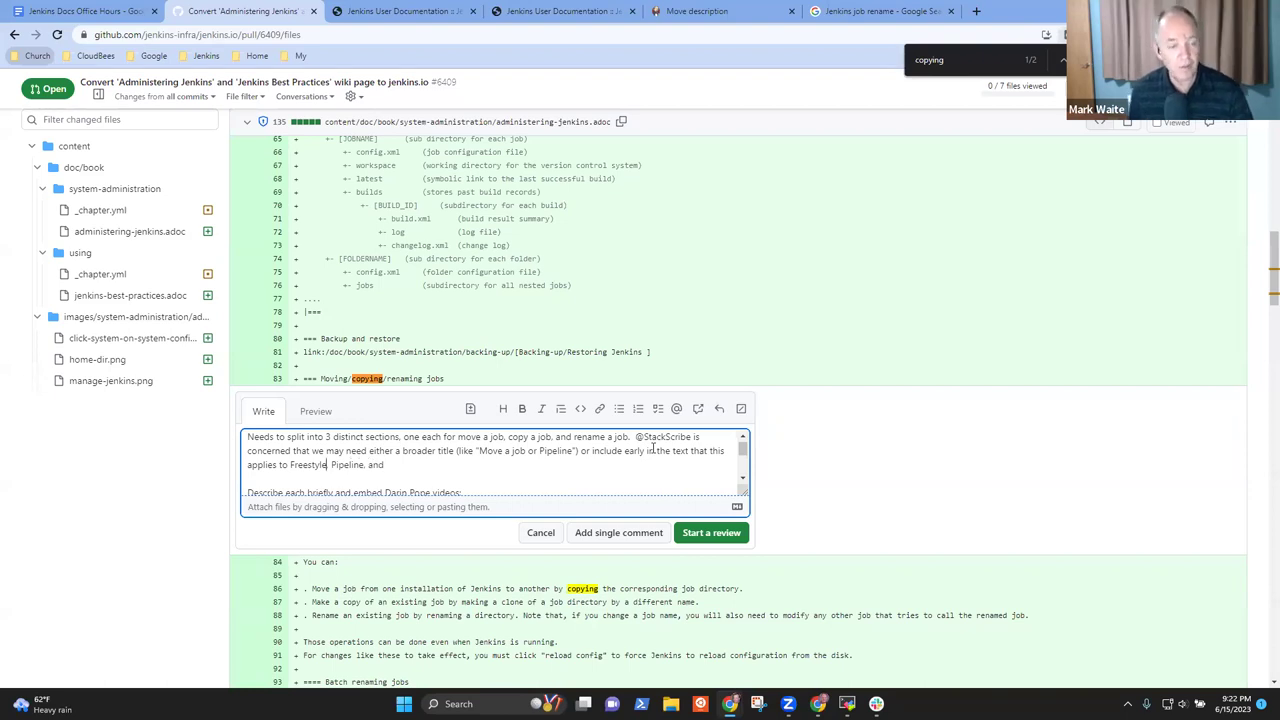
Replace the garbled wording with 'to Pipeline, Freestyle, and other job types, Multibranch, Organization folders'
key("ctrl+Left")
key("ctrl+Left")
key("ctrl+shift+Left")
key("ctrl+shift+Left")
type("to Pipeline, ")
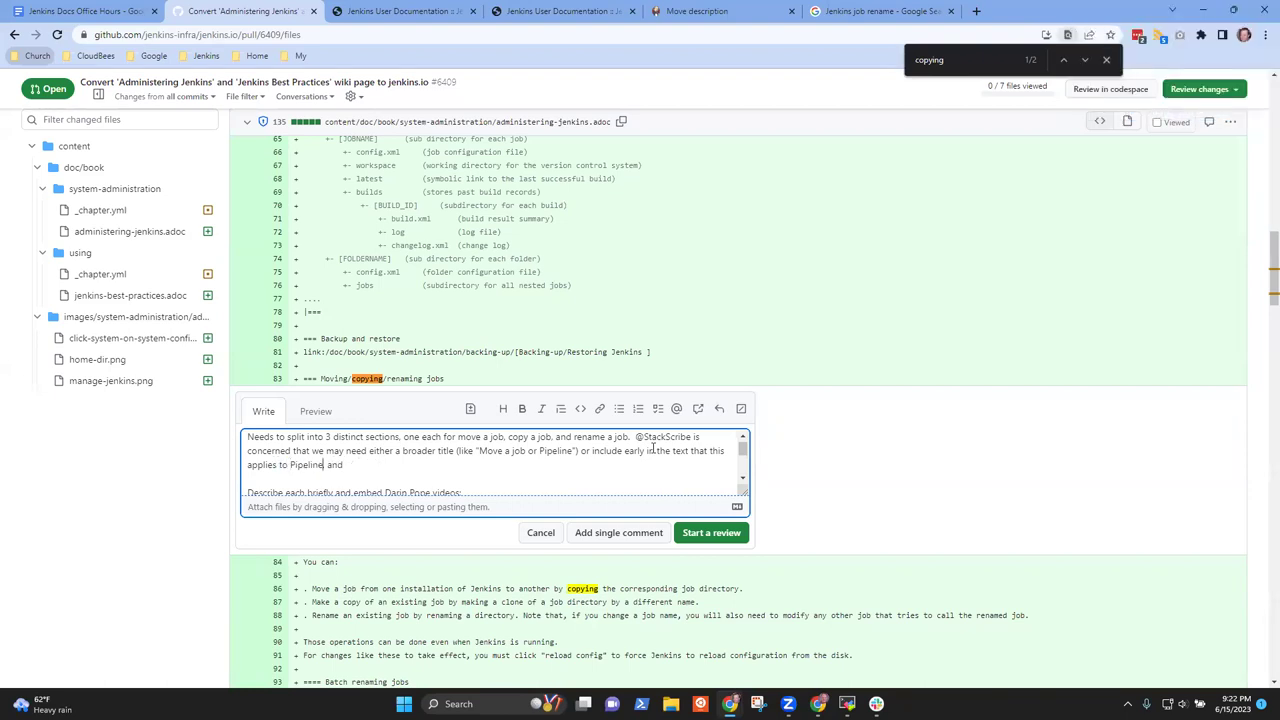
type("Free")
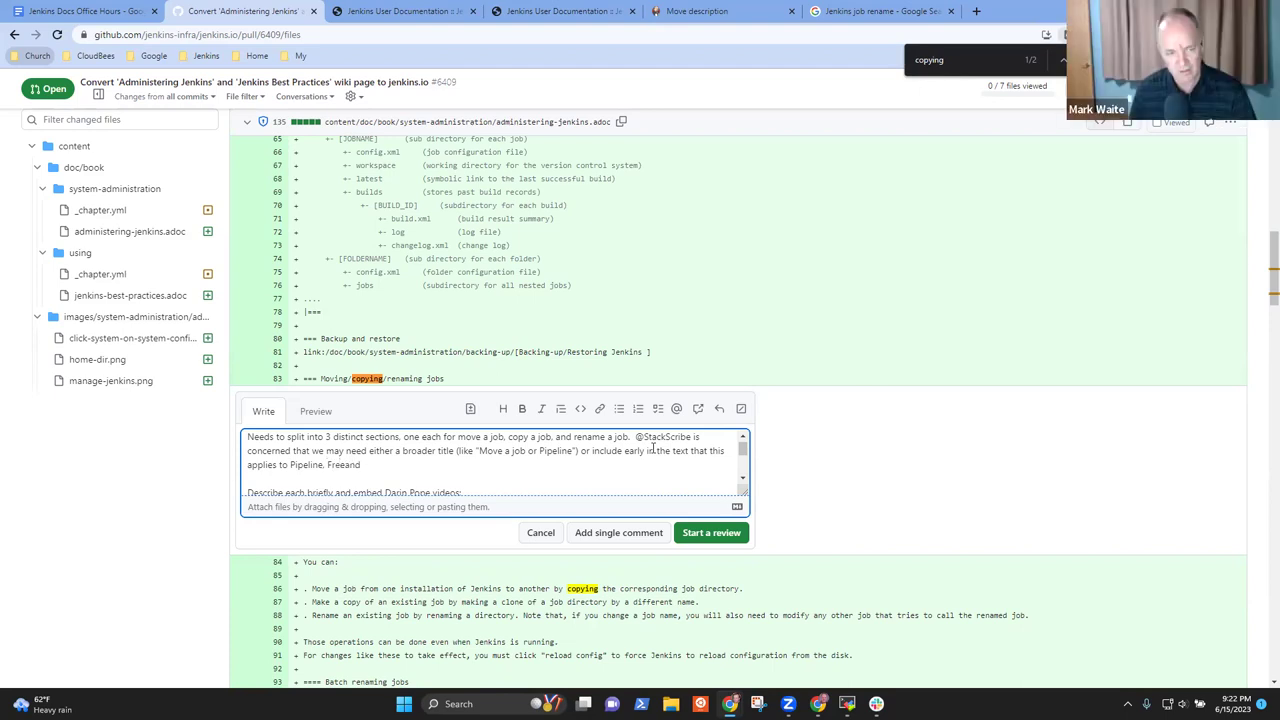
type("style, and ")
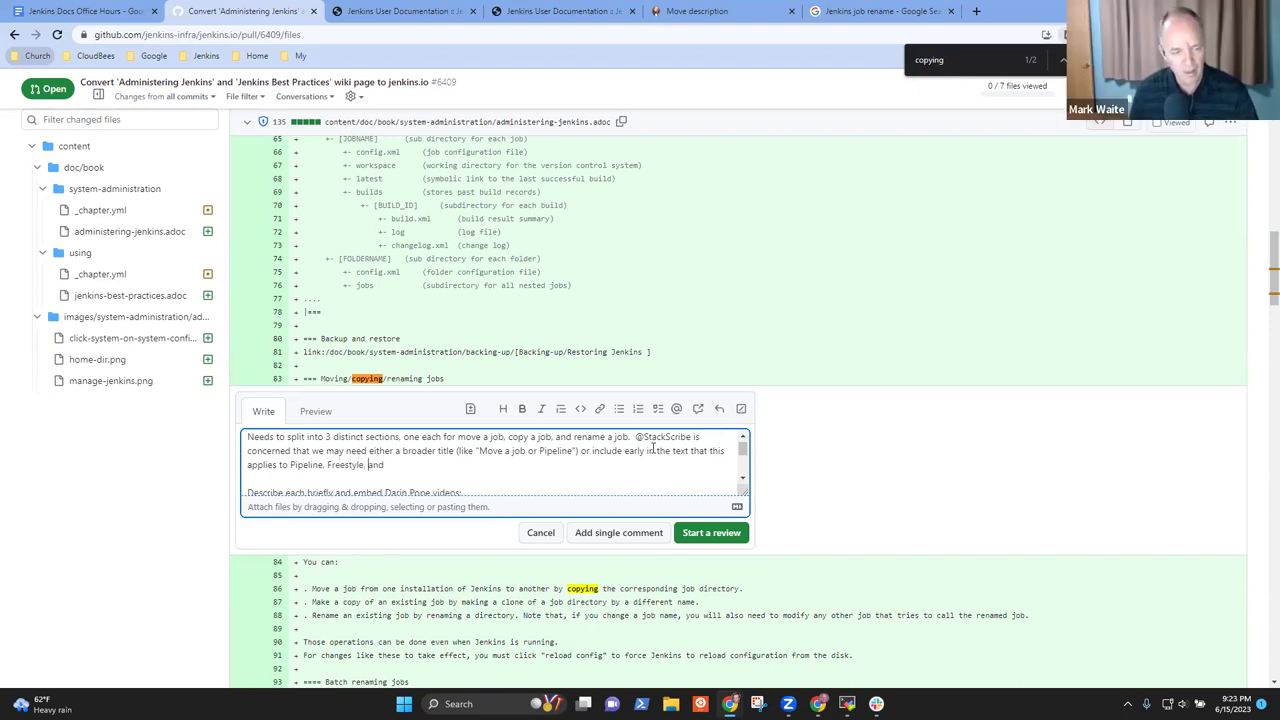
type("other ")
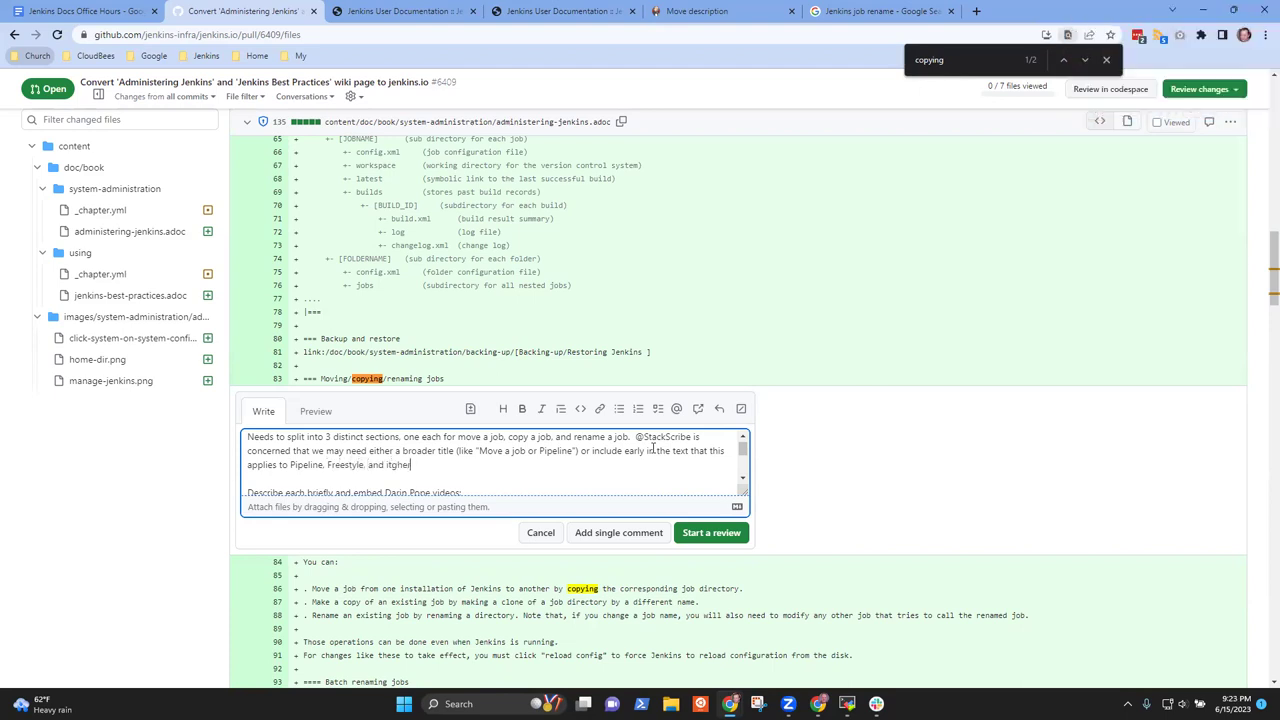
type("job types")
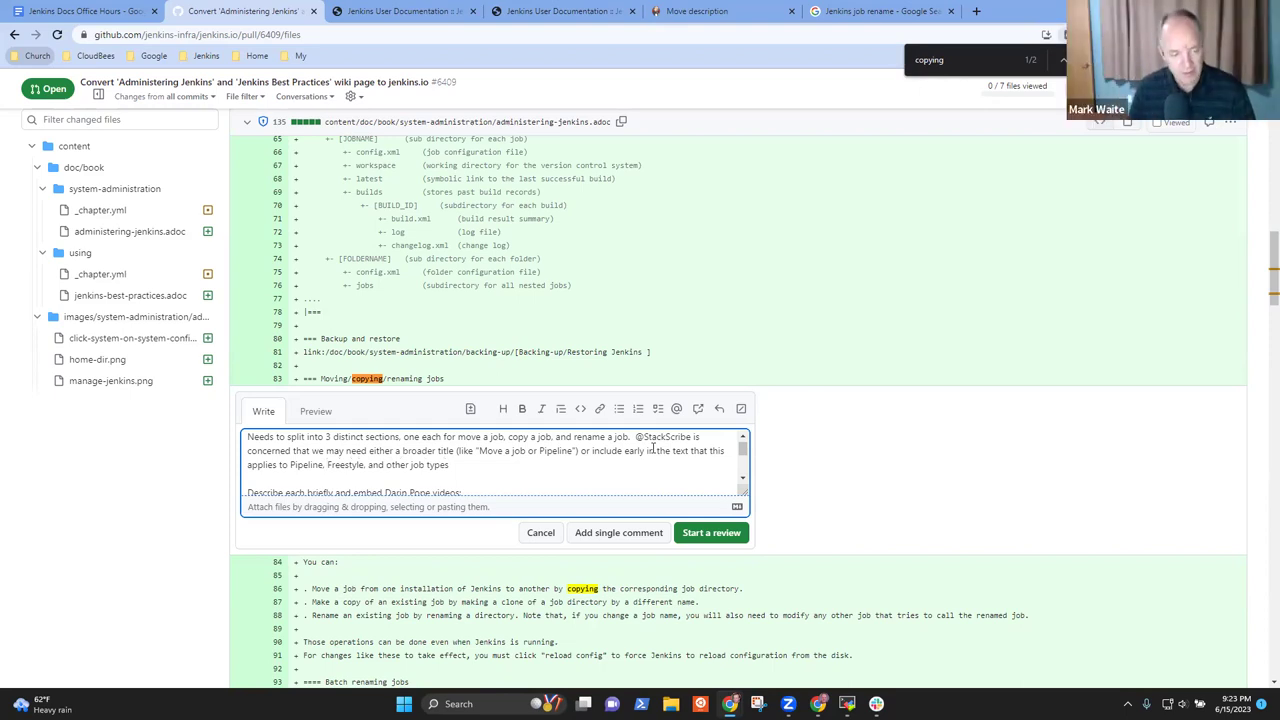
type("Multibran")
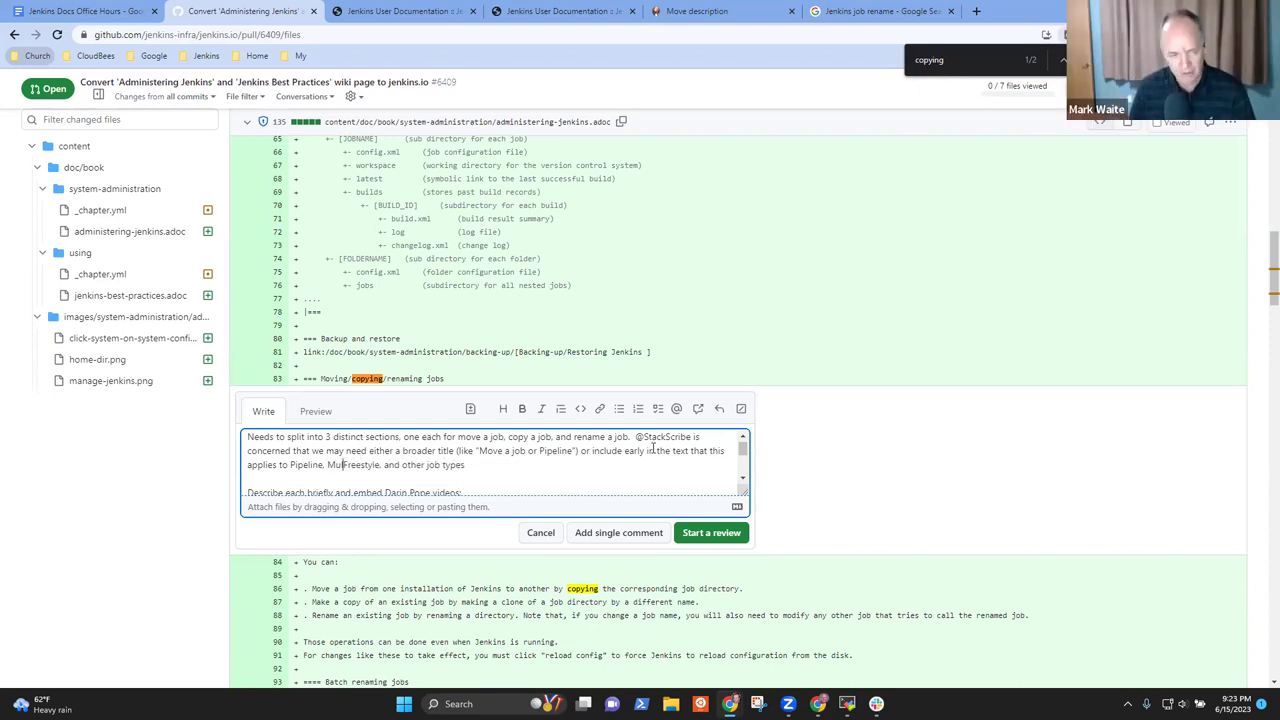
type("ch, ")
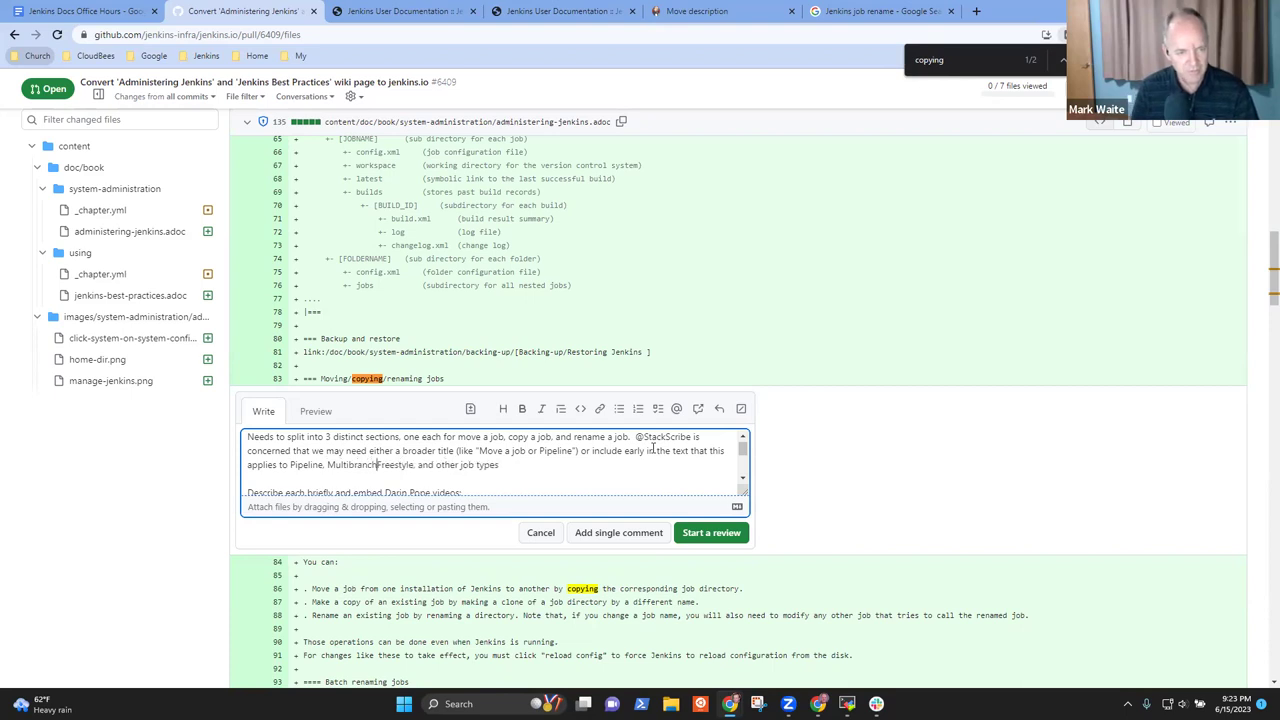
type("Organiz")
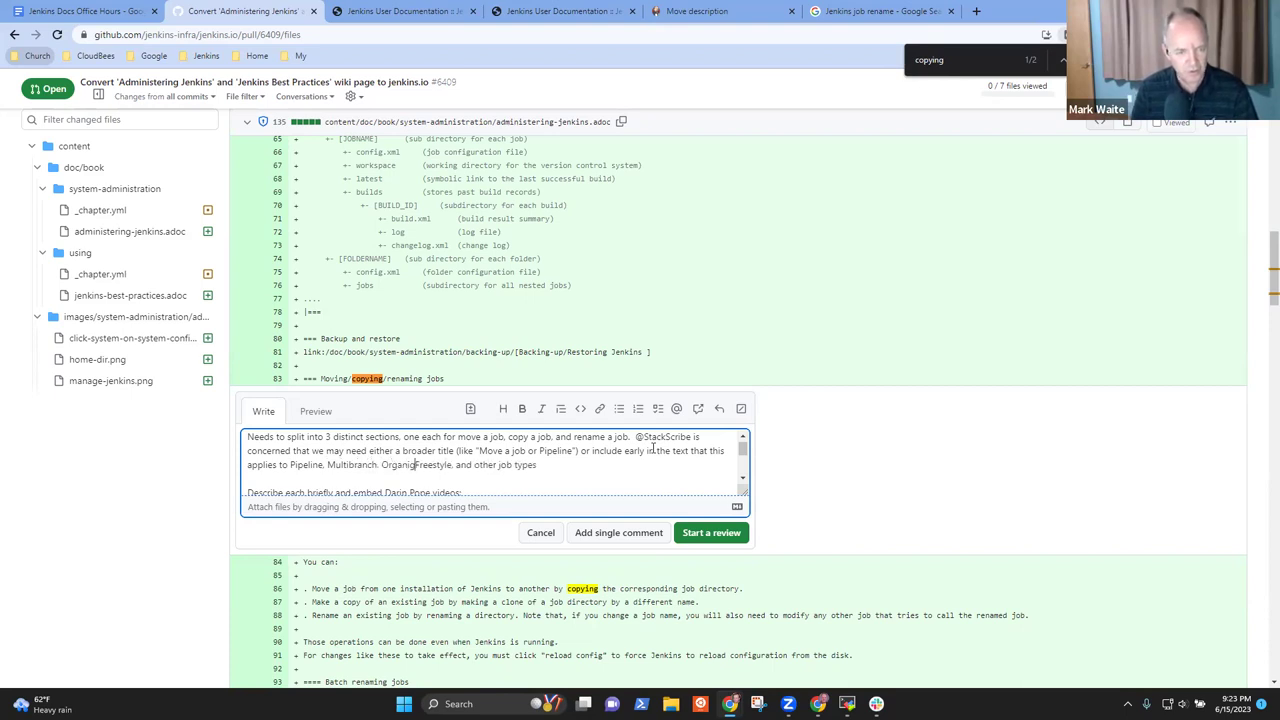
type("ation ")
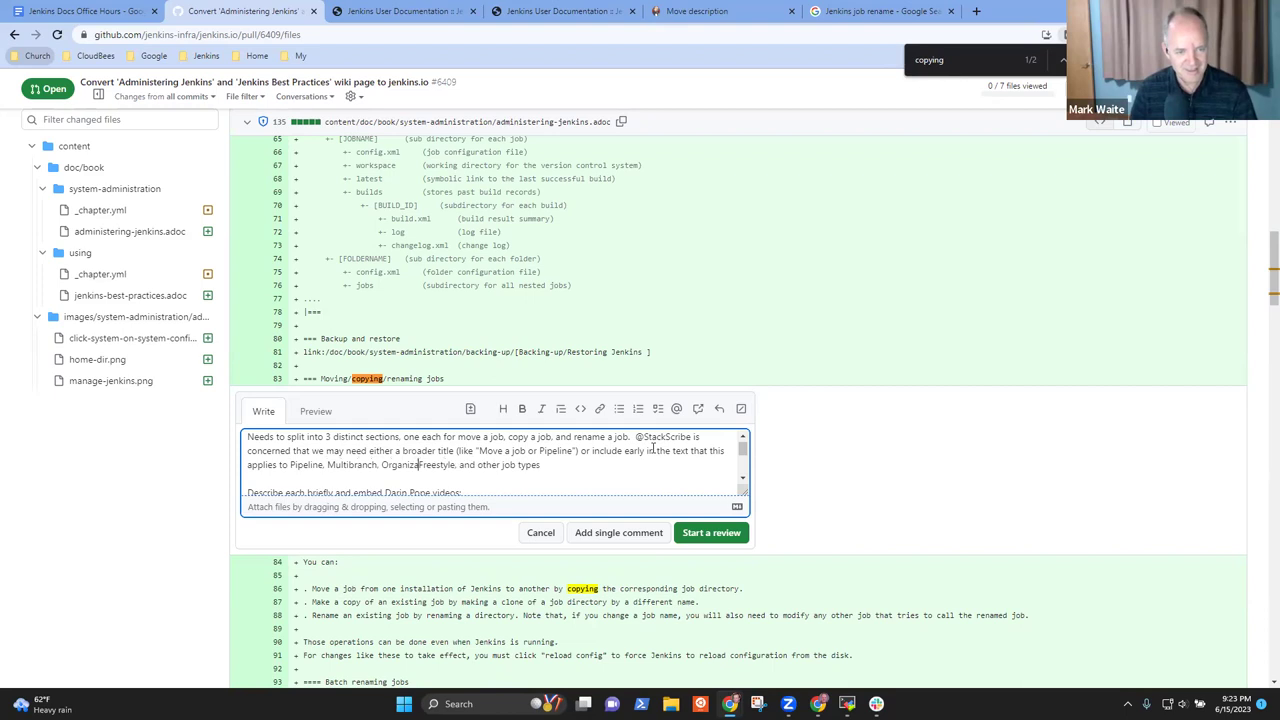
type("fold")
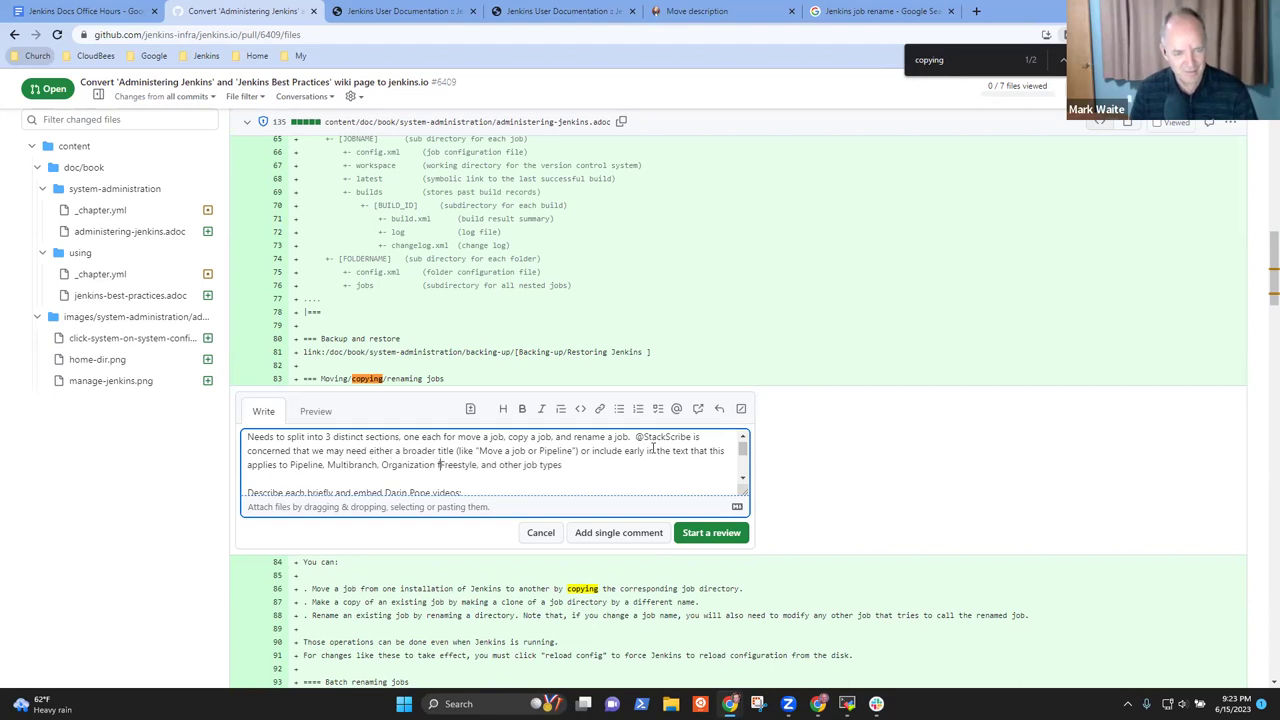
type("ders")
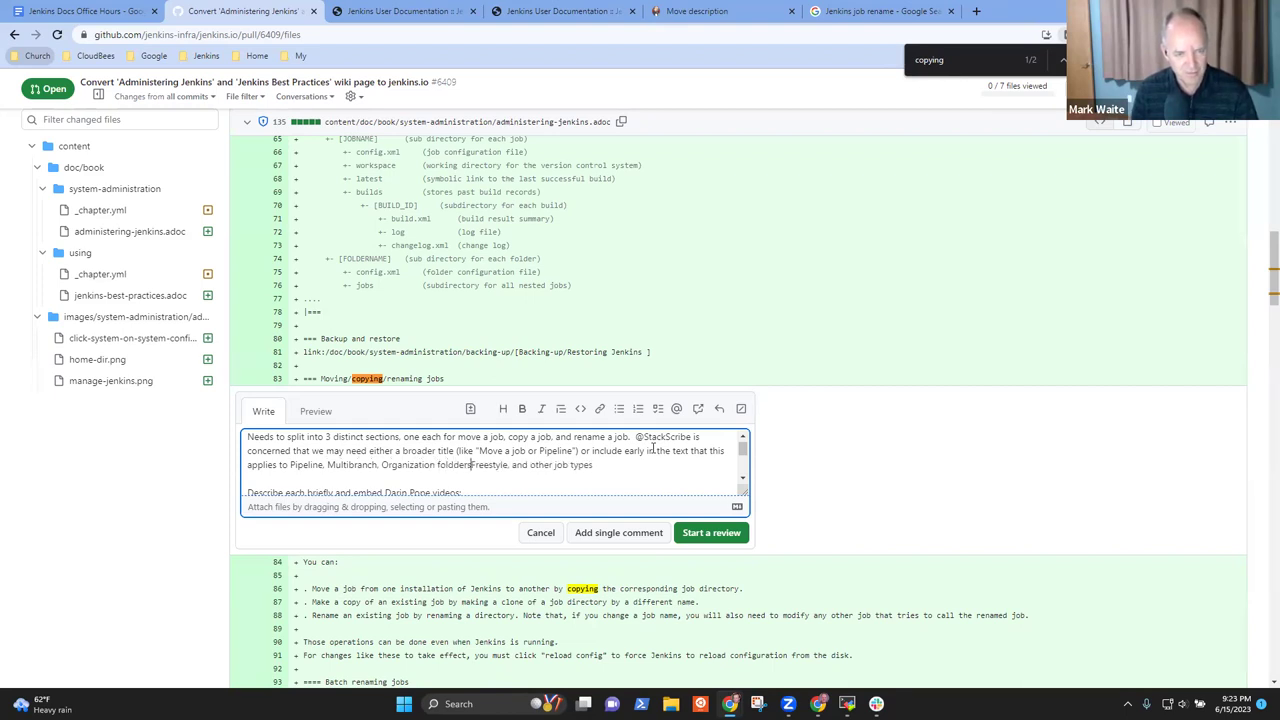
key("ctrl+shift+Left")
key("ctrl+shift+Left")
key("ctrl+shift+Right")
type("folders")
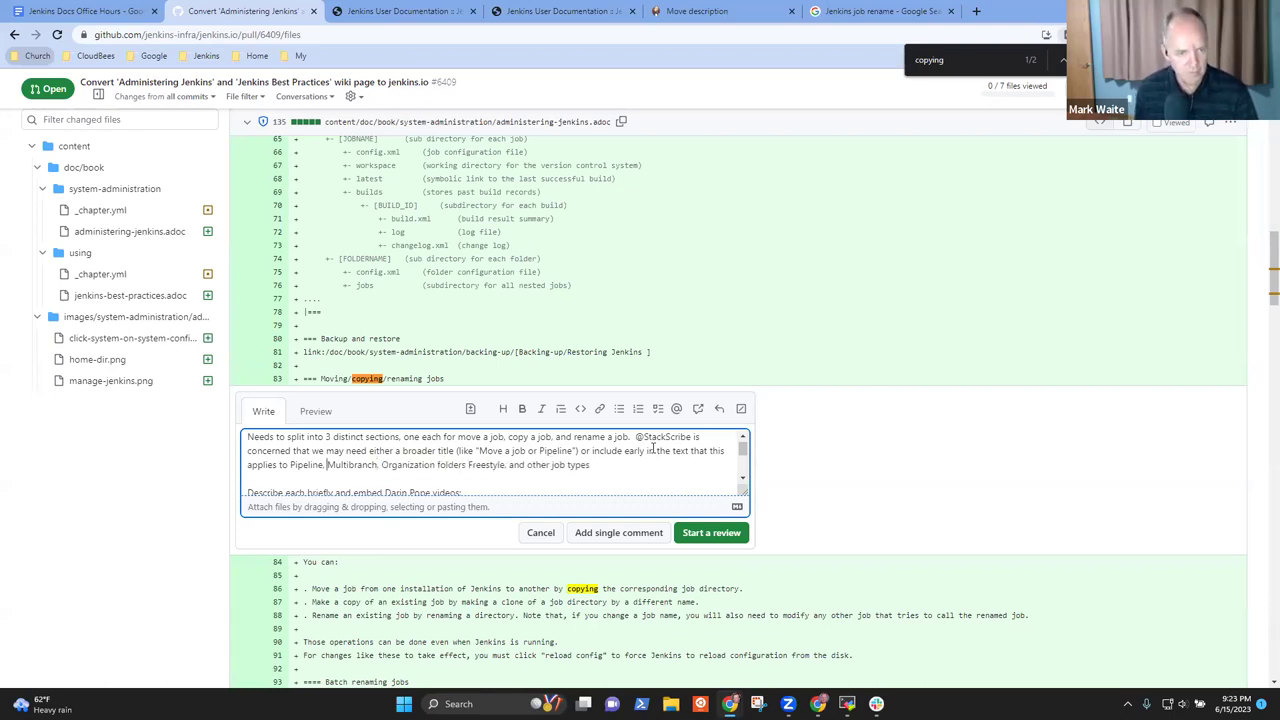
Lowercase multibranch, organization and freestyle, end with a period, and save as a pending review
key("ctrl+Left")
key("Delete")
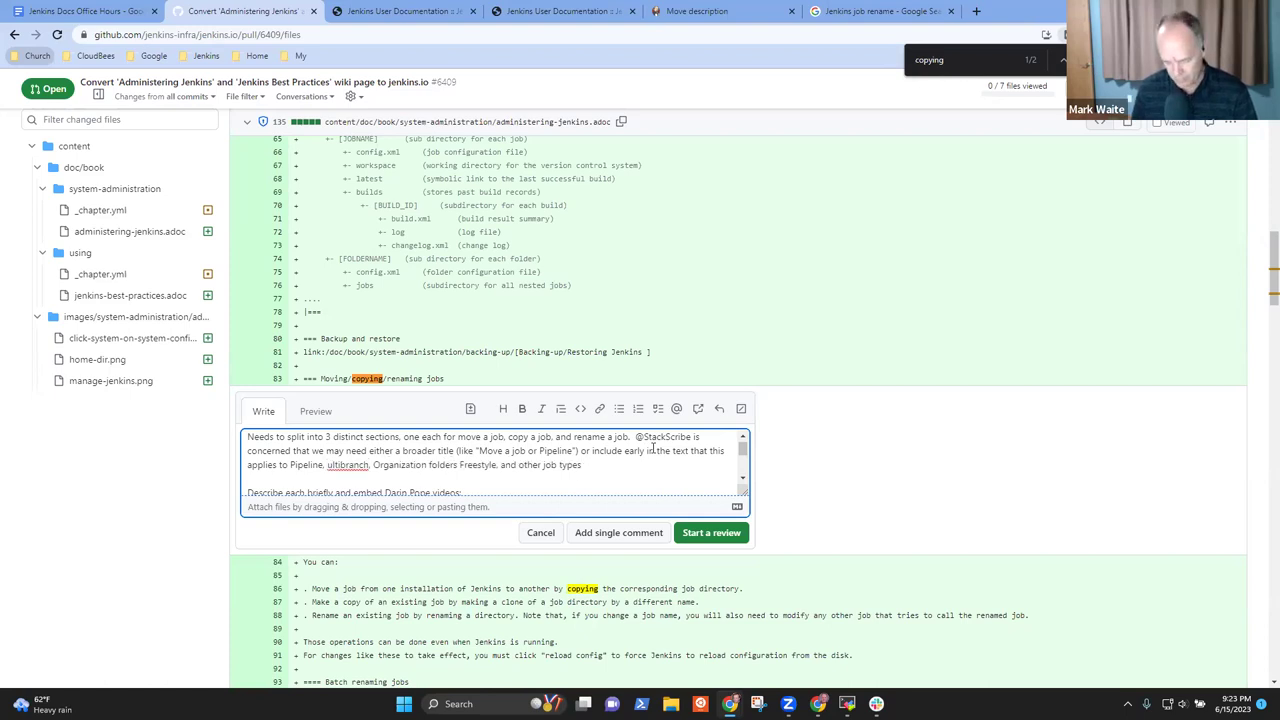
type("m")
key("Delete")
type("o")
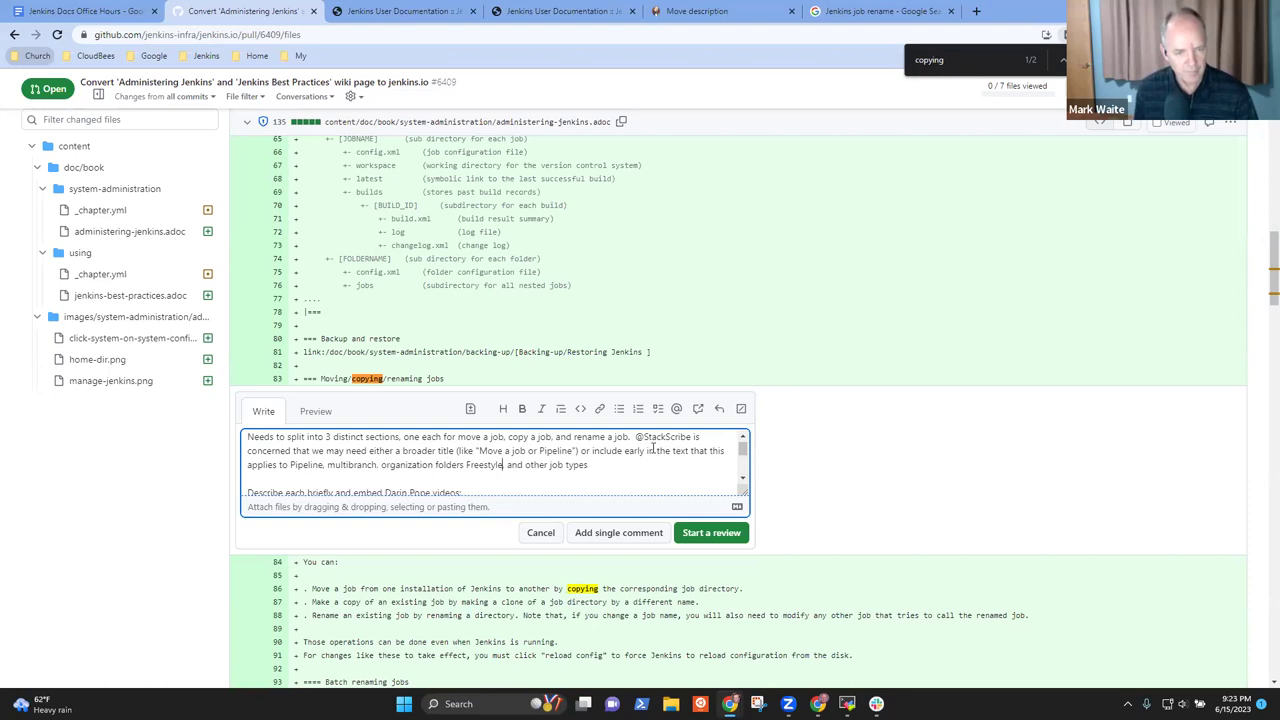
key("Delete")
type("f")
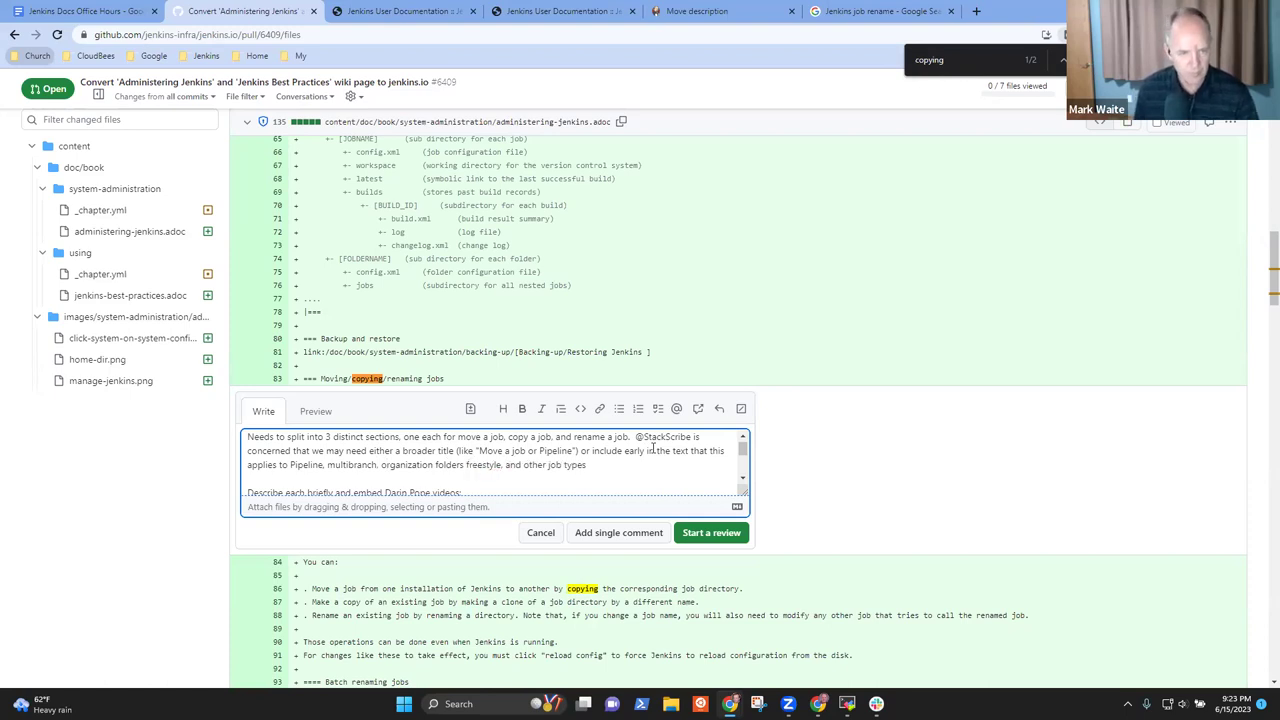
type(",")
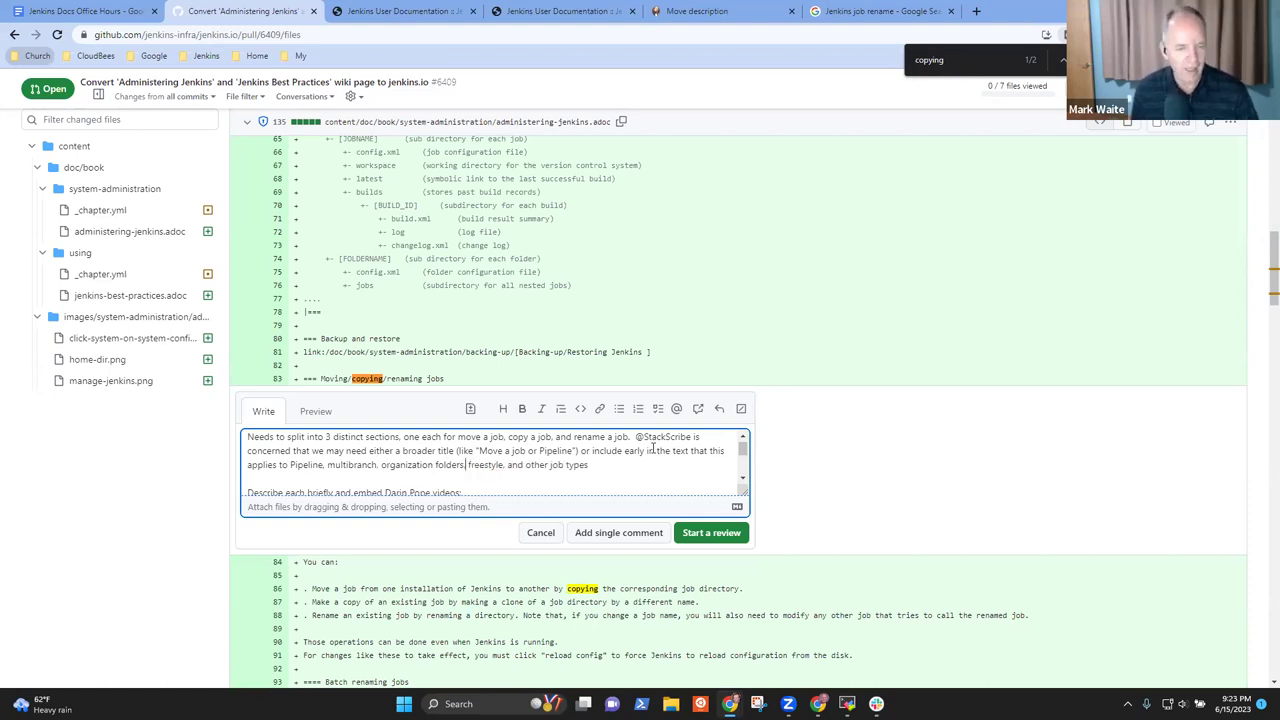
key("End")
type(".")
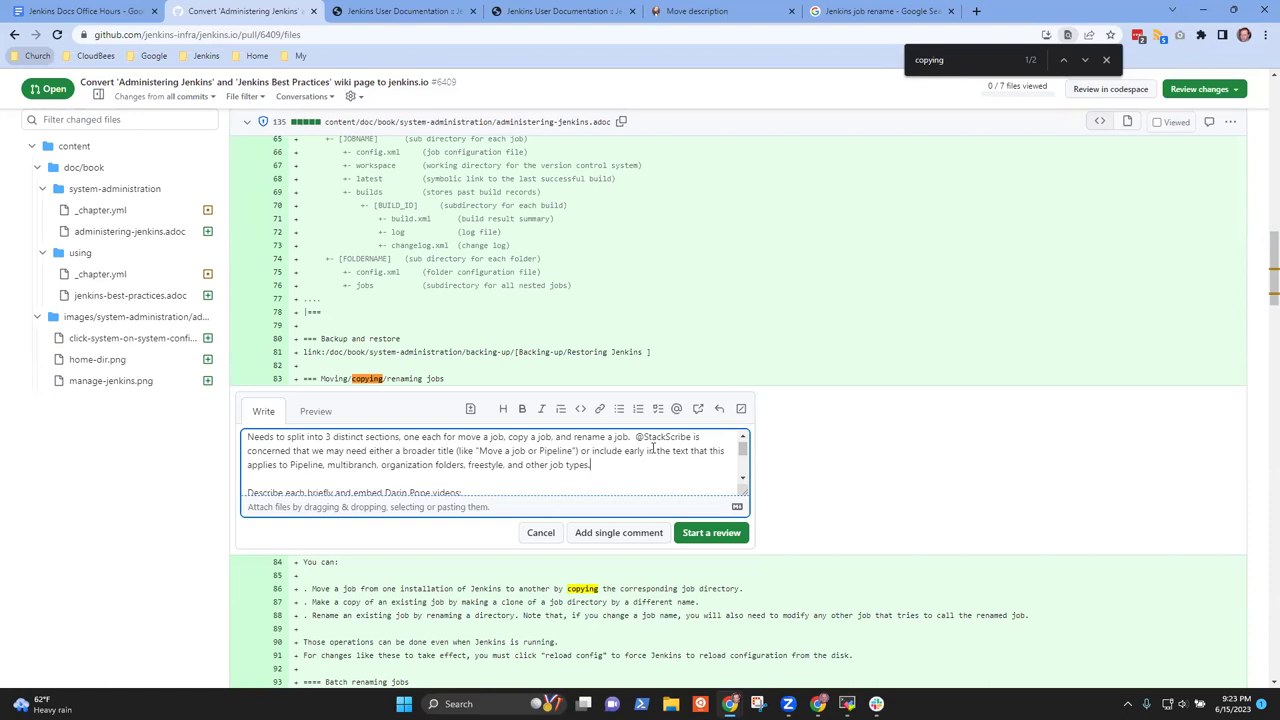
left_click(719, 535)
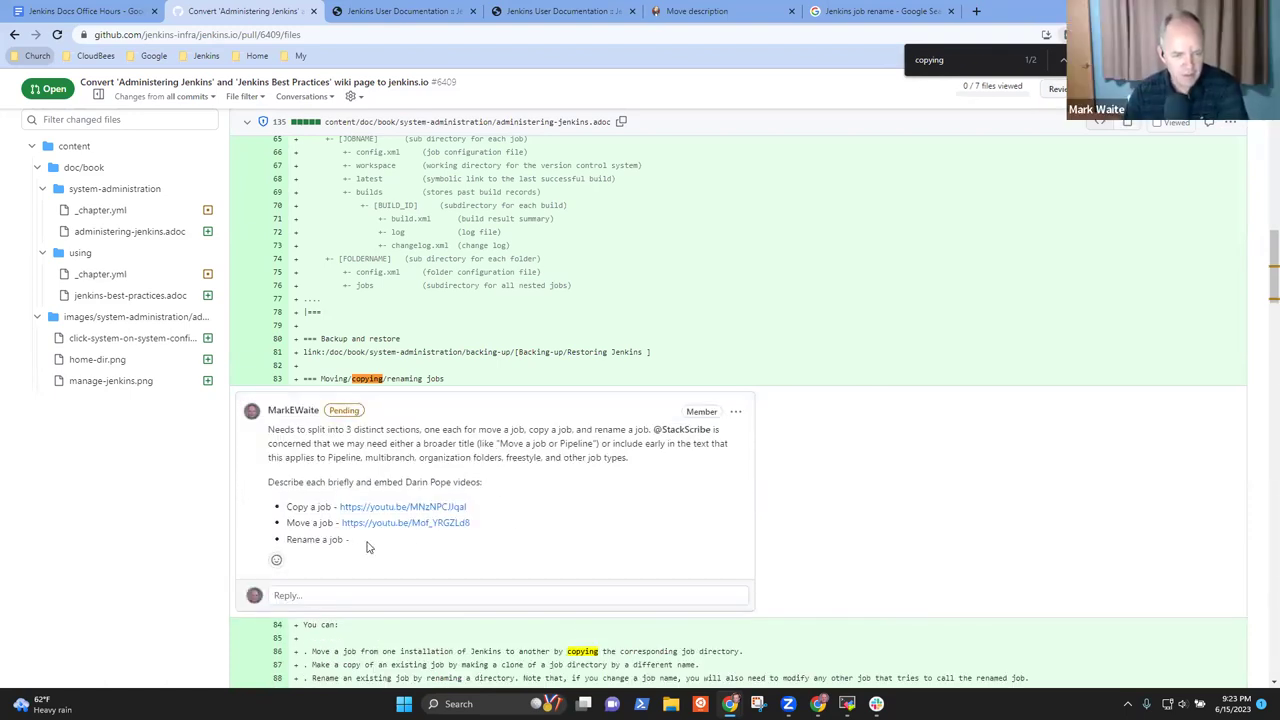
left_click(910, 11)
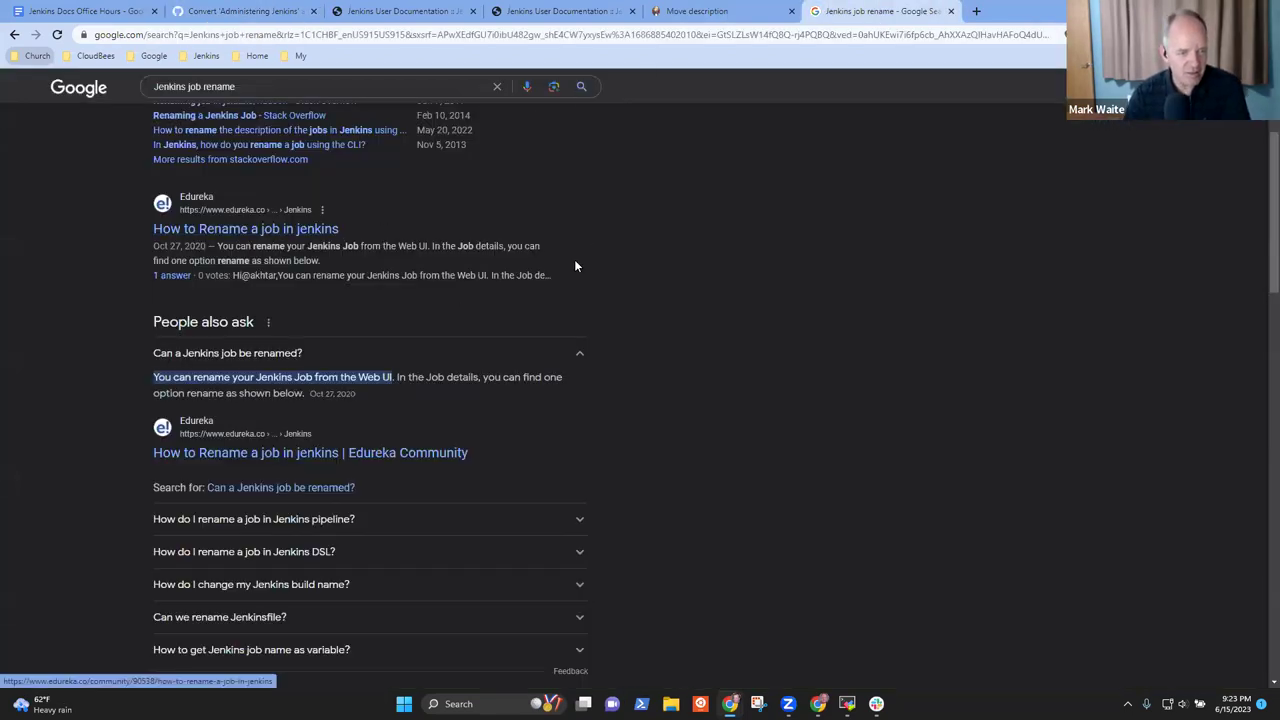
Copy the URL of the 'Rename a Job in Jenkins' YouTube video and return to the pull request
scroll(570, 270, "down", 2)
scroll(570, 280, "down", 3)
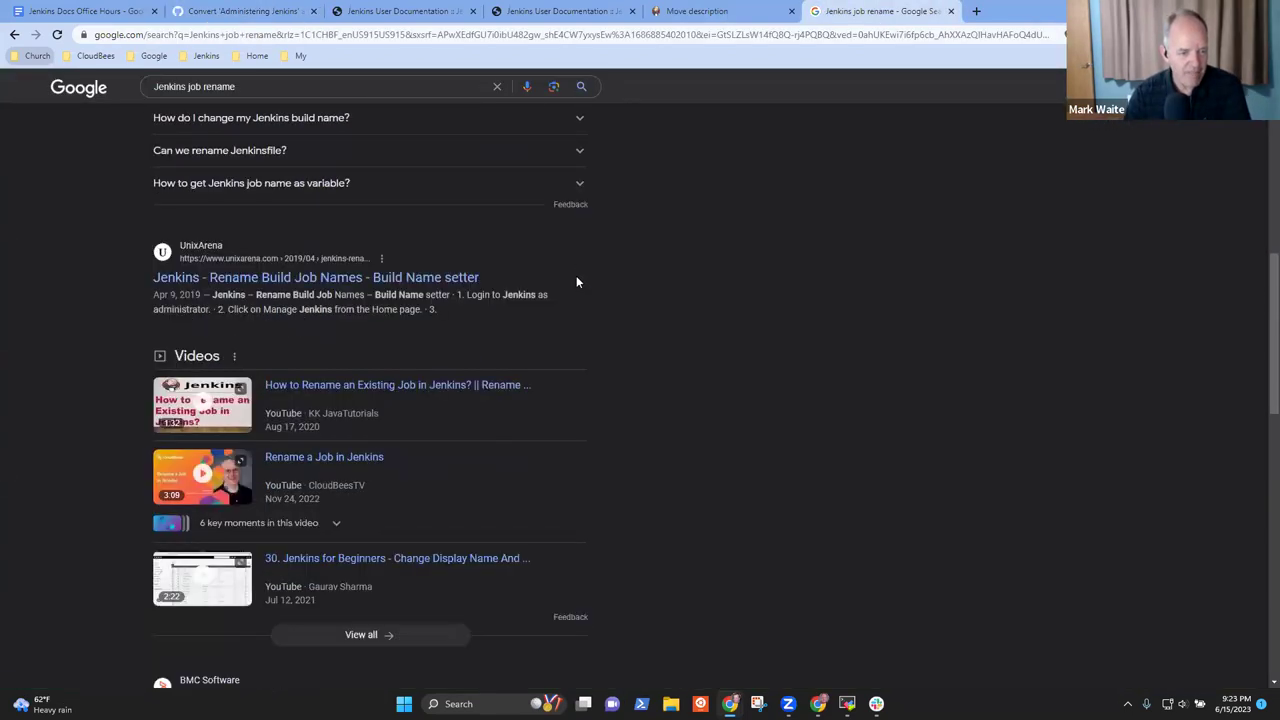
left_click(311, 462)
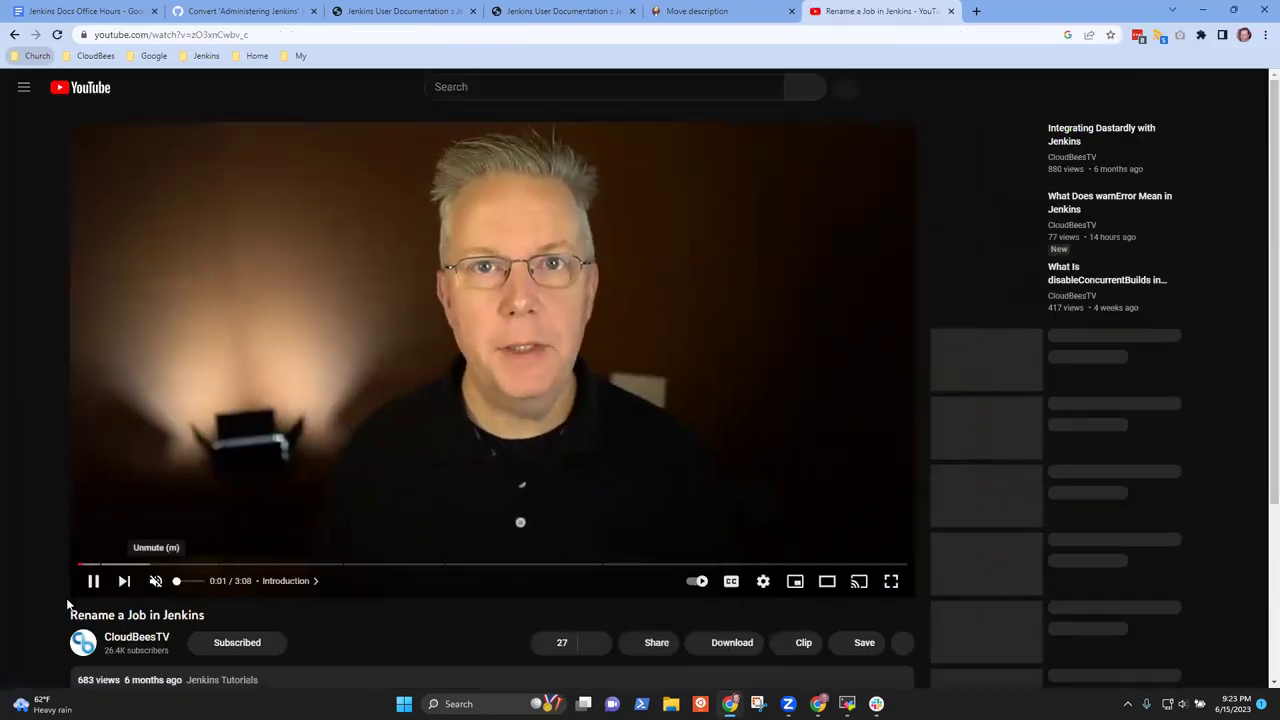
left_click(86, 581)
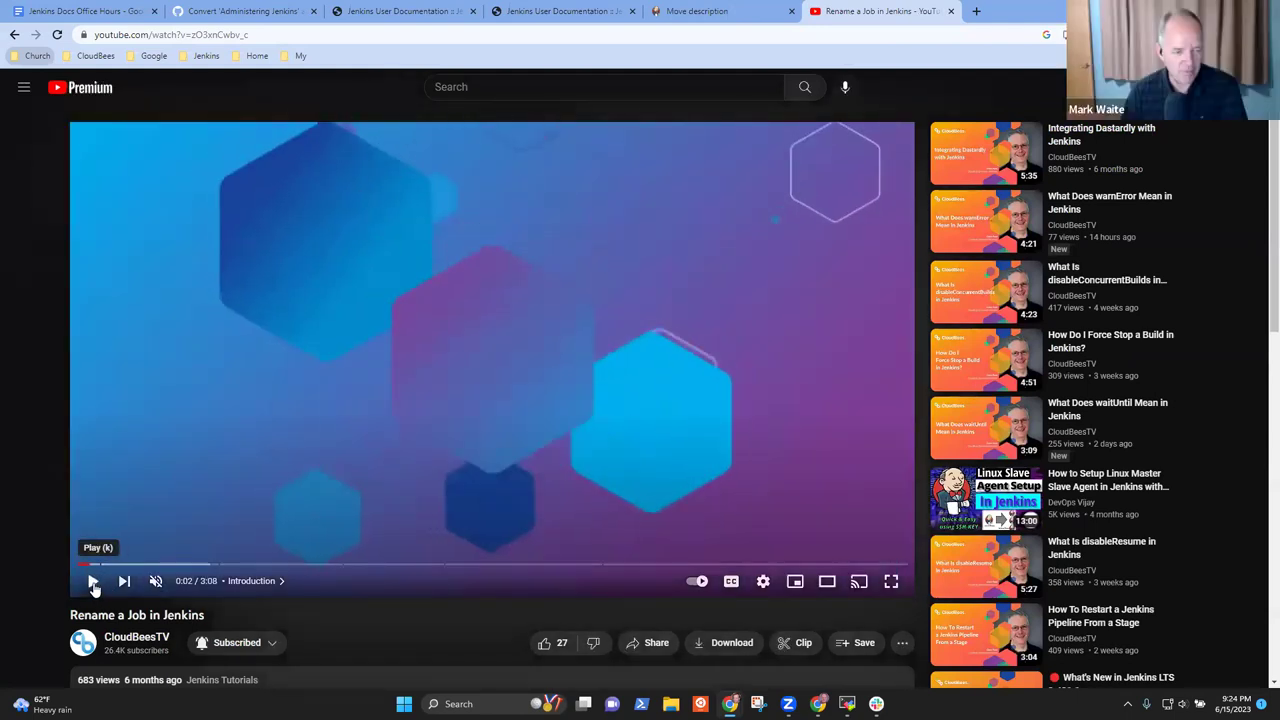
right_click(91, 580)
left_click(160, 535)
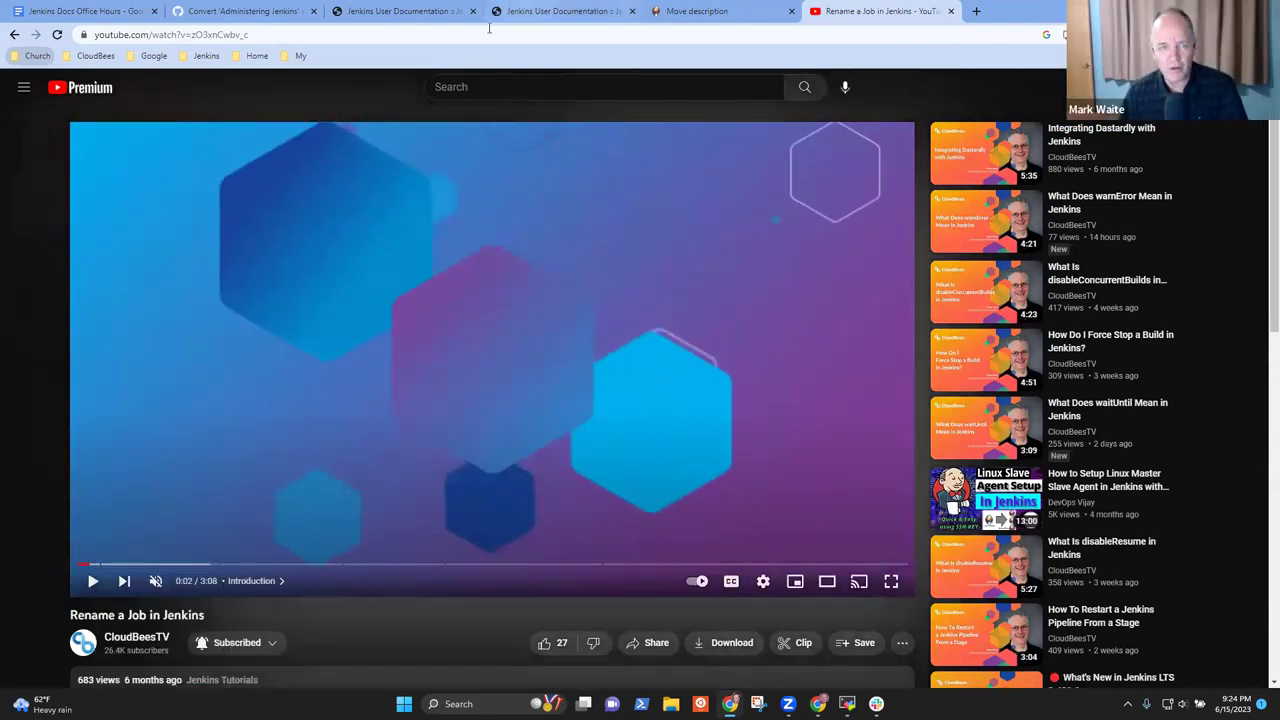
left_click(370, 10)
left_click(245, 10)
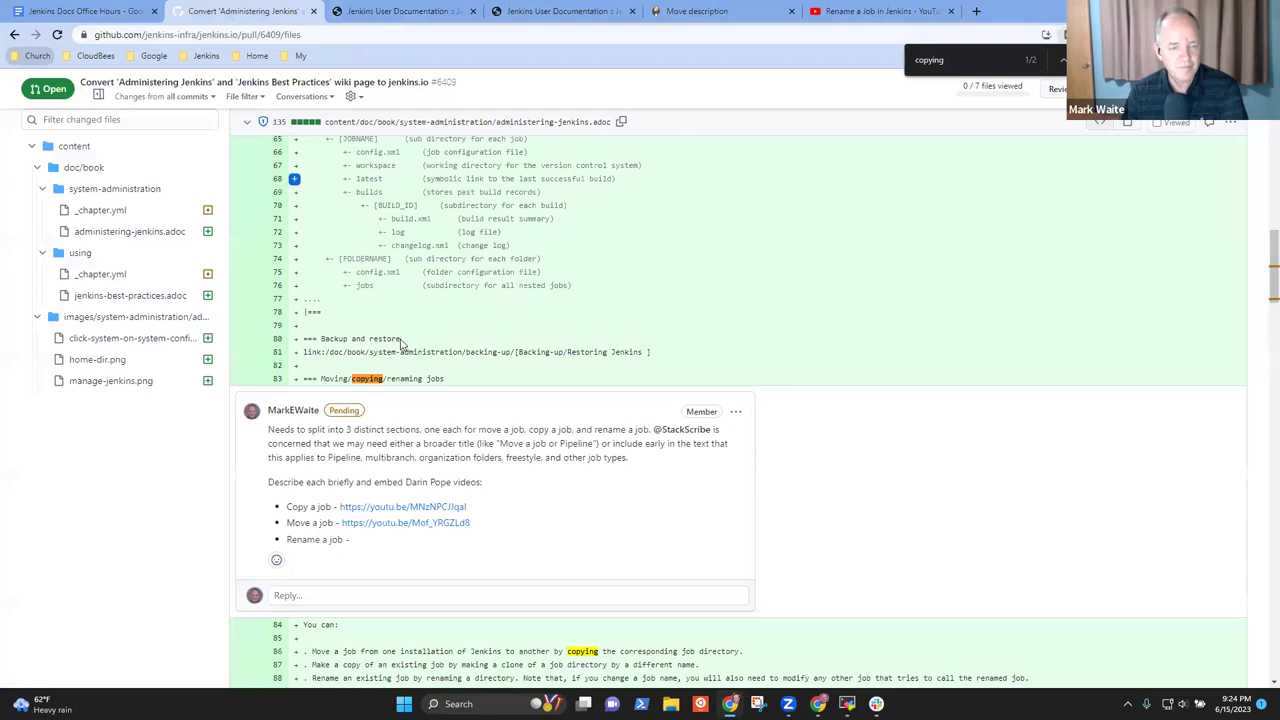
Paste the rename video link after 'Rename a job -' in the pending comment and update it
left_click(737, 413)
left_click(645, 432)
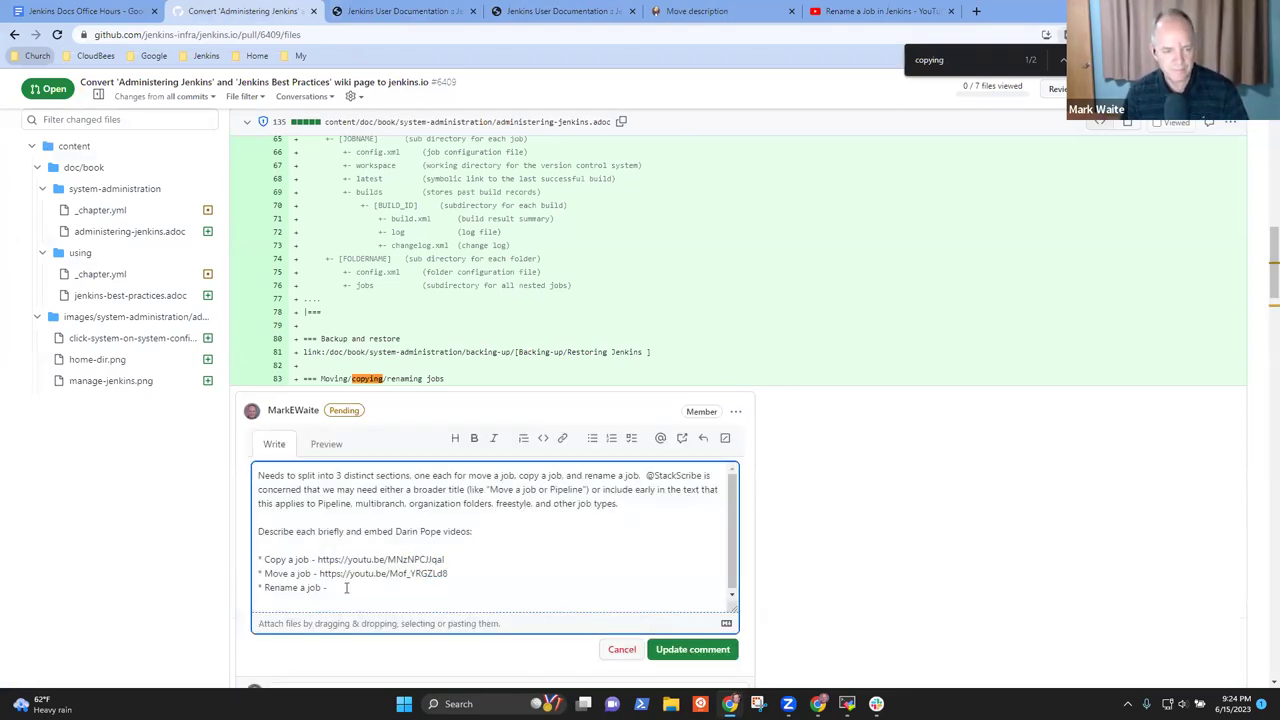
key("ctrl+v")
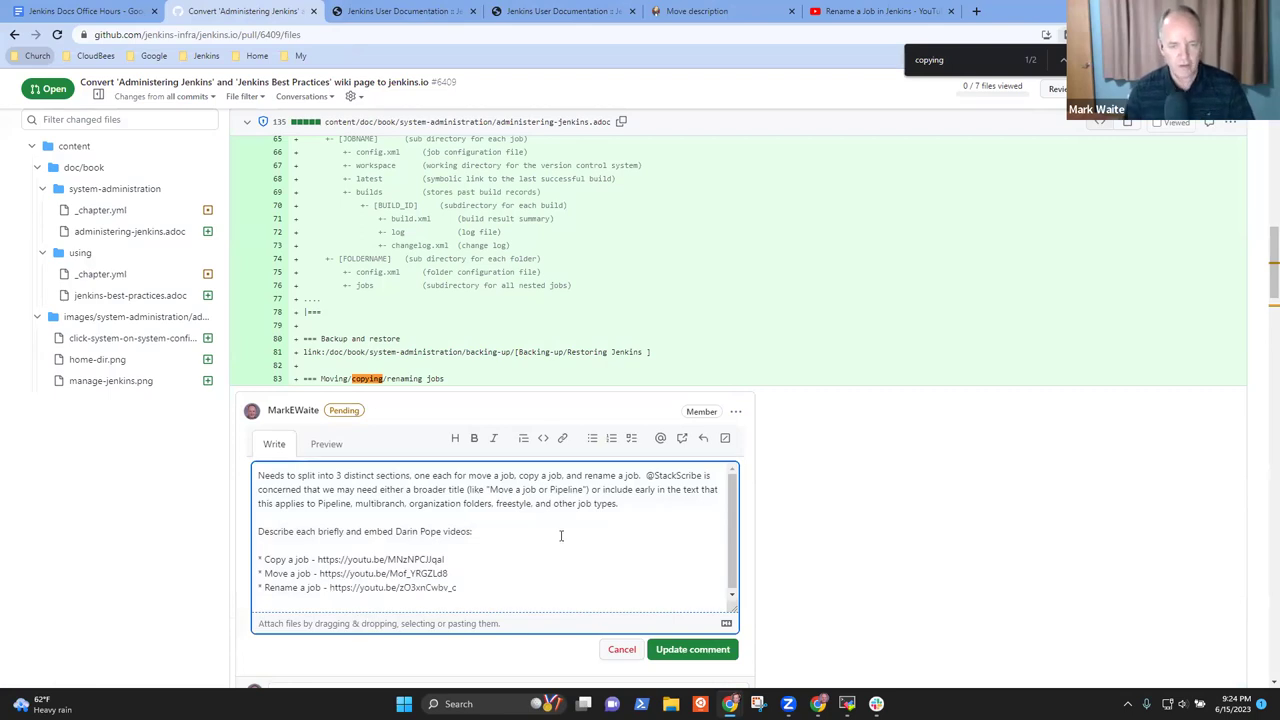
left_click(687, 667)
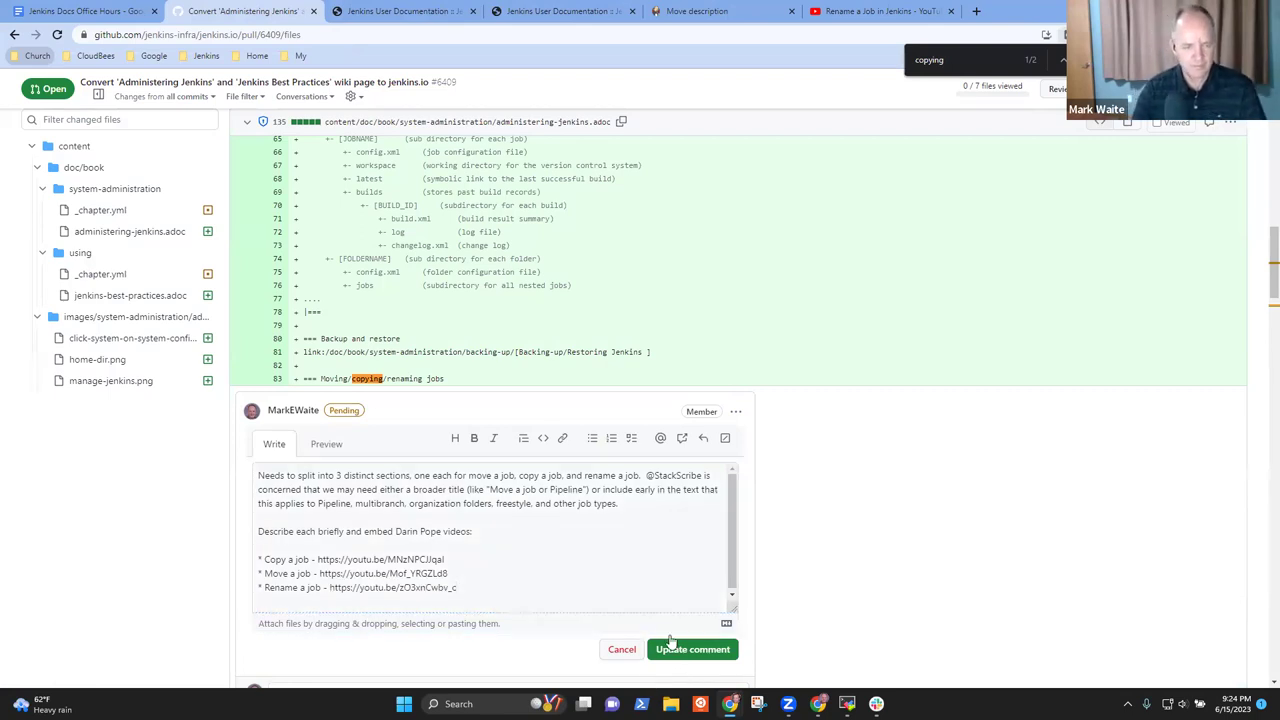
left_click(676, 649)
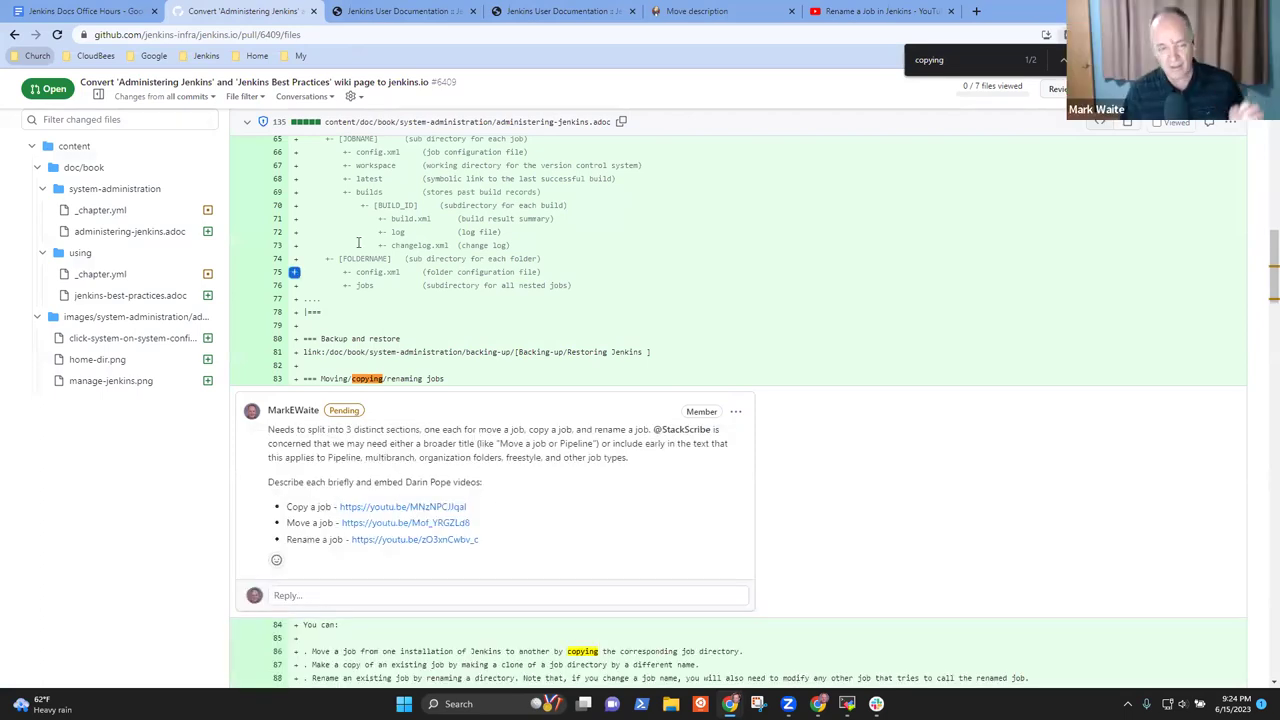
Check the updated comment and open a new browser tab
scroll(509, 286, "up", 2)
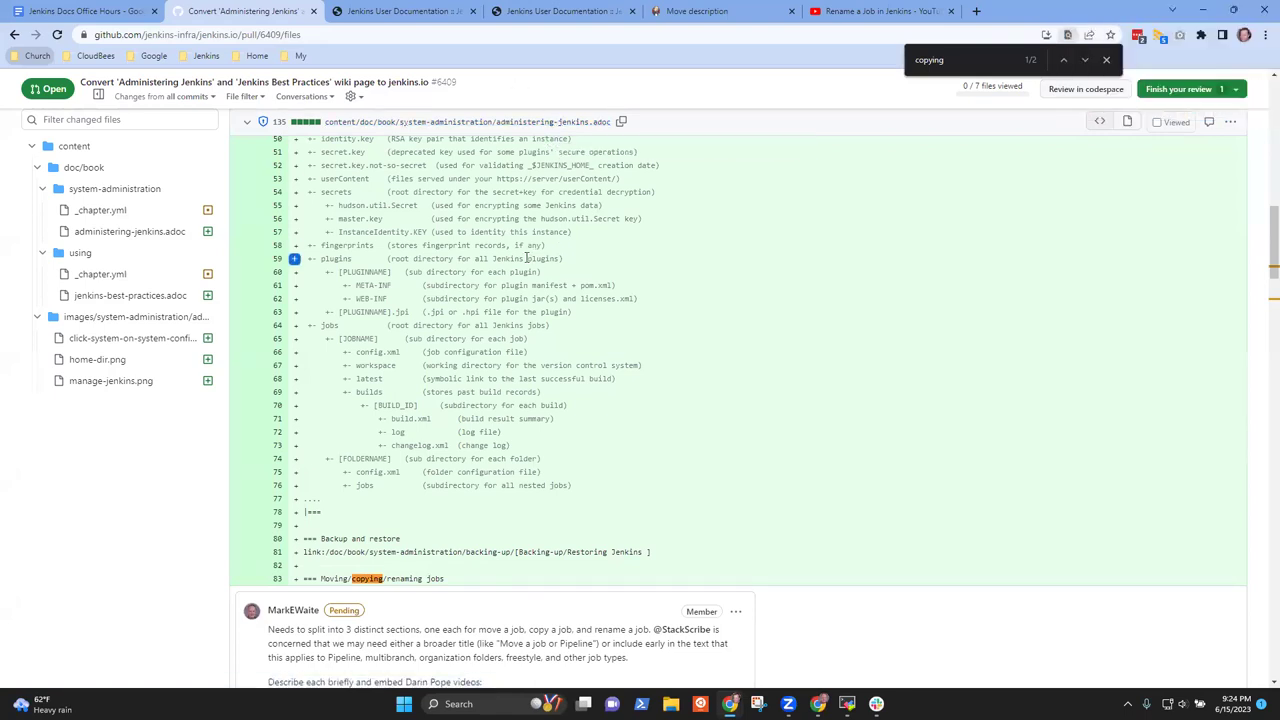
scroll(600, 320, "down", 3)
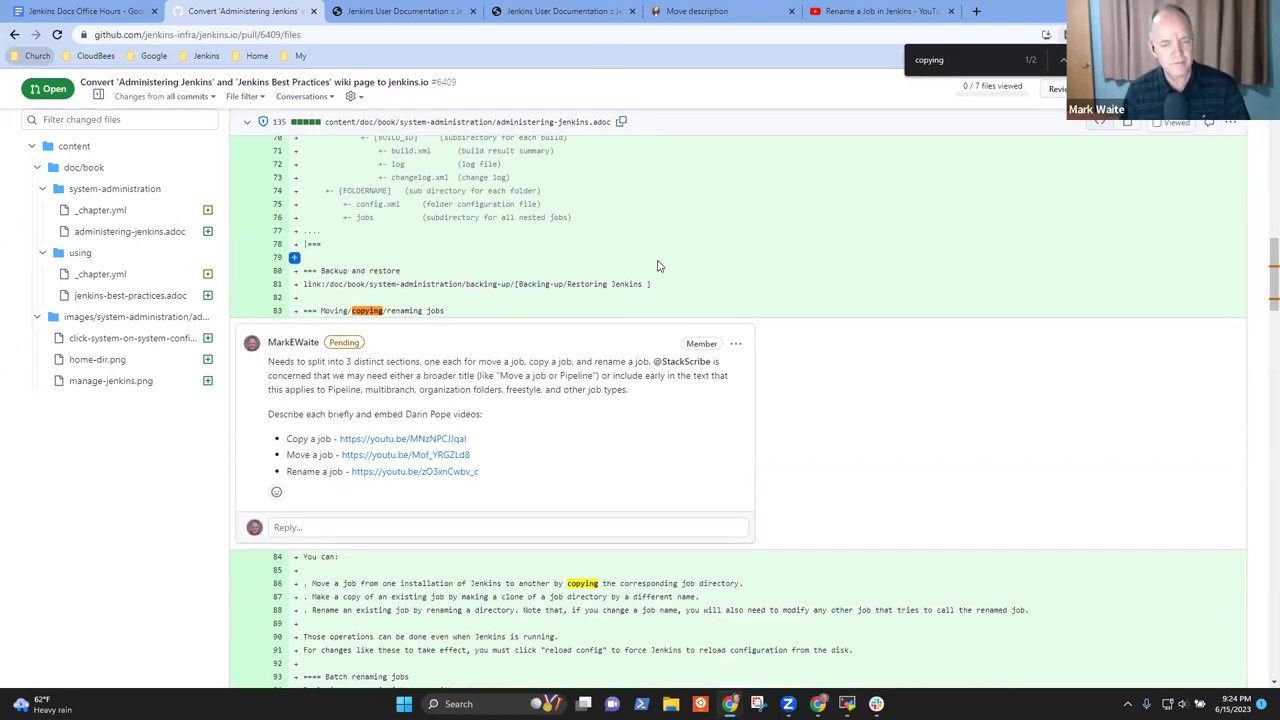
scroll(650, 280, "down", 2)
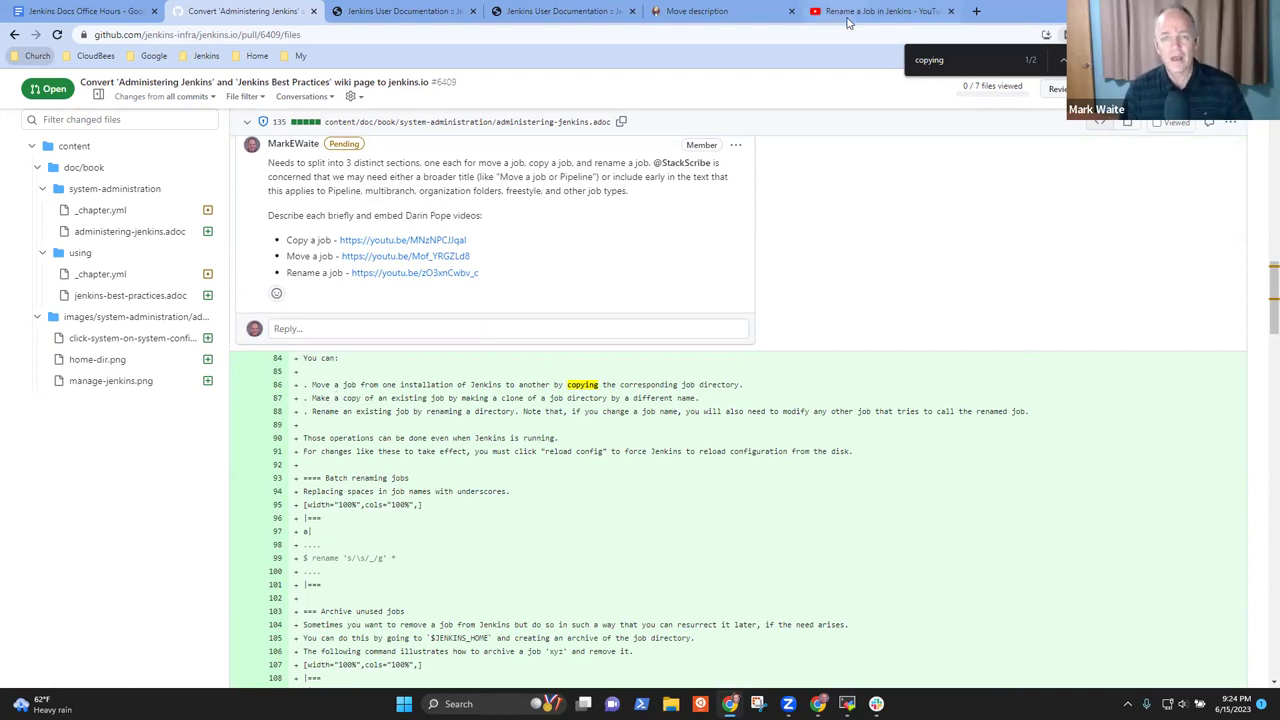
left_click(975, 13)
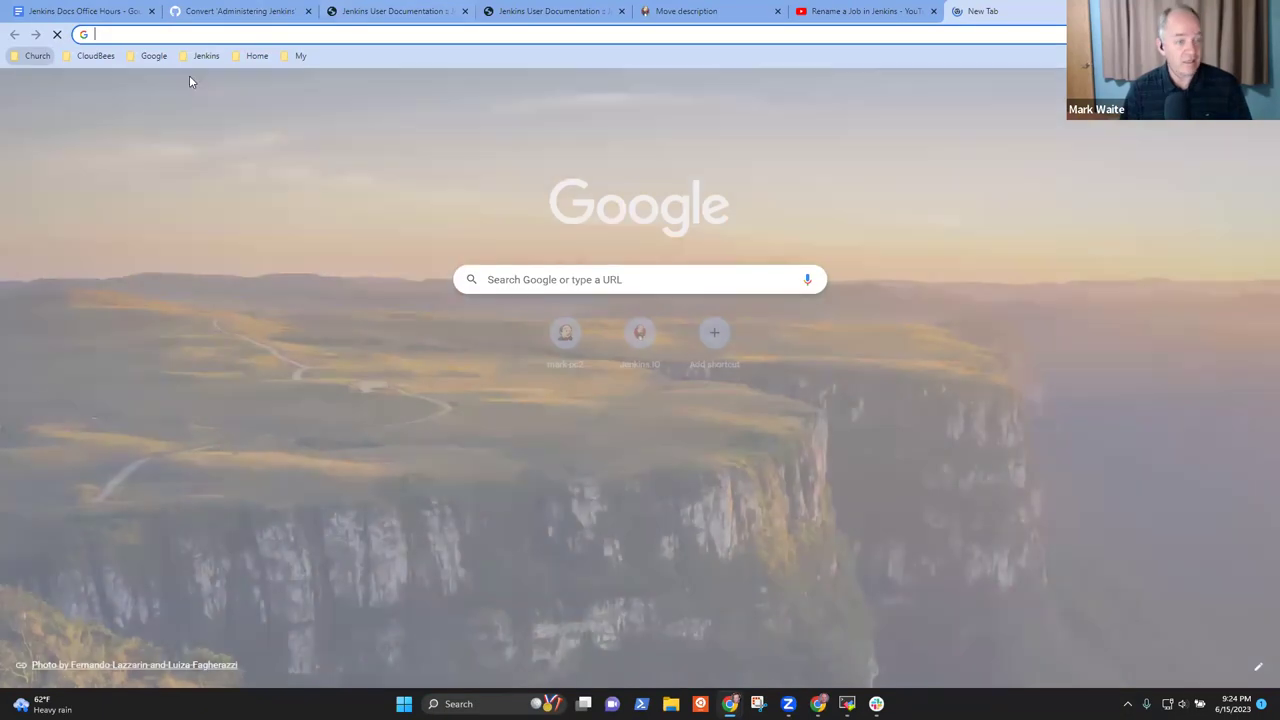
left_click(240, 12)
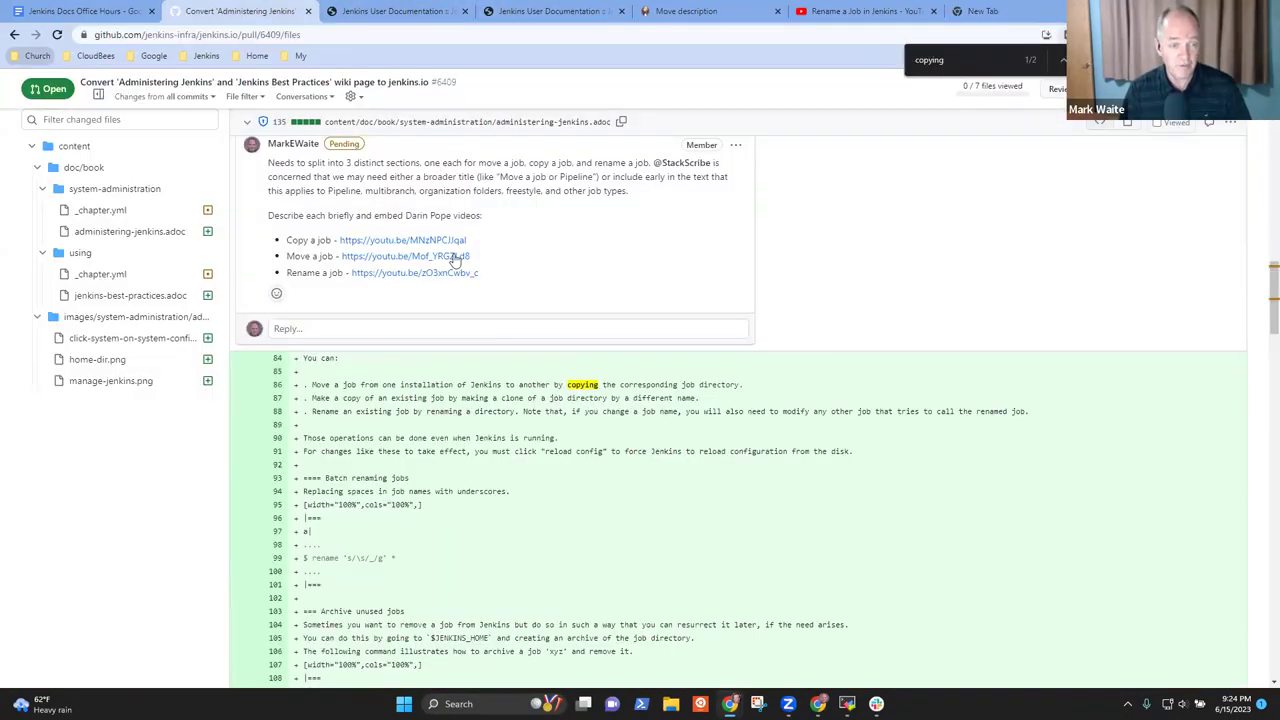
scroll(645, 398, "up", 4)
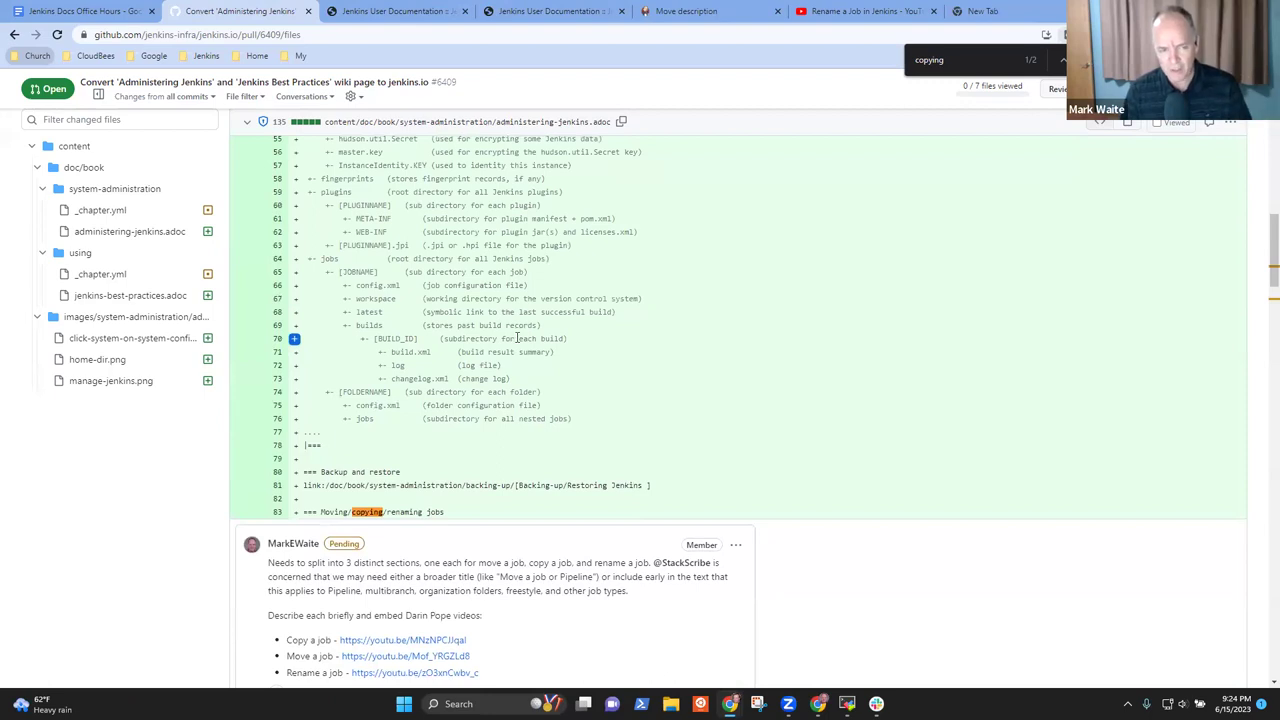
scroll(520, 338, "up", 3)
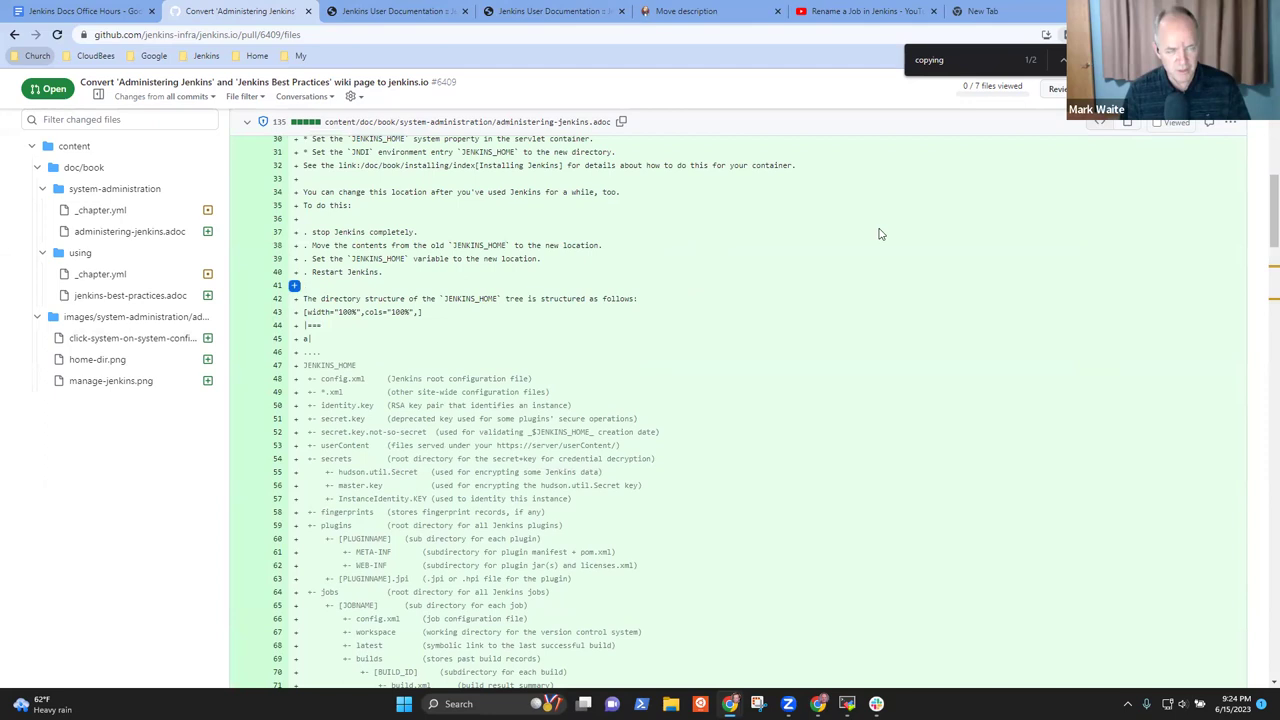
left_click(1030, 10)
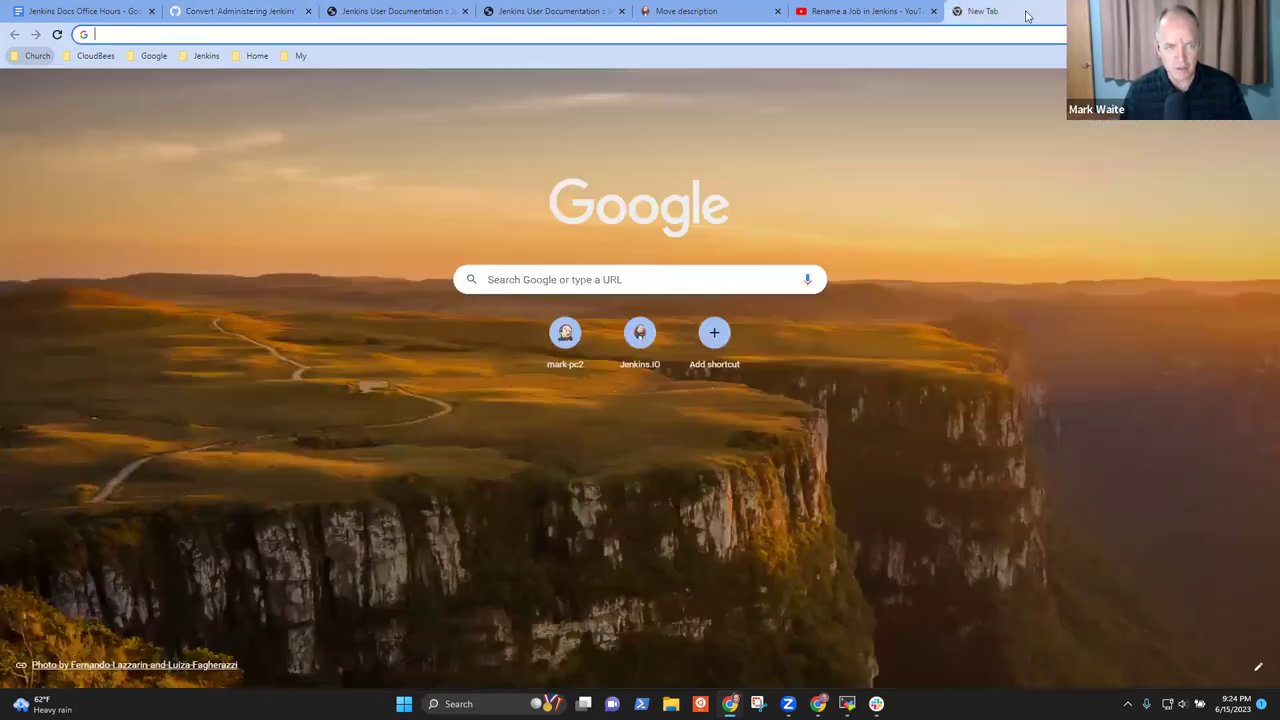
left_click(204, 55)
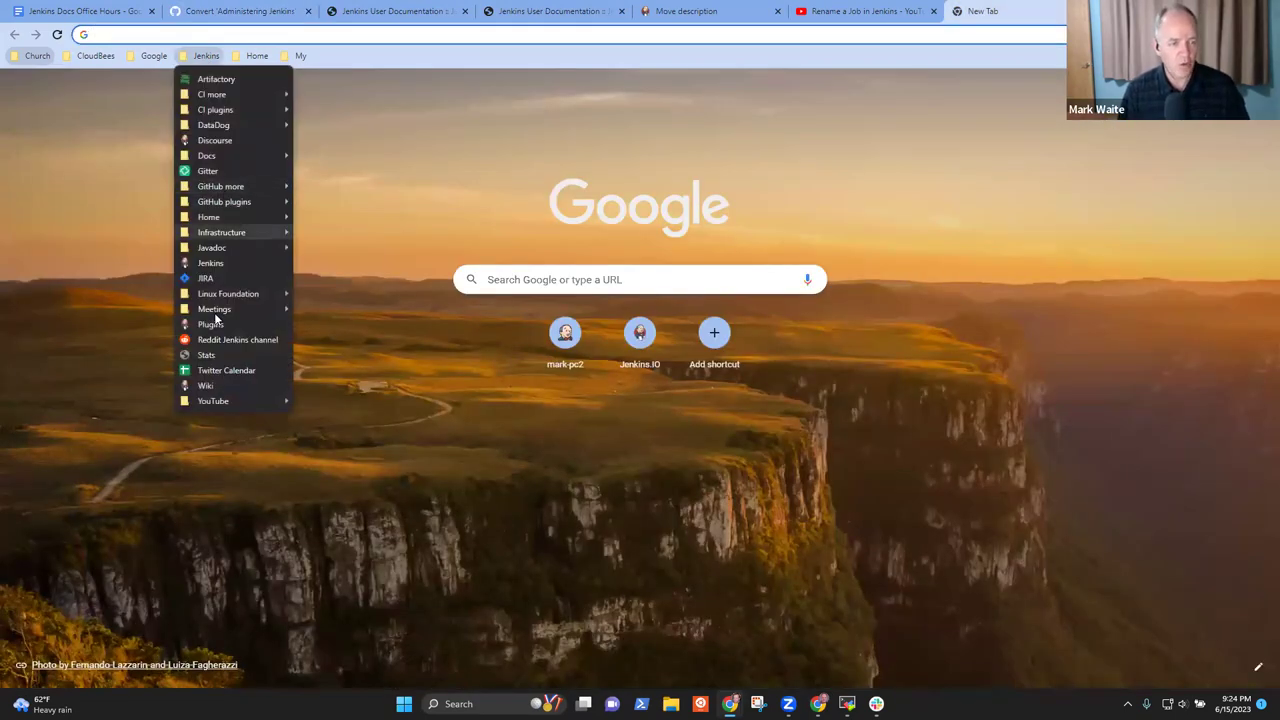
Go to jenkins.io and open Documentation > Installing Jenkins
left_click(210, 264)
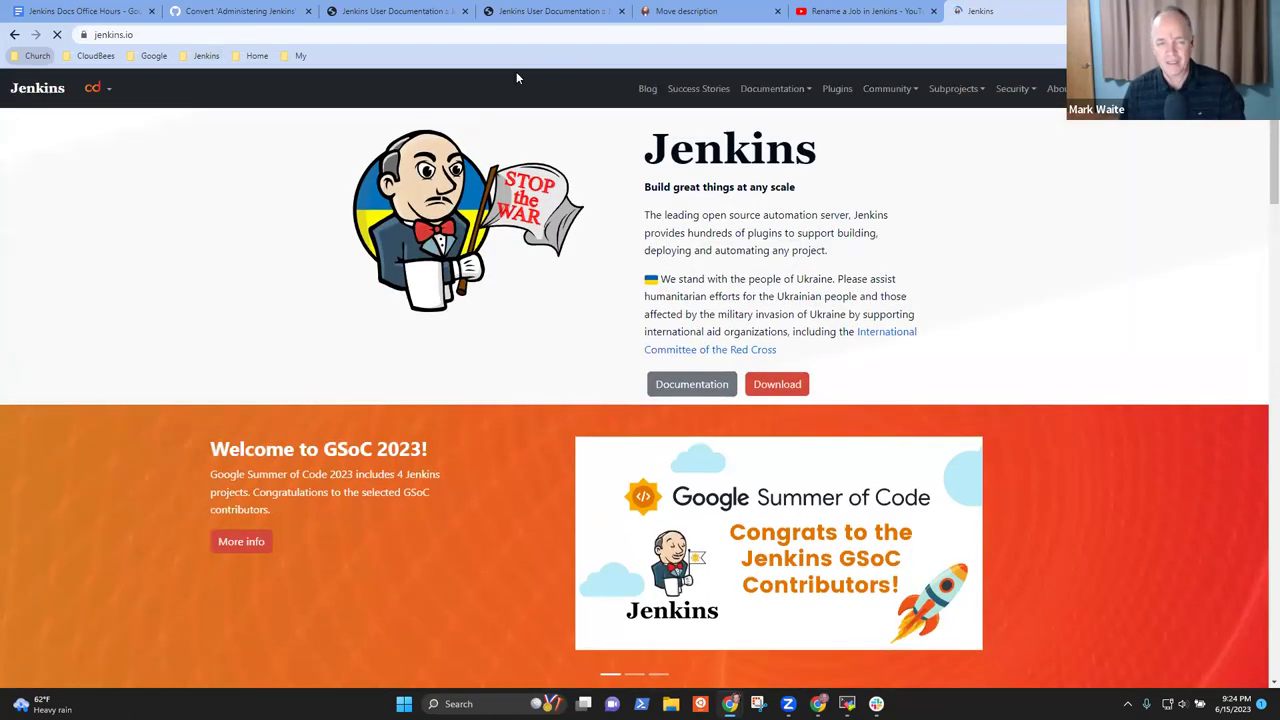
left_click(763, 88)
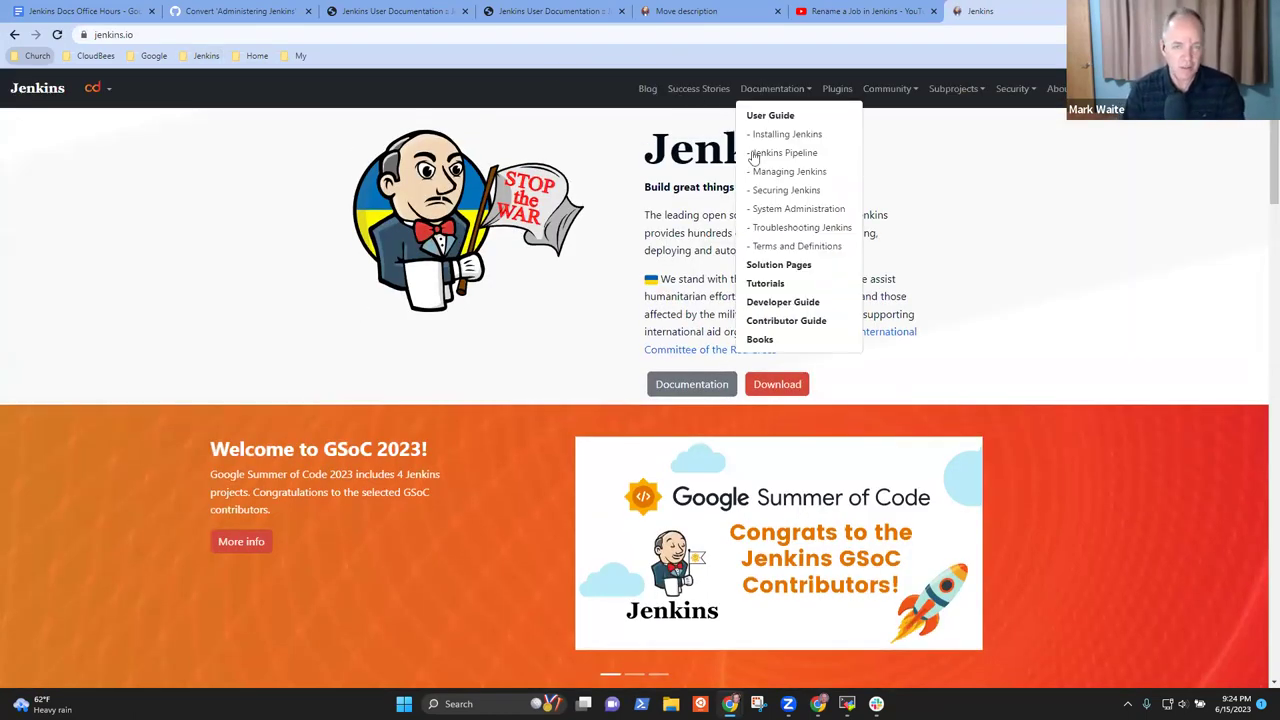
left_click(800, 134)
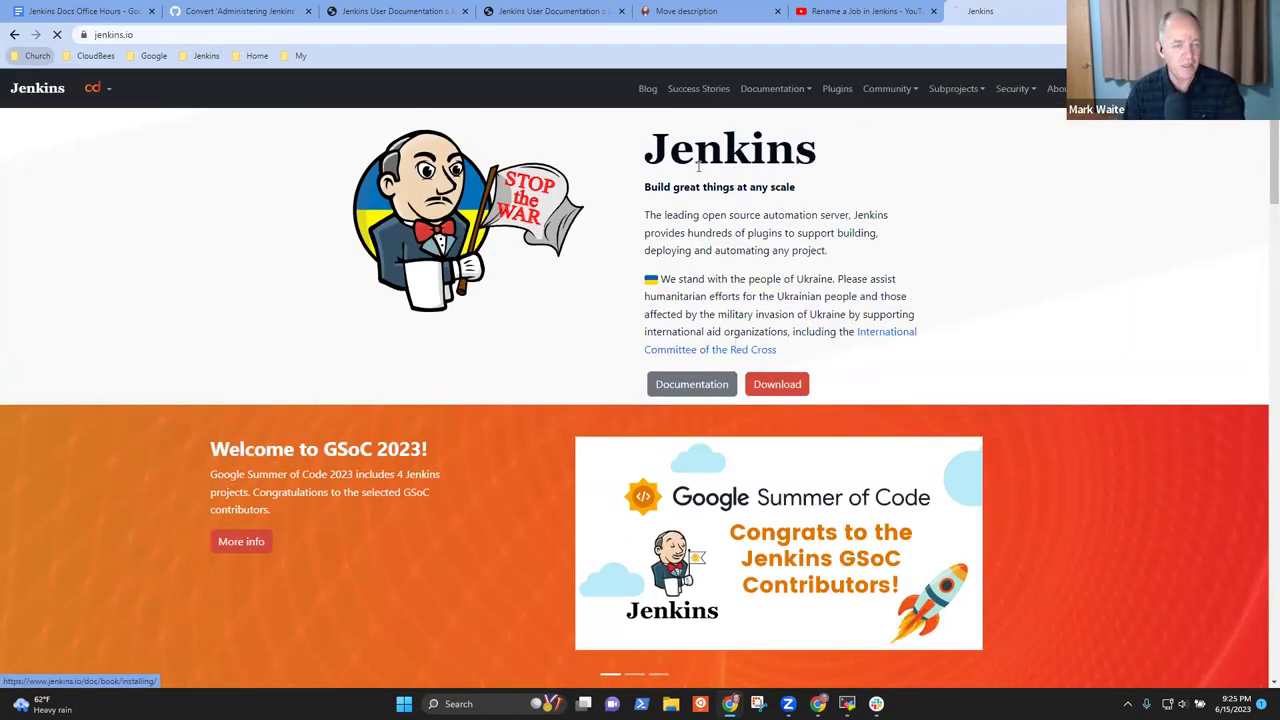
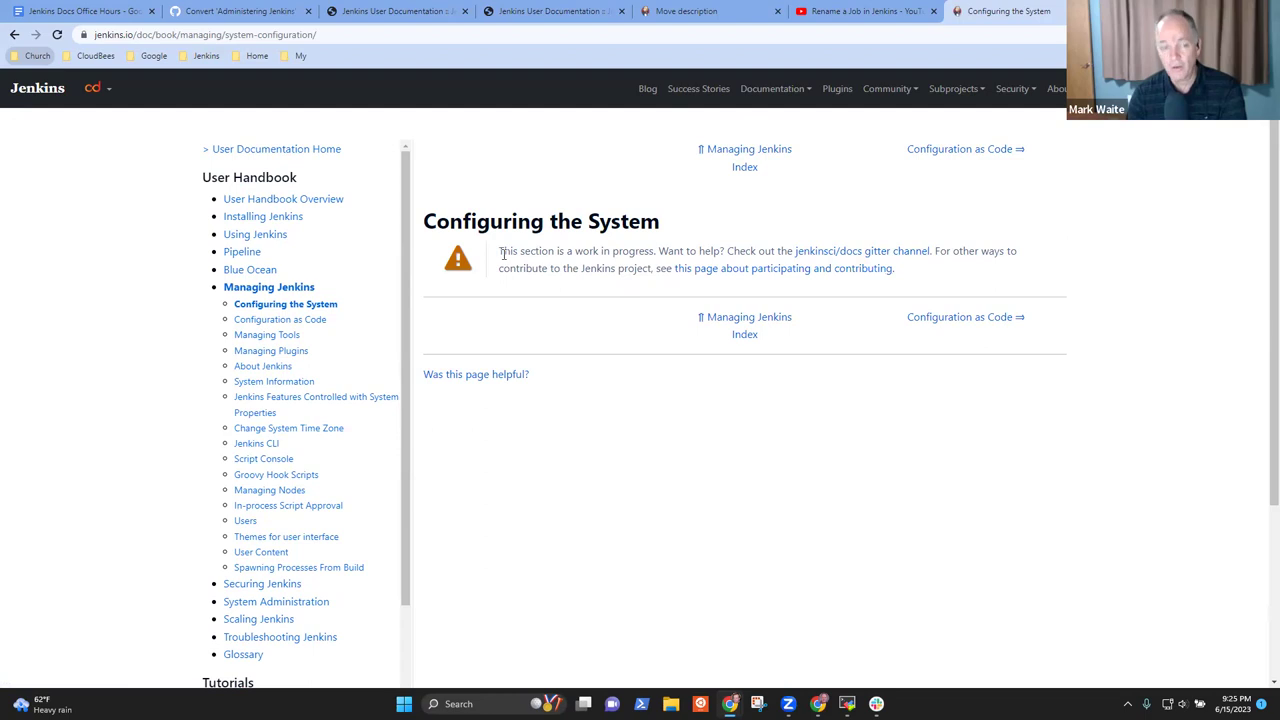
Compare the Configuring the System docs page with the pull request's Backup and restore section
left_click_drag(502, 251, 858, 262)
left_click(855, 256)
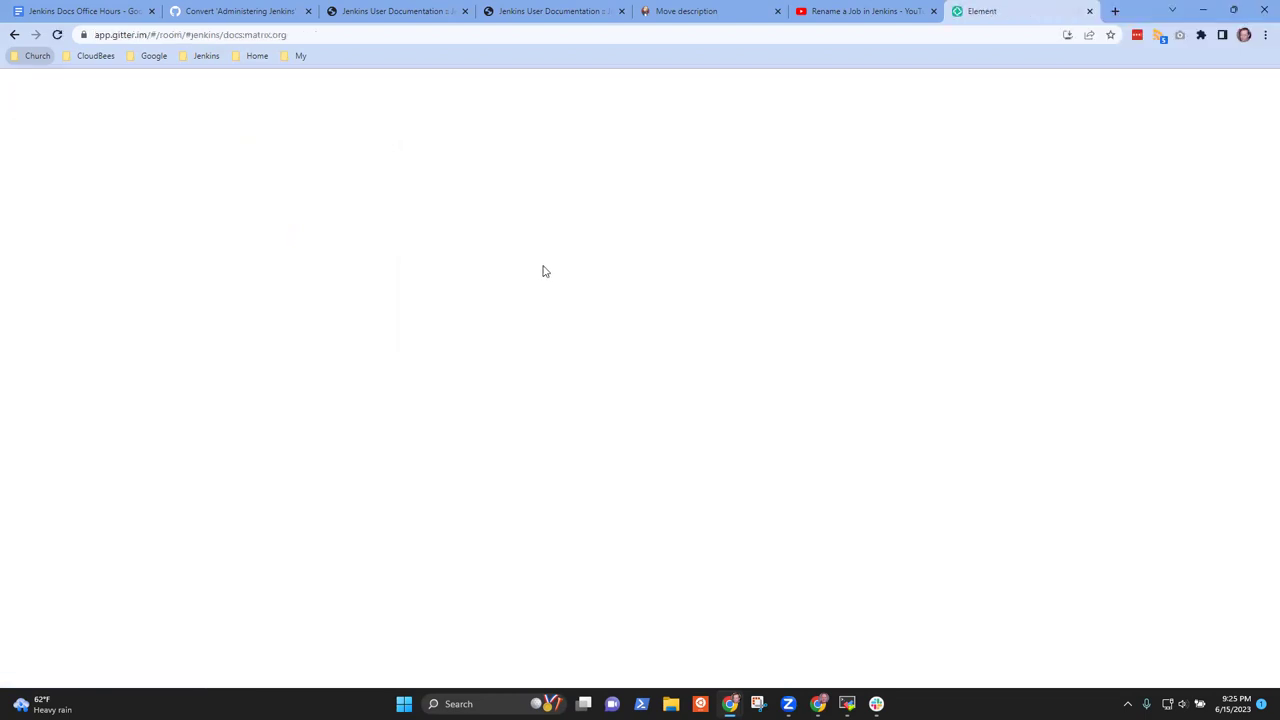
left_click(14, 34)
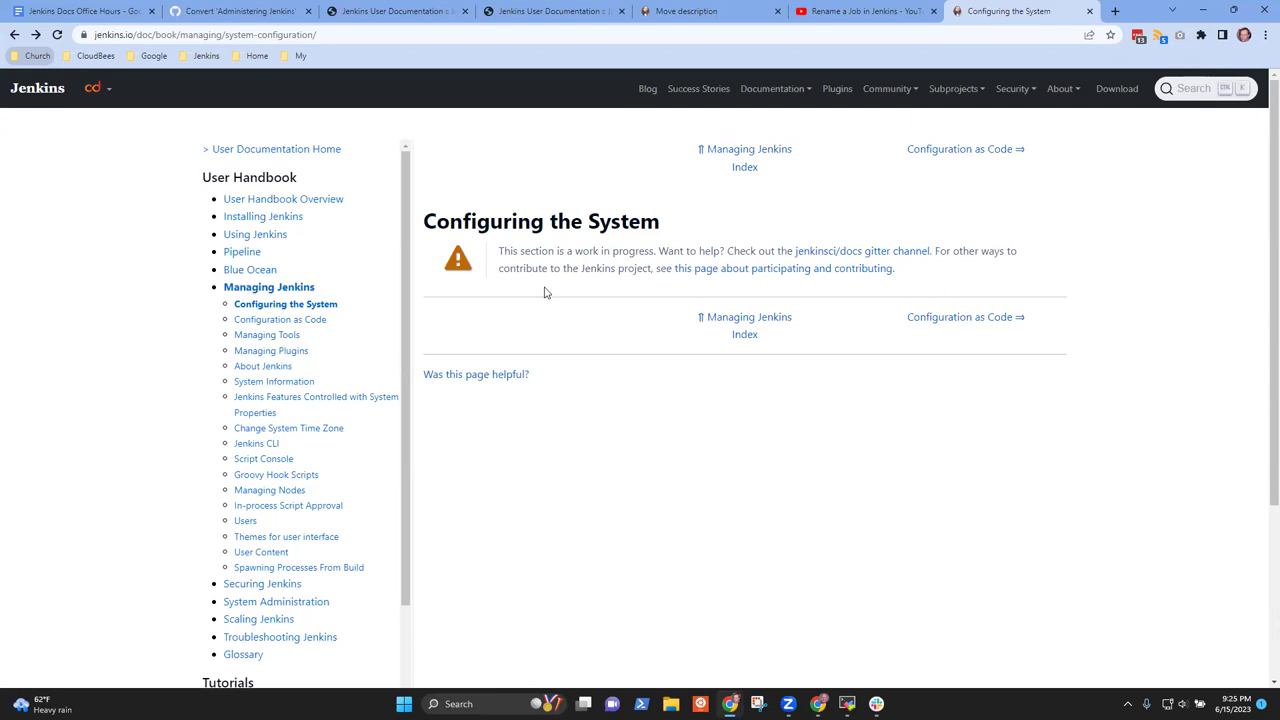
left_click(240, 12)
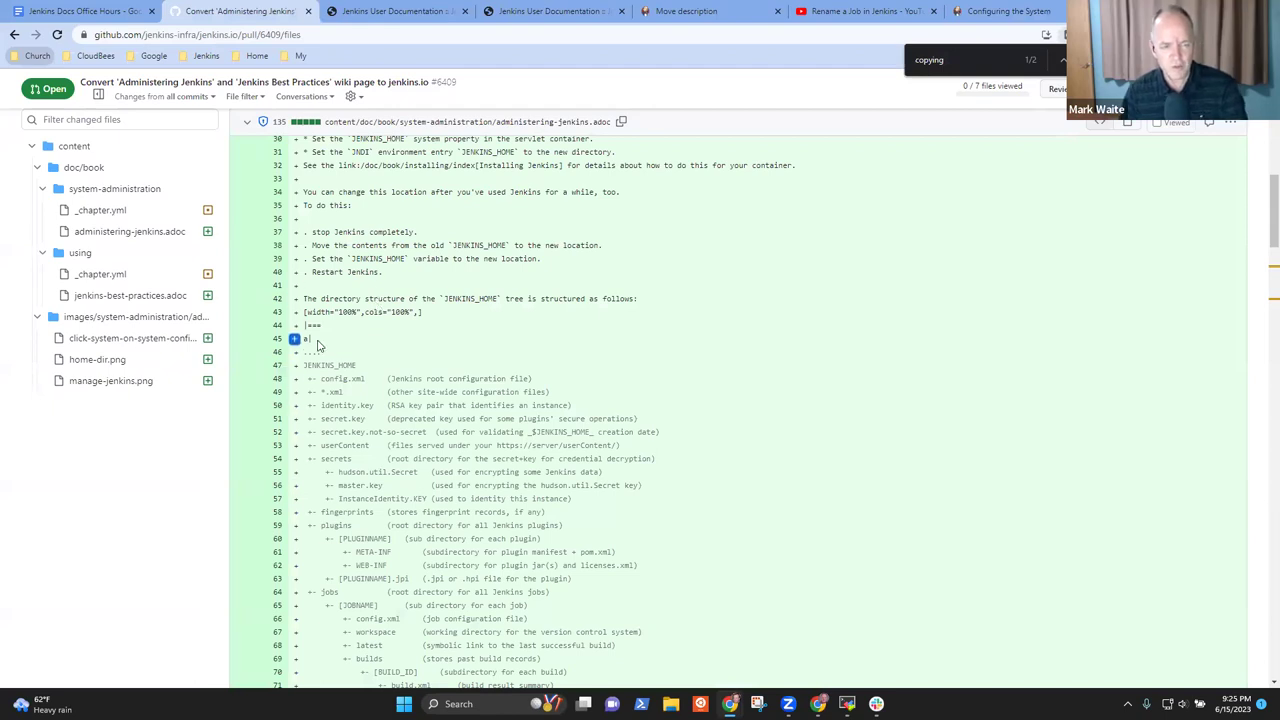
left_click(1002, 14)
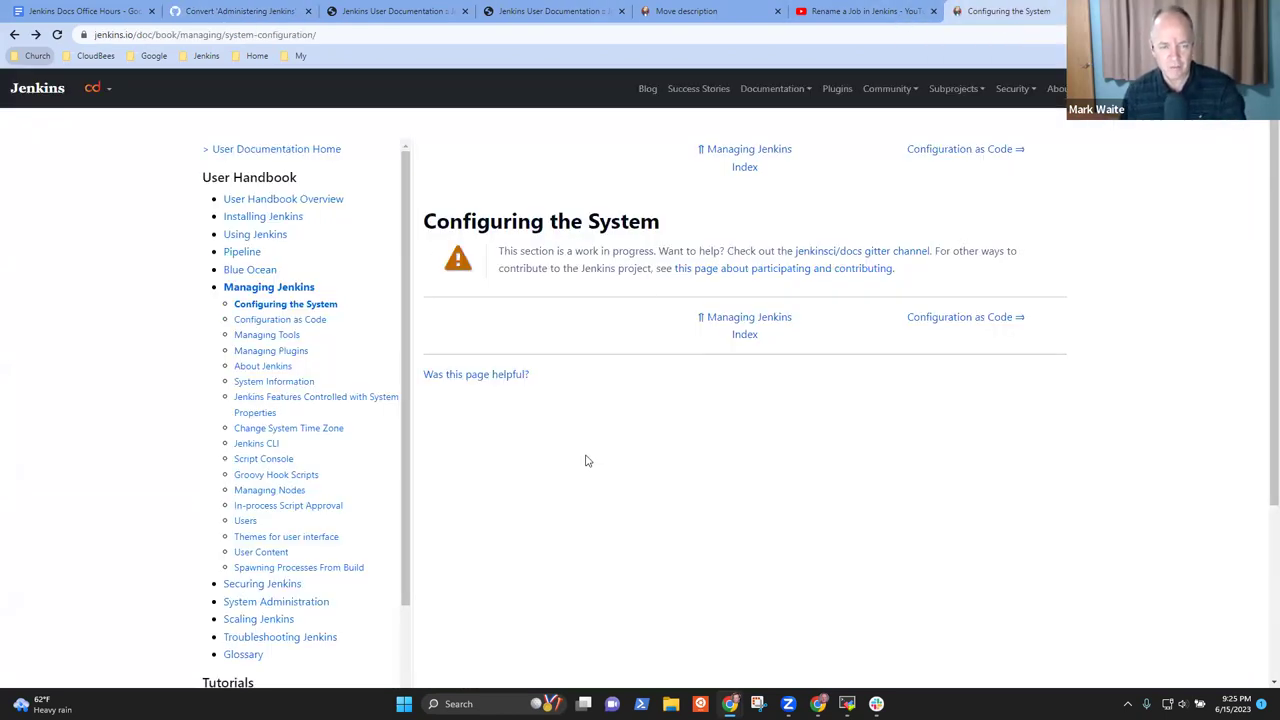
left_click(245, 11)
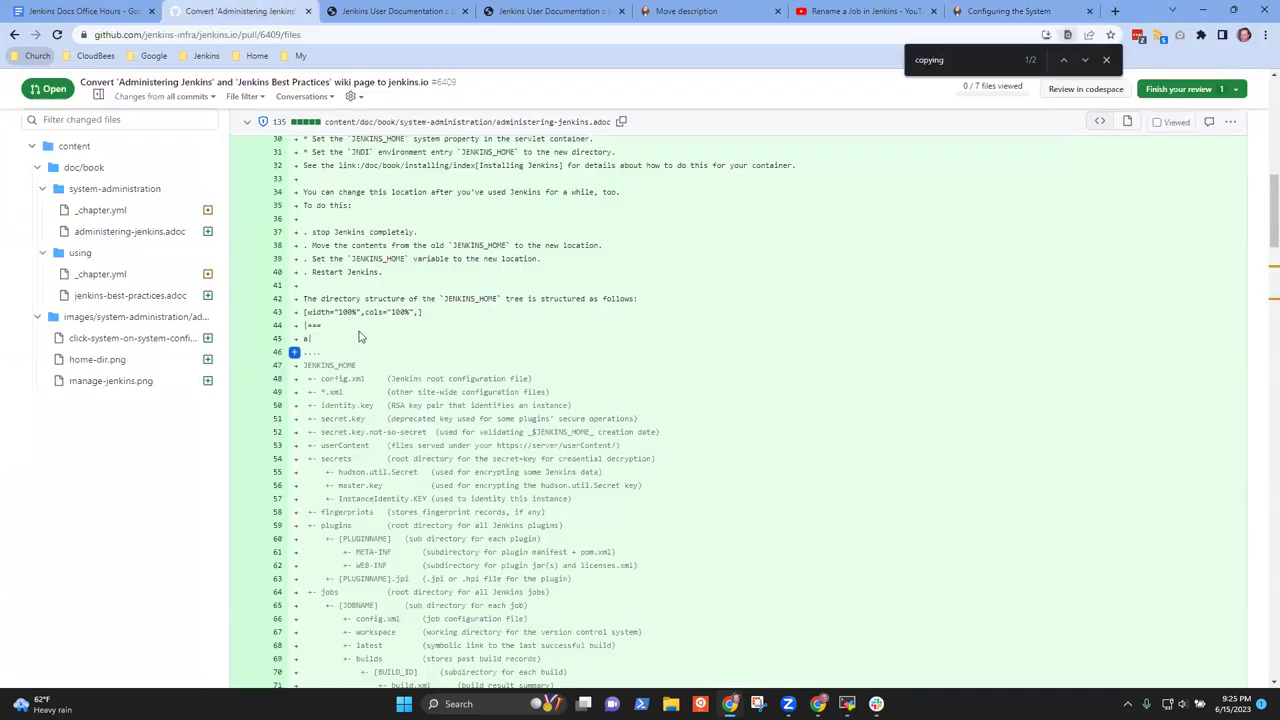
scroll(467, 336, "down", 3)
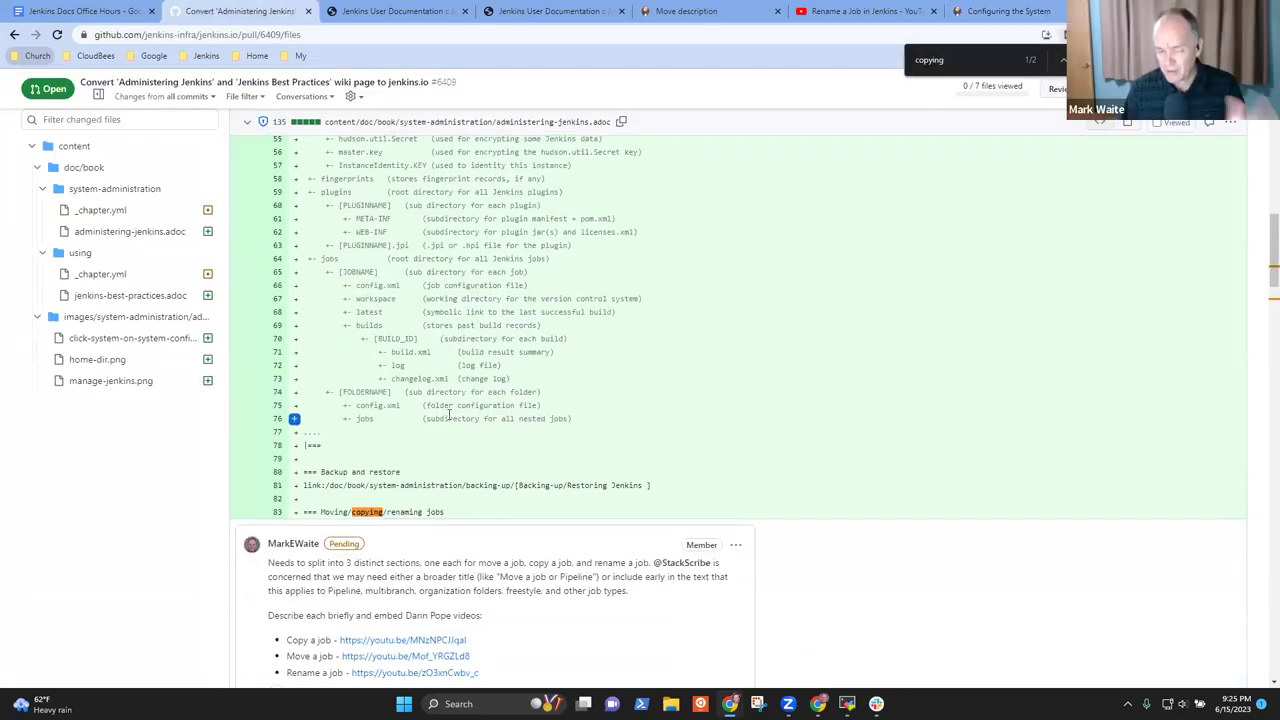
left_click_drag(652, 487, 281, 471)
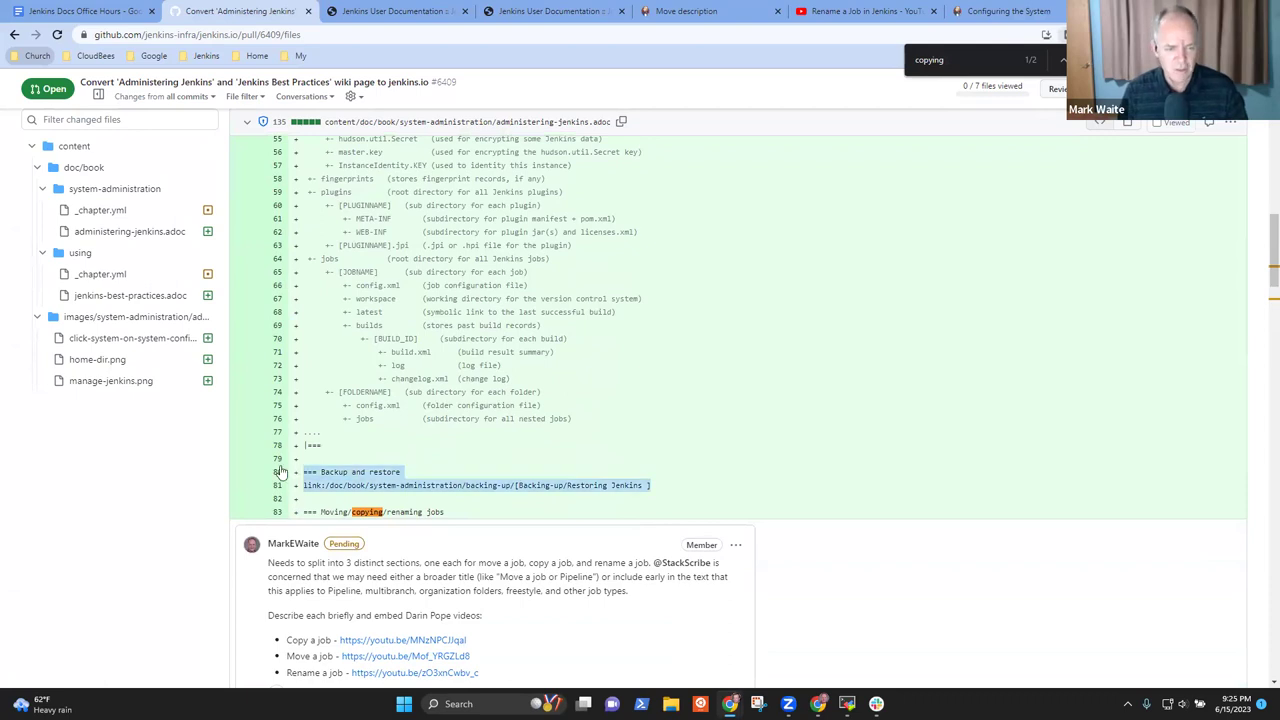
left_click(1028, 10)
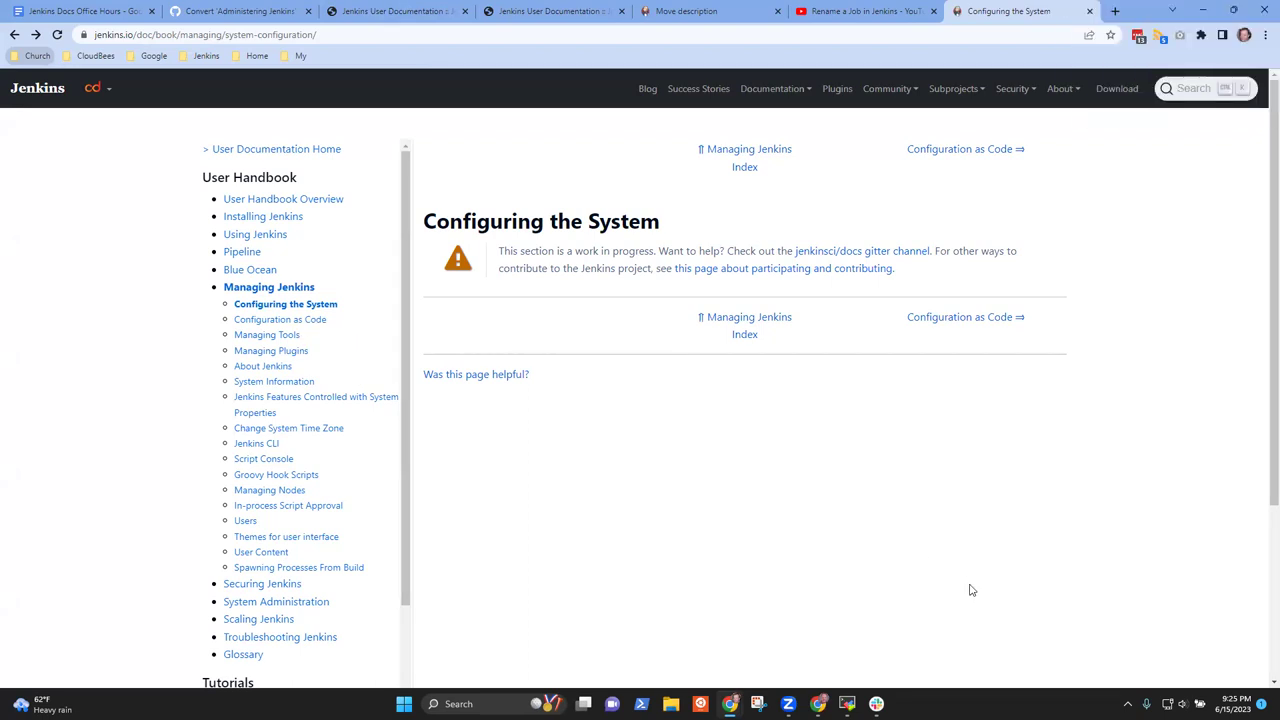
left_click(240, 11)
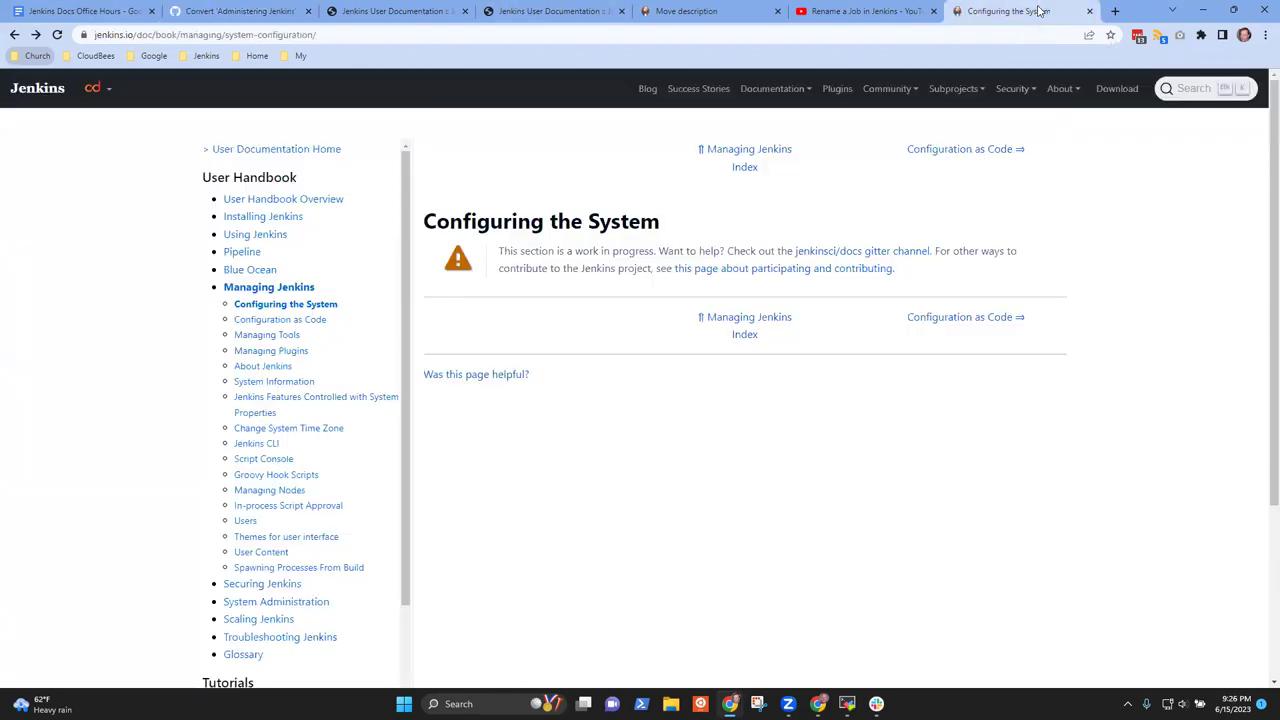
left_click(1040, 11)
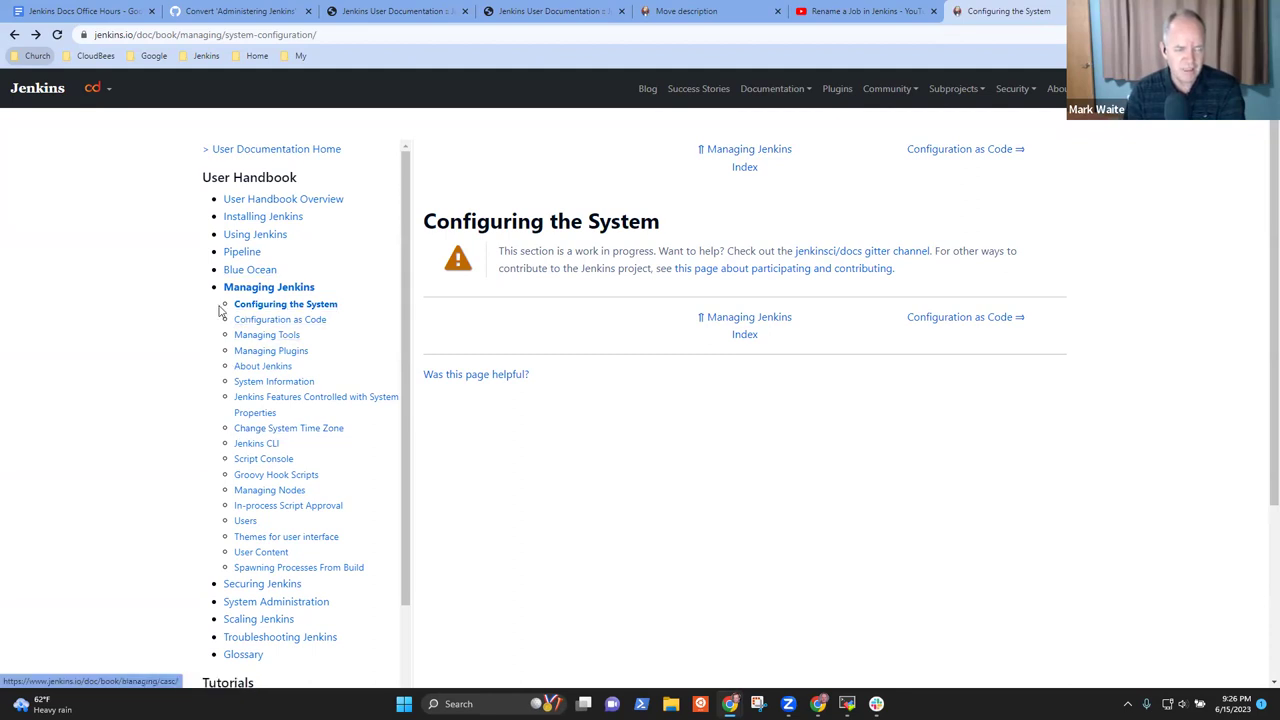
Open System Administration > Managing Jenkins, then start a new tab showing the Jenkins bookmarks
left_click_drag(211, 290, 349, 389)
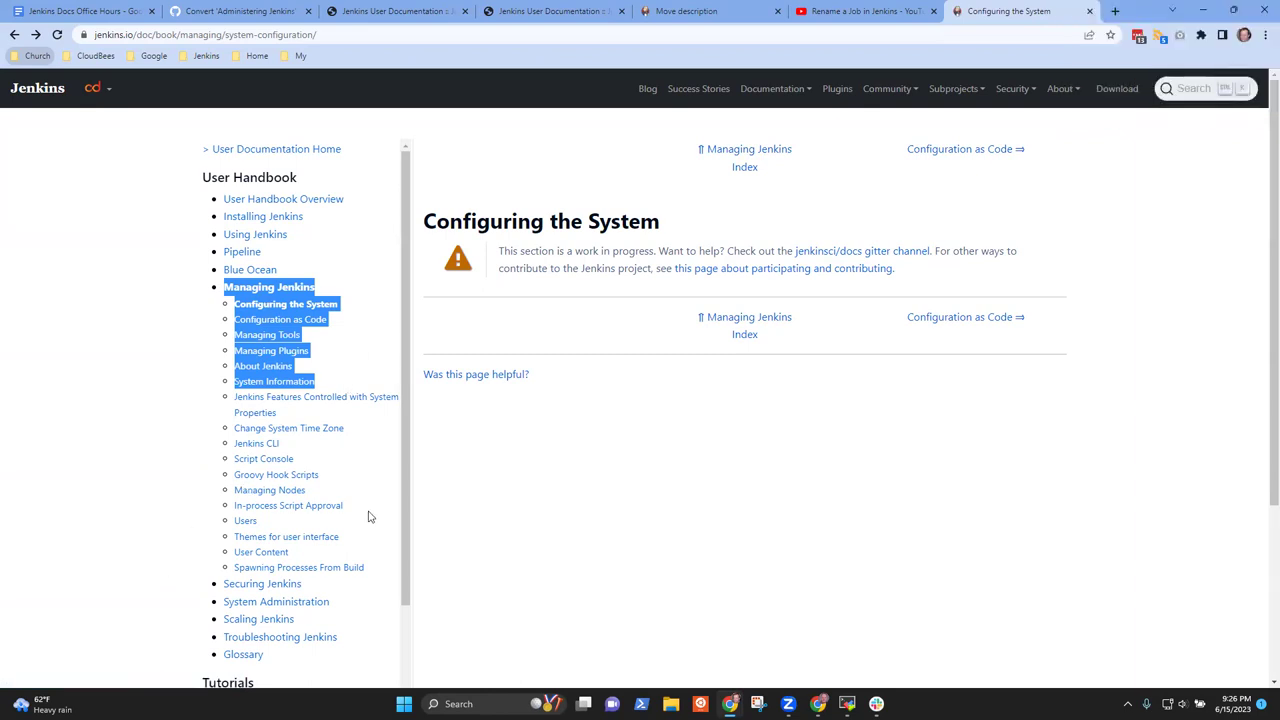
left_click(381, 623)
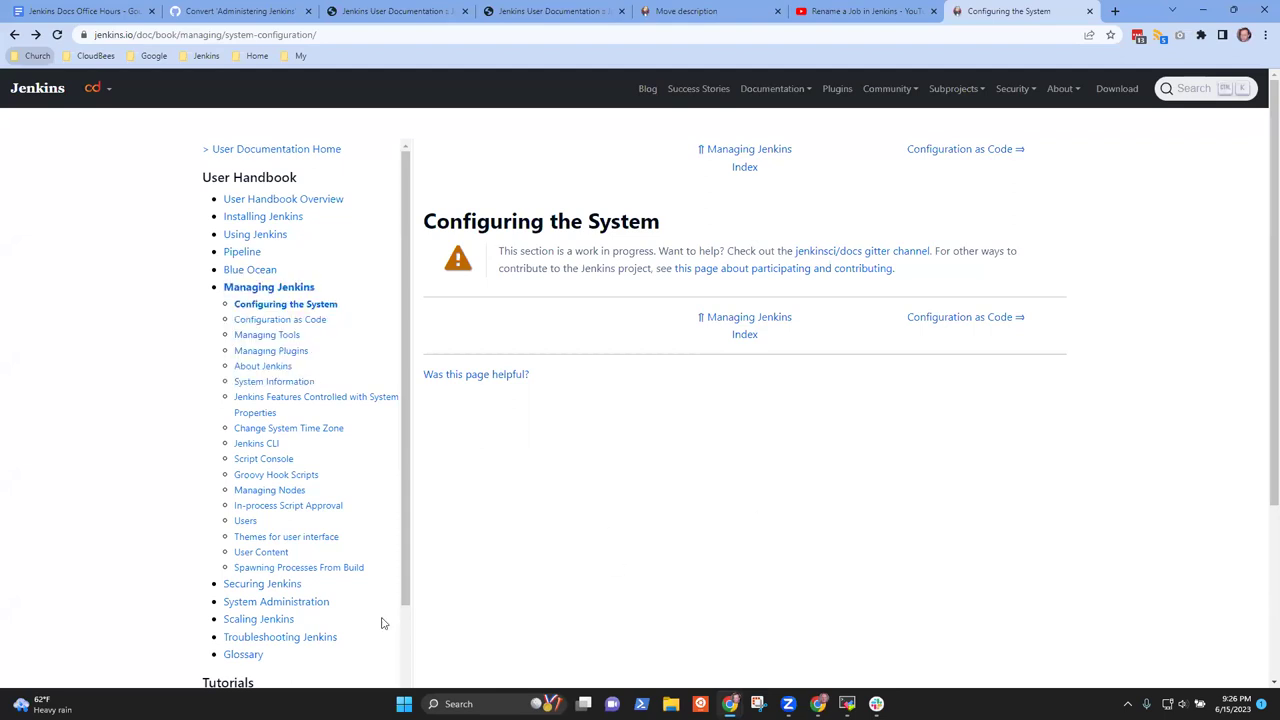
left_click(277, 602)
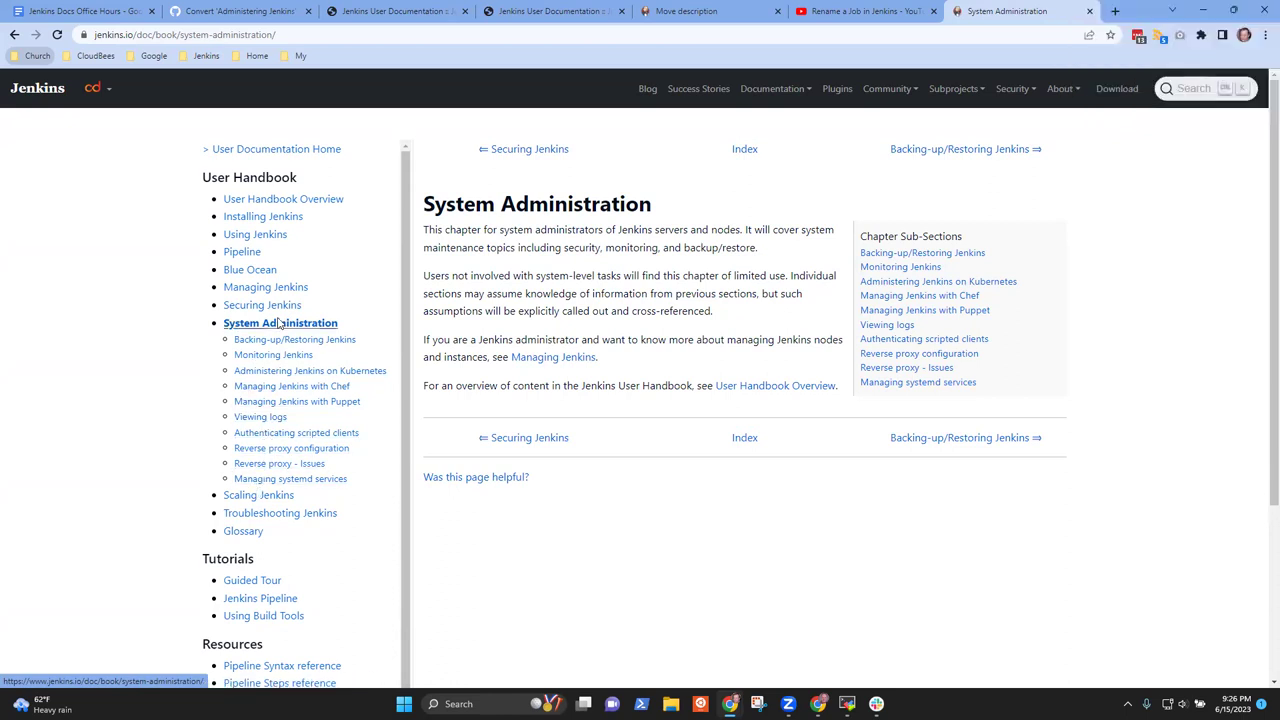
left_click(293, 287)
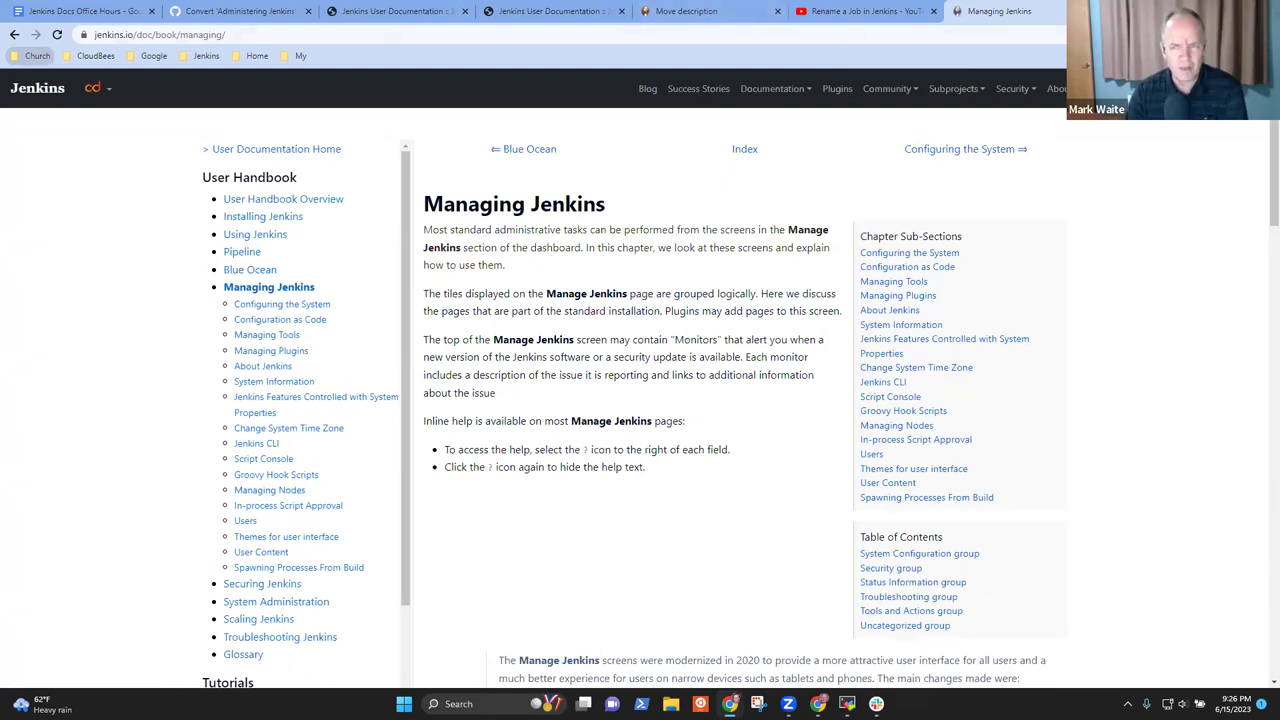
key("ctrl+t")
left_click(206, 56)
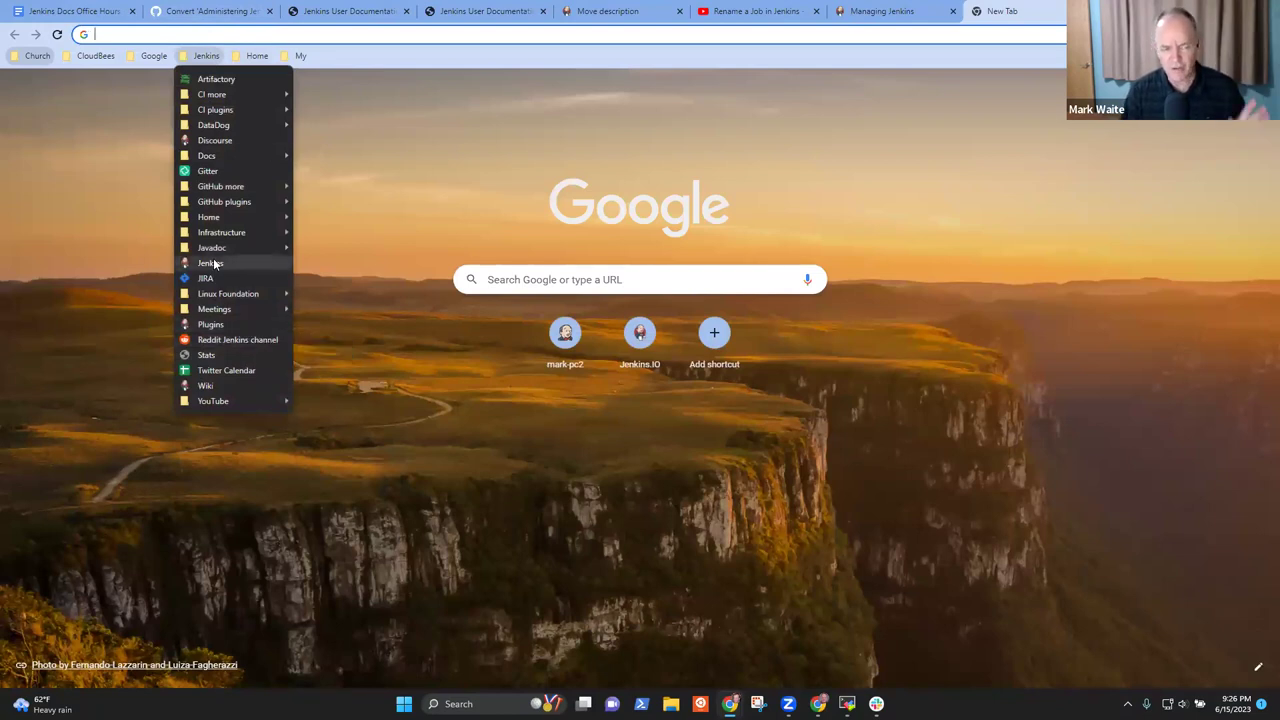
Open the Docker-LTS controller bookmark and review the Tools page under Manage Jenkins
mouse_move(228, 220)
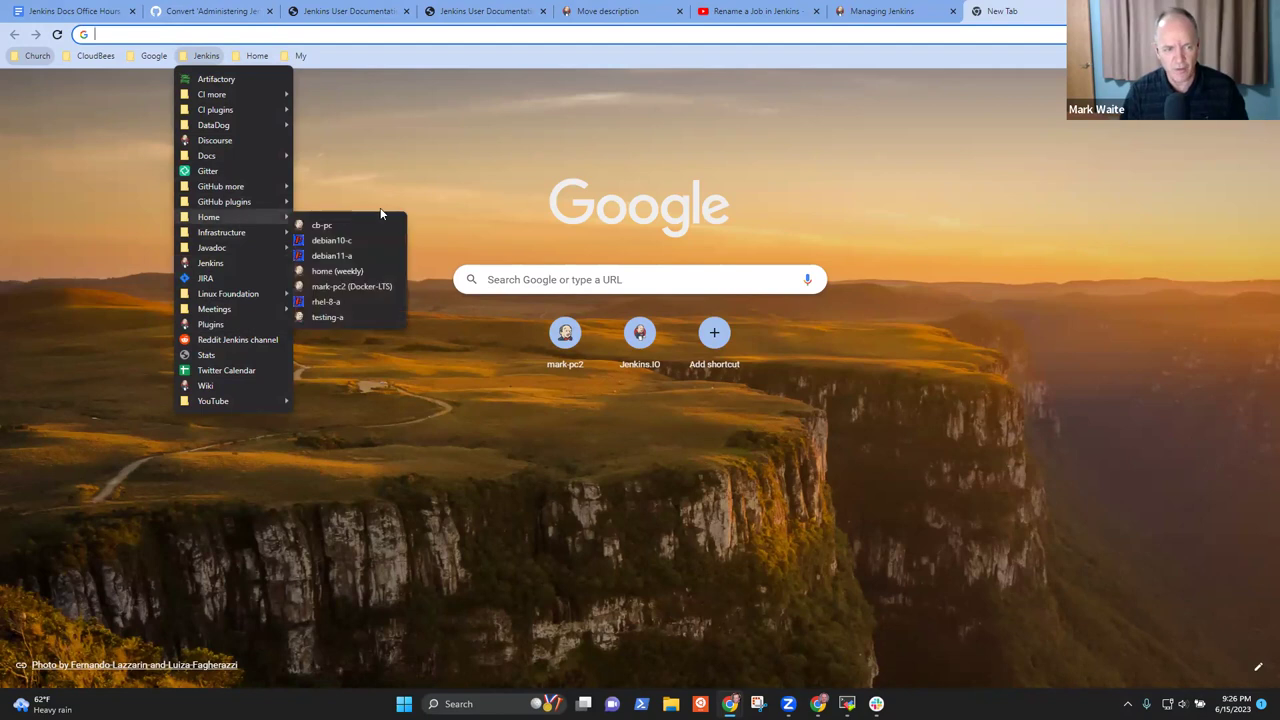
left_click(341, 287)
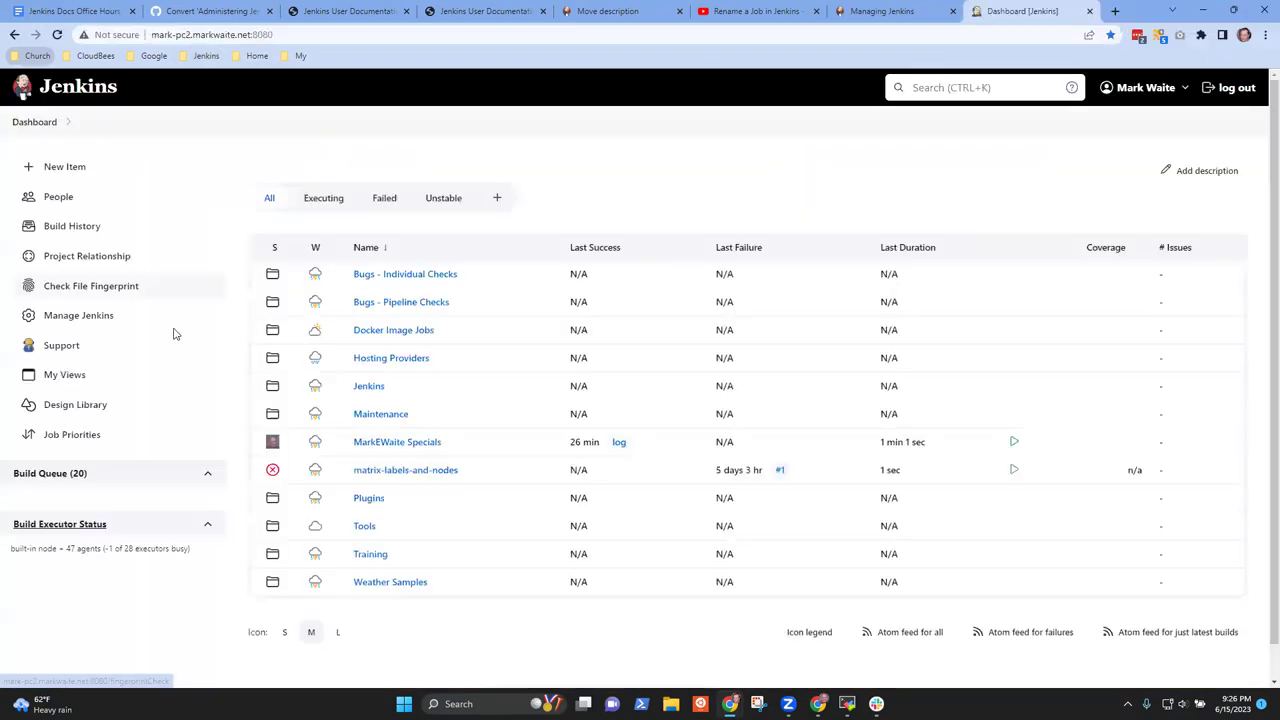
left_click(79, 318)
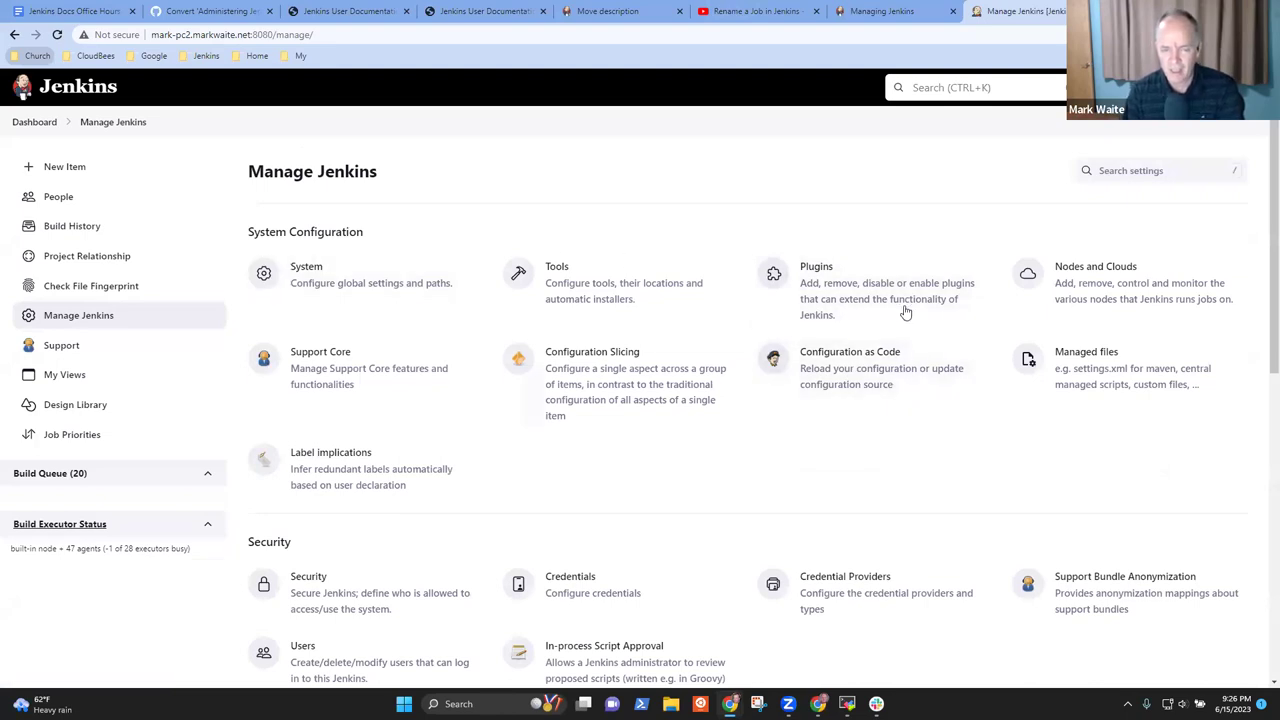
left_click(655, 288)
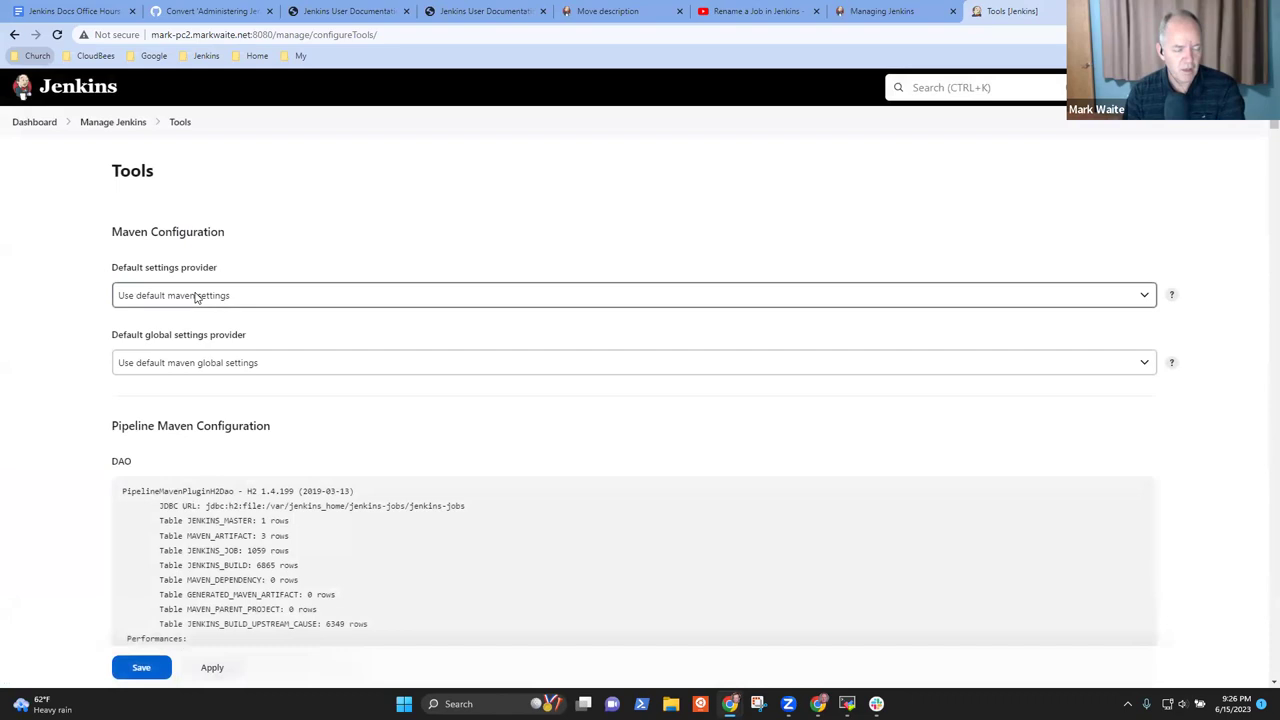
scroll(200, 300, "down", 6)
scroll(240, 320, "up", 4)
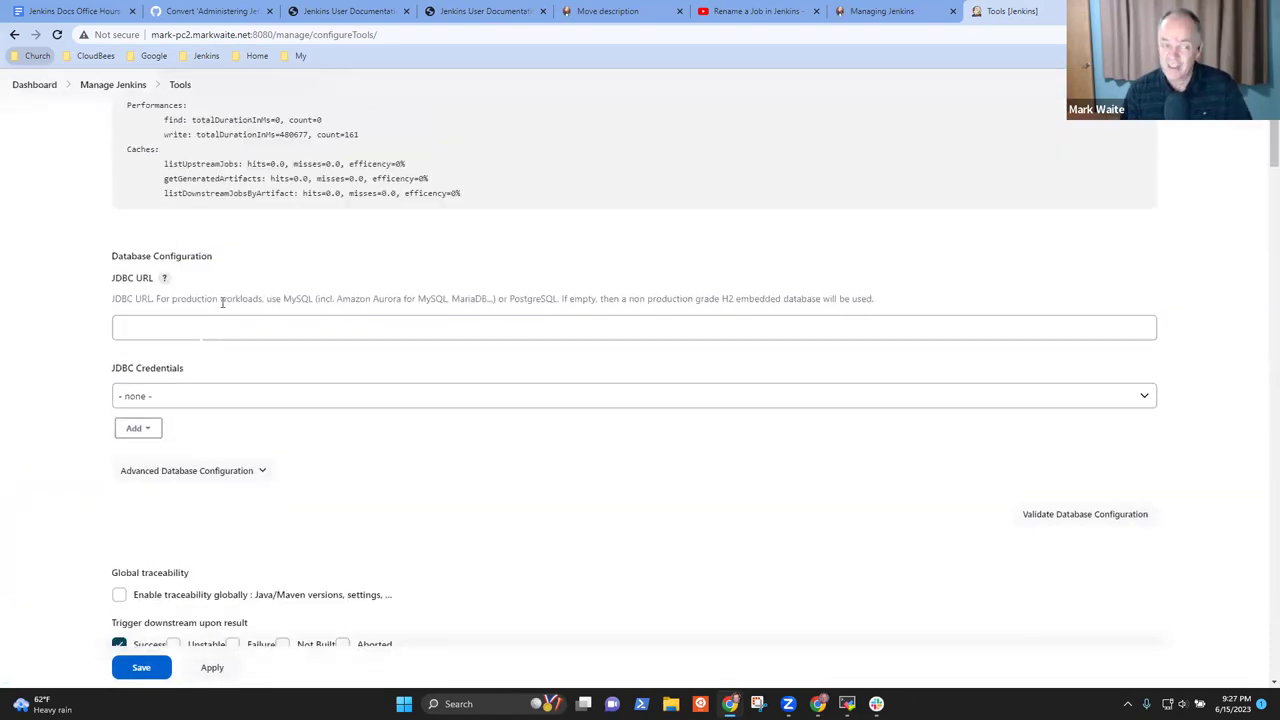
left_click(14, 34)
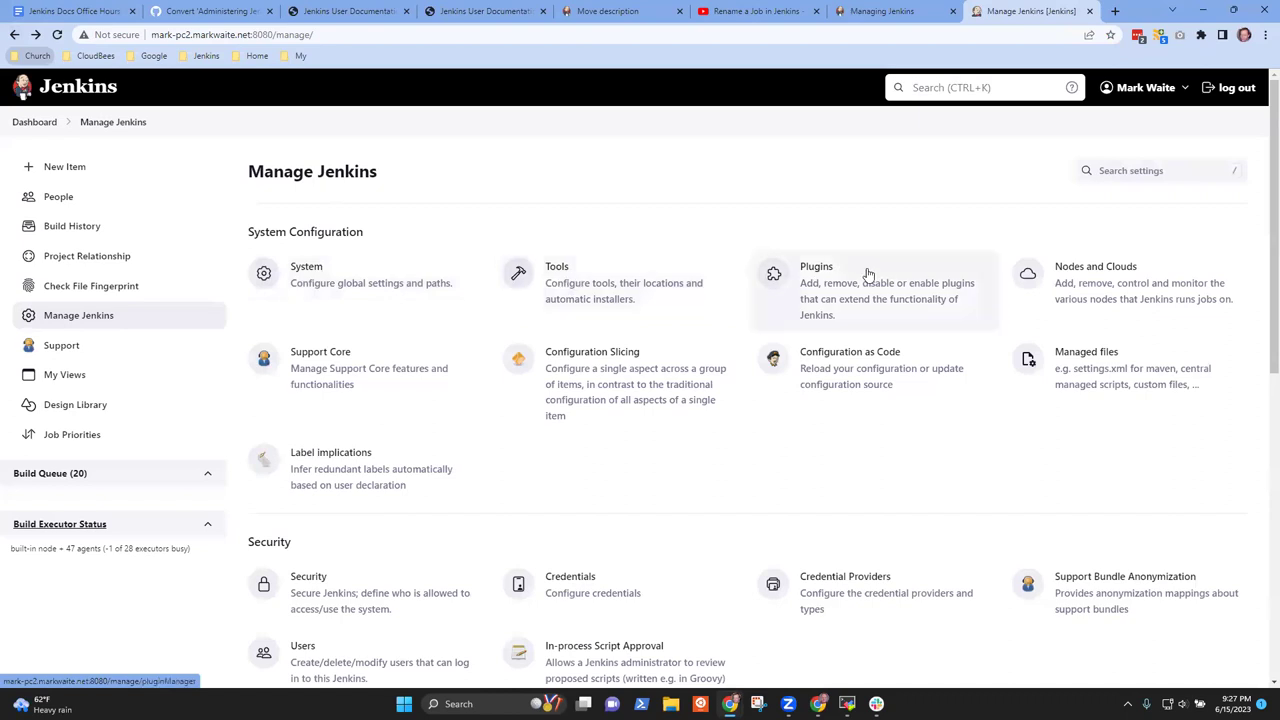
Look over the Plugins and Security settings, then return to the Dashboard
left_click(862, 285)
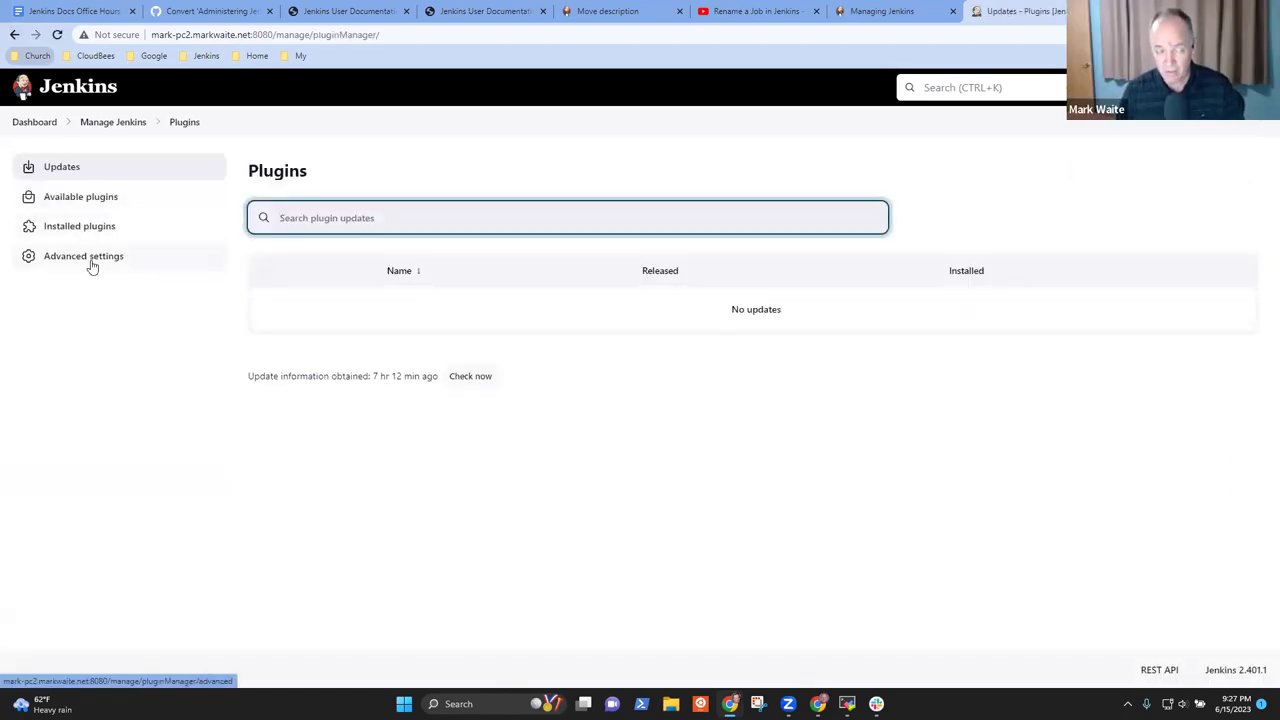
left_click(14, 34)
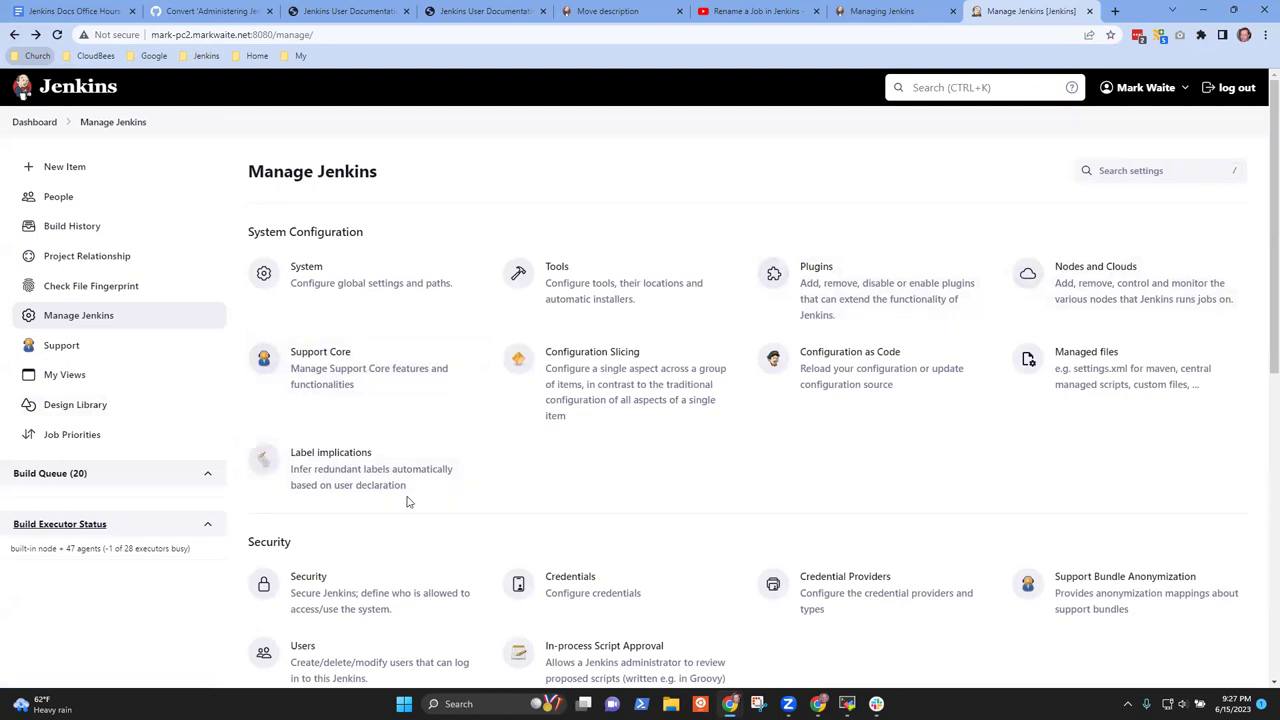
left_click(347, 598)
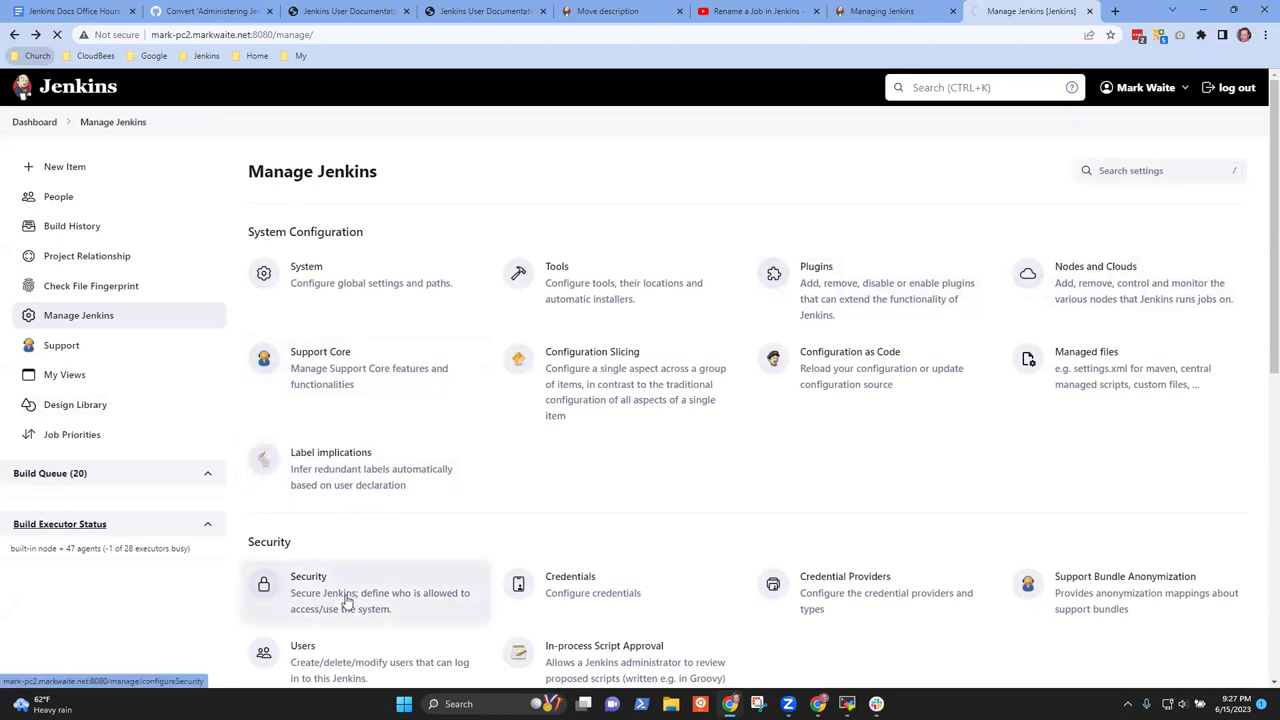
left_click(14, 35)
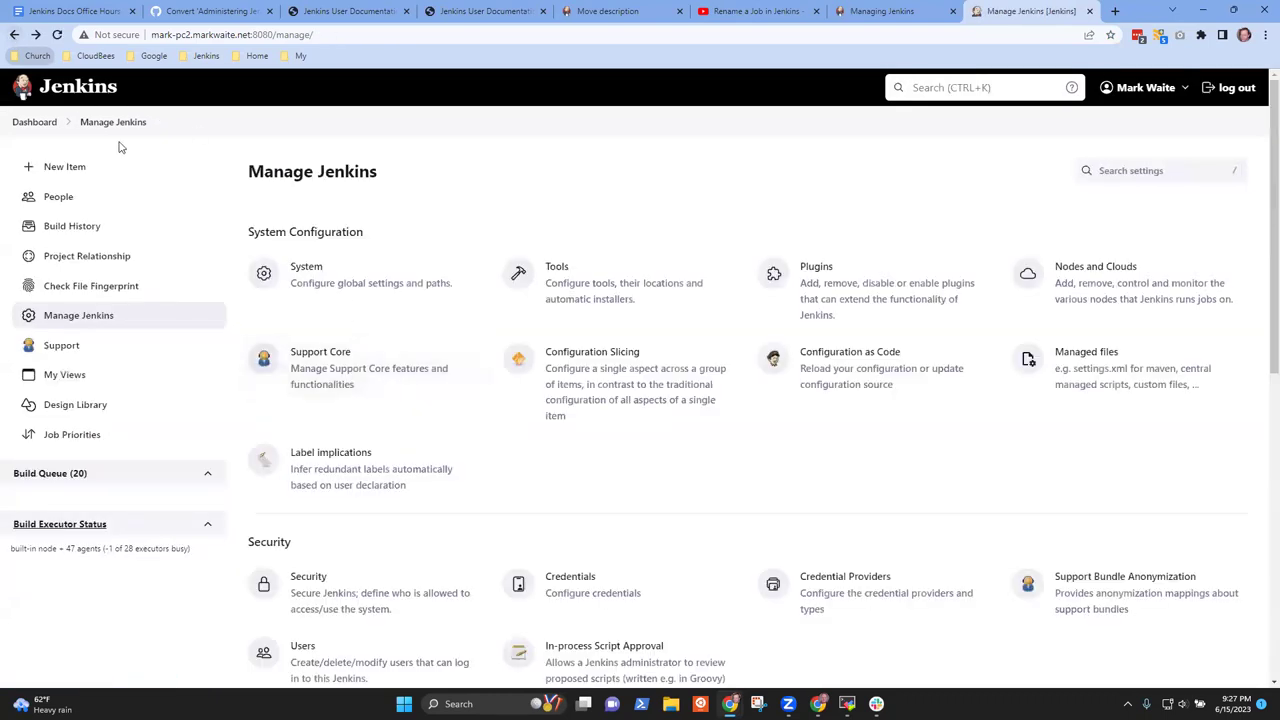
left_click(34, 123)
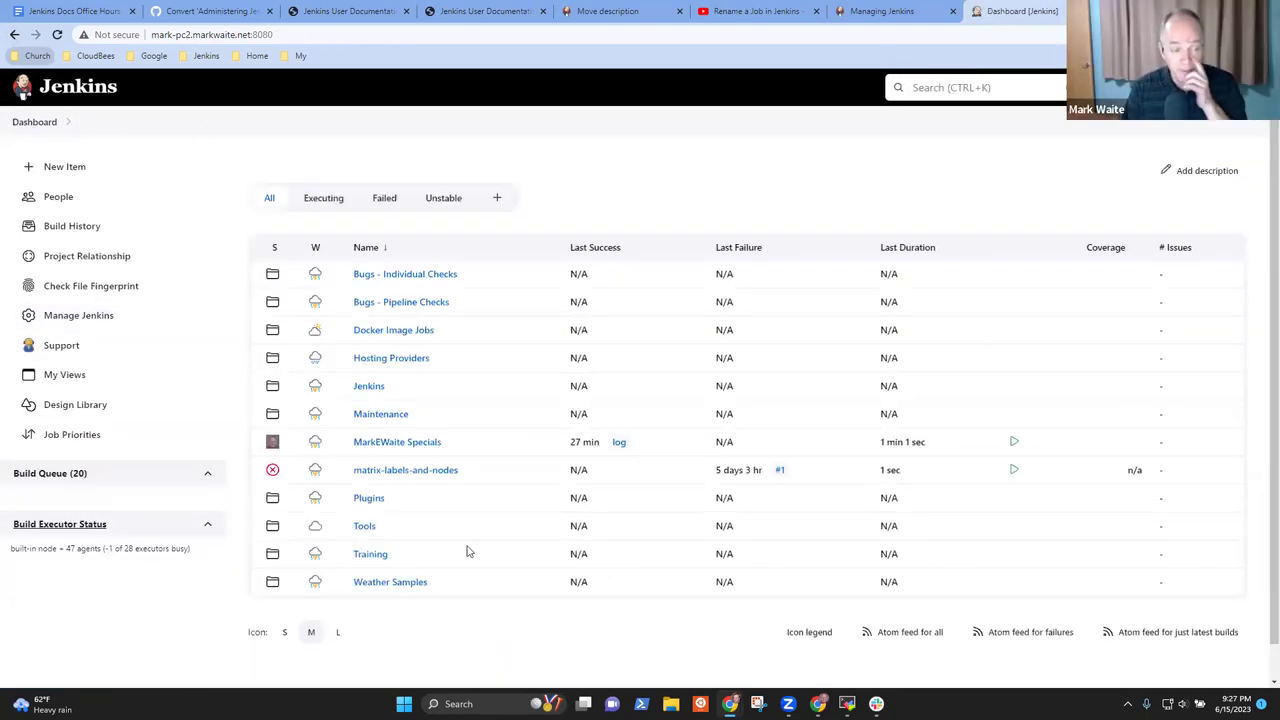
left_click(408, 276)
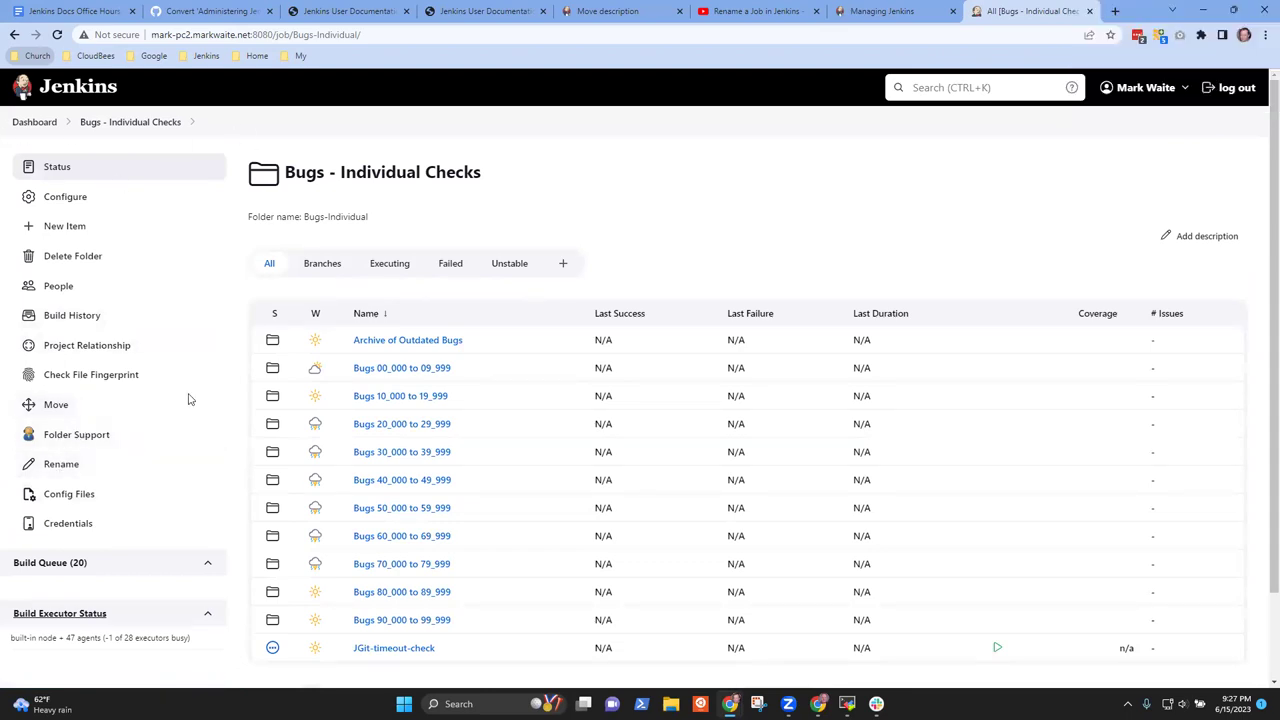
left_click(405, 648)
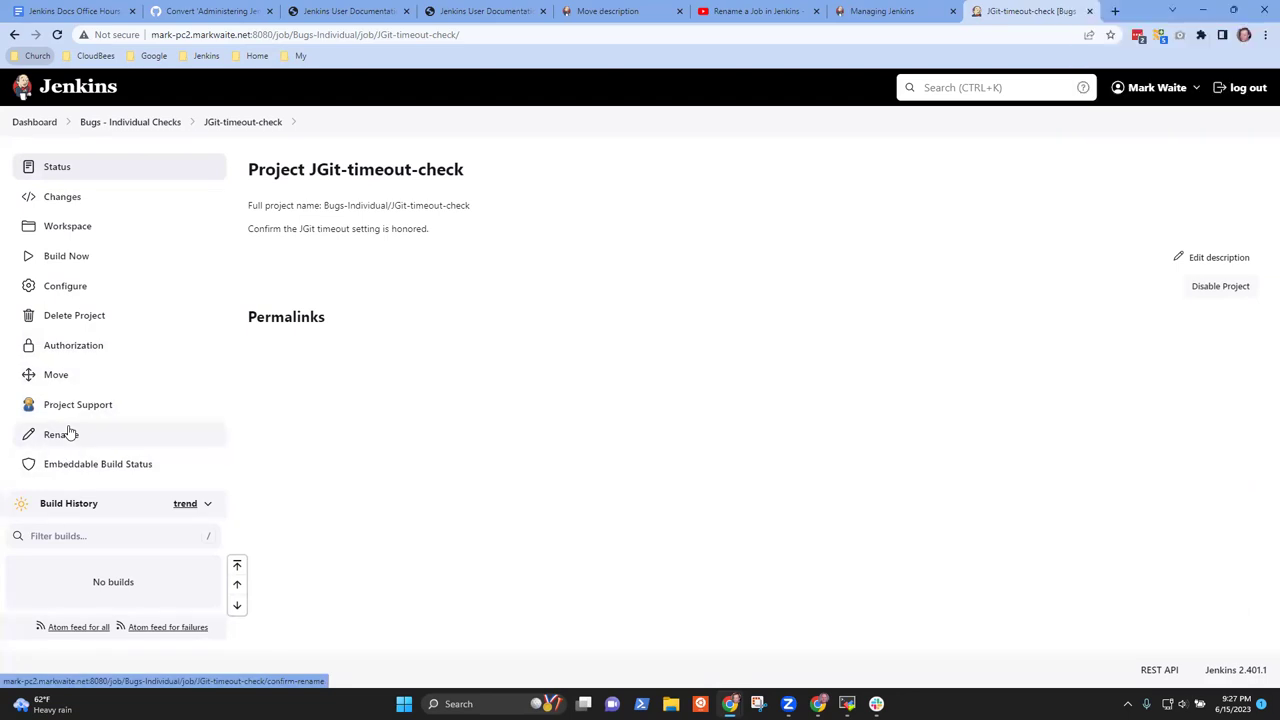
left_click(34, 121)
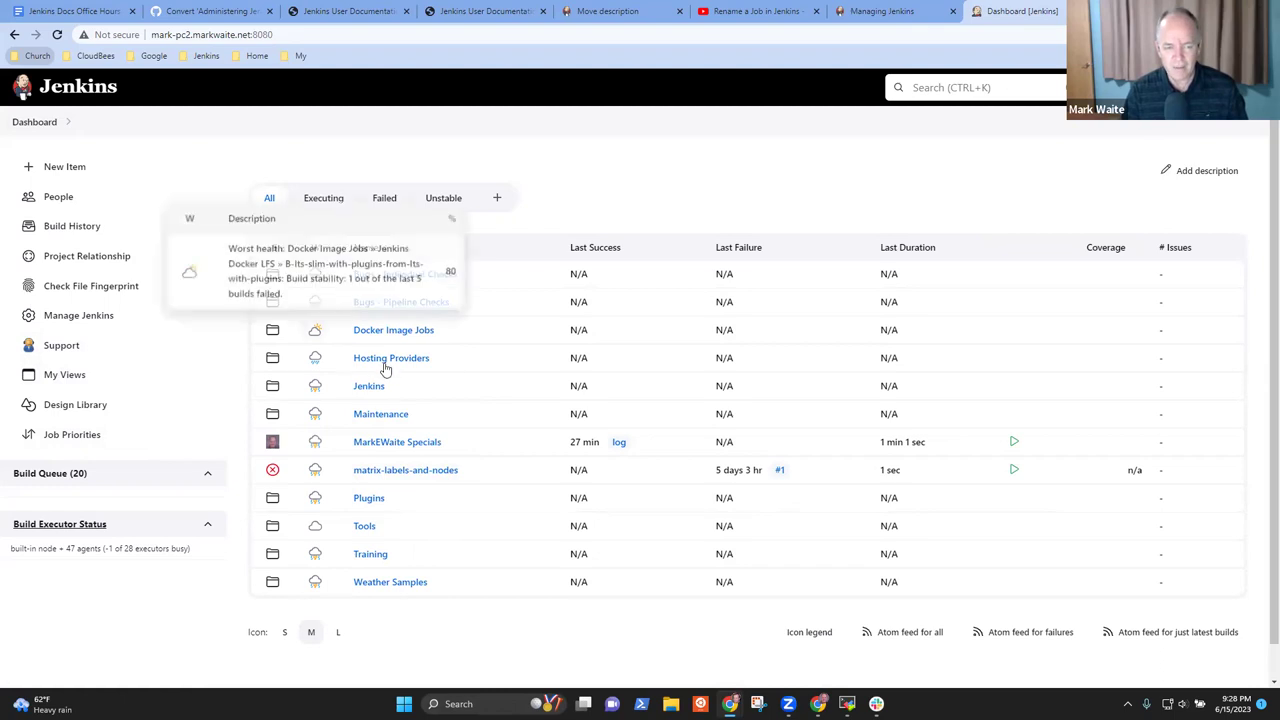
Browse Plugins > Git Client Plugin Folder > Jenkinsfile (GitHub) branches and the master job, then return to Dashboard
left_click(367, 498)
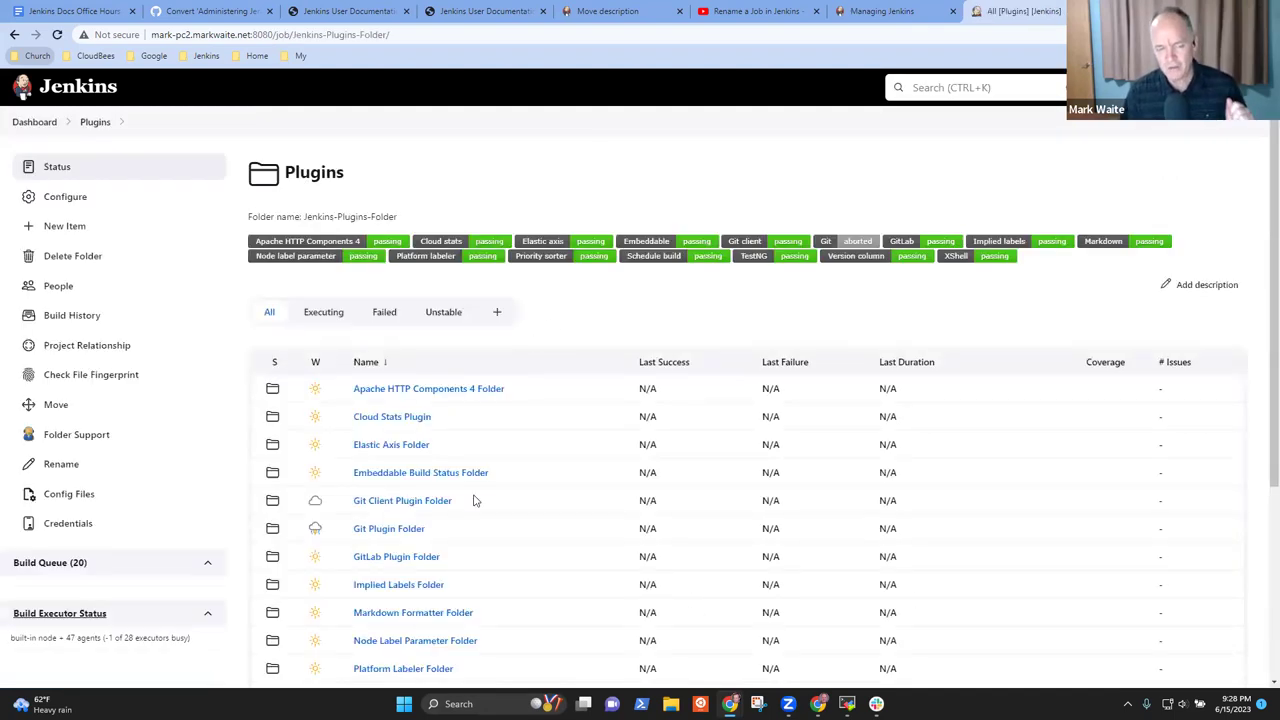
left_click(405, 502)
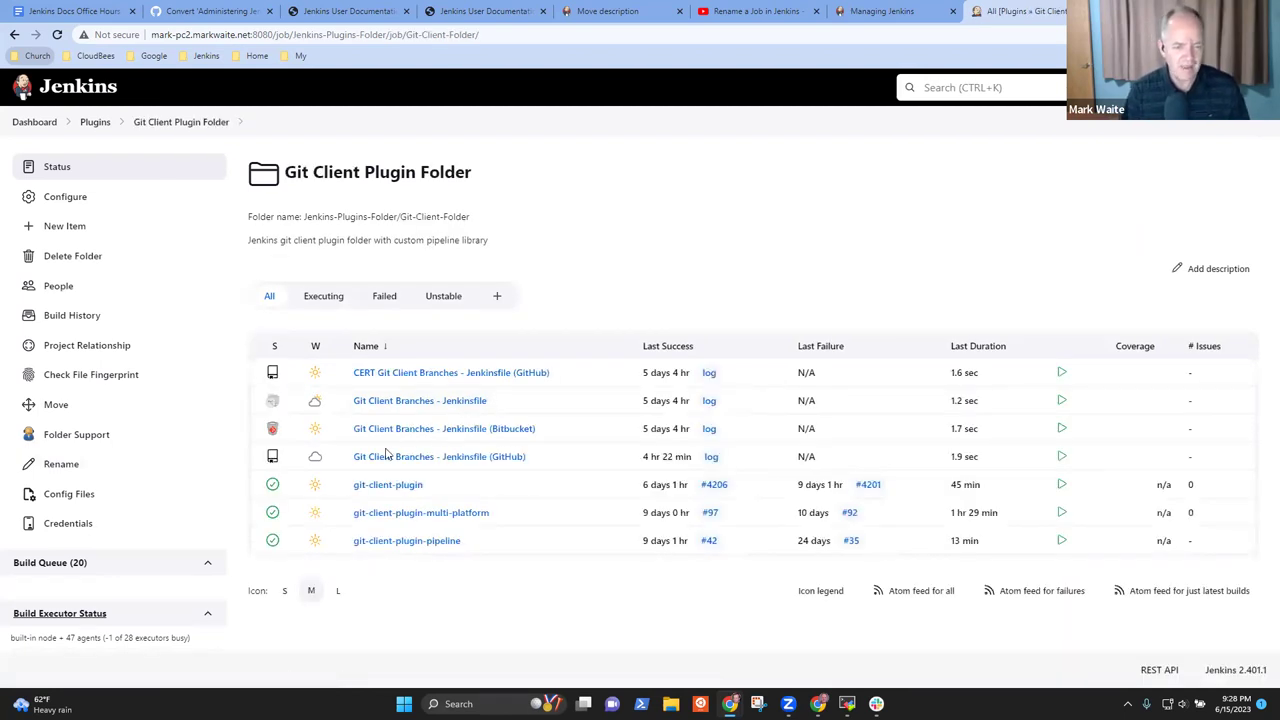
left_click(438, 456)
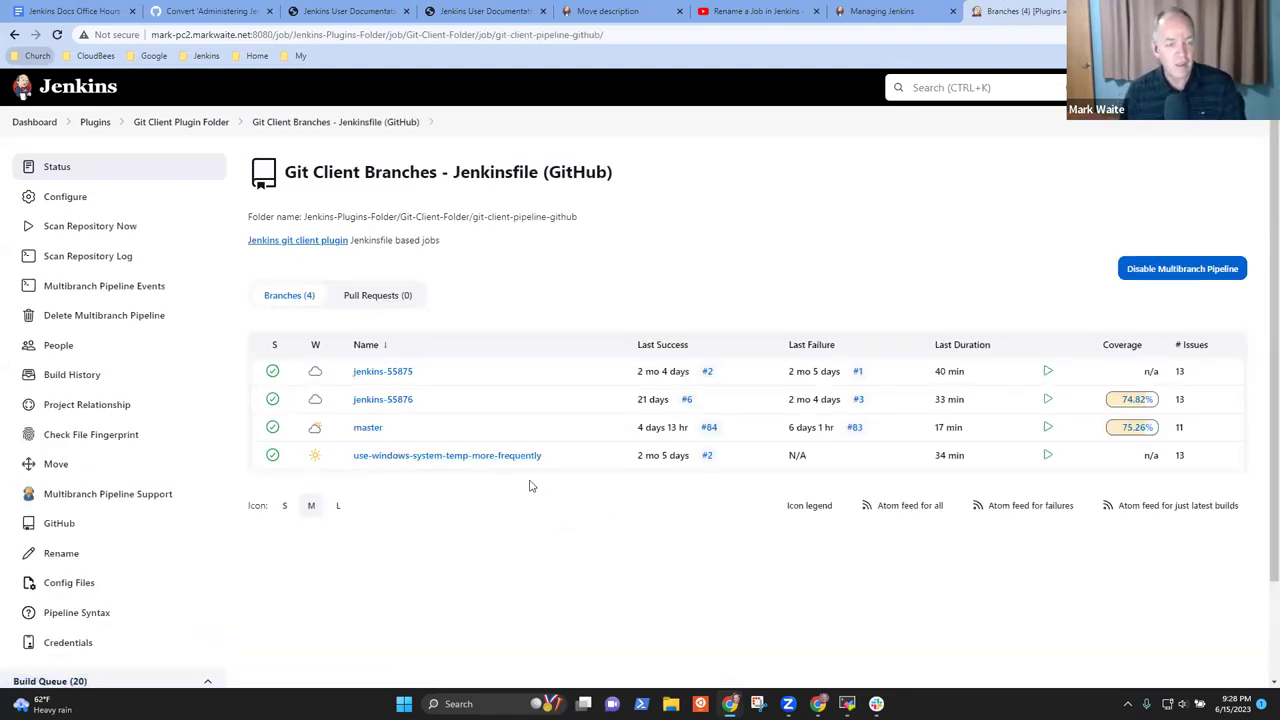
left_click_drag(577, 474, 265, 325)
left_click(540, 602)
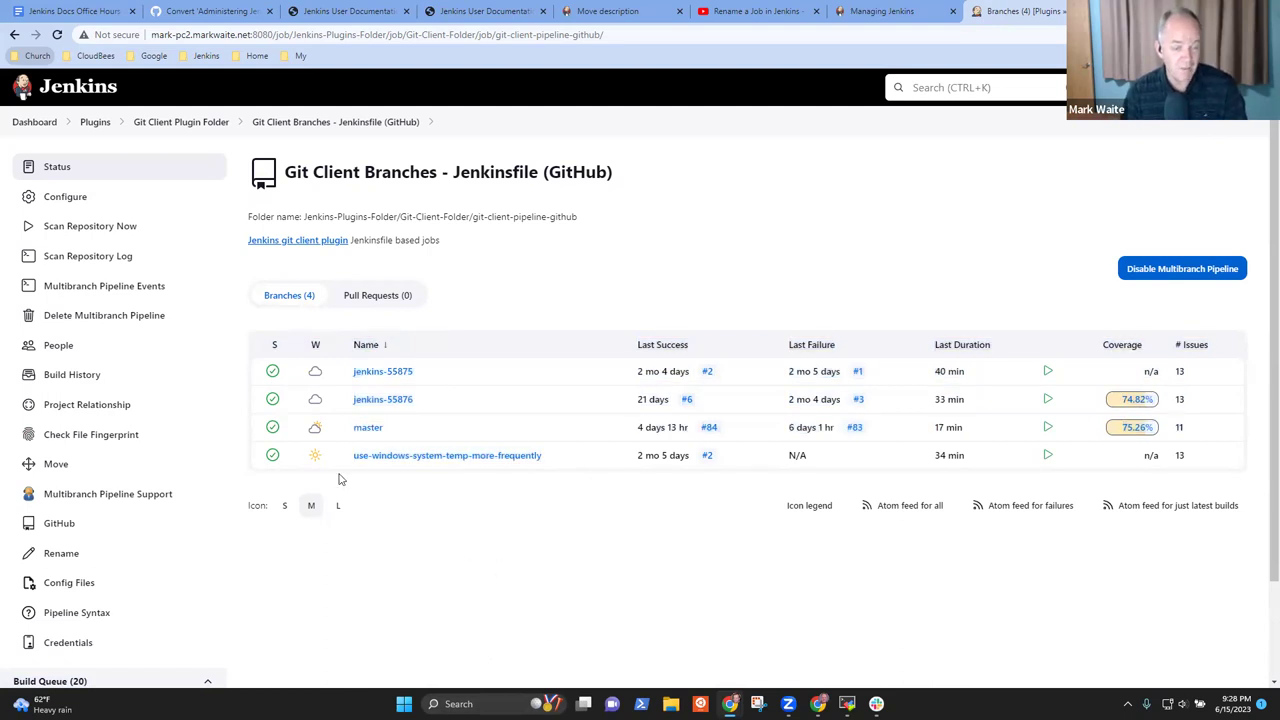
left_click(370, 428)
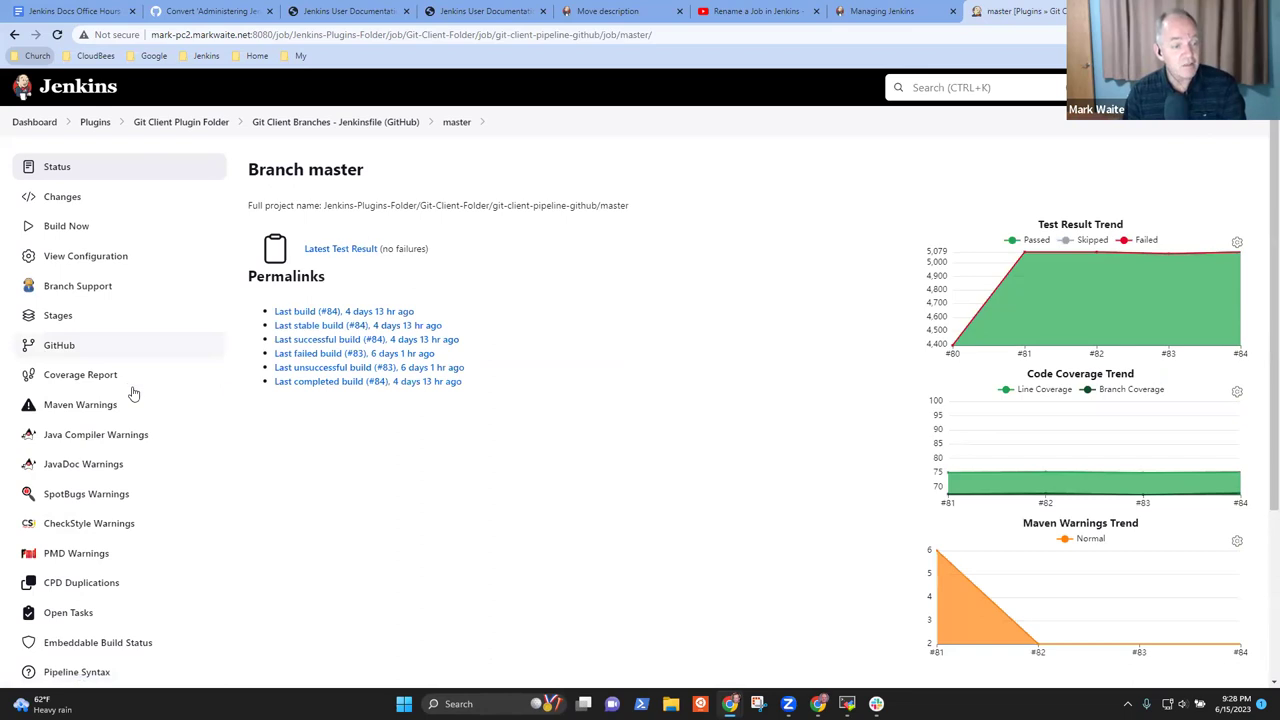
scroll(160, 451, "down", 3)
scroll(195, 455, "up", 3)
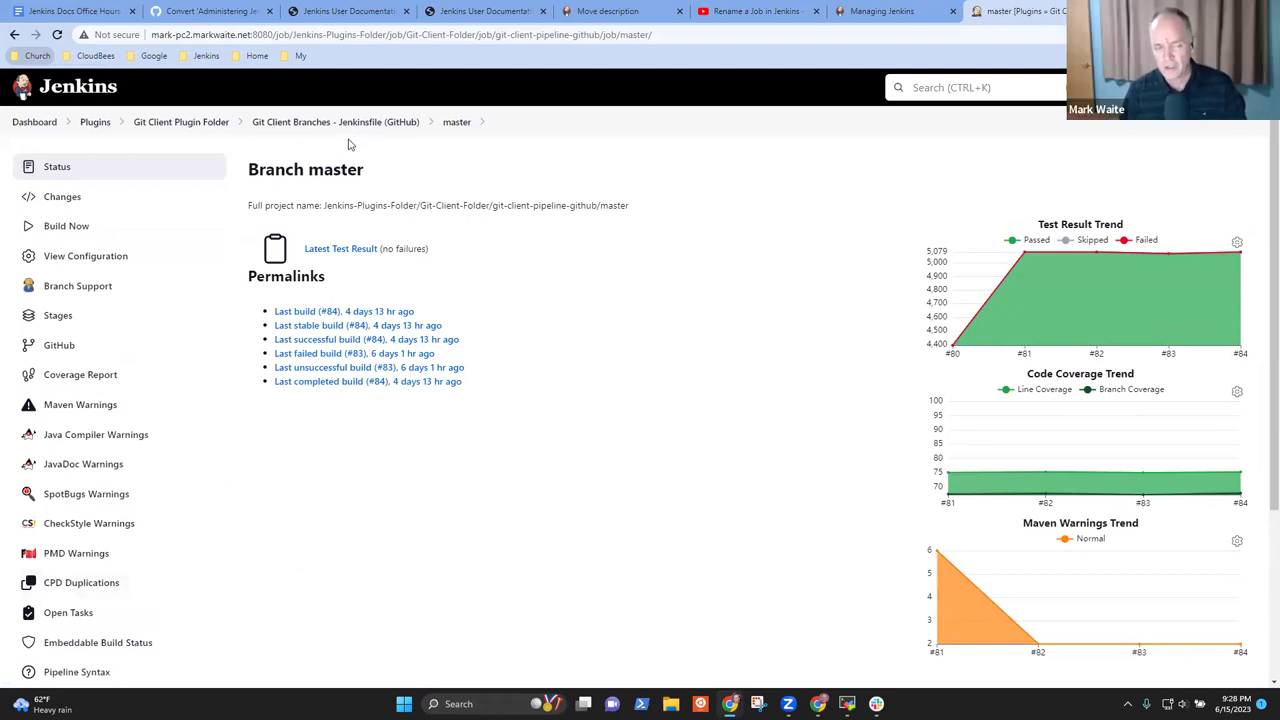
left_click(345, 124)
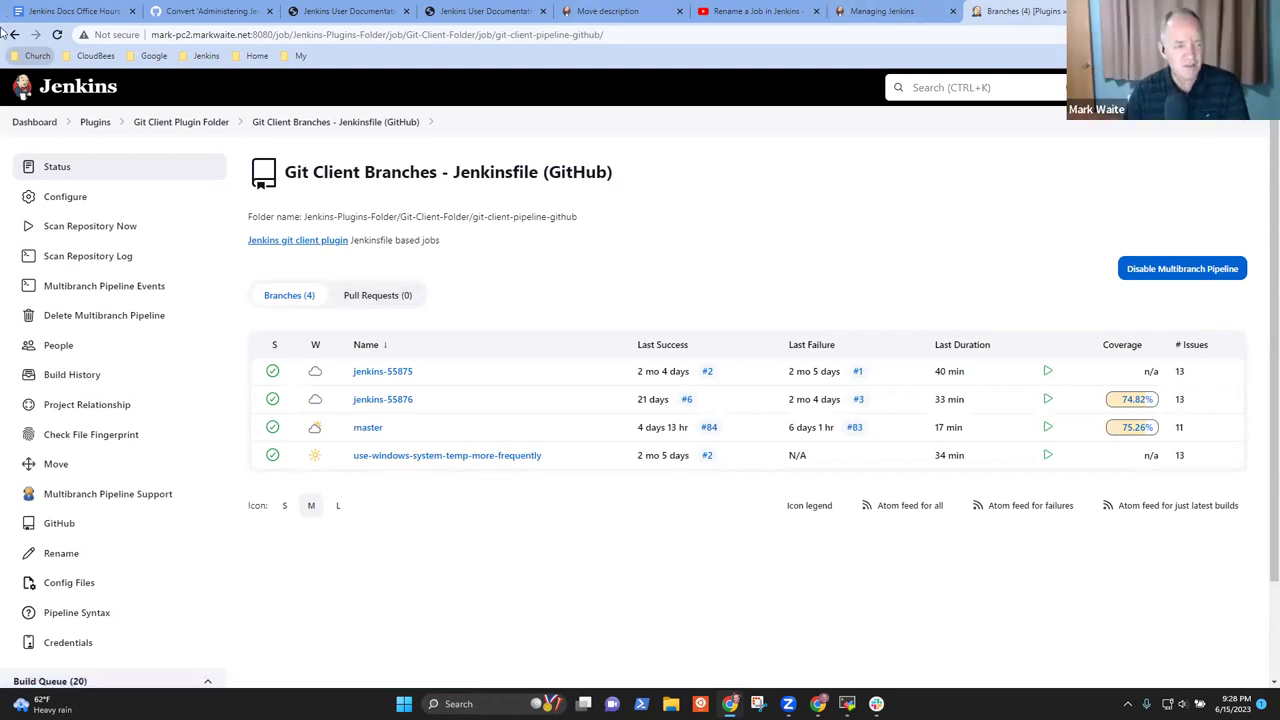
left_click(34, 121)
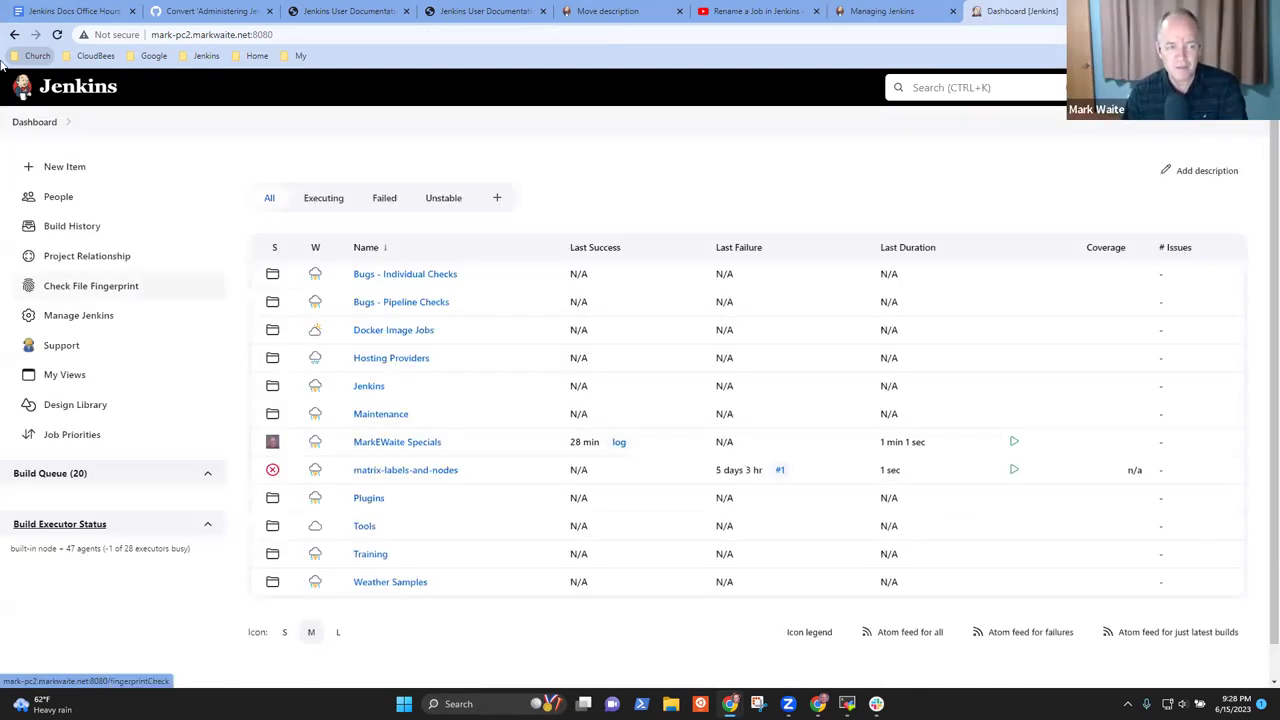
Create a New Item named Copied-thing, copied from matrix-labels-and-nodes
left_click(77, 168)
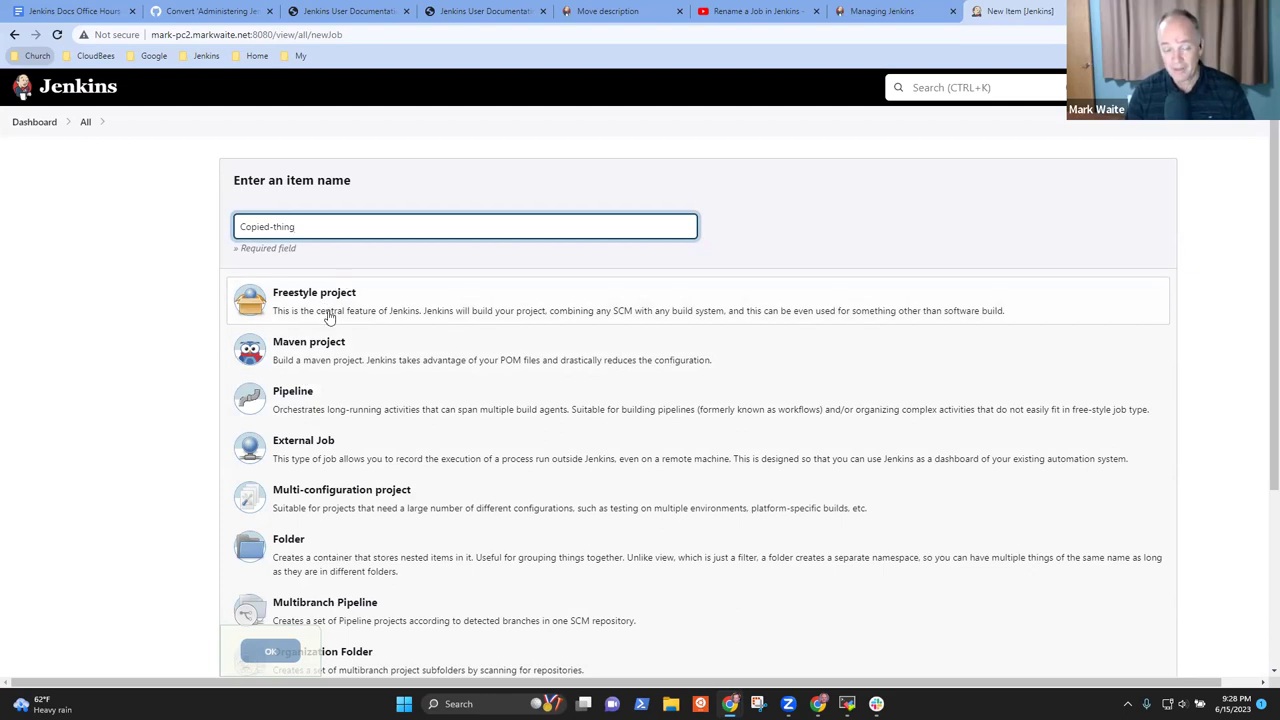
scroll(385, 325, "down", 1)
left_click(398, 647)
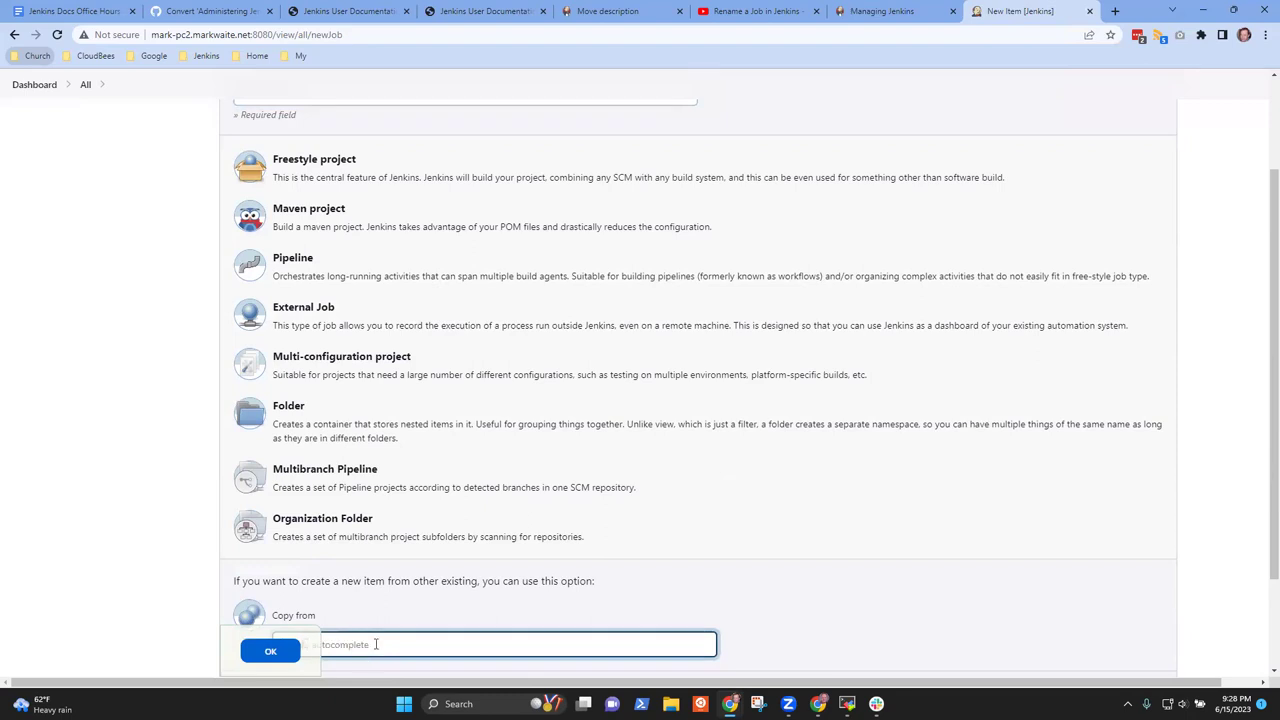
scroll(737, 403, "down", 2)
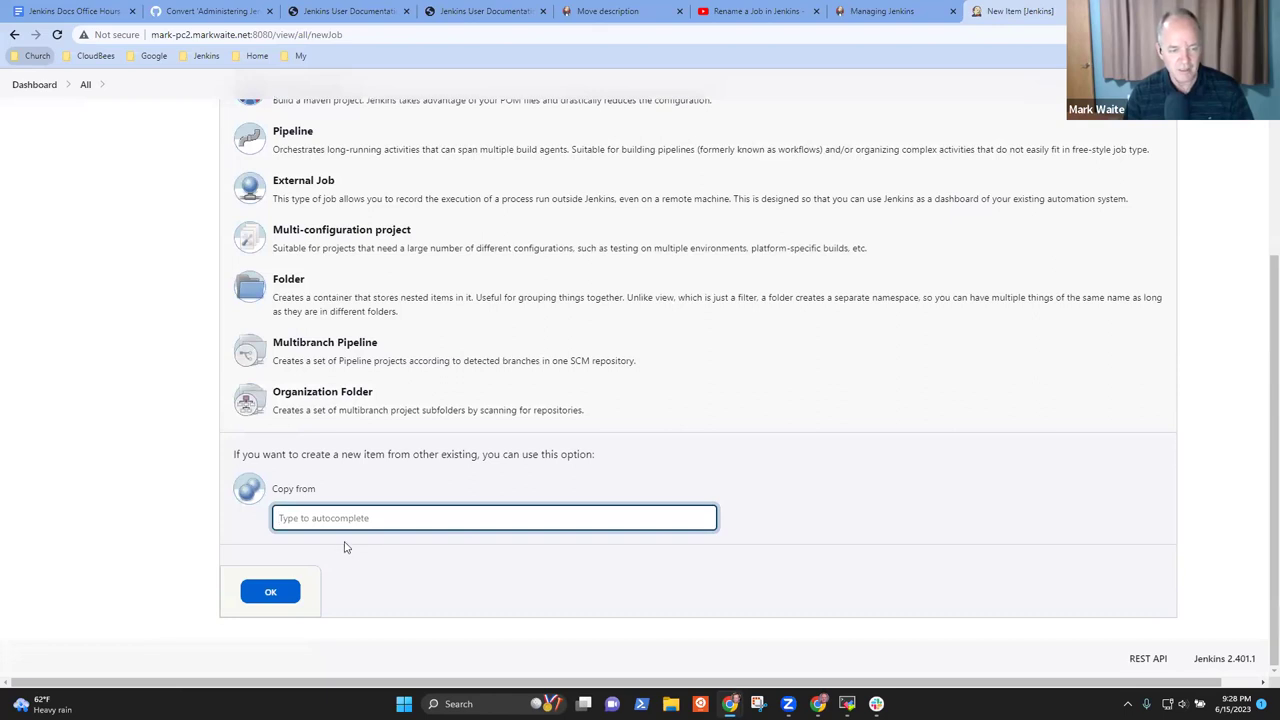
type("JENKINS-1")
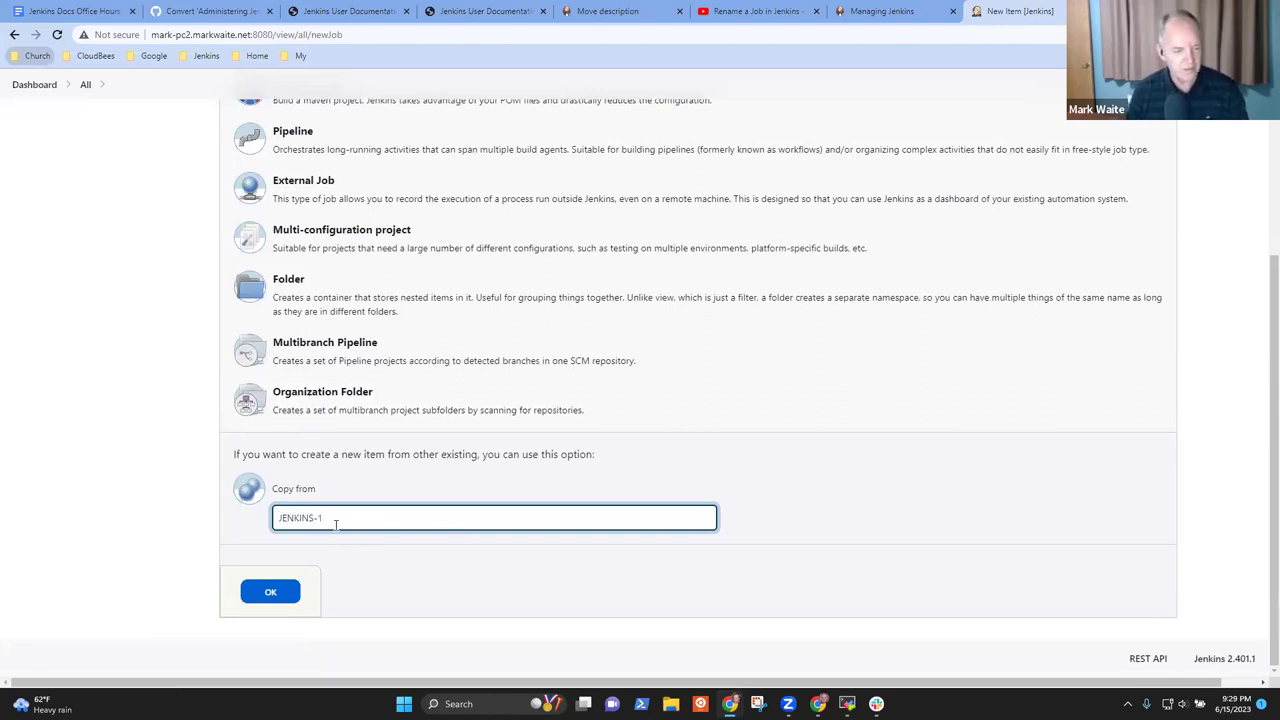
key("ctrl+a")
key("BackSpace")
type("ma")
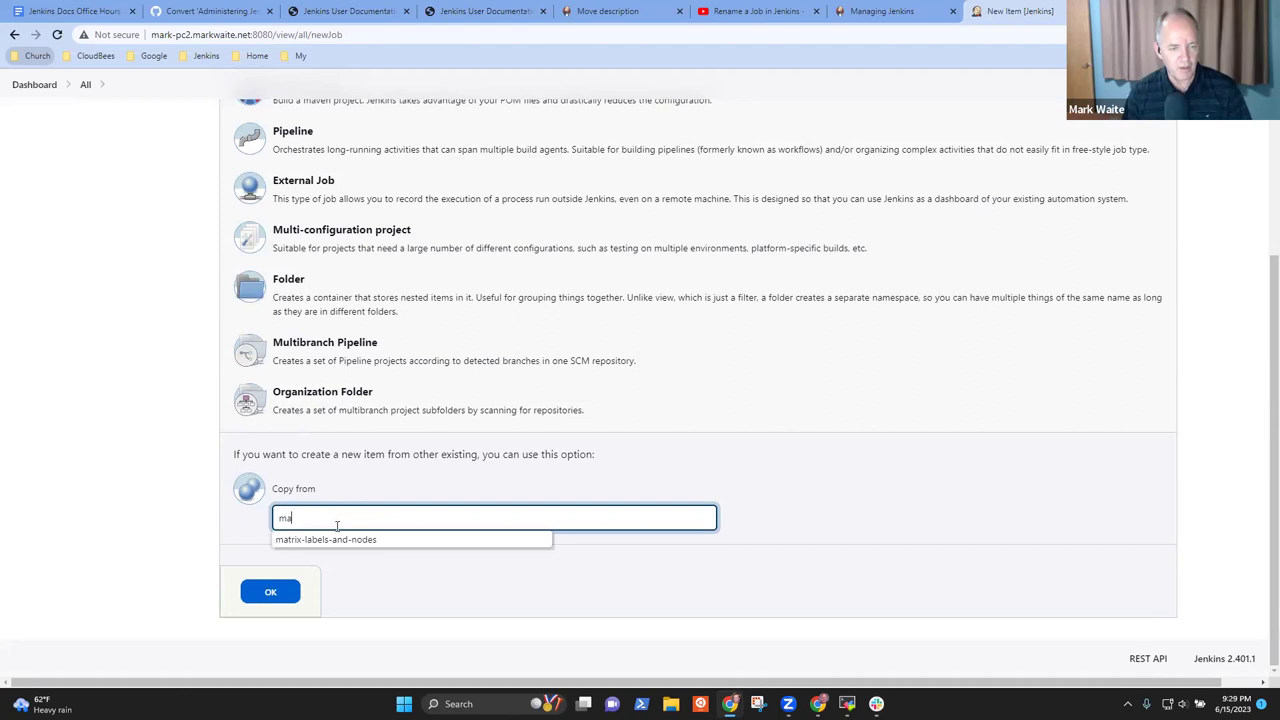
left_click(322, 541)
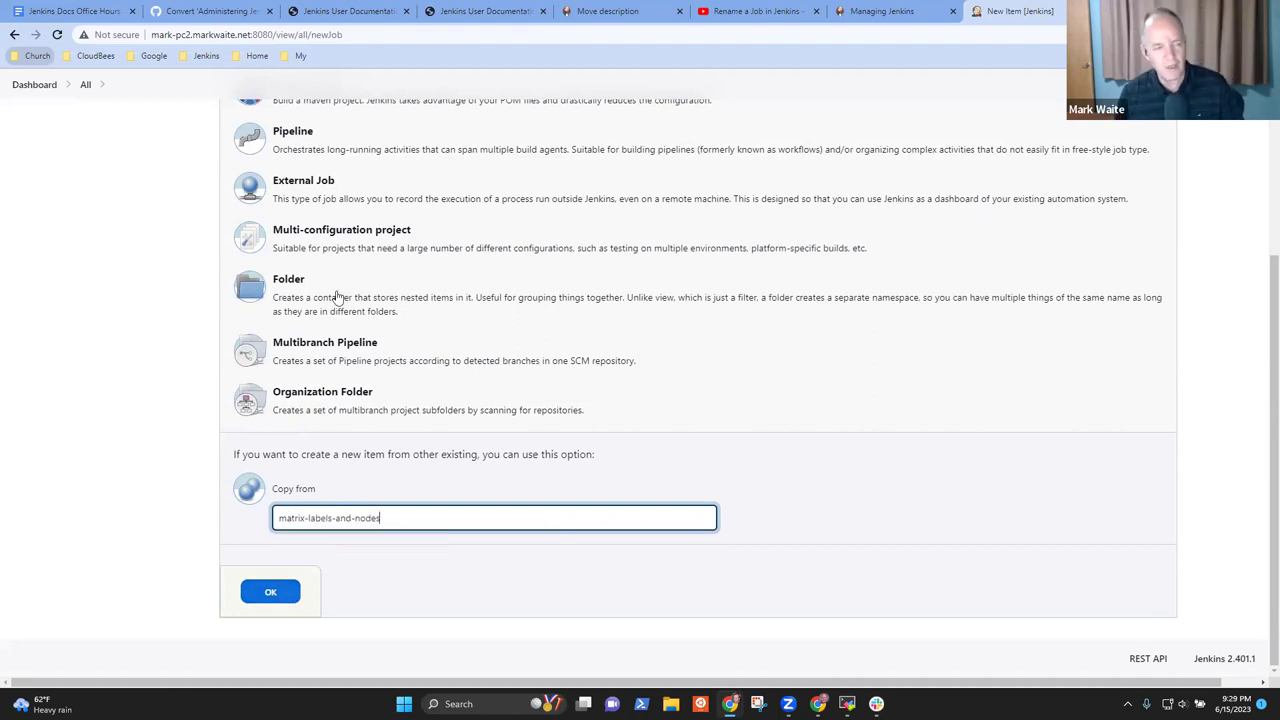
scroll(374, 271, "up", 3)
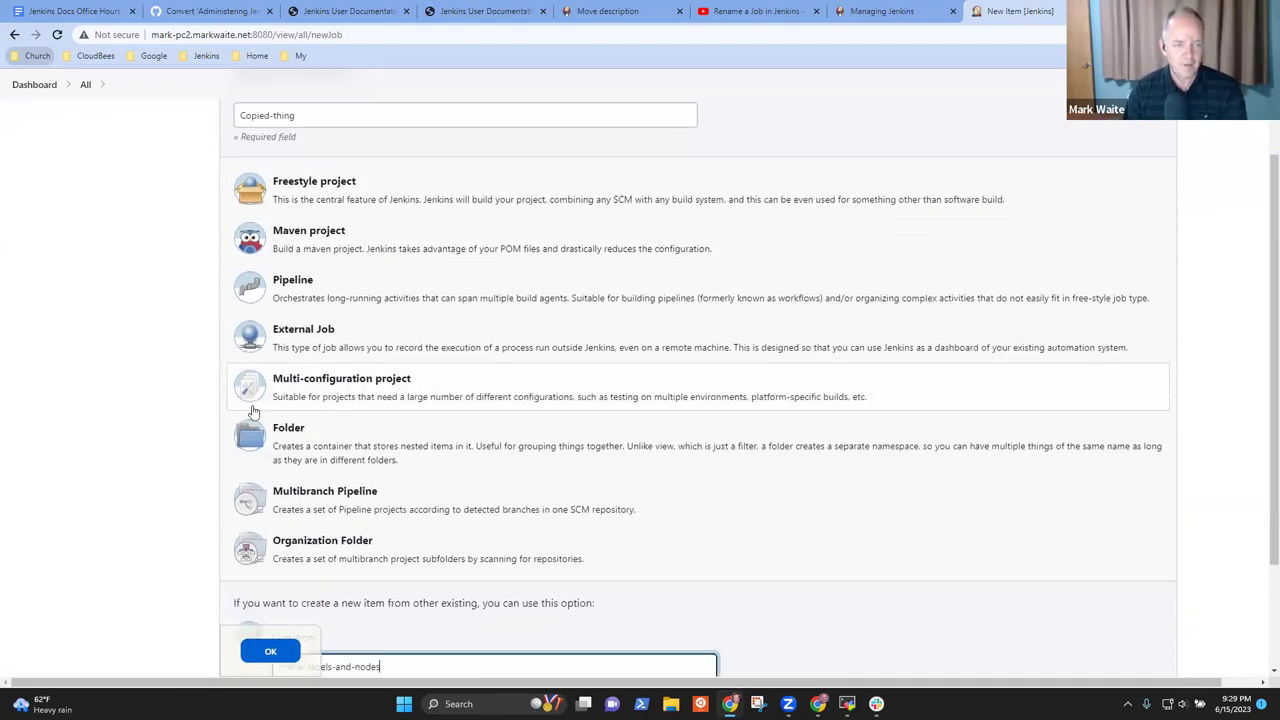
scroll(253, 411, "down", 2)
left_click(268, 651)
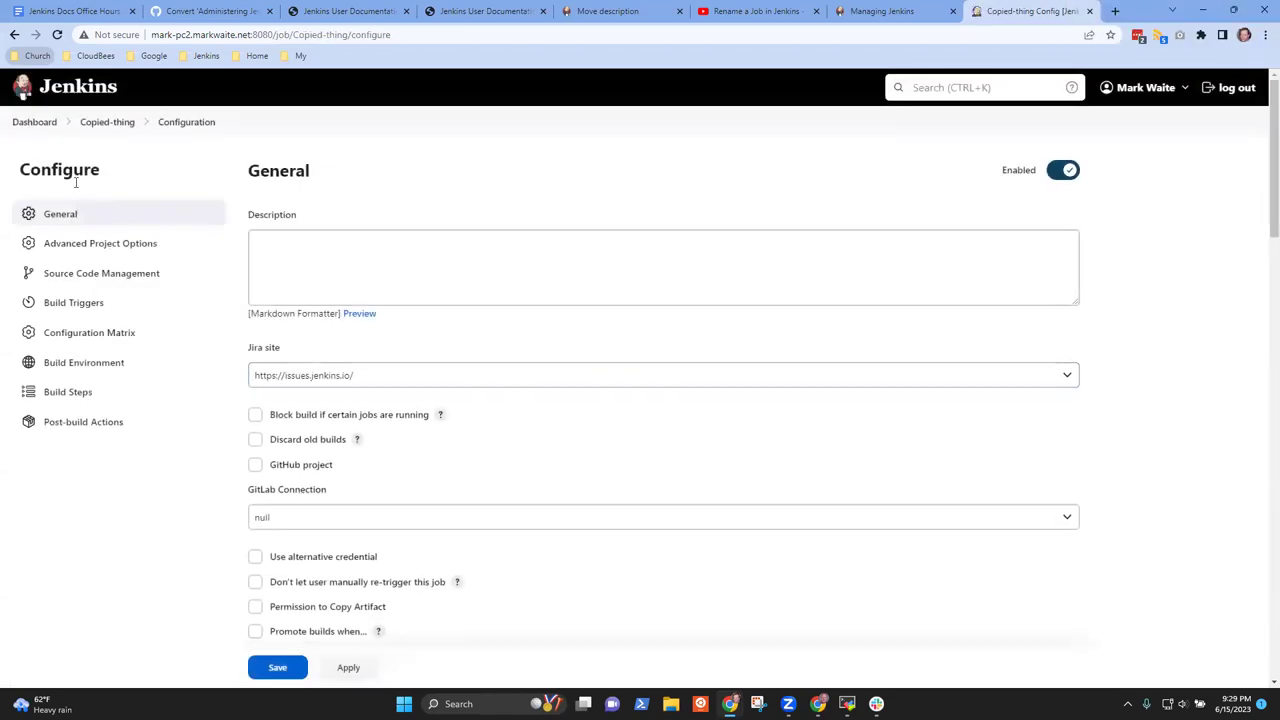
Delete the Copied-thing multi-configuration project from the dashboard and confirm
left_click(33, 123)
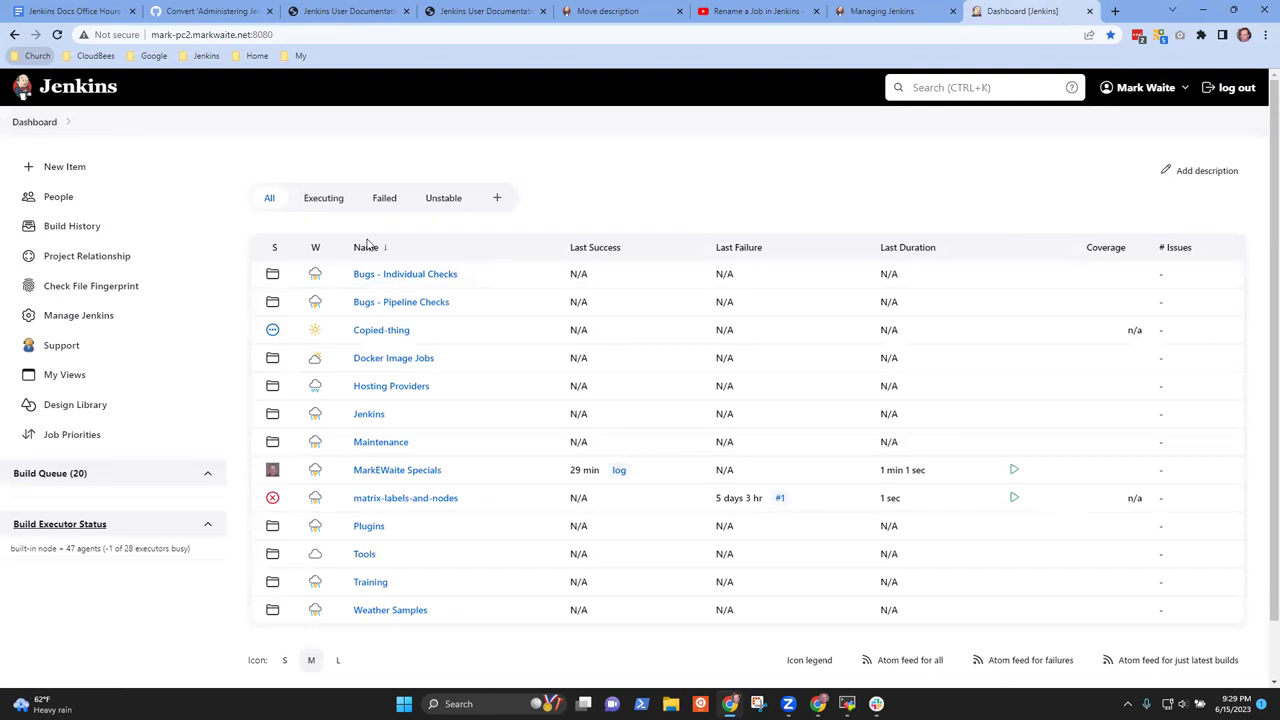
left_click(418, 333)
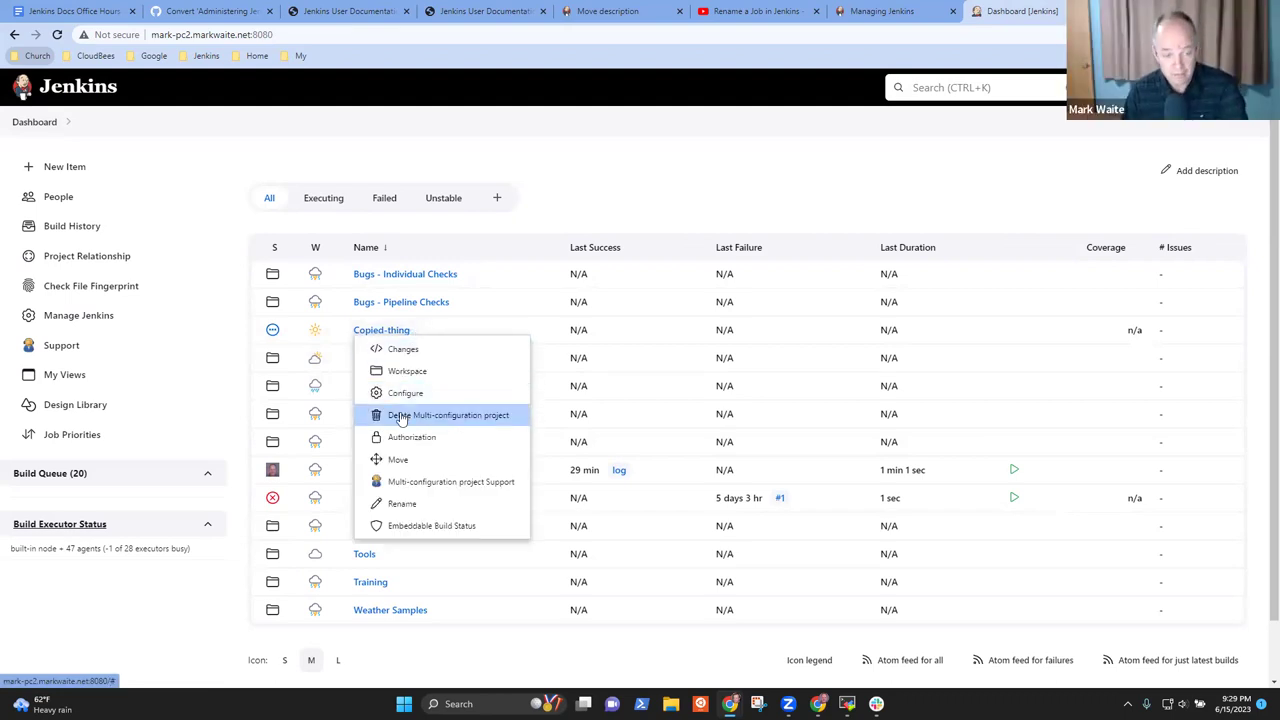
left_click(402, 415)
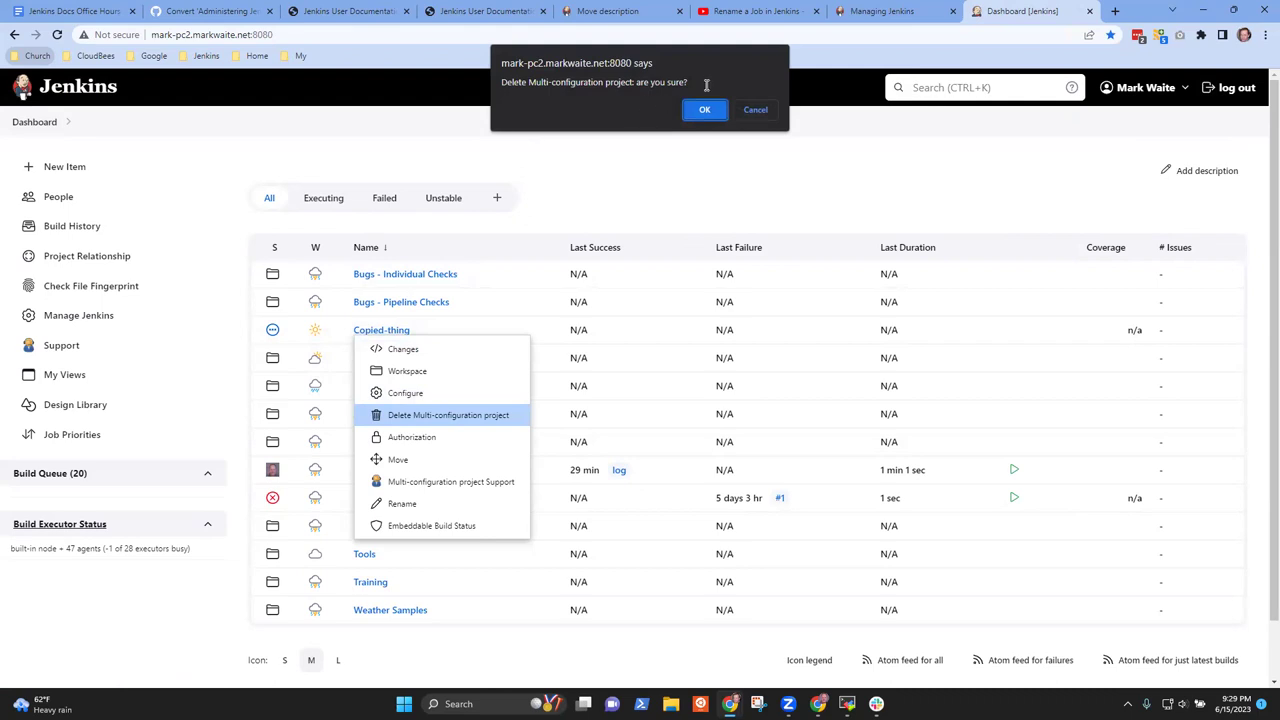
left_click(704, 111)
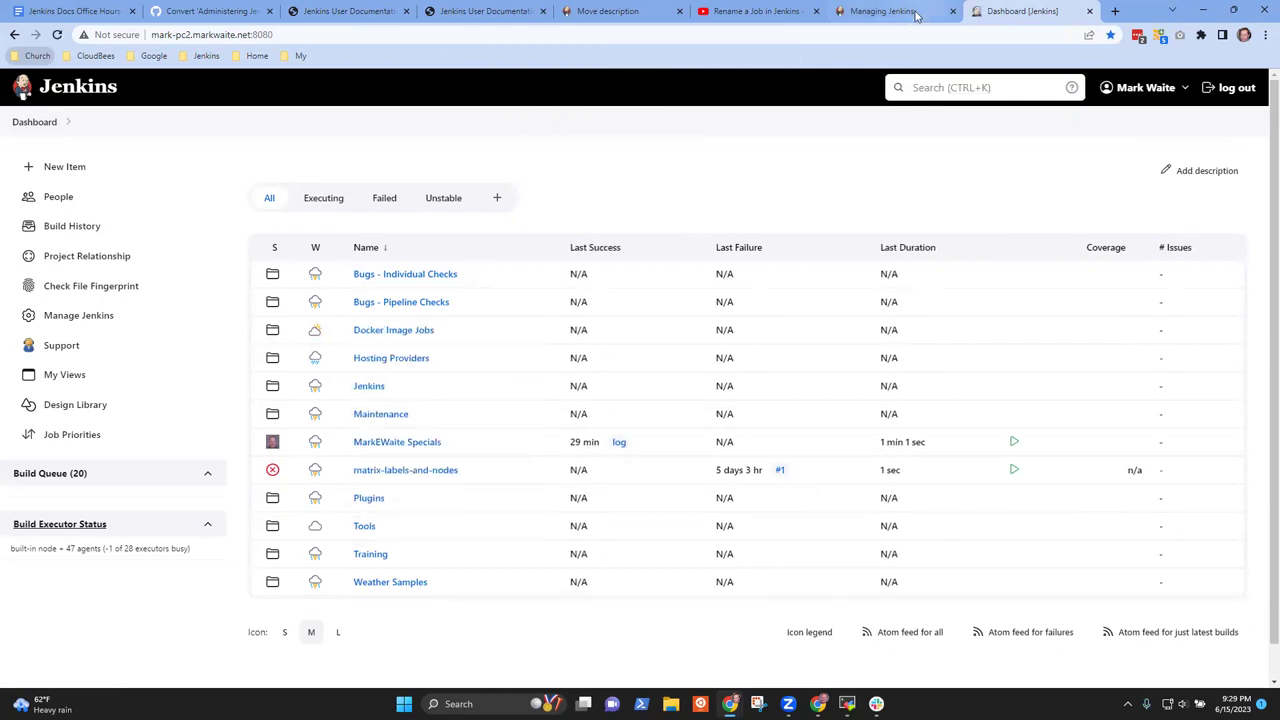
left_click(882, 11)
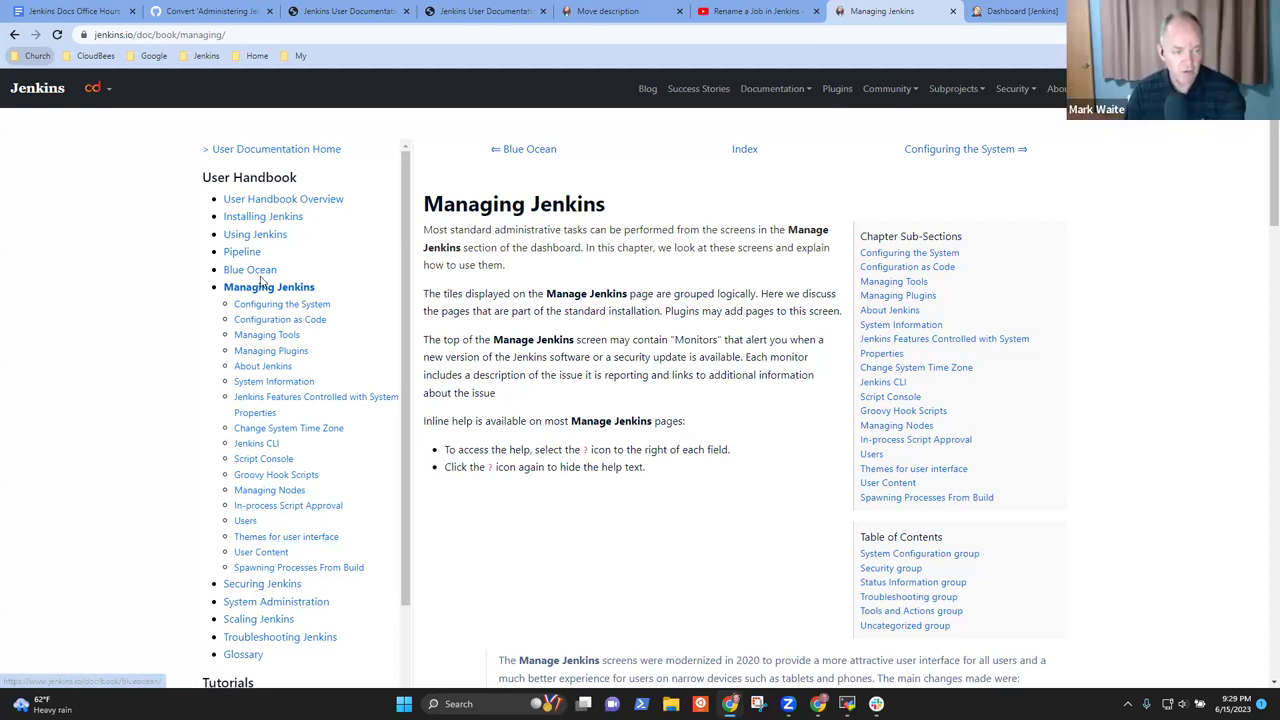
Open the User Handbook's Using Jenkins chapter, from Using credentials to Pluggable Storage
left_click(254, 234)
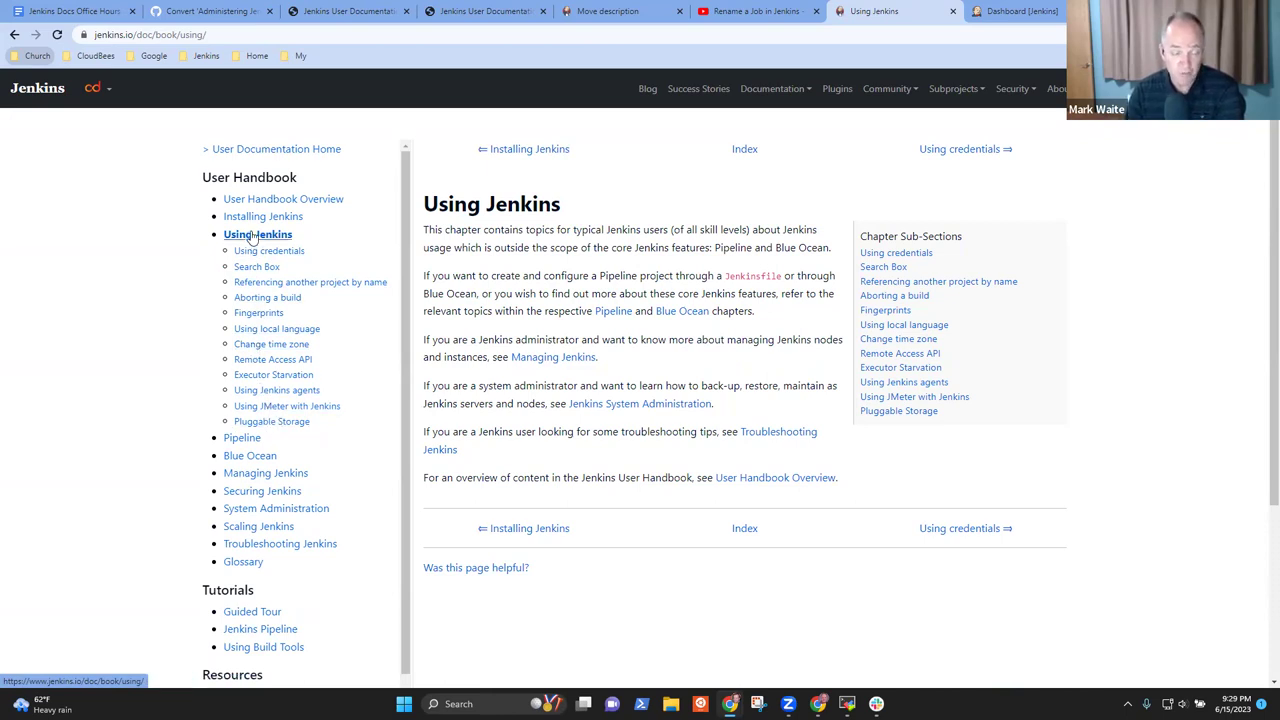
Search the docs for 'create a job' and open the Create a Pipeline in Blue Ocean tutorial
key("ctrl+k")
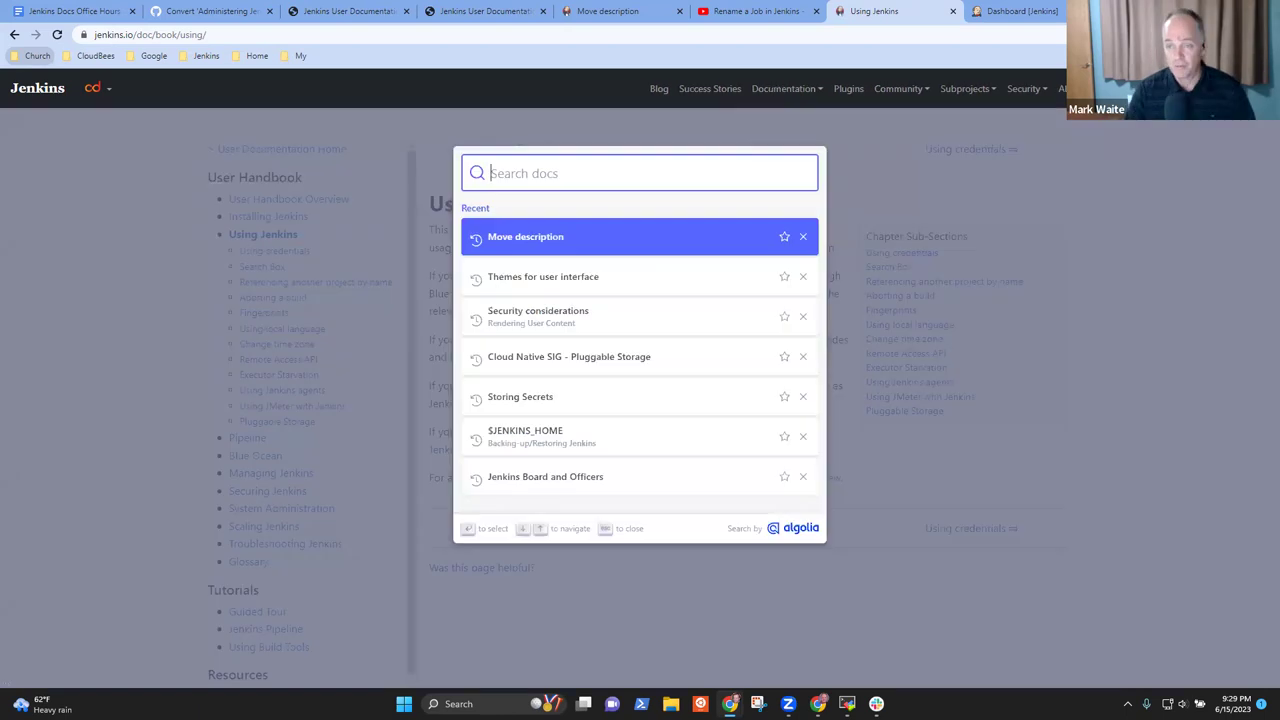
type("creat")
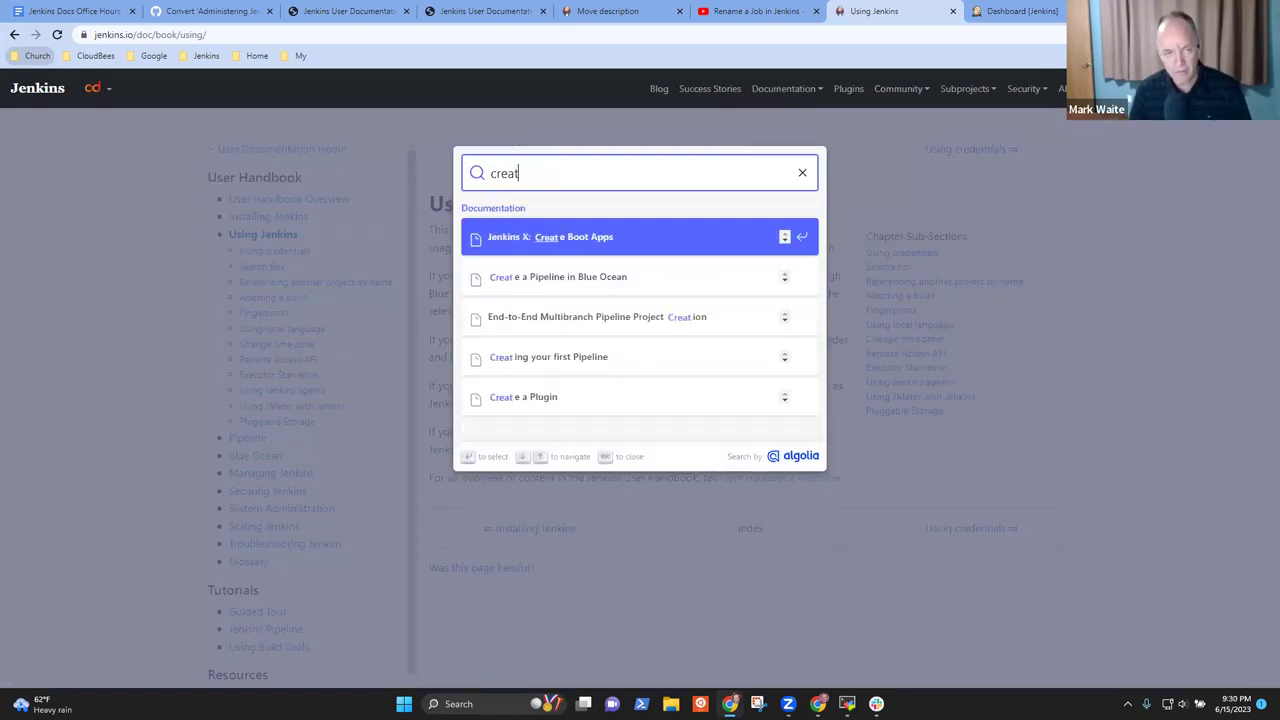
type("e a job")
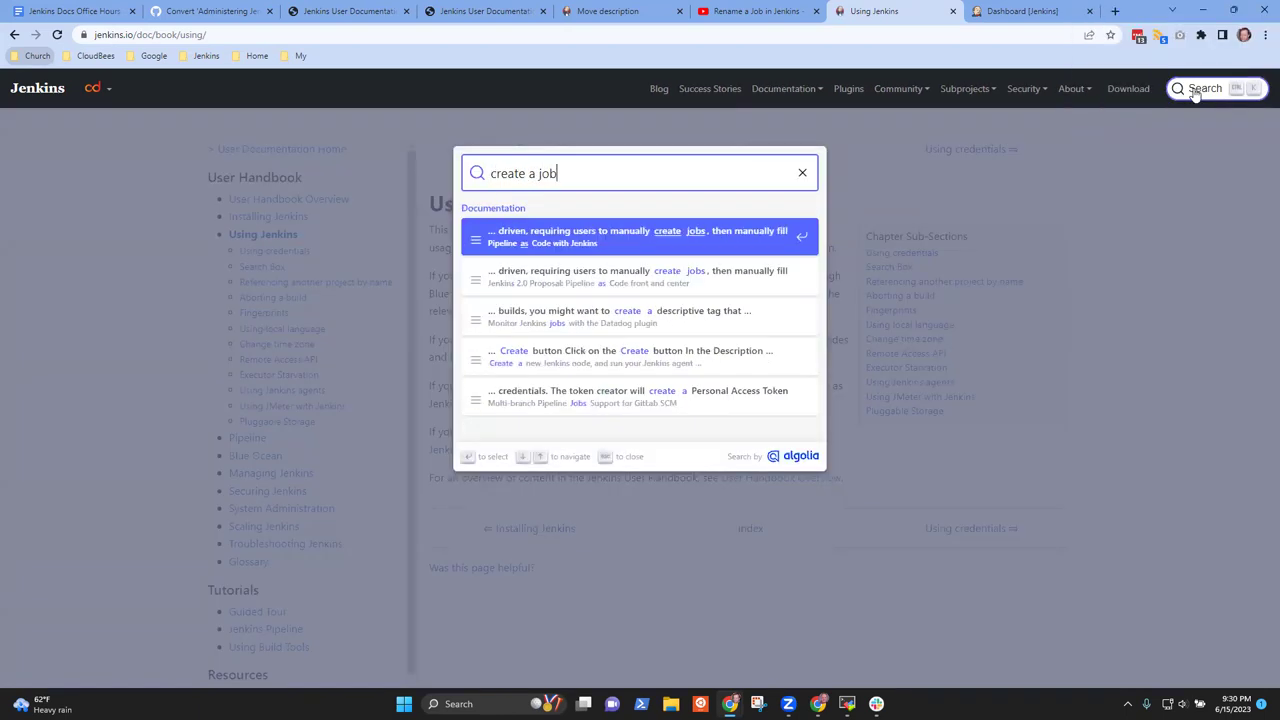
key("BackSpace")
key("BackSpace")
key("BackSpace")
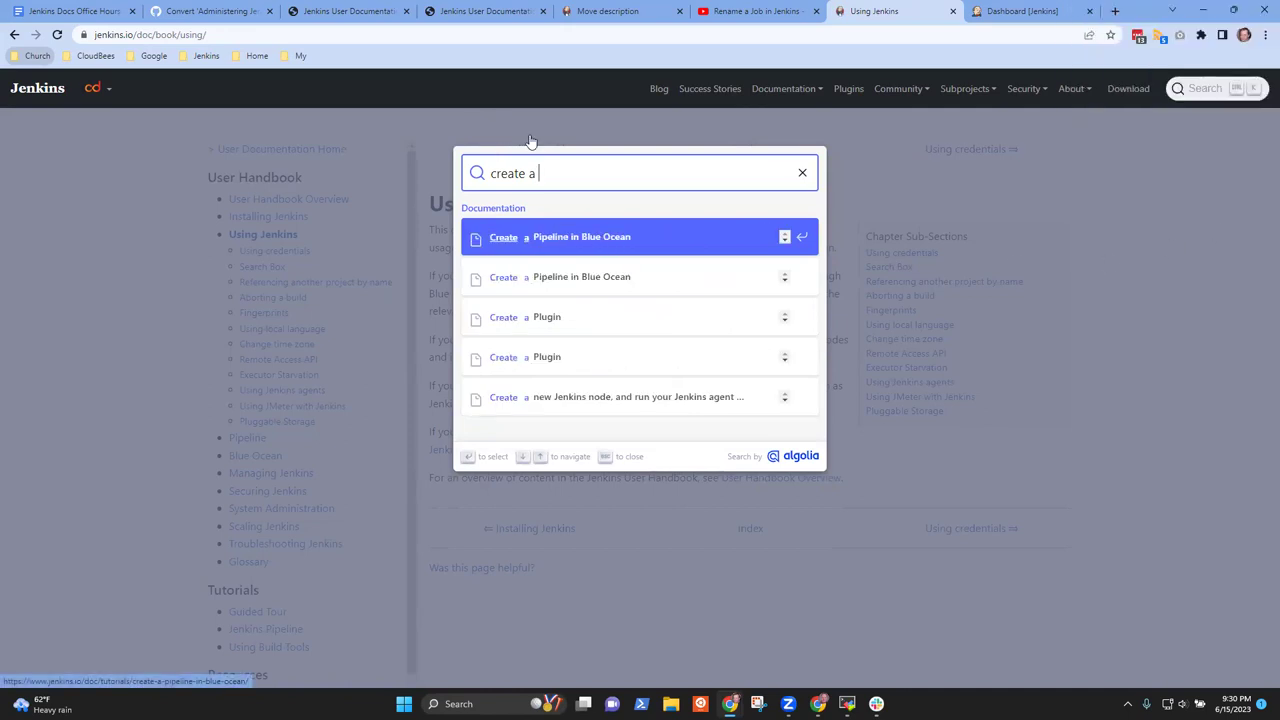
left_click(590, 245)
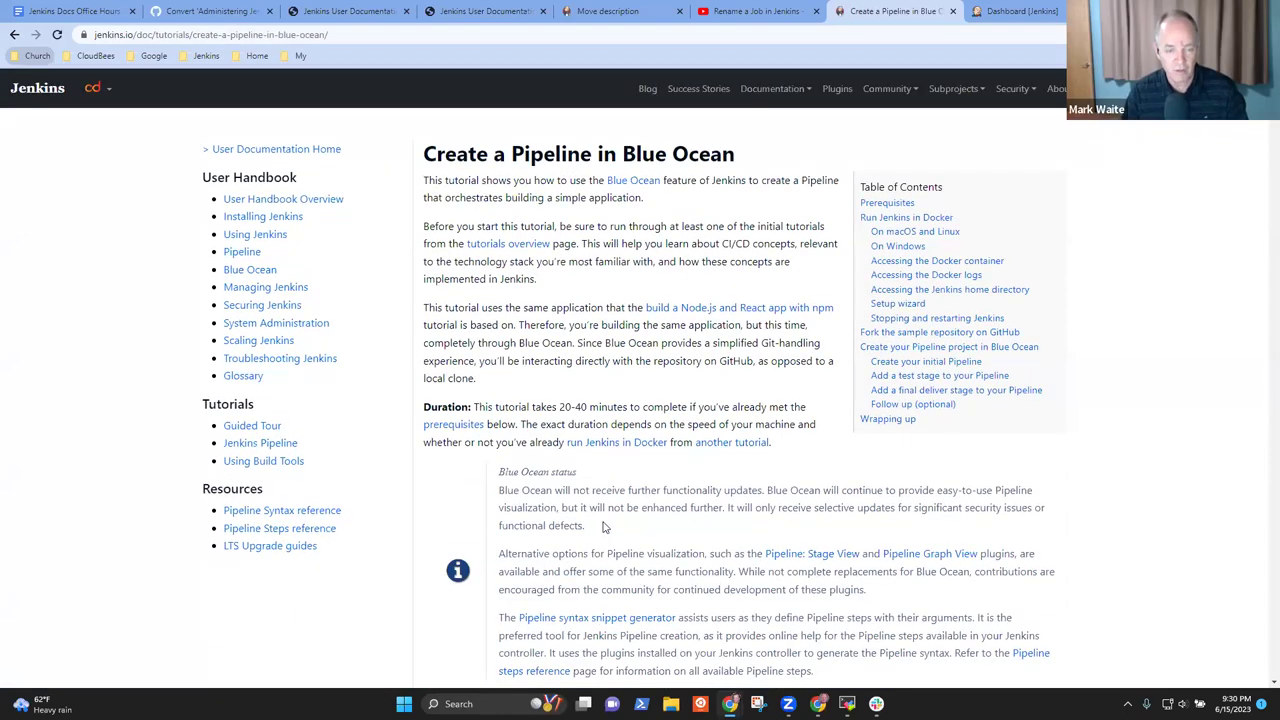
left_click_drag(603, 527, 465, 489)
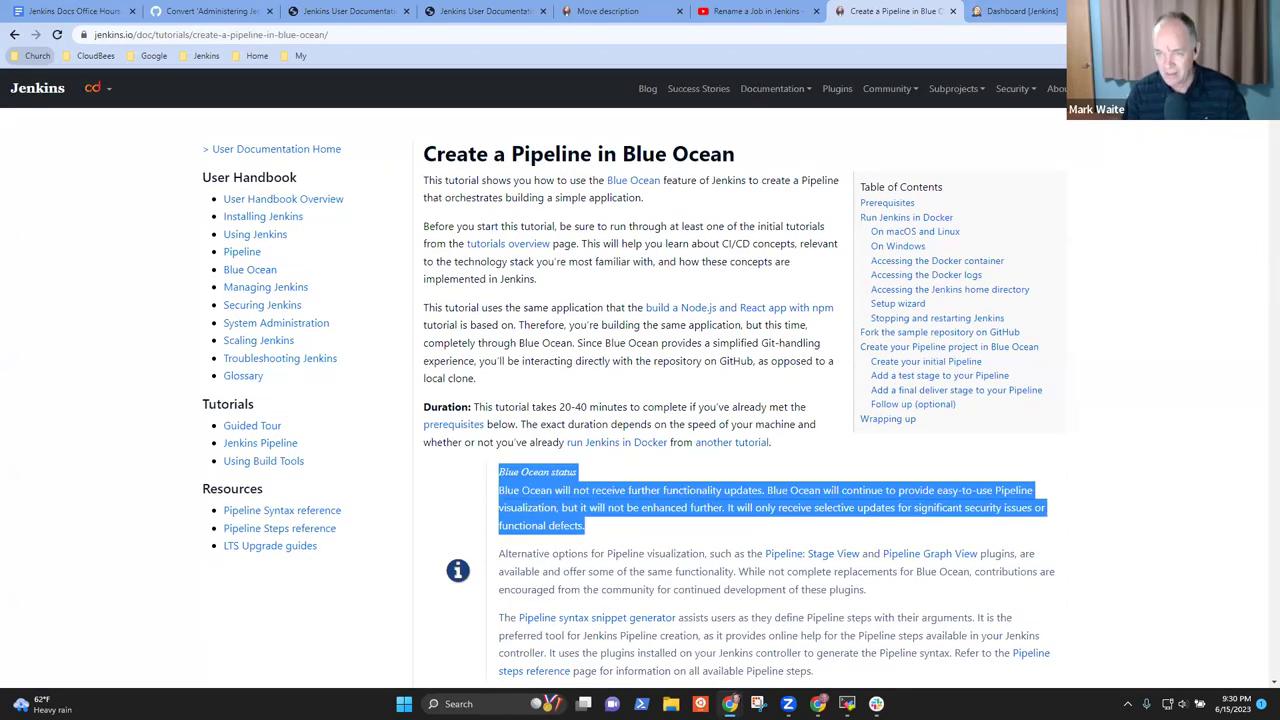
Retry the docs search with 'Create', 'new item', 'create a job' and 'create a Pipeline'
key("ctrl+k")
type("Create")
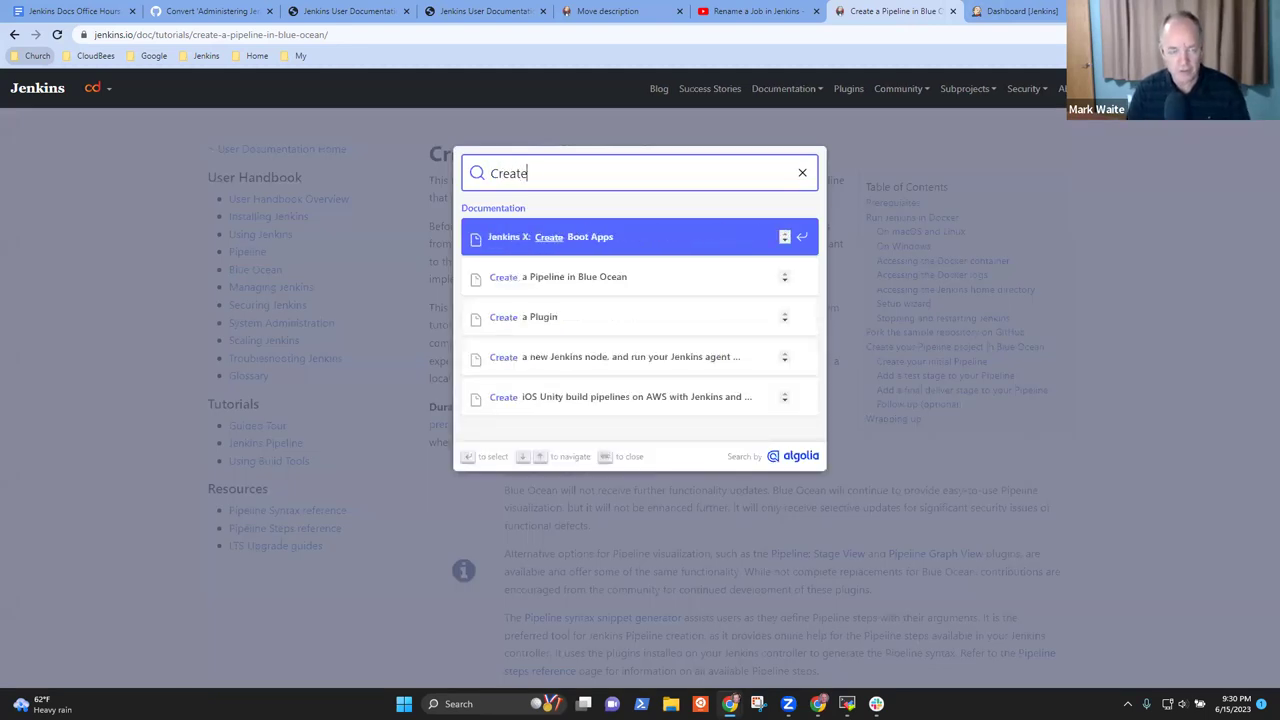
key("ctrl+a")
type("new item")
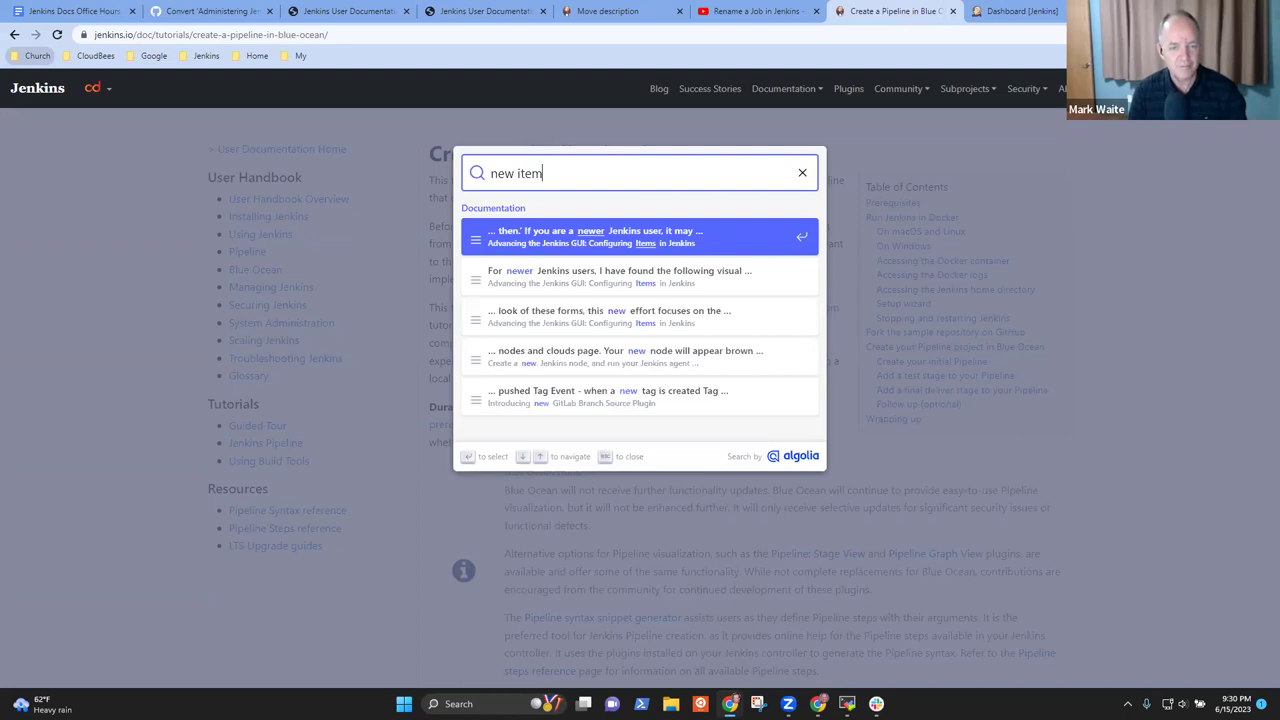
key("ctrl+a")
type("create a job")
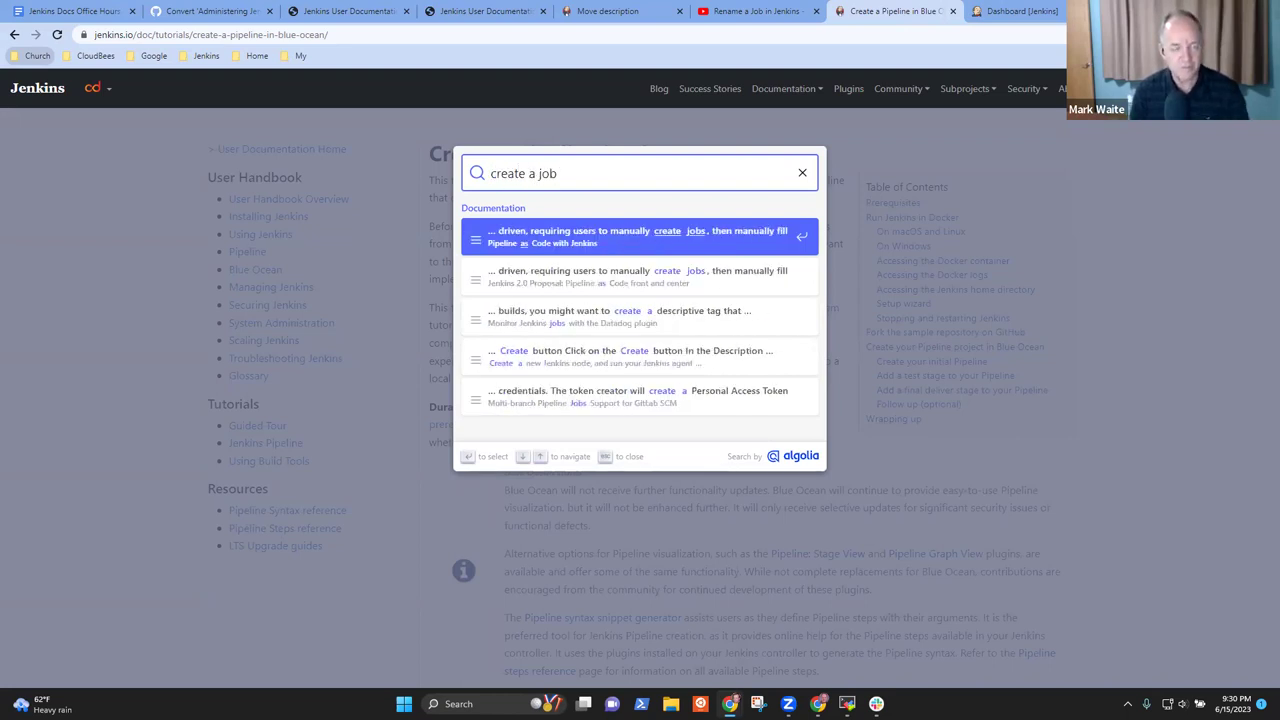
key("Down")
key("ctrl+shift+Left")
type("PIpeline")
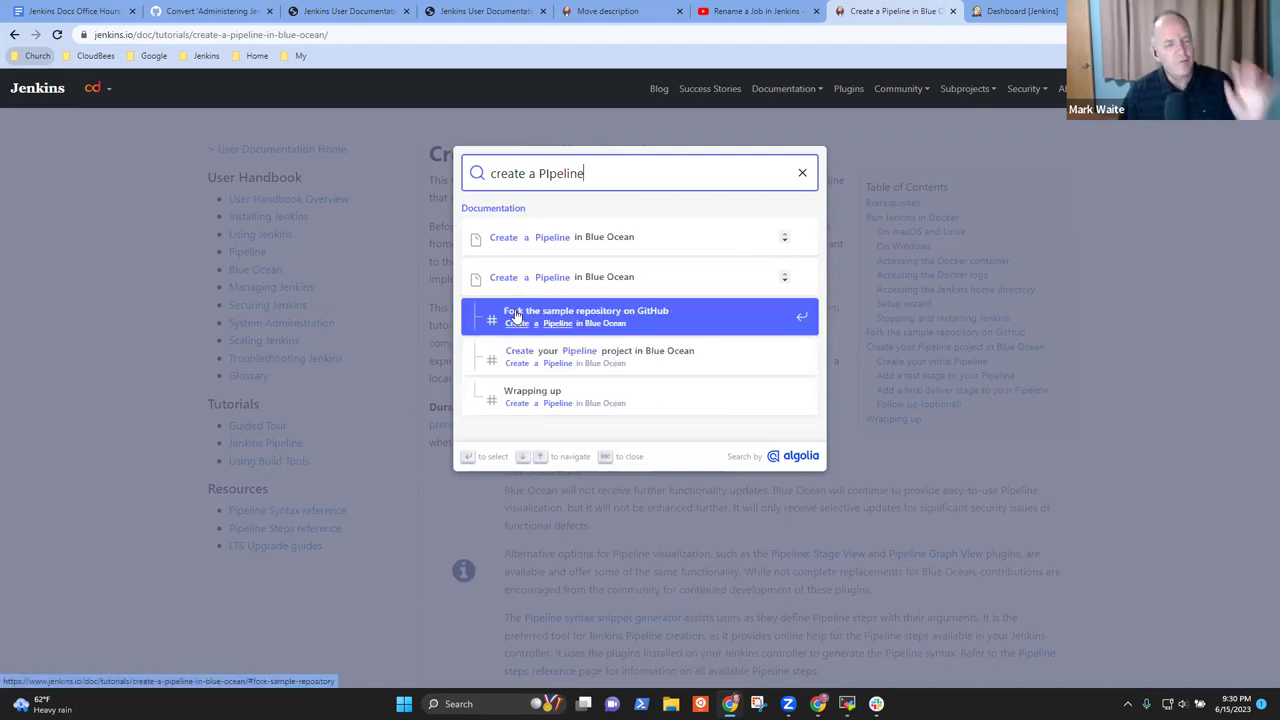
Open the Tutorials overview and Using Jenkins, then bring up the Rename a Job in Jenkins video
mouse_move(785, 88)
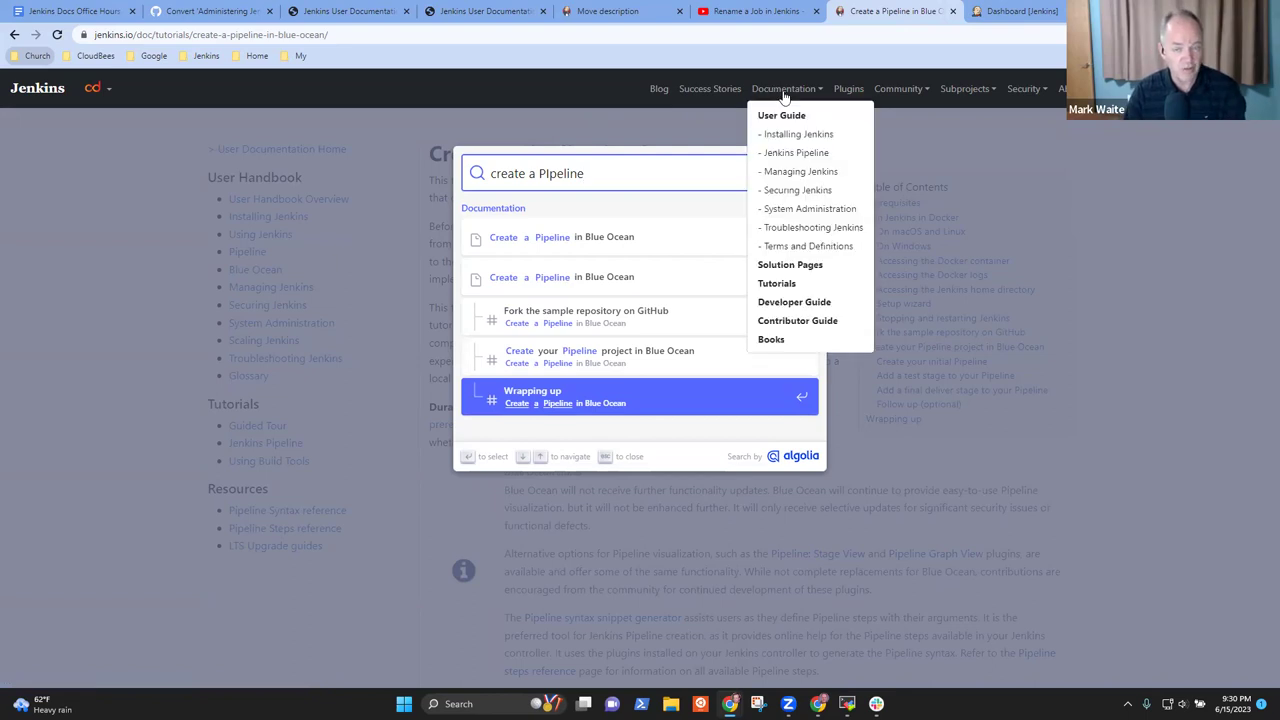
left_click(766, 283)
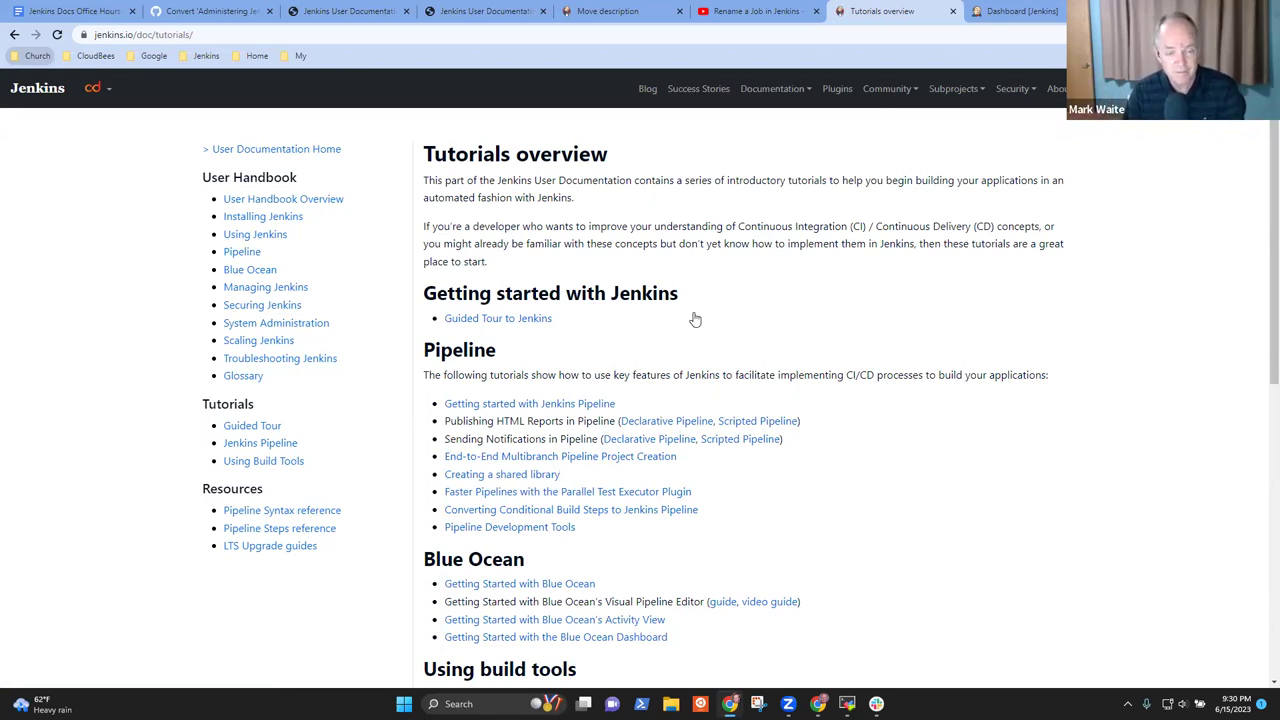
left_click(262, 238)
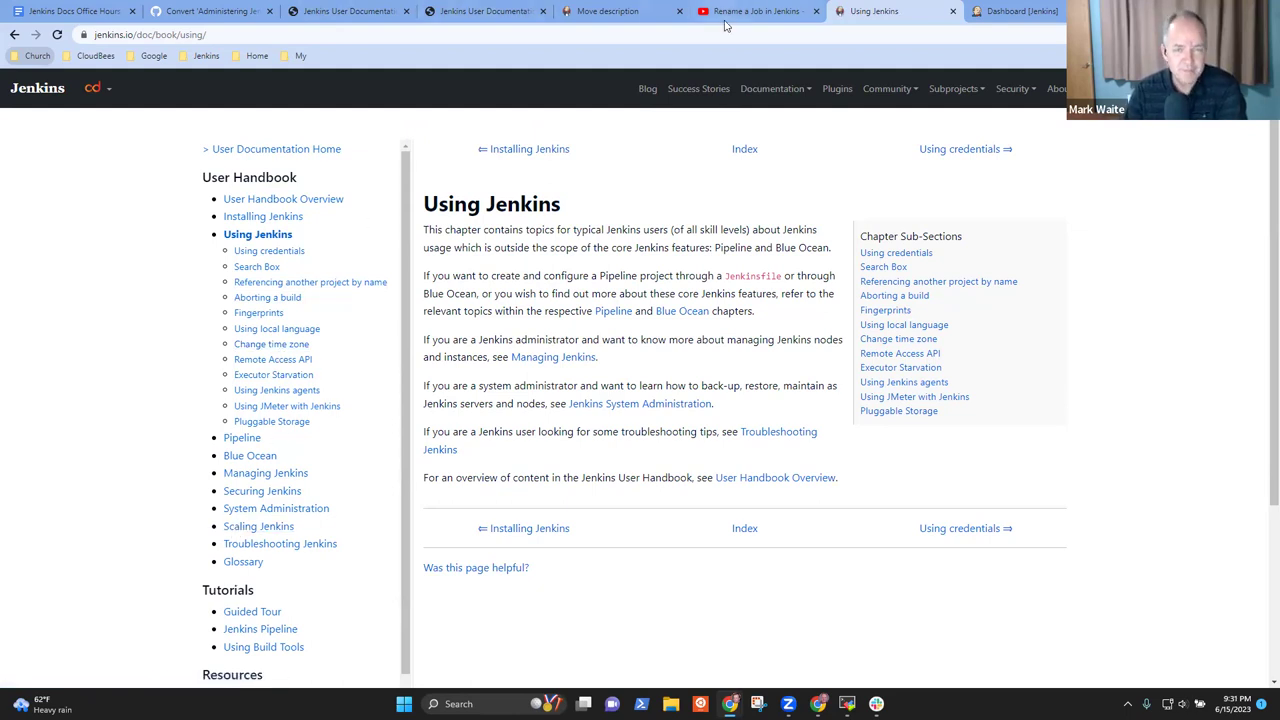
left_click(757, 12)
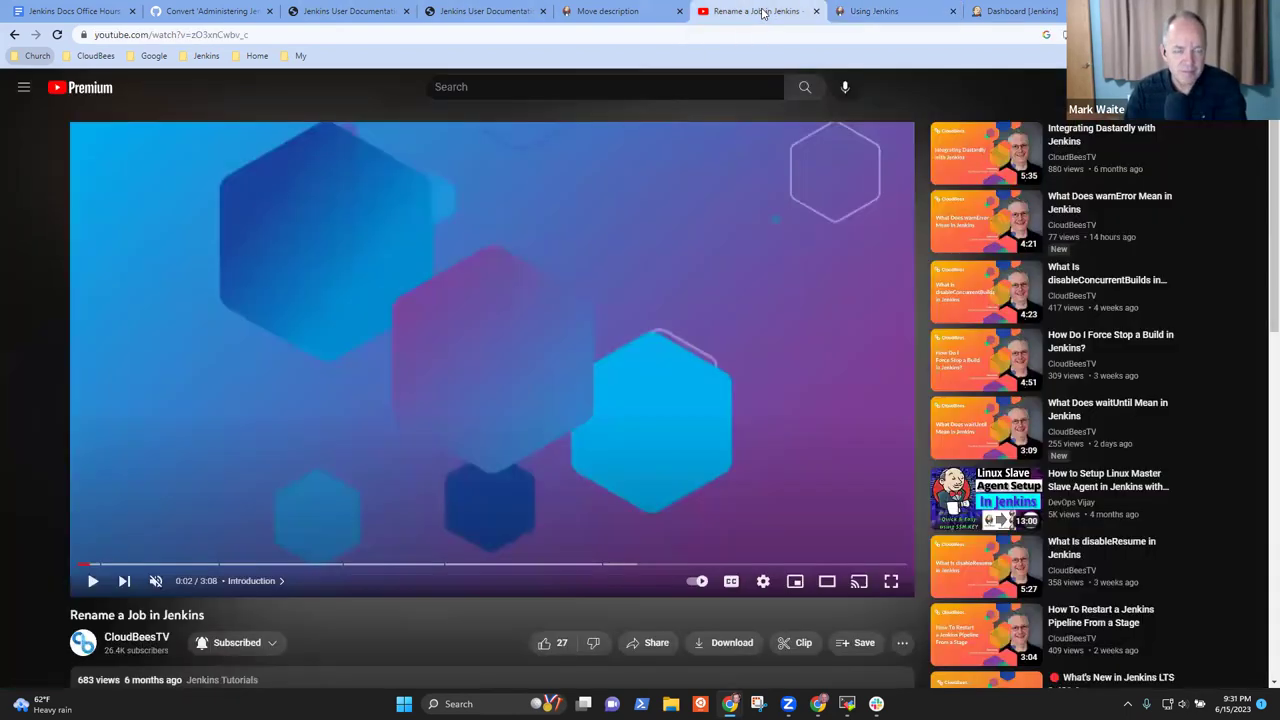
Switch from the Rename a Job video back to the Using Jenkins handbook tab
left_click(870, 13)
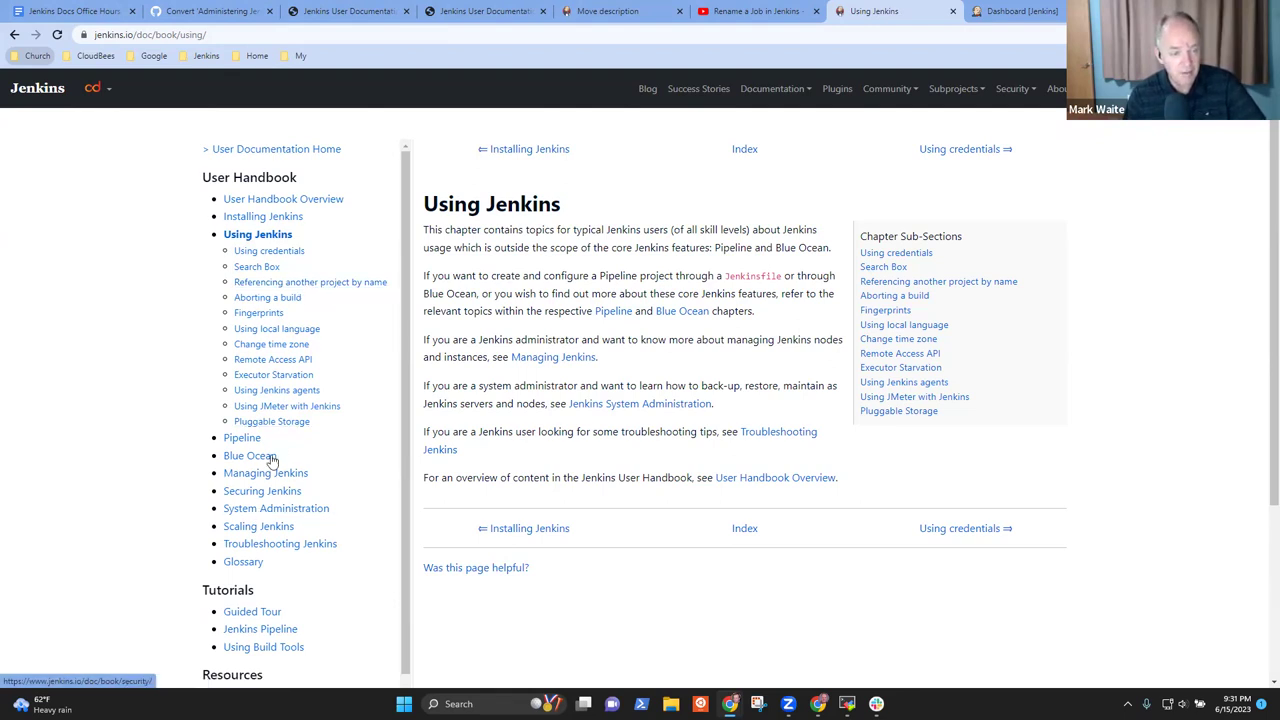
Browse the Pipeline, Blue Ocean, Managing, Securing and Installing Jenkins chapters, ending on Linux installation
left_click(241, 439)
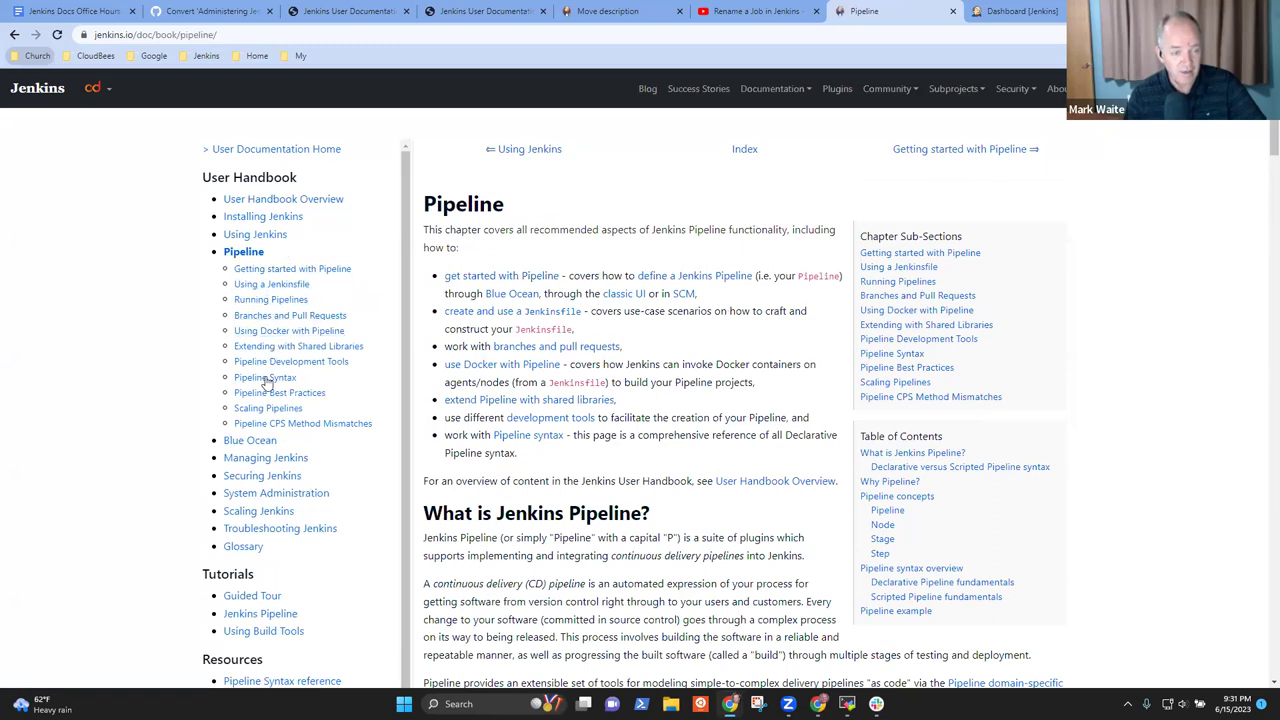
left_click(250, 441)
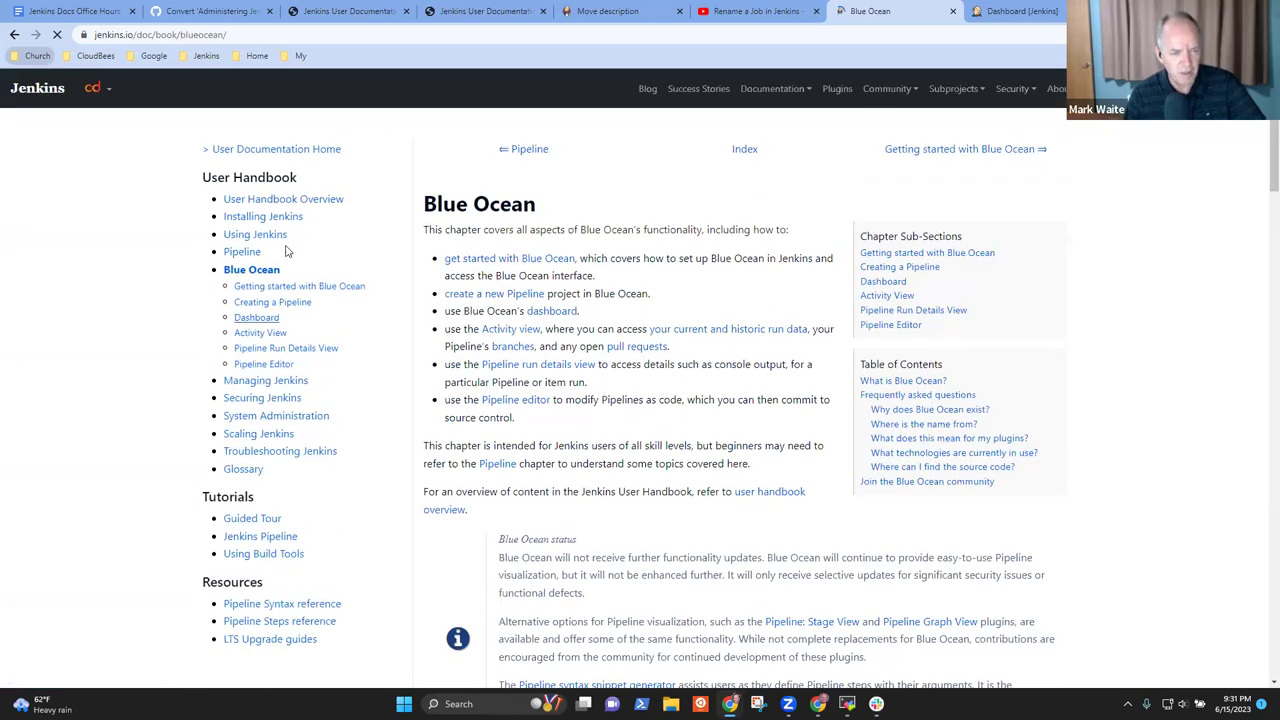
left_click(252, 384)
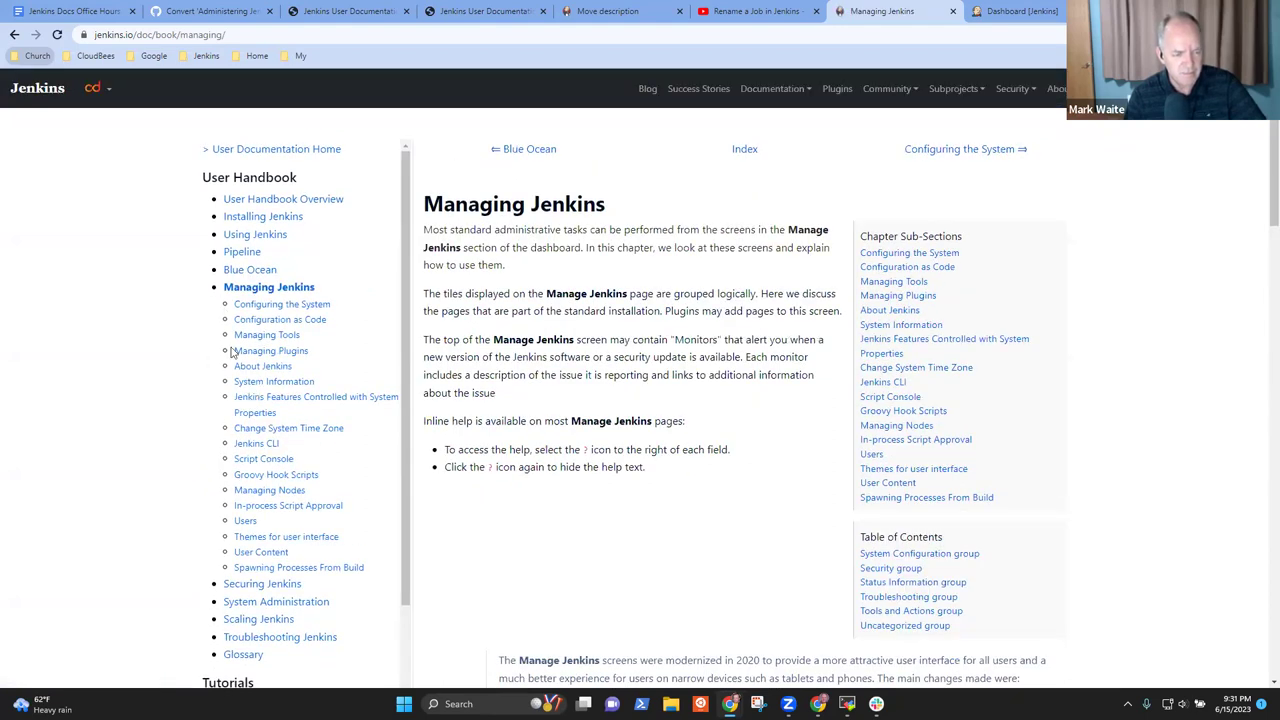
left_click(264, 590)
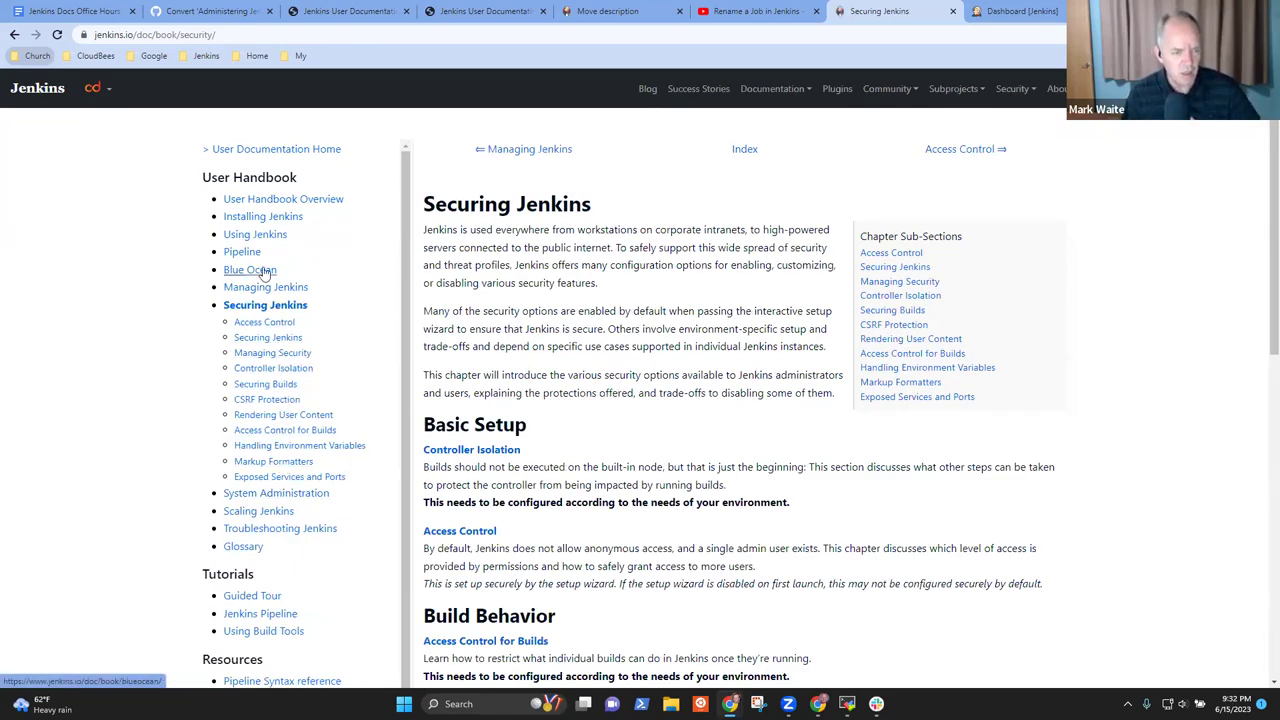
left_click(262, 235)
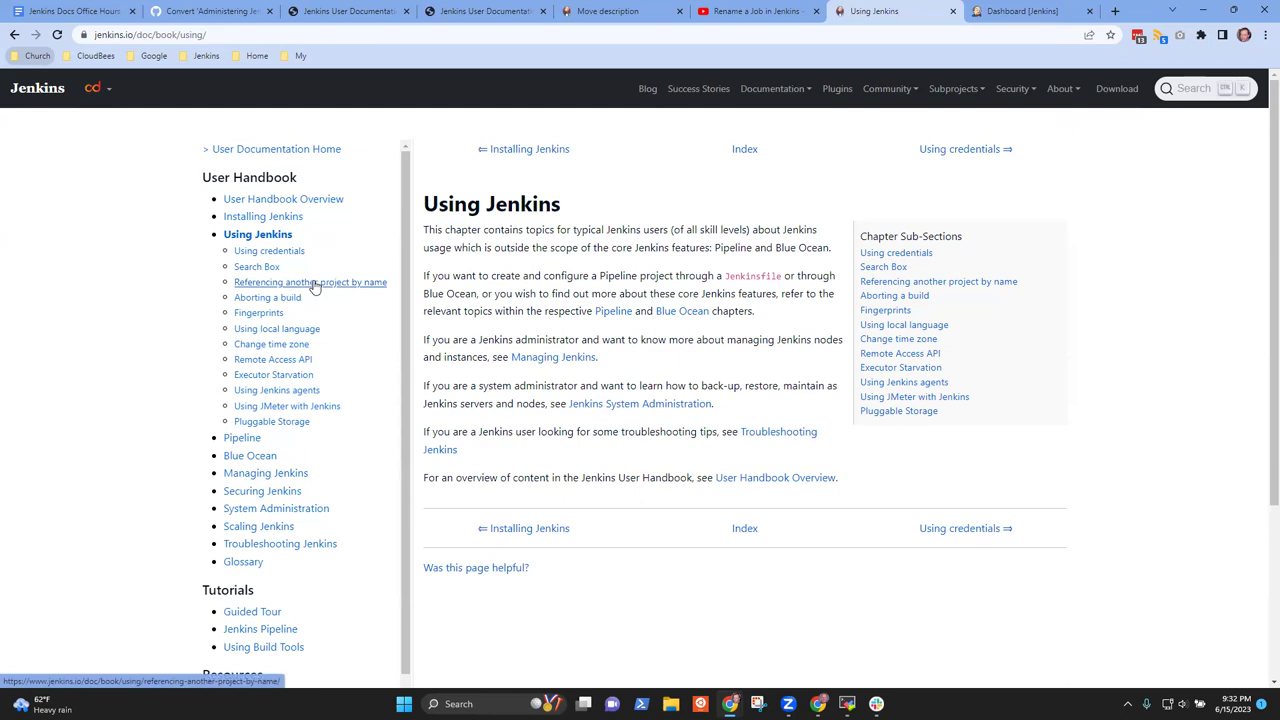
left_click(266, 216)
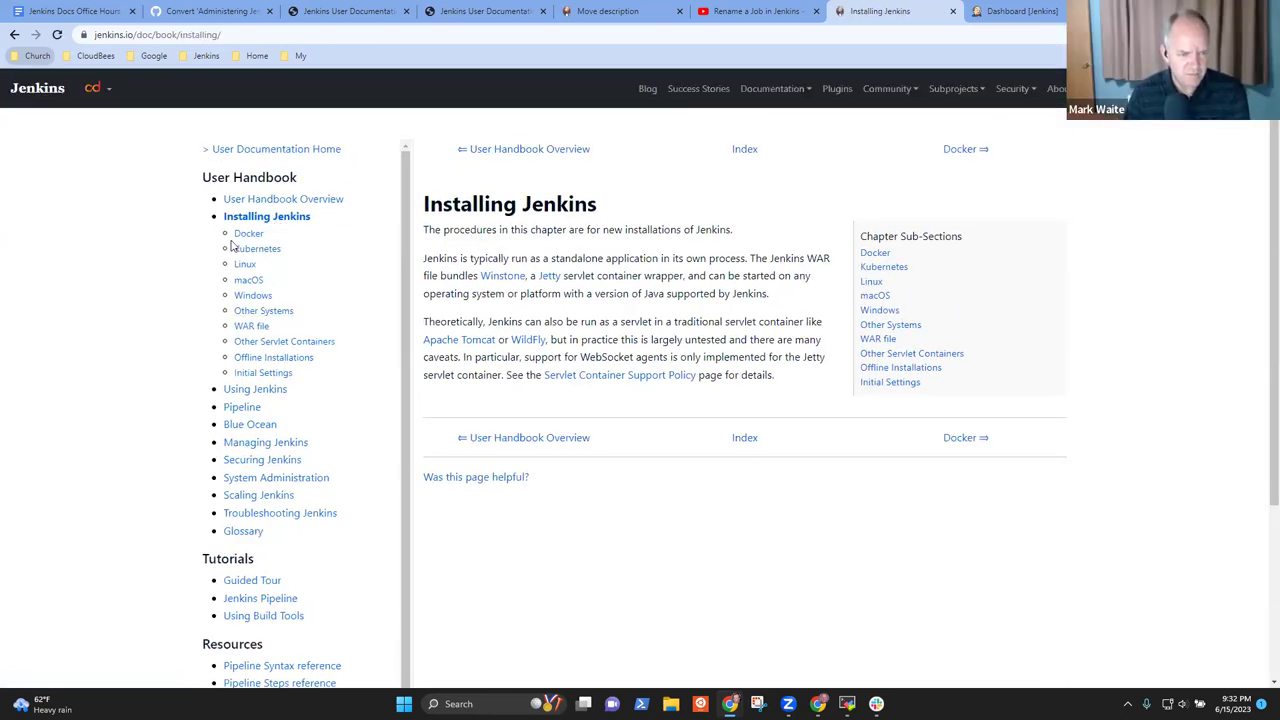
left_click(244, 264)
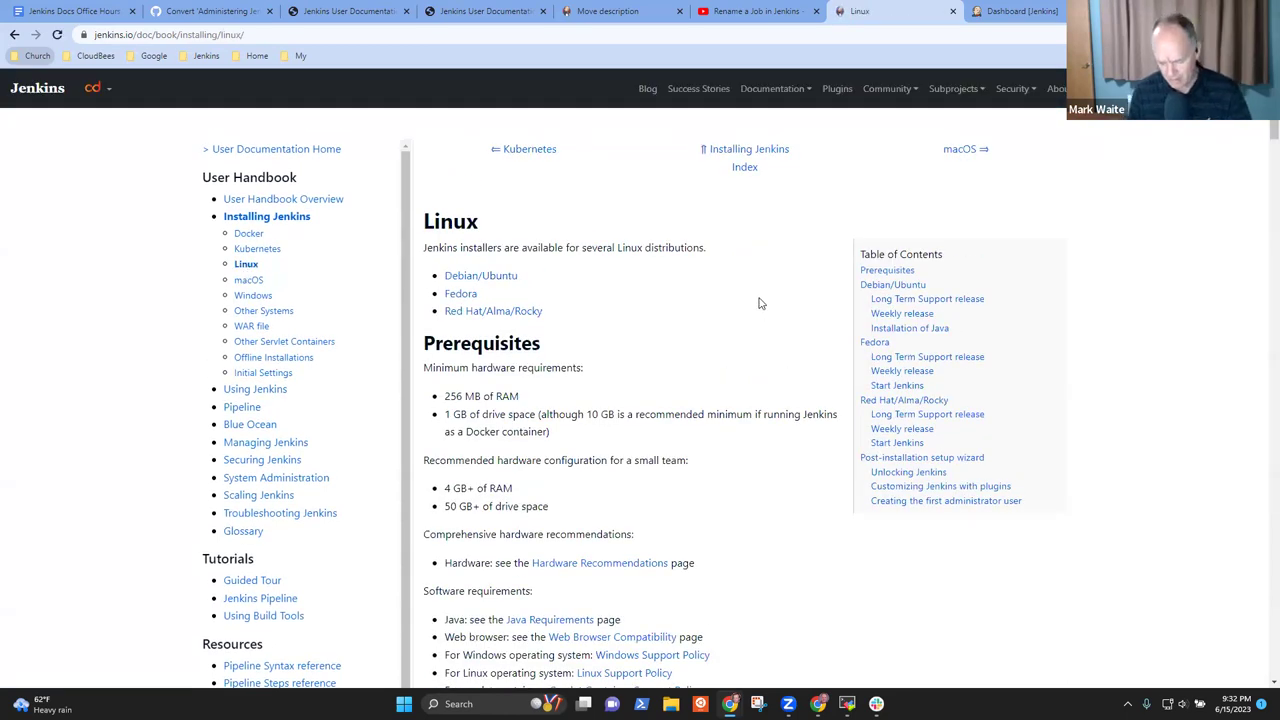
Search the Linux page for 'project' and 'job', revisit Using Jenkins, then return to the pull request
key("ctrl+f")
type("projec")
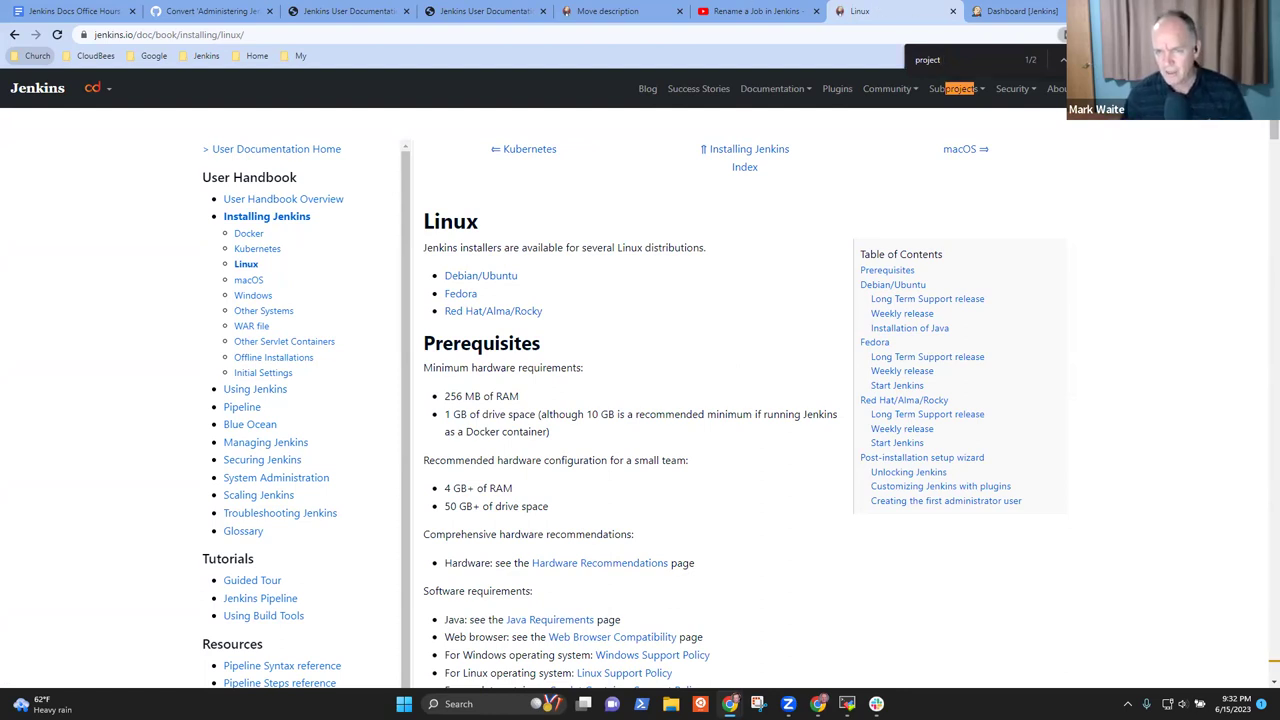
type("t")
key("Return")
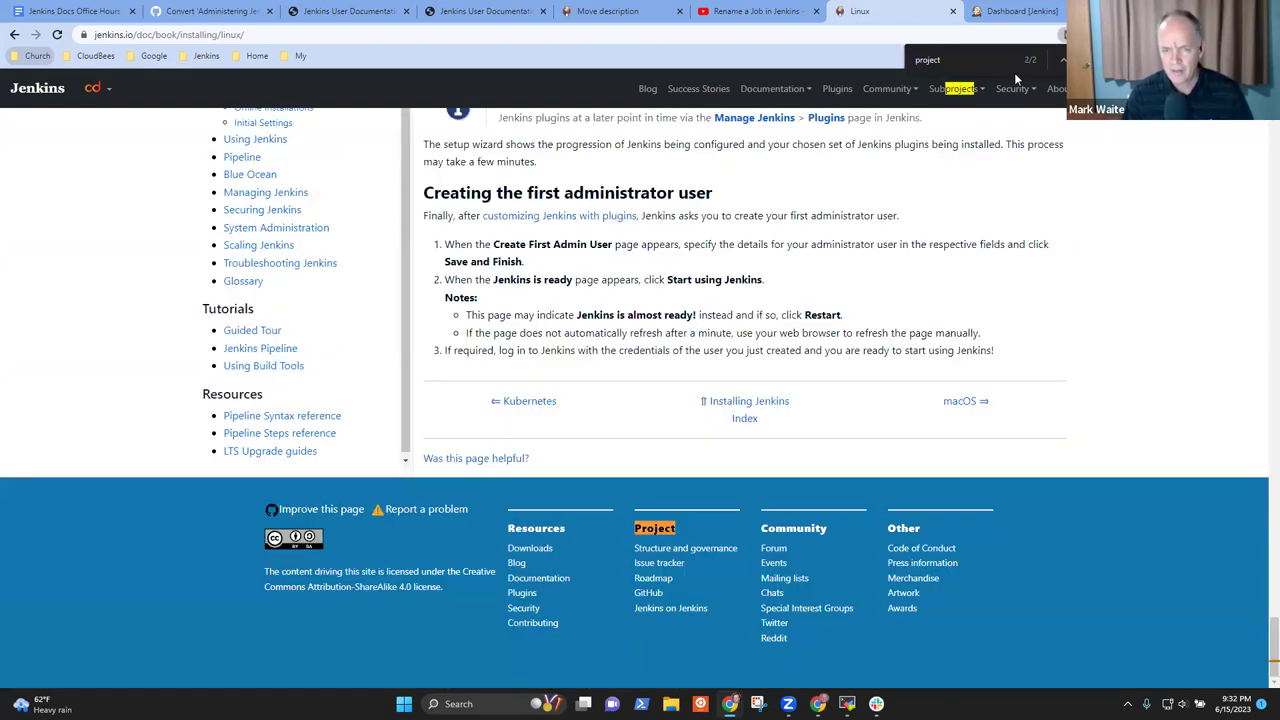
key("ctrl+f")
type("job")
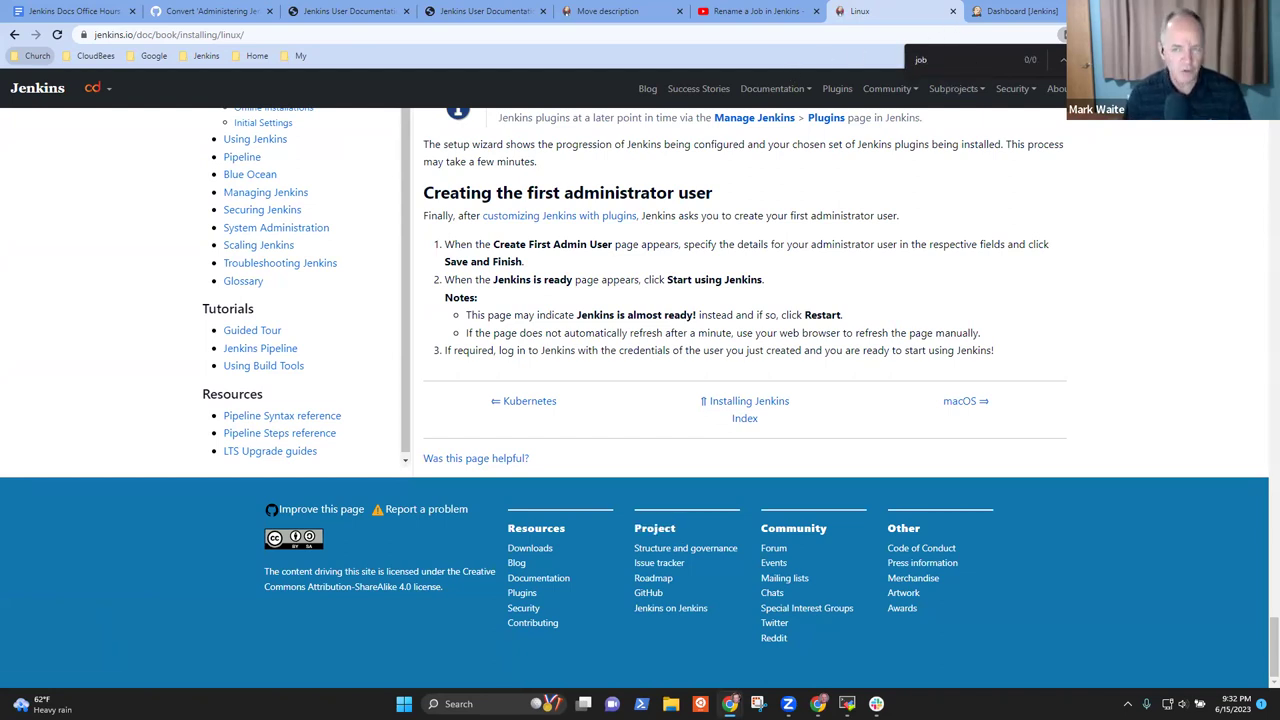
key("Escape")
scroll(265, 237, "up", 10)
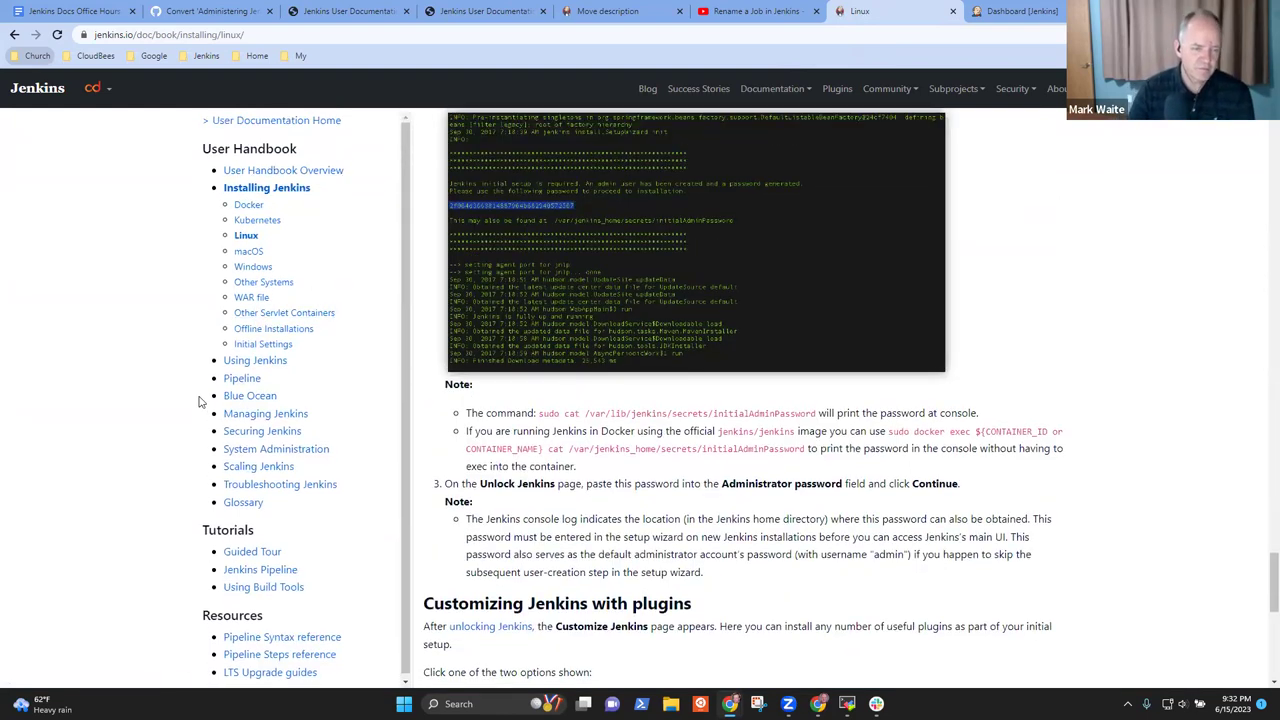
left_click(256, 361)
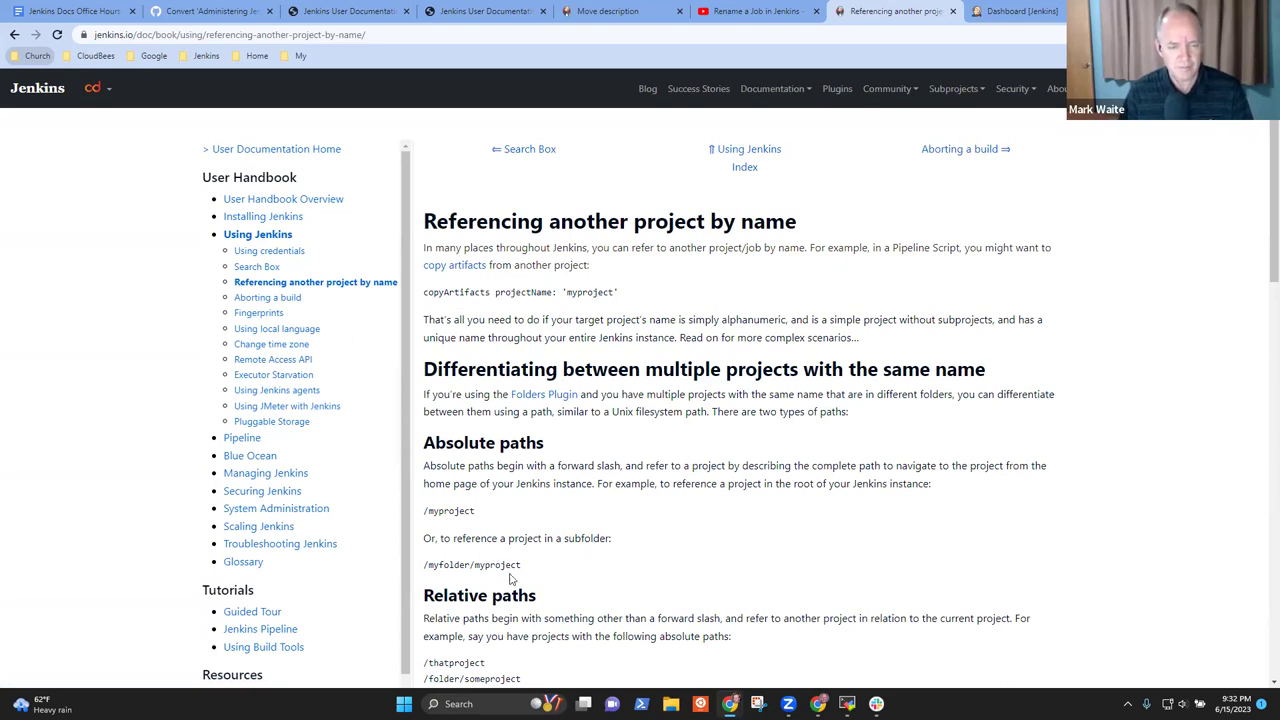
scroll(510, 578, "down", 5)
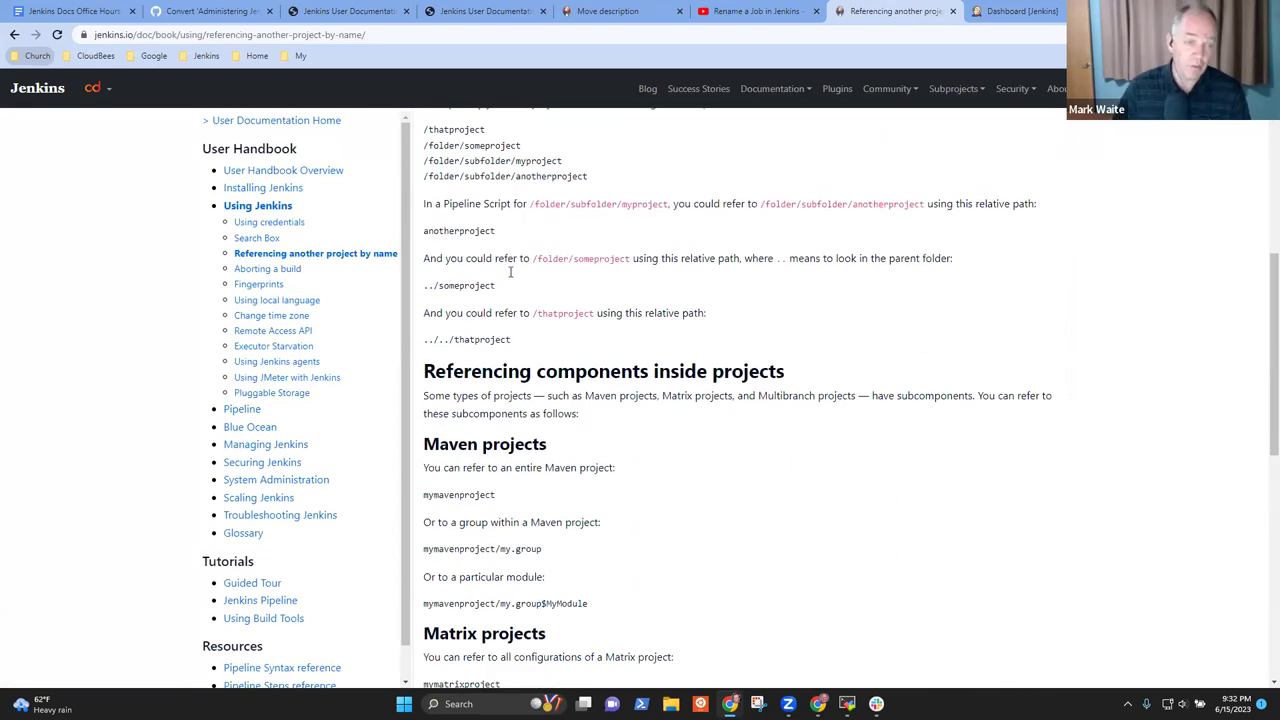
left_click(205, 11)
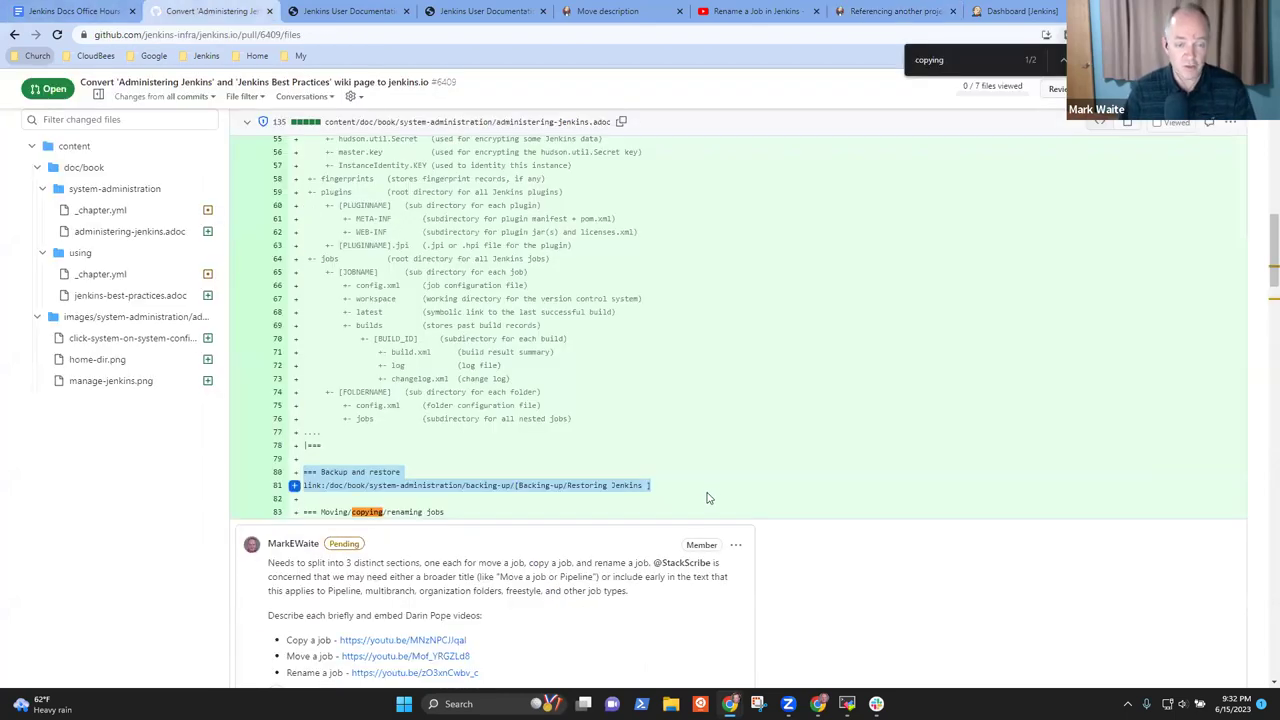
Edit the pending comment, changing 'job' to 'project' in the copy, move and rename wording
scroll(517, 599, "down", 1)
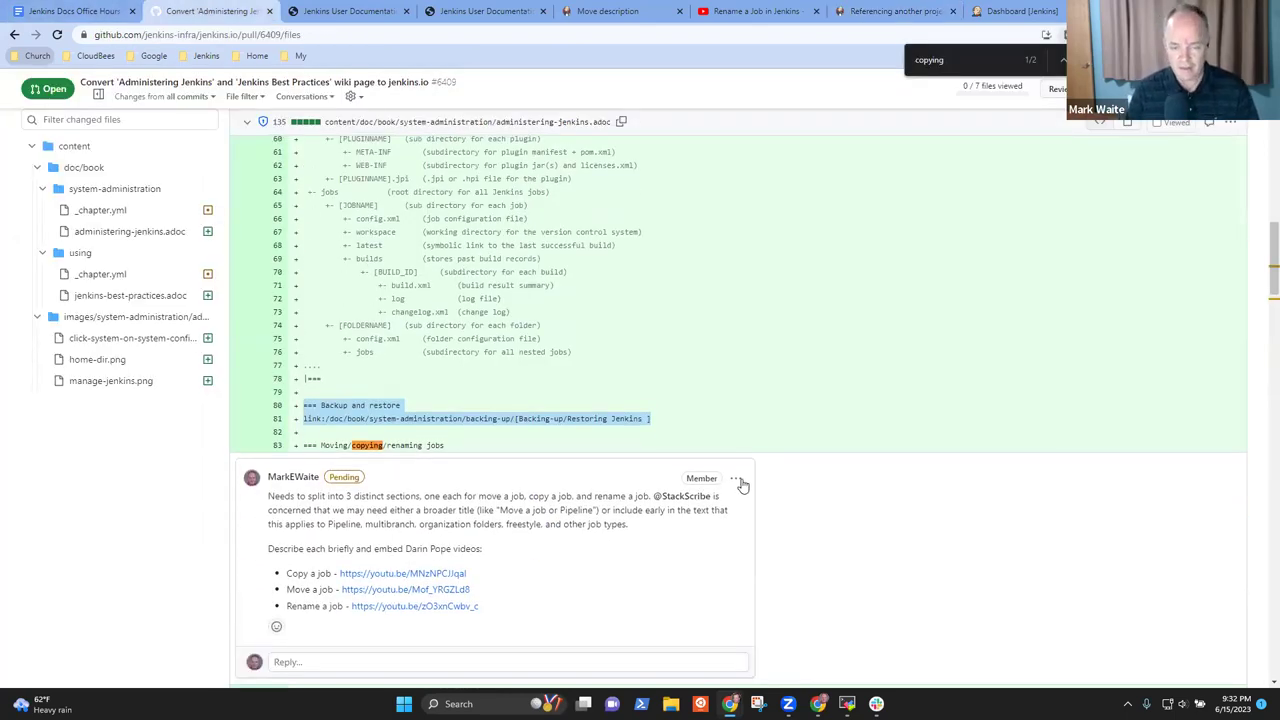
left_click(737, 480)
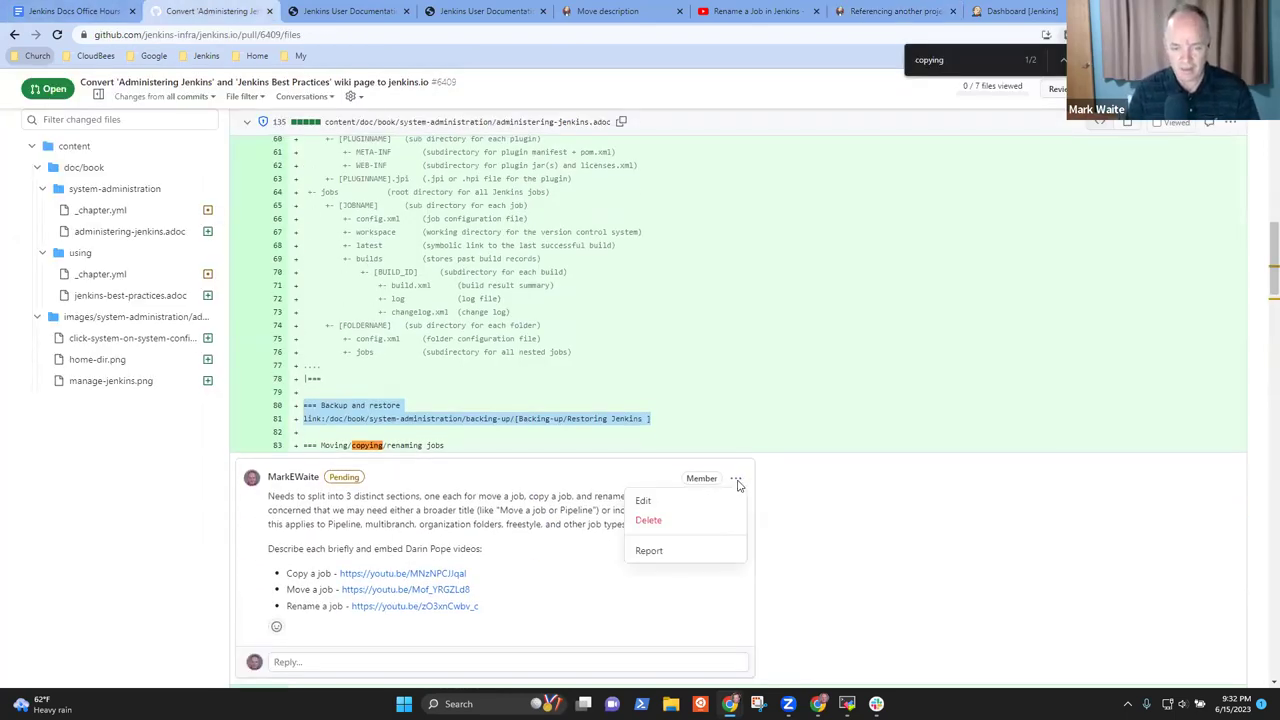
left_click(645, 501)
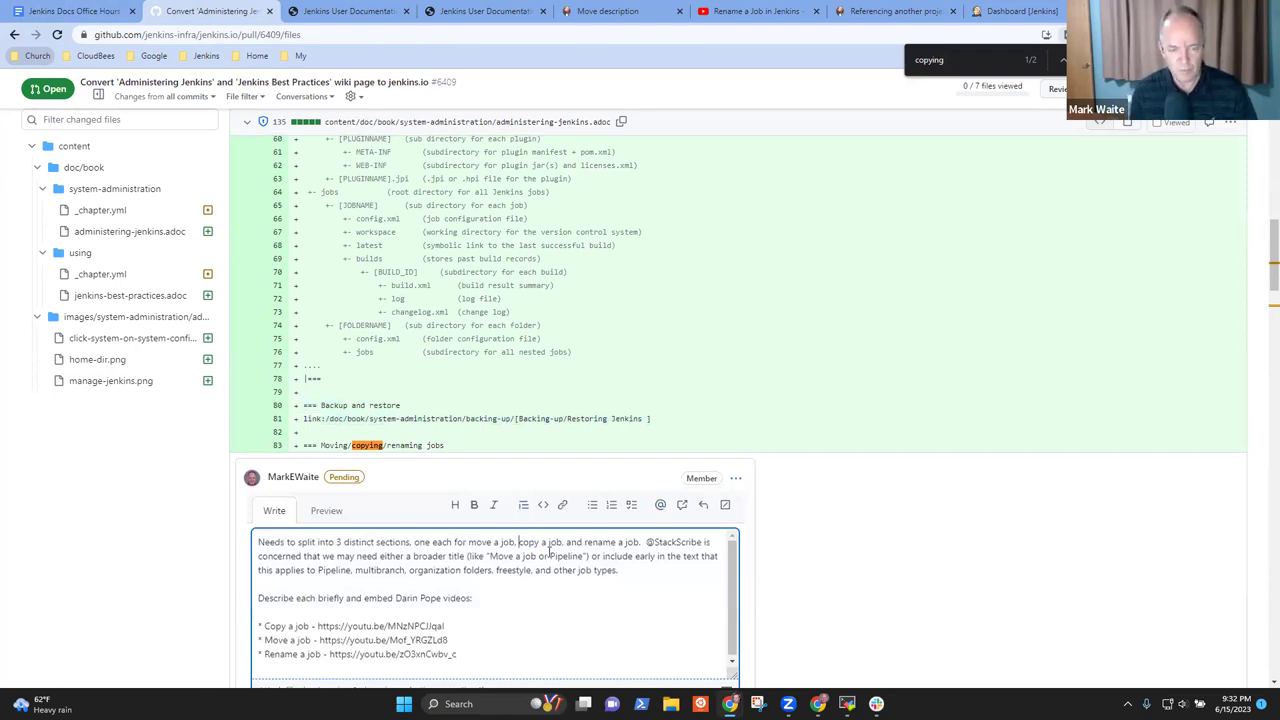
key("shift+ctrl+Right")
type("project")
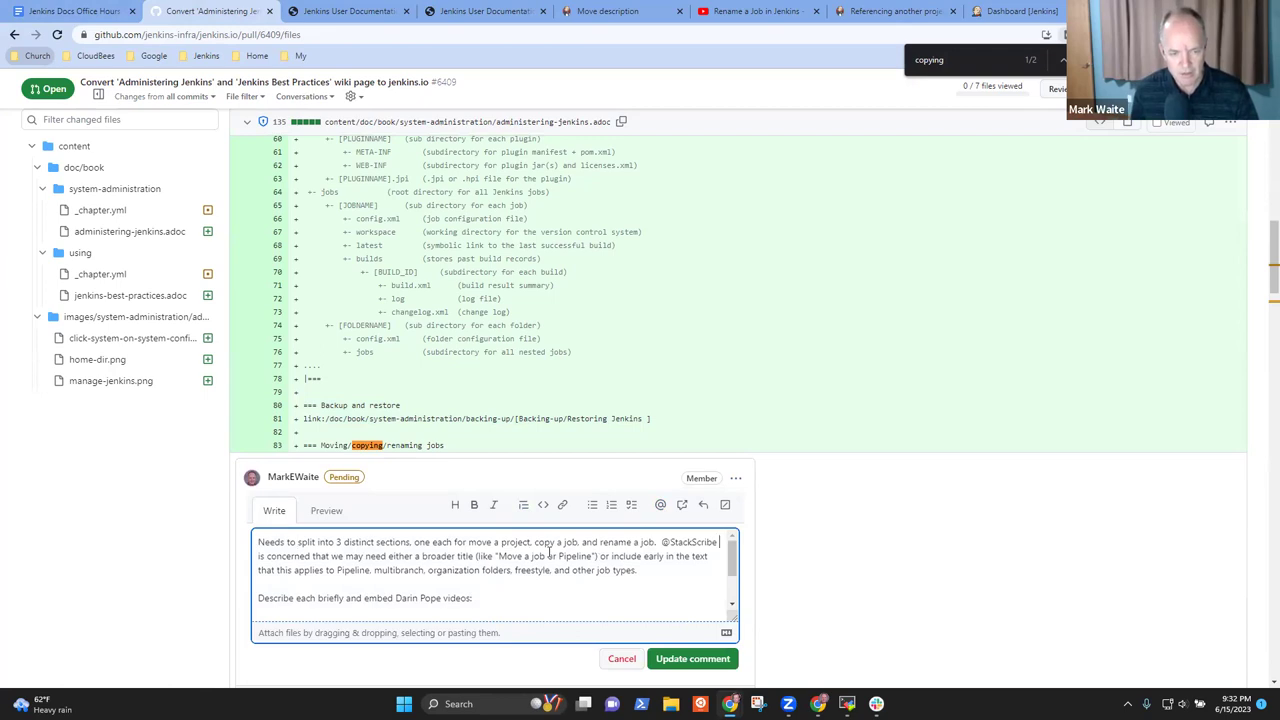
key("ctrl+shift+Left")
type("project")
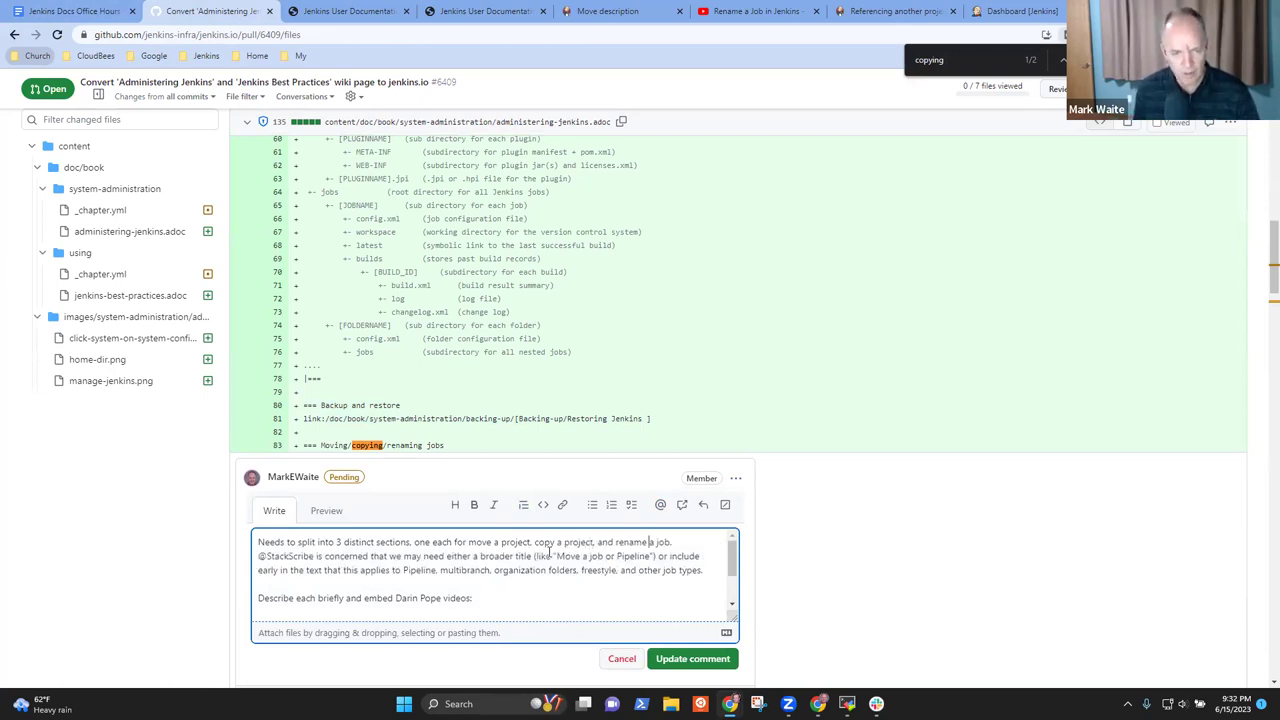
key("ctrl+shift+Left")
type("project")
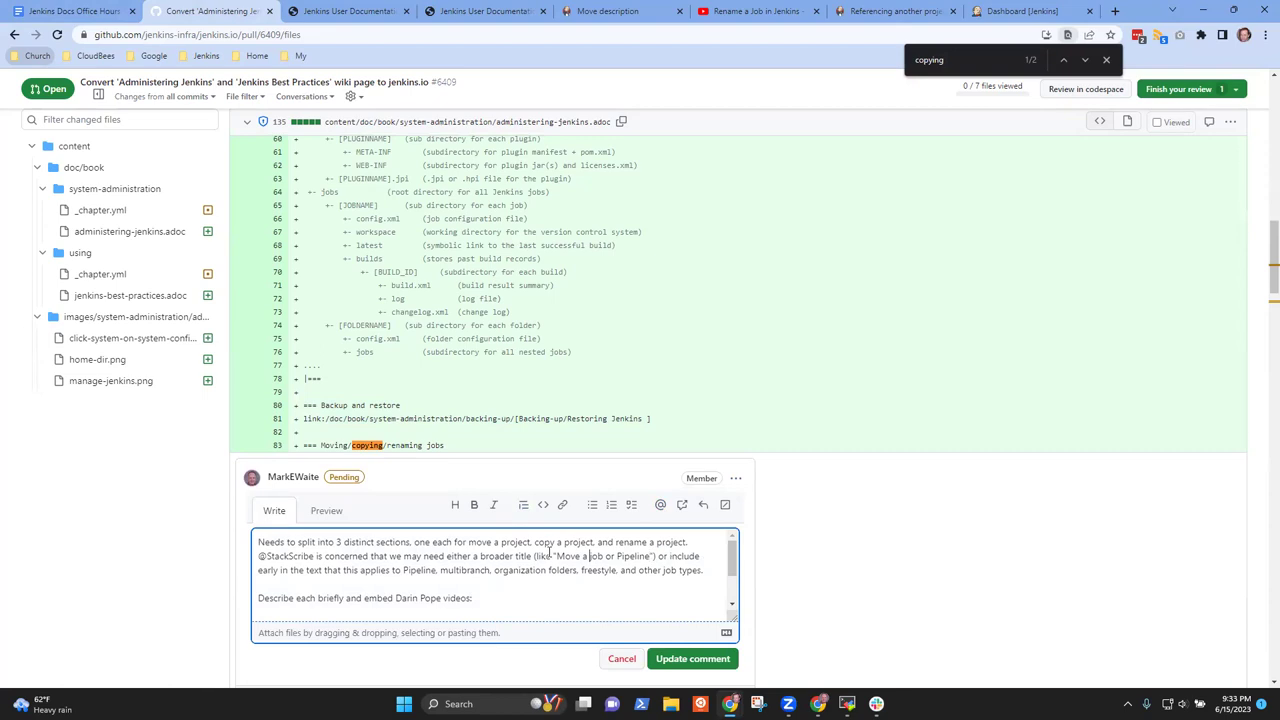
key("ctrl+shift+Left")
type("project")
Mention a fellow reviewer below the video links and save the updated comment
key("ctrl+v")
key("ctrl+v")
key("Return")
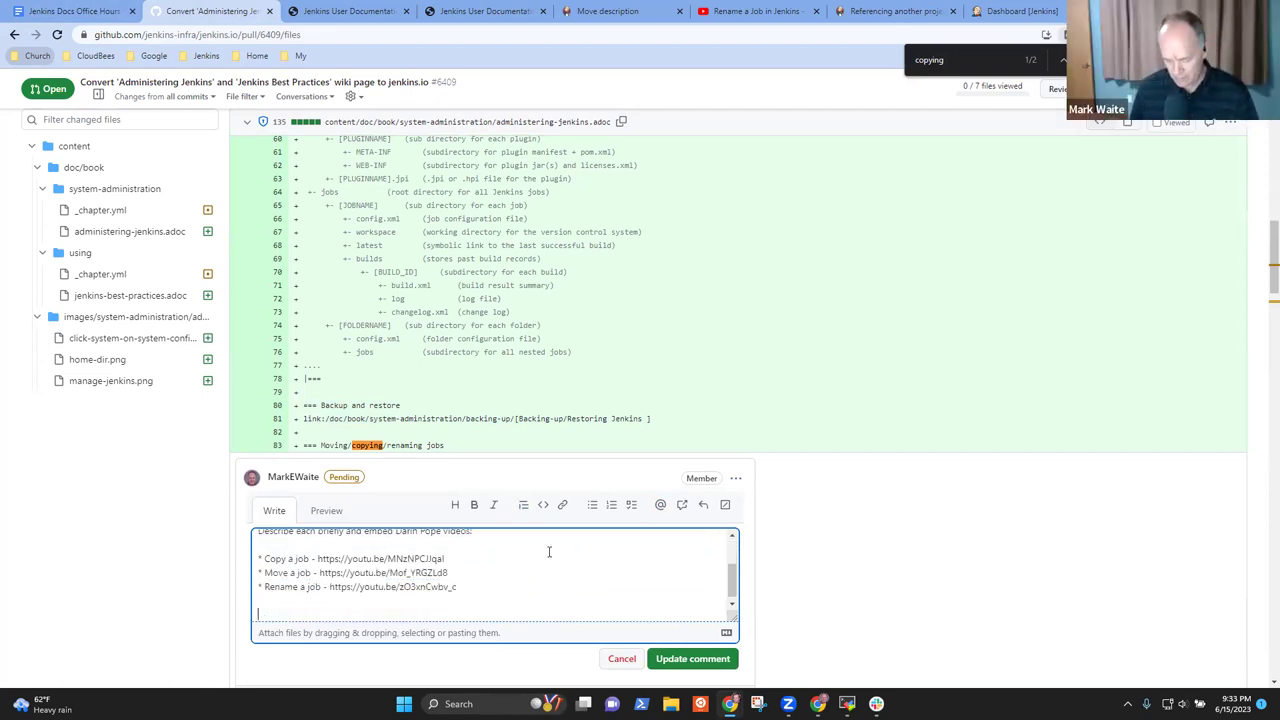
type("@kmart")
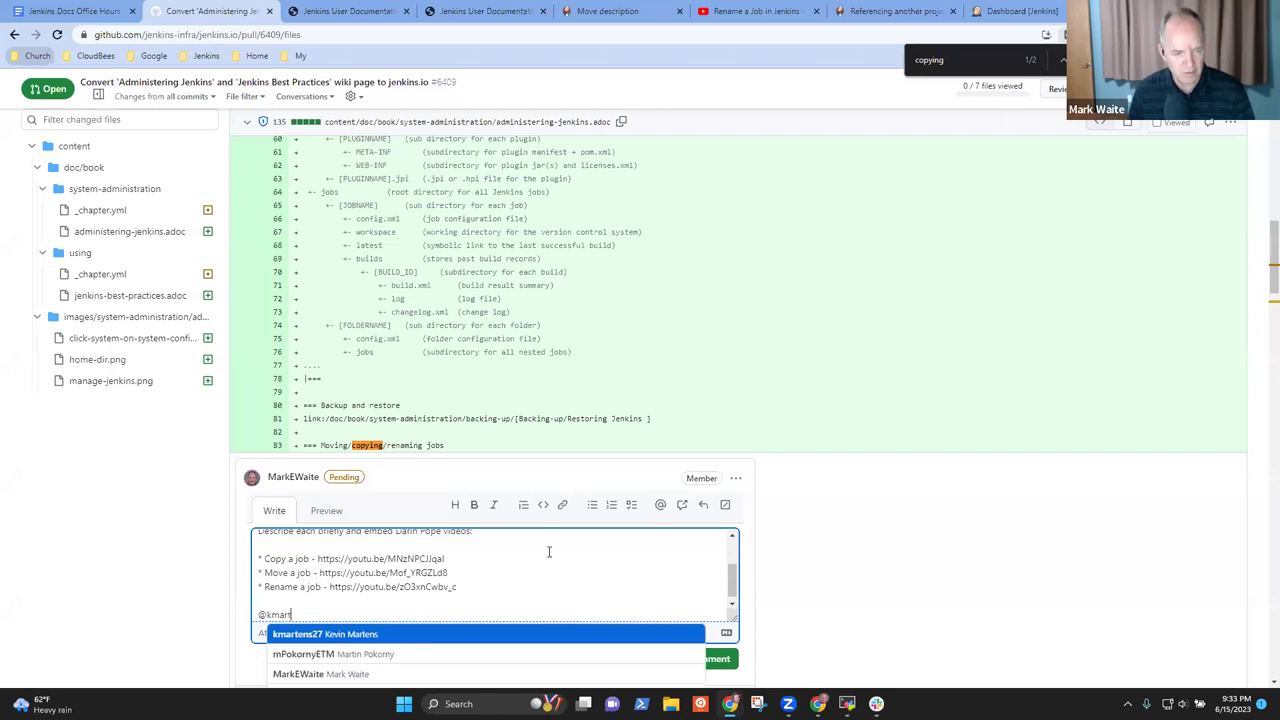
key("Return")
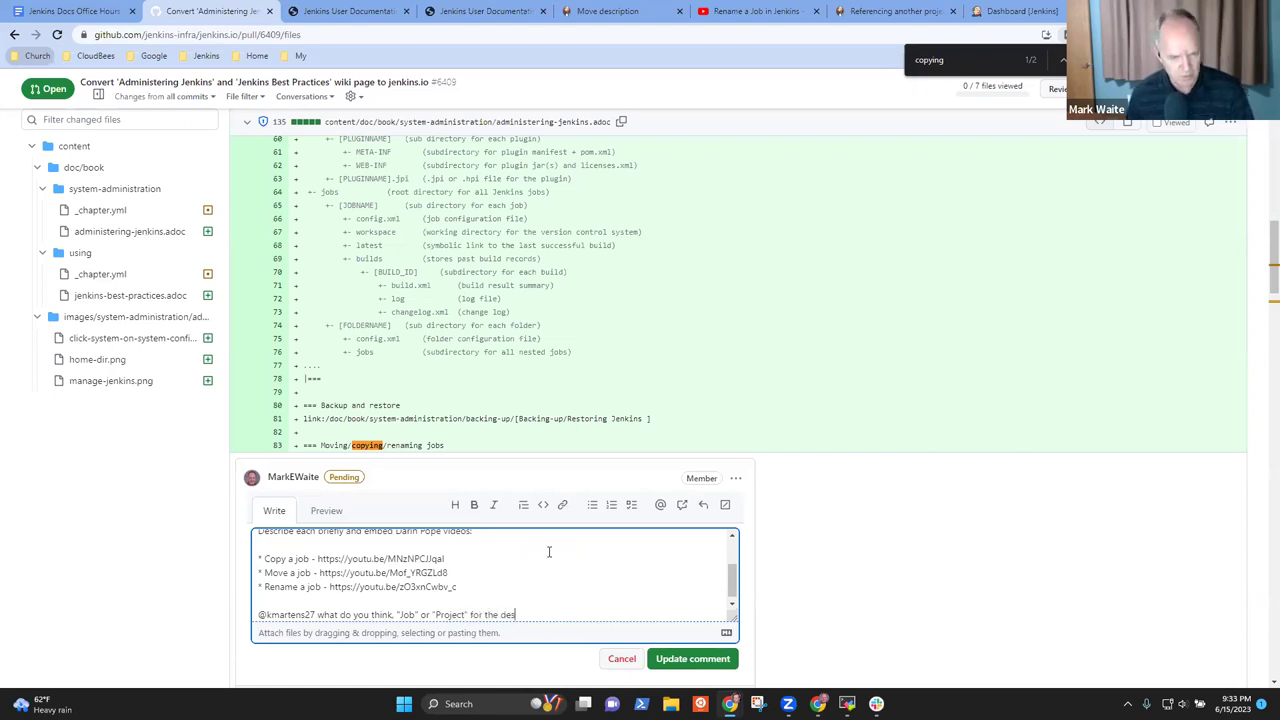
key("BackSpace")
key("BackSpace")
key("BackSpace")
key("BackSpace")
key("BackSpace")
key("BackSpace")
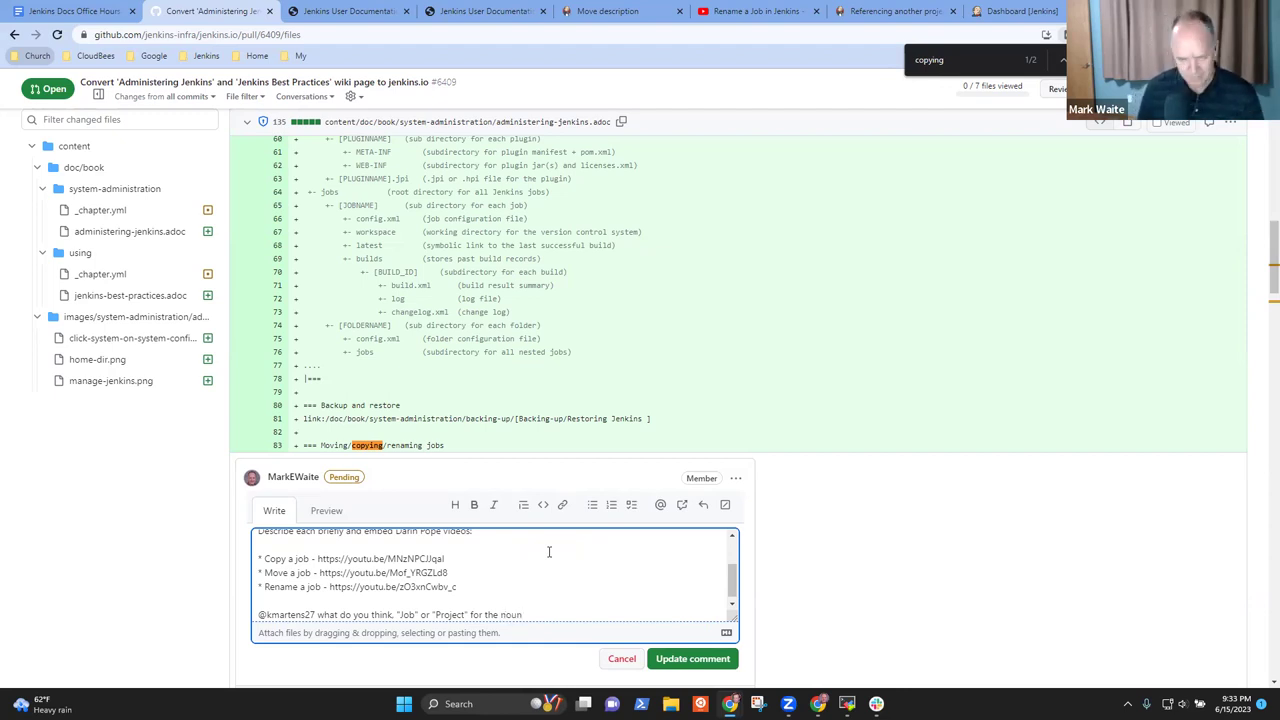
left_click(693, 664)
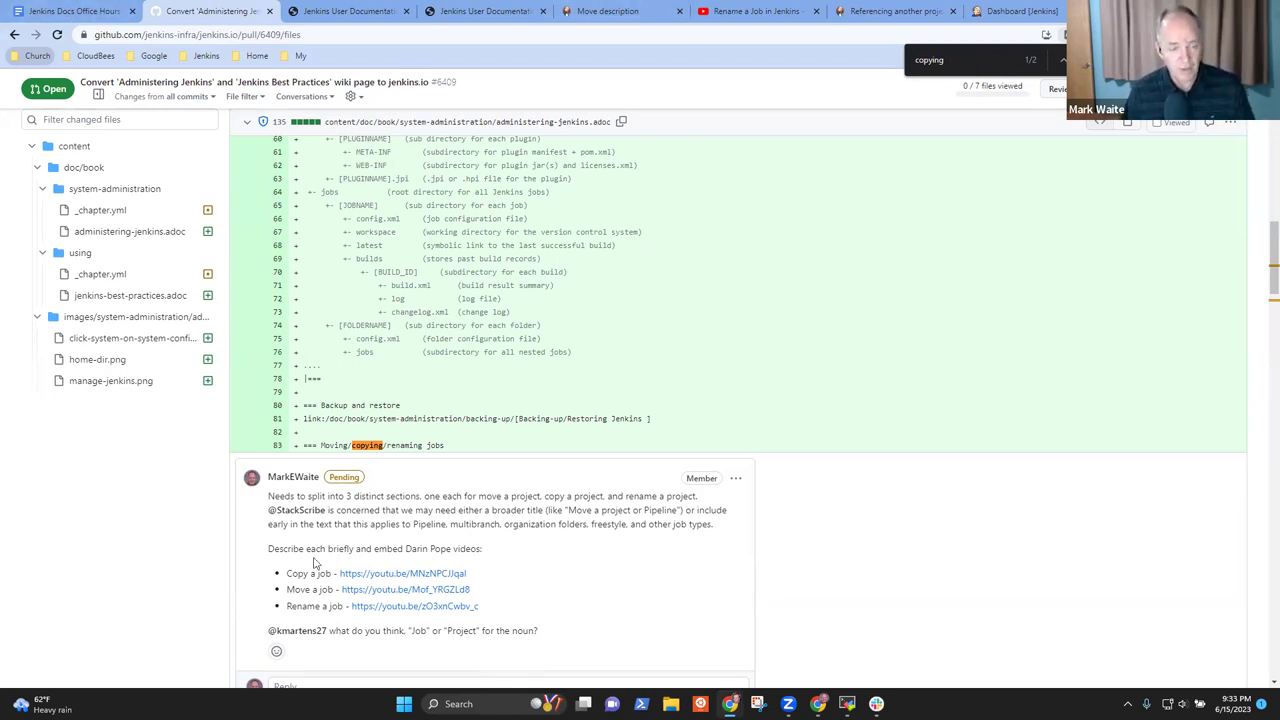
scroll(570, 443, "up", 3)
Comment on line 6's JENKINS_HOME heading: 'We think the "Jenkins Home Directory" section belongs in'
scroll(505, 290, "up", 2)
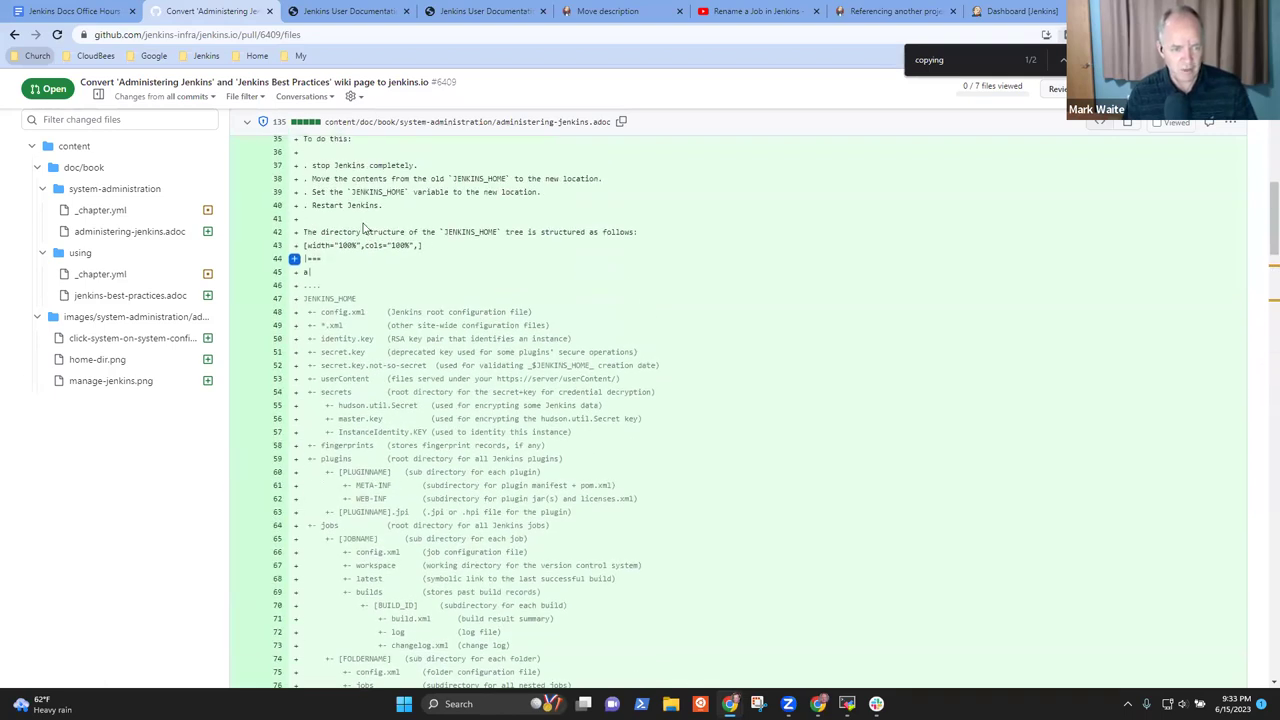
scroll(300, 205, "up", 2)
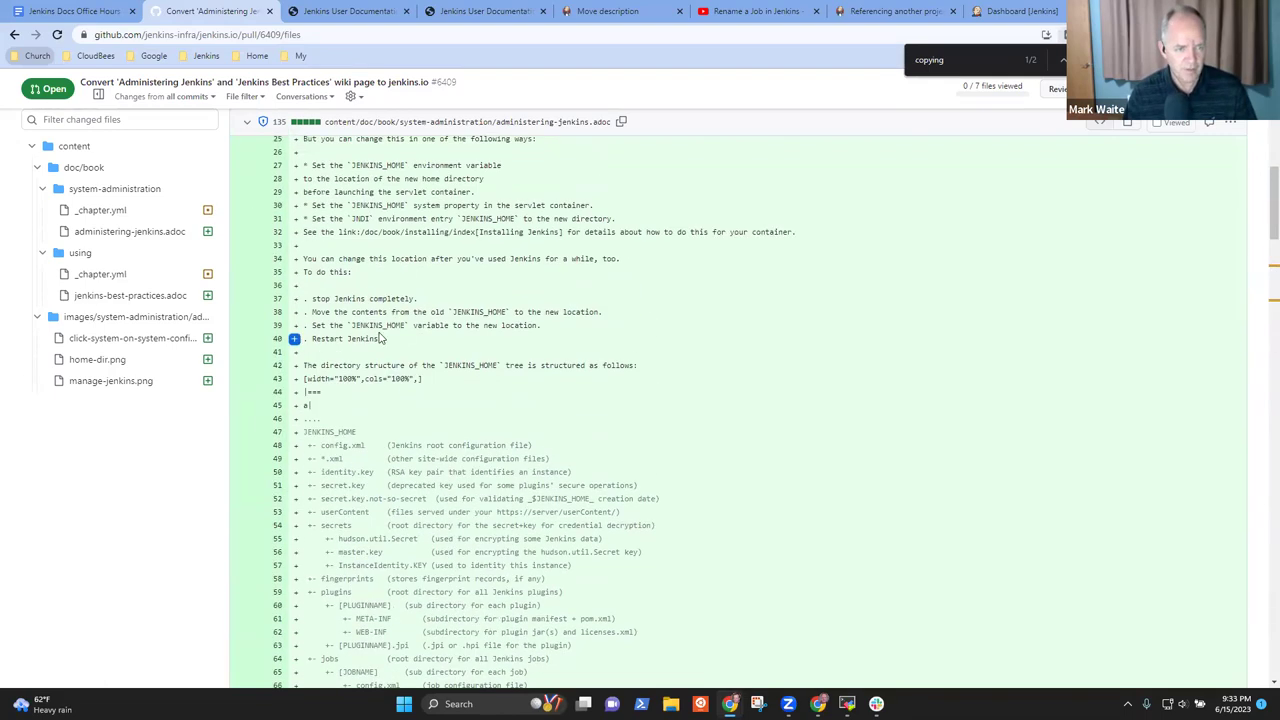
scroll(600, 295, "up", 2)
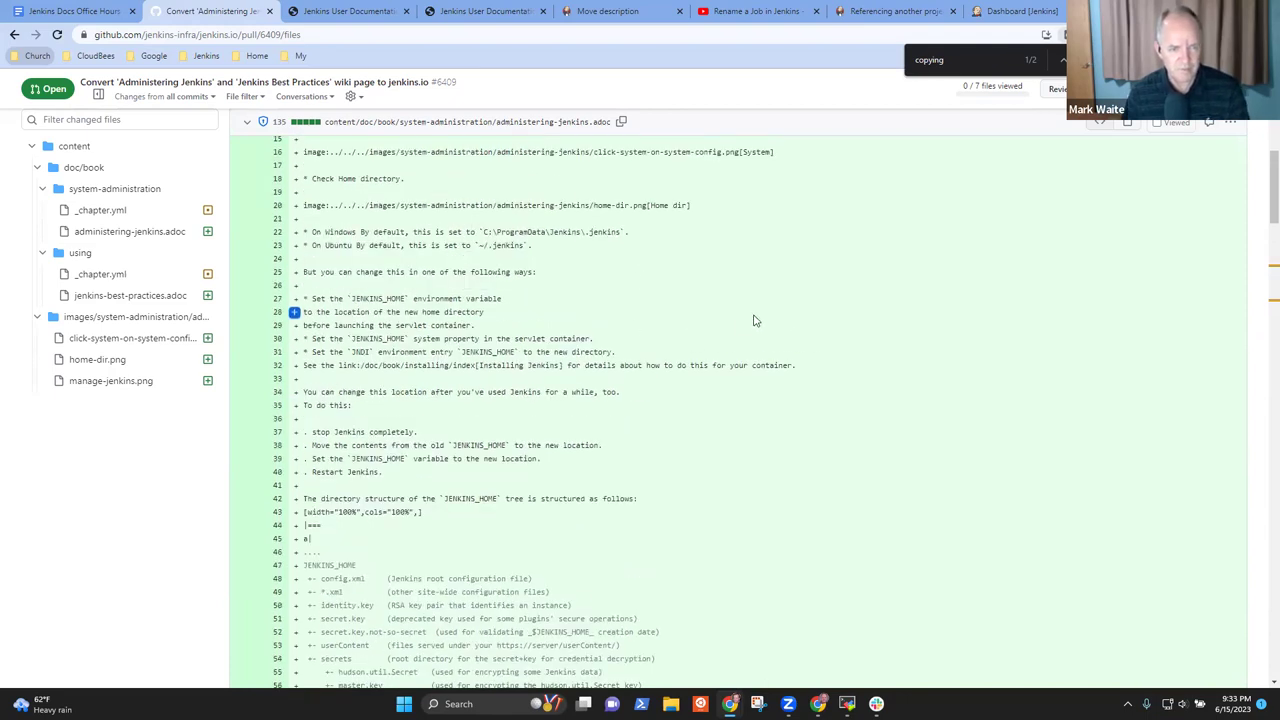
scroll(663, 339, "up", 4)
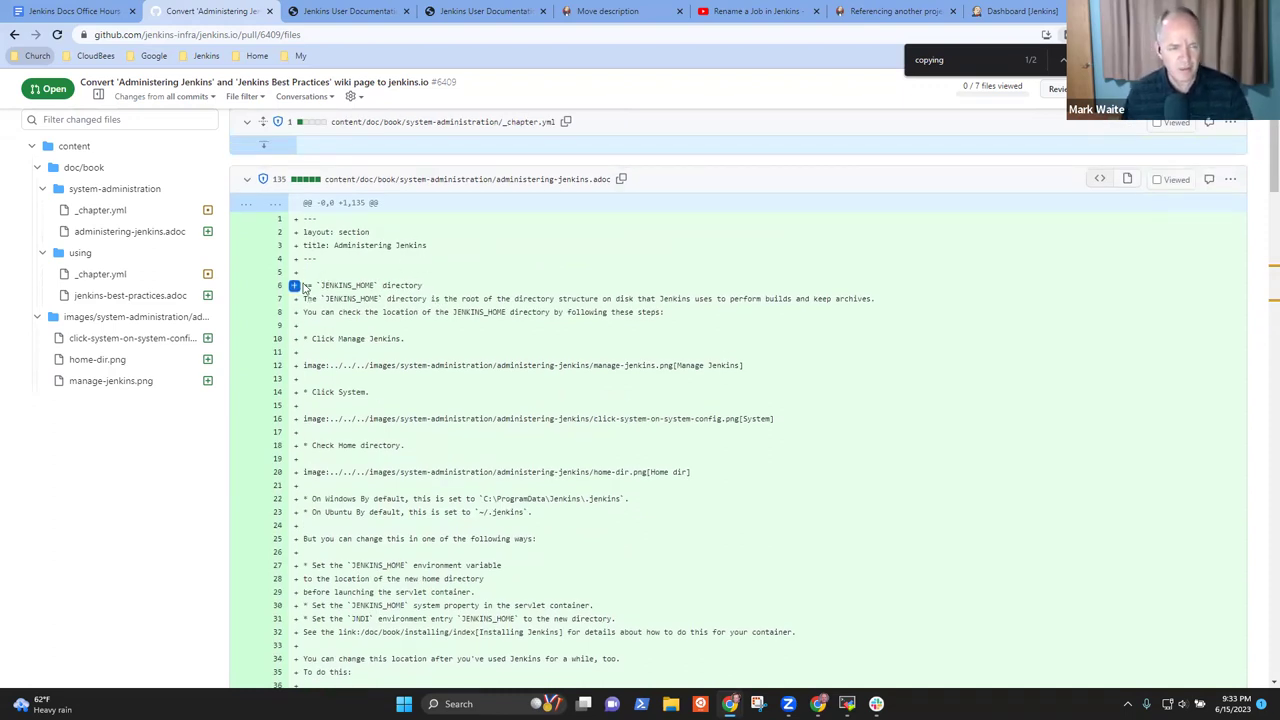
left_click(294, 285)
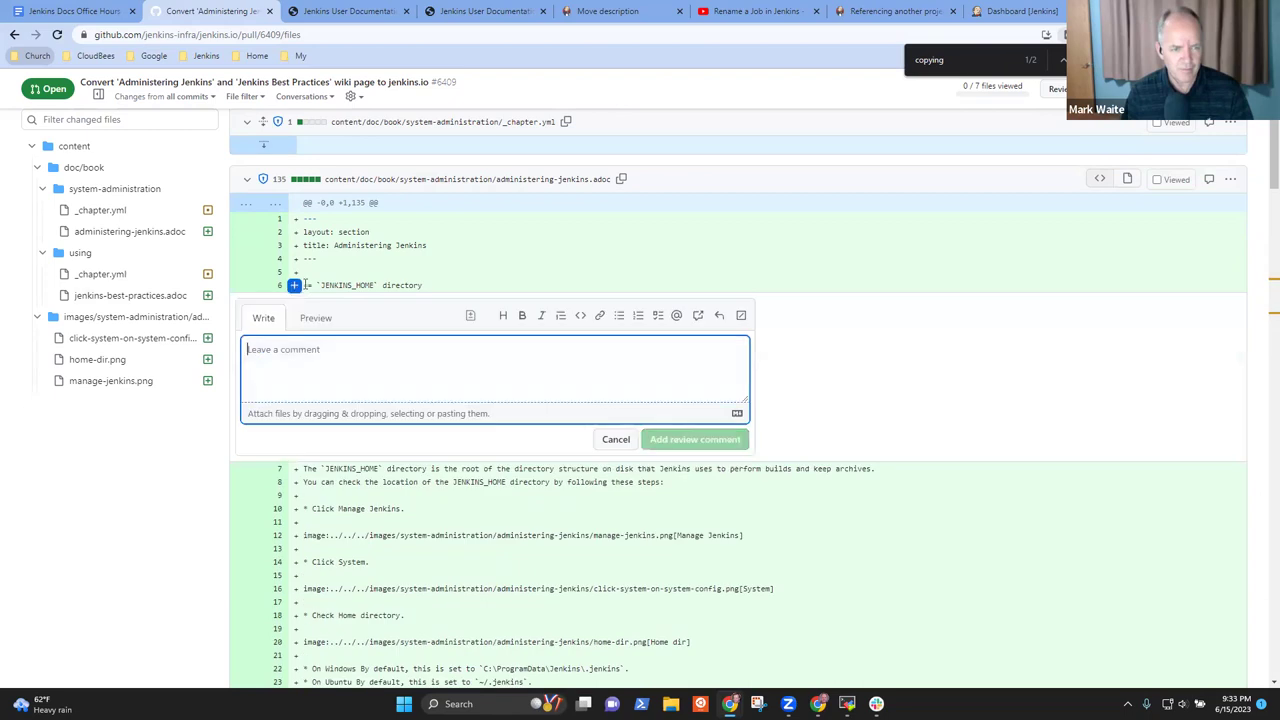
left_click(470, 316)
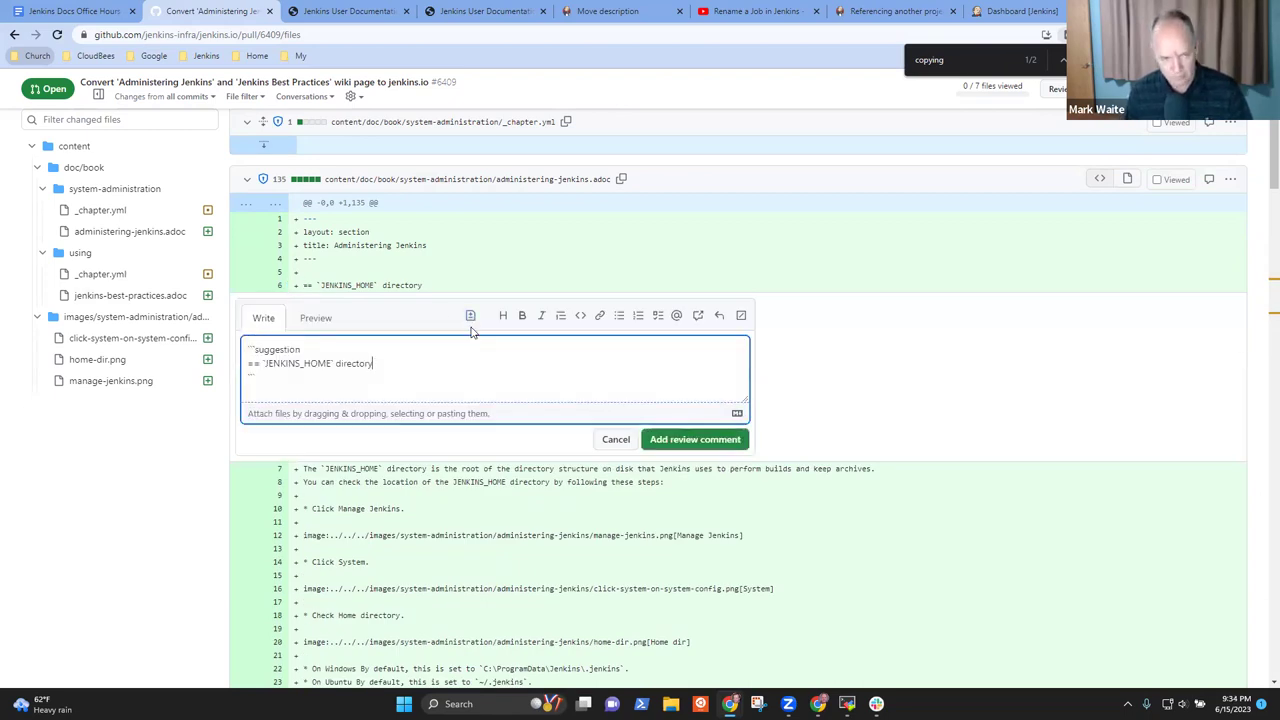
key("ctrl+z")
key("ctrl+z")
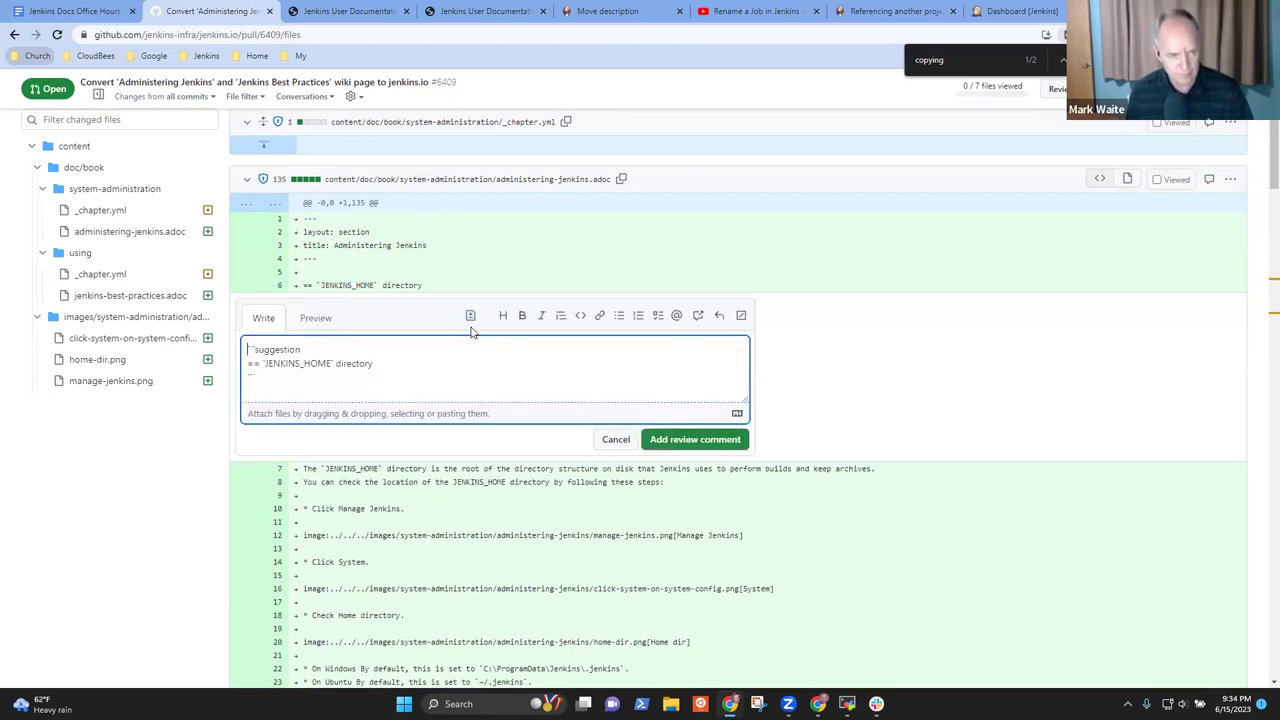
type("We think the \"Jenkins")
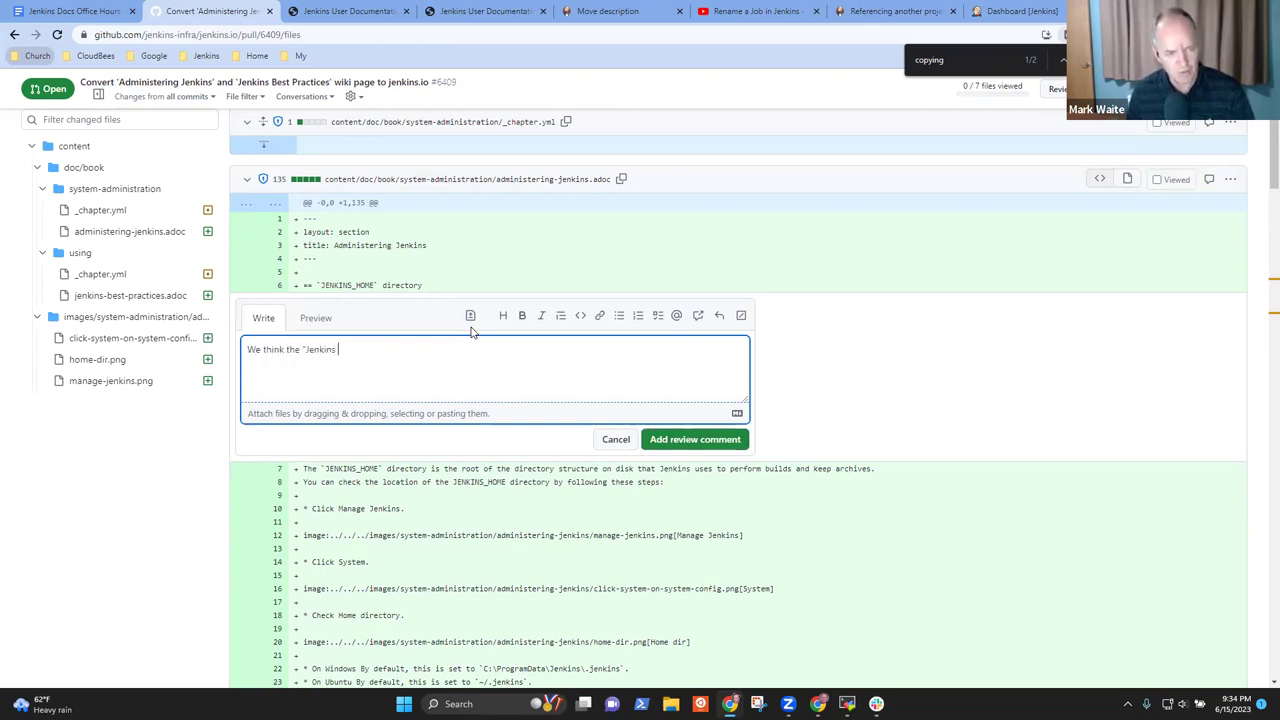
type("Home Directory\" section be")
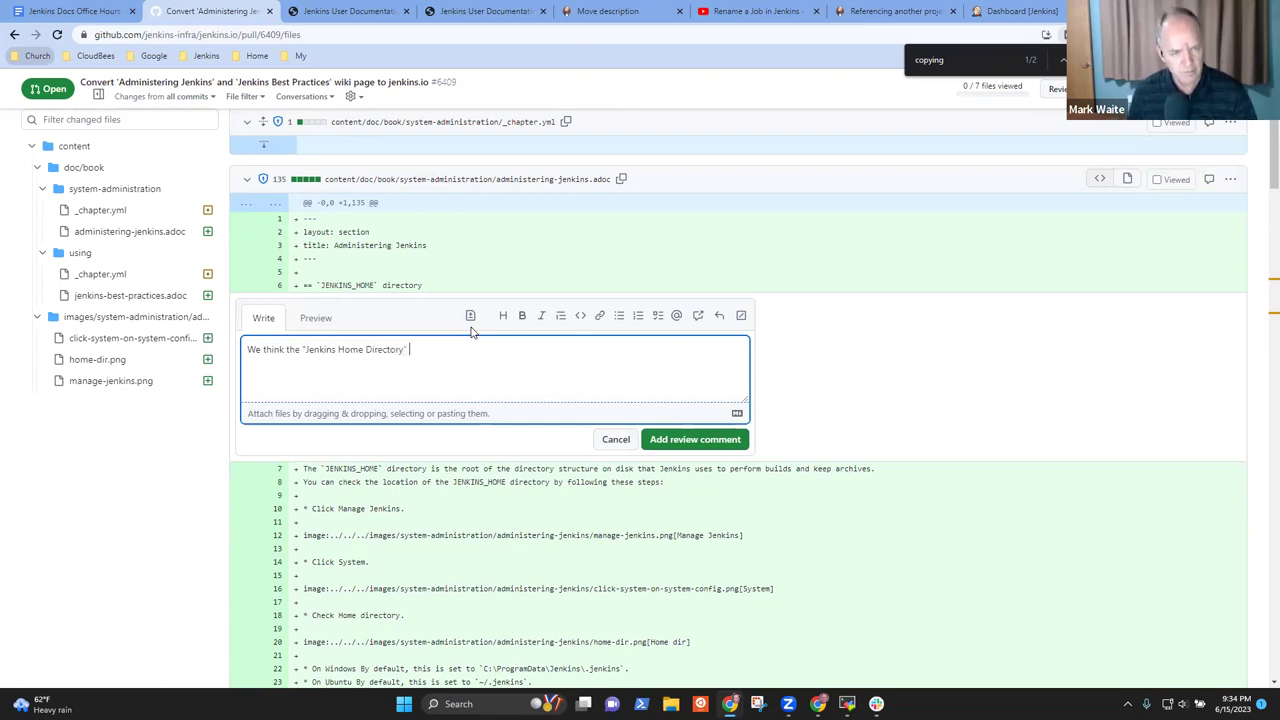
type("l")
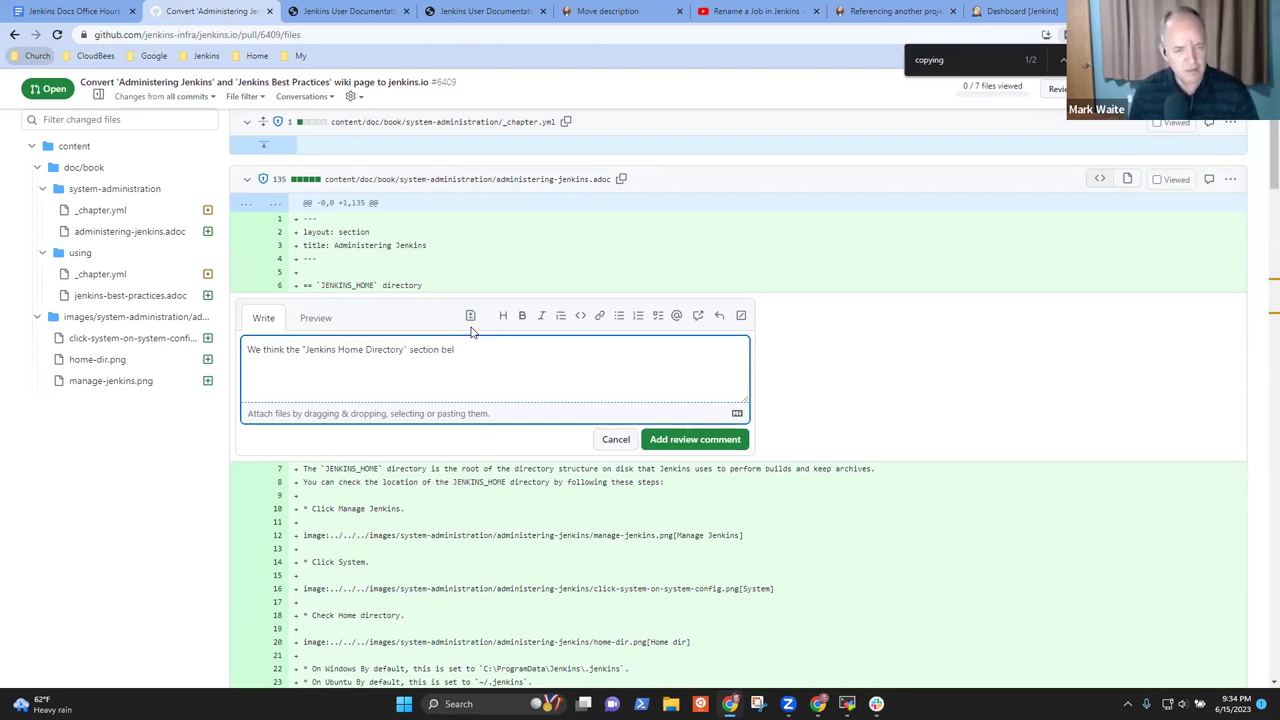
type("ongs in")
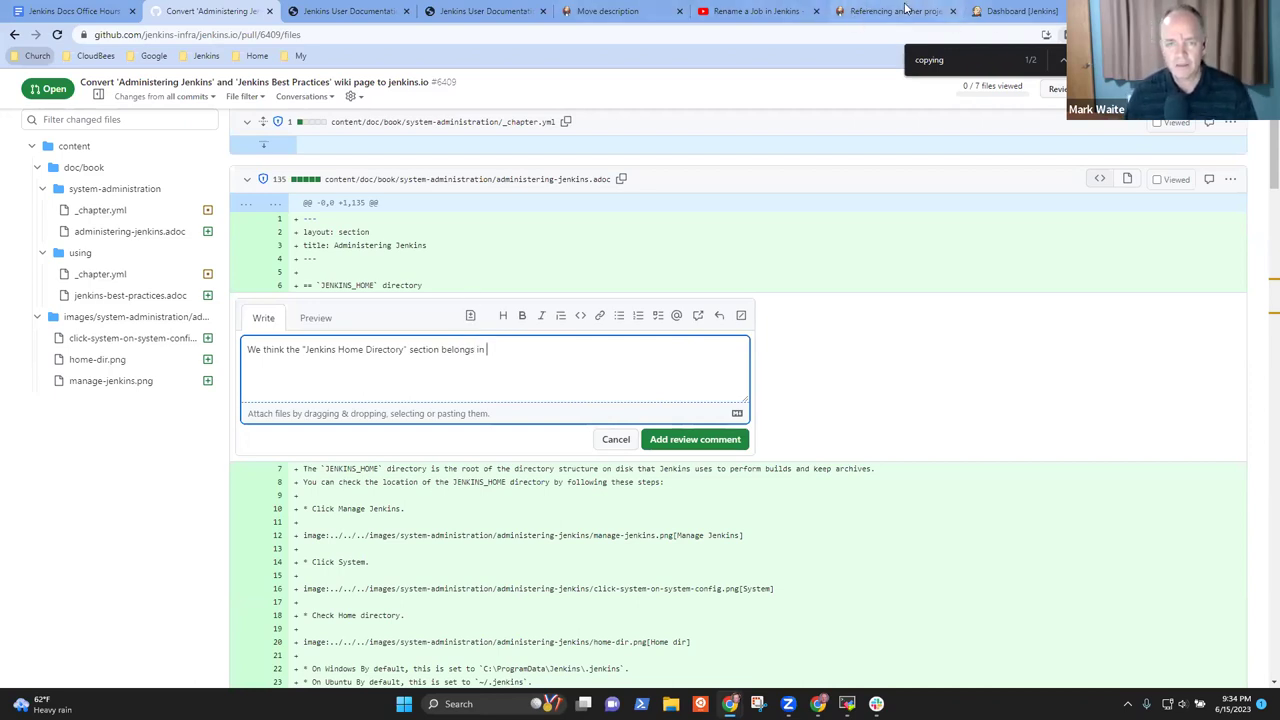
left_click(905, 11)
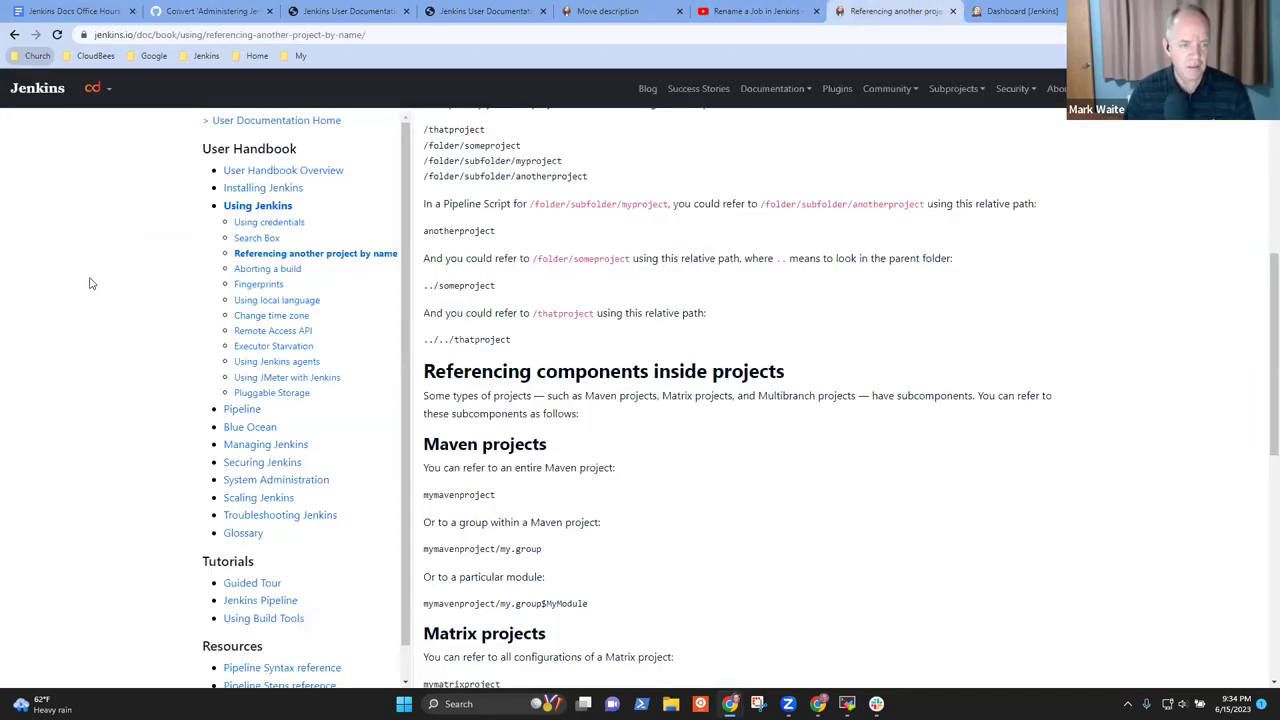
Go to Using Jenkins > Managing Jenkins > Configuring the System and copy its URL
left_click(262, 206)
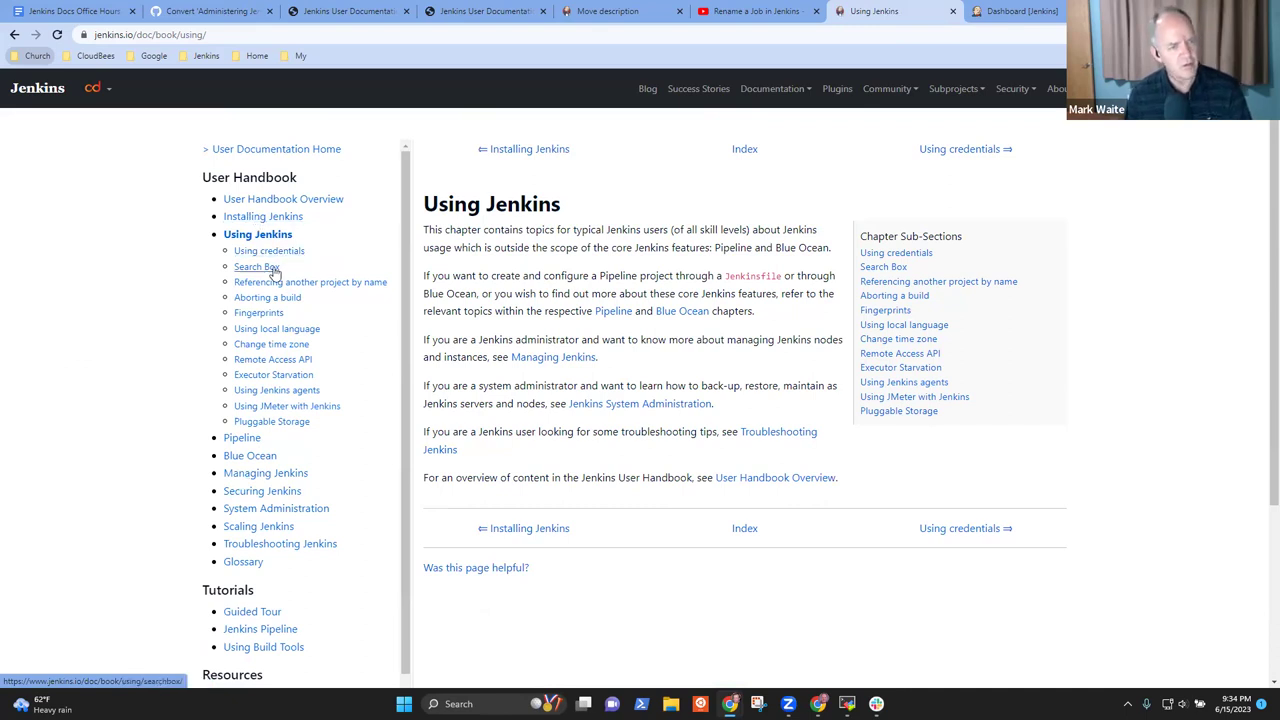
left_click(262, 474)
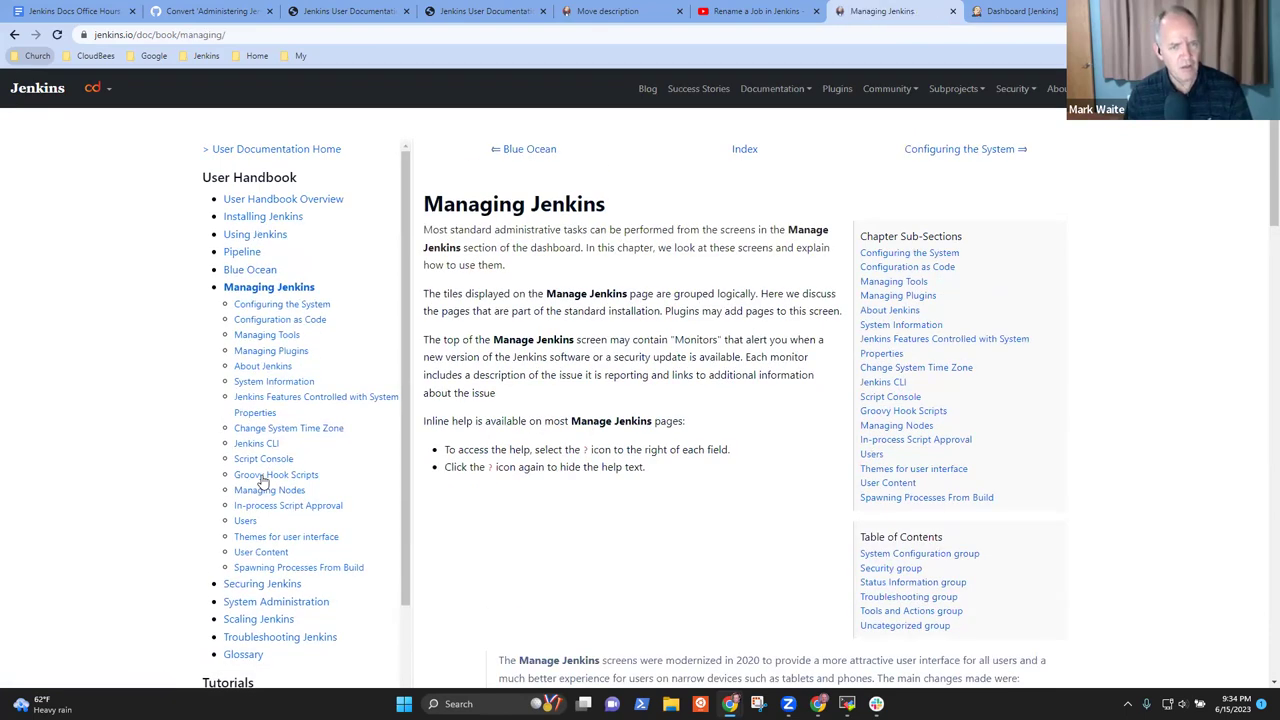
left_click(282, 305)
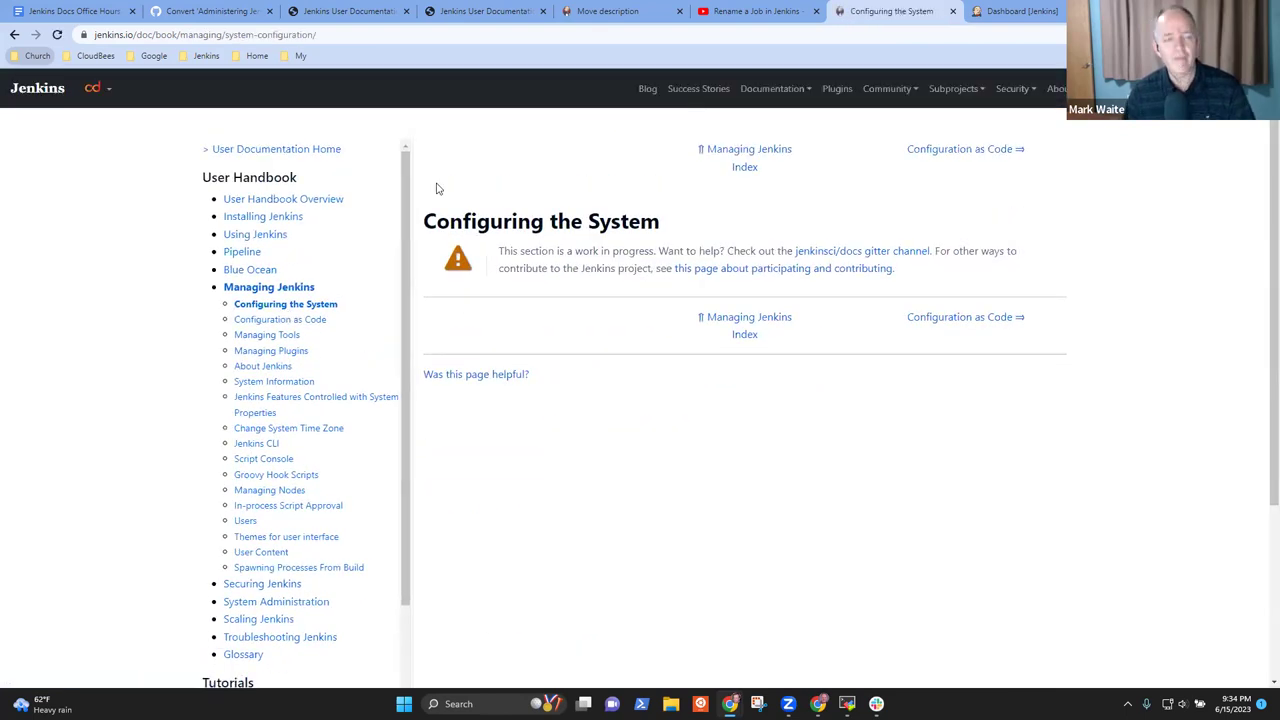
left_click(320, 33)
key("ctrl+c")
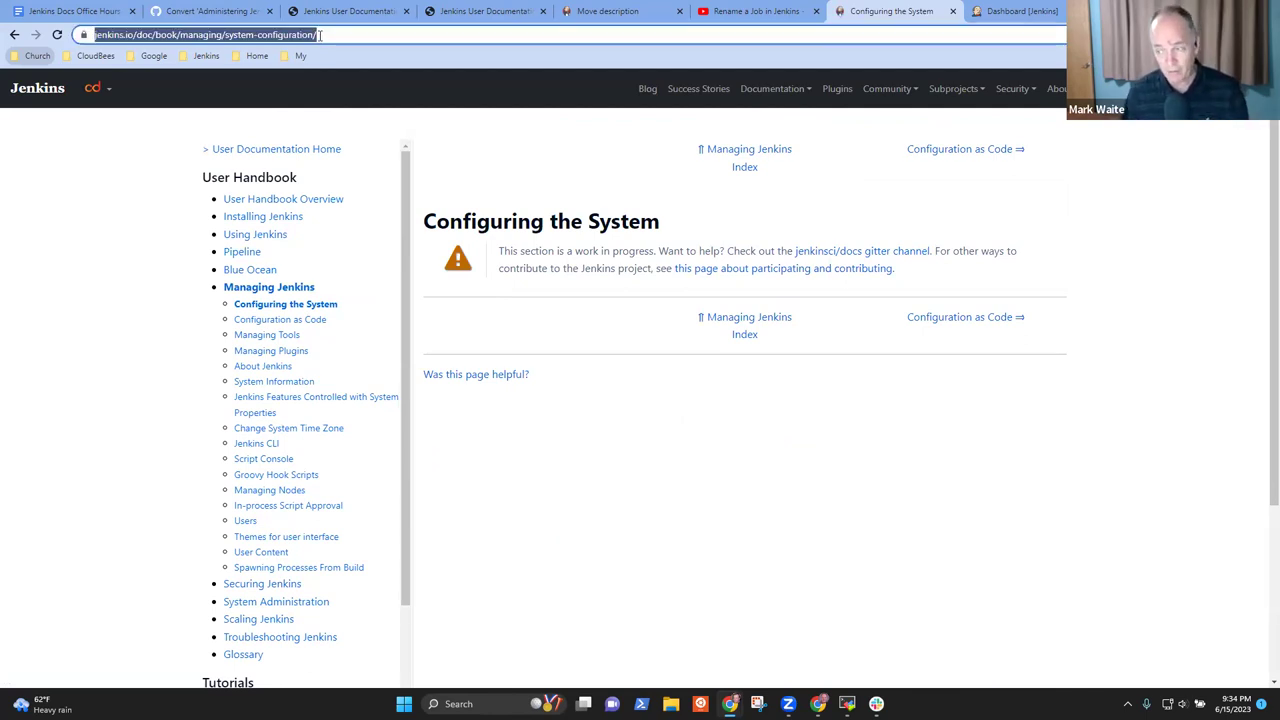
left_click(205, 12)
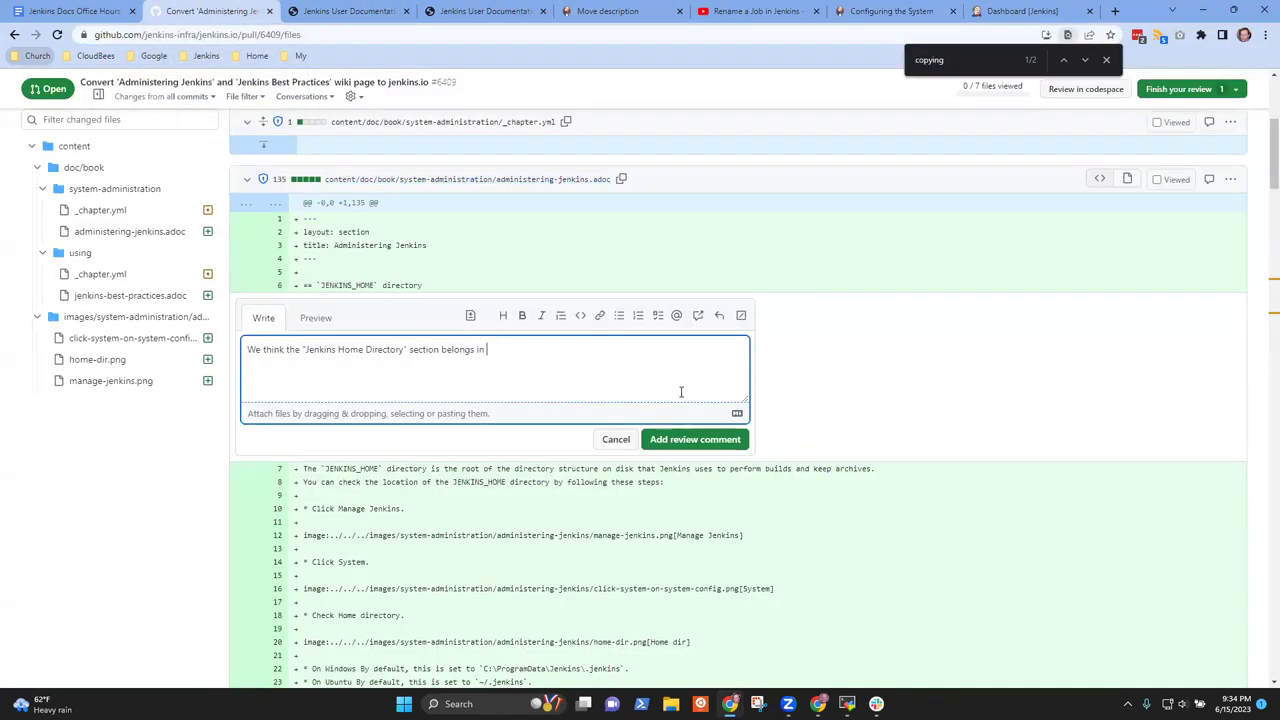
Paste the Configuring the System URL and add the comment saying it can leave work in progress
key("ctrl+v")
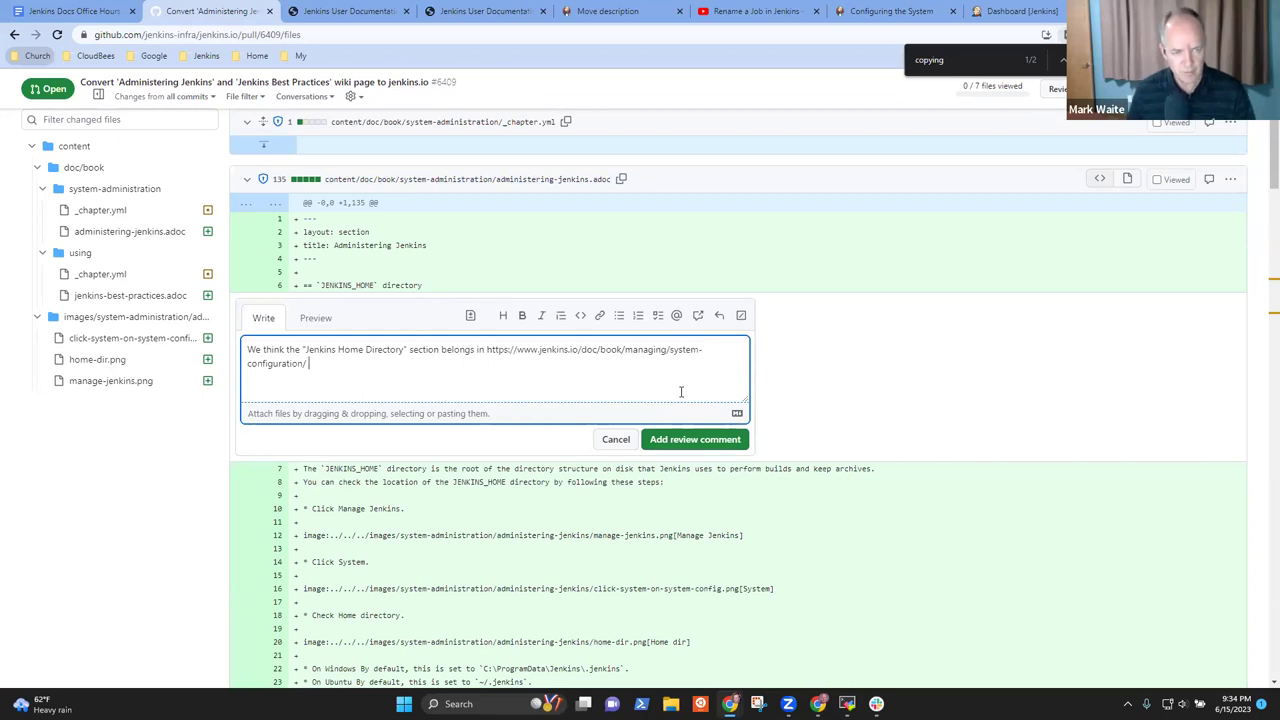
type("and that poage")
key("BackSpace")
key("BackSpace")
key("BackSpace")
key("BackSpace")
key("BackSpace")
key("BackSpace")
type("page can be")
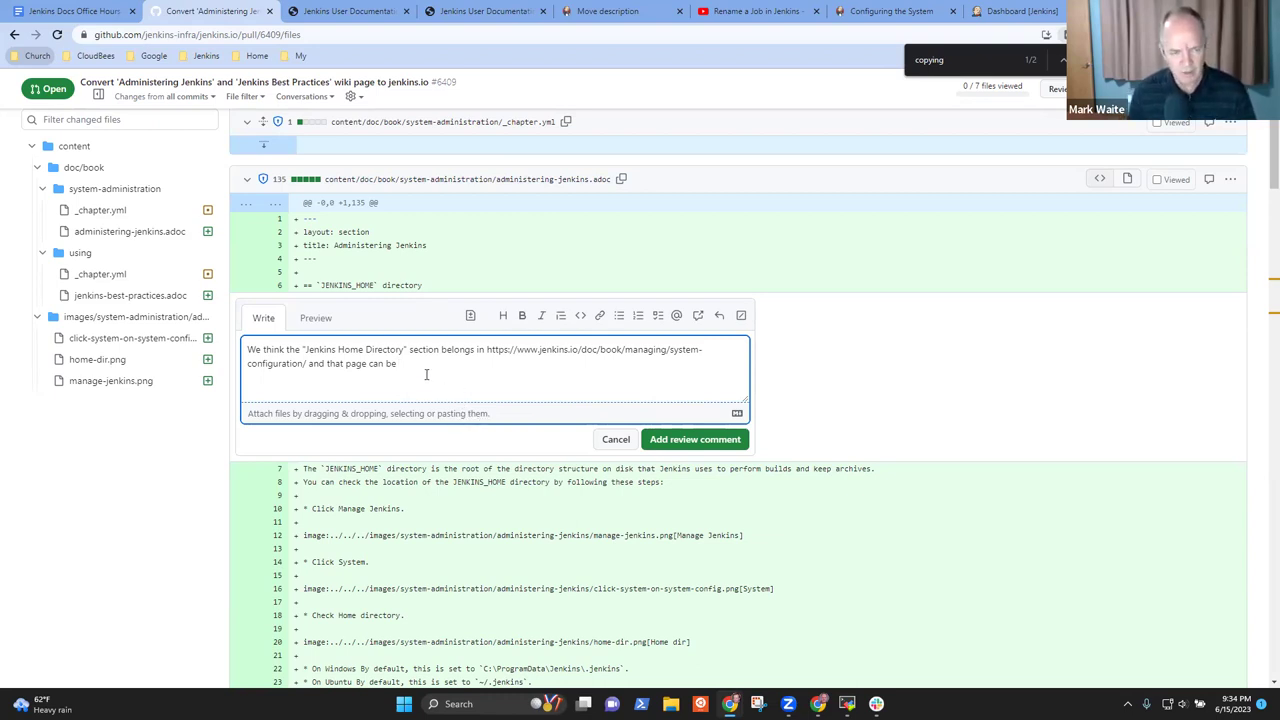
type("sw")
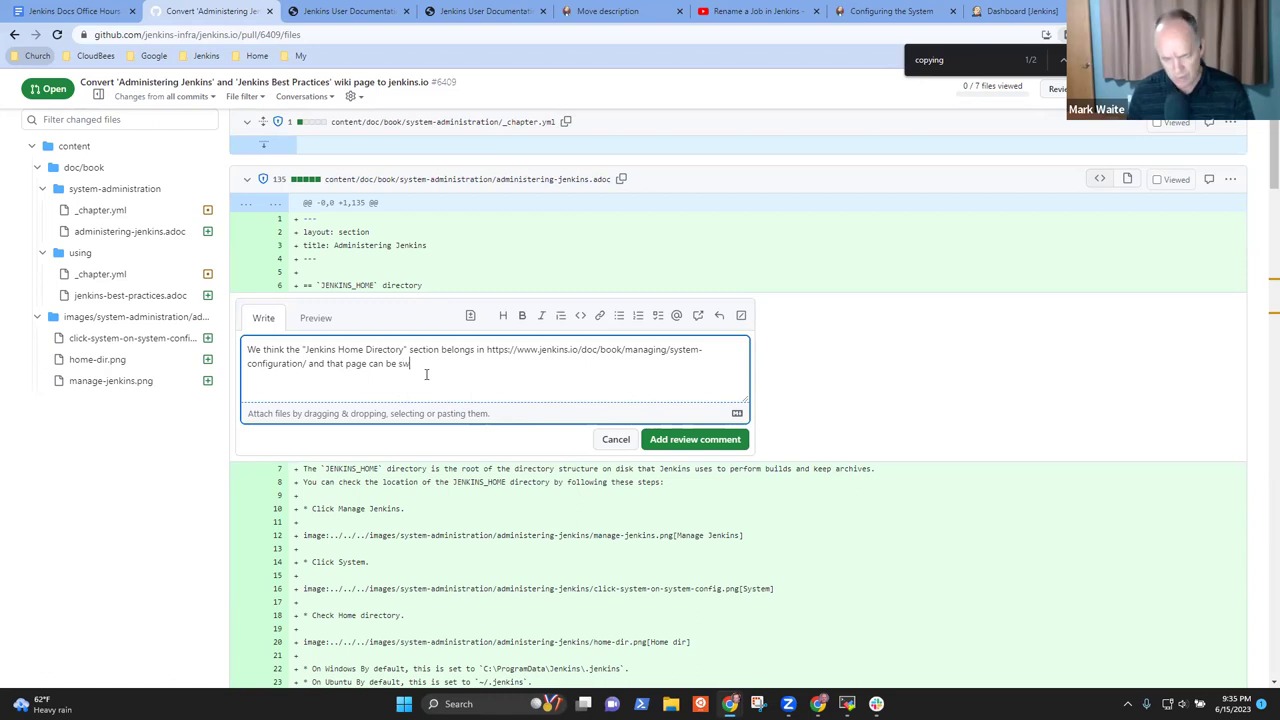
type("itched to no l")
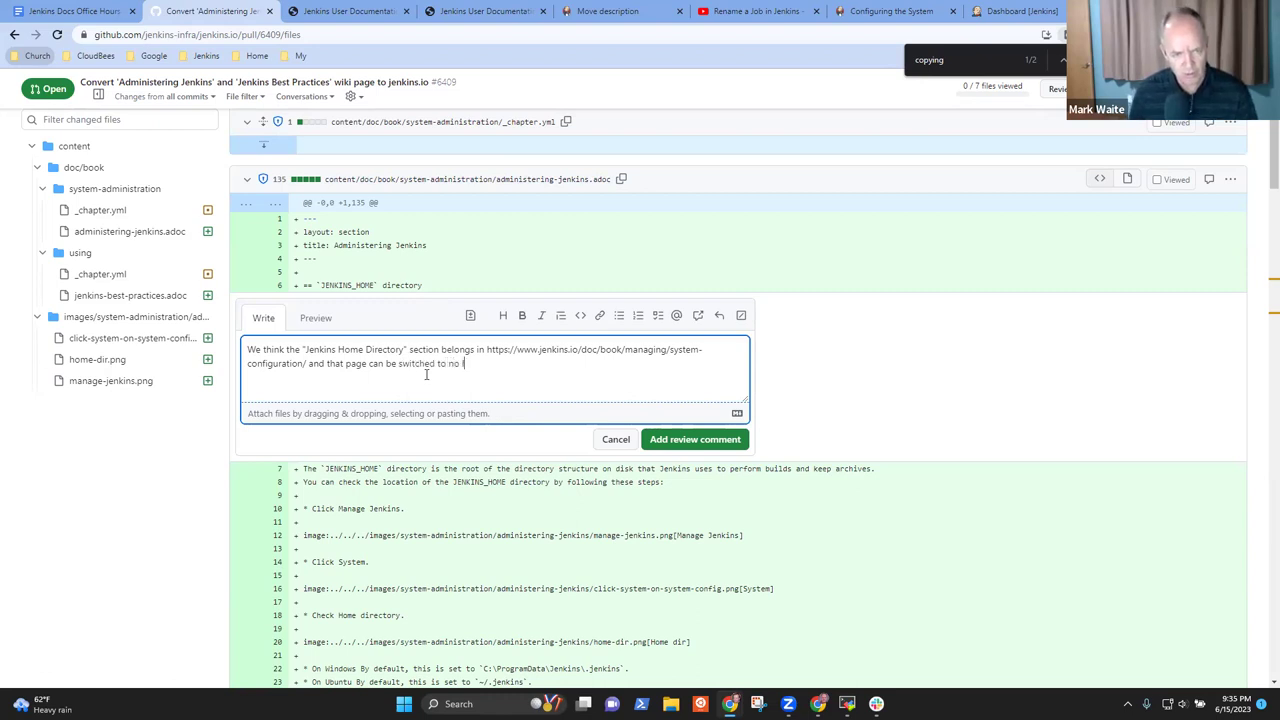
type("onger ae a work in progre")
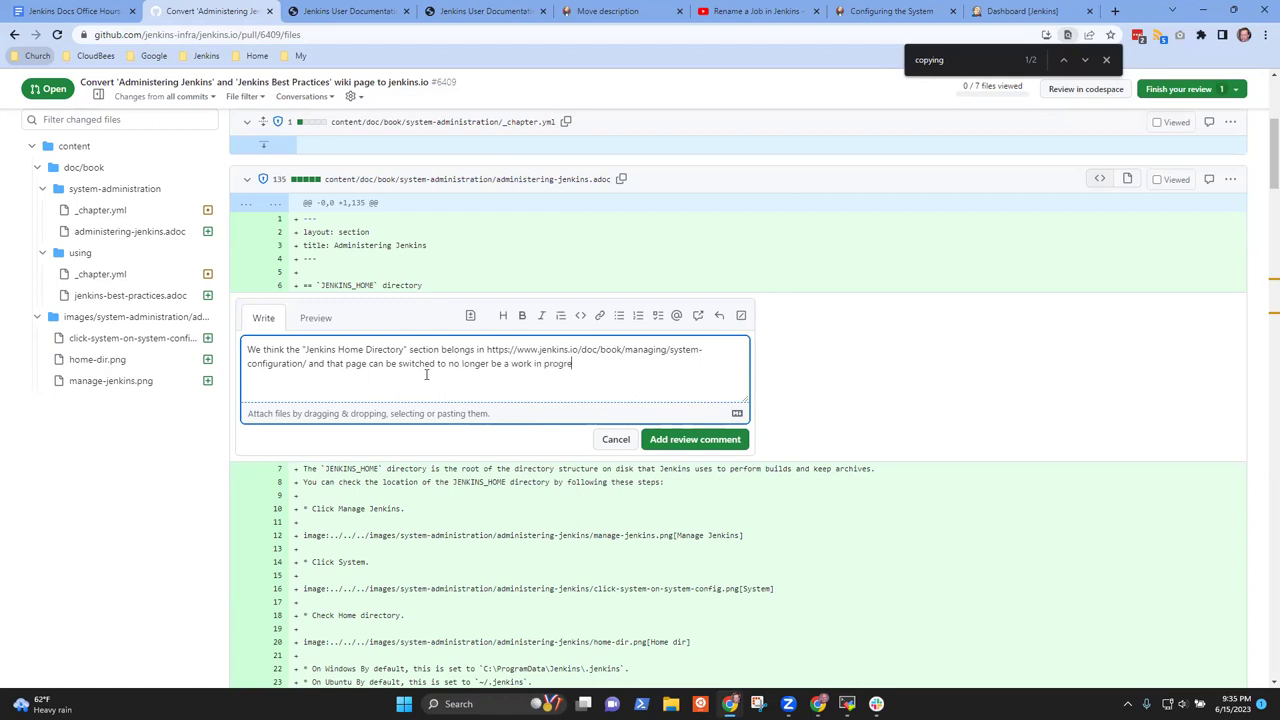
type("ss.")
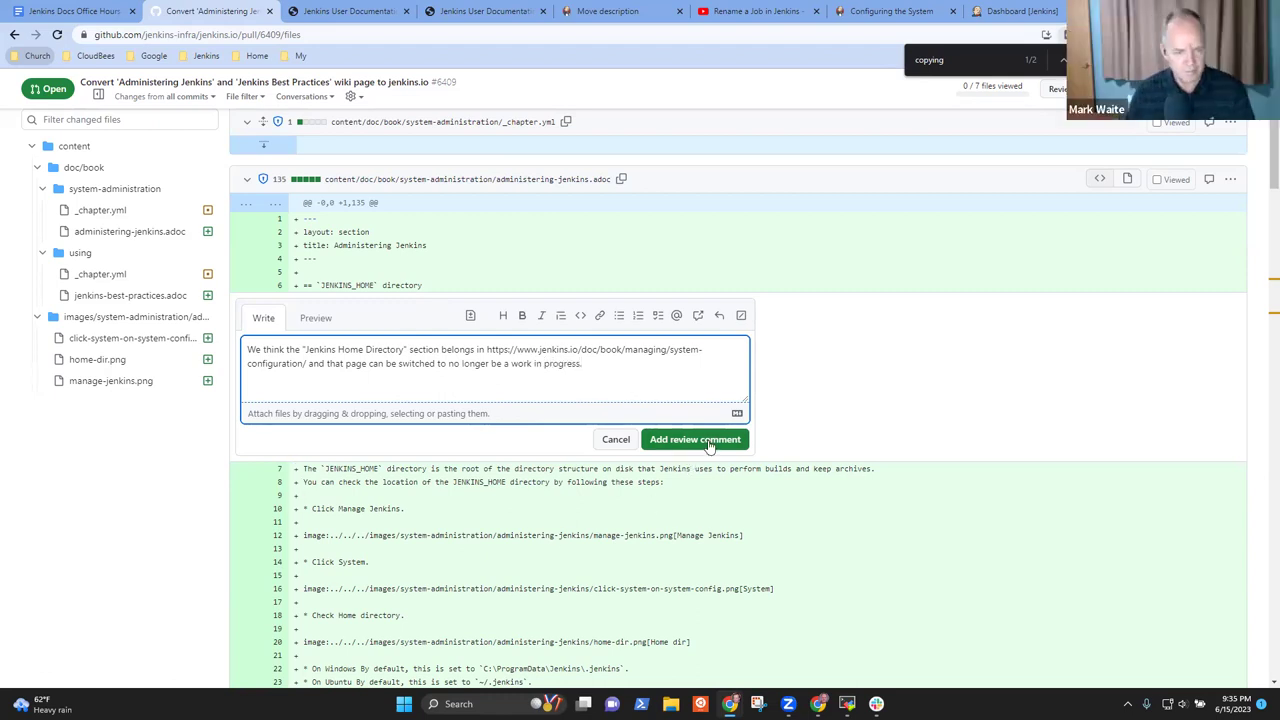
left_click(705, 441)
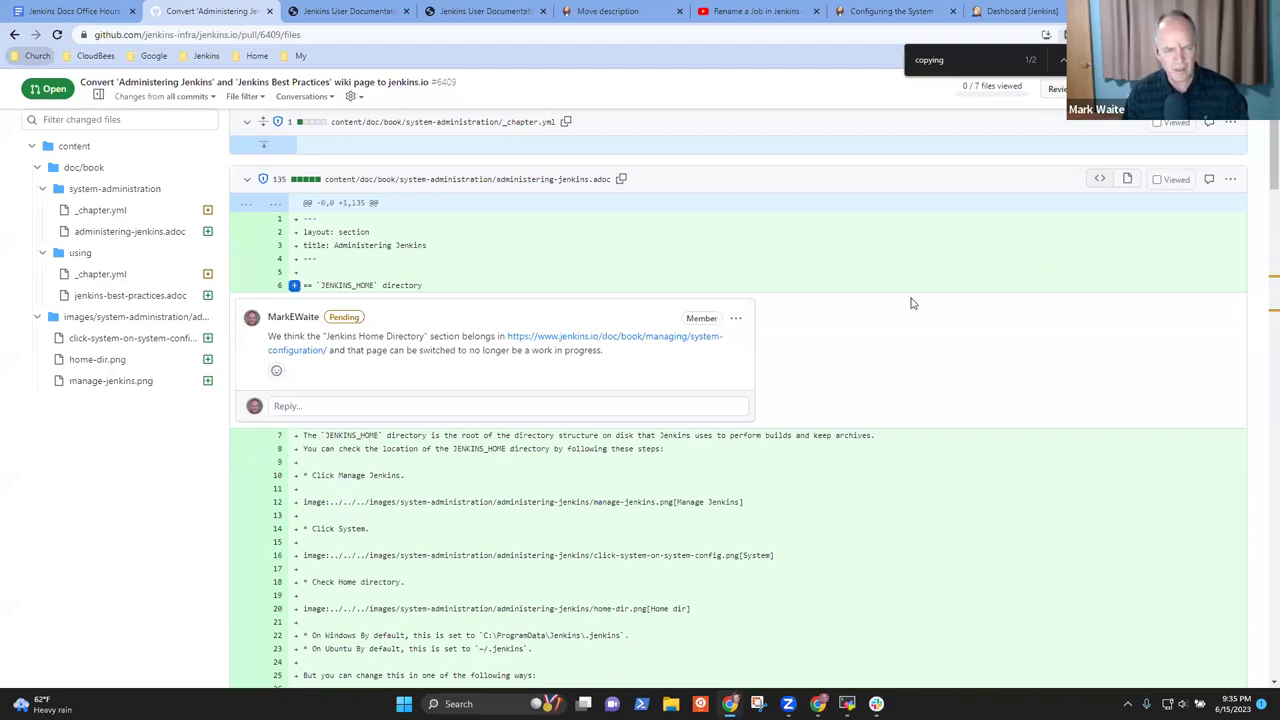
key("ctrl+f")
Find config.xml in the diff, stepping past lines 48 and 66 to the folder entry on line 75
type("conf")
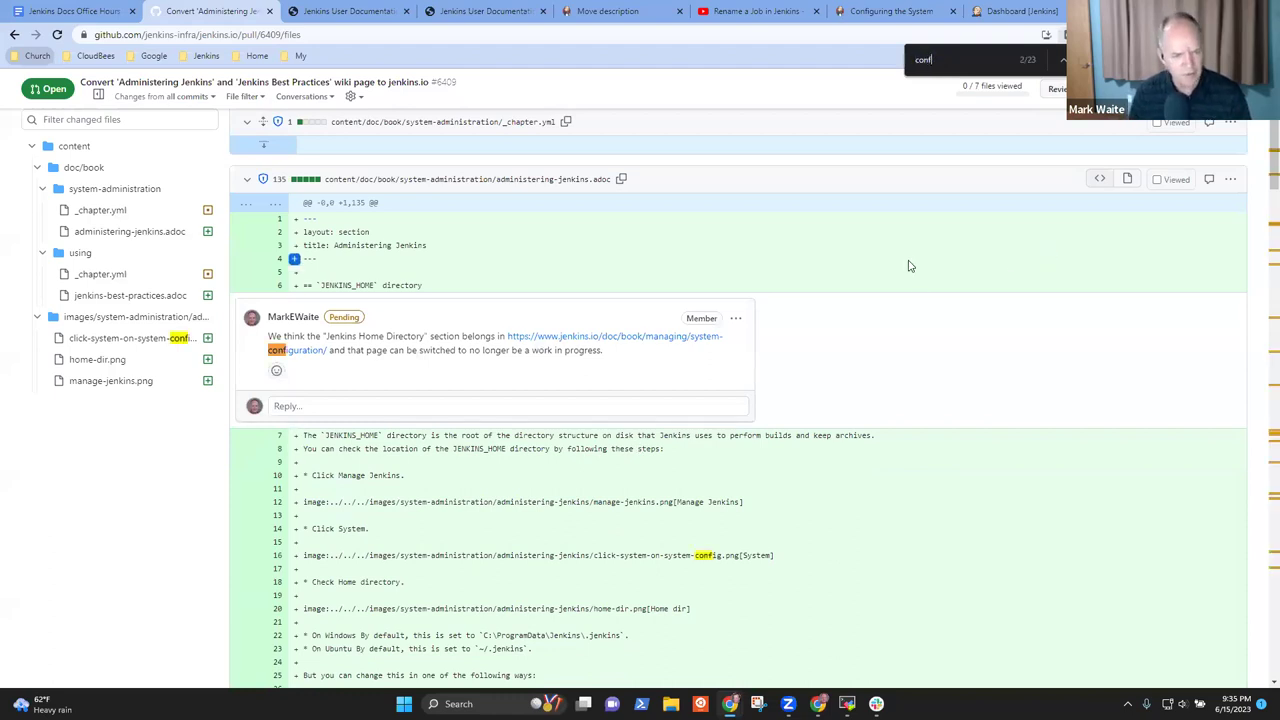
type("ig.exml")
key("BackSpace")
key("BackSpace")
type("xml")
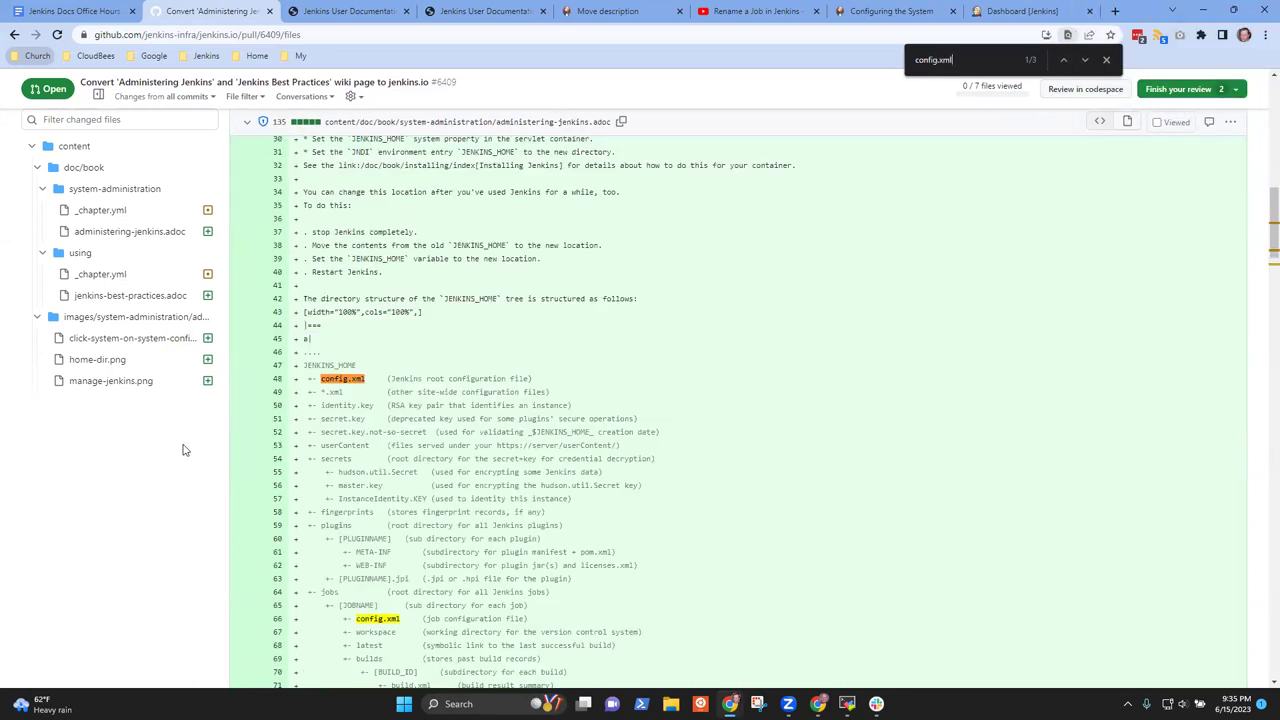
left_click_drag(548, 381, 263, 384)
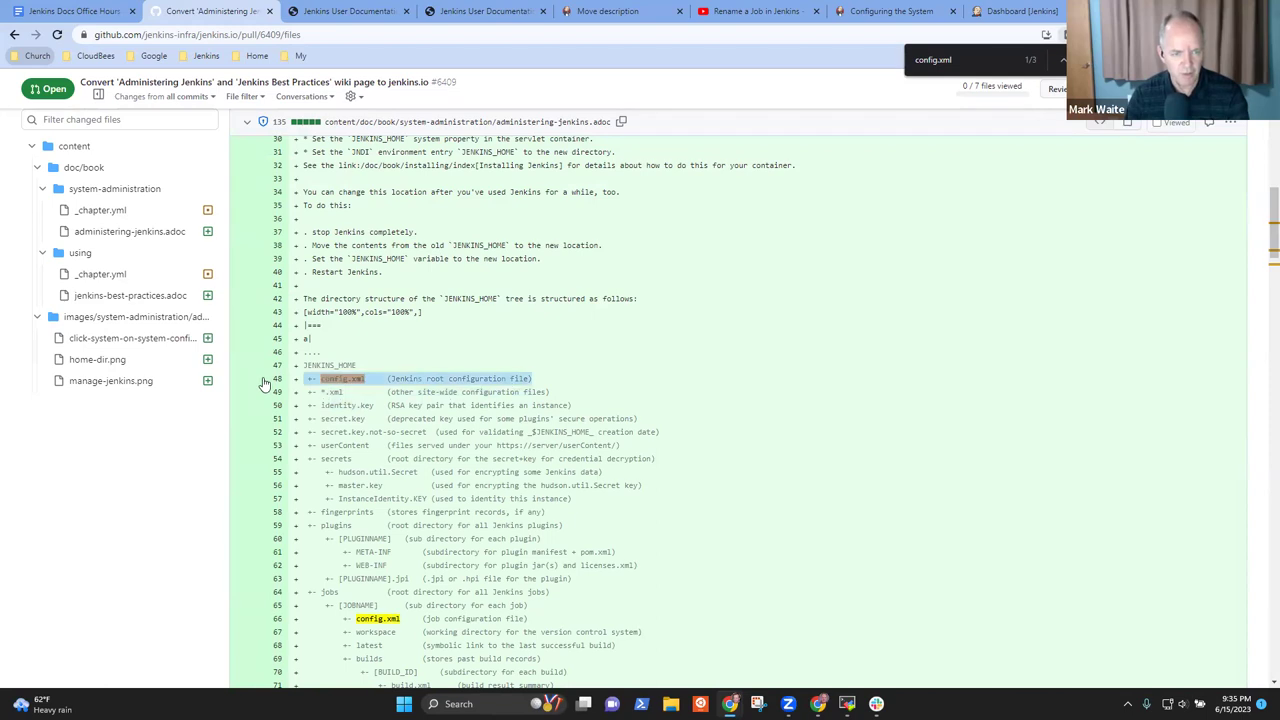
key("ctrl+g")
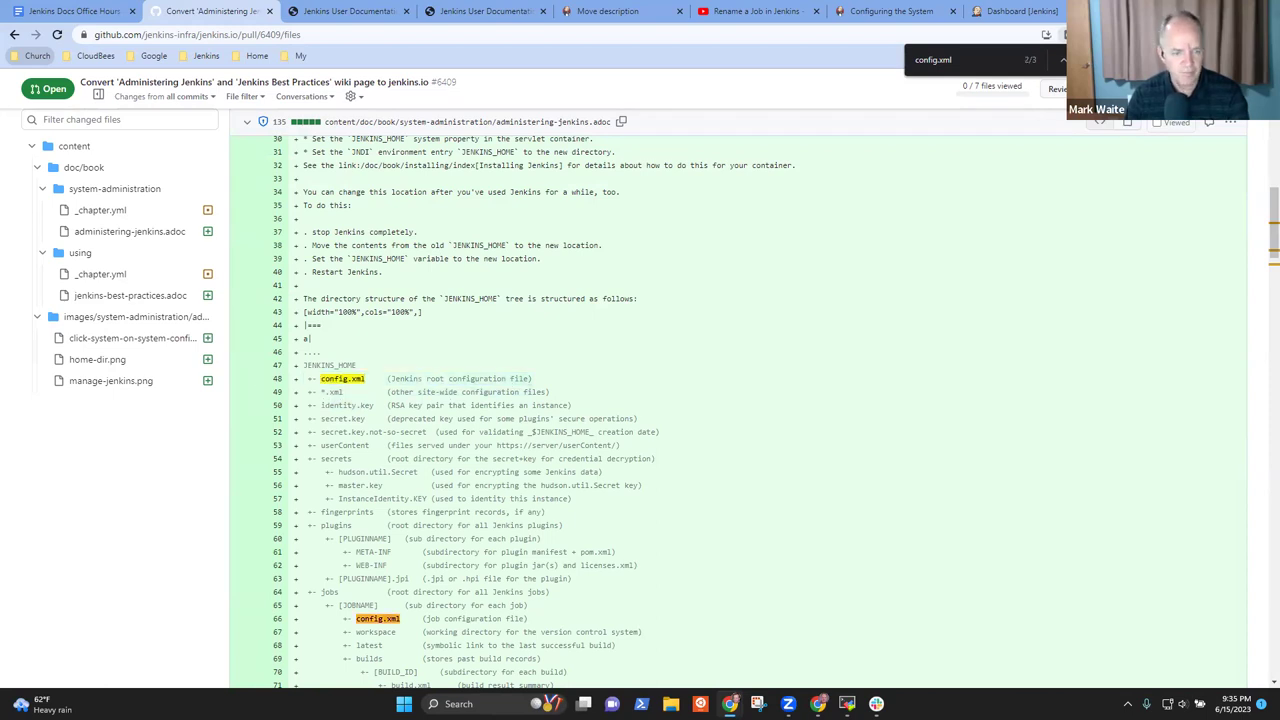
left_click_drag(527, 620, 358, 622)
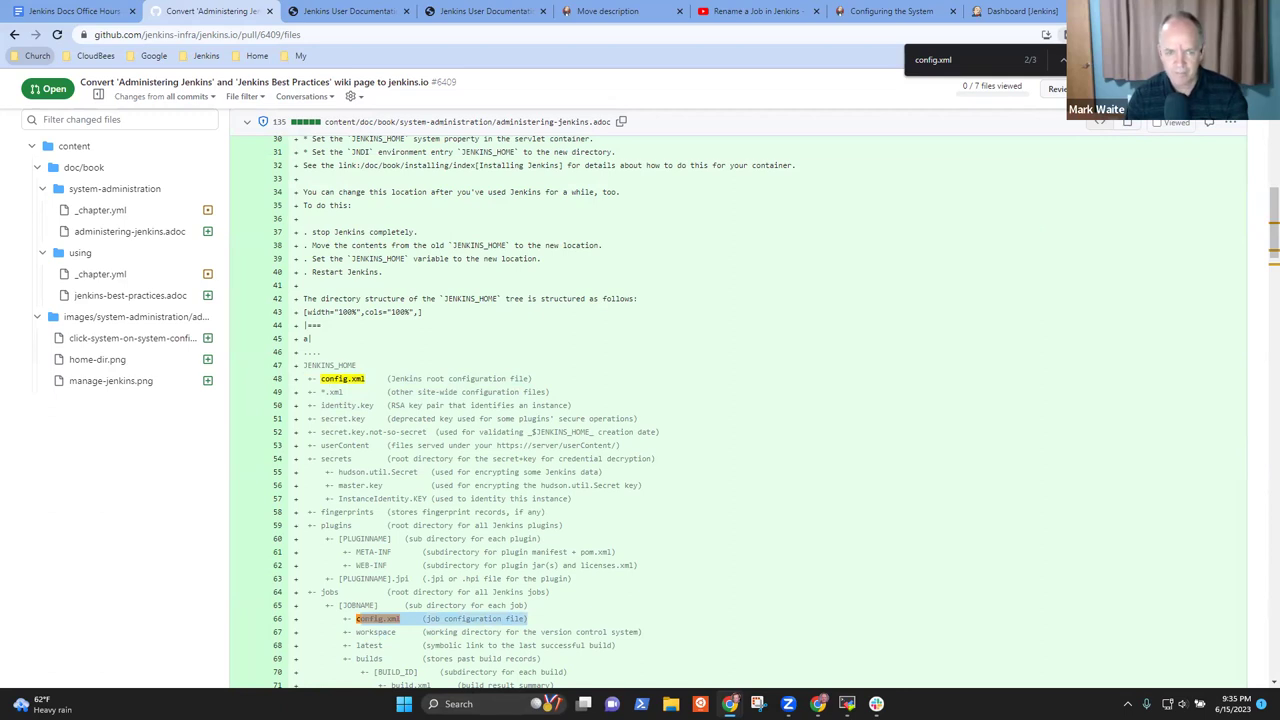
key("ctrl+g")
left_click_drag(545, 381, 354, 376)
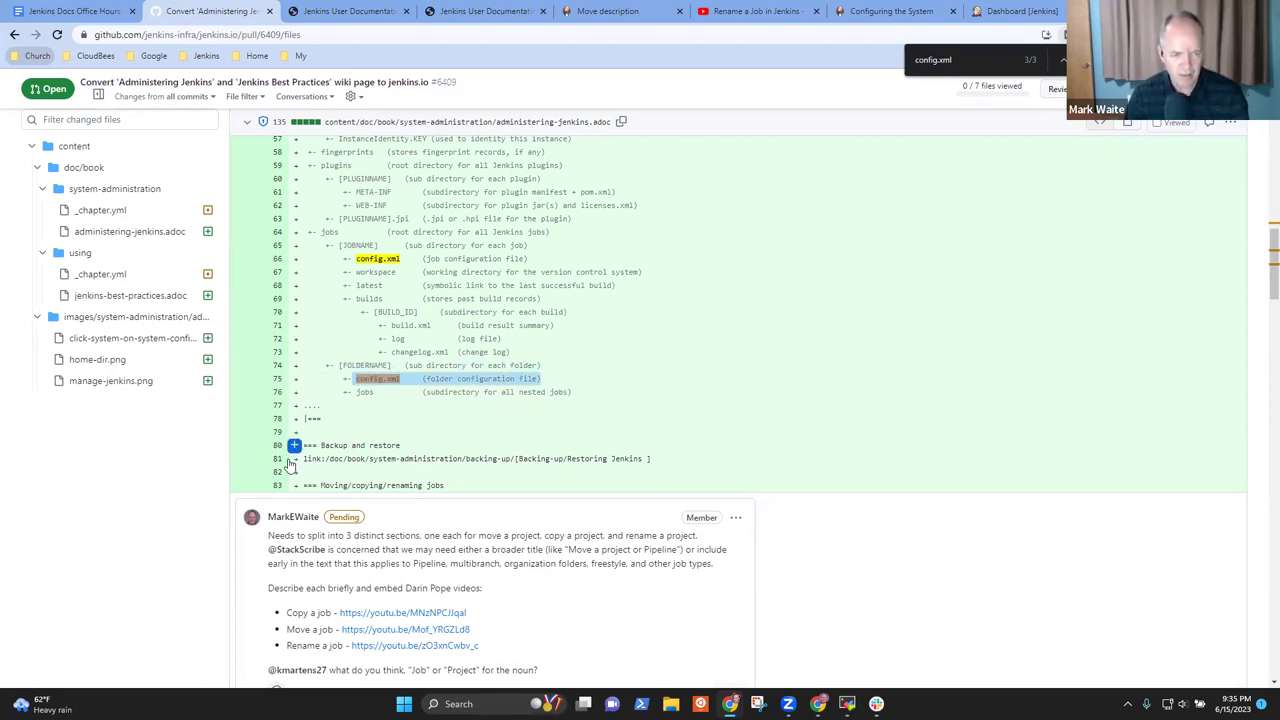
left_click_drag(294, 445, 300, 470)
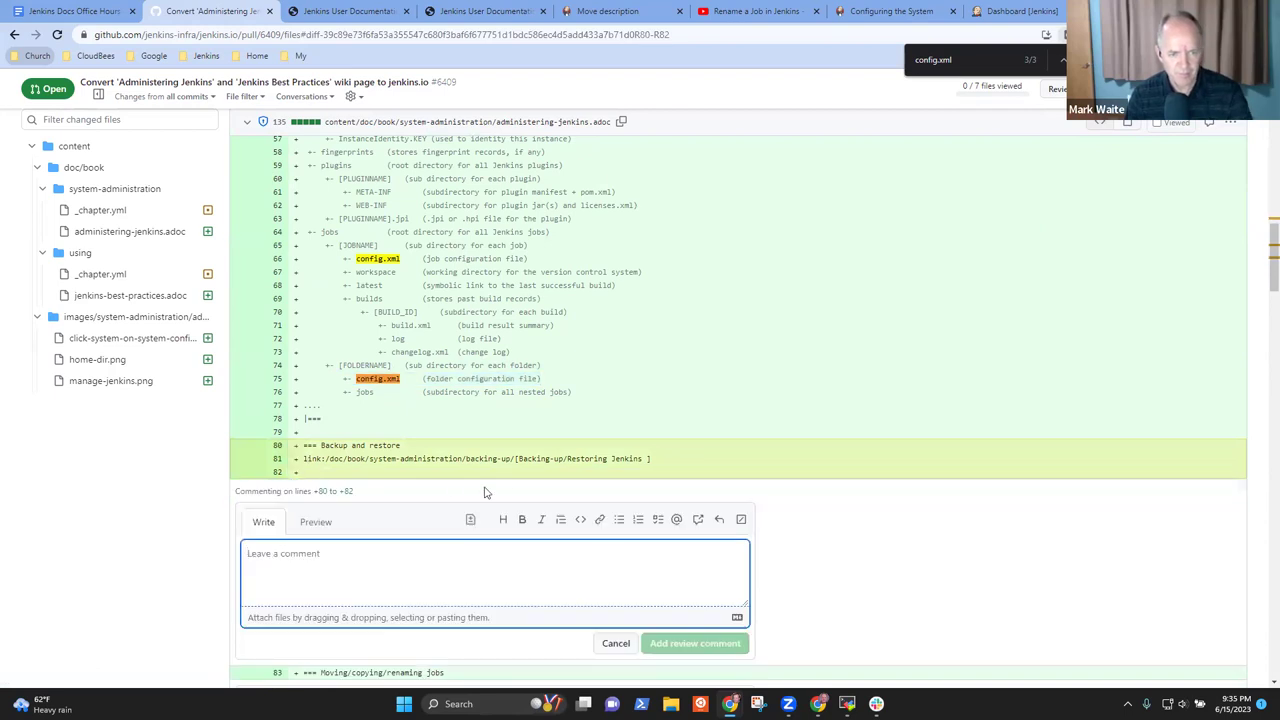
Add a pending suggestion deleting the Backup and restore lines 80–82 as already well covered
left_click(470, 520)
key("Up")
key("Up")
key("Up")
key("Up")
type("The")
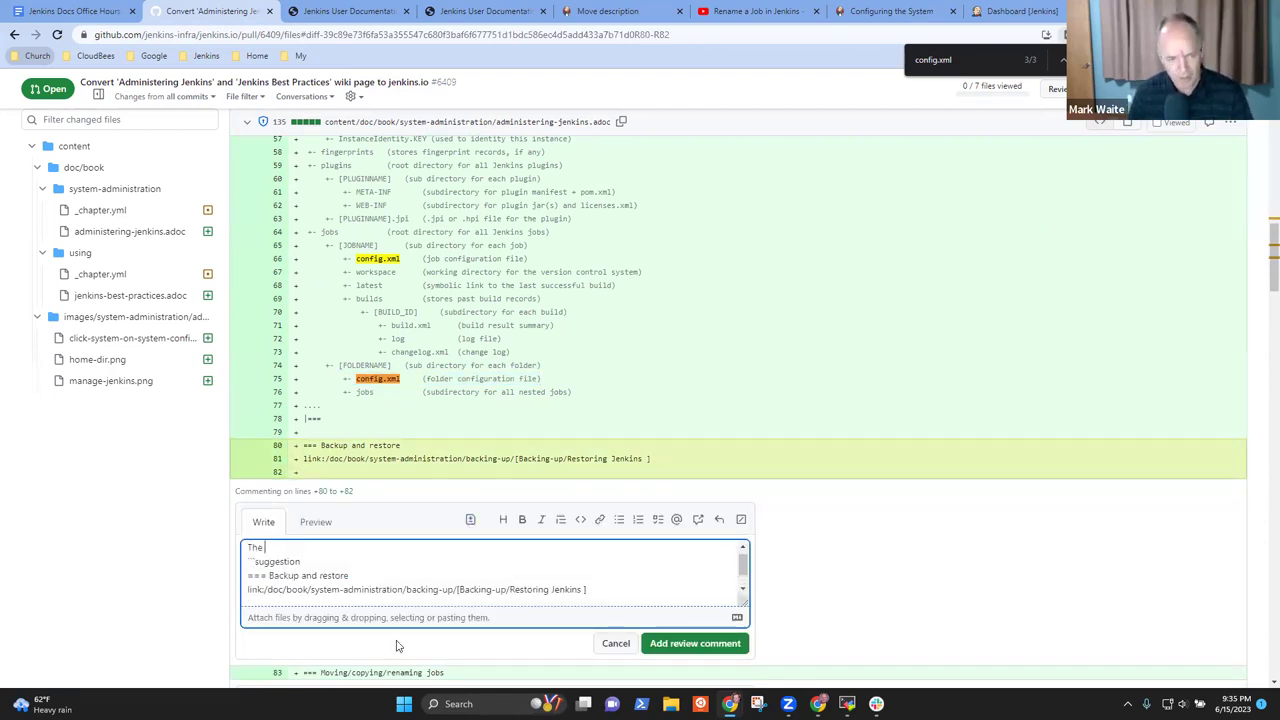
type(" backup and res")
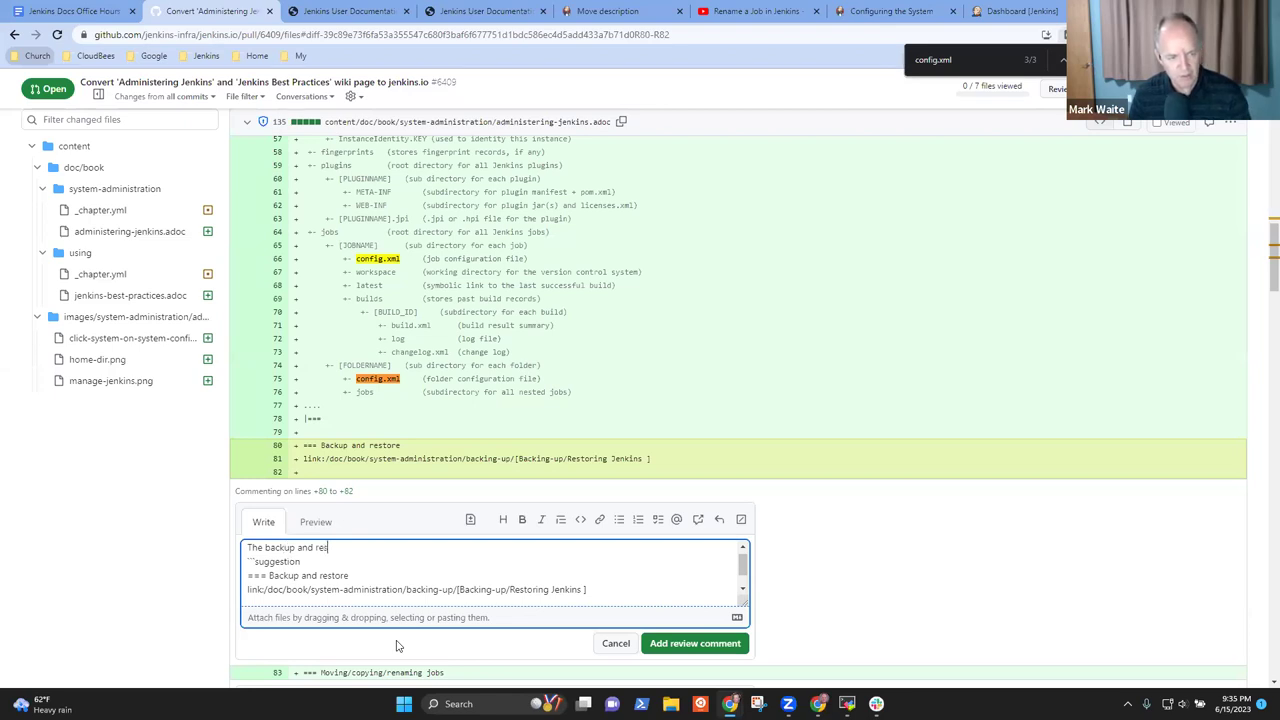
type("tore sec")
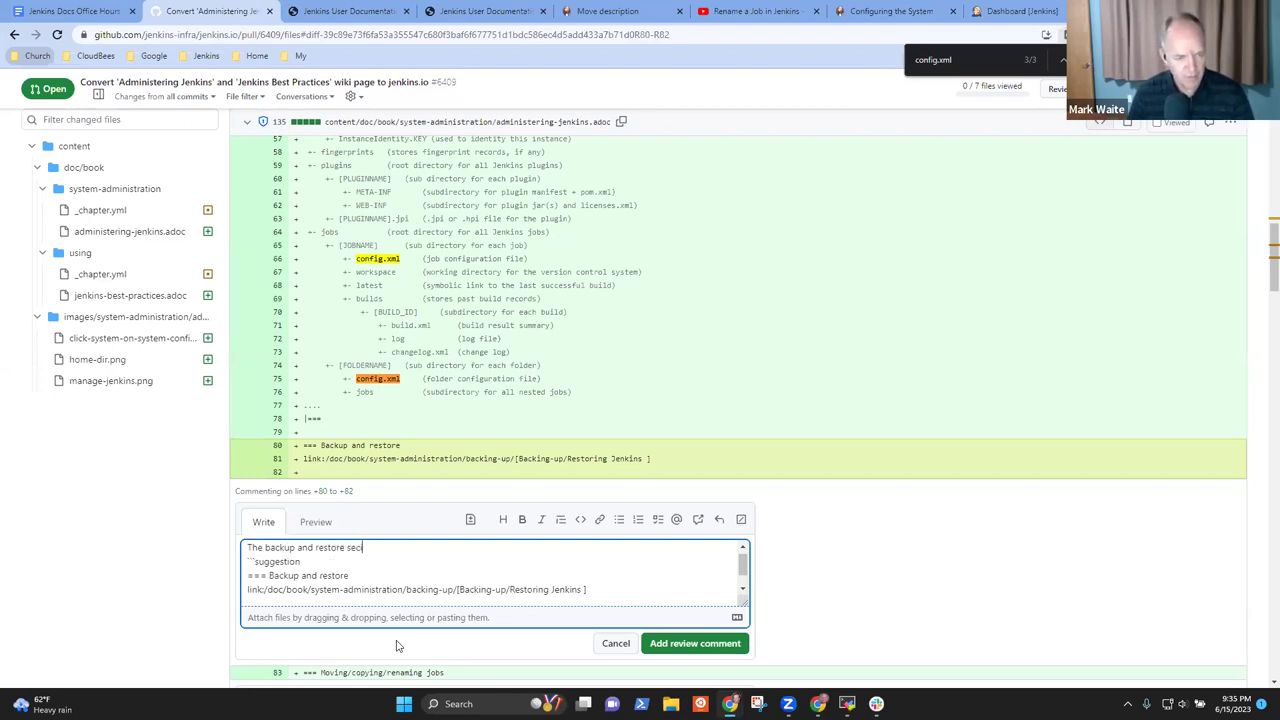
type("tion is already well covered.  Delete")
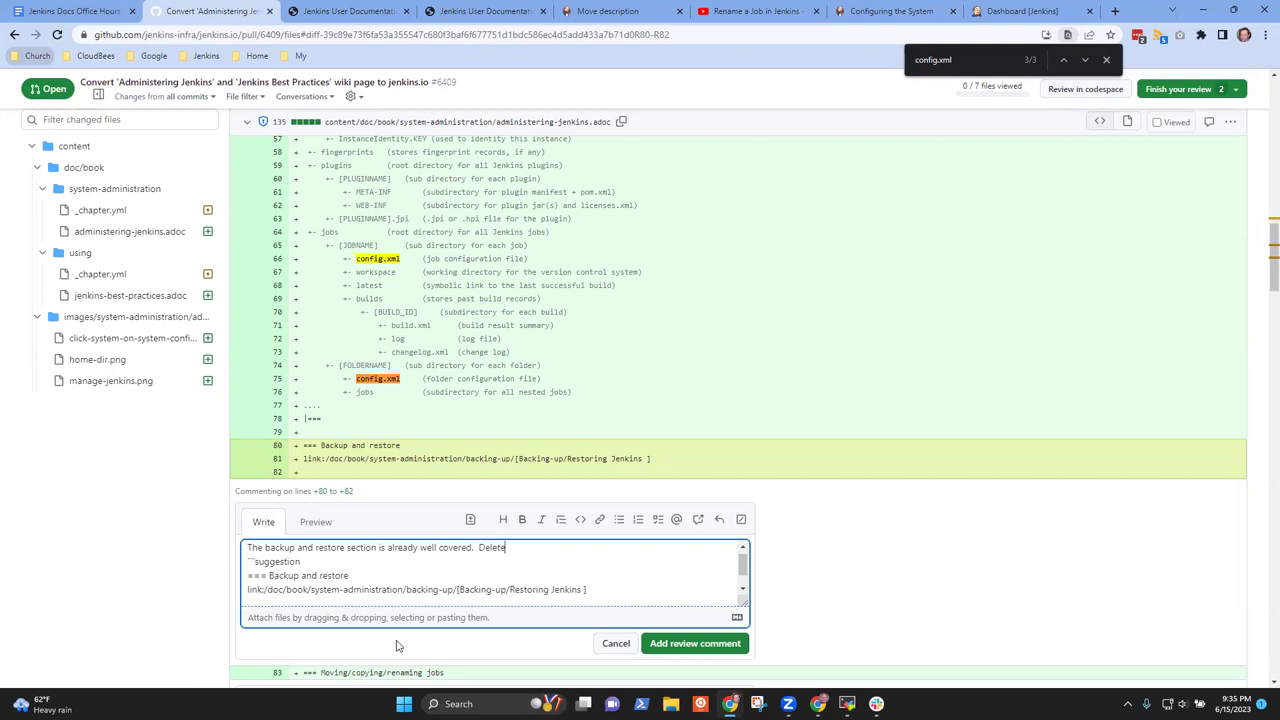
type(" from this pull request")
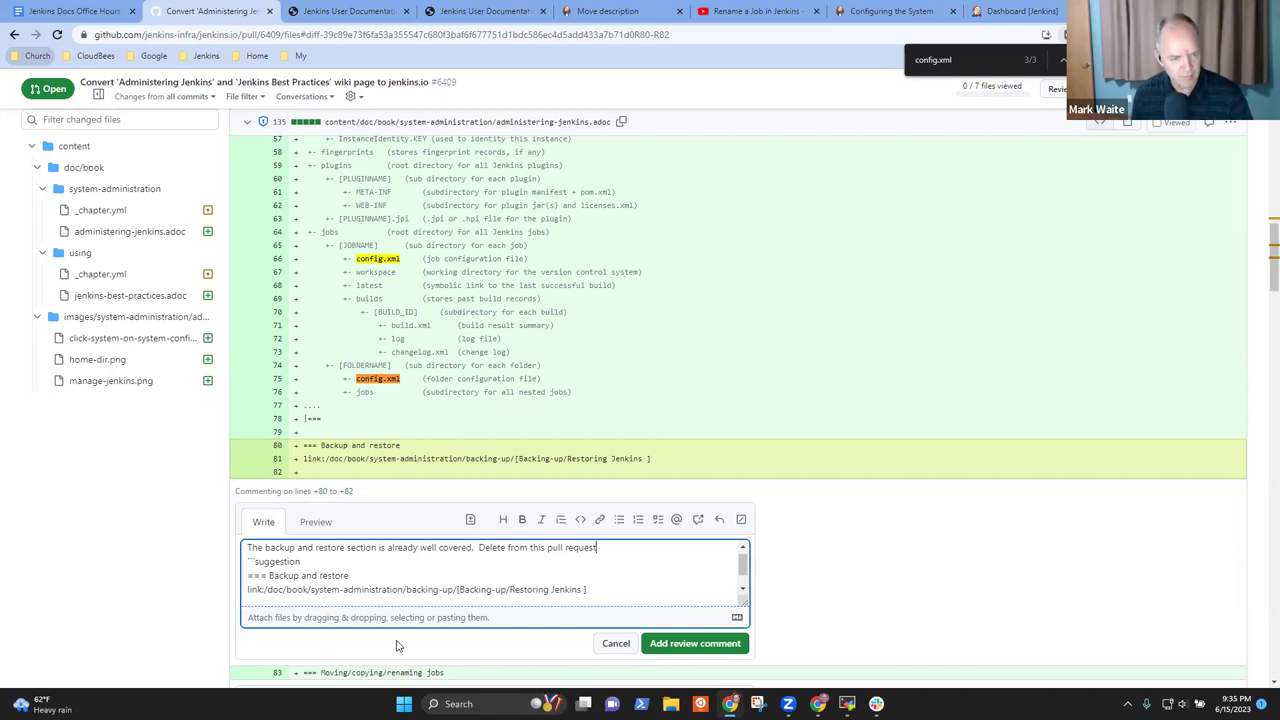
key("shift+Down")
key("shift+Down")
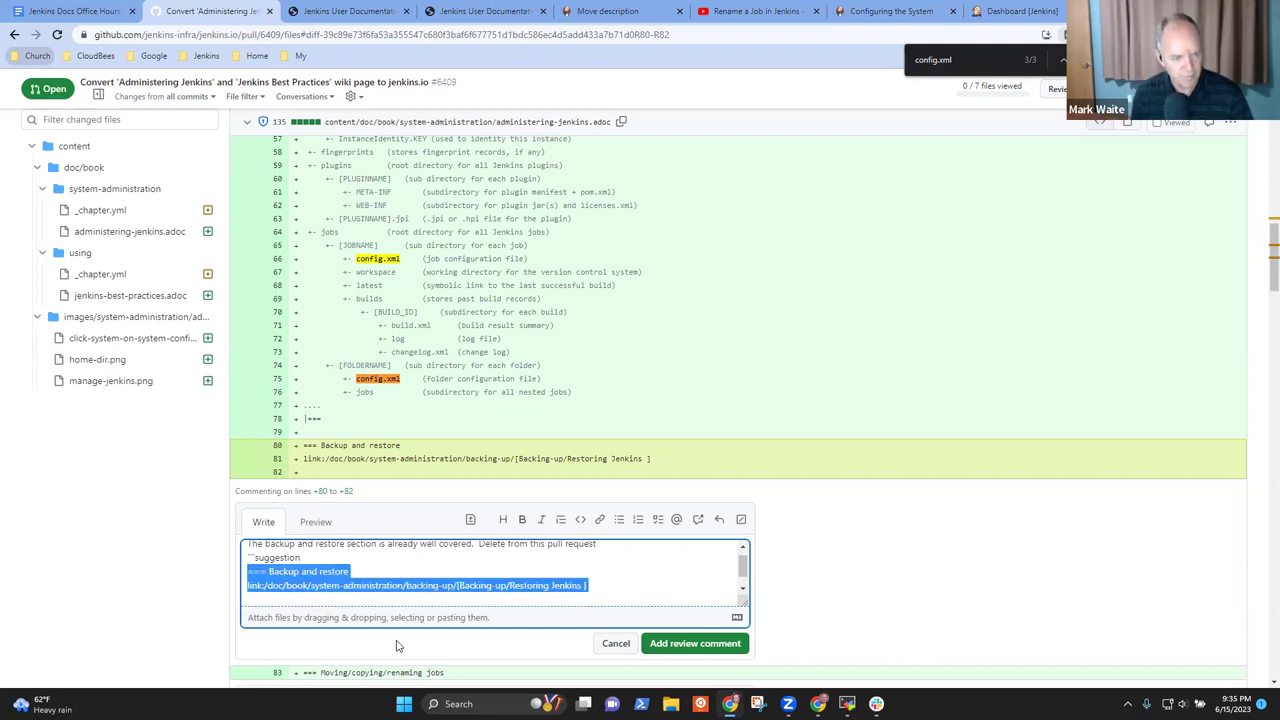
key("BackSpace")
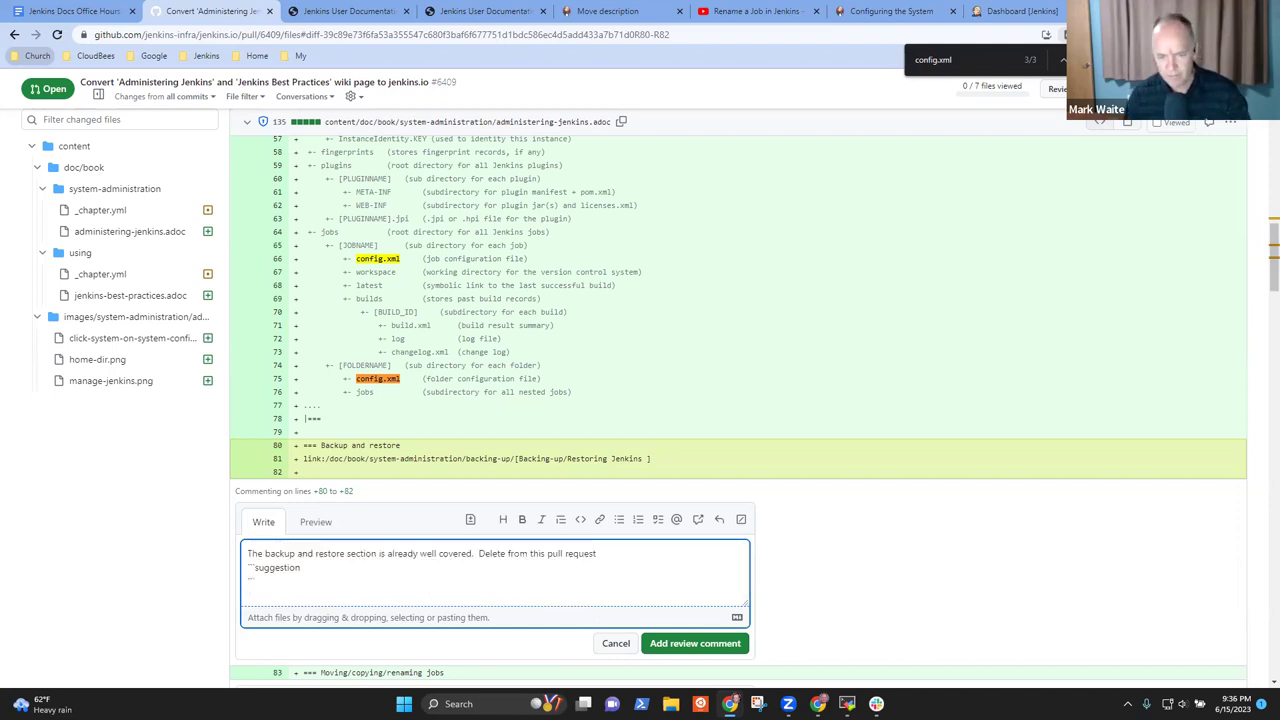
left_click(679, 645)
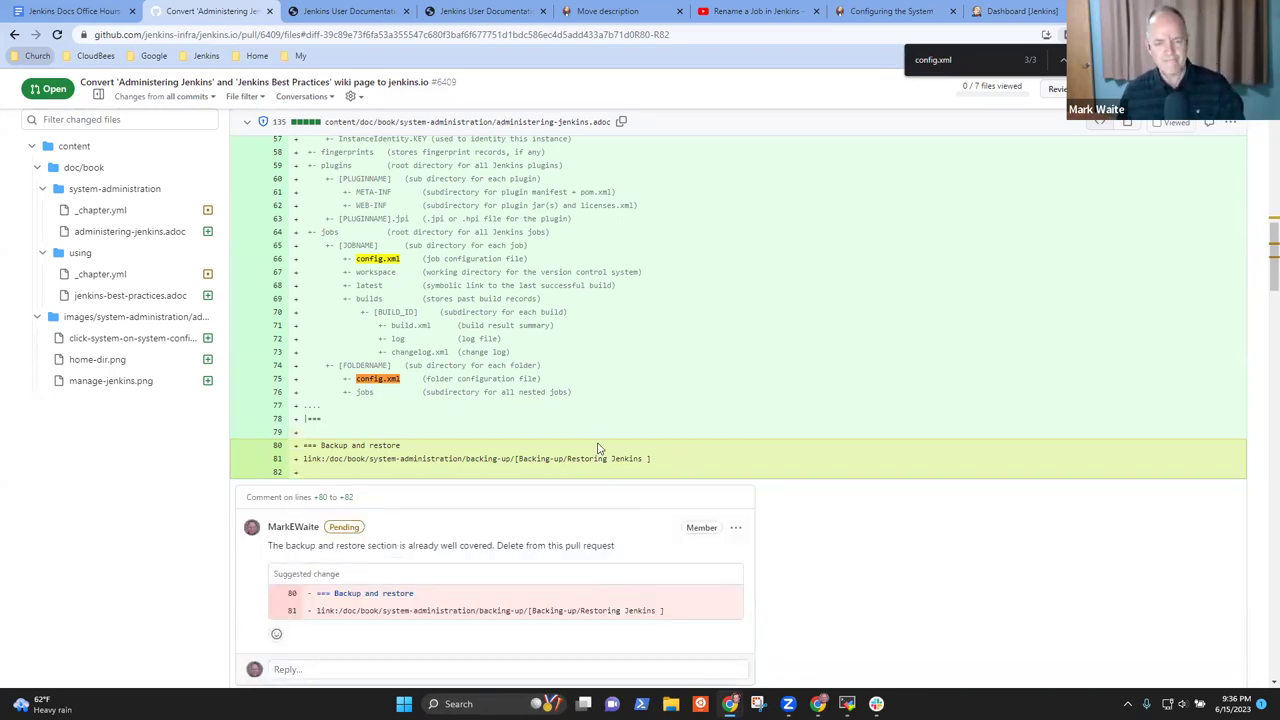
scroll(1000, 404, "down", 3)
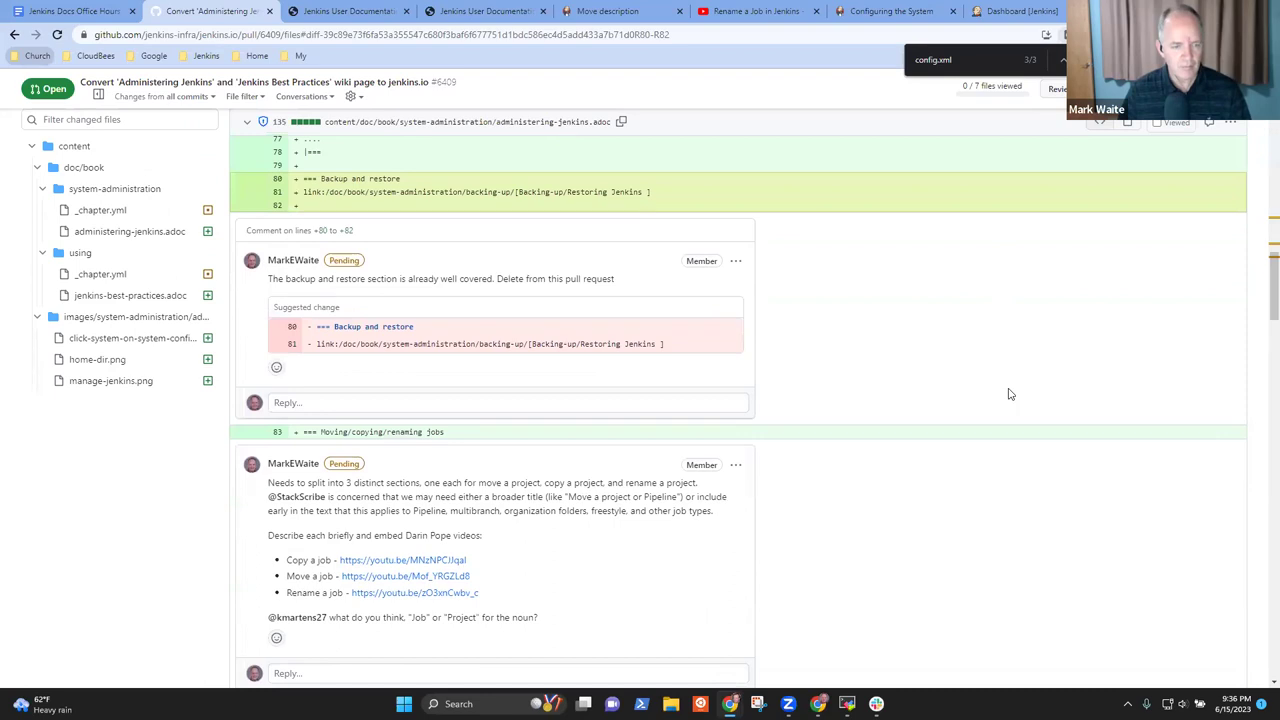
scroll(937, 373, "up", 3)
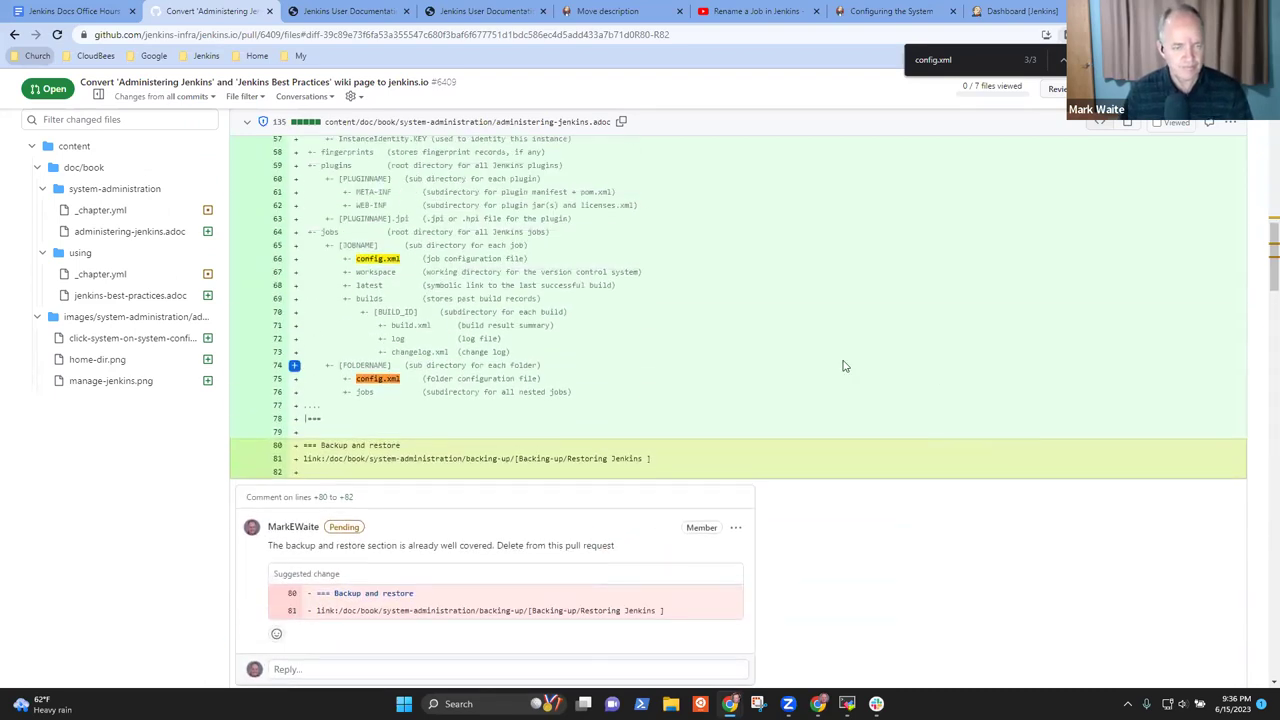
scroll(829, 357, "up", 6)
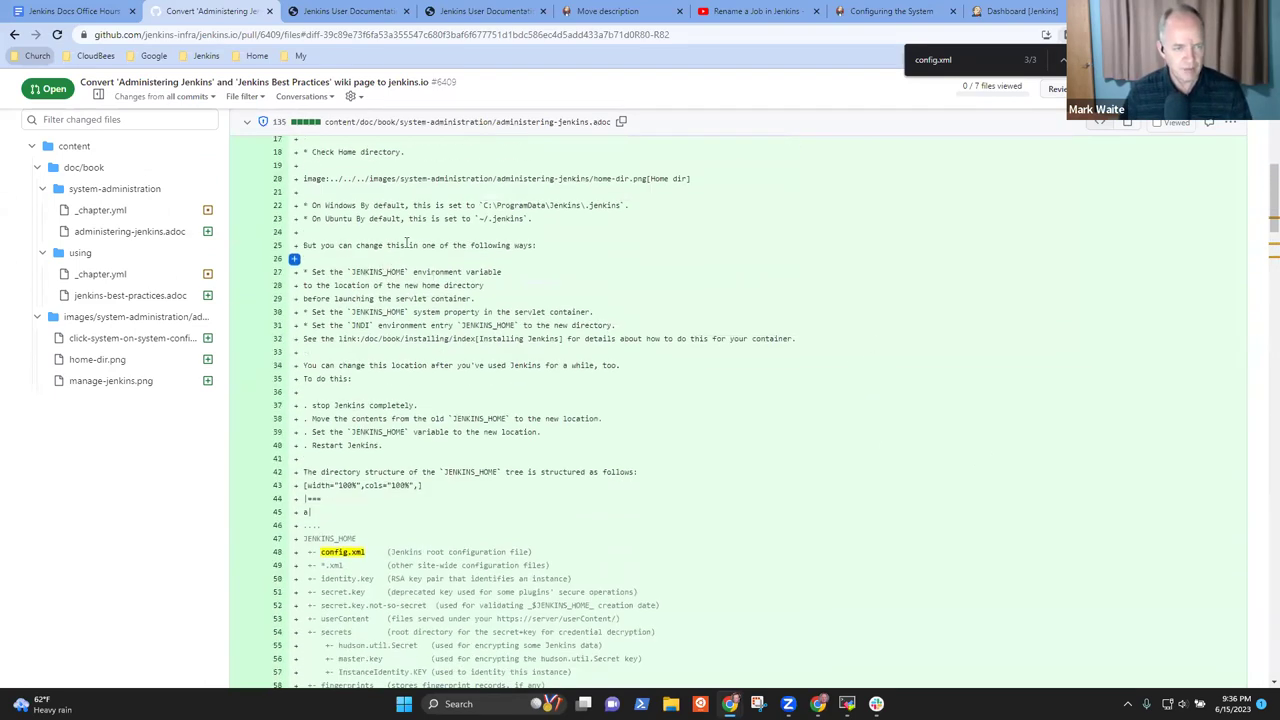
scroll(463, 313, "down", 10)
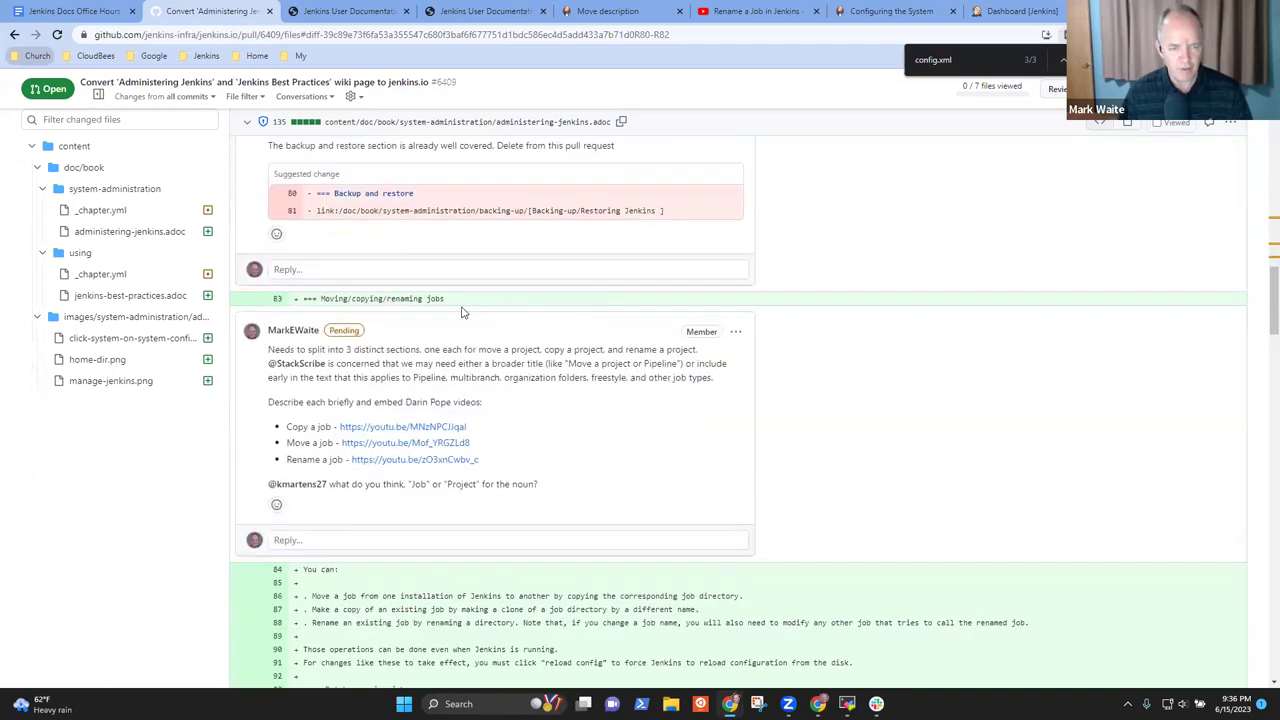
scroll(598, 360, "down", 2)
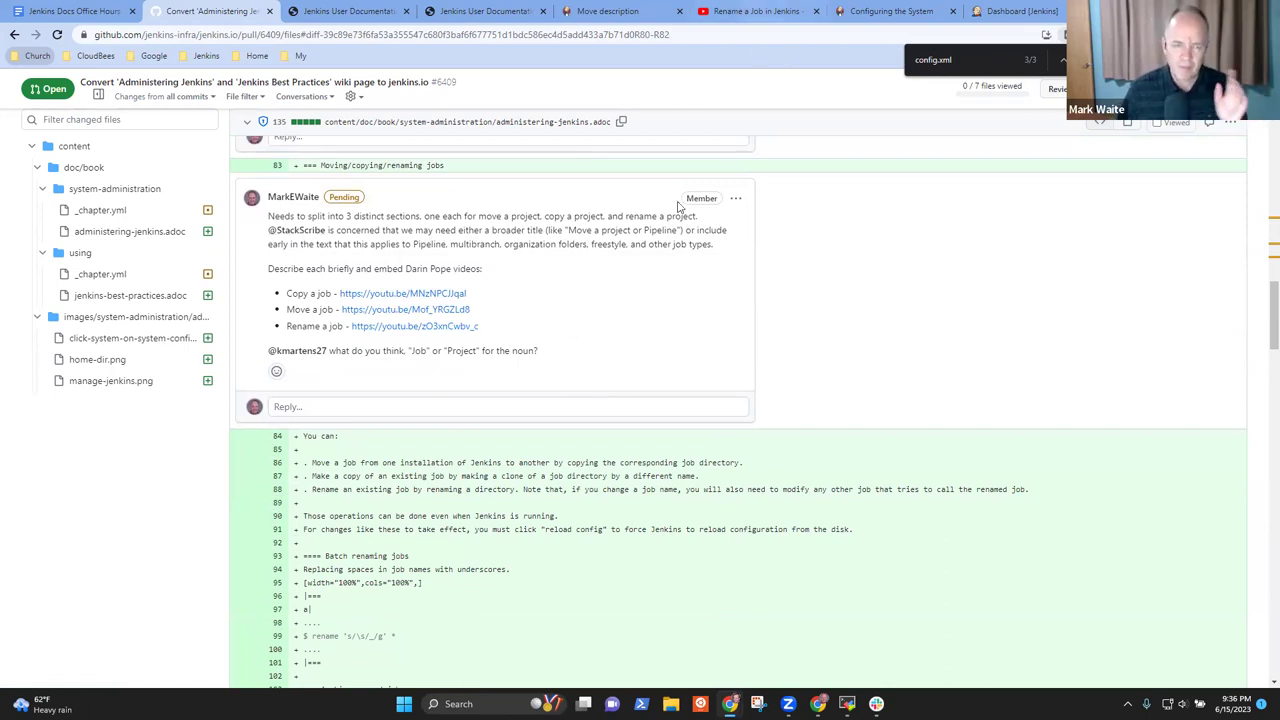
Edit the pending jobs comment to open with 'We think this is best done as a new page under'
left_click(736, 200)
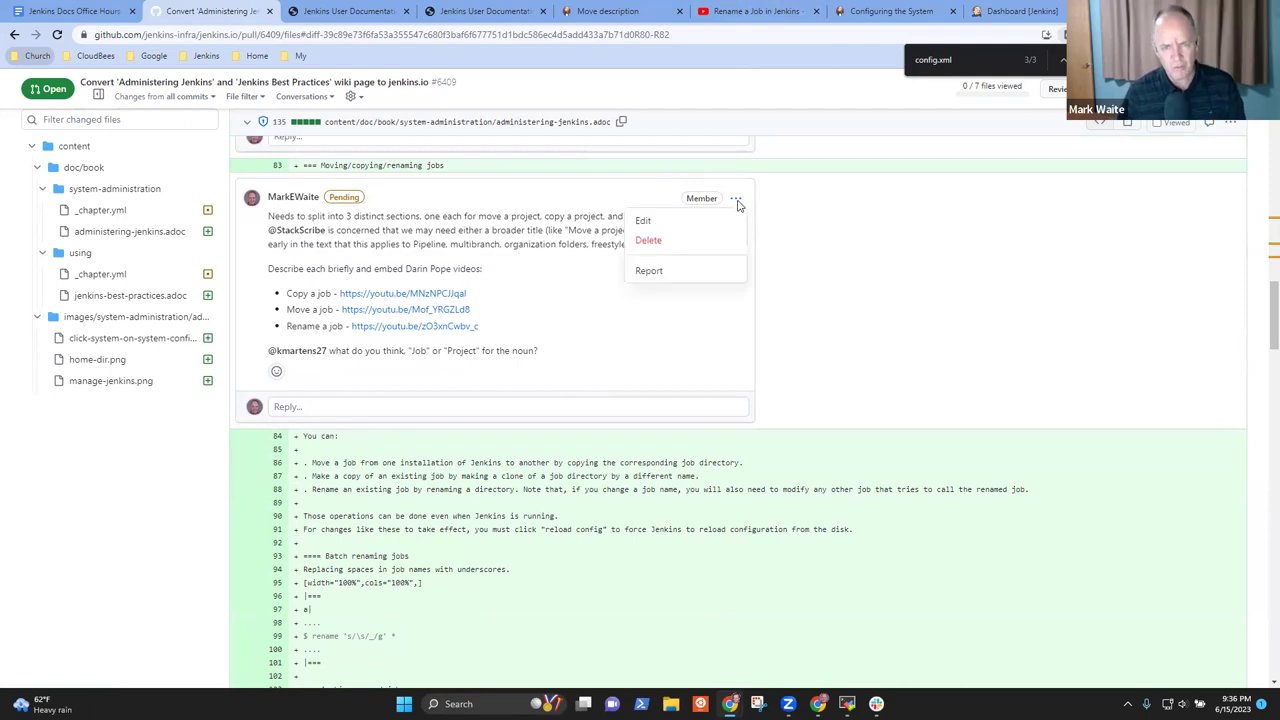
left_click(645, 222)
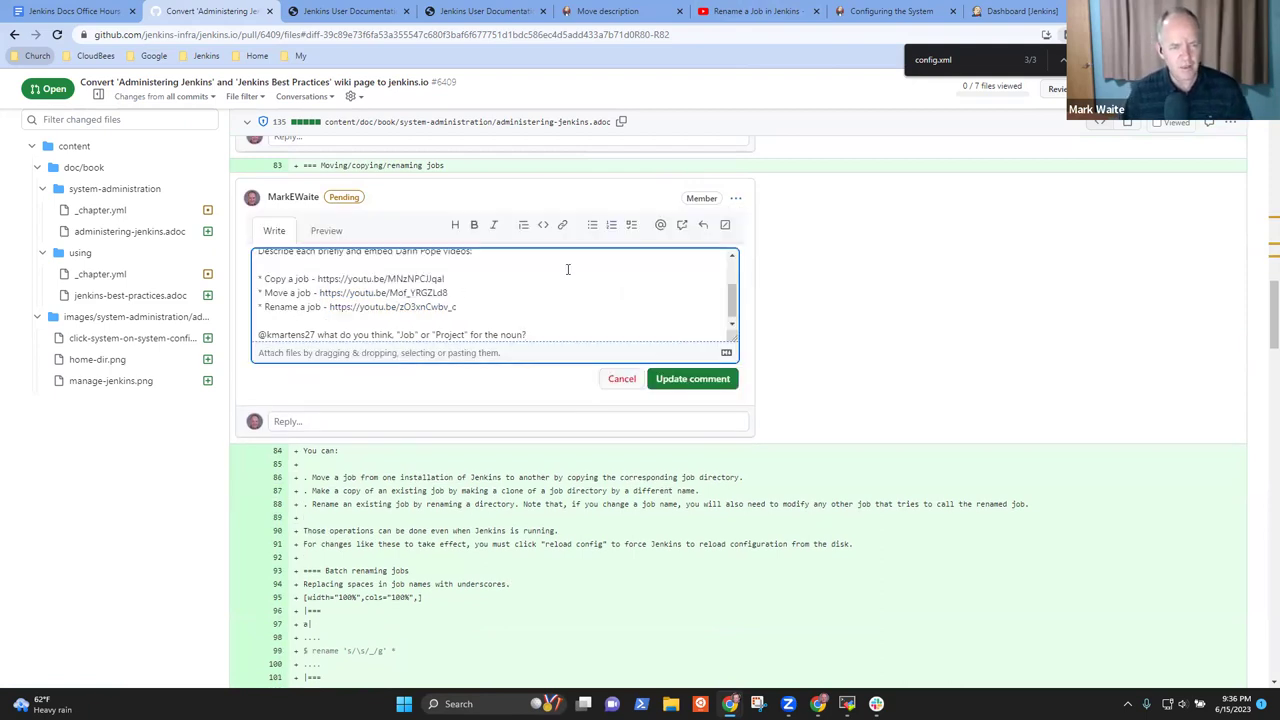
scroll(563, 301, "up", 2)
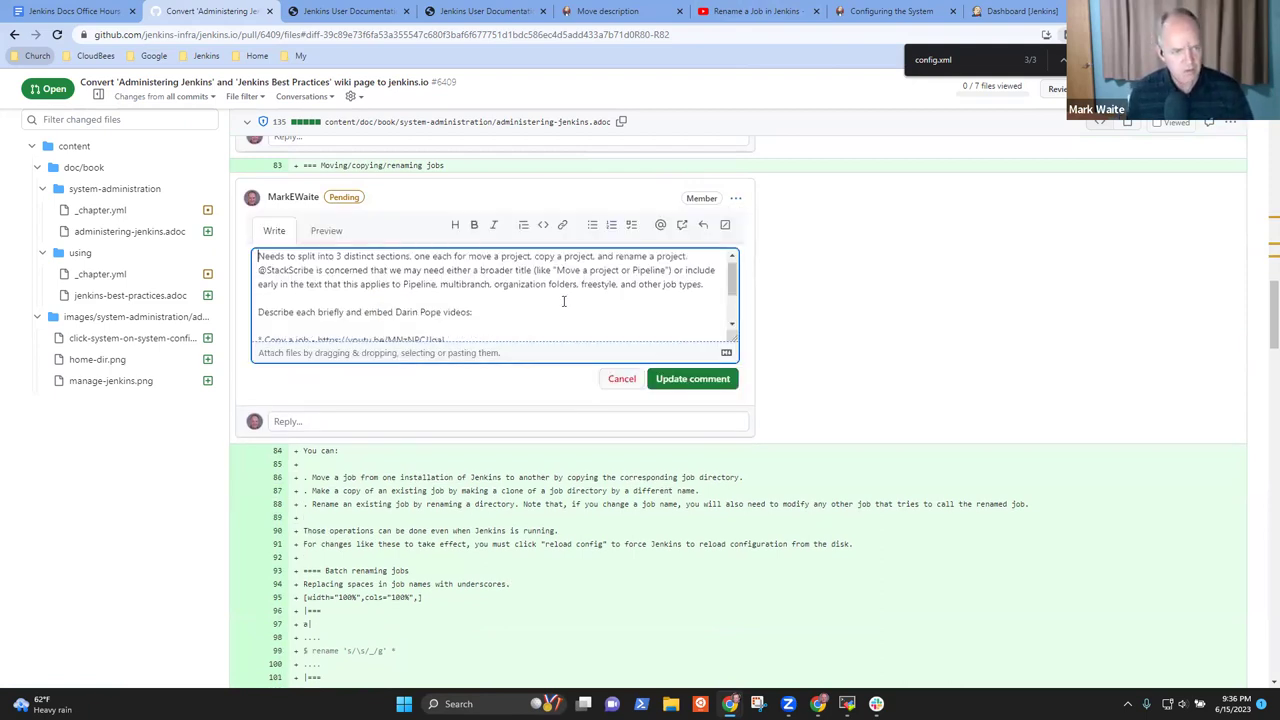
type("We think this ")
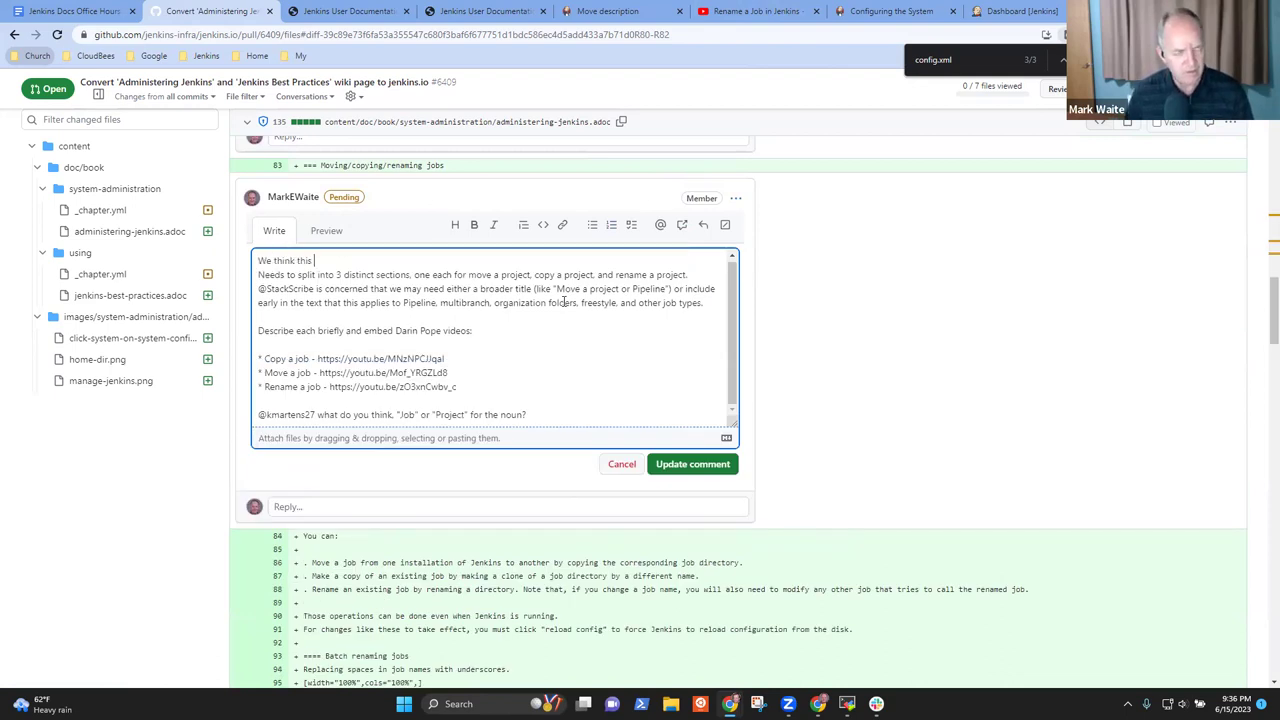
type("is best ")
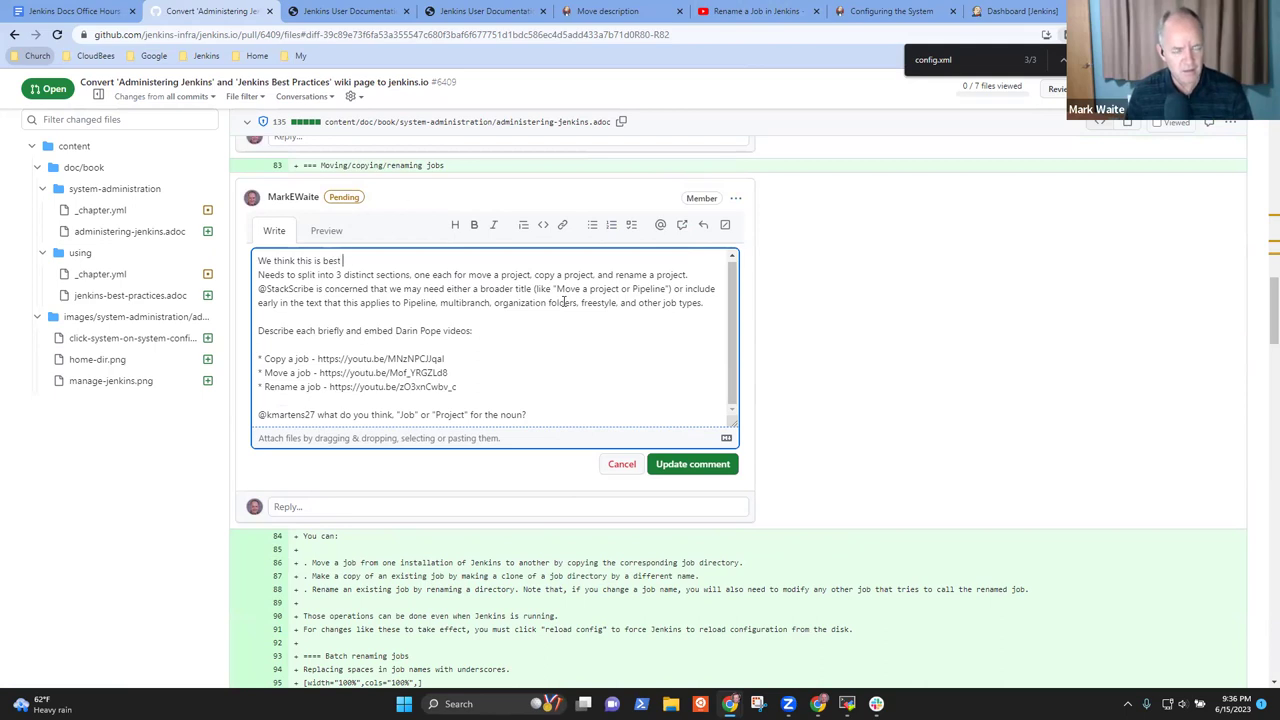
type("done as a new ")
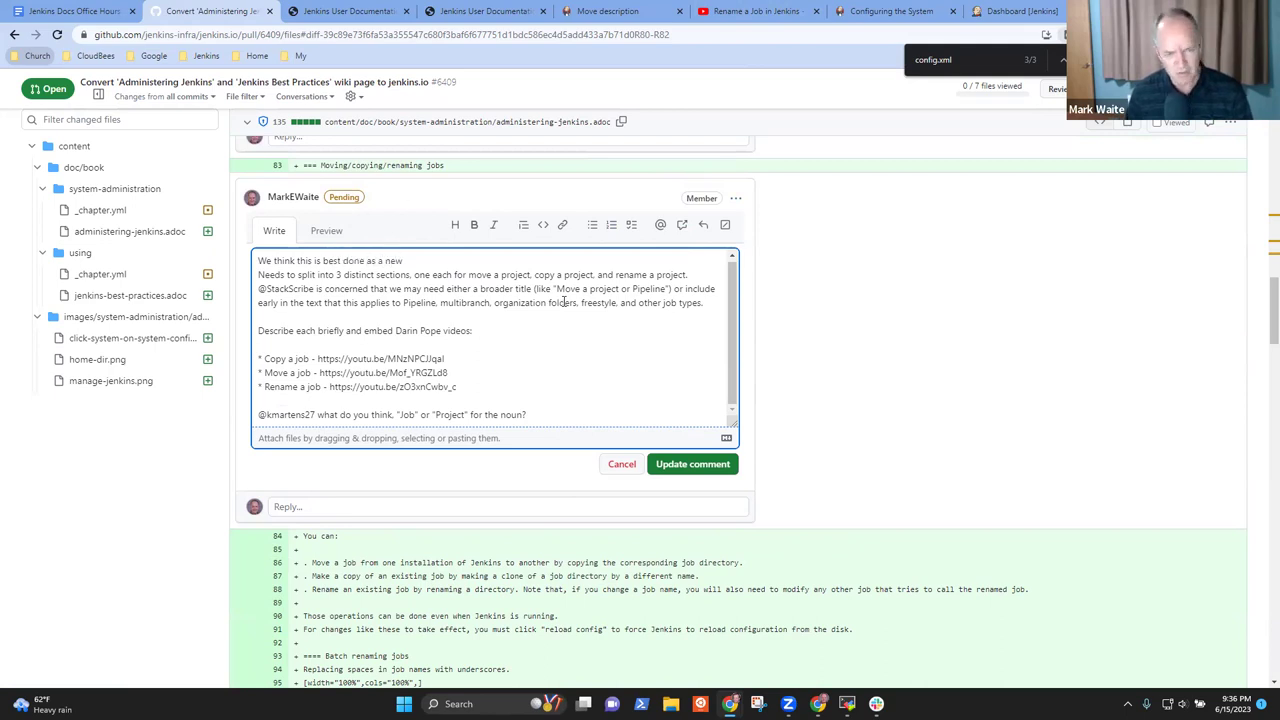
type("page in")
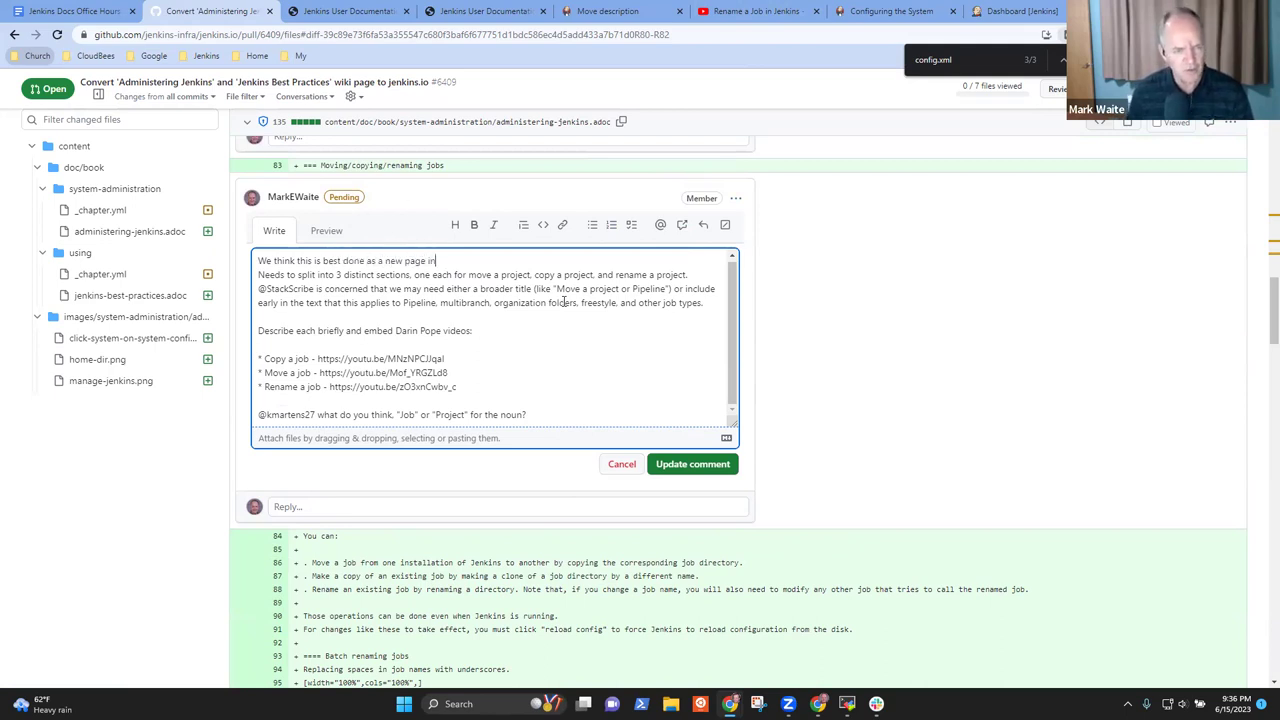
key("BackSpace")
key("BackSpace")
type("under")
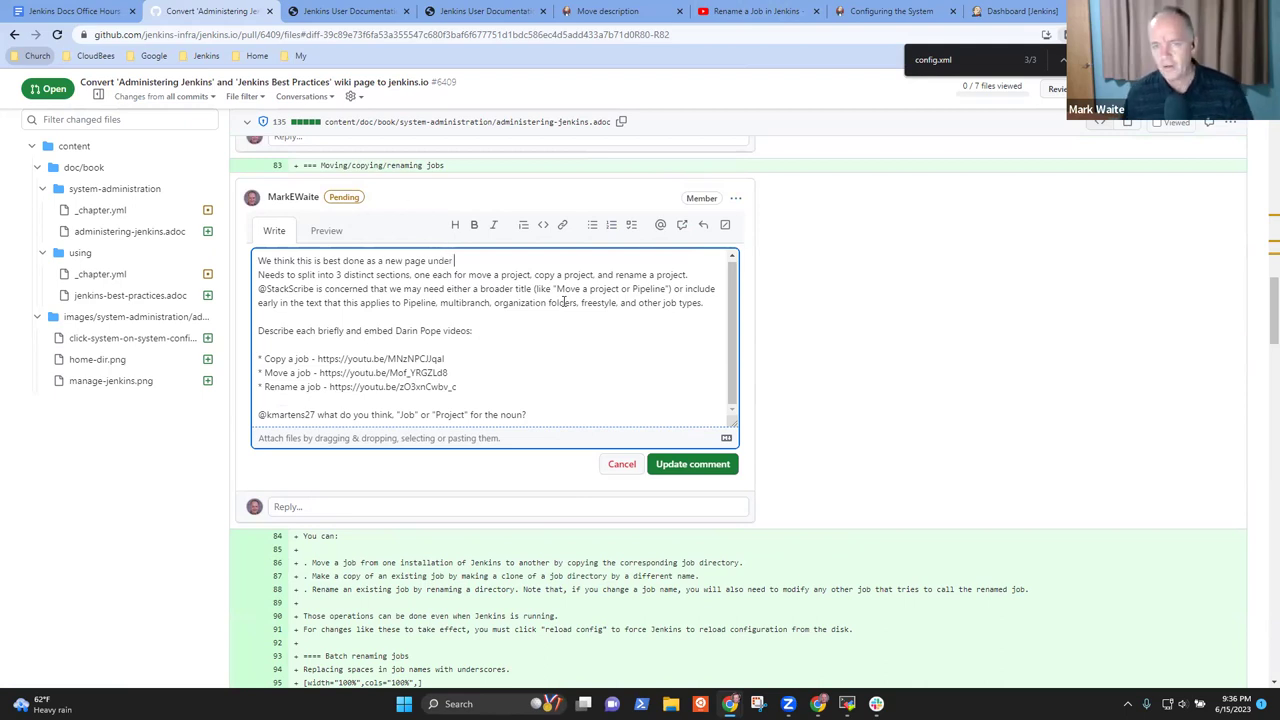
left_click(940, 14)
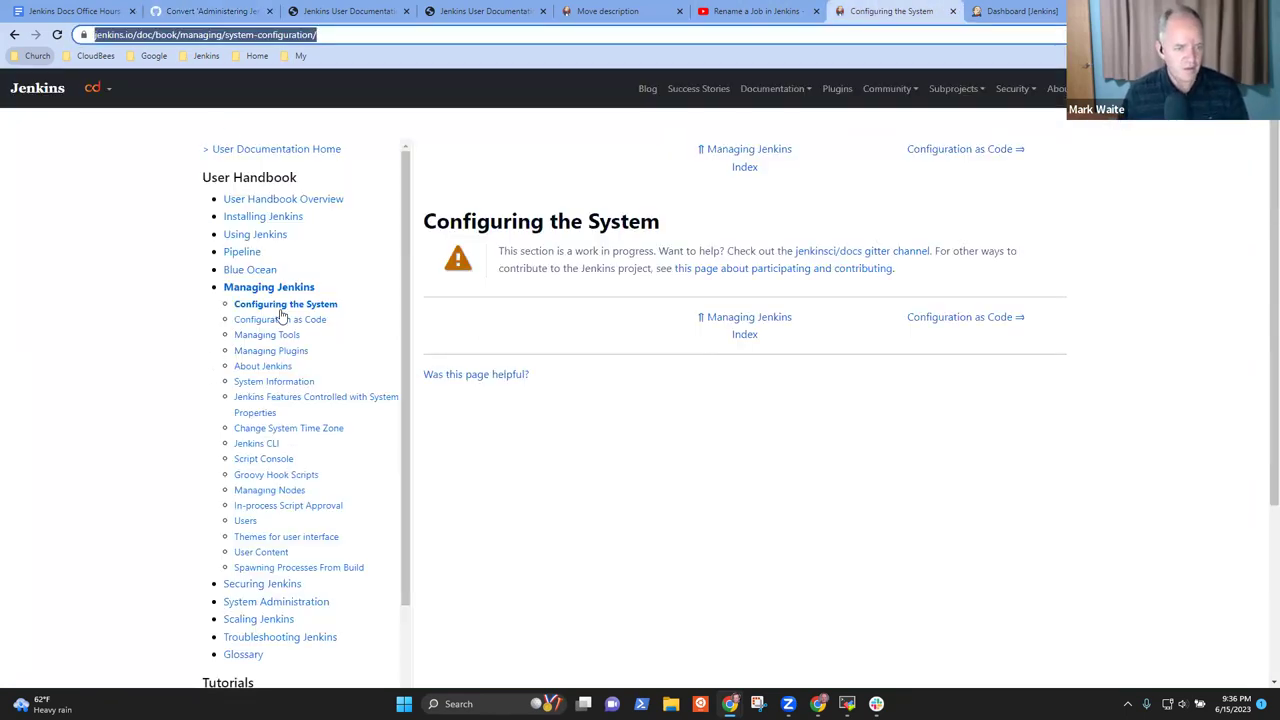
Open the Using Jenkins chapter from the jenkins.io User Handbook sidebar
left_click(247, 240)
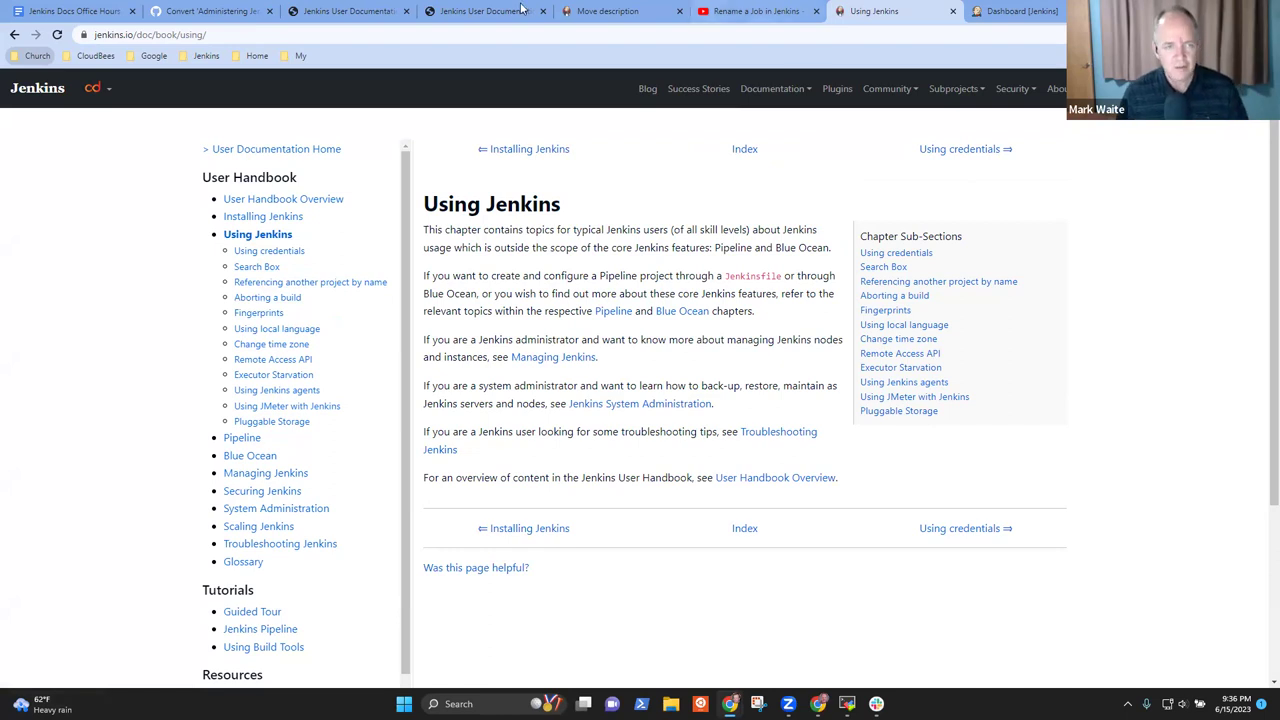
Finish the opening line as 'We think this is best done as a new page under "Using Jenkins".'
left_click(230, 11)
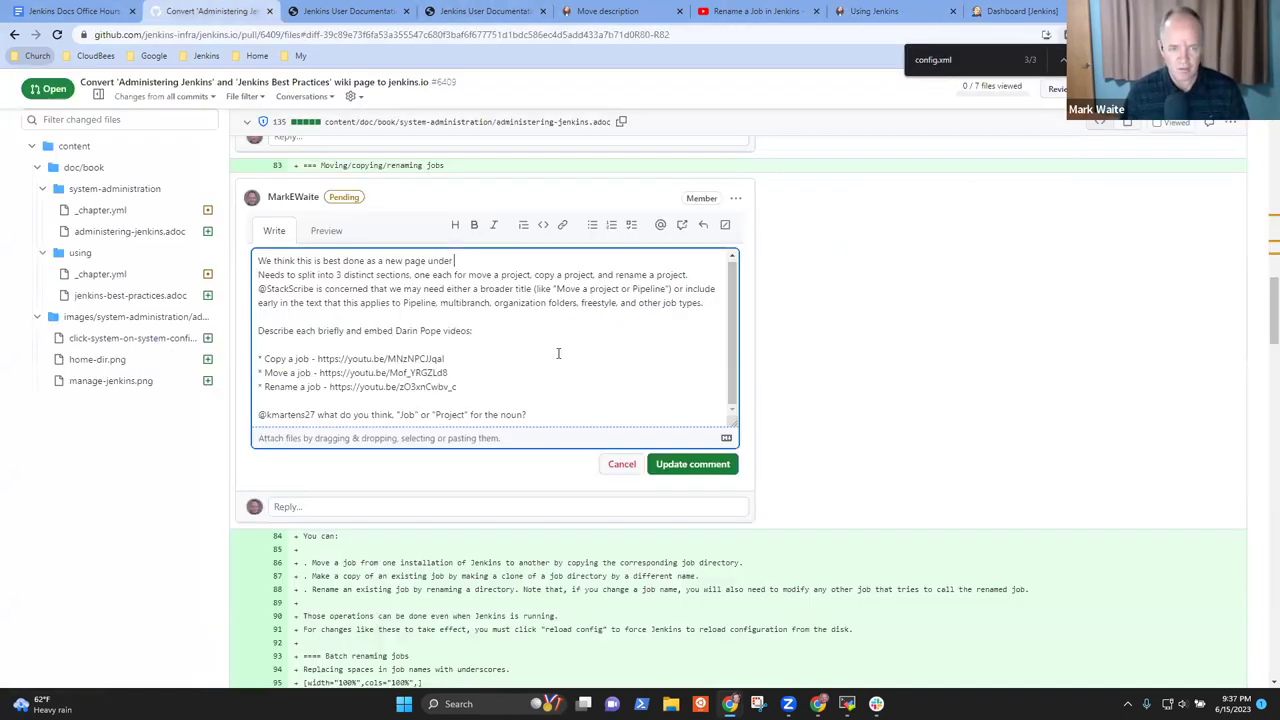
type("ng")
key("BackSpace")
key("BackSpace")
key("BackSpace")
key("BackSpace")
key("BackSpace")
type("Using Jenmk")
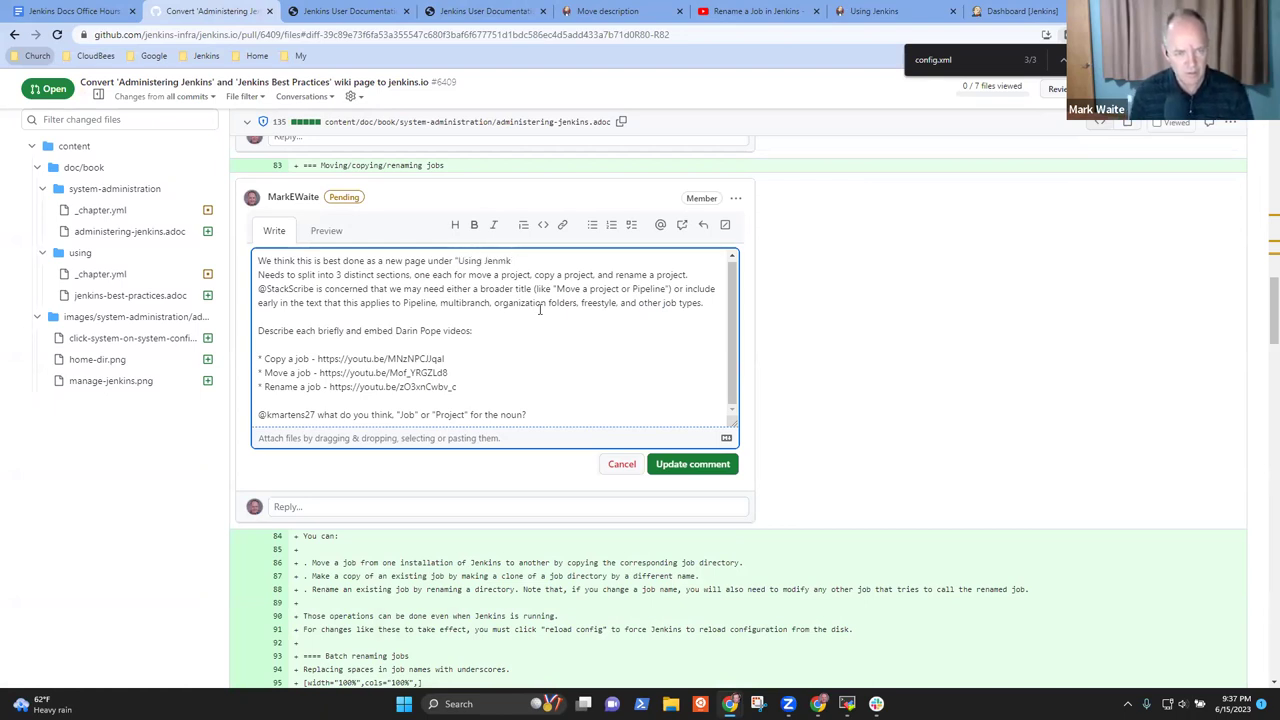
type("insins\"")
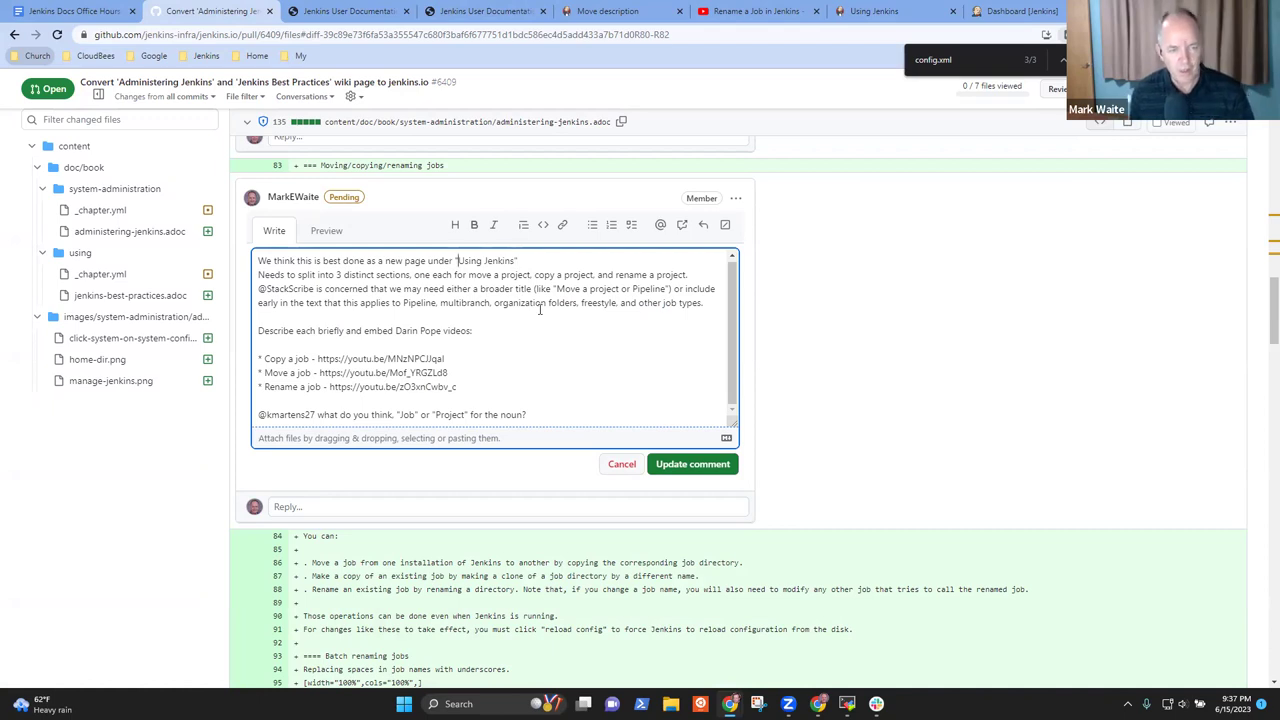
type(".")
key("Return")
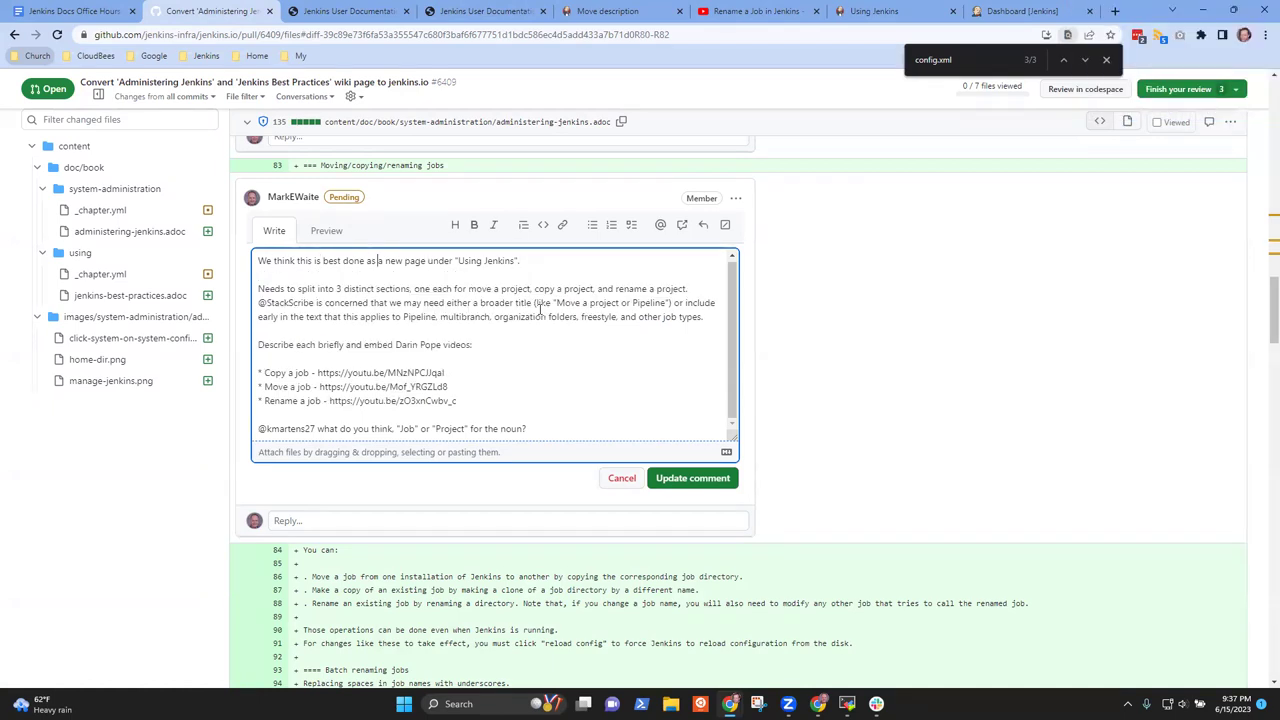
key("ctrl+Right")
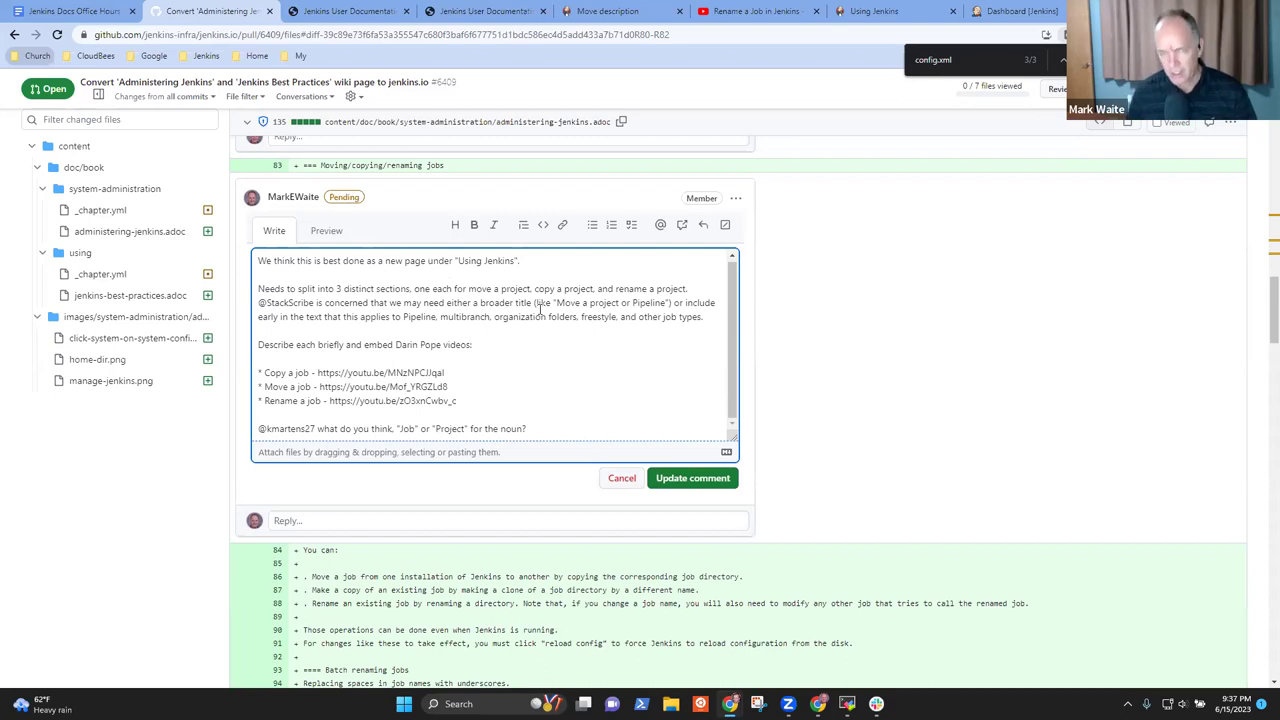
View the jenkins.io Using Jenkins chapter and its sub-sections, from Using credentials to Pluggable Storage
left_click(1015, 11)
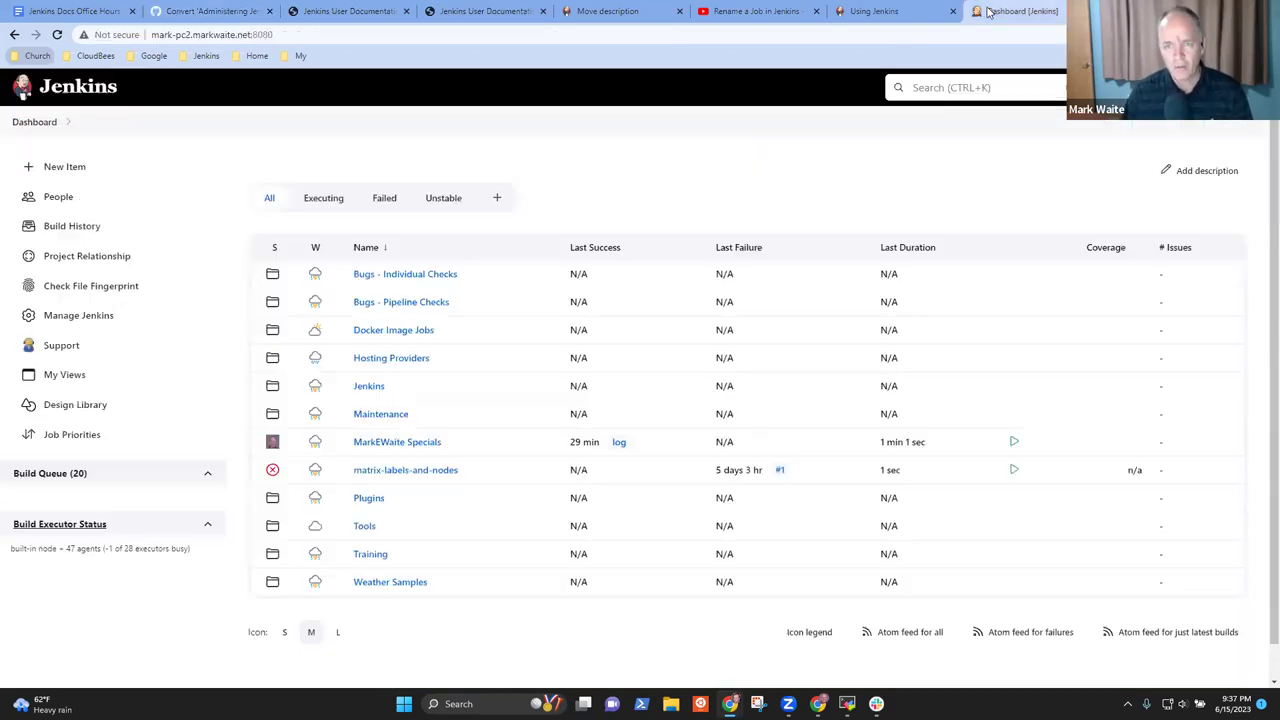
left_click(873, 11)
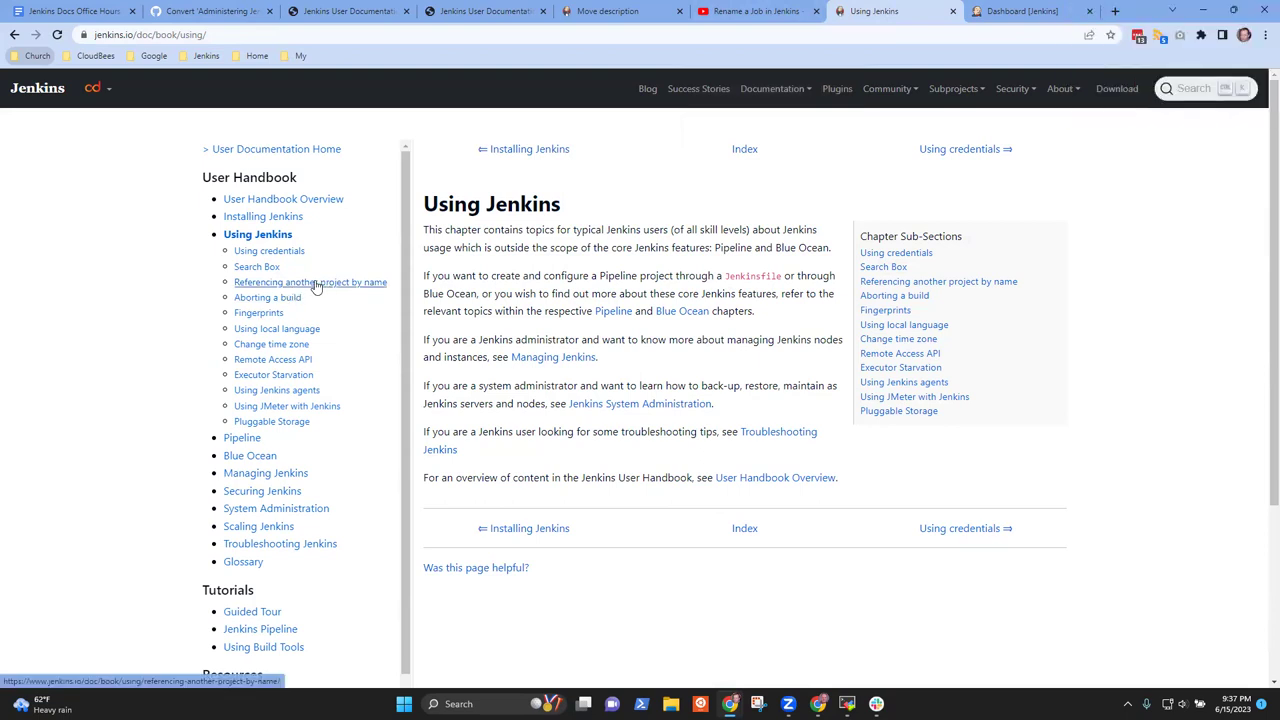
Propose the page name "Creating projects" and invite better titles for the Create/Read/Update/Delete process
left_click(237, 12)
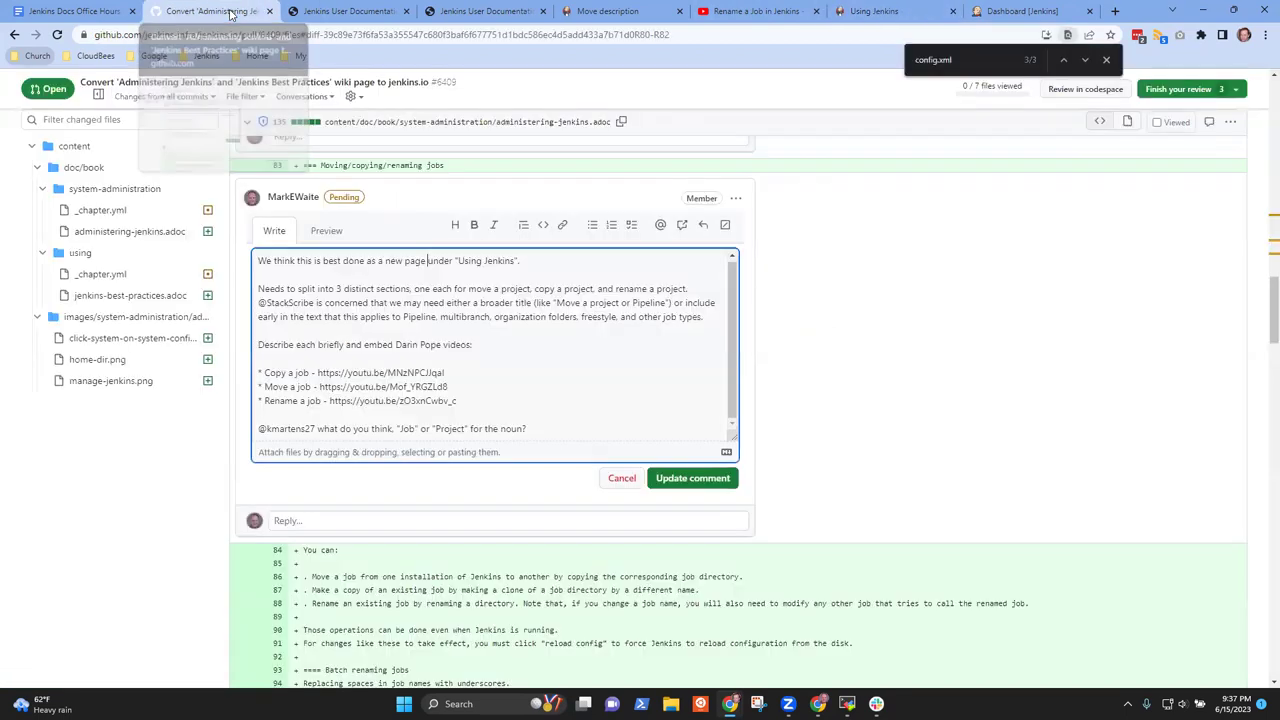
type("\"Cre")
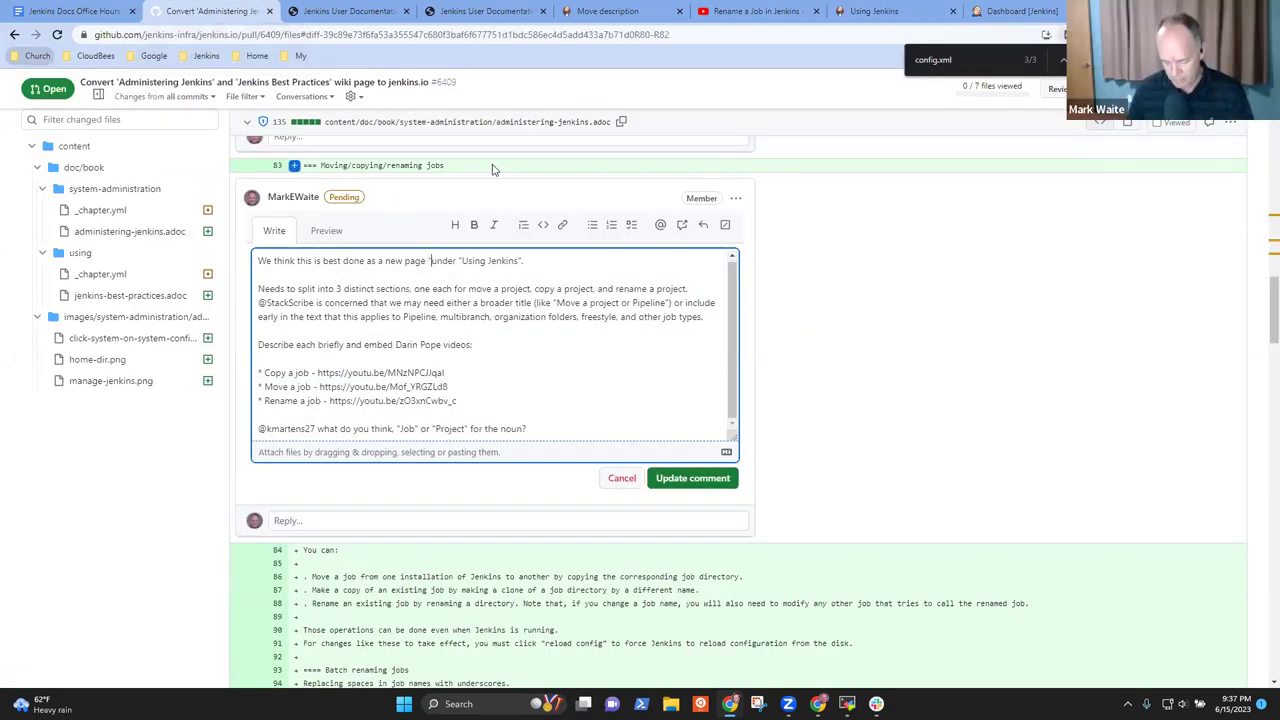
type("ating")
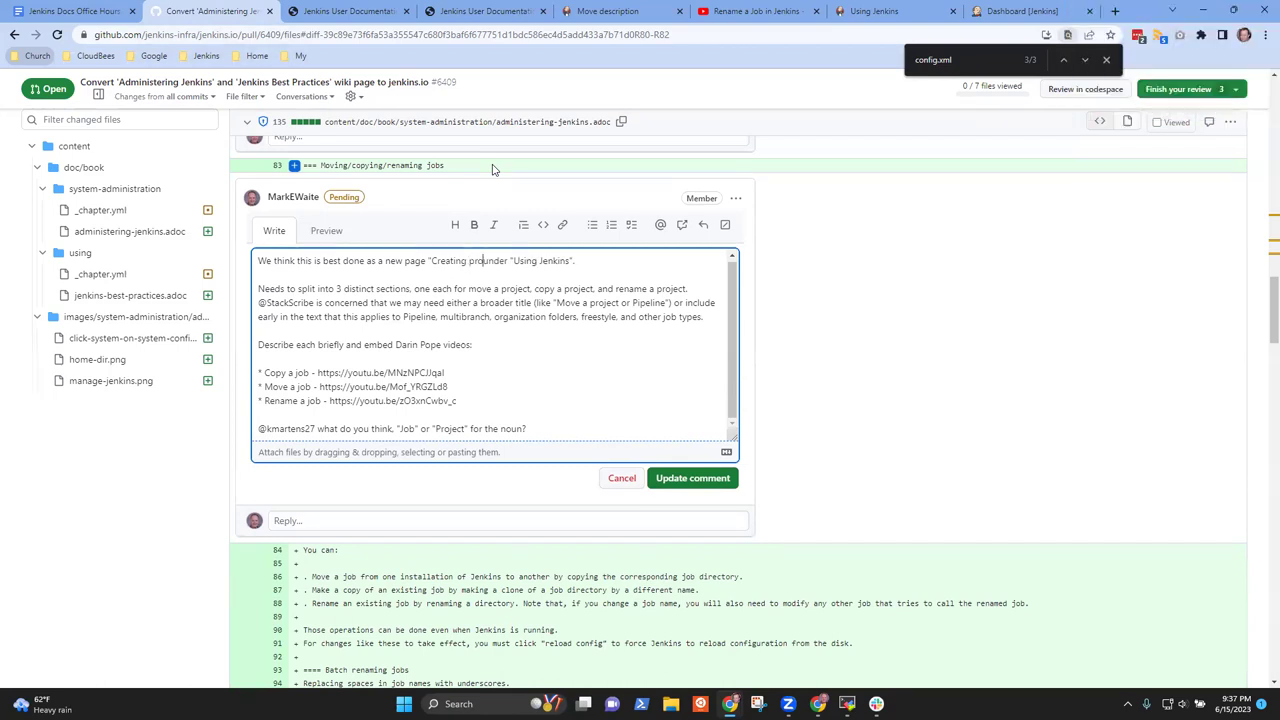
type(" projects\"")
type("We're open to other title ideas")
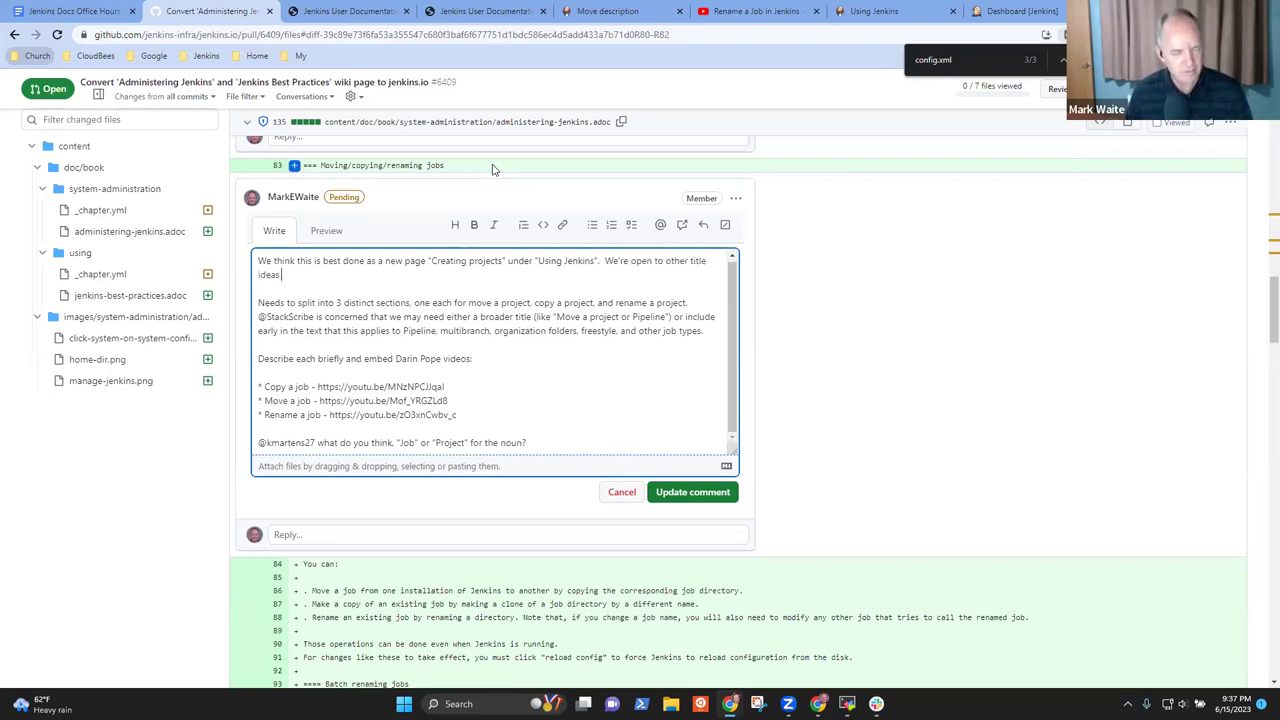
type(" if there are better words")
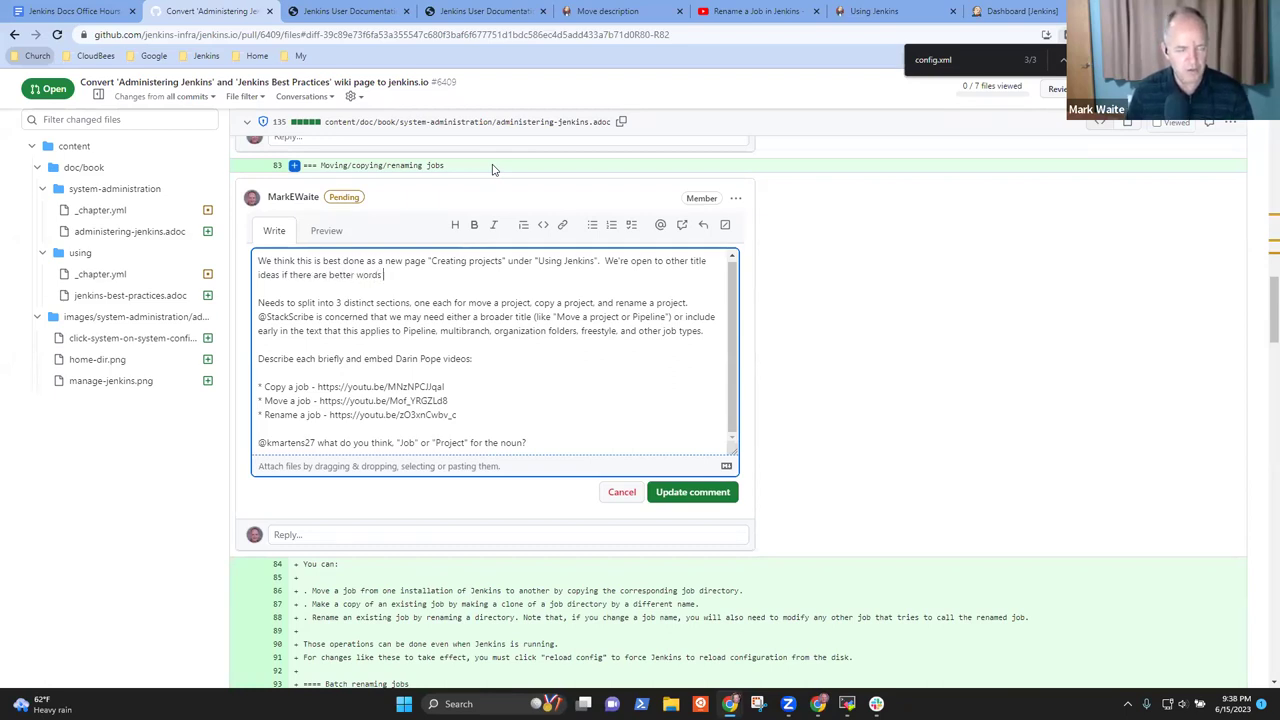
type(" to describe the \"Create / Read")
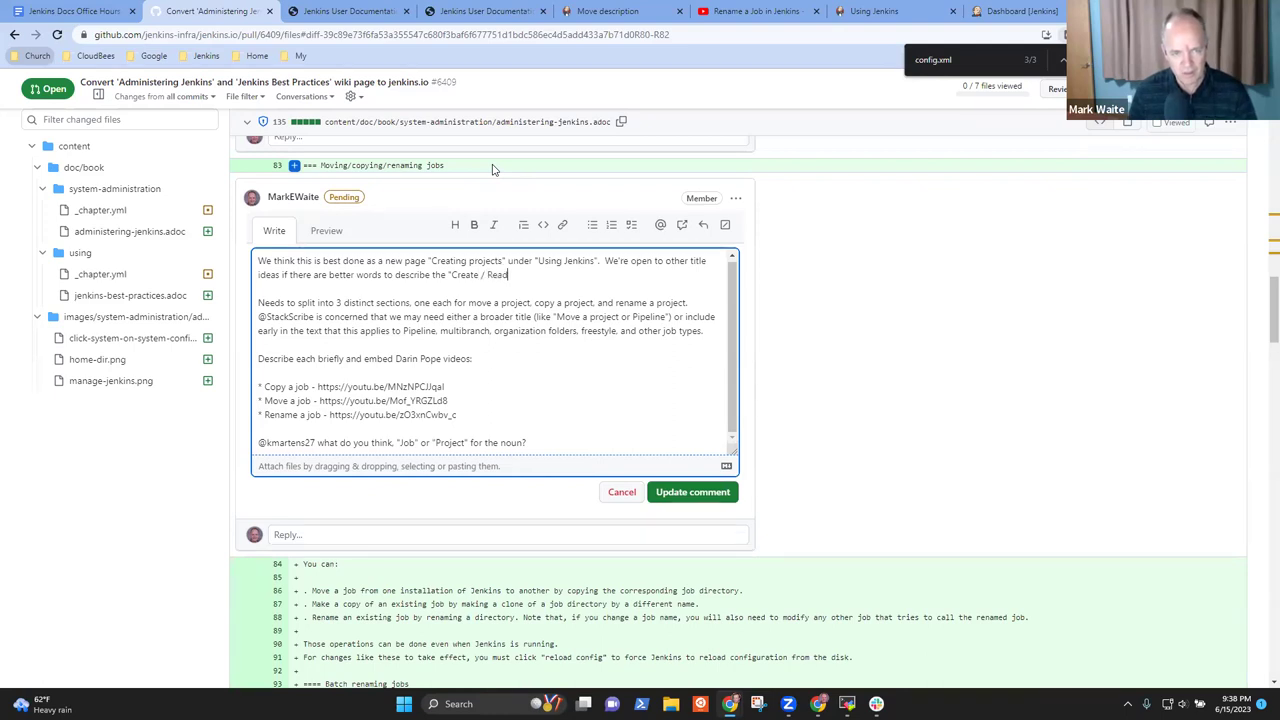
type("Update / Delete\" ")
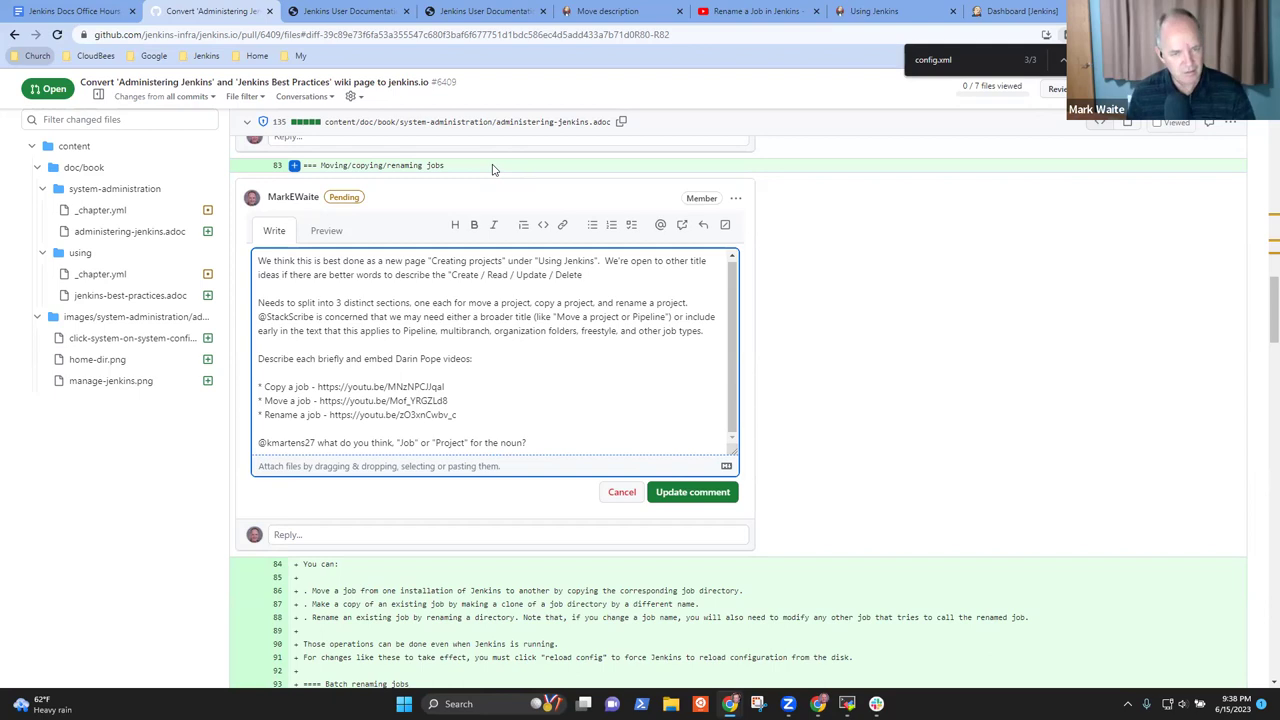
type("process for Jenkins projects.")
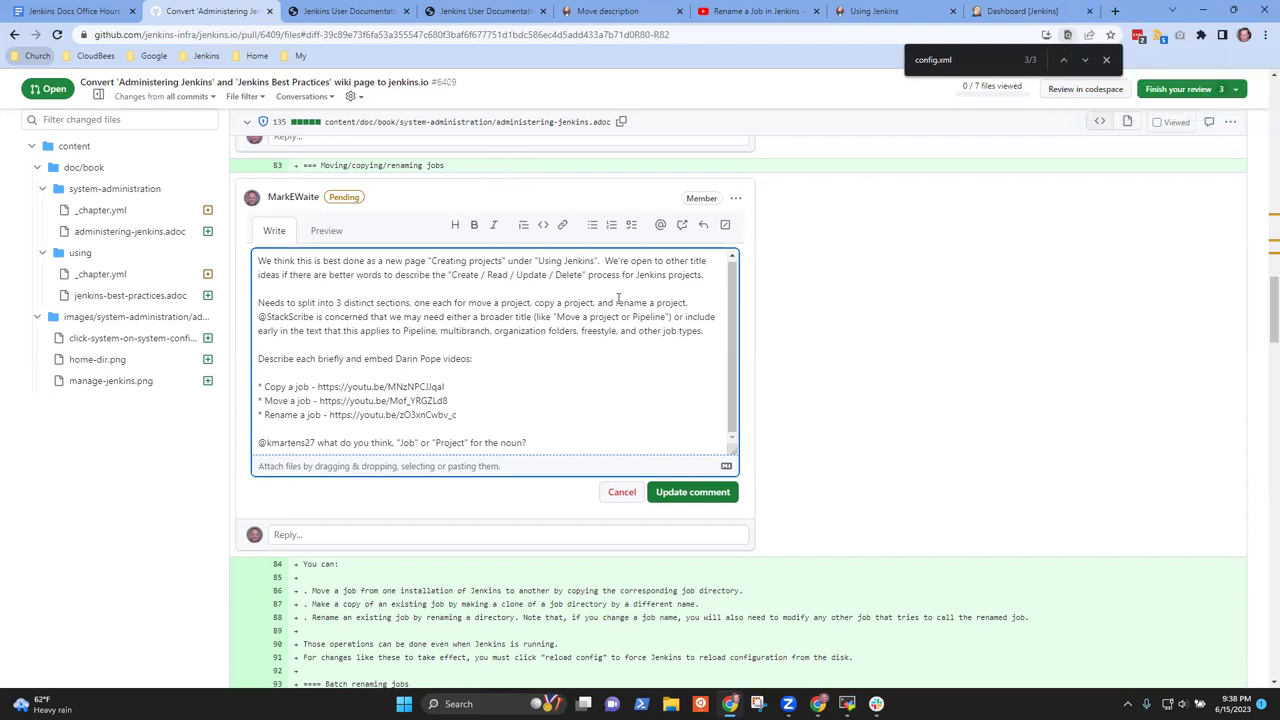
Begin a new sentence 'It should precede' ahead of the title-ideas sentence
double_click(445, 261)
left_click_drag(491, 261, 502, 262)
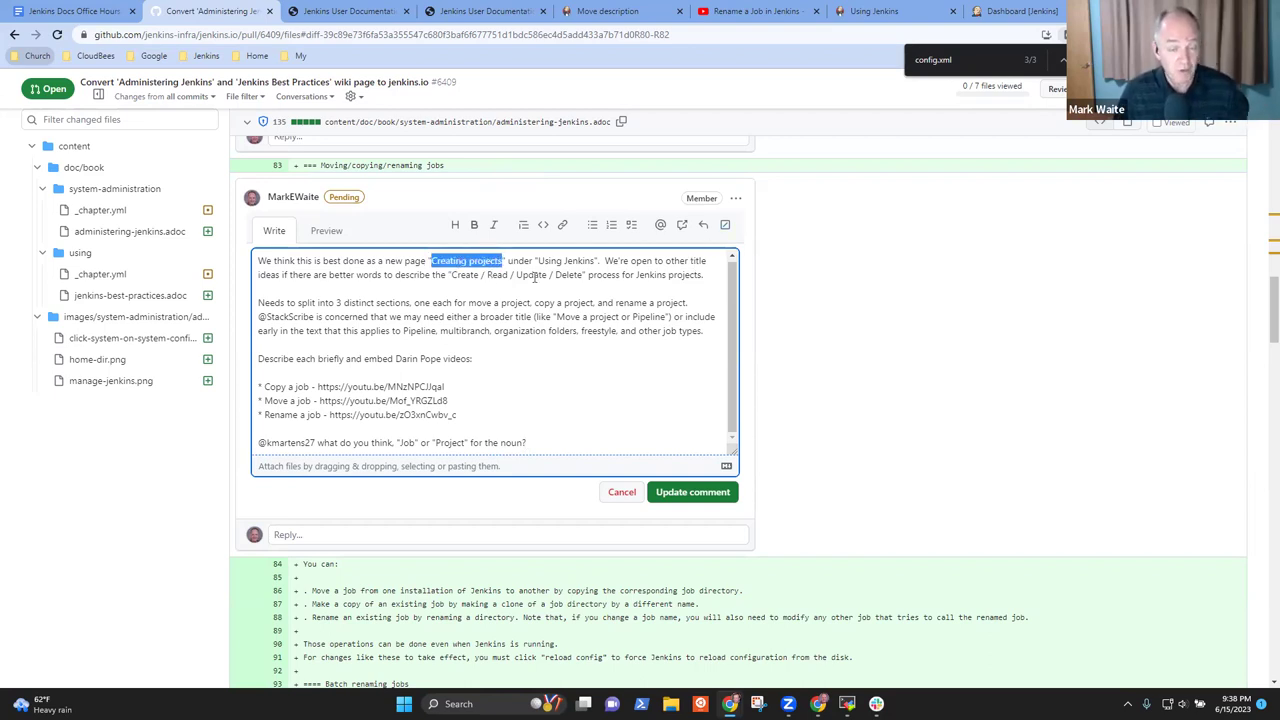
left_click(648, 268)
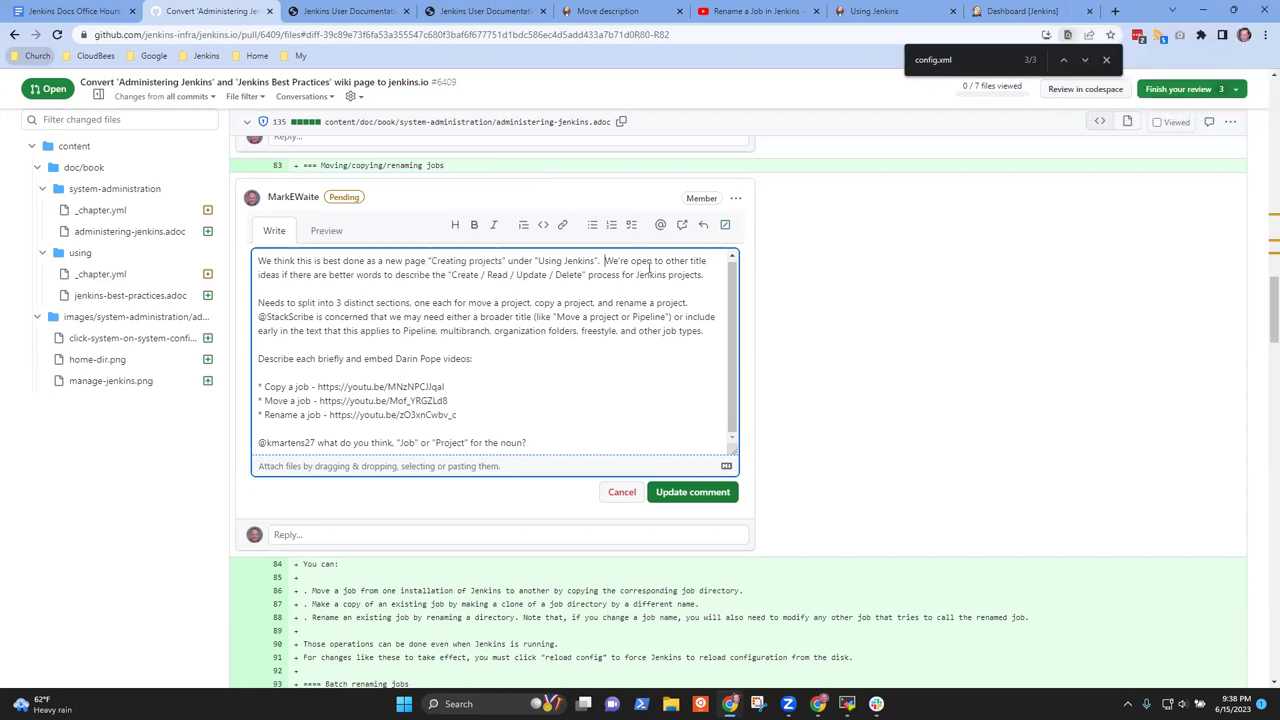
type("It should precede")
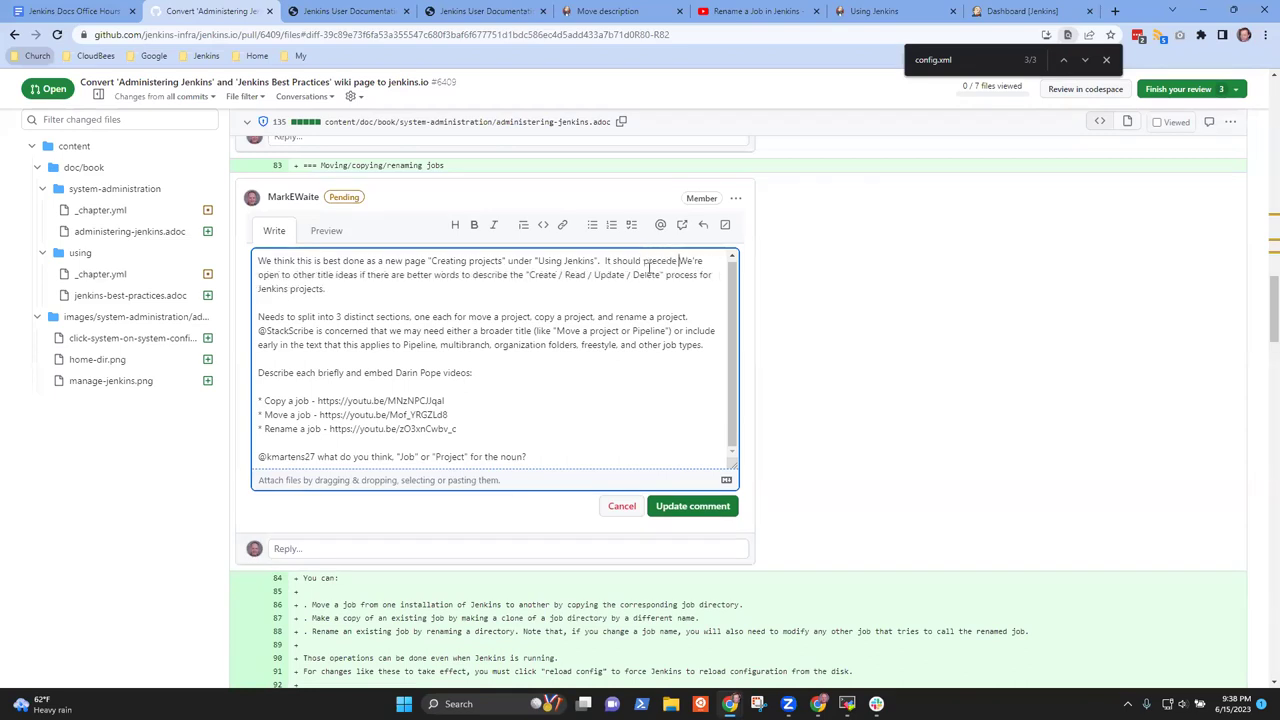
Refresh the Using Jenkins handbook chapter and preview its Pipeline and Blue Ocean chapters
left_click(910, 17)
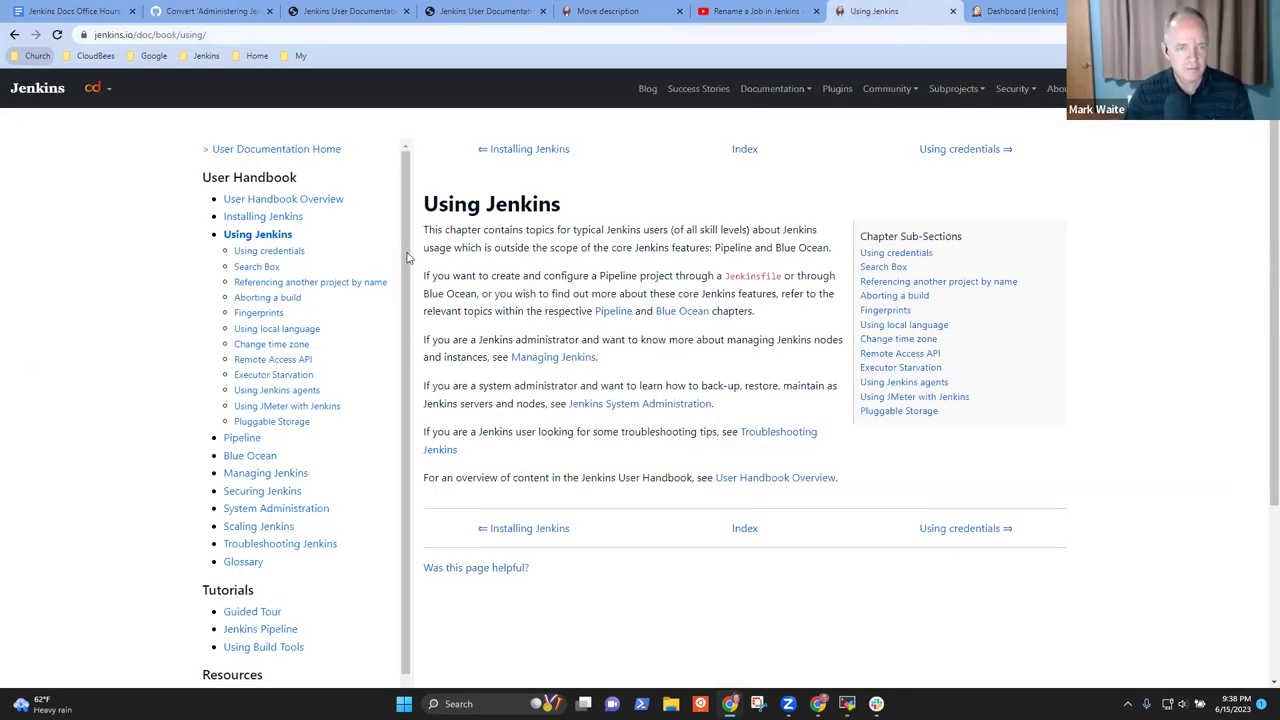
left_click(257, 231)
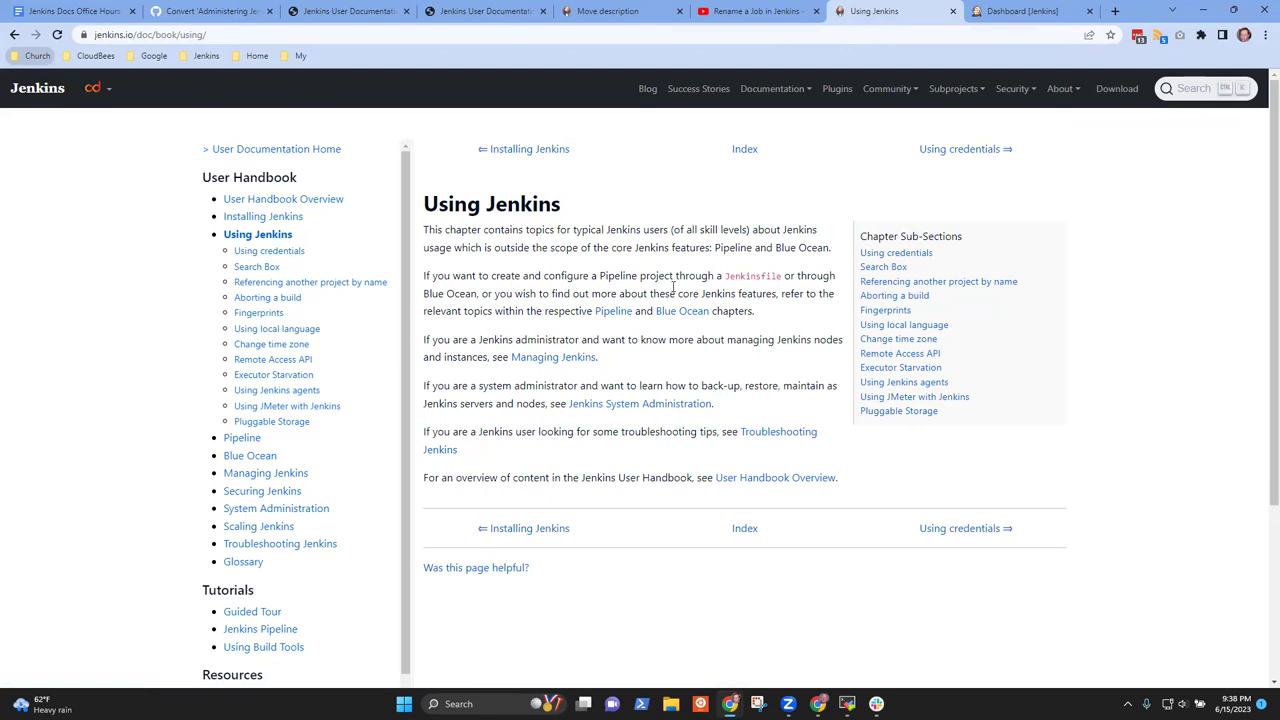
left_click(613, 313)
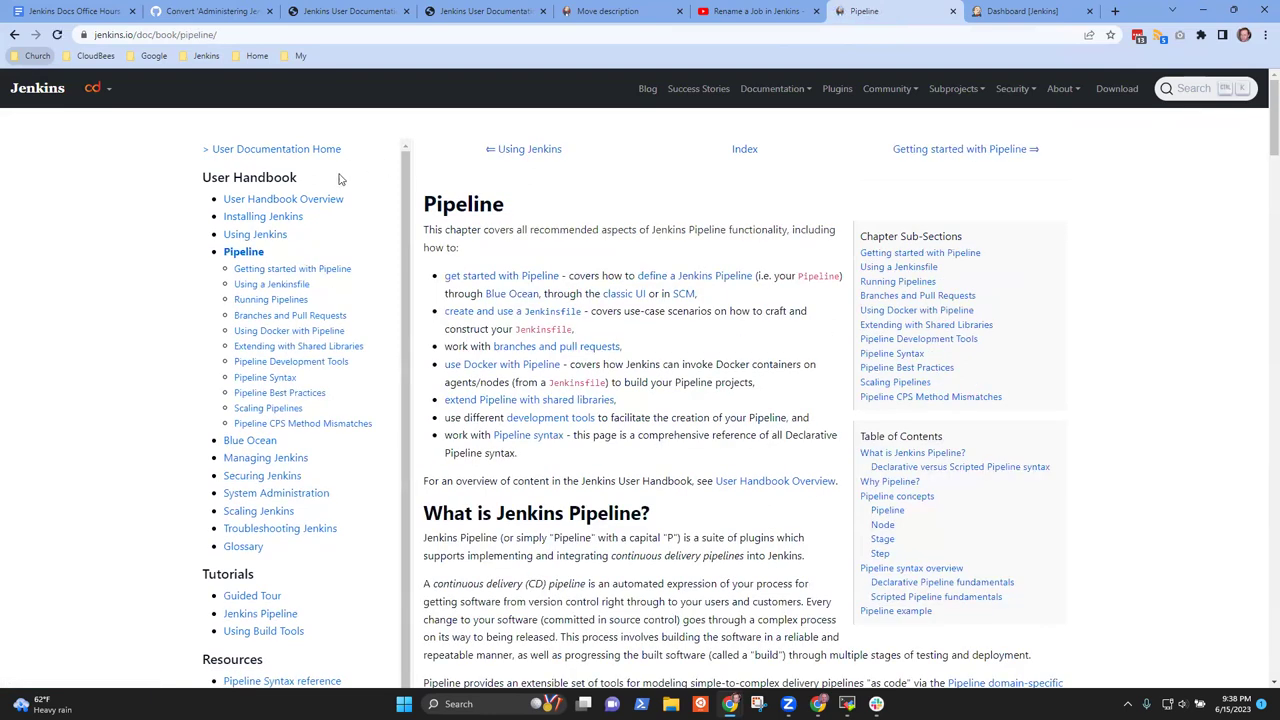
left_click(14, 34)
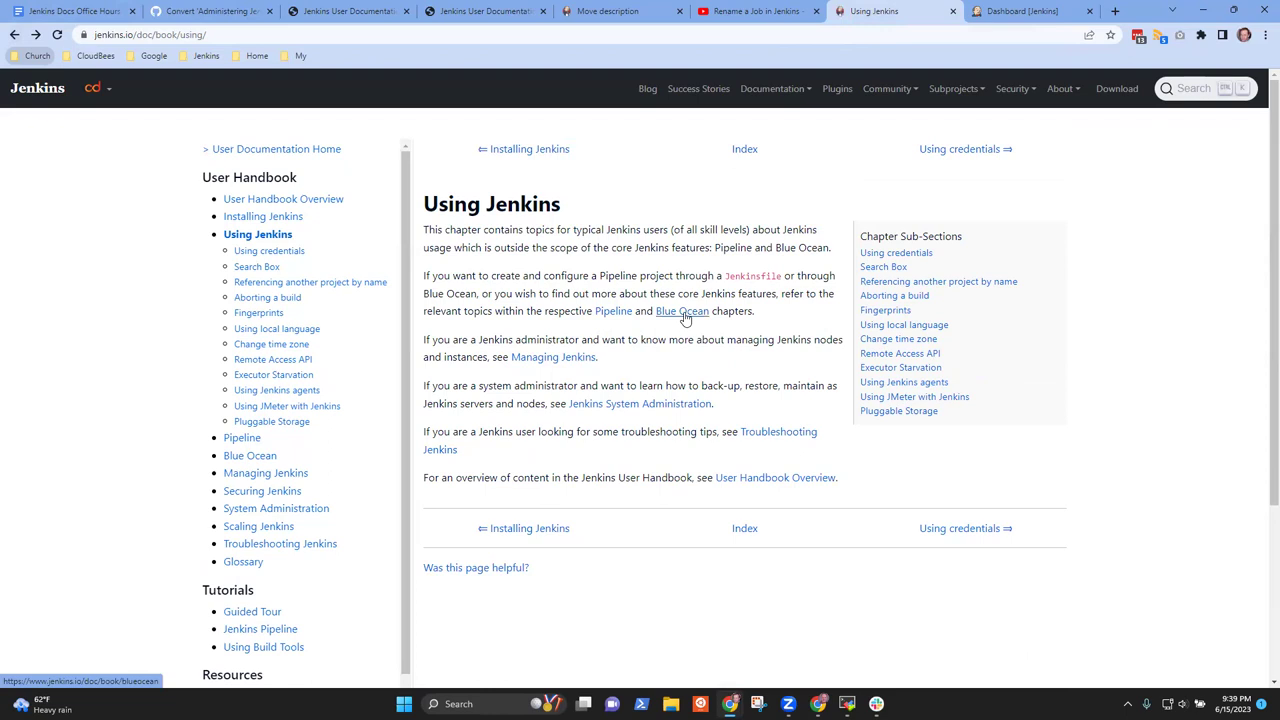
left_click(685, 318)
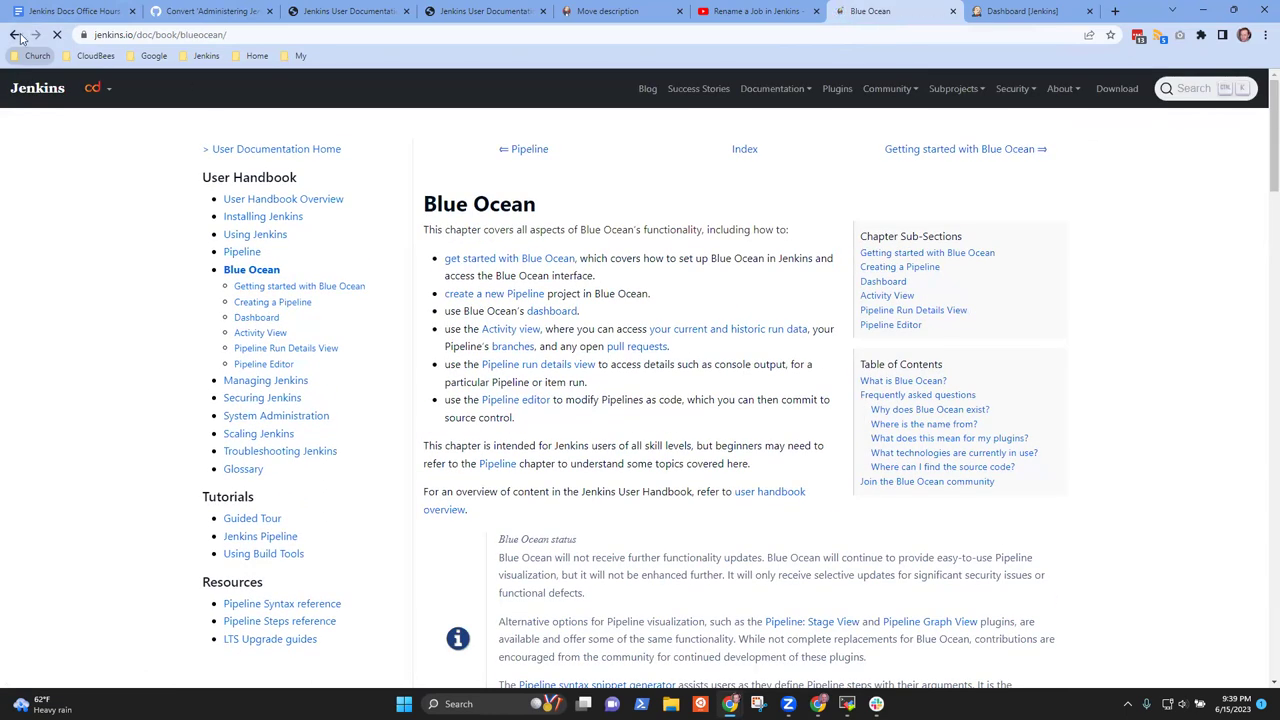
left_click(16, 35)
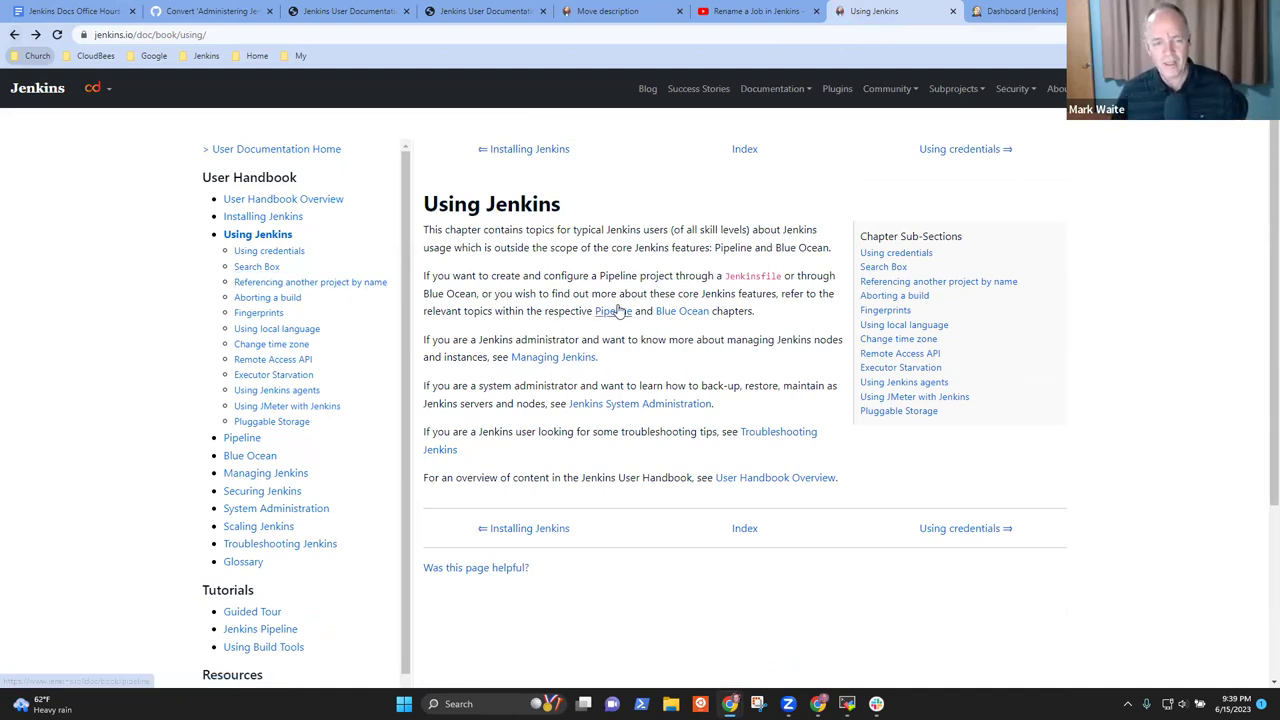
Highlight the Pipeline and Blue Ocean paragraph and the Using credentials heading for reference
left_click_drag(755, 311, 425, 272)
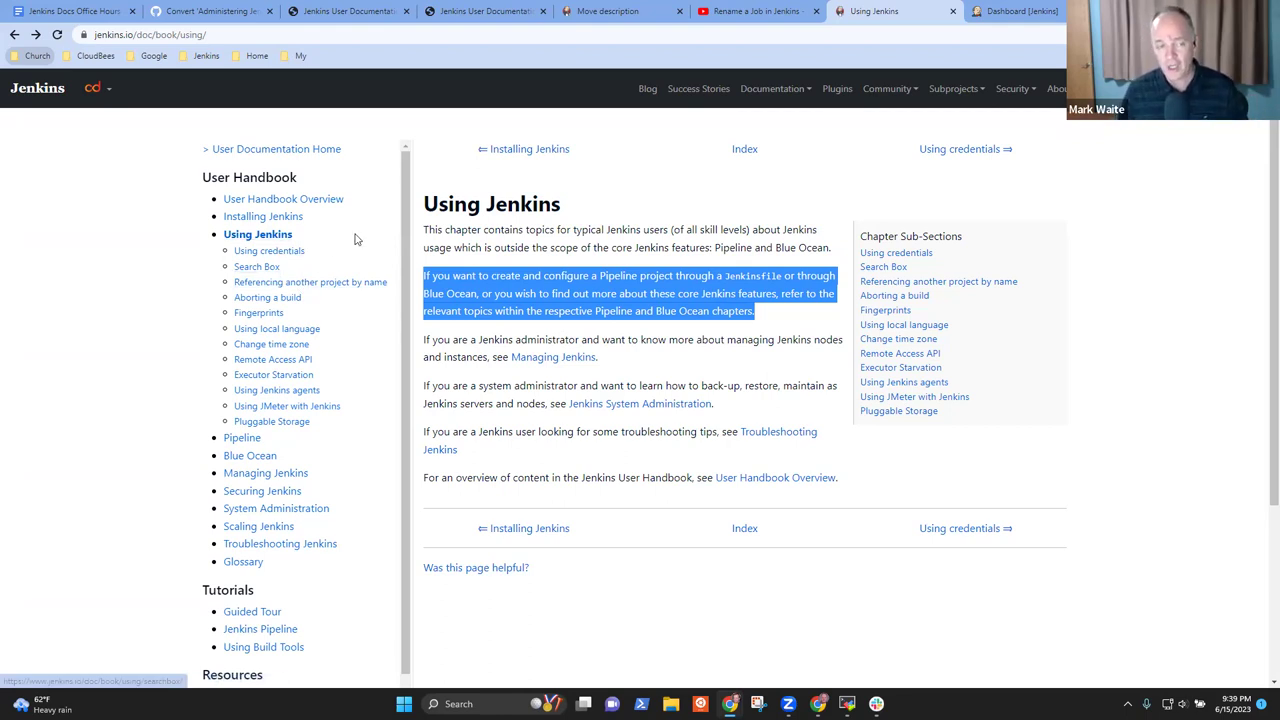
left_click_drag(307, 252, 221, 254)
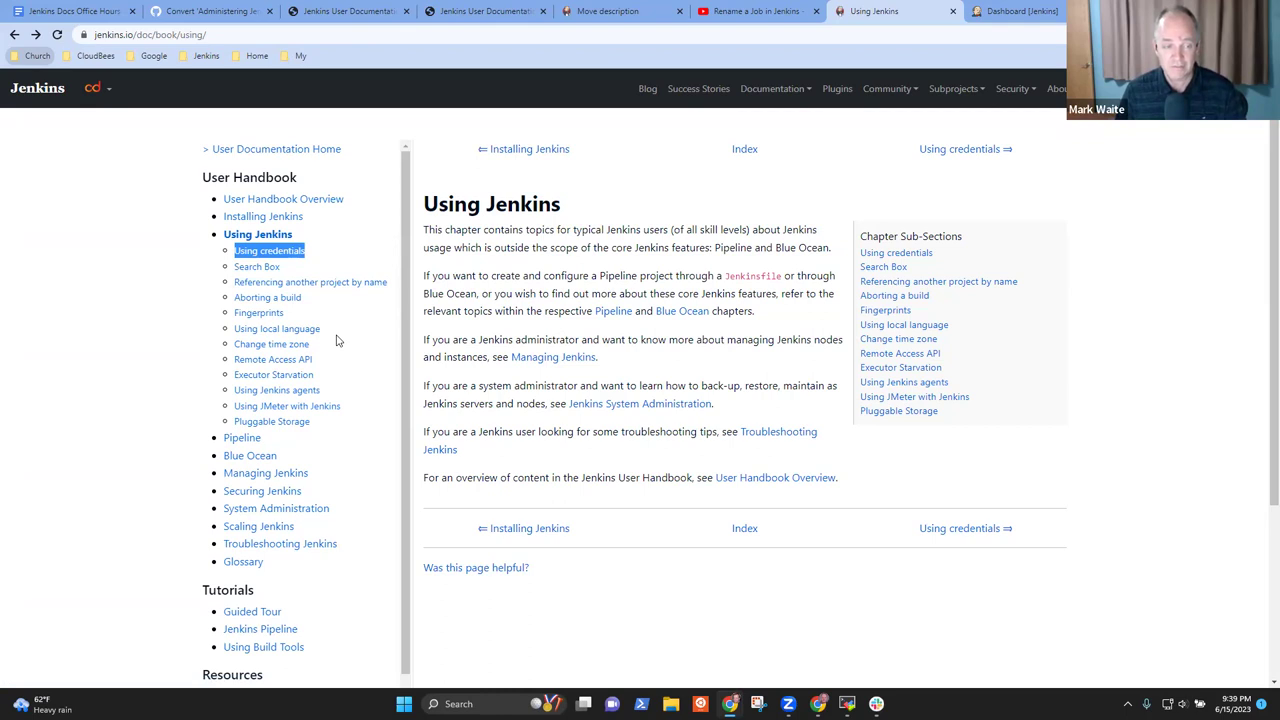
left_click(428, 364)
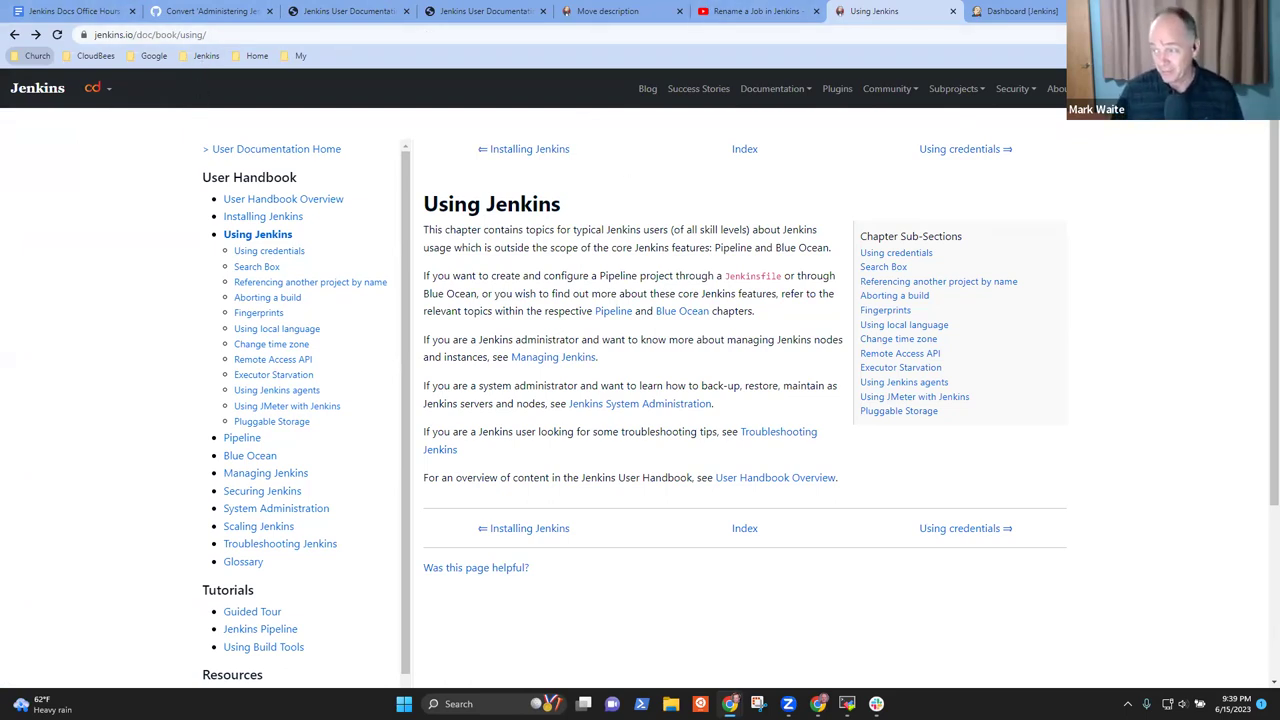
left_click(84, 10)
Update the pending pull-request comment proposing a new 'Creating projects' page, then revisit Using Jenkins
left_click(740, 11)
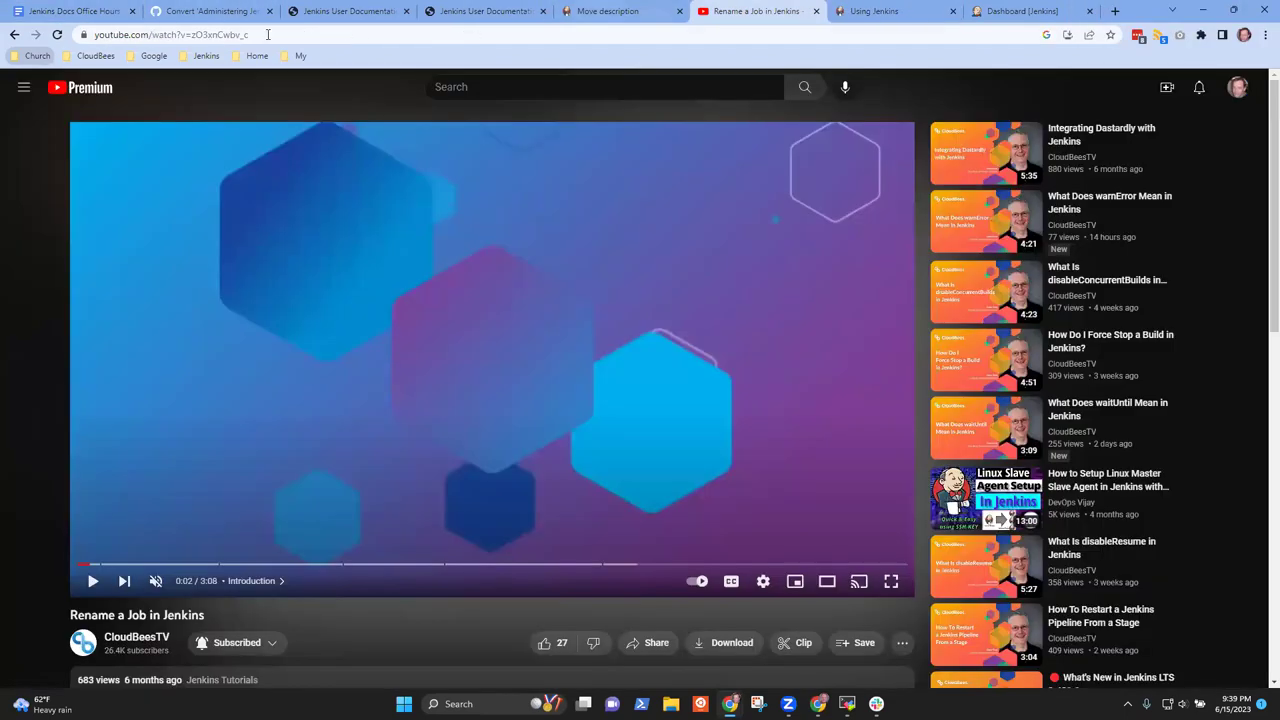
left_click(226, 10)
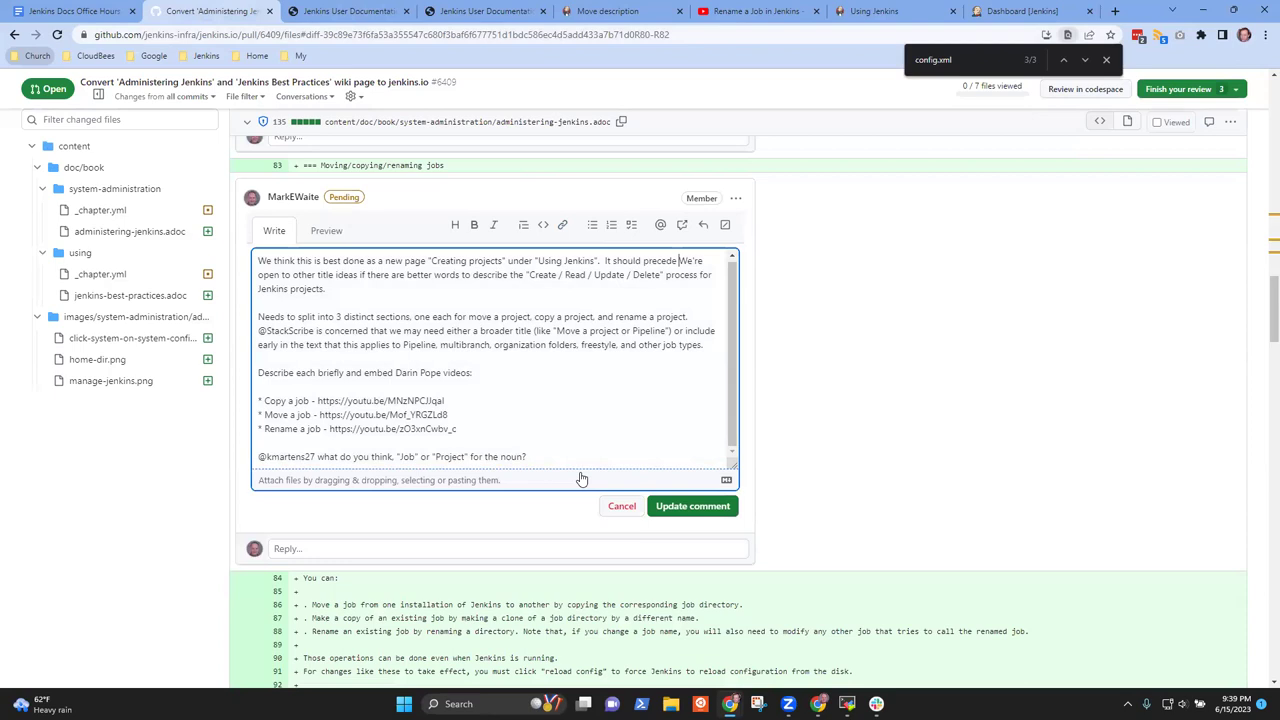
left_click(688, 510)
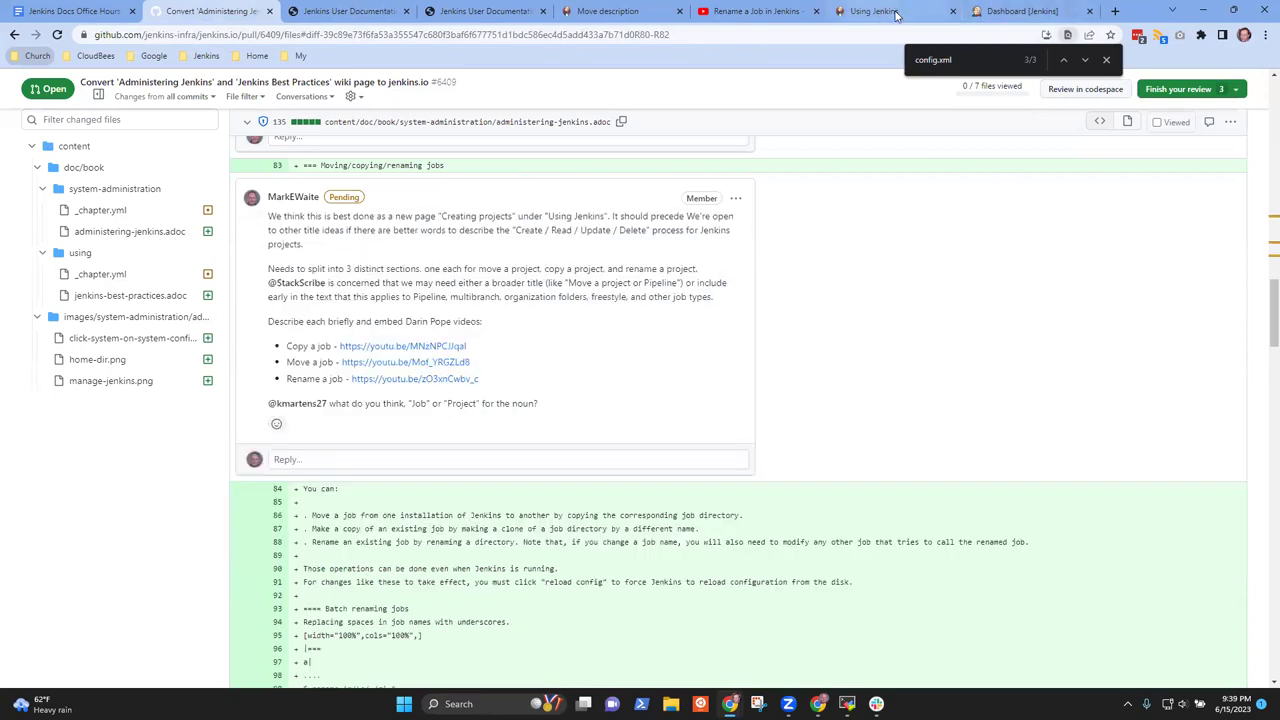
left_click(880, 10)
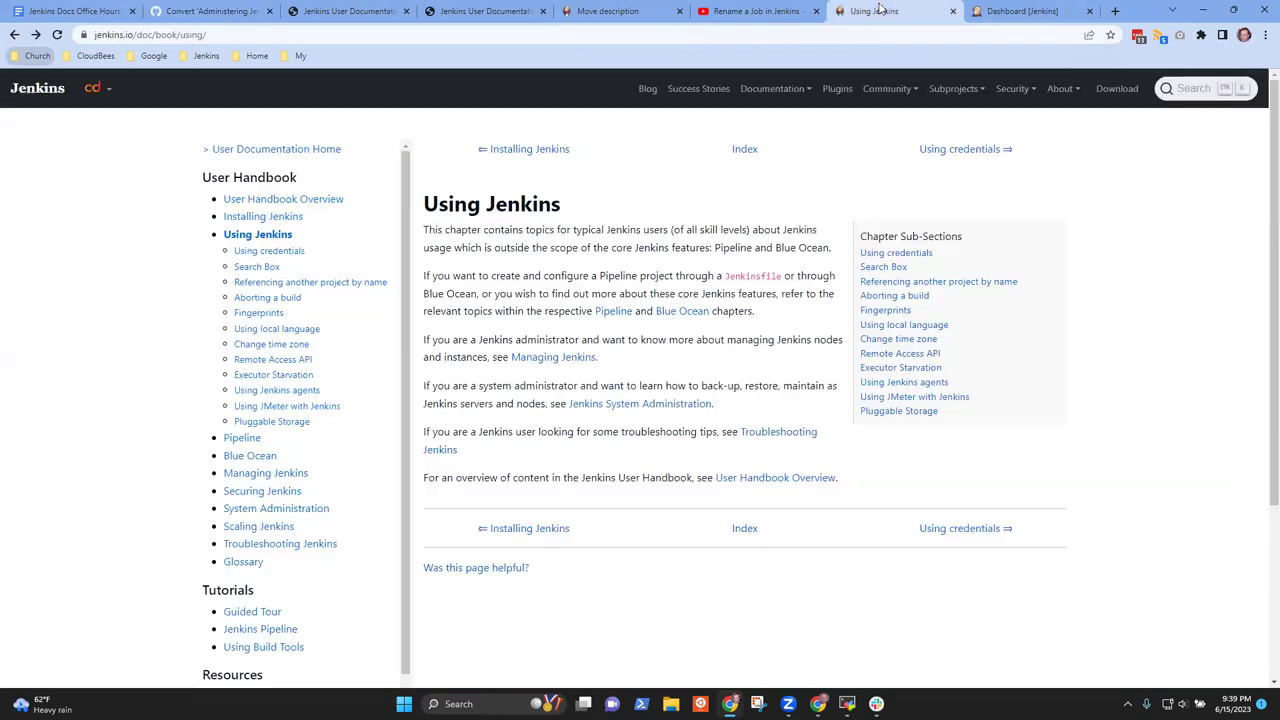